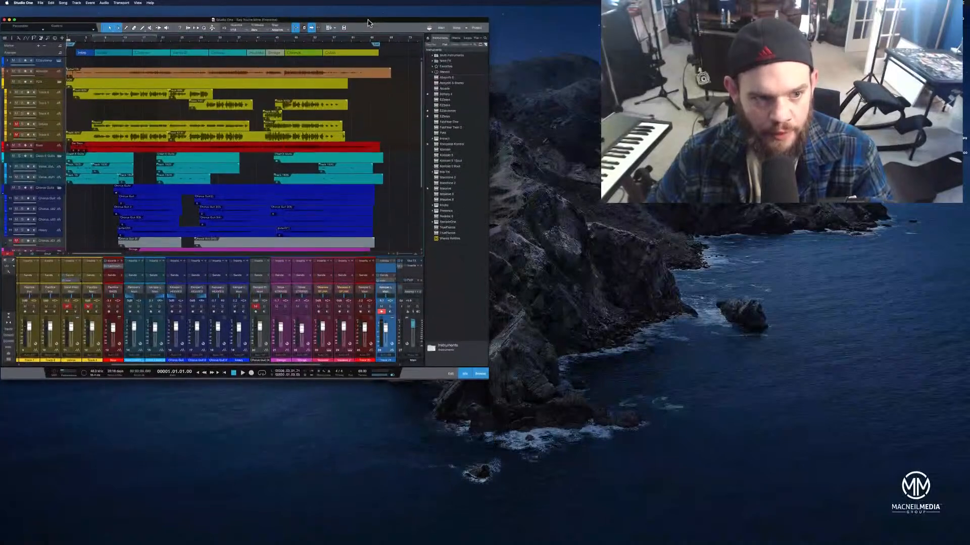
# Enlarge the program window and resize the mixer area so more of the arrangement is visible
pyautogui.moveTo(495, 370); pyautogui.dragTo(535, 541)
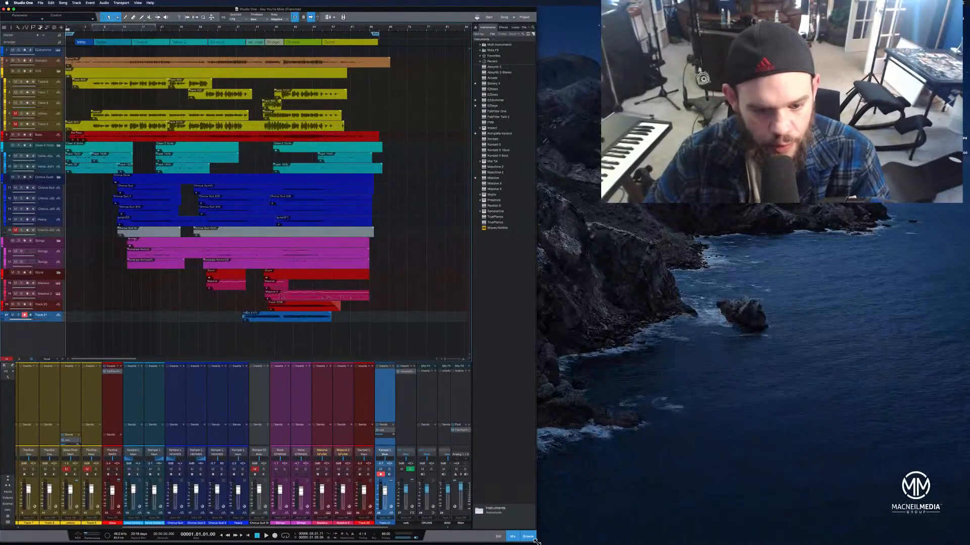
pyautogui.moveTo(384, 367); pyautogui.dragTo(382, 426)
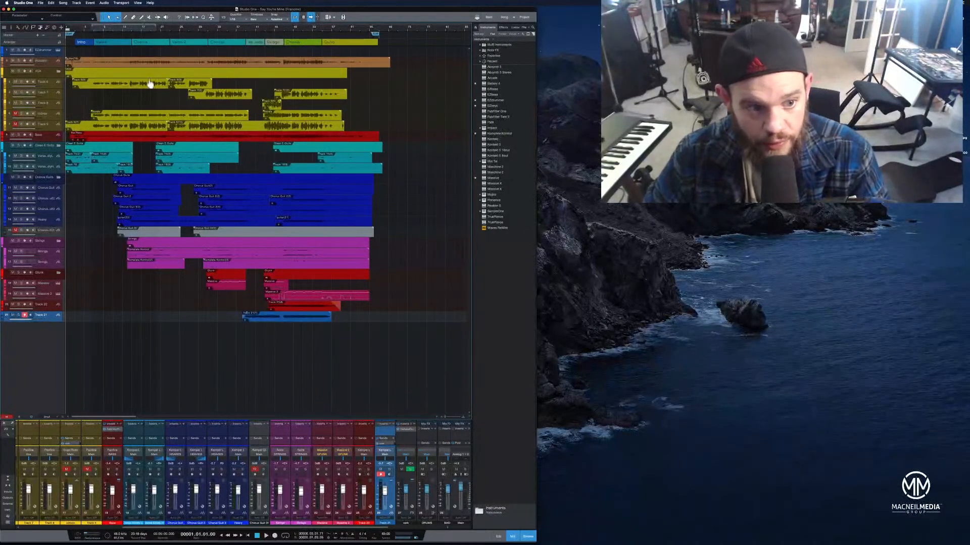
# Select tracks in turn to review how the session's instrument tracks are organised
pyautogui.click(49, 114)
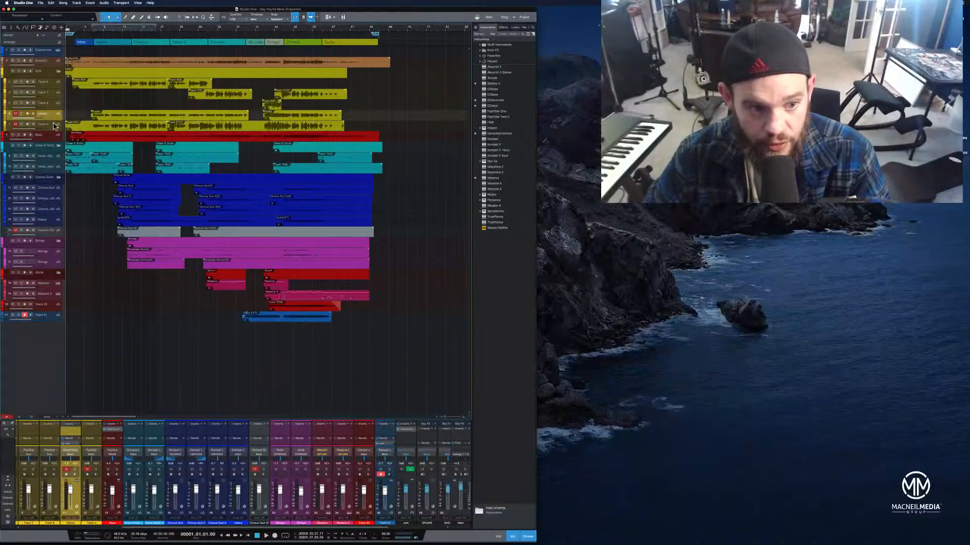
pyautogui.click(53, 128)
pyautogui.click(50, 116)
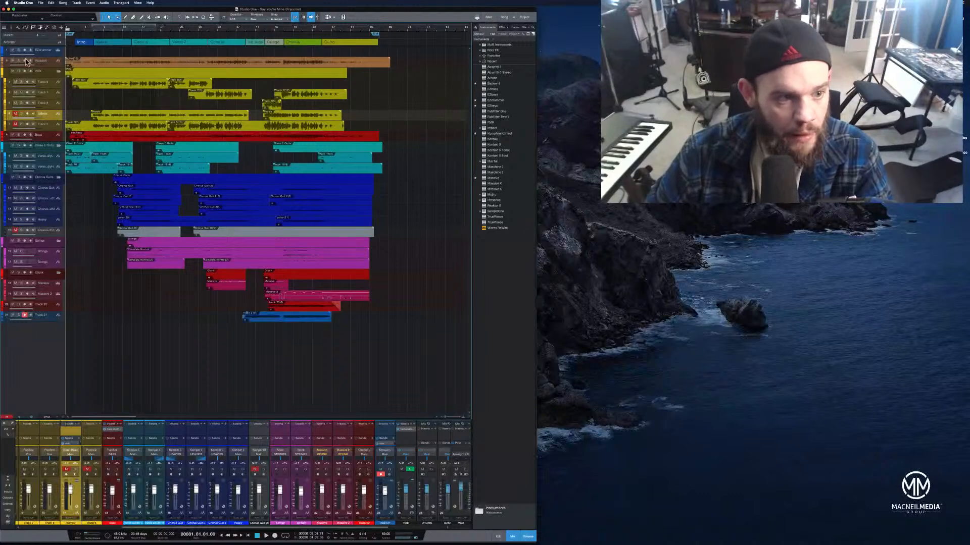
pyautogui.click(51, 137)
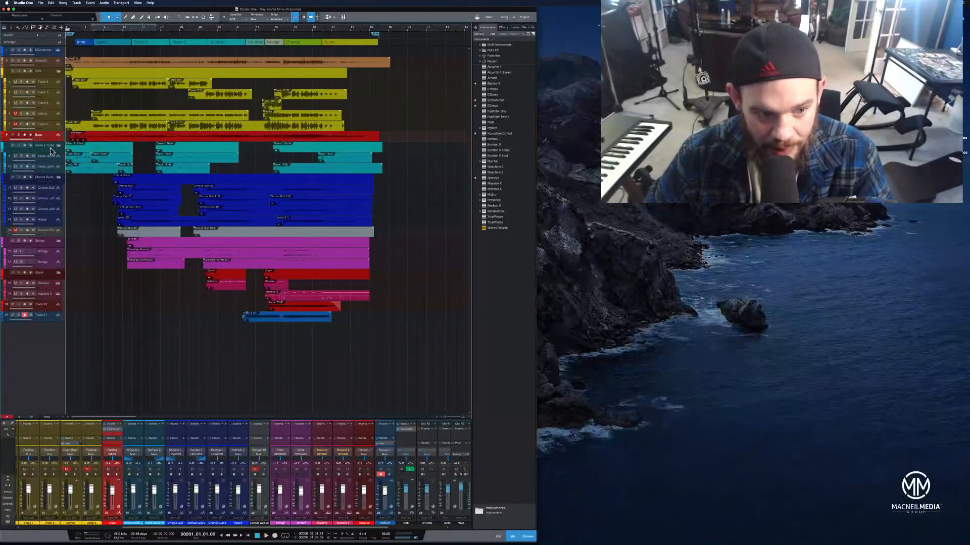
pyautogui.click(51, 148)
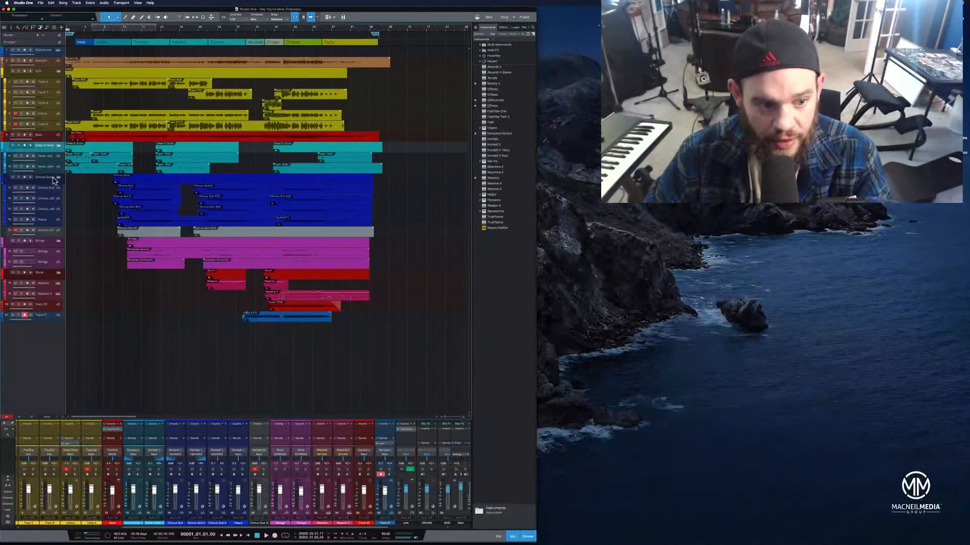
pyautogui.click(52, 178)
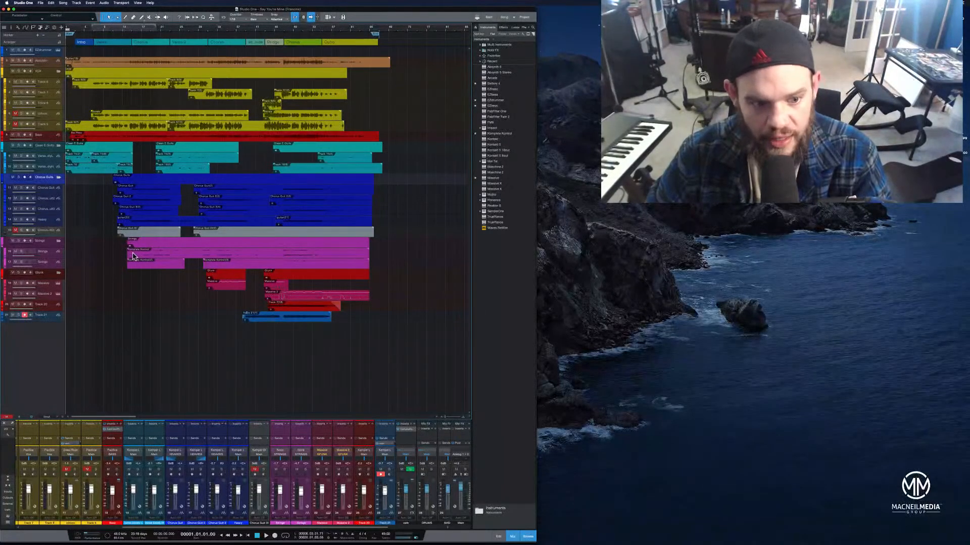
# Rename the red track below the strings as G-Funk
pyautogui.click(48, 276)
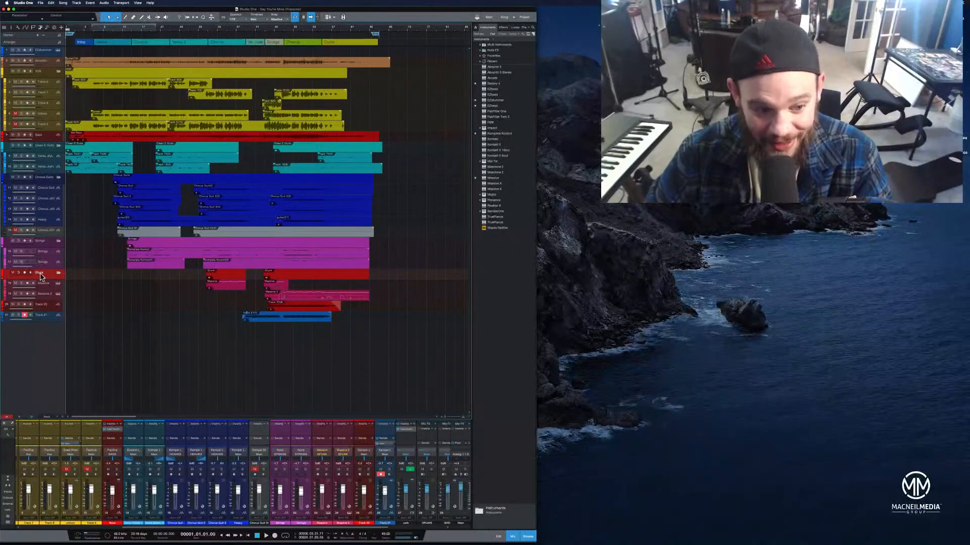
pyautogui.doubleClick(40, 276)
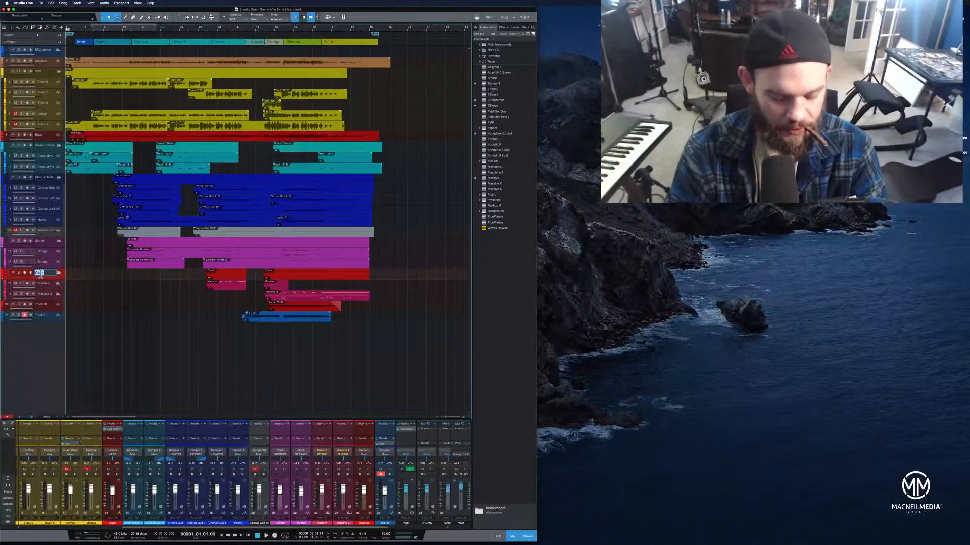
pyautogui.write('G-Funk')
pyautogui.press('Return')
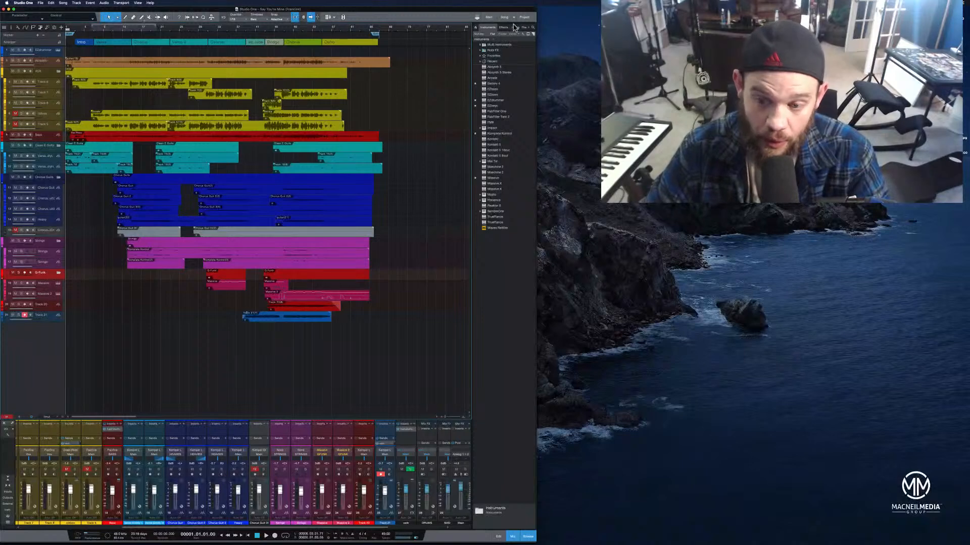
# Play the song through the mix and stop playback
pyautogui.click(266, 537)
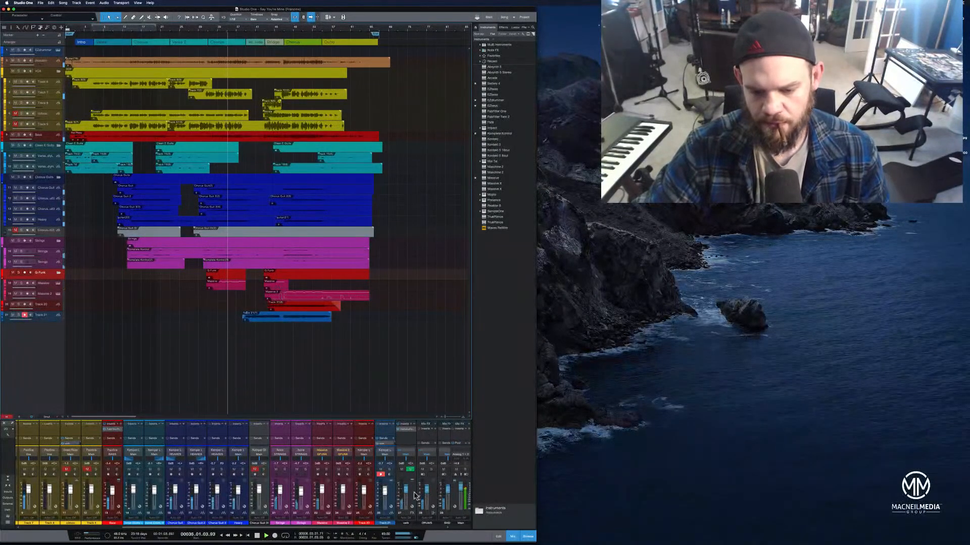
pyautogui.moveTo(460, 485); pyautogui.dragTo(460, 486)
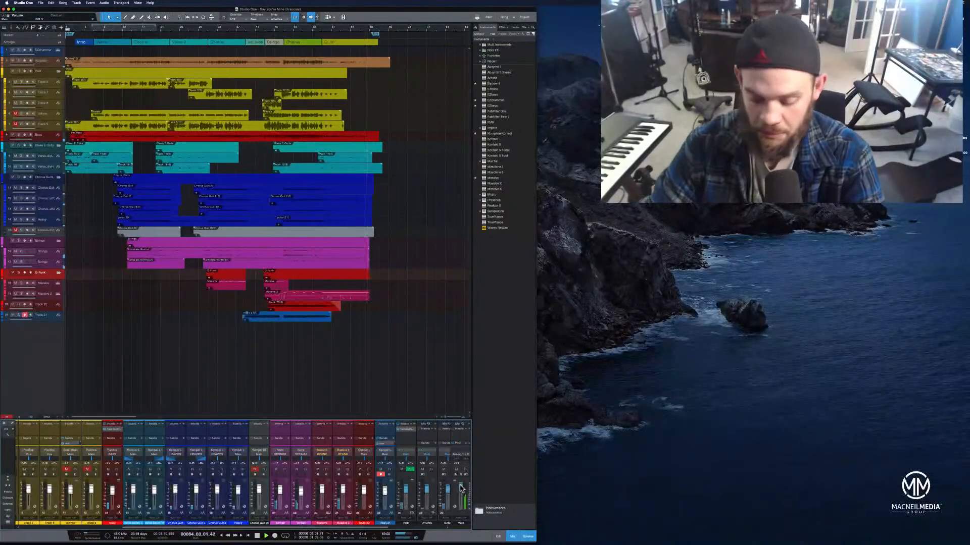
pyautogui.press('space')
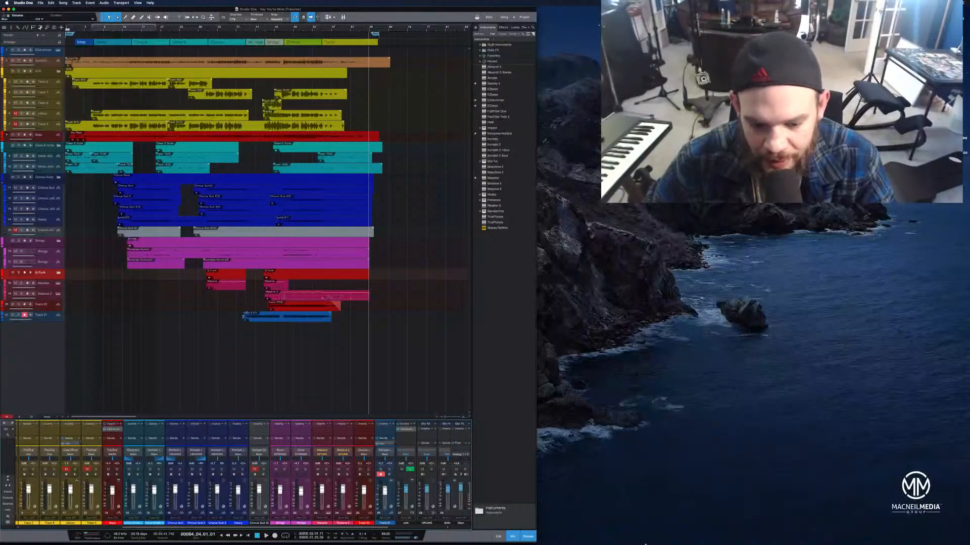
pyautogui.moveTo(648, 543)
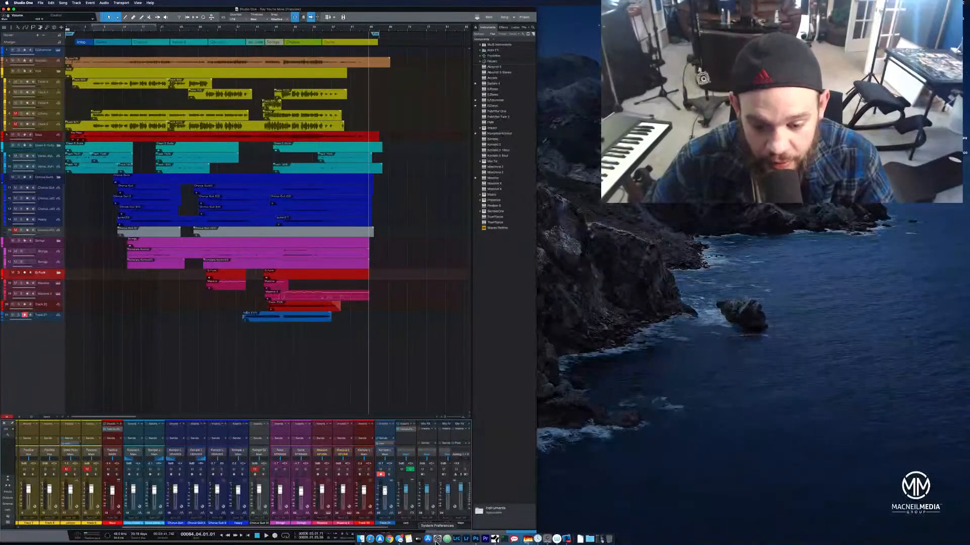
pyautogui.click(565, 539)
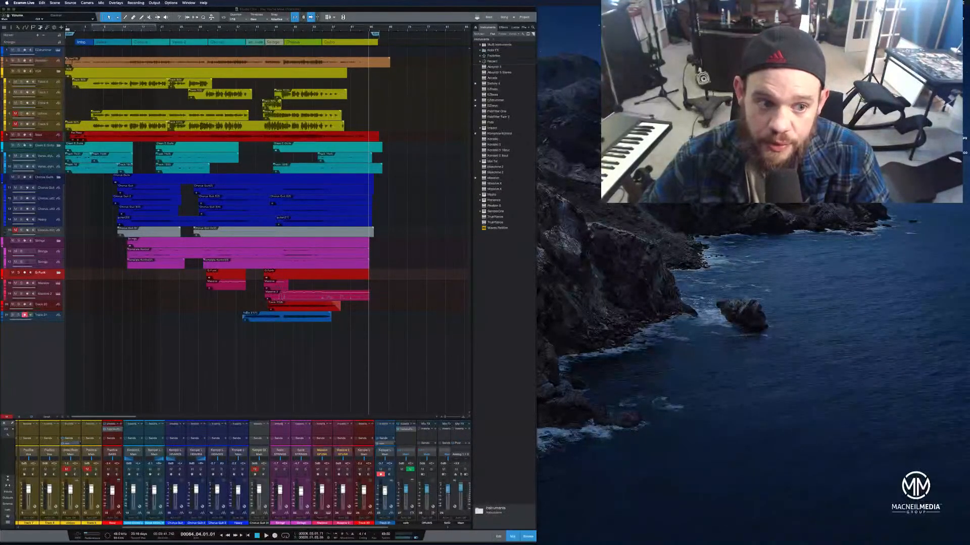
# Enlarge the bass track's lane and zoom in on the song's opening bars, then start playback
pyautogui.click(54, 63)
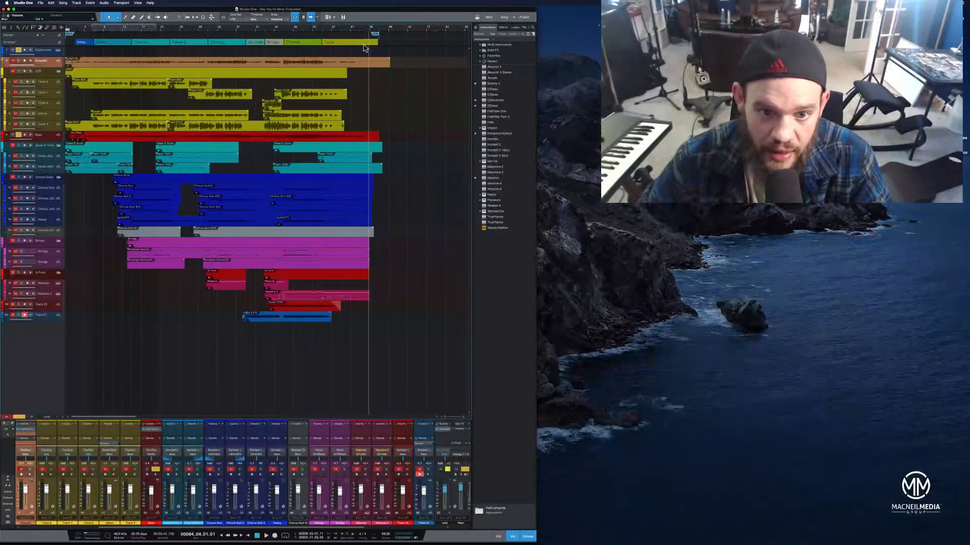
pyautogui.click(69, 31)
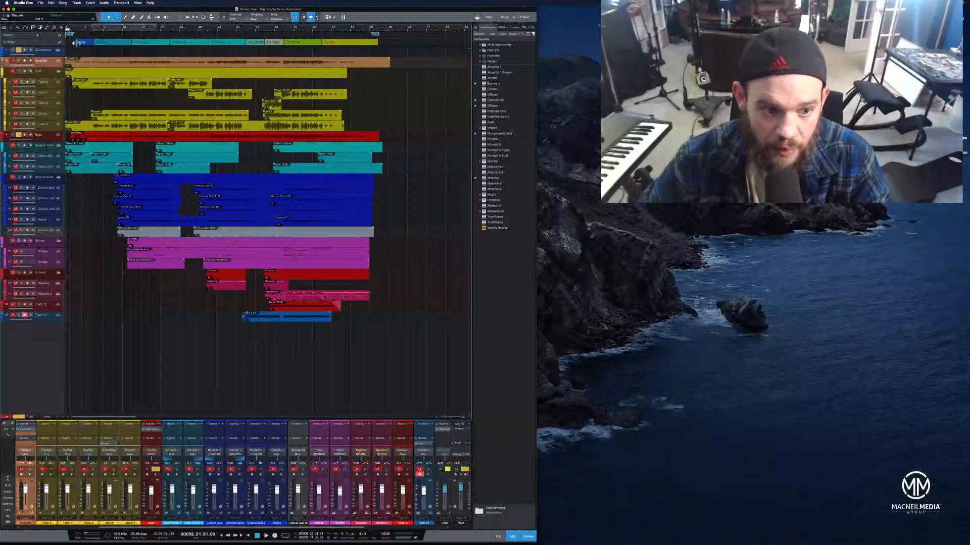
pyautogui.moveTo(56, 154); pyautogui.dragTo(64, 327)
pyautogui.moveTo(93, 30); pyautogui.dragTo(385, 54)
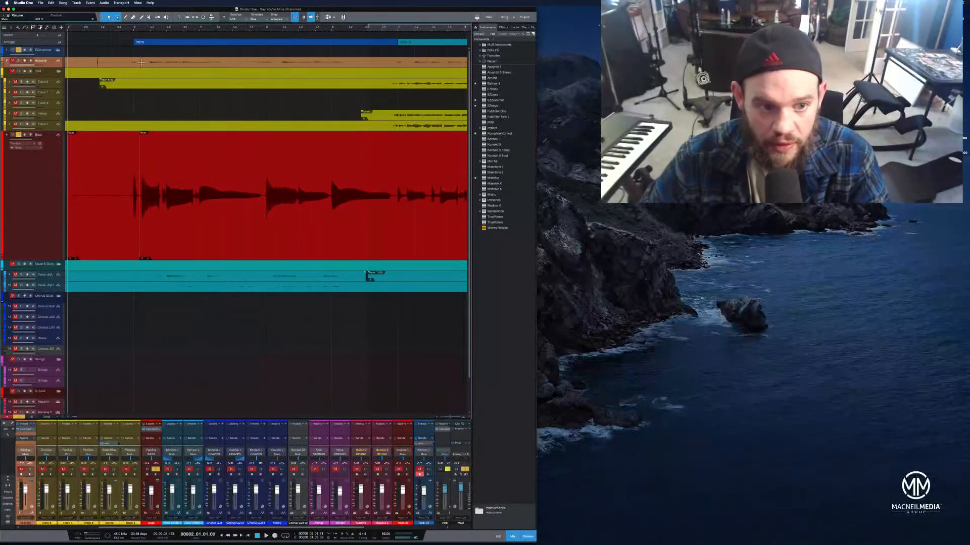
pyautogui.moveTo(126, 32); pyautogui.dragTo(221, 40)
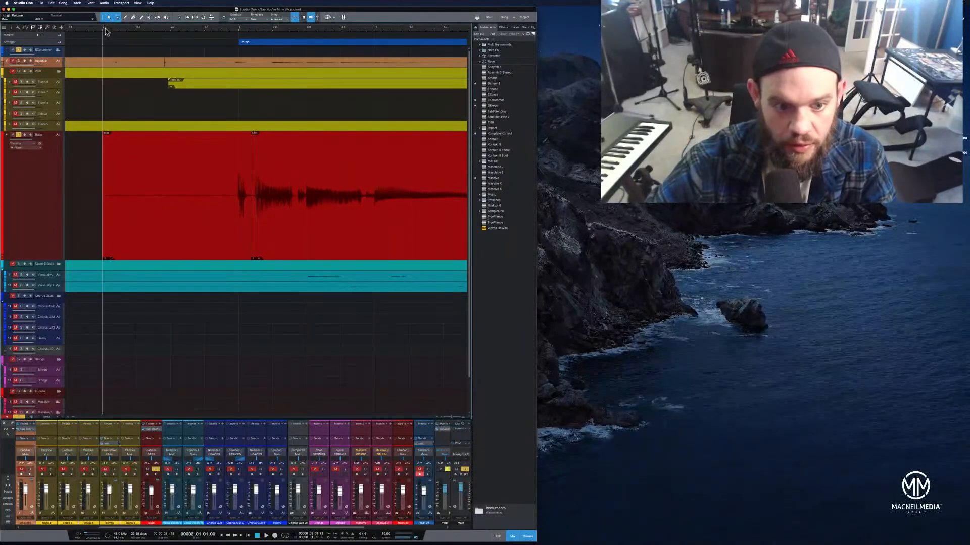
pyautogui.press('space')
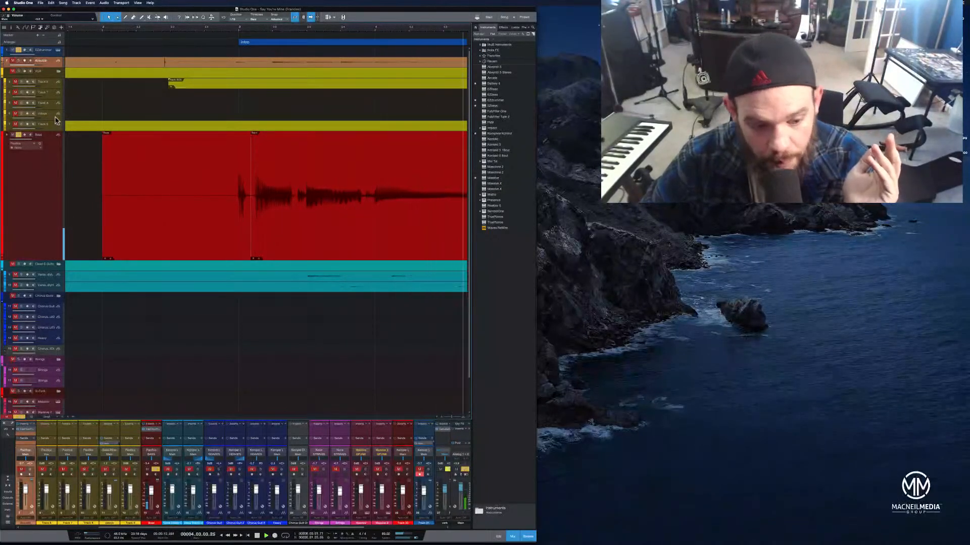
# Move the window toward the screen centre and scroll through the mixer channels
pyautogui.moveTo(308, 12); pyautogui.dragTo(458, 13)
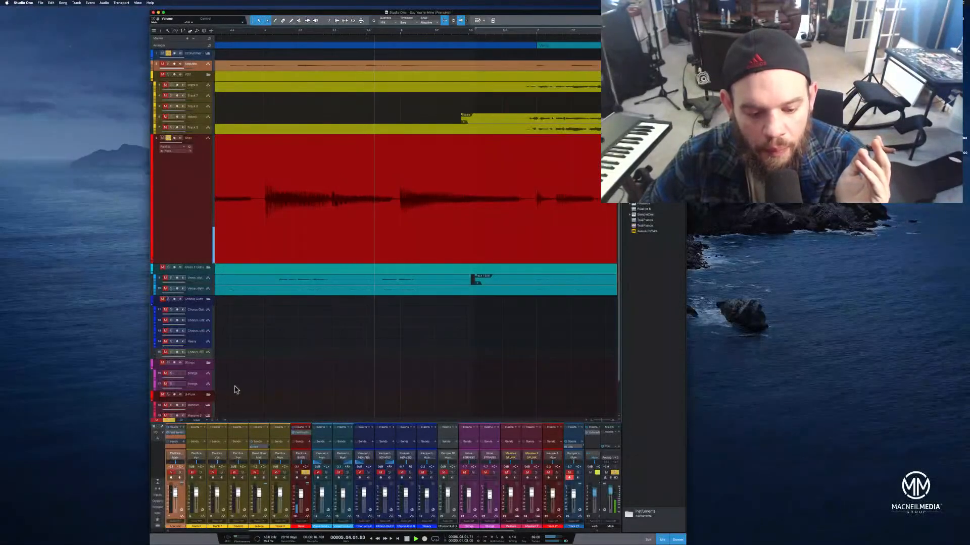
pyautogui.moveTo(312, 531); pyautogui.dragTo(161, 480)
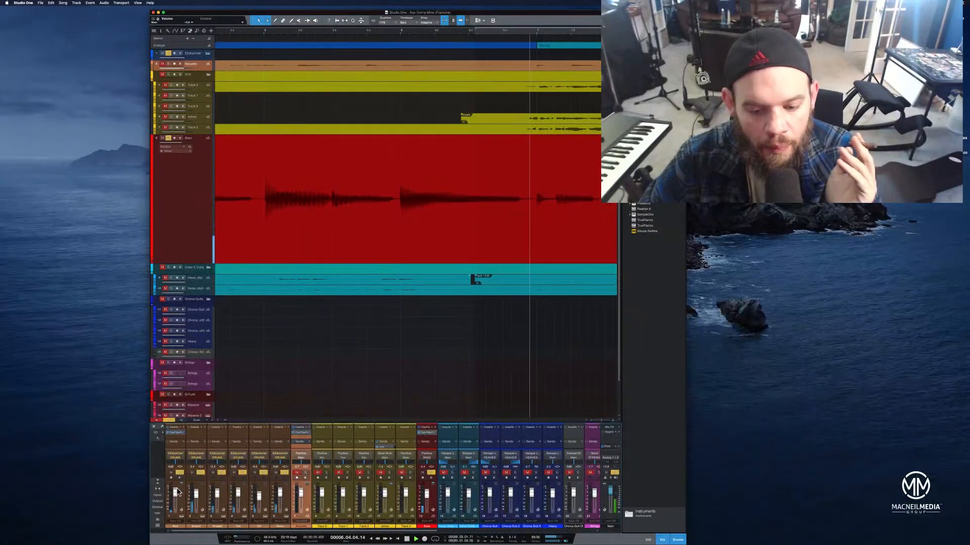
pyautogui.moveTo(410, 531); pyautogui.dragTo(560, 533)
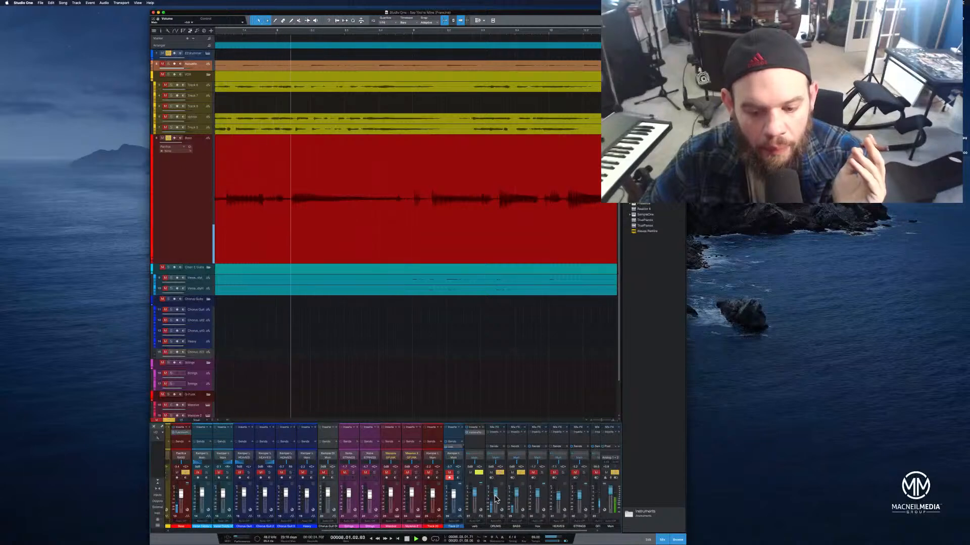
pyautogui.moveTo(495, 495); pyautogui.dragTo(496, 495)
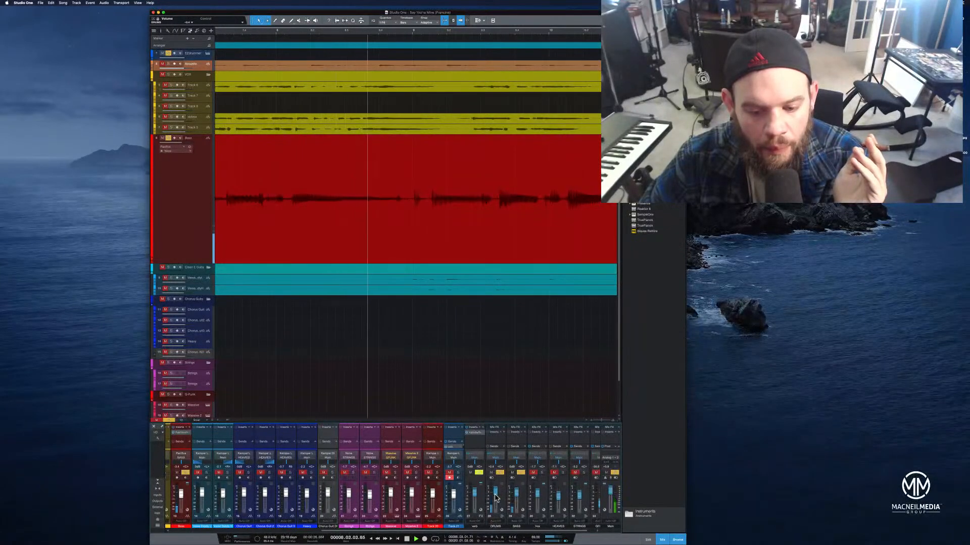
pyautogui.scroll(-1, 495, 495)
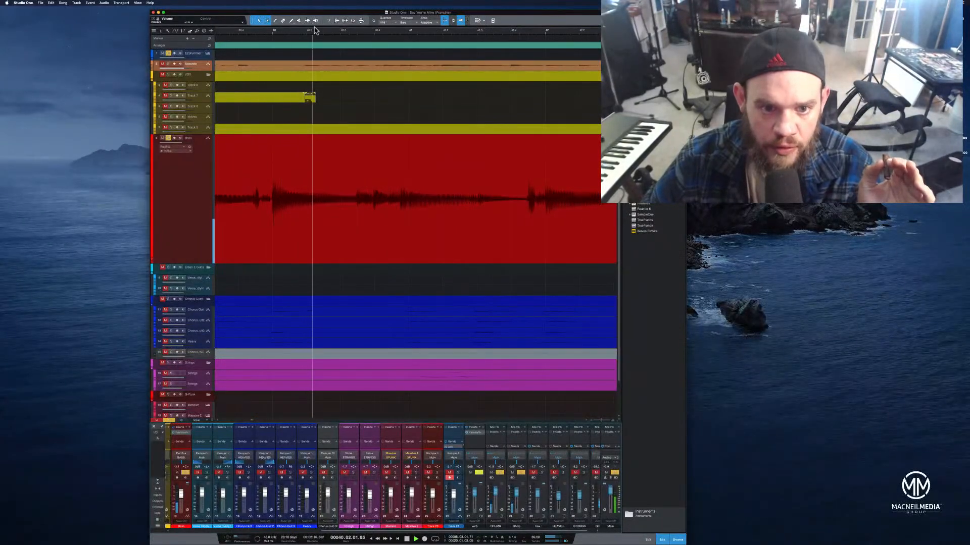
# Play the song and zoom in on the bass part around the chorus transition
pyautogui.moveTo(318, 33); pyautogui.dragTo(361, 10)
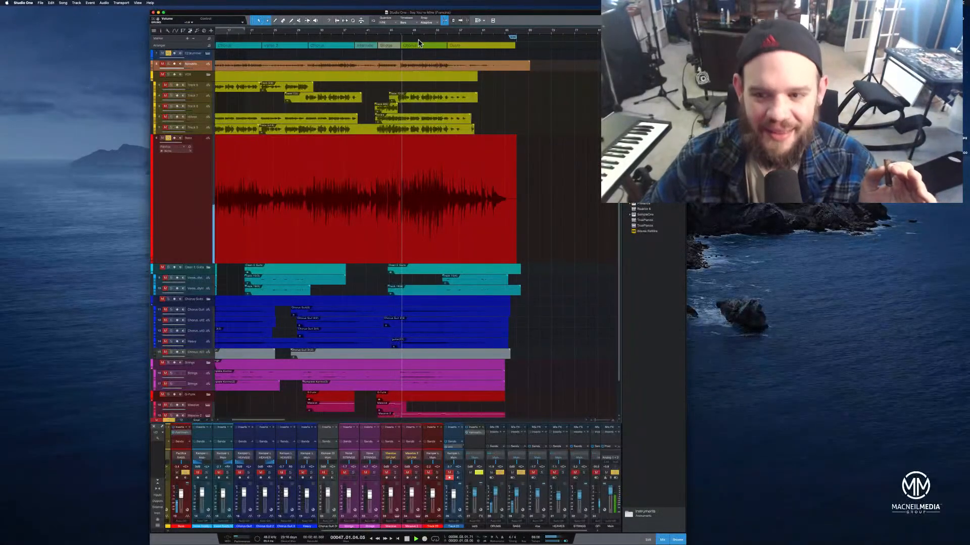
pyautogui.press('space')
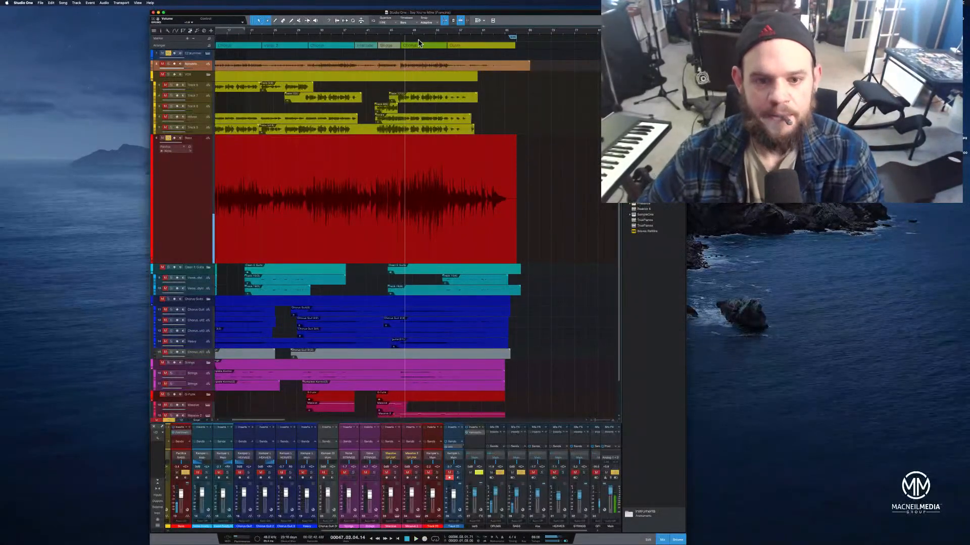
pyautogui.moveTo(409, 34); pyautogui.dragTo(516, 61)
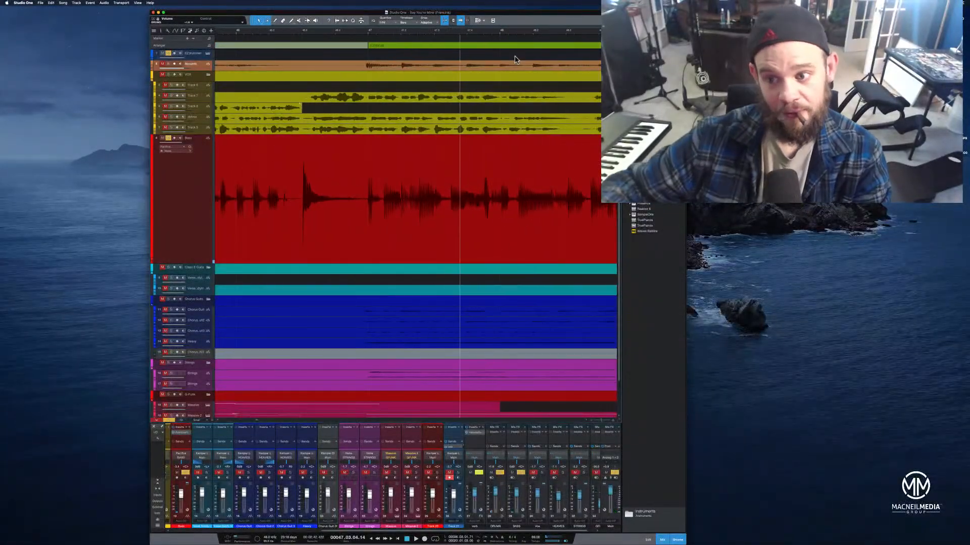
pyautogui.click(244, 31)
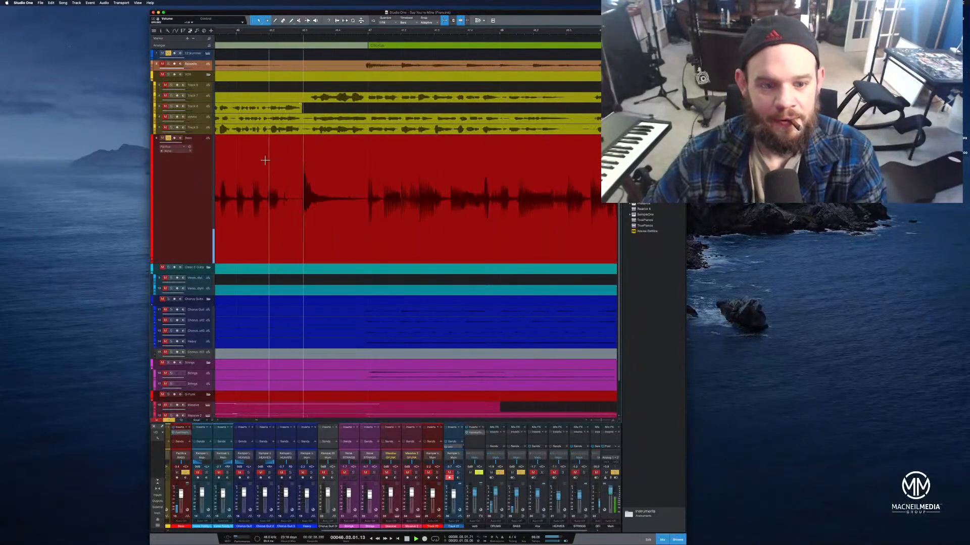
# Split the bass event at two points and lower the gain of the isolated middle segment
pyautogui.click(294, 177)
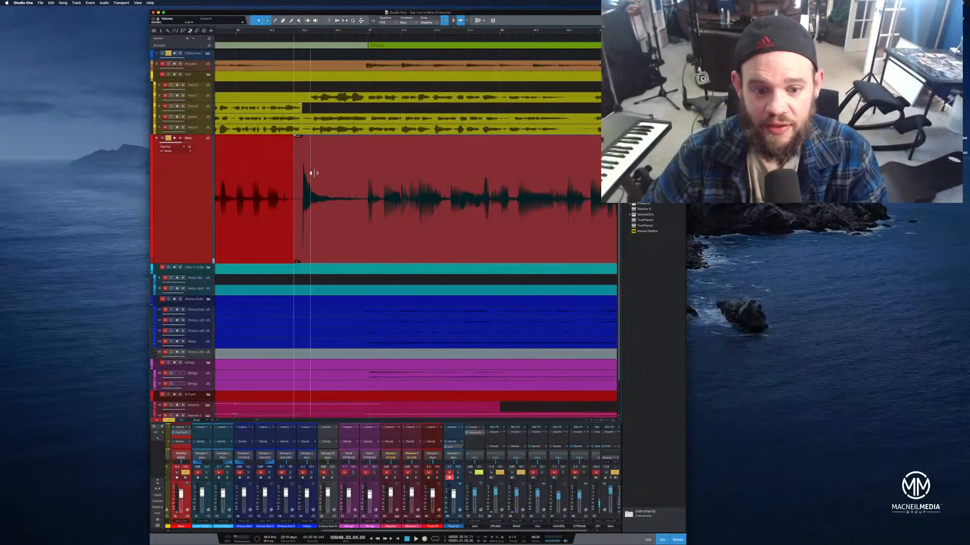
pyautogui.doubleClick(362, 165)
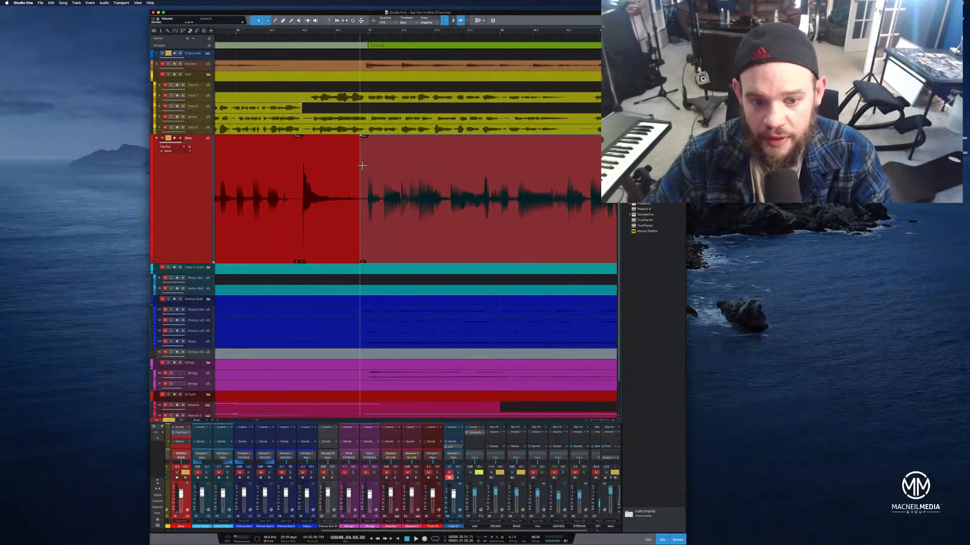
pyautogui.click(271, 241)
pyautogui.click(325, 240)
pyautogui.click(384, 232)
pyautogui.click(348, 232)
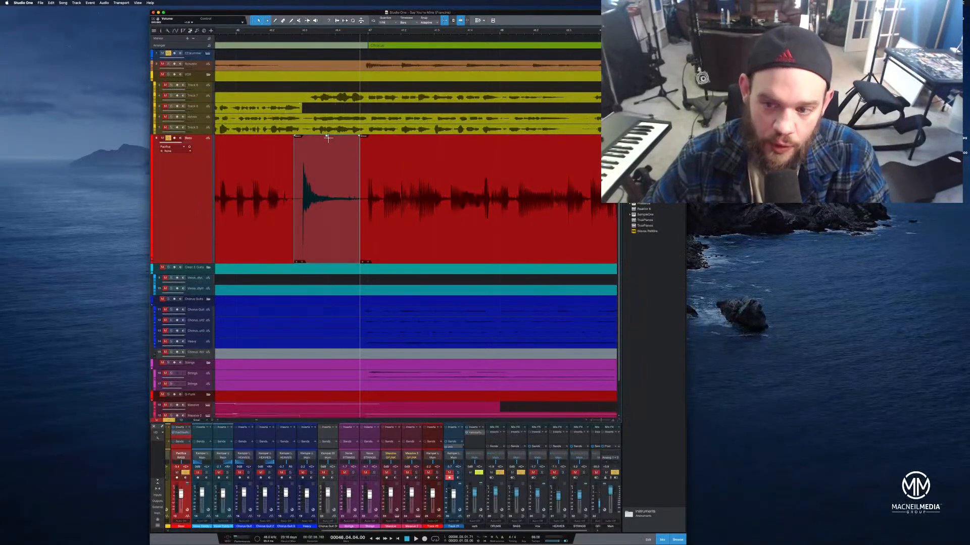
pyautogui.moveTo(327, 141); pyautogui.dragTo(328, 132)
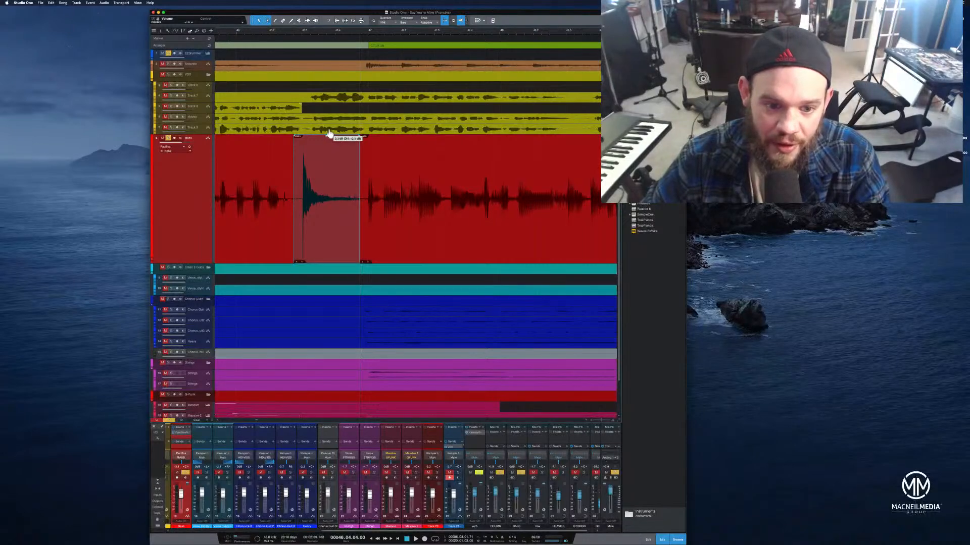
# Play back the edited bass section and zoom out to the full arrangement
pyautogui.click(245, 34)
pyautogui.press('space')
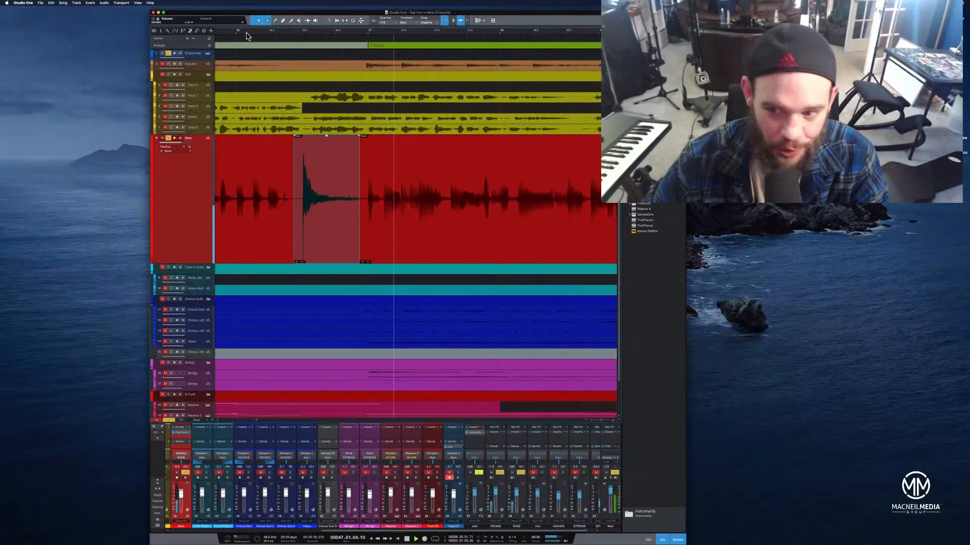
pyautogui.moveTo(310, 32); pyautogui.dragTo(395, 6)
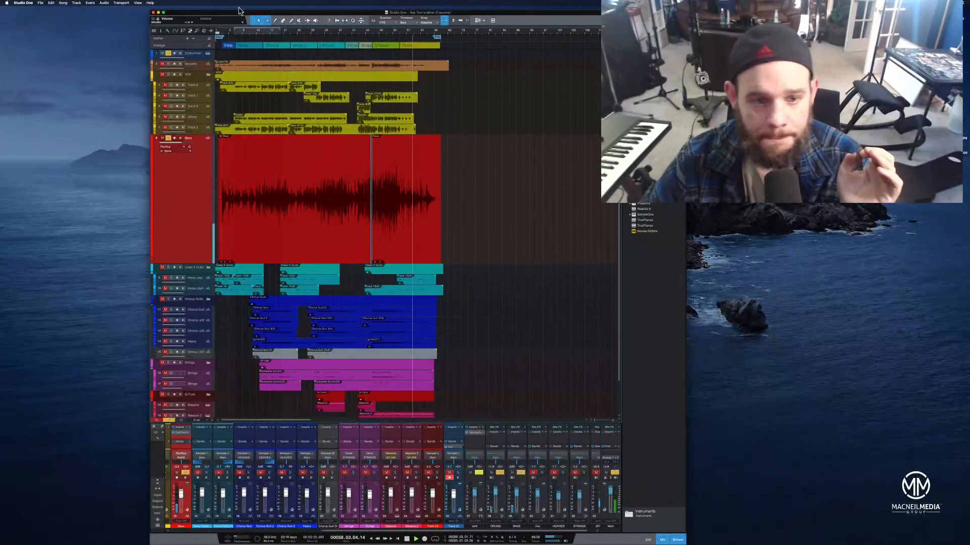
# Move the session window toward the screen's left edge and play the song from the start
pyautogui.moveTo(272, 13); pyautogui.dragTo(115, 38)
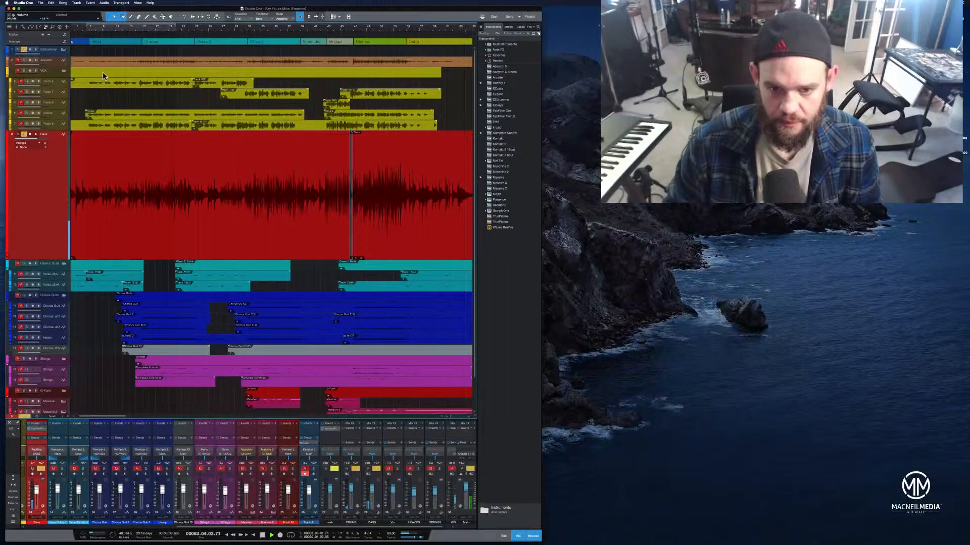
pyautogui.press('space')
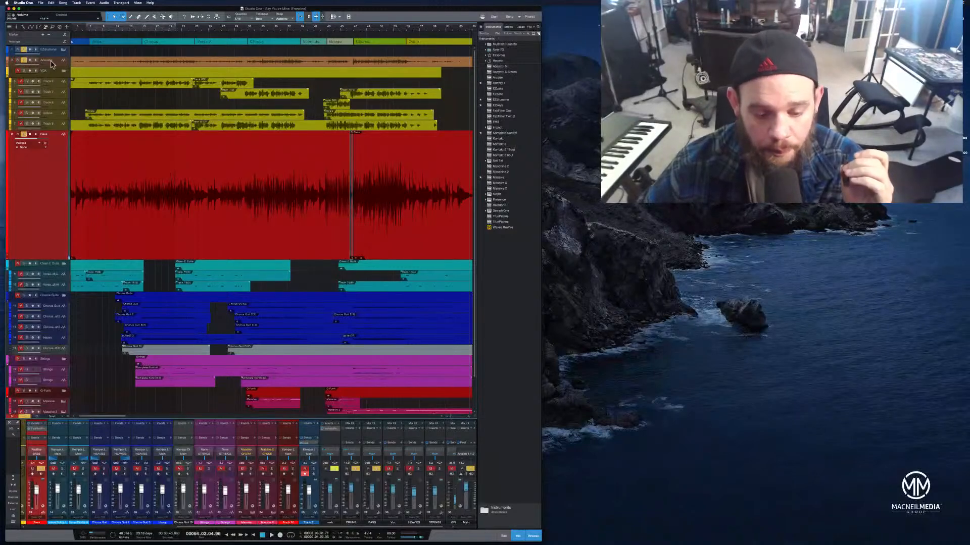
pyautogui.click(255, 536)
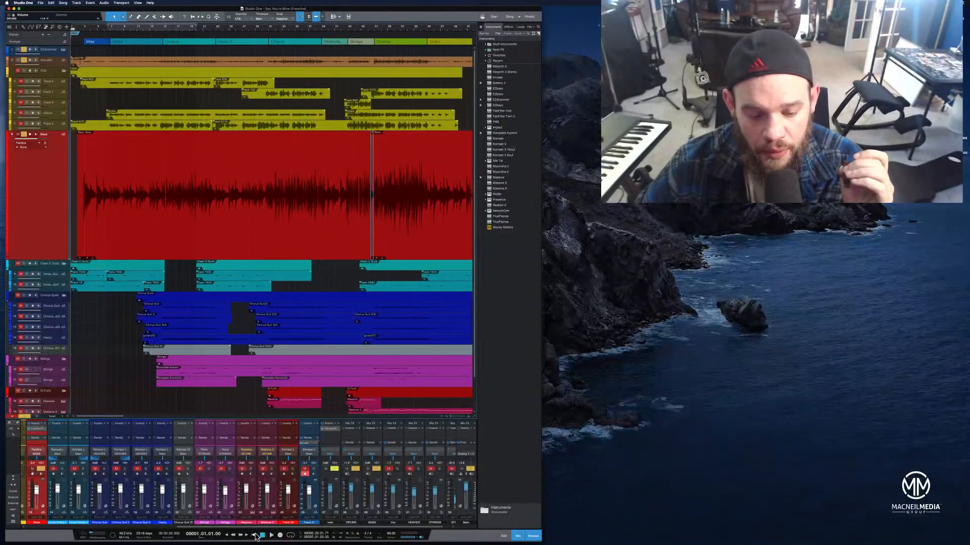
pyautogui.click(271, 535)
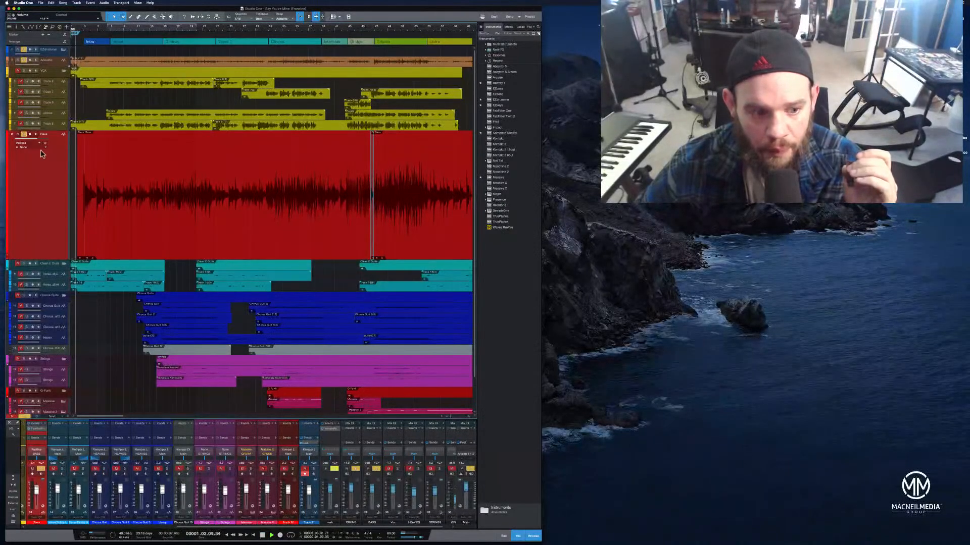
# Collapse the bass track and enlarge the acoustic track to fill most of the arrangement
pyautogui.moveTo(56, 261); pyautogui.dragTo(60, 148)
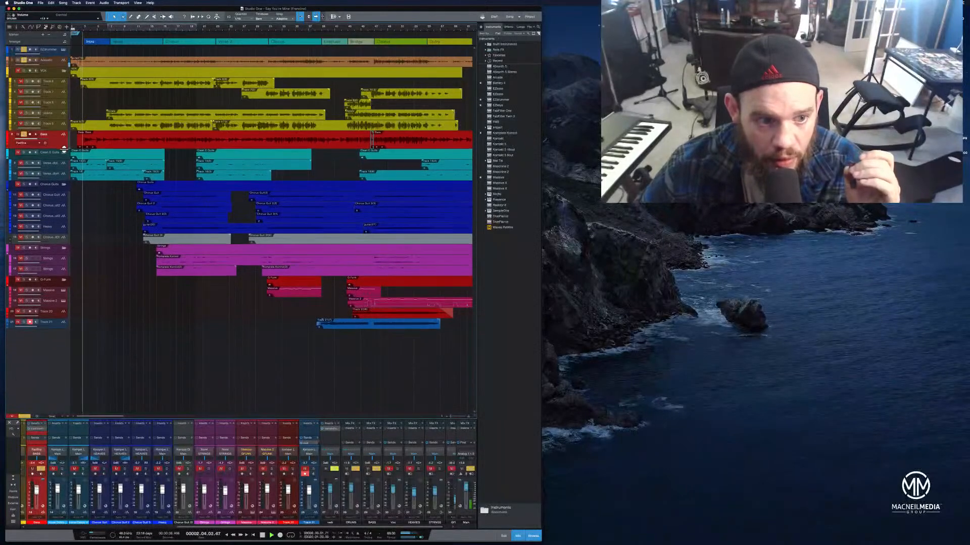
pyautogui.moveTo(60, 66); pyautogui.dragTo(70, 248)
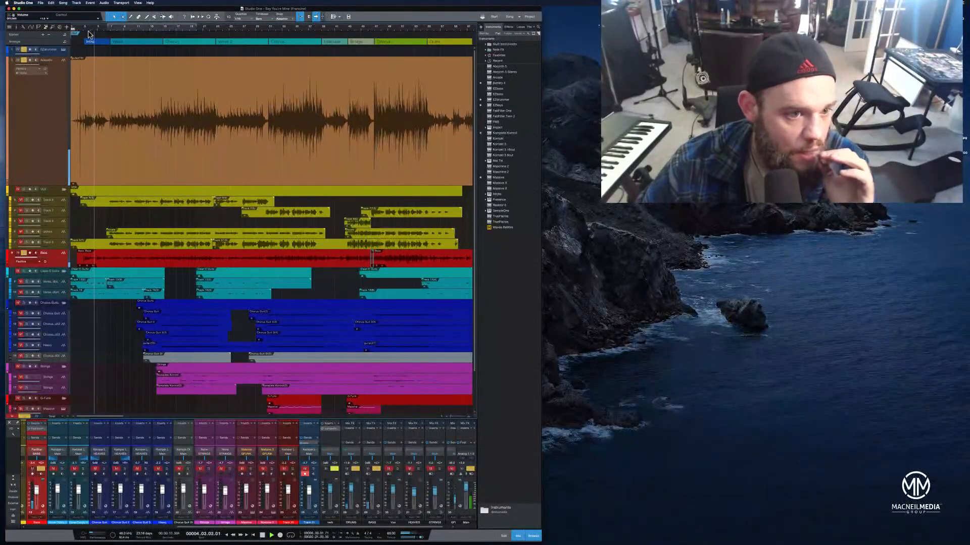
pyautogui.moveTo(90, 28); pyautogui.dragTo(111, 36)
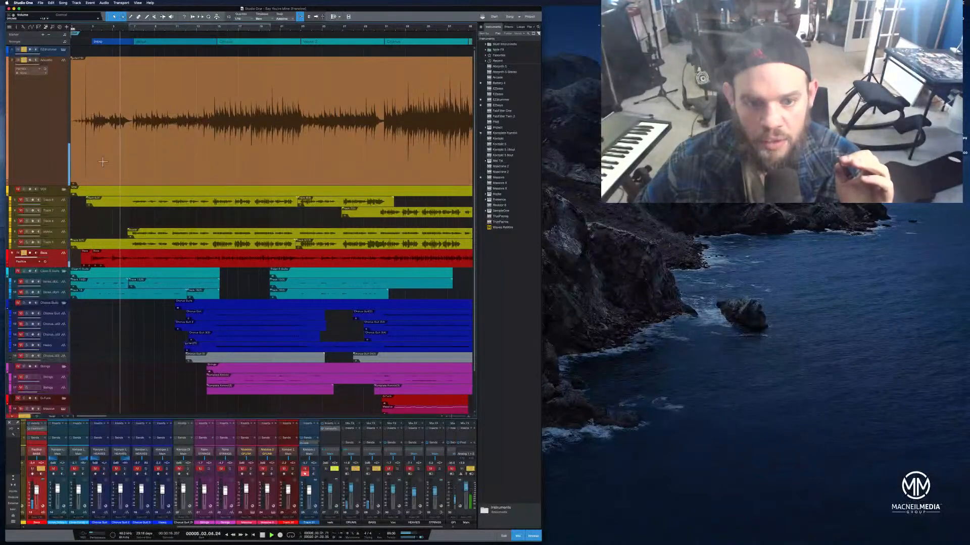
pyautogui.moveTo(134, 29); pyautogui.dragTo(169, 41)
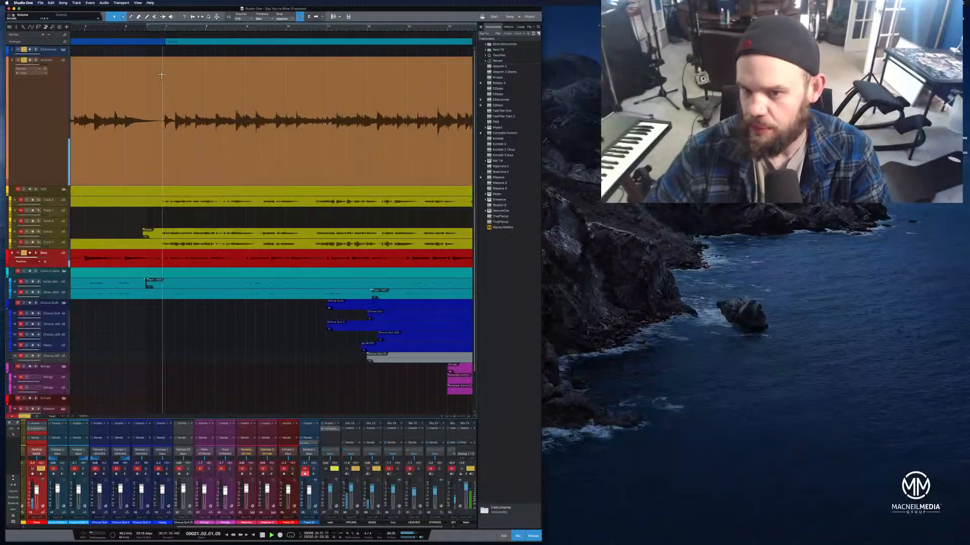
pyautogui.moveTo(263, 27); pyautogui.dragTo(293, 14)
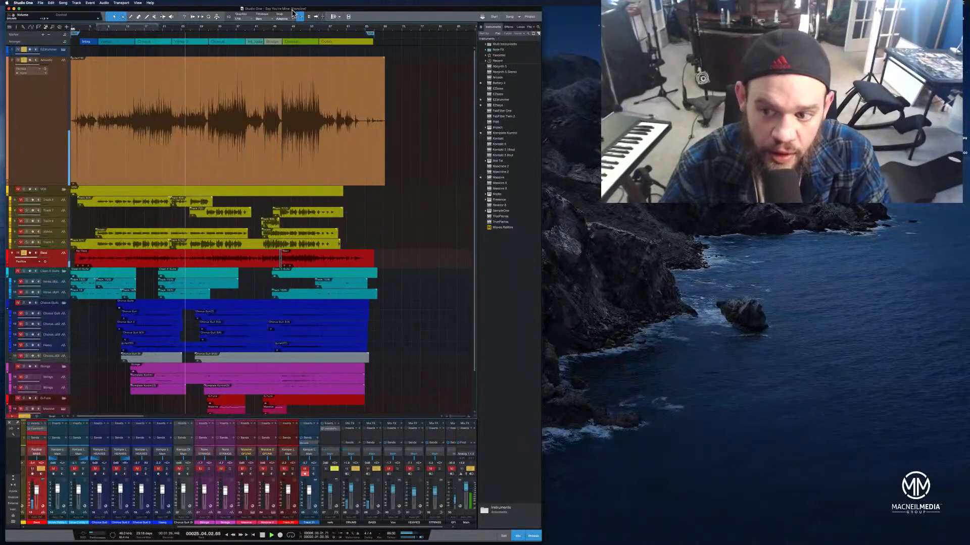
# Play back the acoustic track around the transition into the next section
pyautogui.click(263, 536)
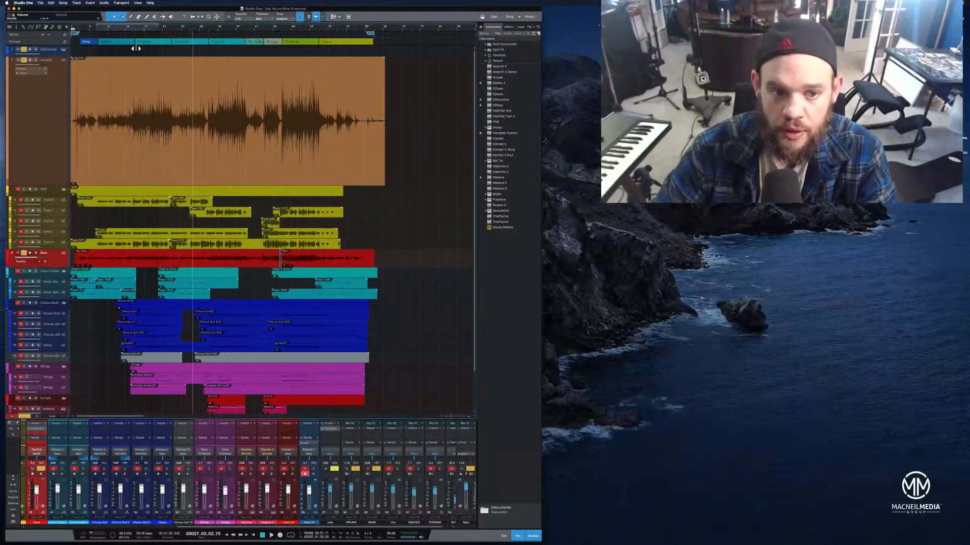
pyautogui.click(181, 28)
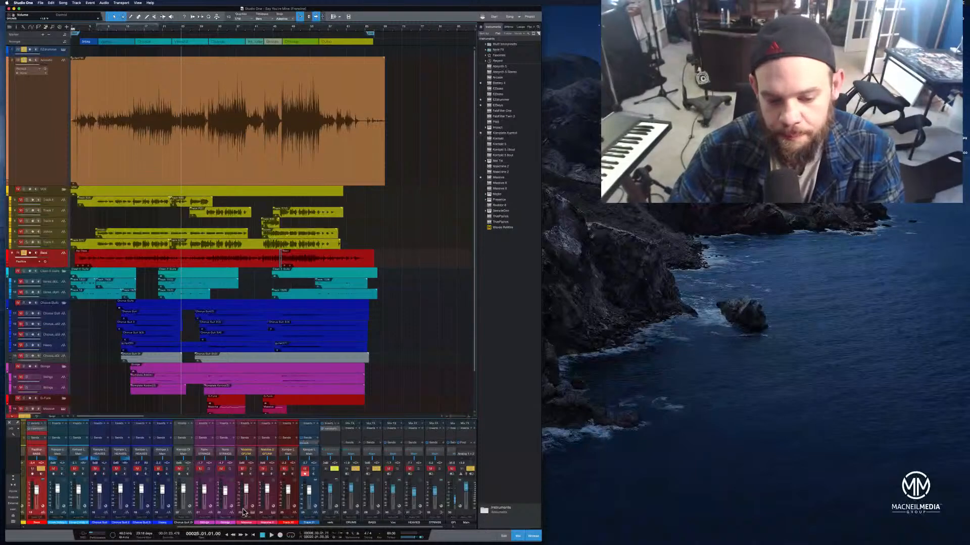
pyautogui.click(271, 536)
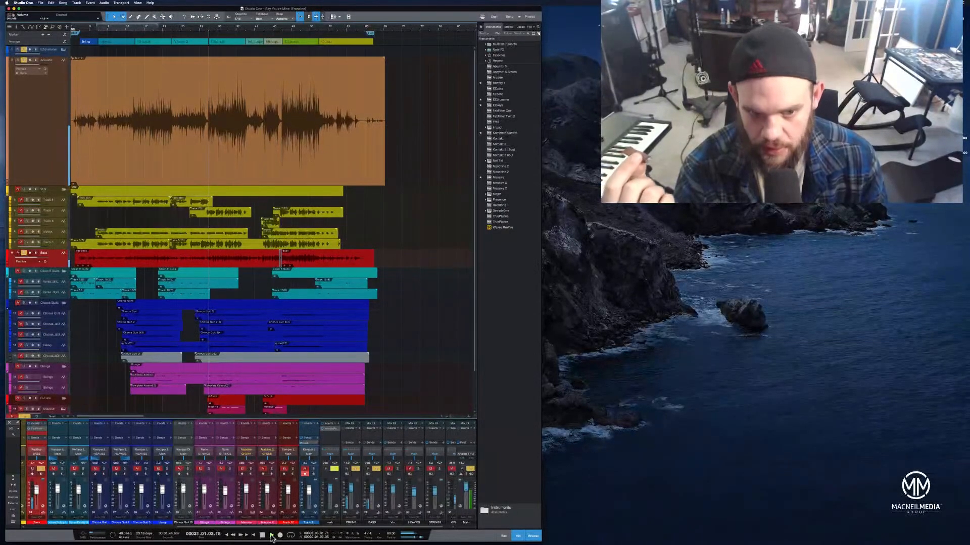
pyautogui.click(272, 537)
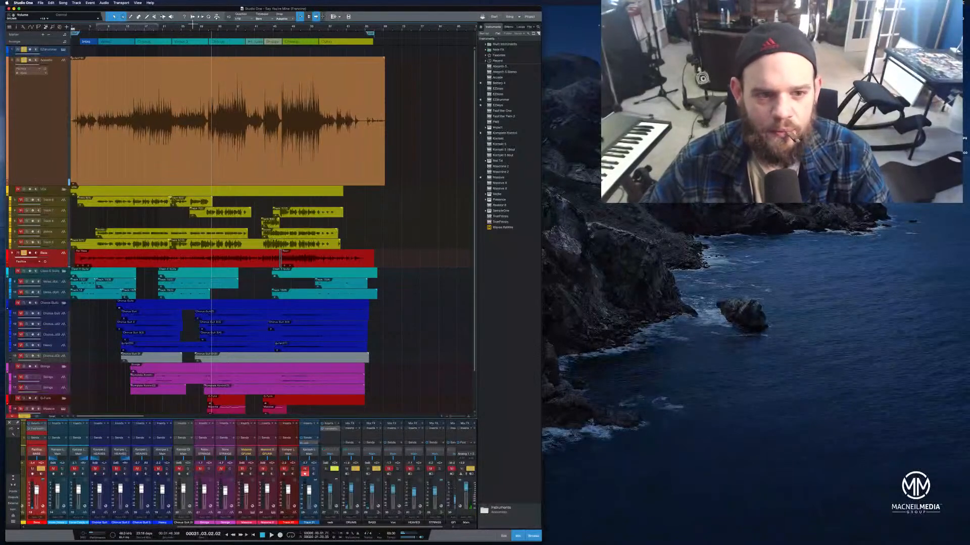
pyautogui.moveTo(197, 30); pyautogui.dragTo(193, 54)
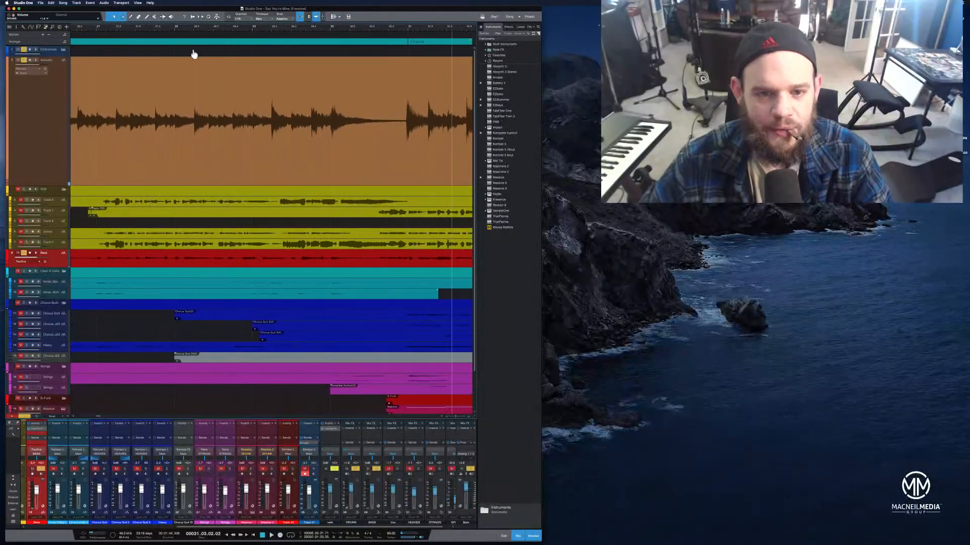
pyautogui.moveTo(422, 27); pyautogui.dragTo(413, 42)
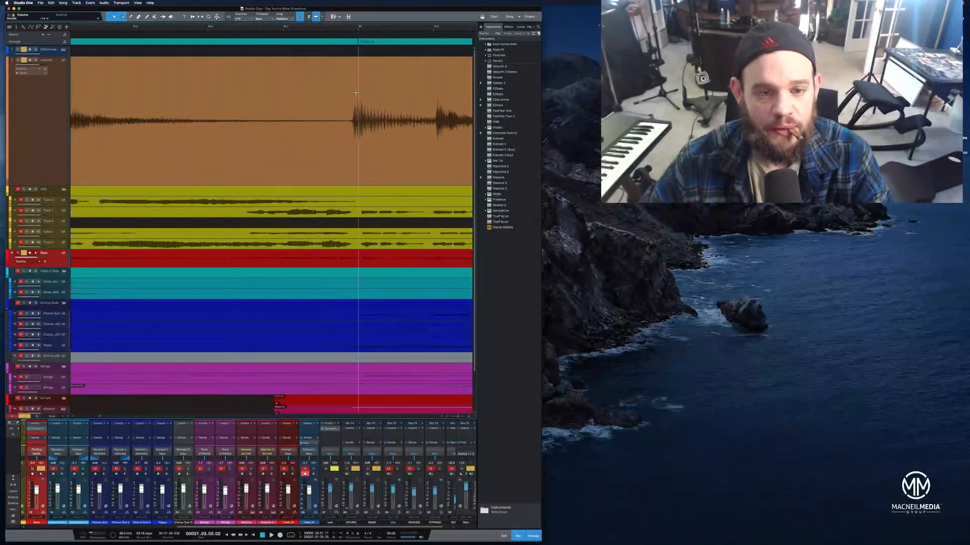
pyautogui.click(211, 34)
pyautogui.press('space')
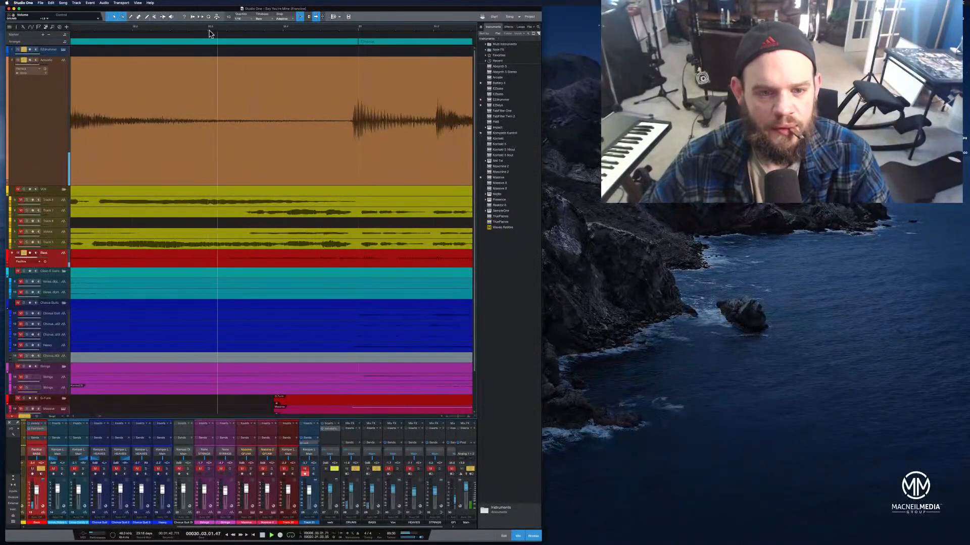
pyautogui.press('space')
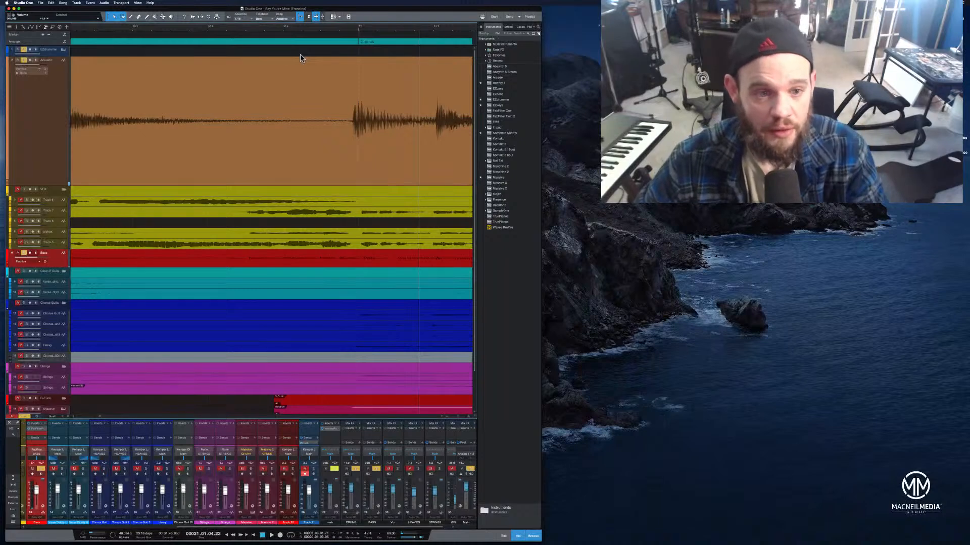
# Detect transients on the acoustic event using the Bend tool
pyautogui.click(162, 18)
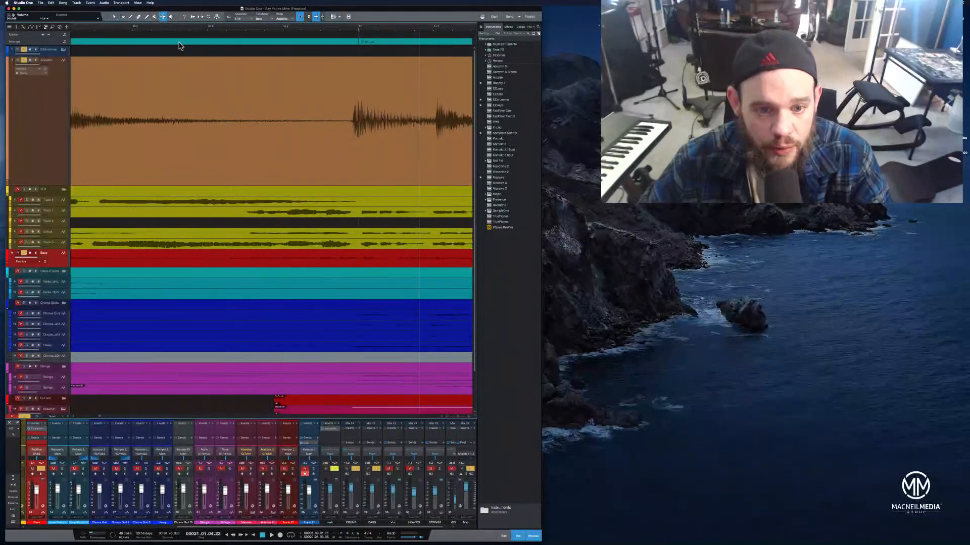
pyautogui.click(358, 96)
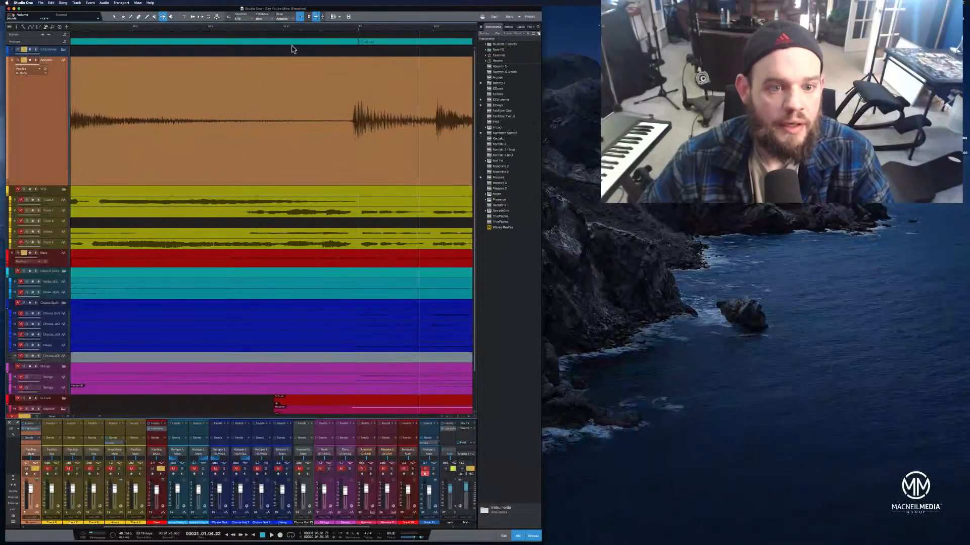
pyautogui.rightClick(348, 121)
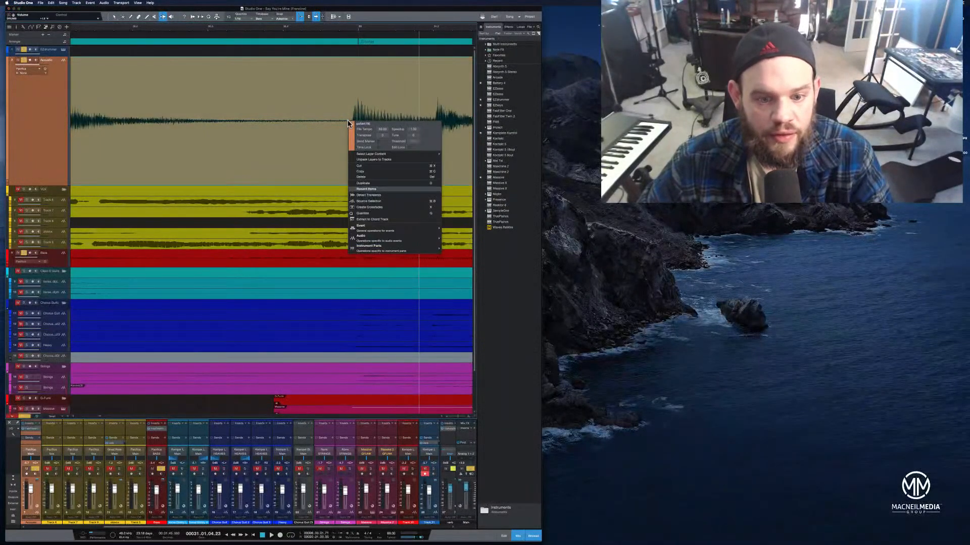
pyautogui.click(376, 196)
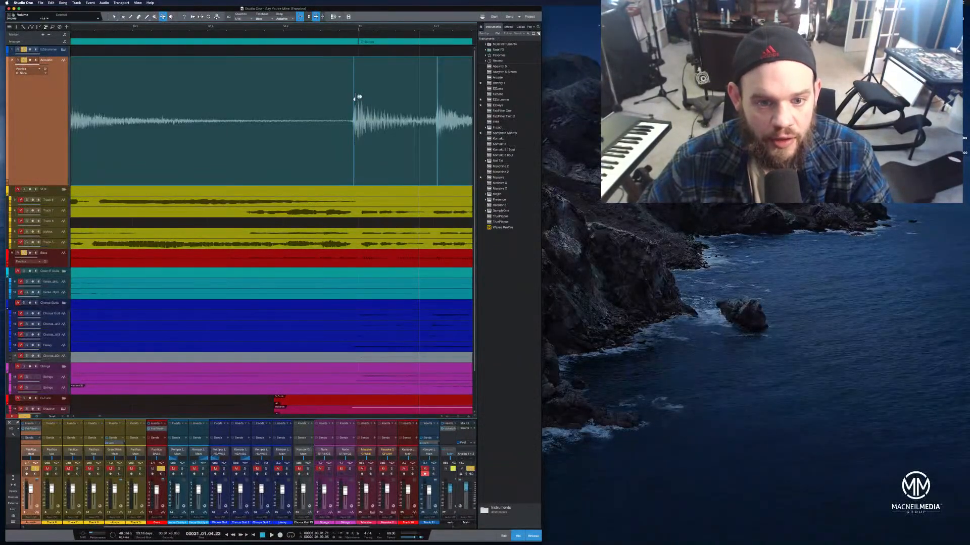
# Drag a bend marker slightly later to stretch the acoustic audio, and play the passage back
pyautogui.moveTo(354, 97); pyautogui.dragTo(358, 97)
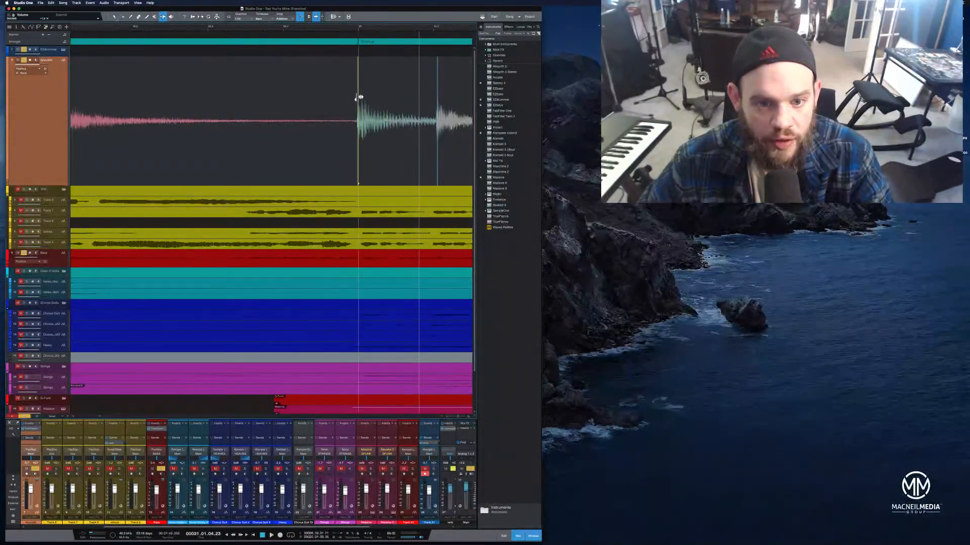
pyautogui.click(276, 32)
pyautogui.press('space')
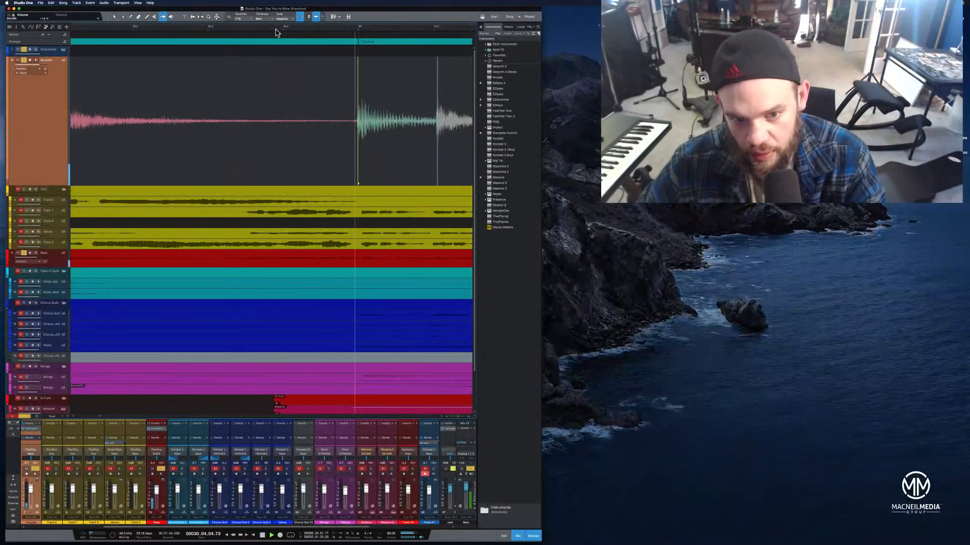
pyautogui.press('space')
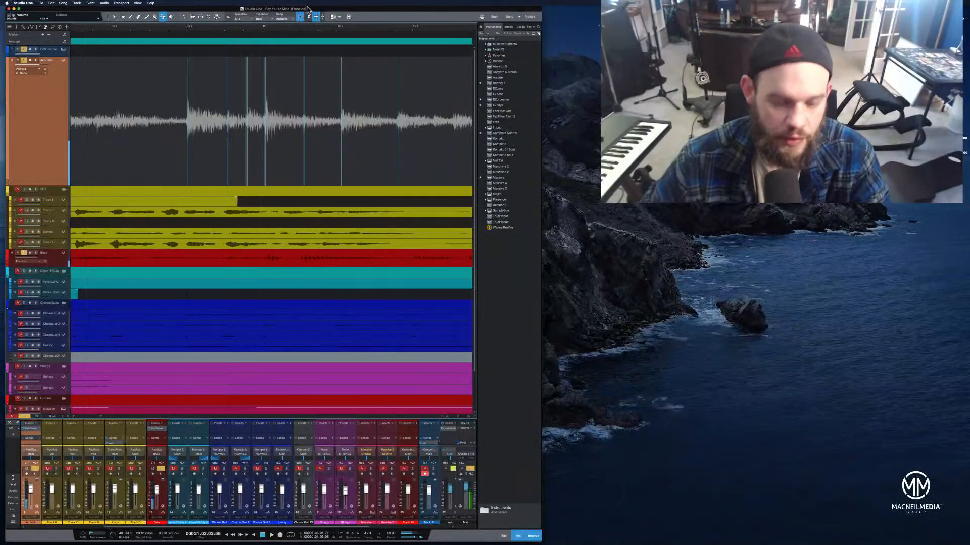
# Play back the acoustic section to review the bend-marker edit
pyautogui.press('w')
pyautogui.press('w')
pyautogui.press('w')
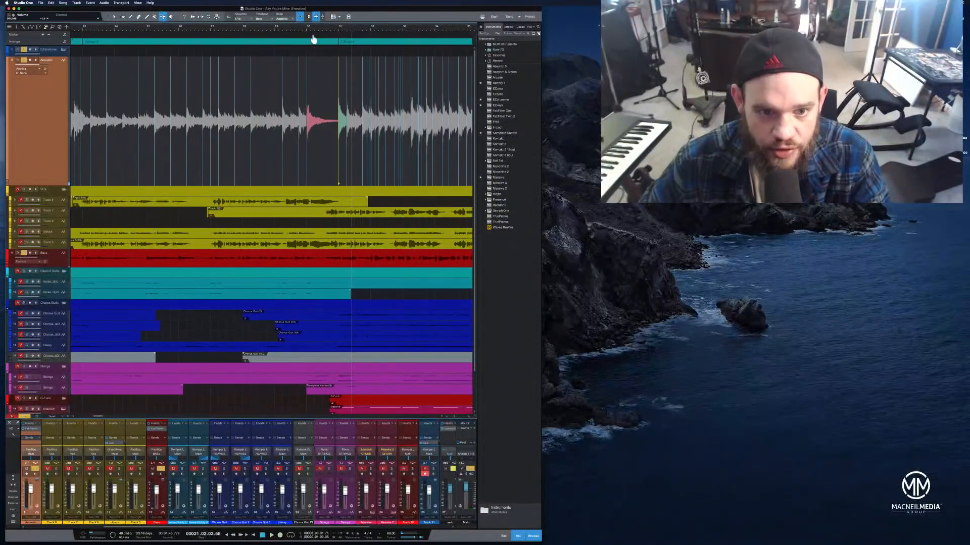
pyautogui.click(278, 30)
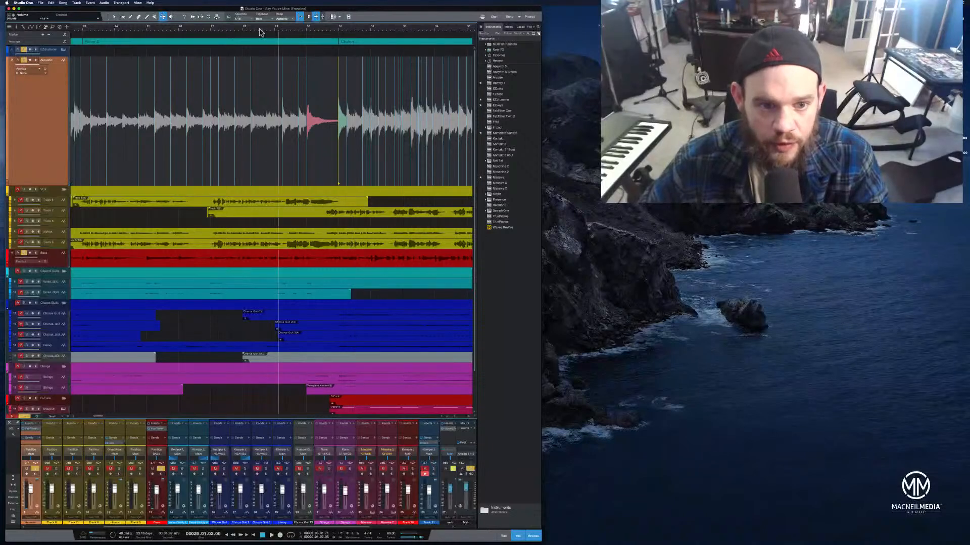
pyautogui.click(252, 30)
pyautogui.scroll(-2, 282, 93)
pyautogui.scroll(2, 286, 92)
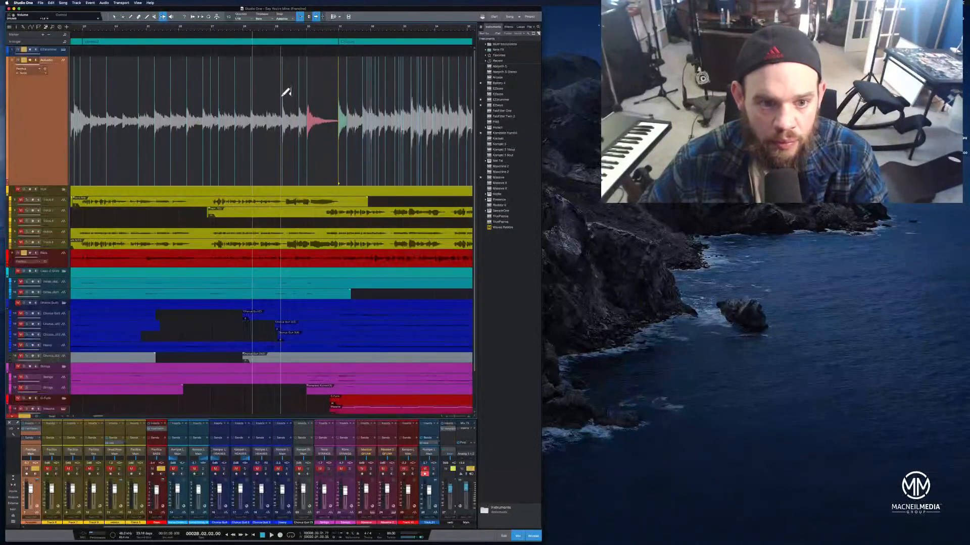
pyautogui.press('space')
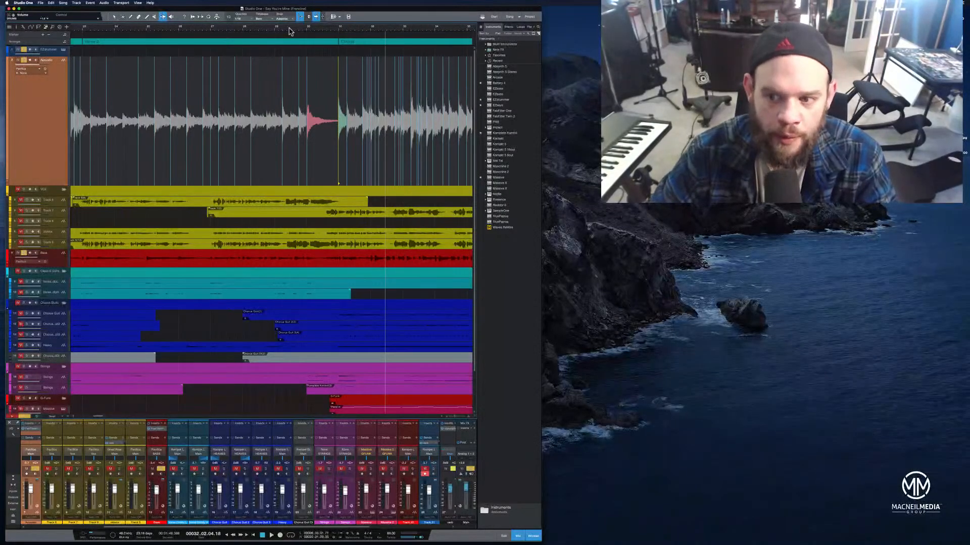
pyautogui.click(237, 28)
pyautogui.press('space')
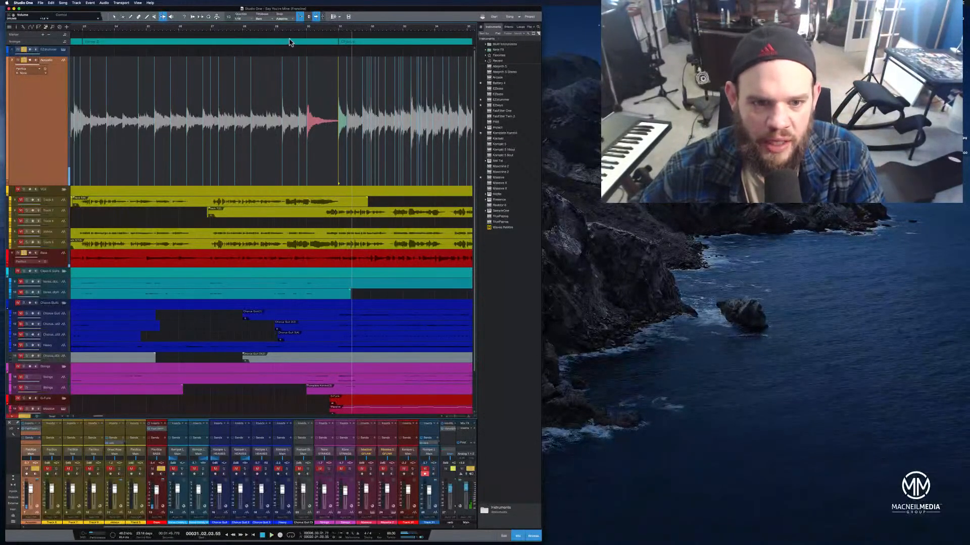
# Split the acoustic event just before the next section's entry
pyautogui.moveTo(292, 31); pyautogui.dragTo(217, 45)
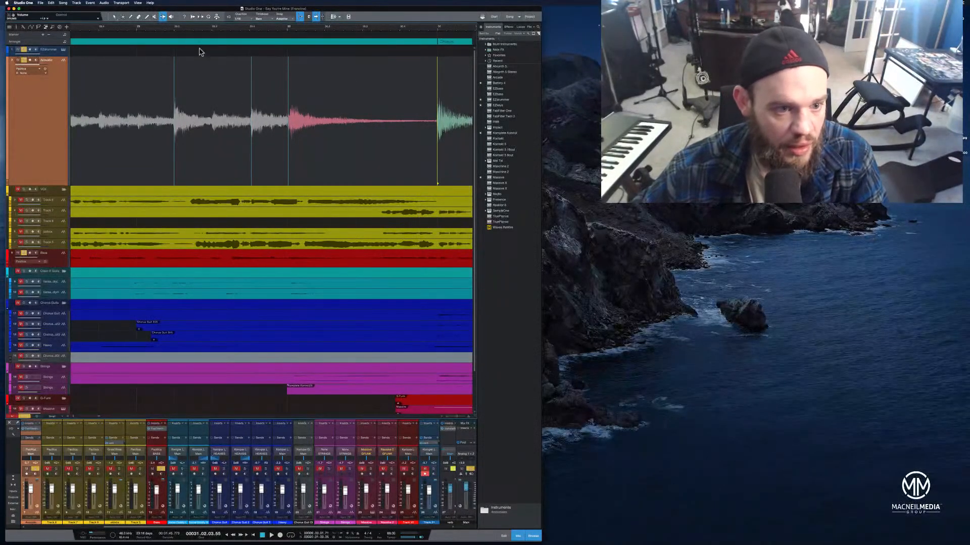
pyautogui.click(130, 18)
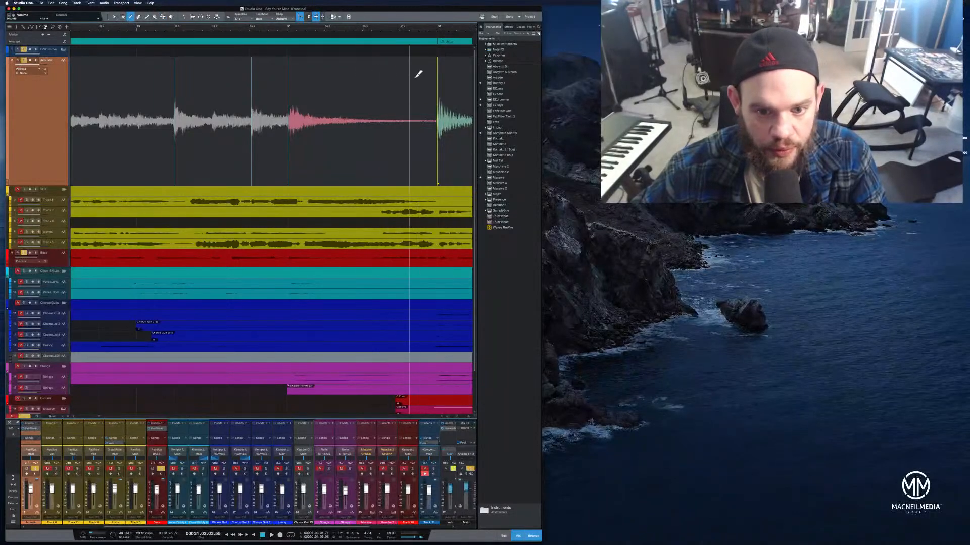
pyautogui.click(418, 71)
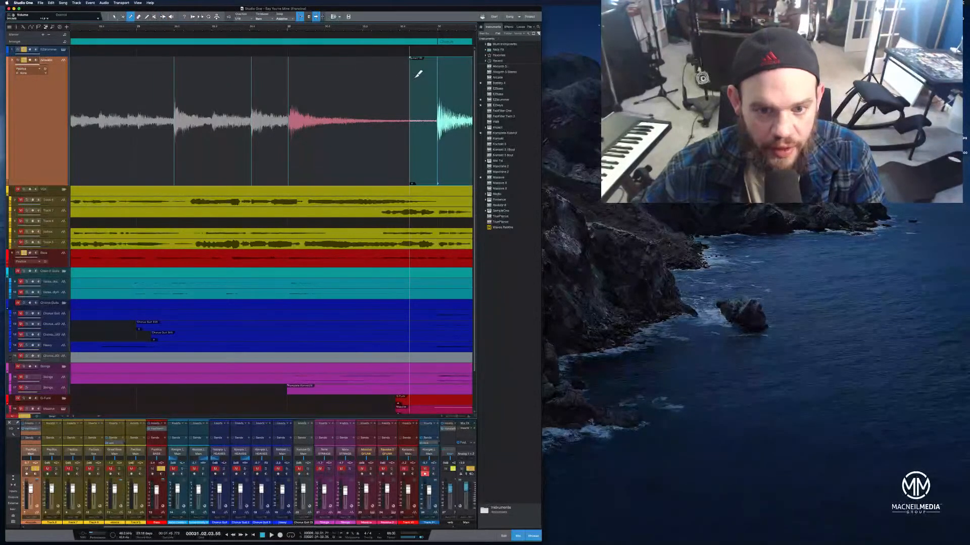
# Drag another bend marker slightly later to tighten the acoustic timing, and play back from the start
pyautogui.click(163, 17)
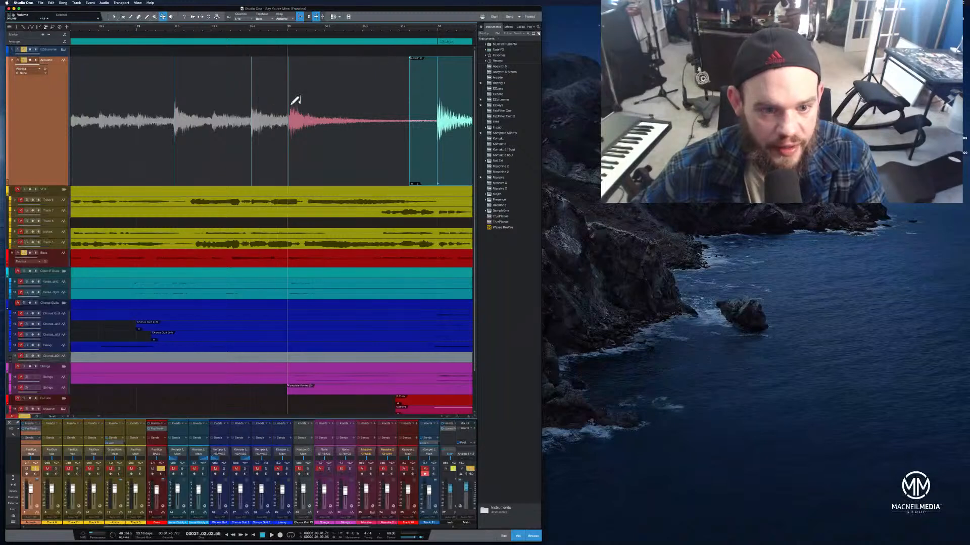
pyautogui.moveTo(291, 104); pyautogui.dragTo(297, 107)
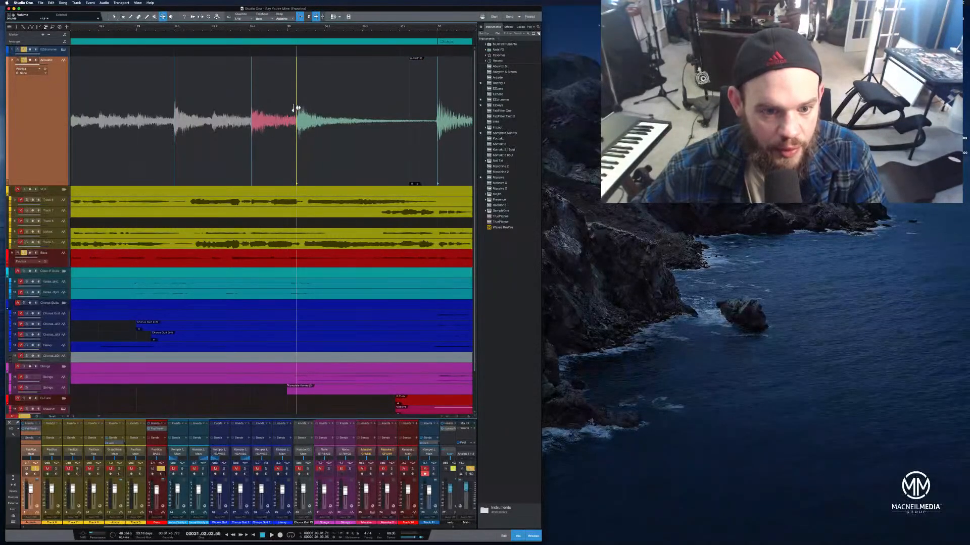
pyautogui.click(126, 30)
pyautogui.press('space')
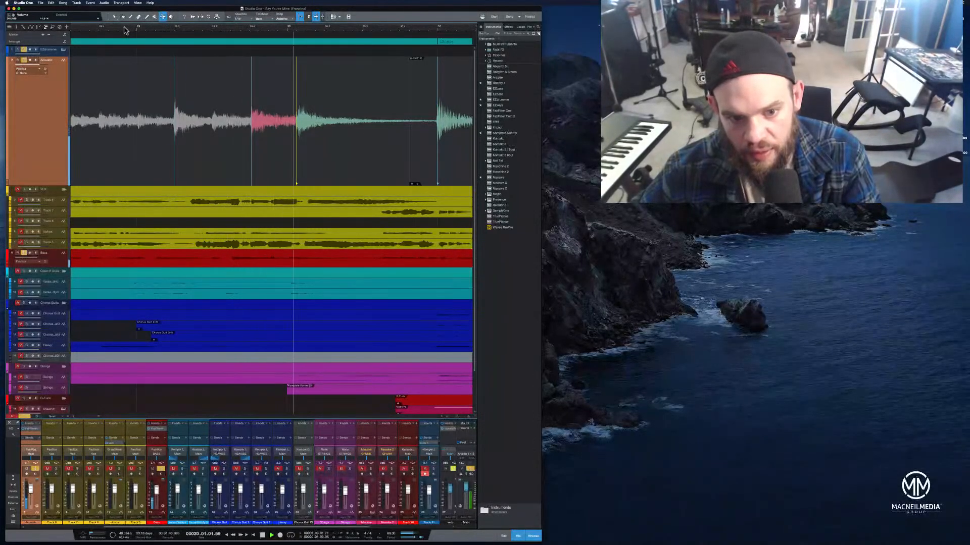
# Undo the last bend-marker move and readjust the acoustic bend markers around the next section's entry
pyautogui.press('super+z')
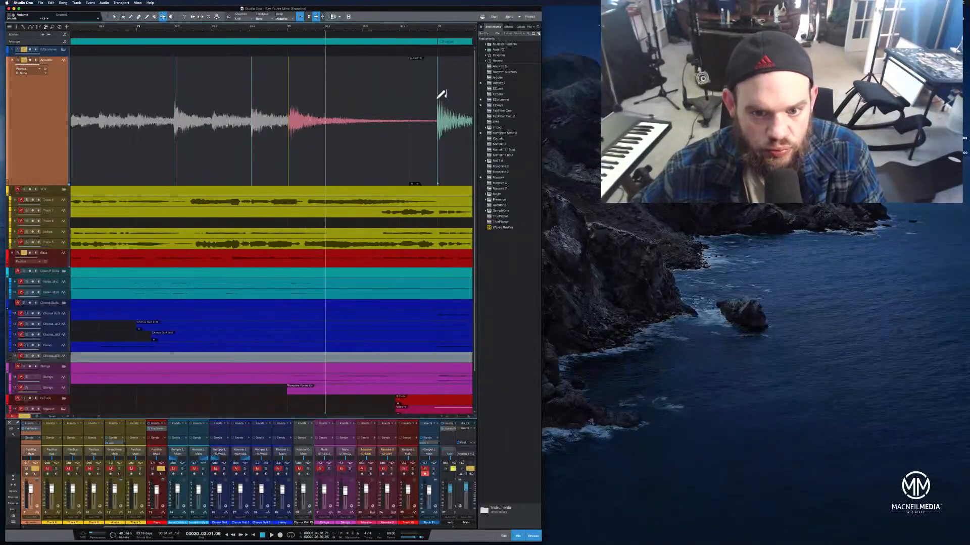
pyautogui.moveTo(437, 101)
pyautogui.mouseDown()
pyautogui.moveTo(429, 102)
pyautogui.moveTo(437, 102)
pyautogui.mouseUp()
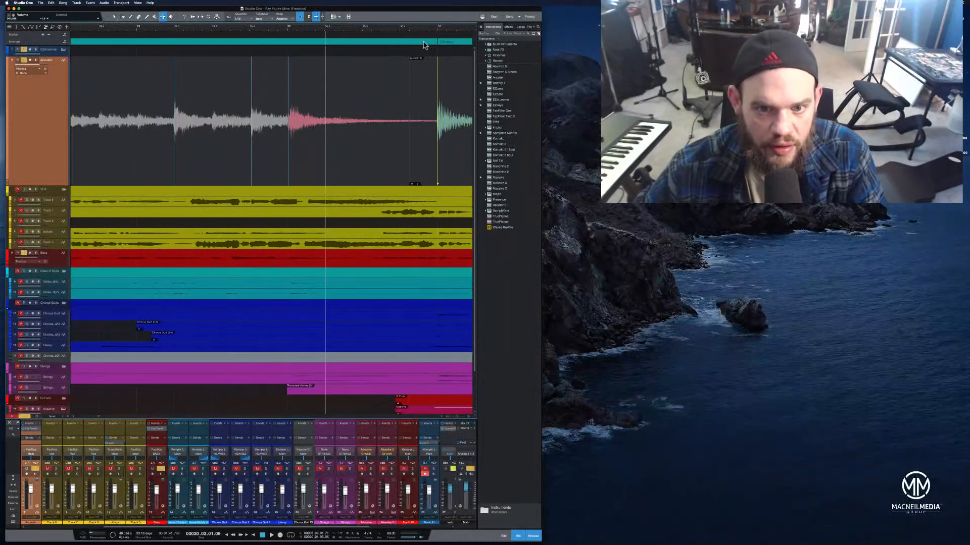
pyautogui.moveTo(428, 28); pyautogui.dragTo(423, 43)
pyautogui.scroll(-2, 409, 42)
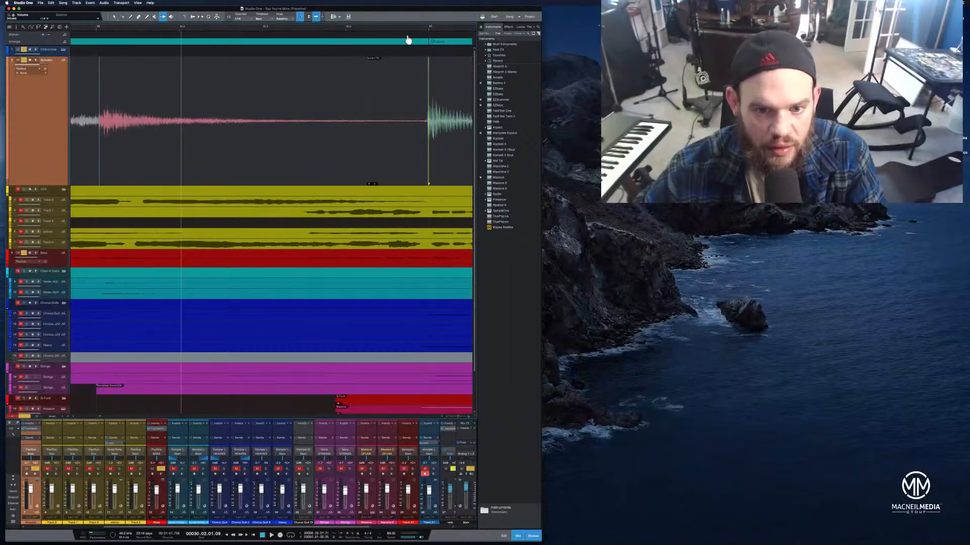
pyautogui.moveTo(427, 92); pyautogui.dragTo(423, 93)
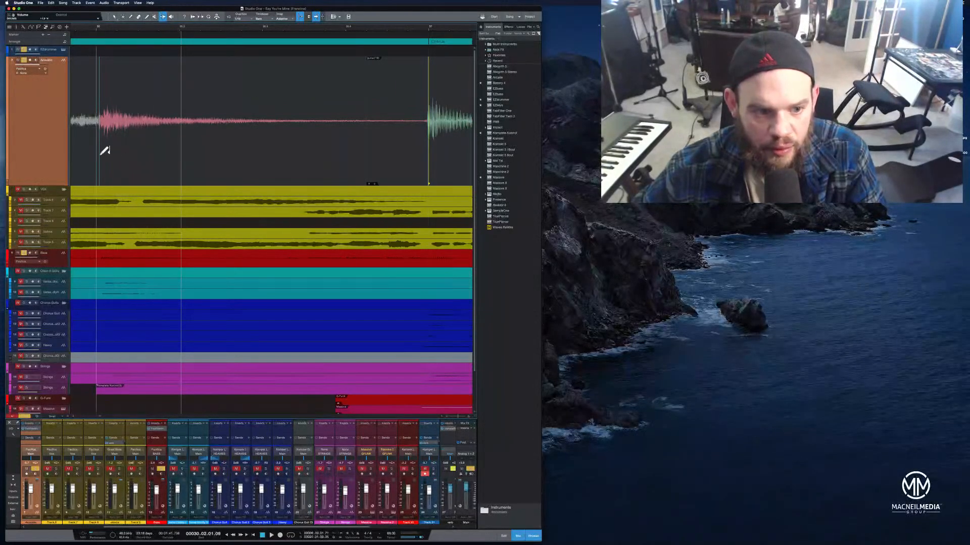
pyautogui.moveTo(99, 158); pyautogui.dragTo(104, 158)
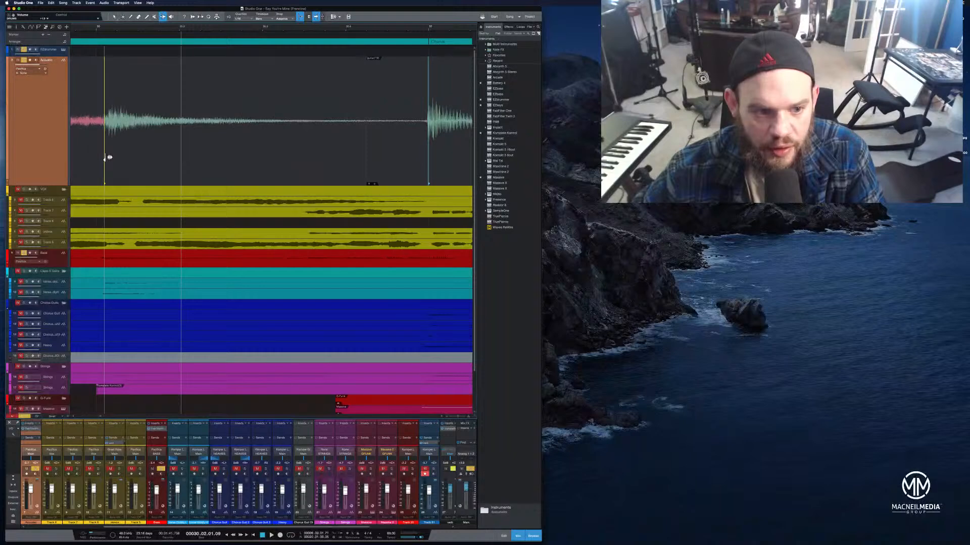
# Play back the acoustic passage from just before the adjusted bend markers
pyautogui.moveTo(181, 27); pyautogui.dragTo(248, 21)
pyautogui.click(99, 33)
pyautogui.press('space')
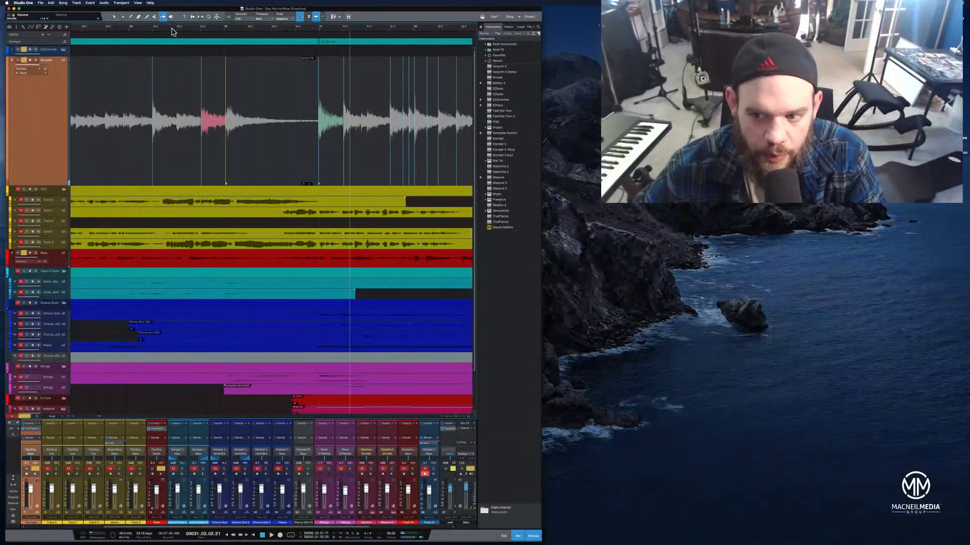
# Play back the song from an earlier section to review the acoustic edits in context
pyautogui.moveTo(232, 30); pyautogui.dragTo(273, 22)
pyautogui.click(133, 28)
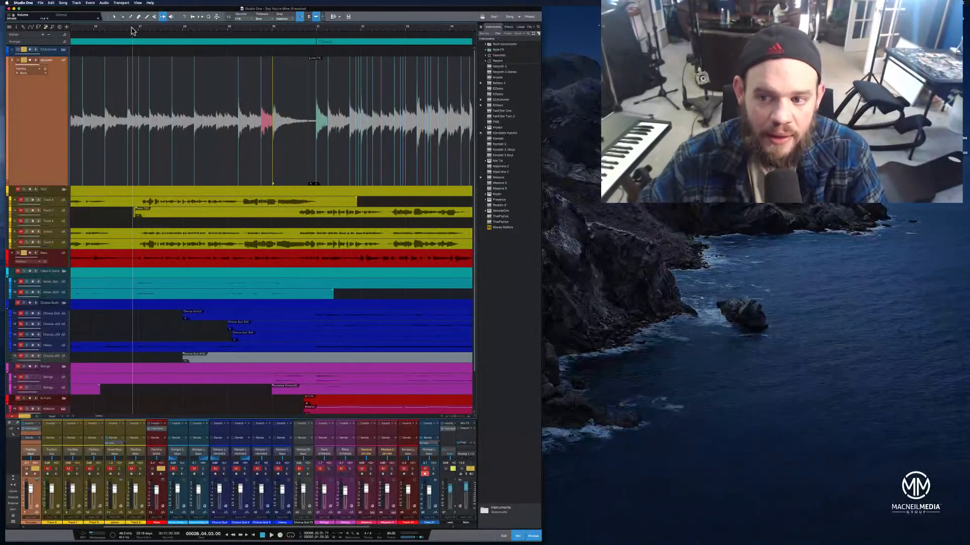
pyautogui.moveTo(111, 31); pyautogui.dragTo(188, 27)
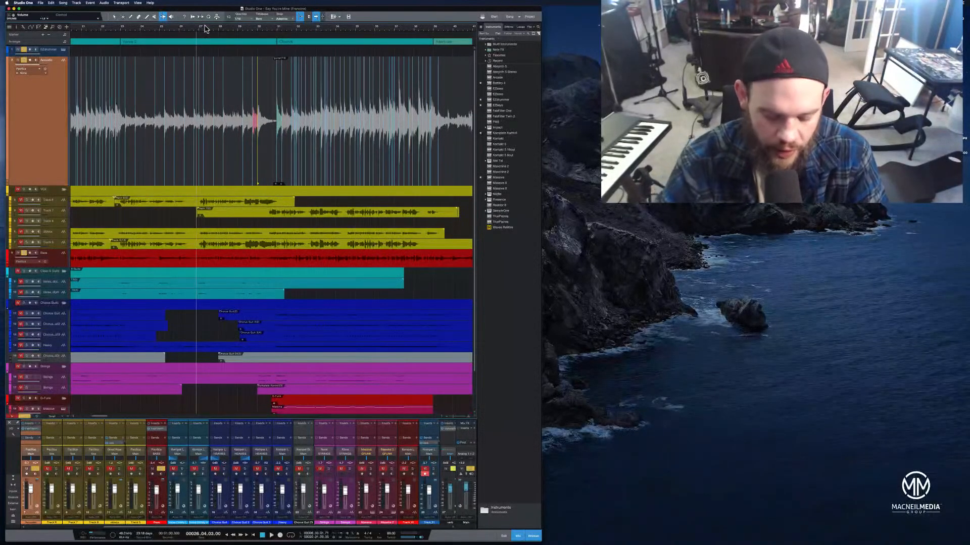
pyautogui.press('space')
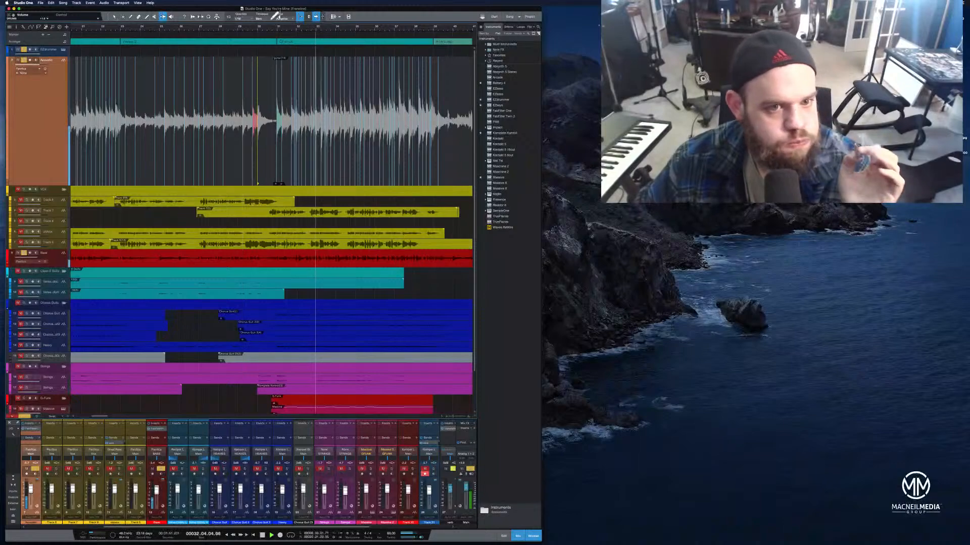
pyautogui.moveTo(275, 13); pyautogui.dragTo(348, 13)
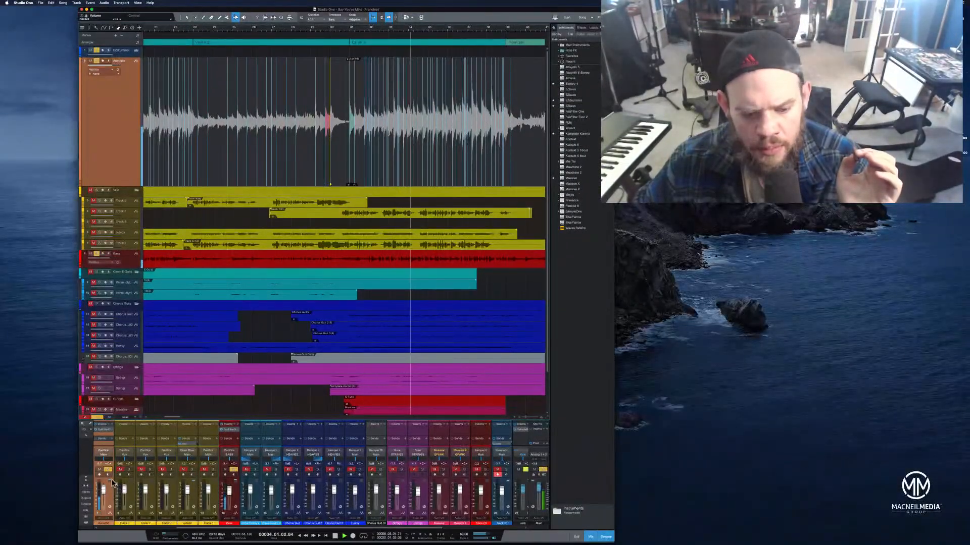
pyautogui.click(104, 492)
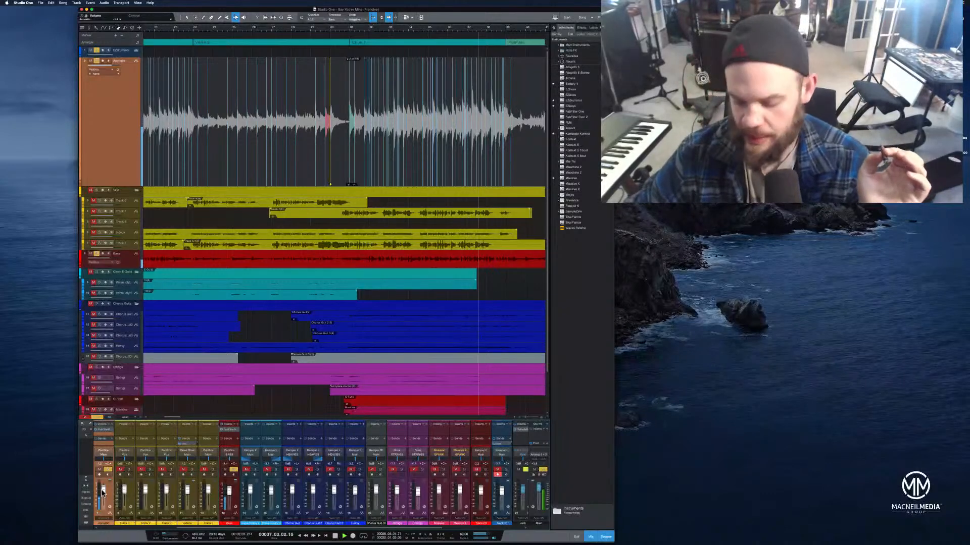
pyautogui.press('Down')
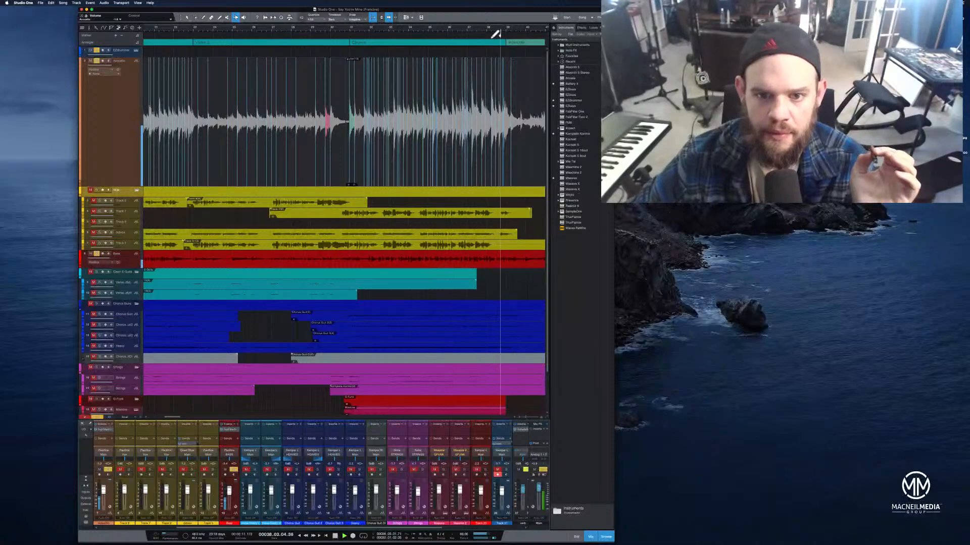
# Select the acoustic audio spanning the Bridge section and the section before it
pyautogui.moveTo(499, 29); pyautogui.dragTo(493, 22)
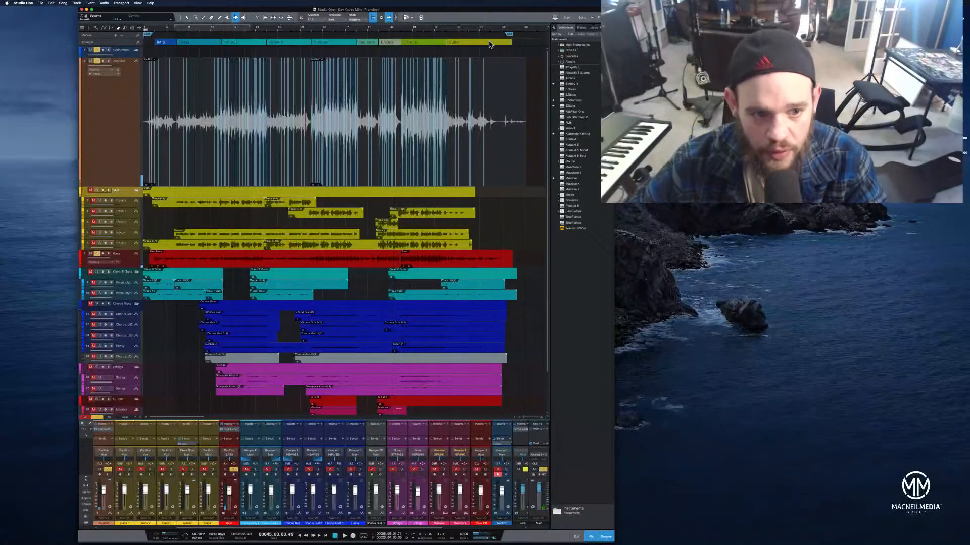
pyautogui.moveTo(420, 34); pyautogui.dragTo(459, 46)
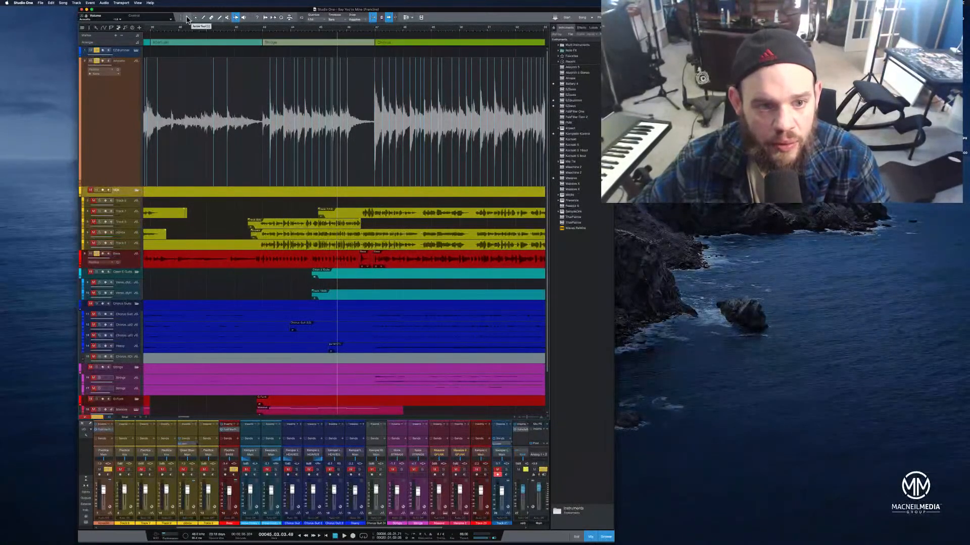
pyautogui.moveTo(260, 91); pyautogui.dragTo(367, 142)
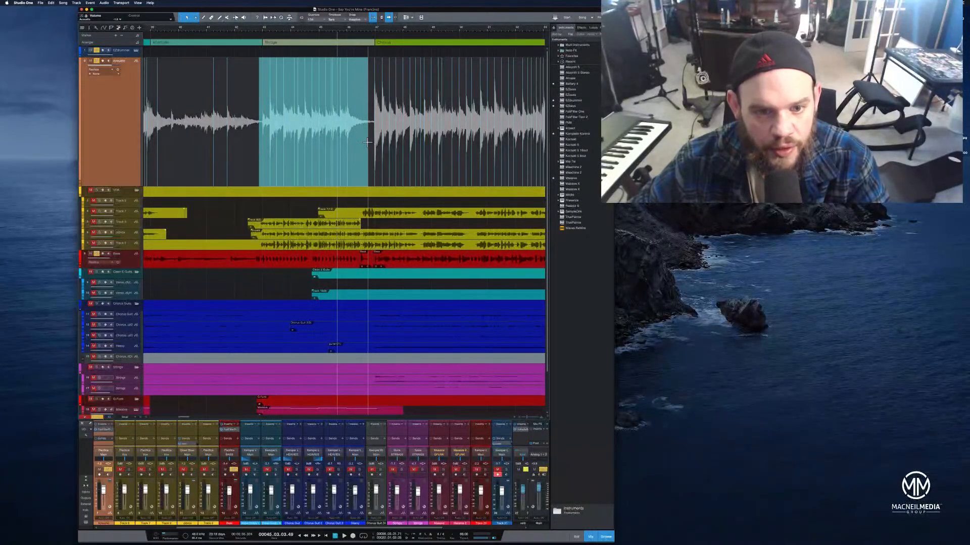
pyautogui.doubleClick(332, 136)
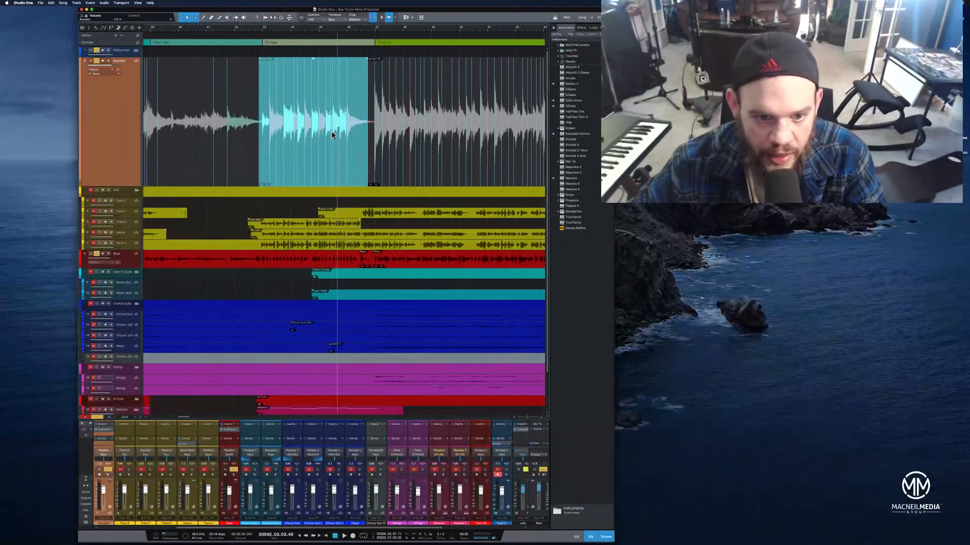
pyautogui.click(207, 28)
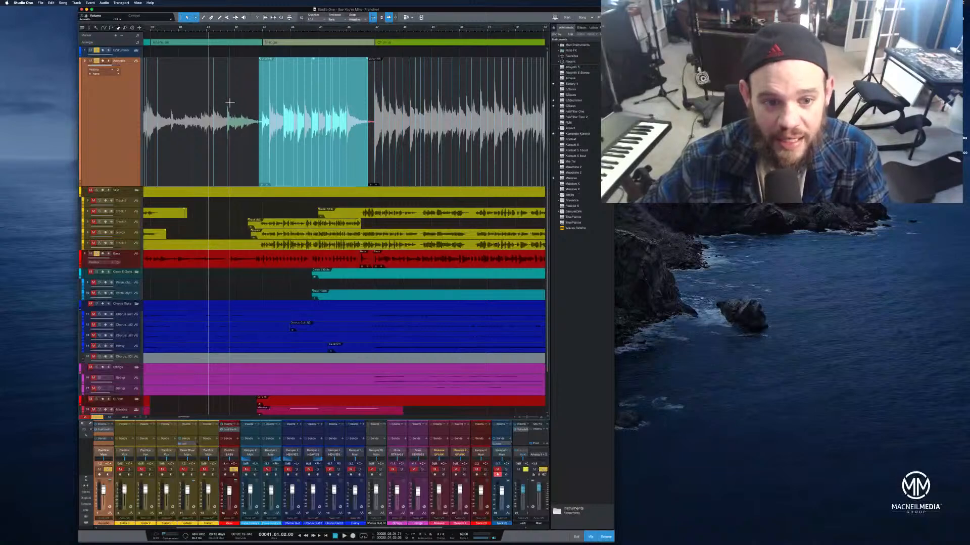
pyautogui.click(232, 162)
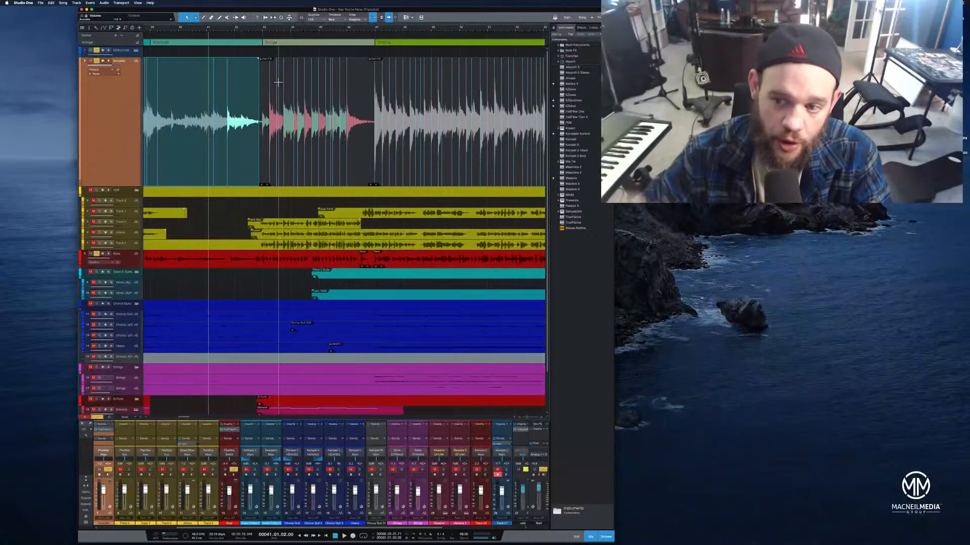
# Play back the acoustic part leading into the Bridge
pyautogui.moveTo(281, 30); pyautogui.dragTo(326, 28)
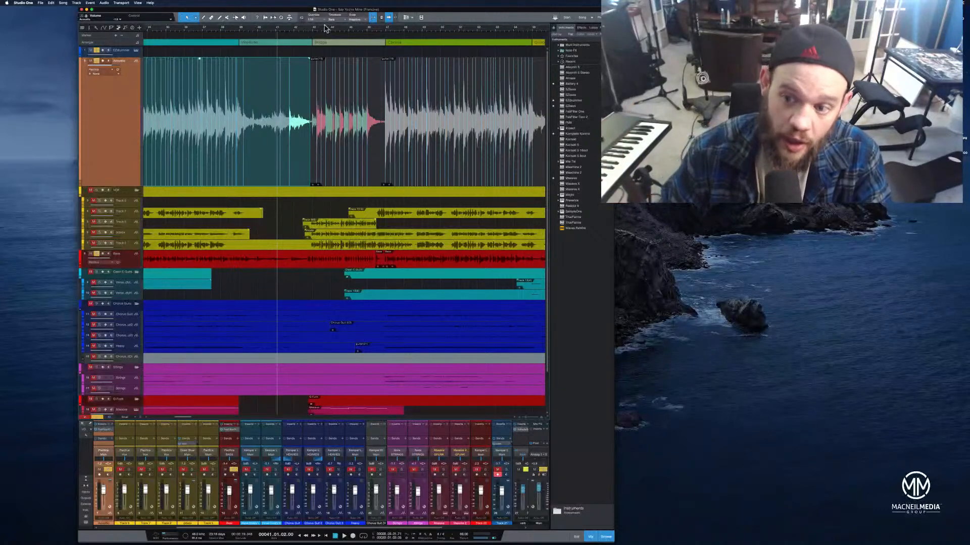
pyautogui.click(244, 31)
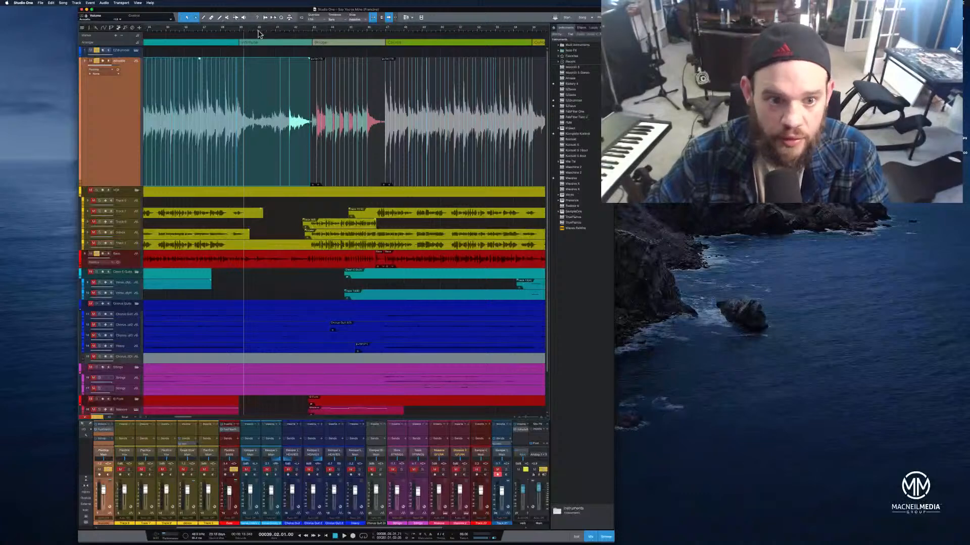
pyautogui.click(281, 34)
pyautogui.press('space')
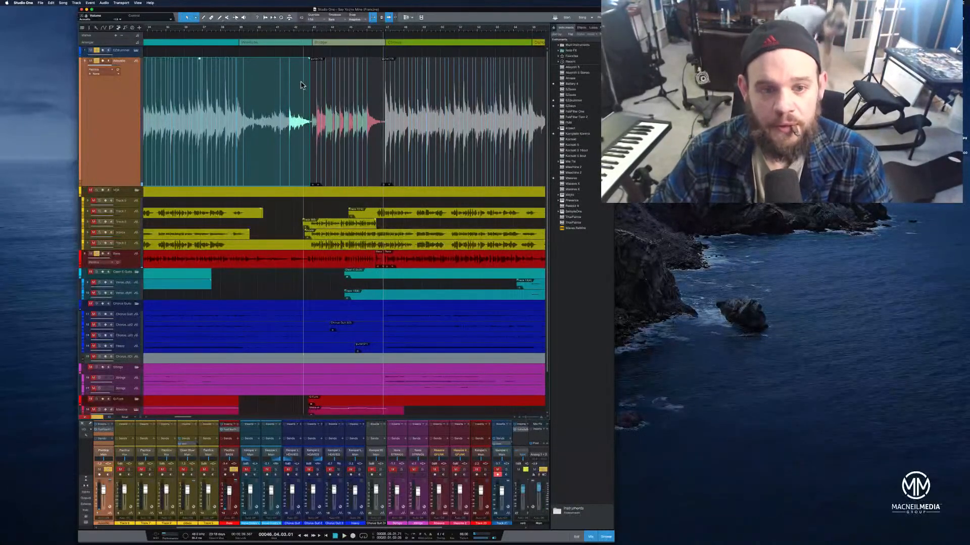
# Detect transients on the bass event starting at the Bridge
pyautogui.moveTo(323, 31); pyautogui.dragTo(335, 43)
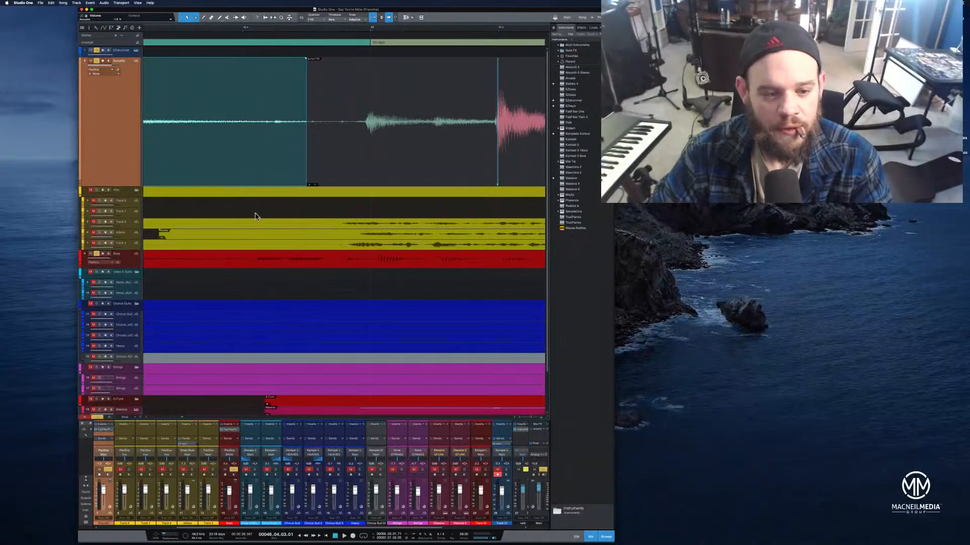
pyautogui.click(252, 259)
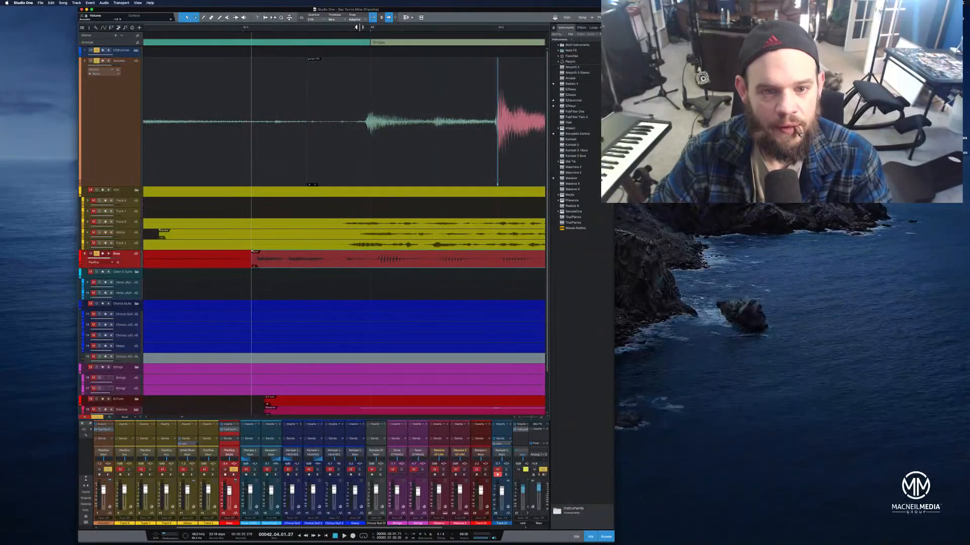
pyautogui.moveTo(364, 29); pyautogui.dragTo(250, 19)
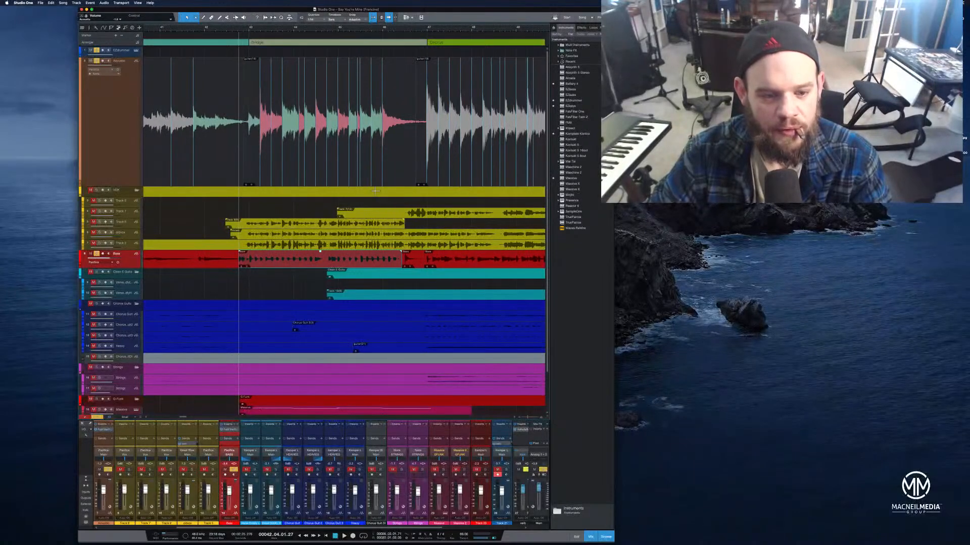
pyautogui.rightClick(339, 266)
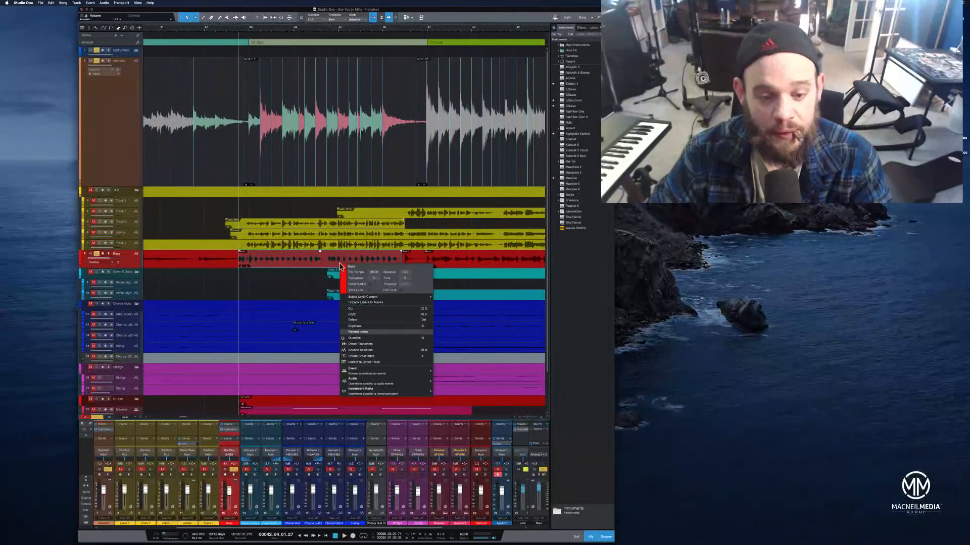
pyautogui.click(383, 344)
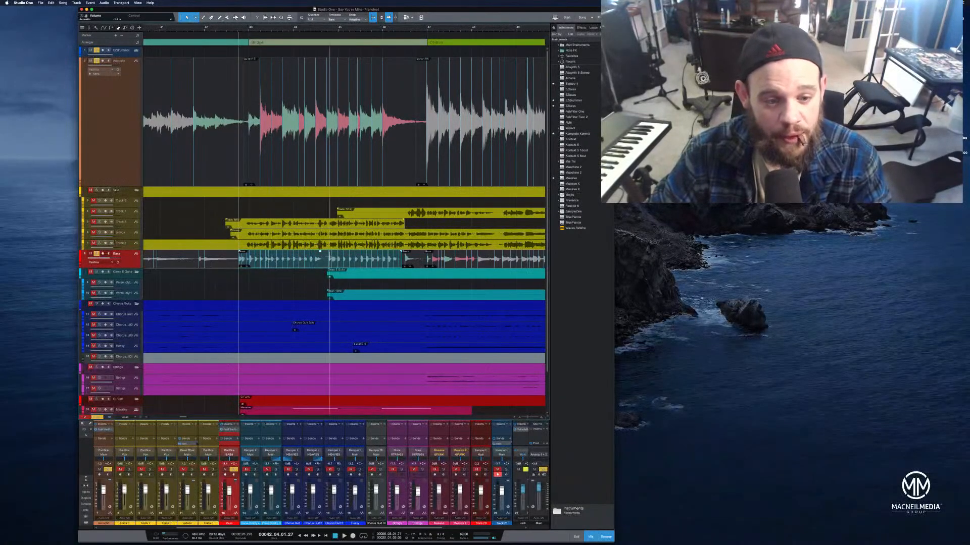
# Select the bass audio through the Bridge and quantize it
pyautogui.scroll(5, 290, 38)
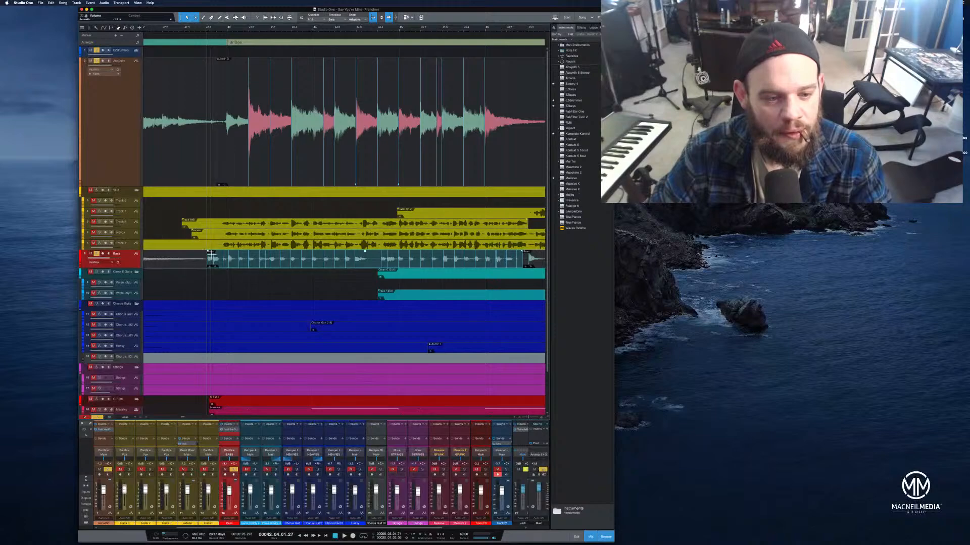
pyautogui.moveTo(209, 252); pyautogui.dragTo(522, 252)
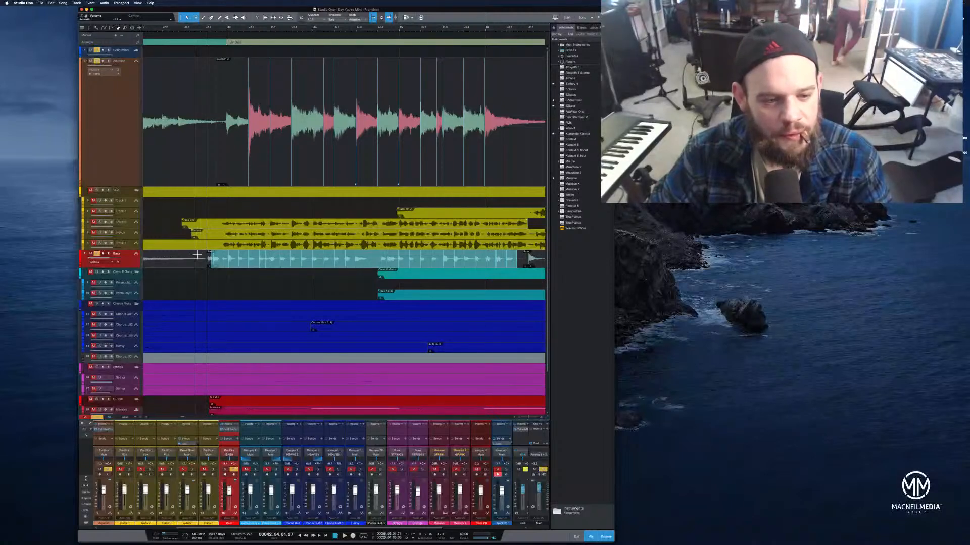
pyautogui.click(201, 254)
pyautogui.moveTo(201, 254); pyautogui.dragTo(525, 251)
pyautogui.press('q')
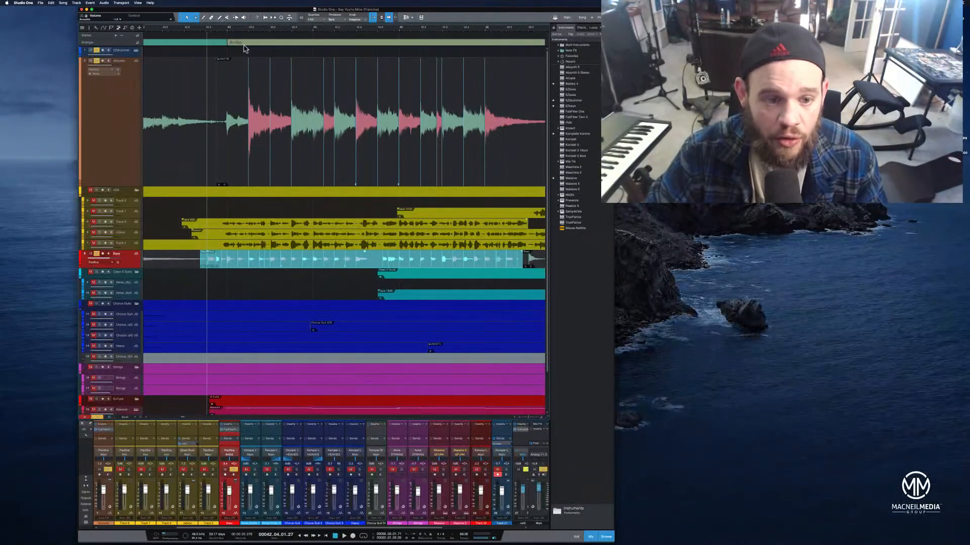
pyautogui.click(198, 270)
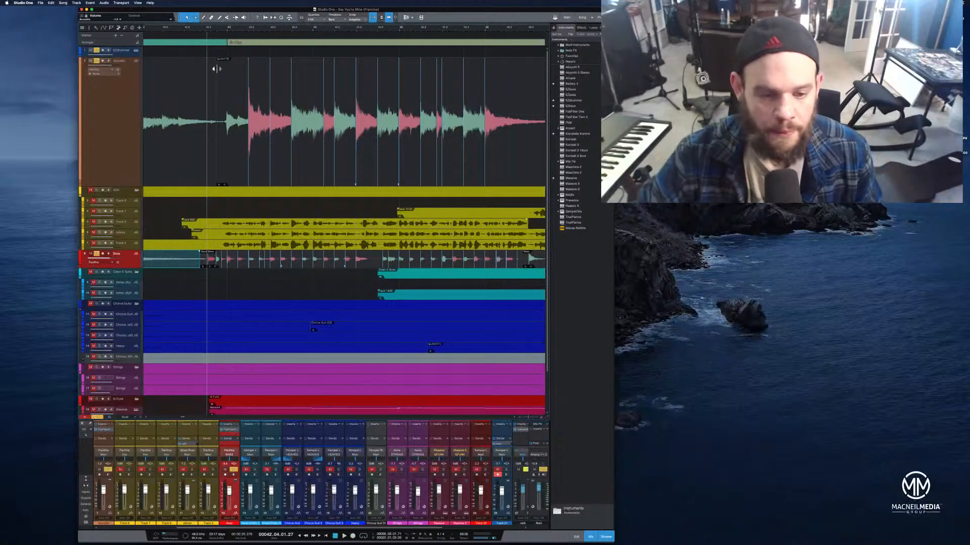
# Play back the quantized bass through the Bridge
pyautogui.click(155, 32)
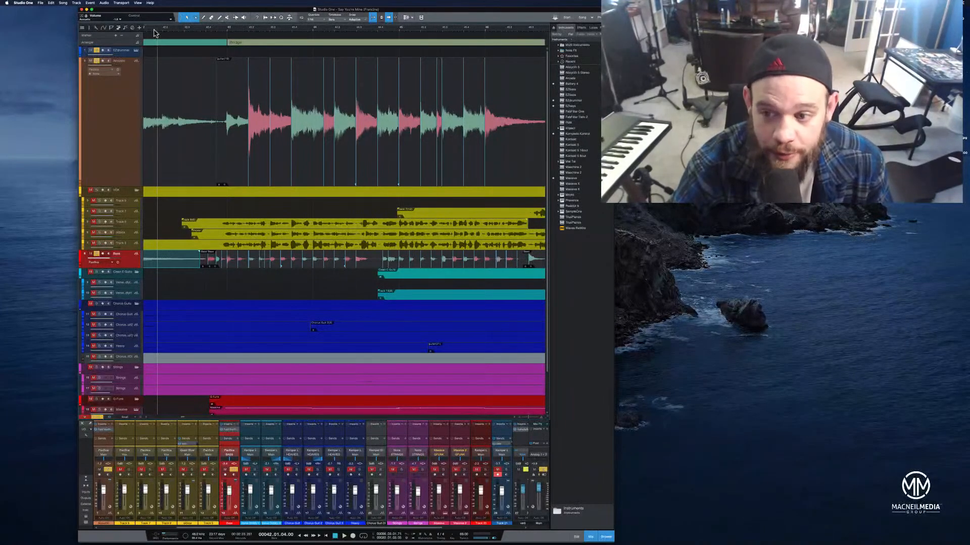
pyautogui.press('space')
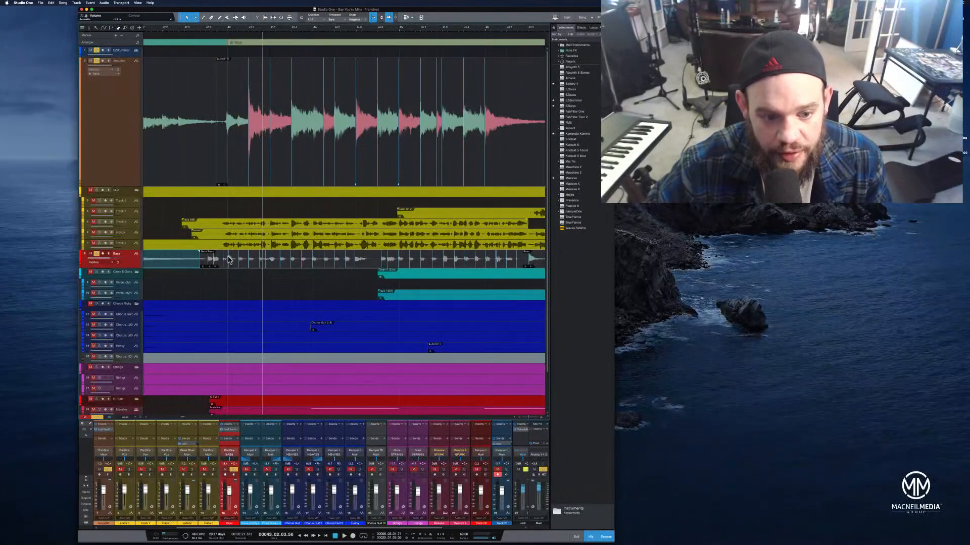
# Select the bass audio from the Bridge onward and play back the section leading into it
pyautogui.moveTo(228, 258); pyautogui.dragTo(517, 266)
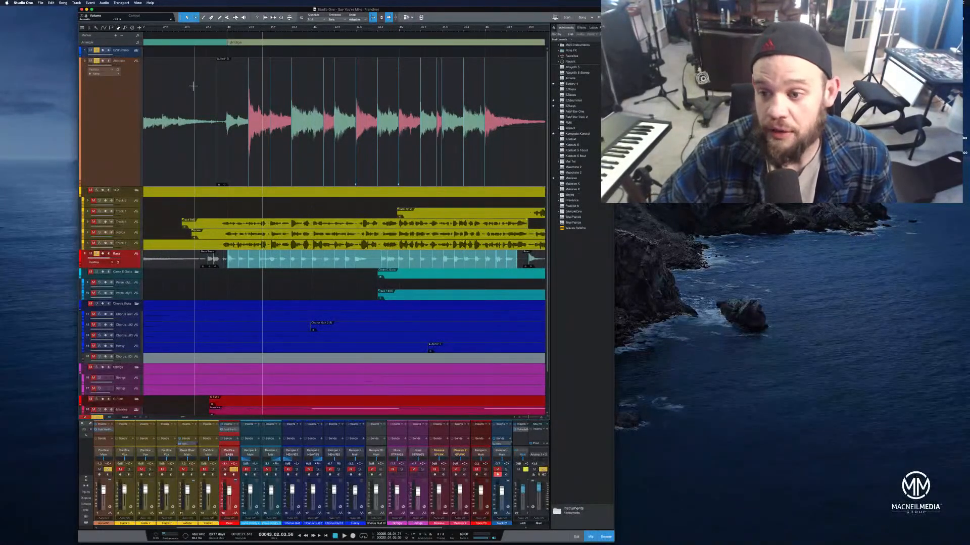
pyautogui.click(169, 29)
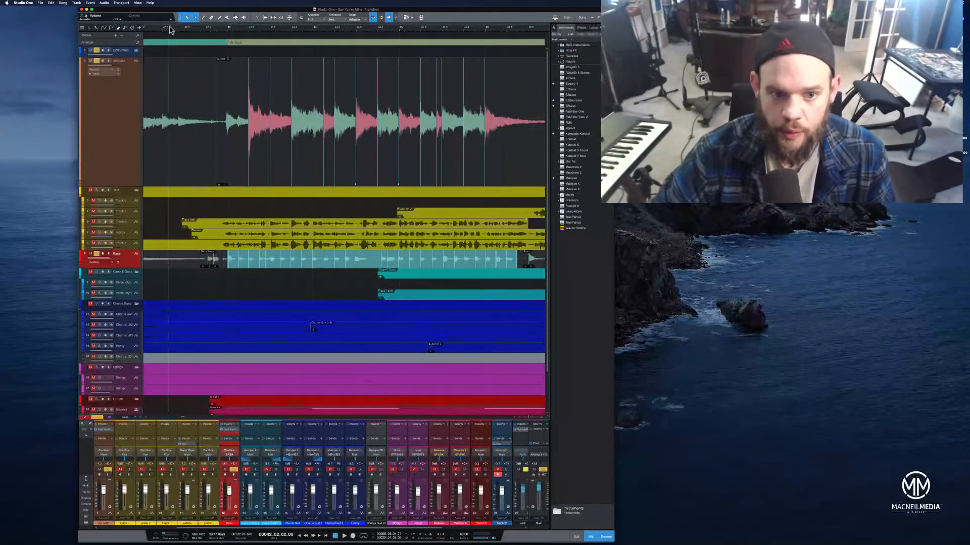
pyautogui.moveTo(170, 28); pyautogui.dragTo(186, 25)
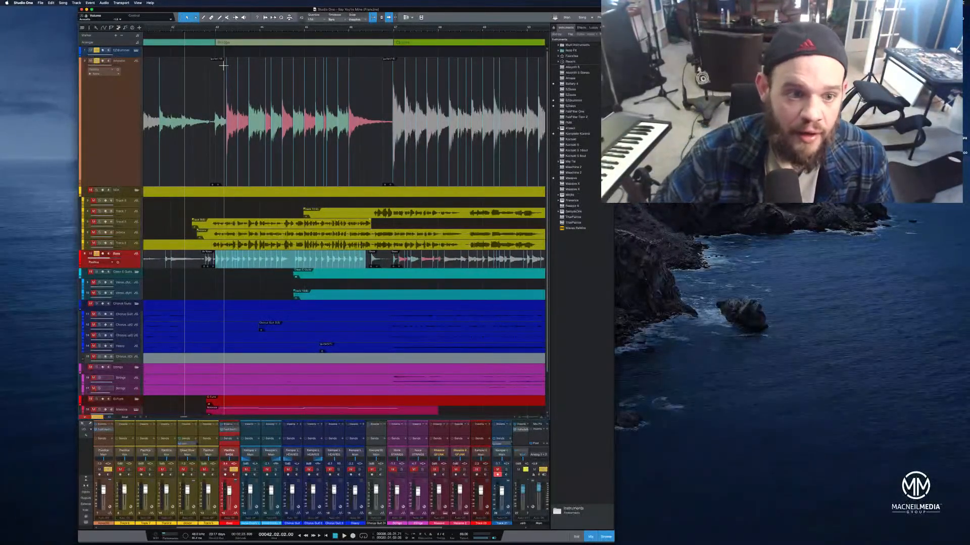
pyautogui.click(169, 29)
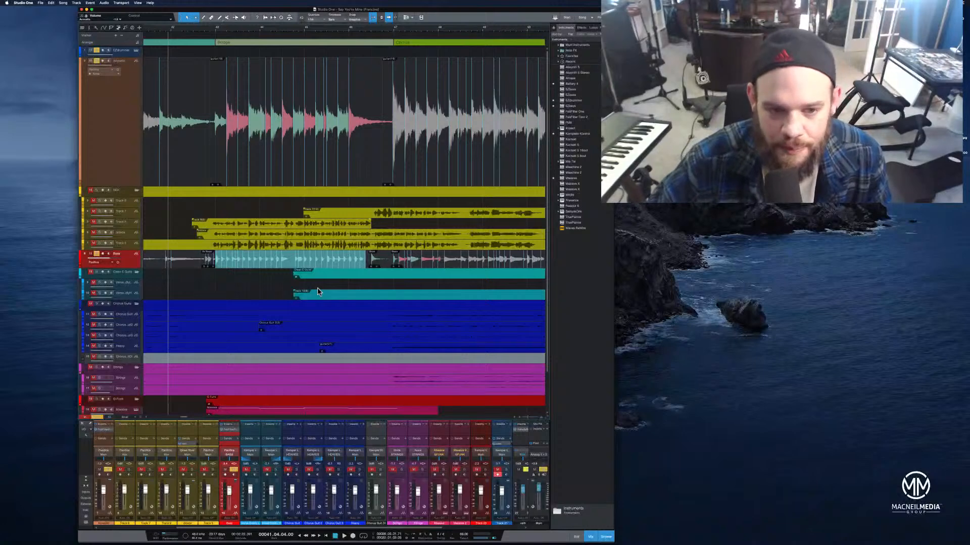
pyautogui.click(164, 31)
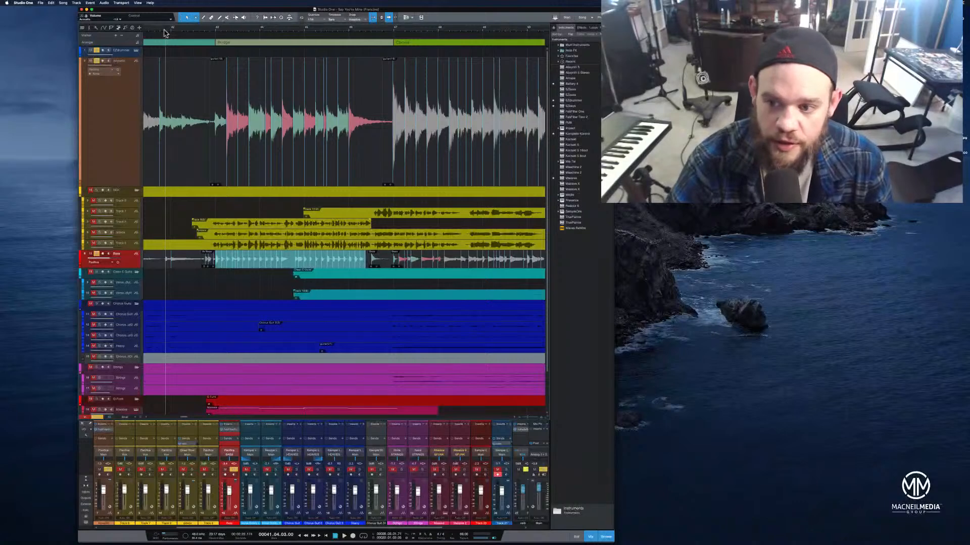
pyautogui.press('space')
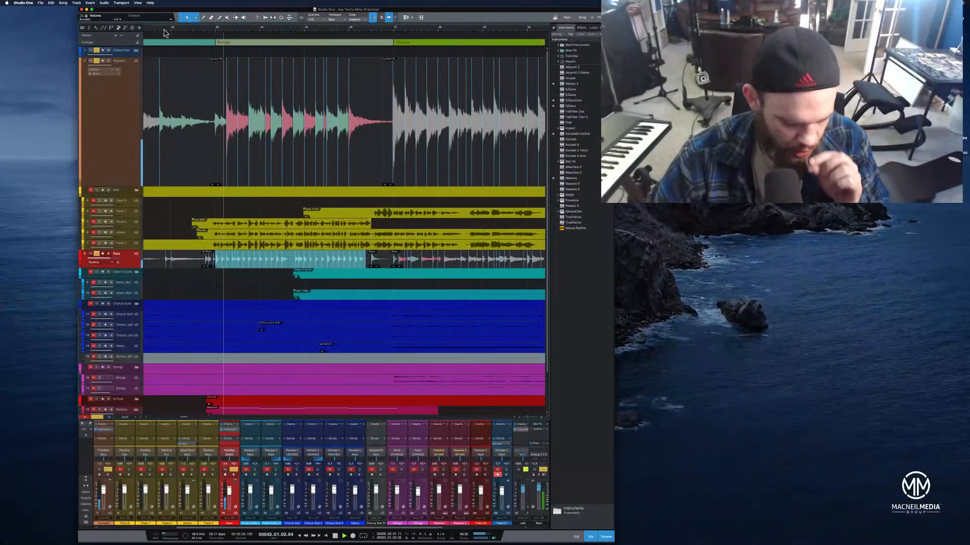
pyautogui.press('space')
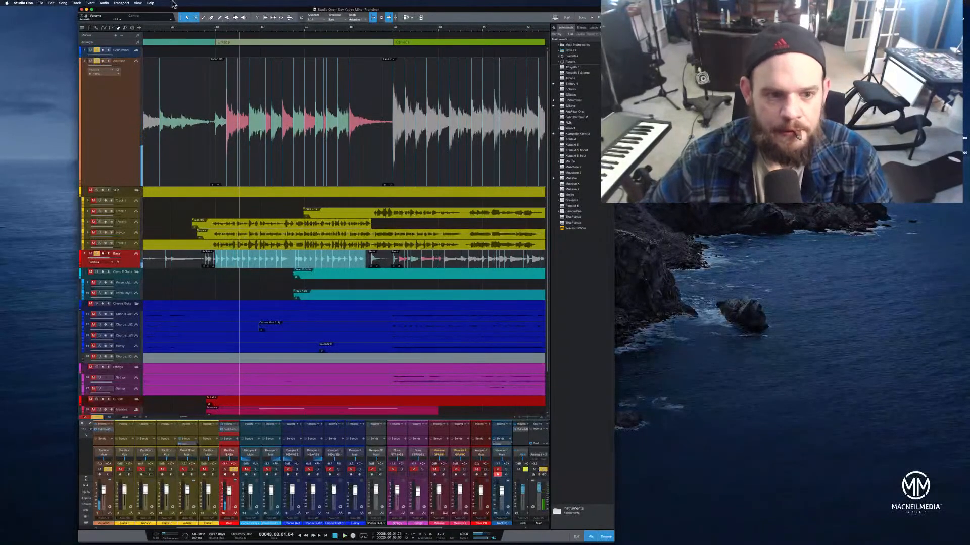
# Play back the transition from the previous section into the Bridge
pyautogui.click(215, 33)
pyautogui.moveTo(215, 32); pyautogui.dragTo(392, 44)
pyautogui.click(233, 29)
pyautogui.press('space')
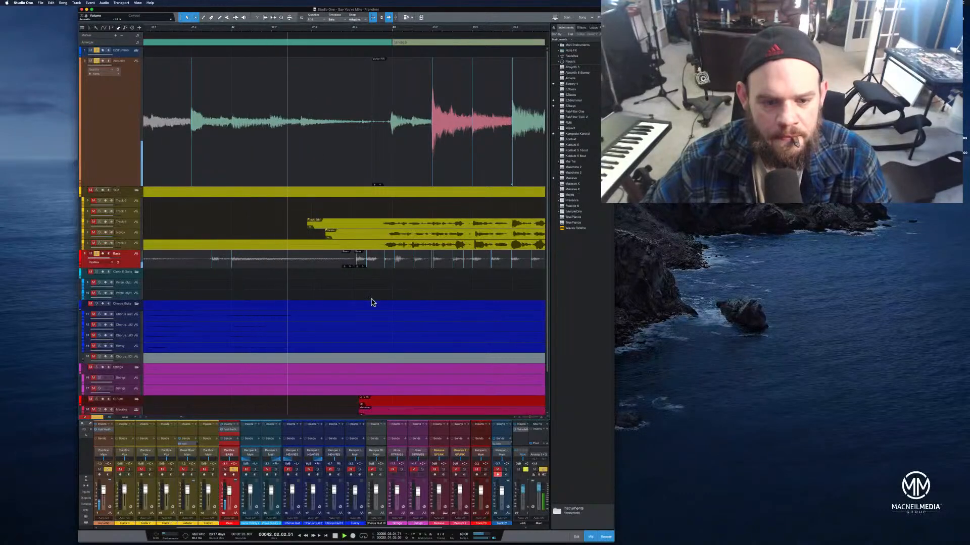
# Examine the split bass events where the bass enters at the start of the Bridge
pyautogui.click(354, 260)
pyautogui.moveTo(355, 261); pyautogui.dragTo(356, 261)
pyautogui.click(350, 263)
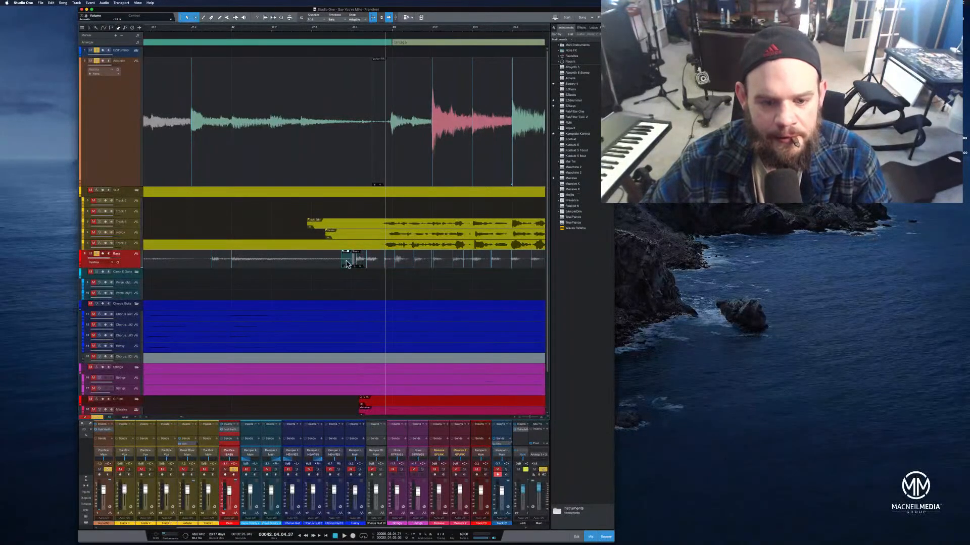
pyautogui.click(347, 274)
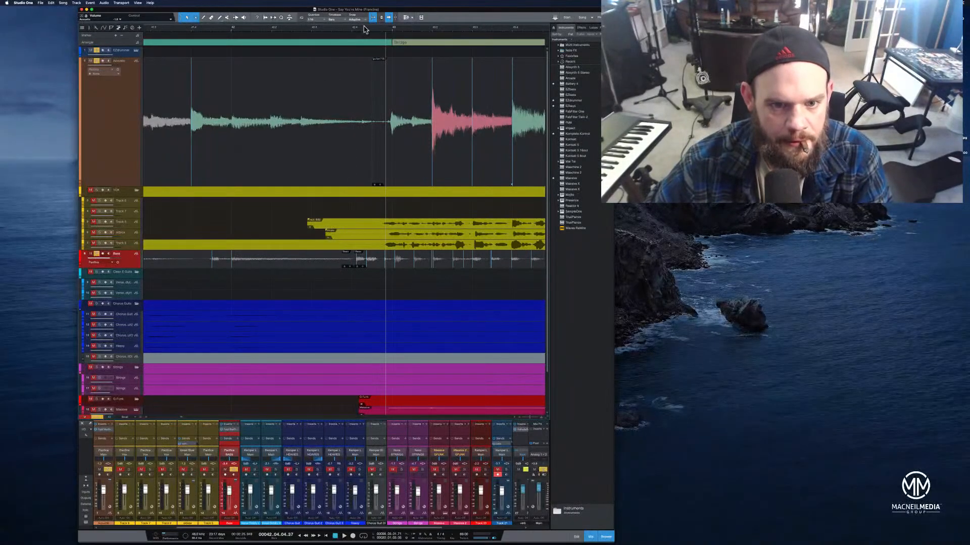
pyautogui.moveTo(365, 29); pyautogui.dragTo(413, 39)
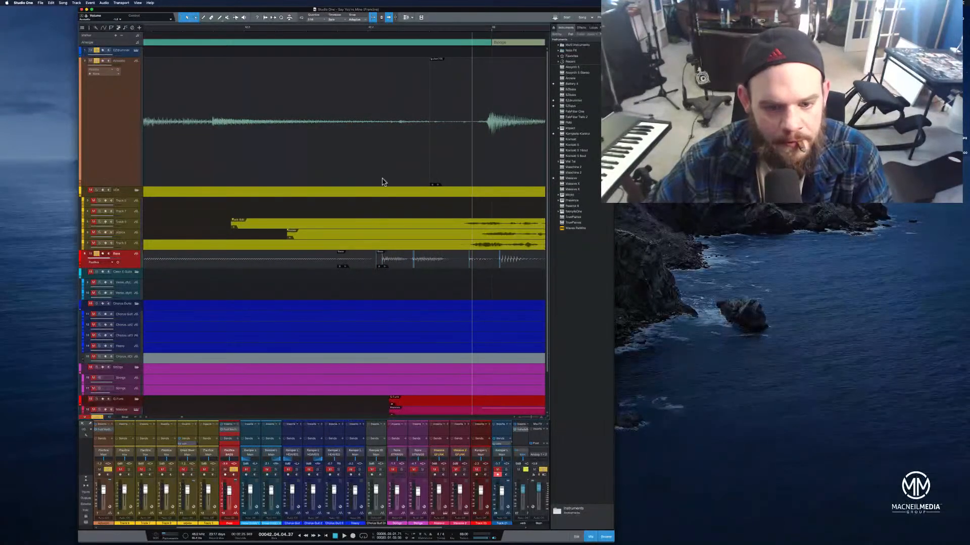
pyautogui.click(227, 17)
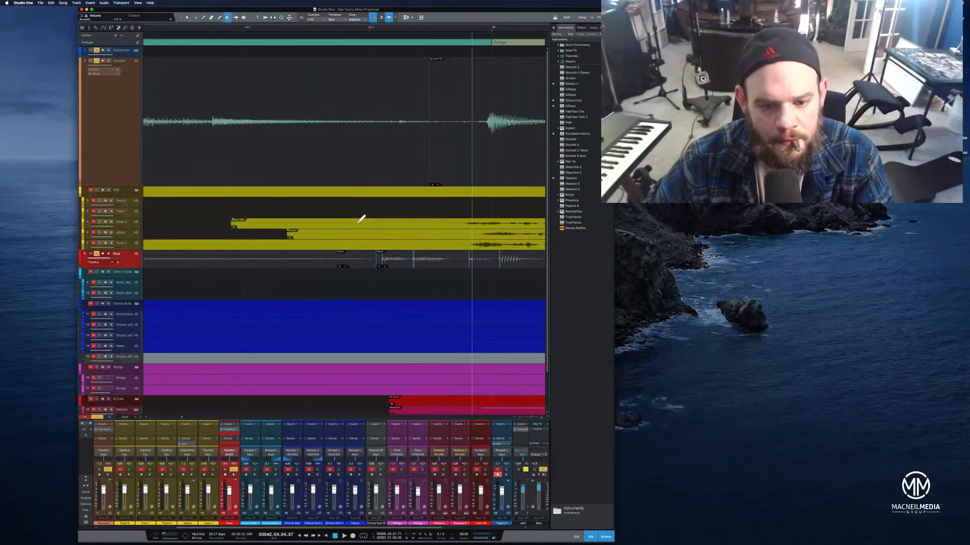
pyautogui.click(235, 17)
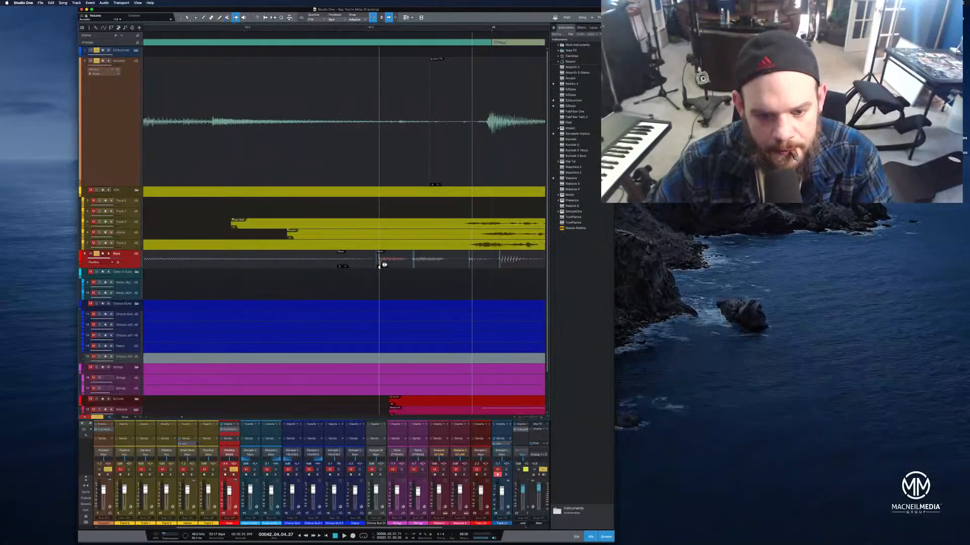
# Play back the bass entry into the Bridge several times
pyautogui.click(175, 31)
pyautogui.press('space')
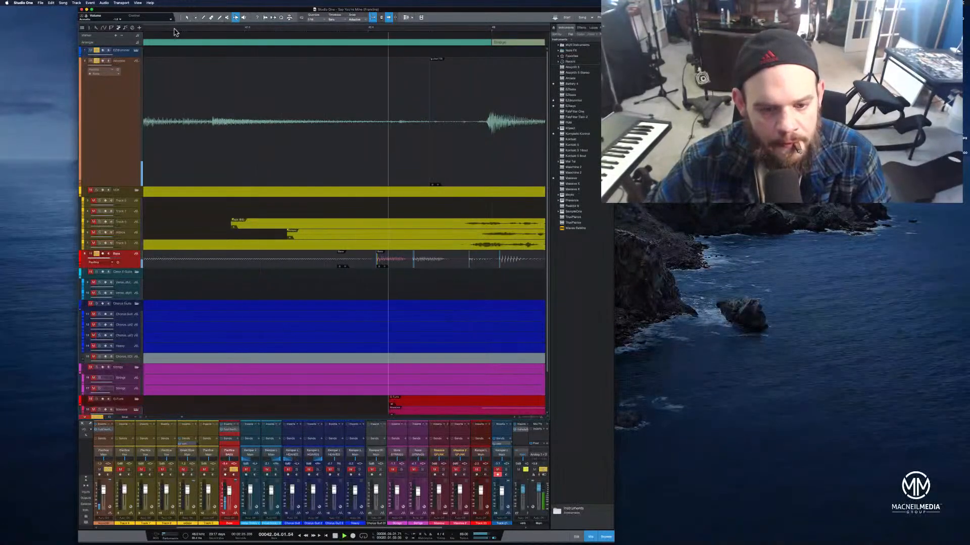
pyautogui.press('space')
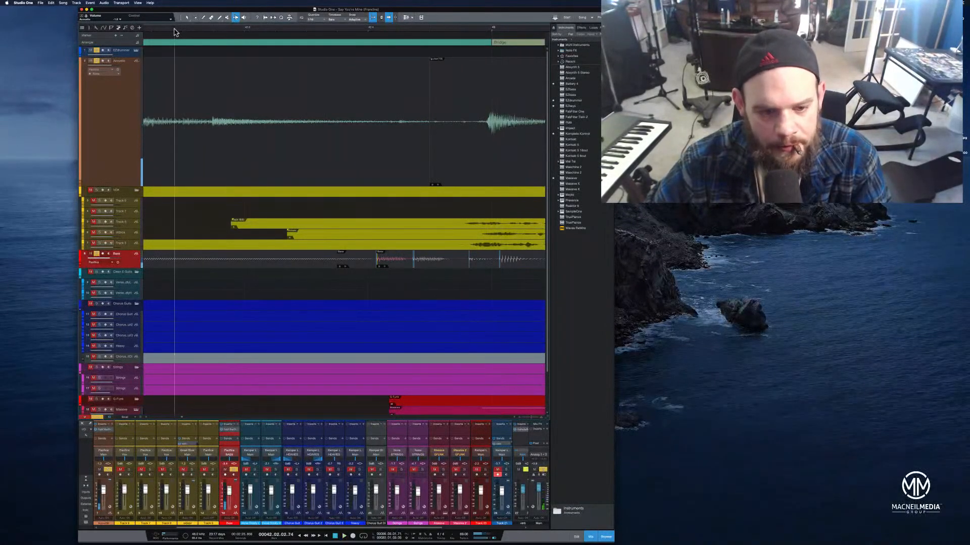
pyautogui.press('space')
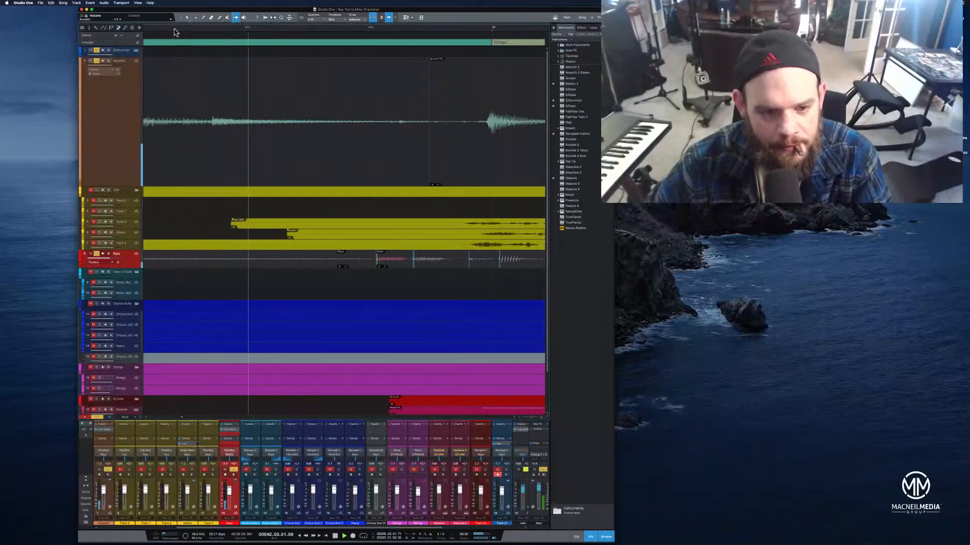
pyautogui.press('space')
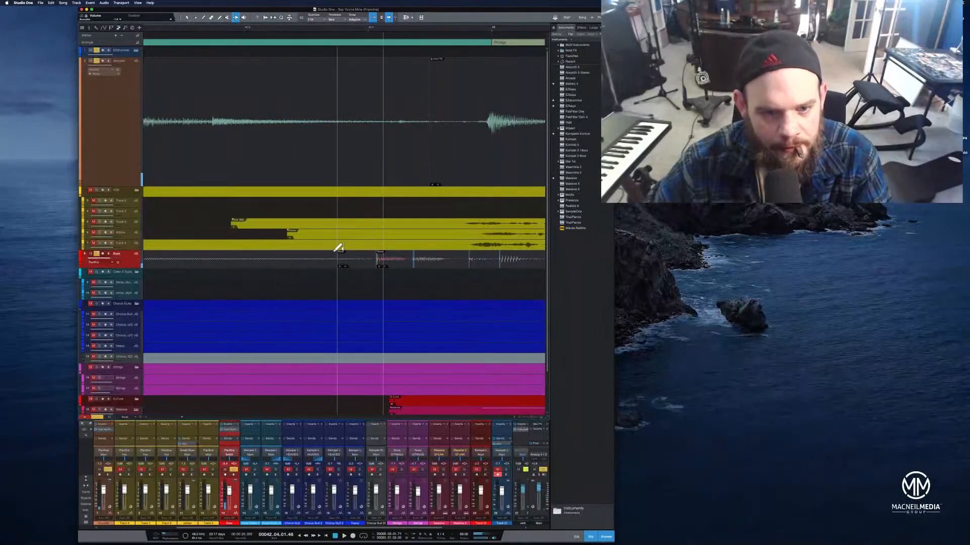
# Review the track layout and play the lead-in to the Bridge with all parts
pyautogui.scroll(-2, 338, 248)
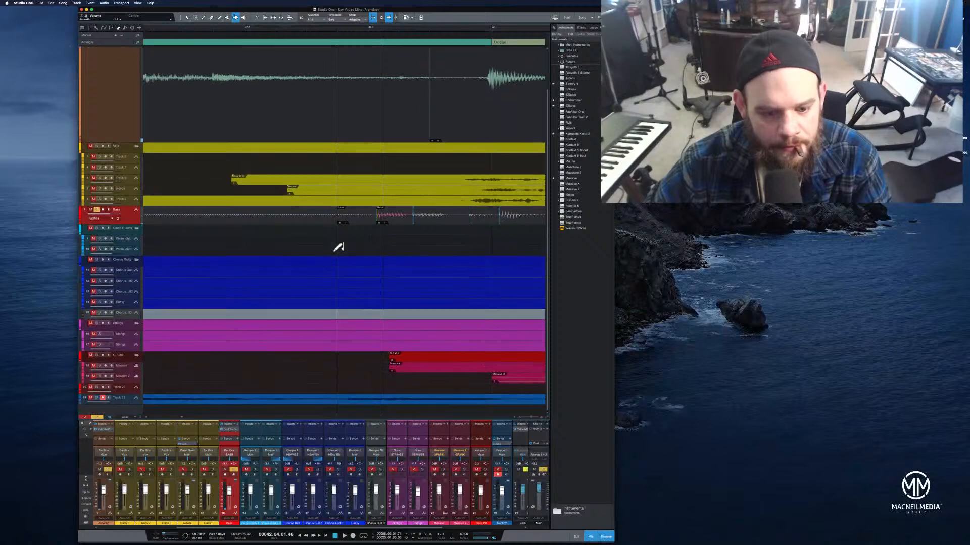
pyautogui.scroll(2, 338, 248)
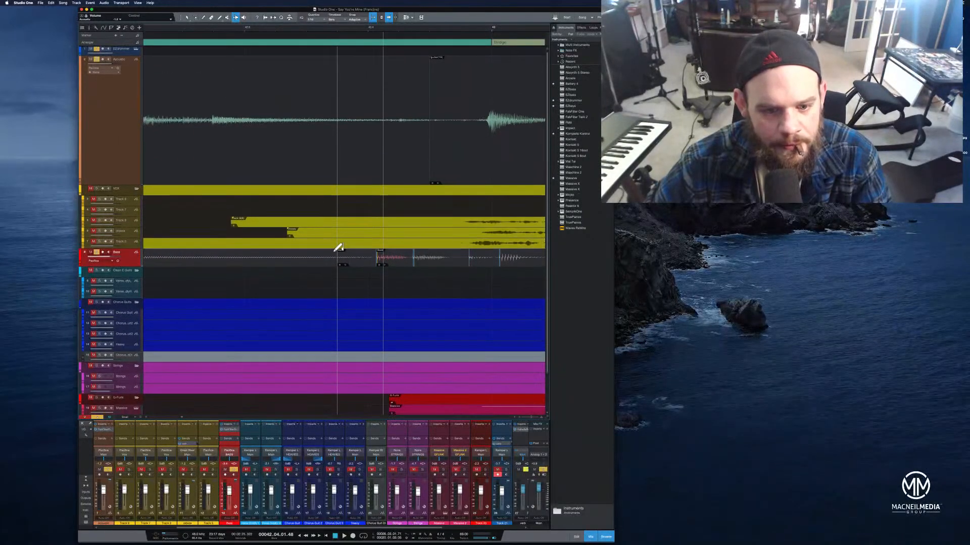
pyautogui.scroll(-2, 338, 248)
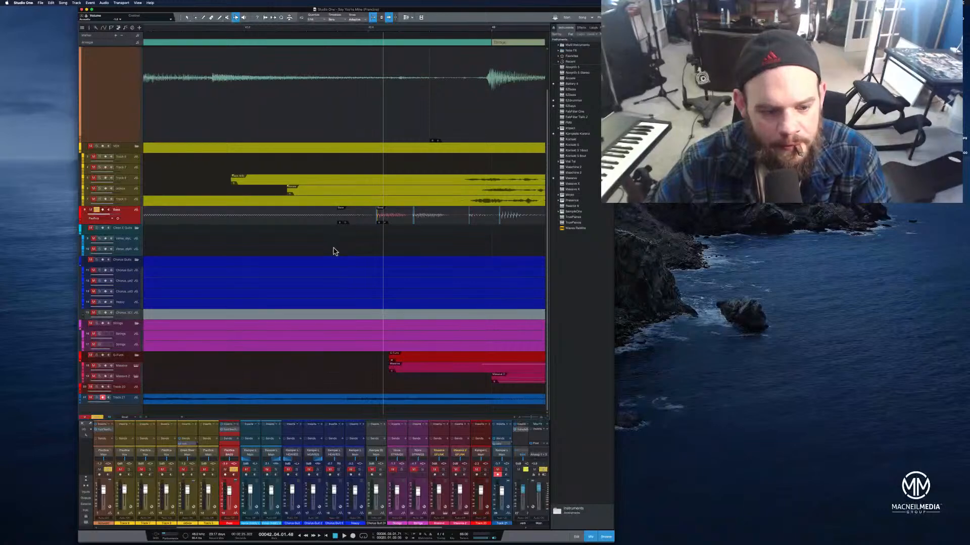
pyautogui.scroll(2, 335, 250)
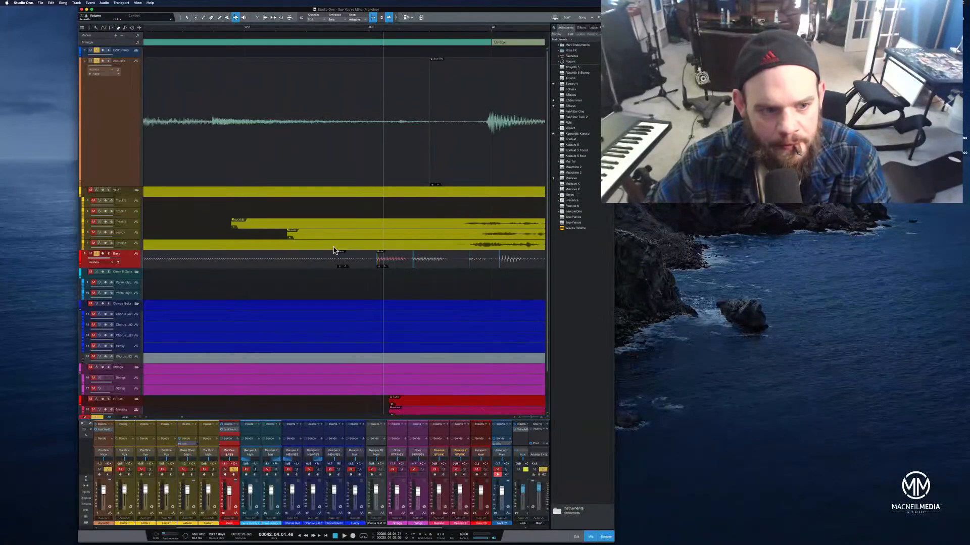
pyautogui.scroll(3, 180, 28)
pyautogui.moveTo(208, 31); pyautogui.dragTo(260, 6)
pyautogui.click(220, 30)
pyautogui.press('space')
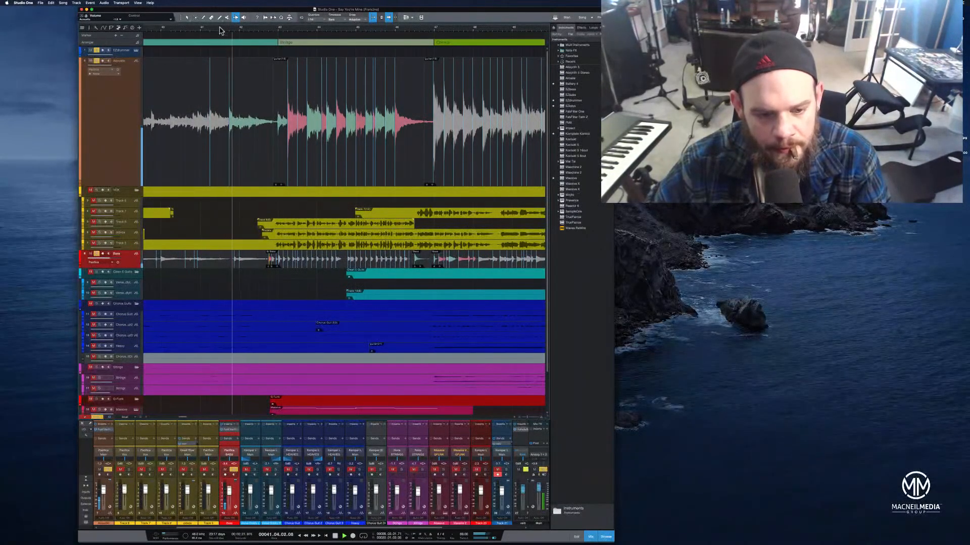
# Enlarge the bass track height to inspect its waveform around the Bridge entry
pyautogui.moveTo(260, 30); pyautogui.dragTo(235, 43)
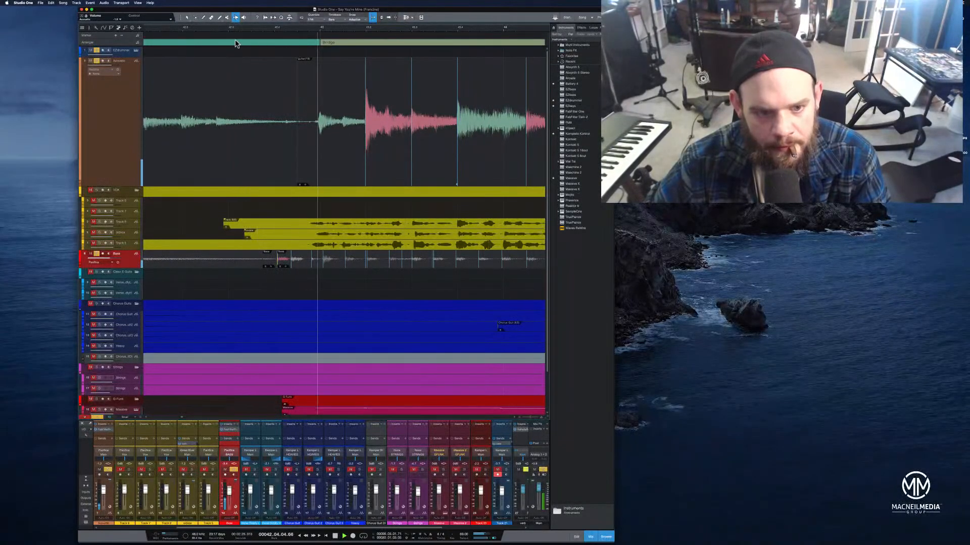
pyautogui.press('f')
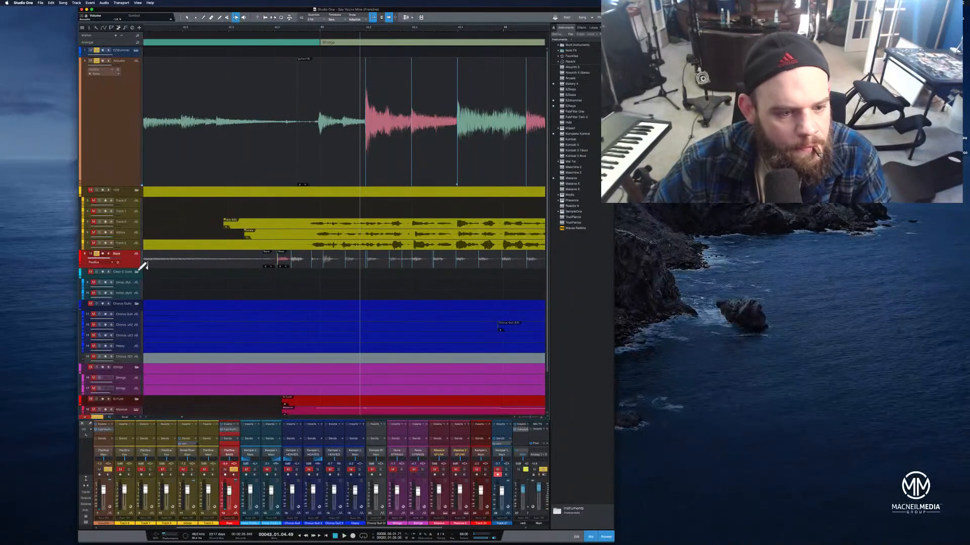
pyautogui.moveTo(137, 271); pyautogui.dragTo(162, 390)
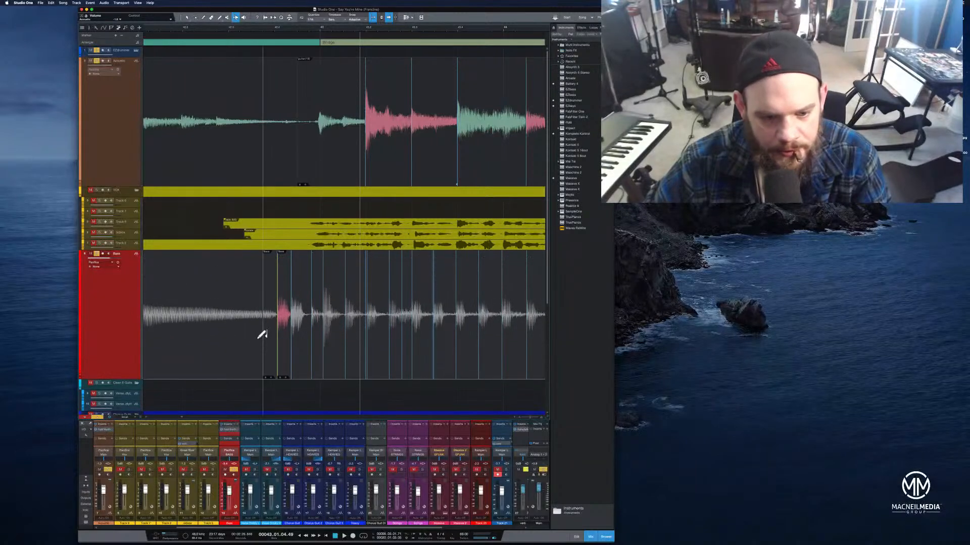
pyautogui.moveTo(257, 33); pyautogui.dragTo(293, 53)
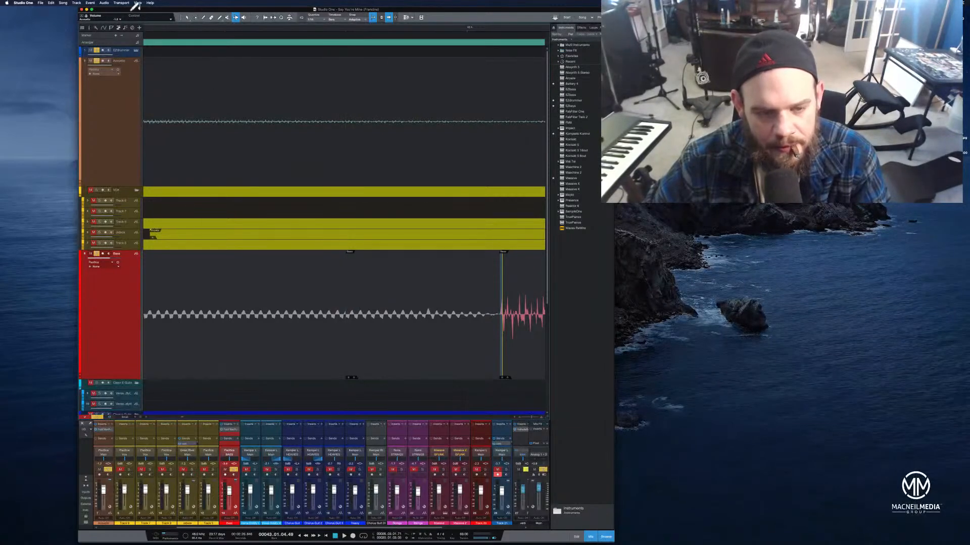
# Play back the enlarged bass part from just before the Bridge
pyautogui.moveTo(203, 29); pyautogui.dragTo(259, 2)
pyautogui.click(226, 32)
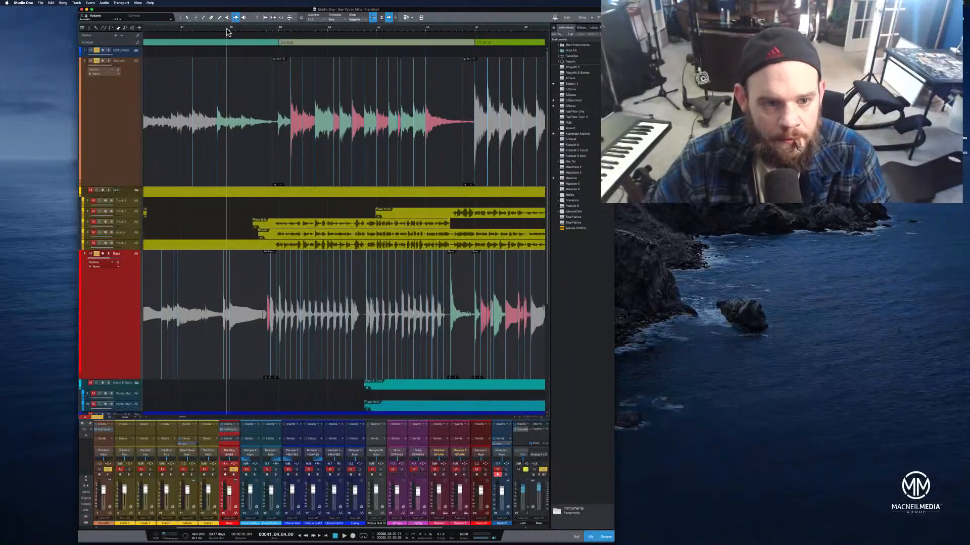
pyautogui.click(248, 32)
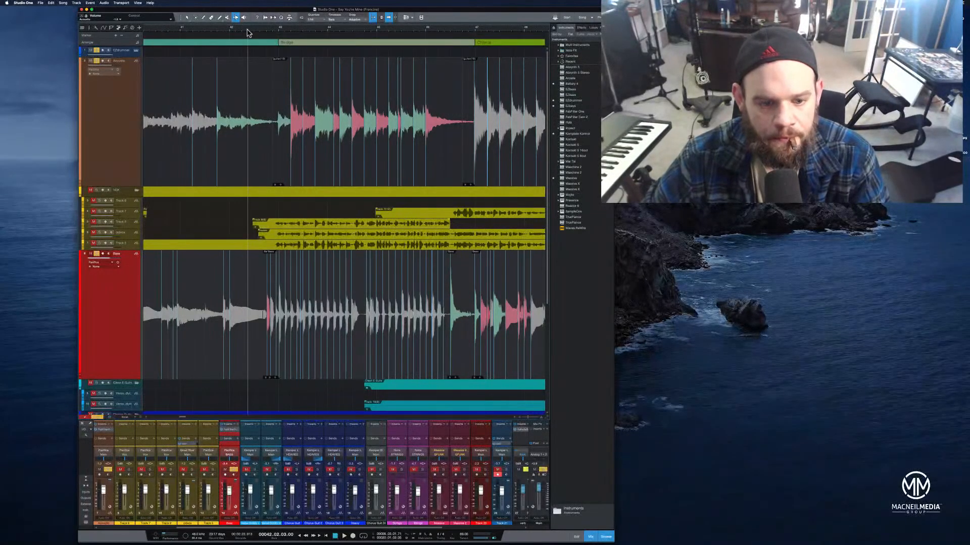
pyautogui.press('space')
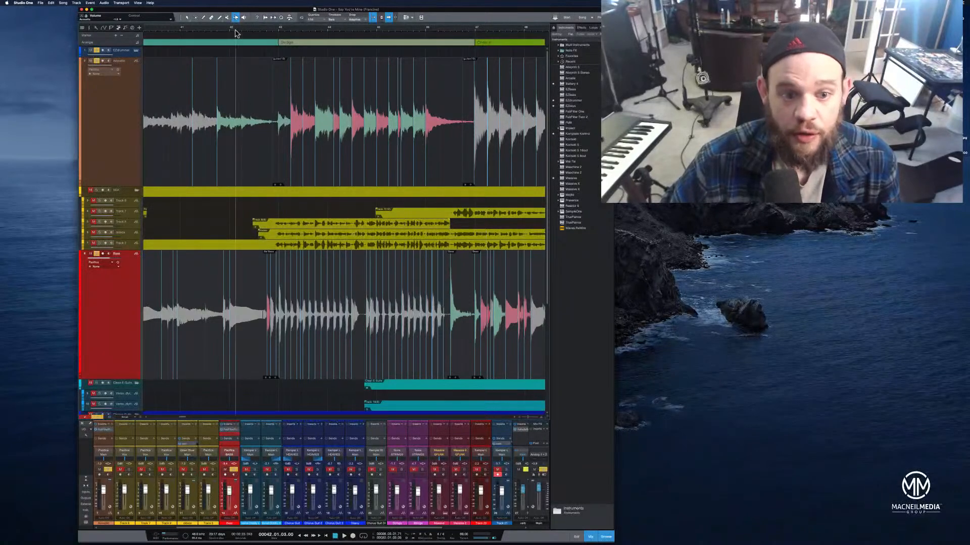
pyautogui.press('space')
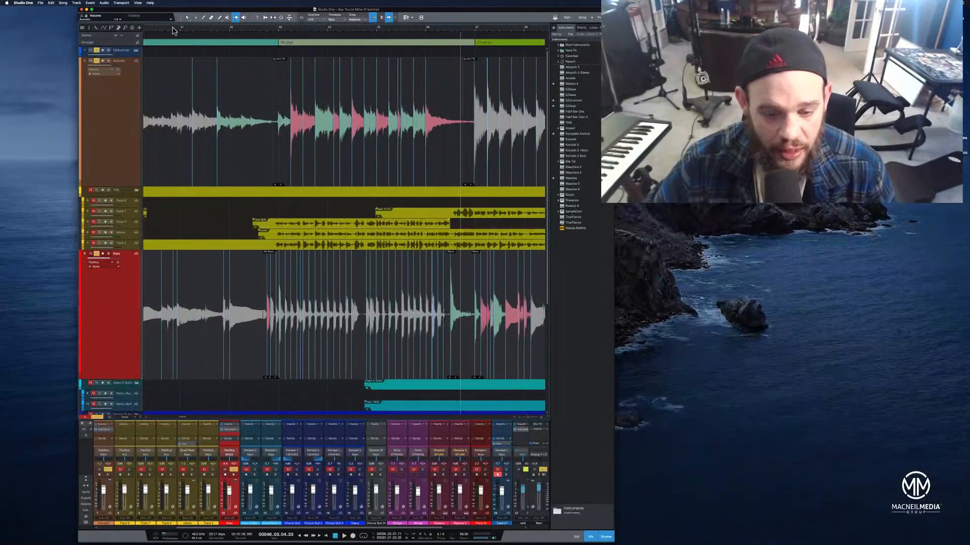
pyautogui.click(238, 34)
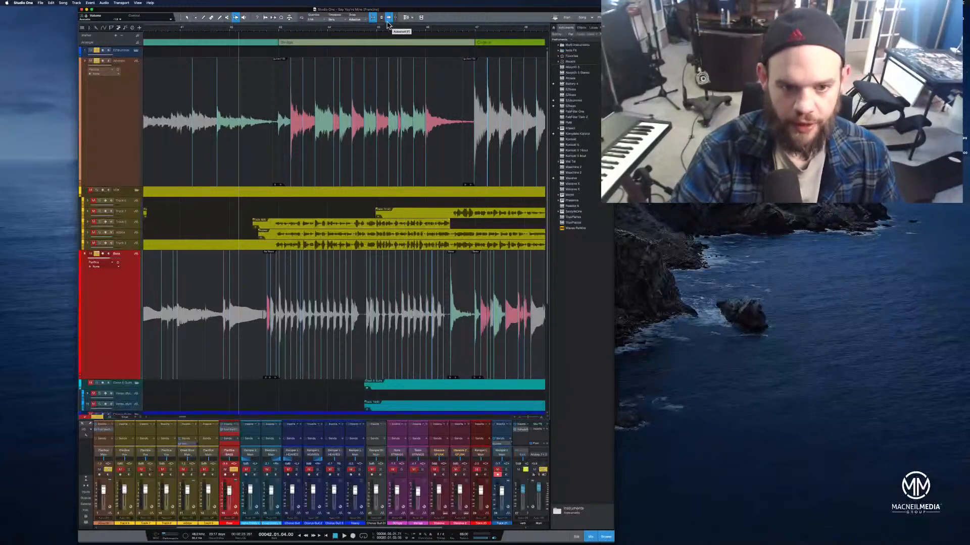
pyautogui.press('space')
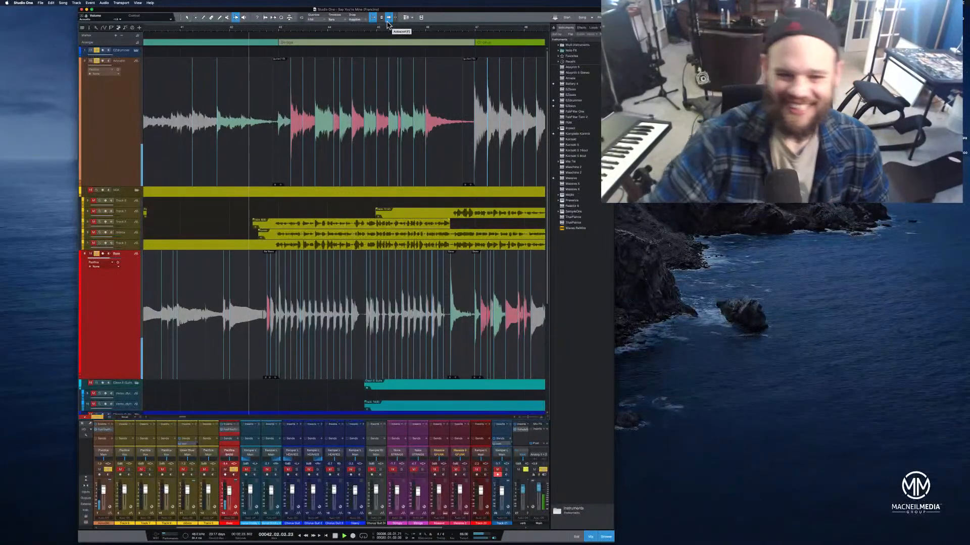
# Restore the bass track to a smaller height across the whole song
pyautogui.moveTo(447, 28)
pyautogui.mouseDown()
pyautogui.moveTo(448, 20)
pyautogui.moveTo(335, 26)
pyautogui.mouseUp()
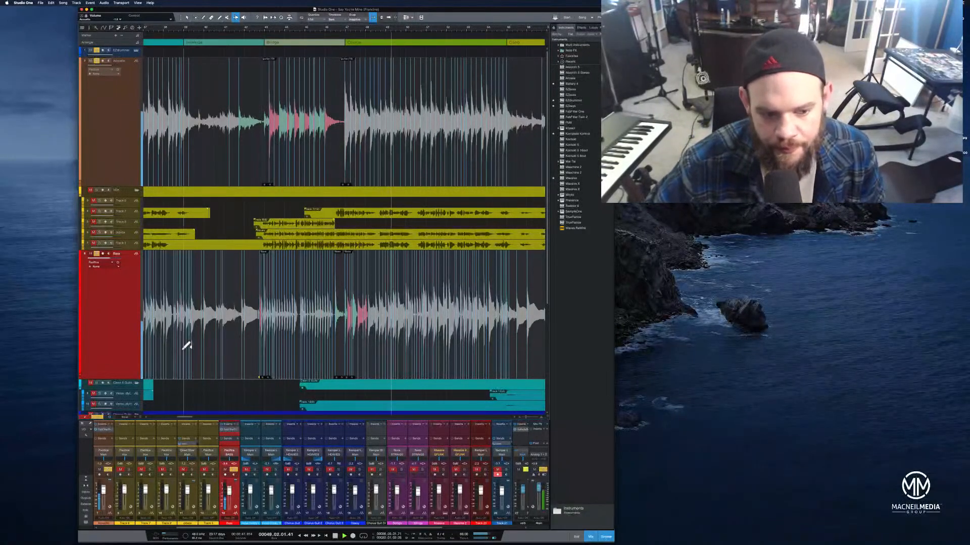
pyautogui.moveTo(131, 380); pyautogui.dragTo(130, 286)
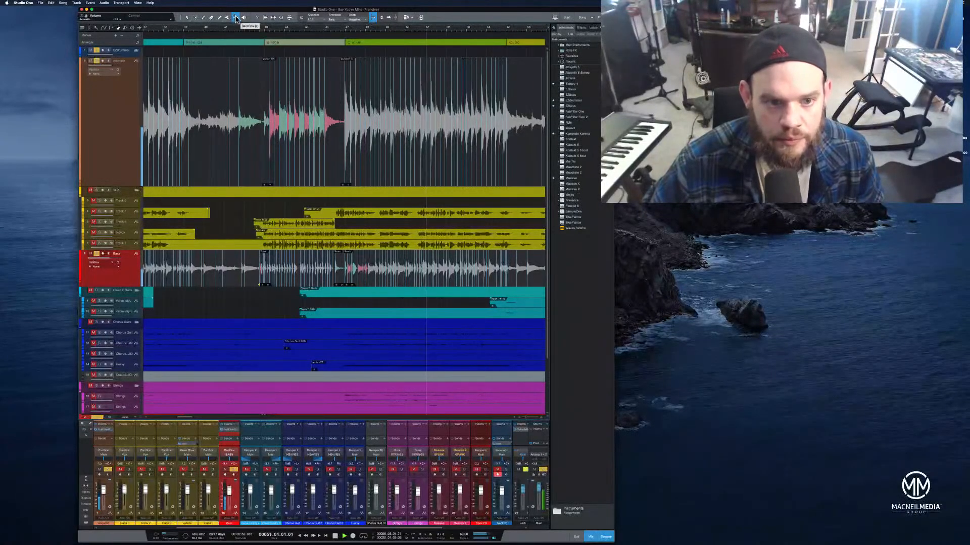
pyautogui.press('1')
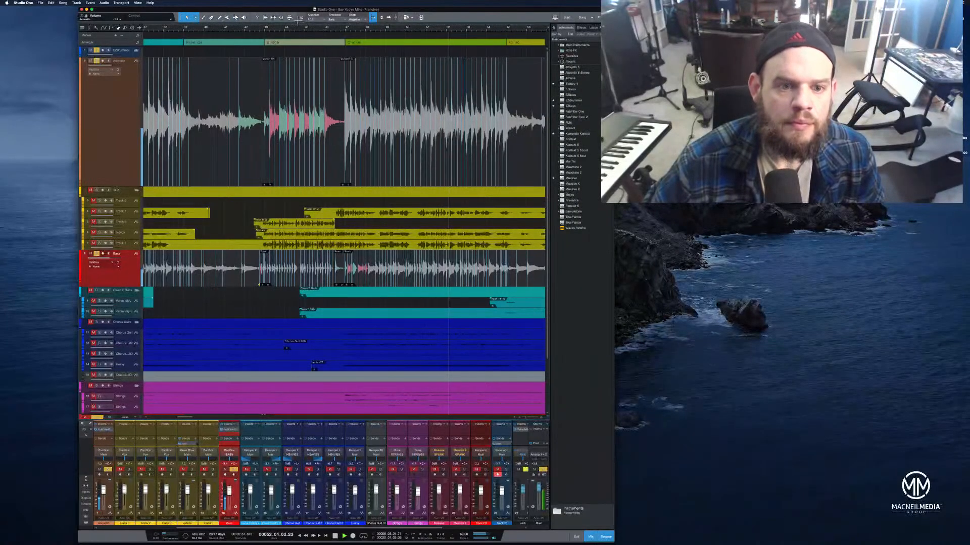
pyautogui.click(273, 18)
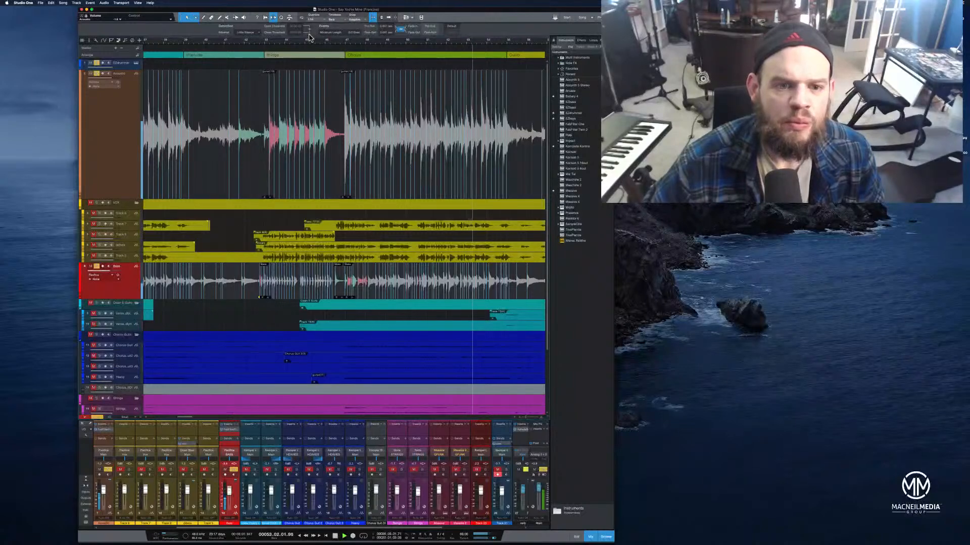
pyautogui.click(274, 18)
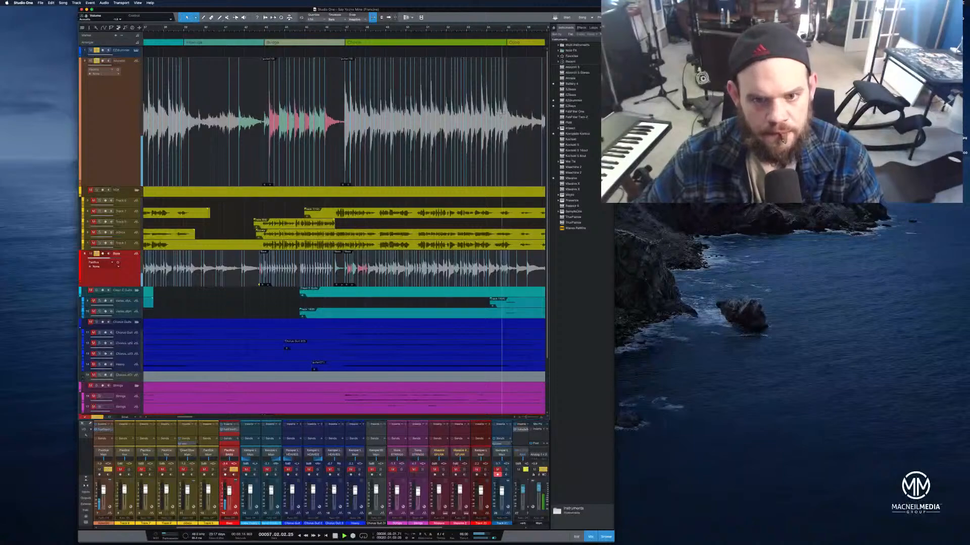
# Split the acoustic guitar event near the song's end to isolate the short section before the final chord
pyautogui.moveTo(451, 31); pyautogui.dragTo(454, 19)
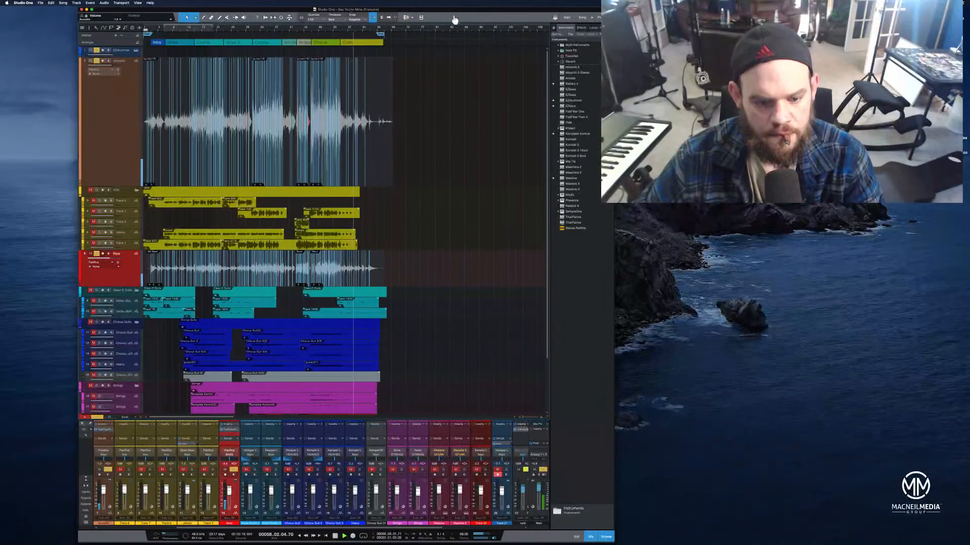
pyautogui.moveTo(455, 20); pyautogui.dragTo(474, 54)
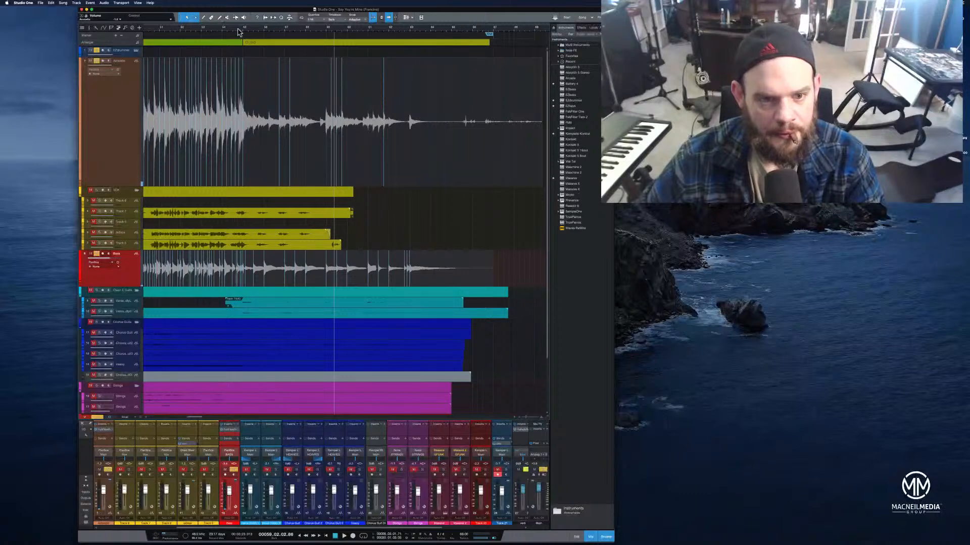
pyautogui.moveTo(271, 32); pyautogui.dragTo(270, 40)
pyautogui.click(270, 40)
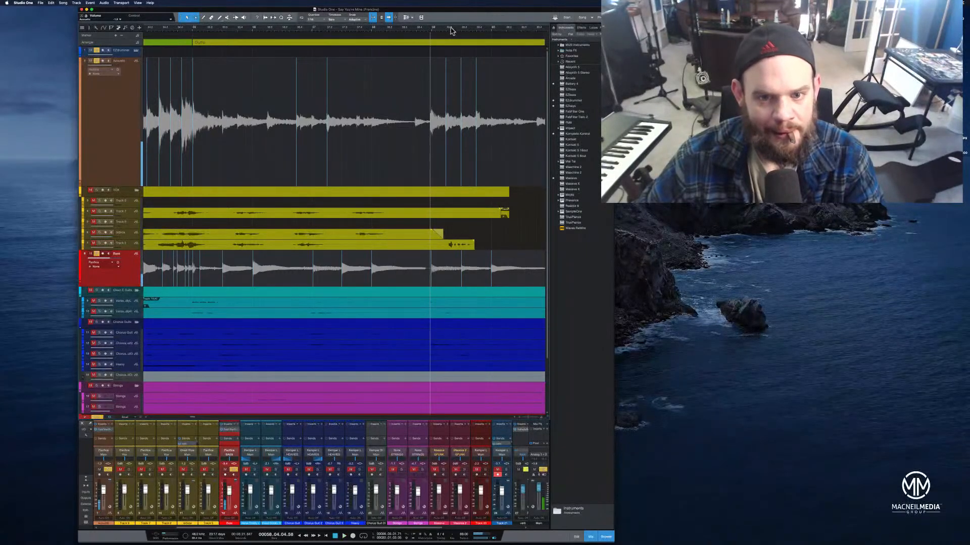
pyautogui.moveTo(451, 31); pyautogui.dragTo(455, 42)
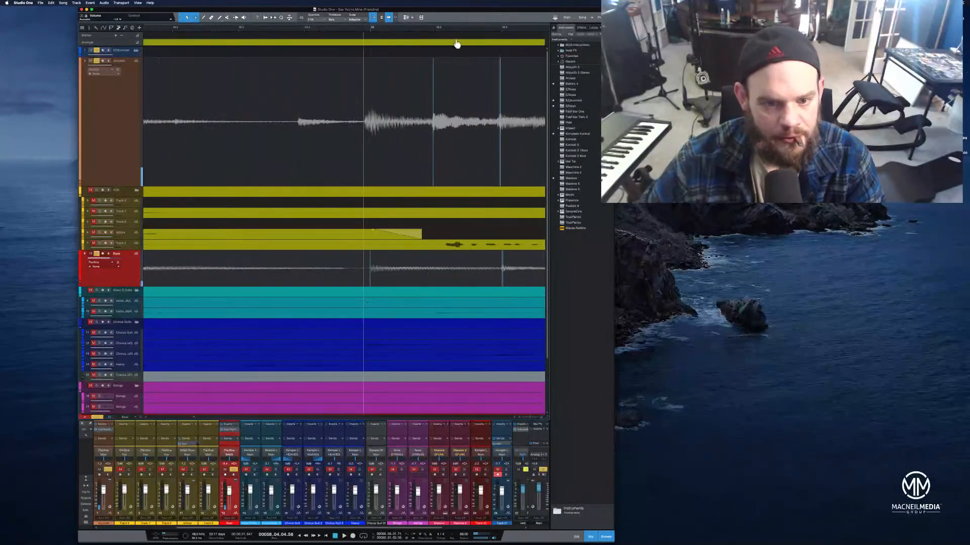
pyautogui.click(364, 95)
pyautogui.moveTo(307, 87); pyautogui.dragTo(338, 107)
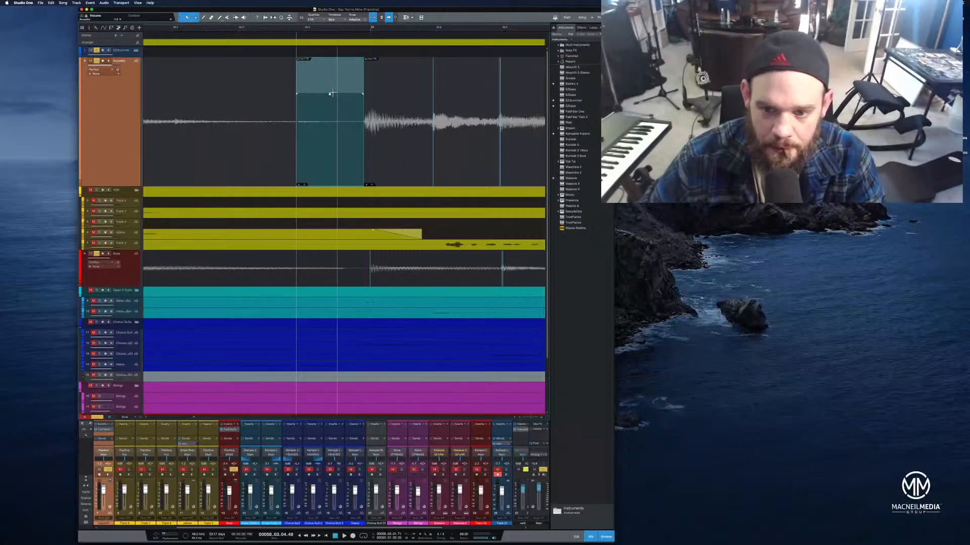
pyautogui.moveTo(203, 81)
pyautogui.mouseDown()
pyautogui.moveTo(254, 85)
pyautogui.moveTo(195, 87)
pyautogui.moveTo(214, 87)
pyautogui.mouseUp()
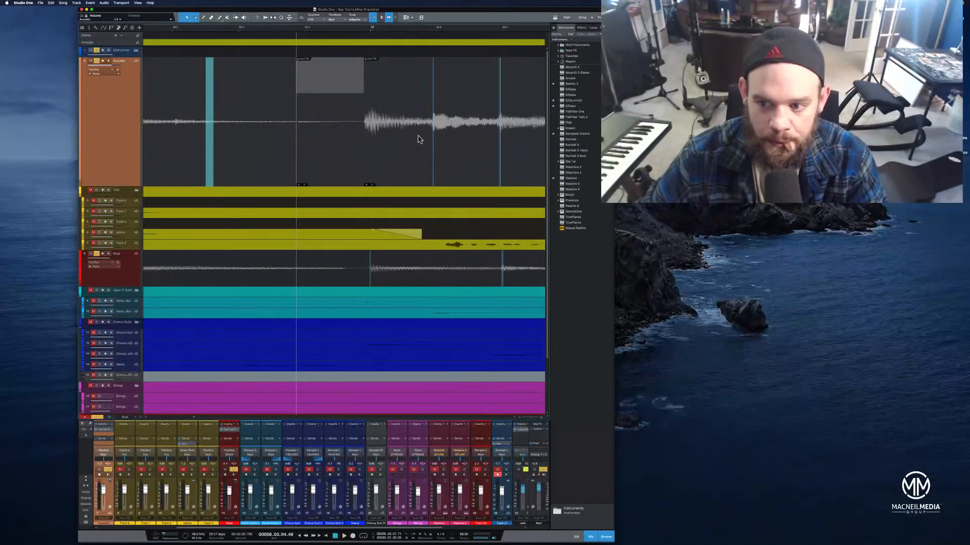
pyautogui.click(338, 181)
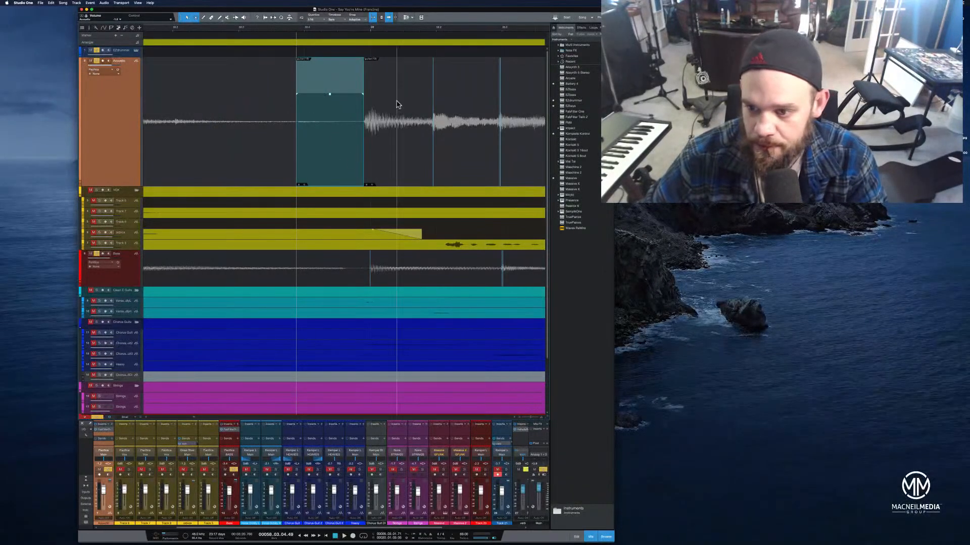
# Play back the acoustic guitar ending from just before the isolated section
pyautogui.moveTo(214, 30); pyautogui.dragTo(302, 29)
pyautogui.click(279, 33)
pyautogui.press('space')
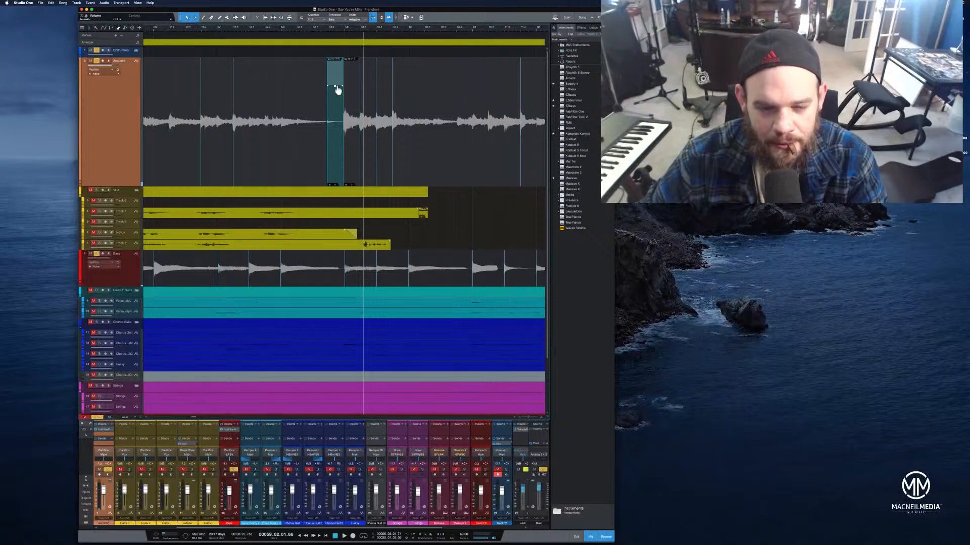
pyautogui.click(231, 33)
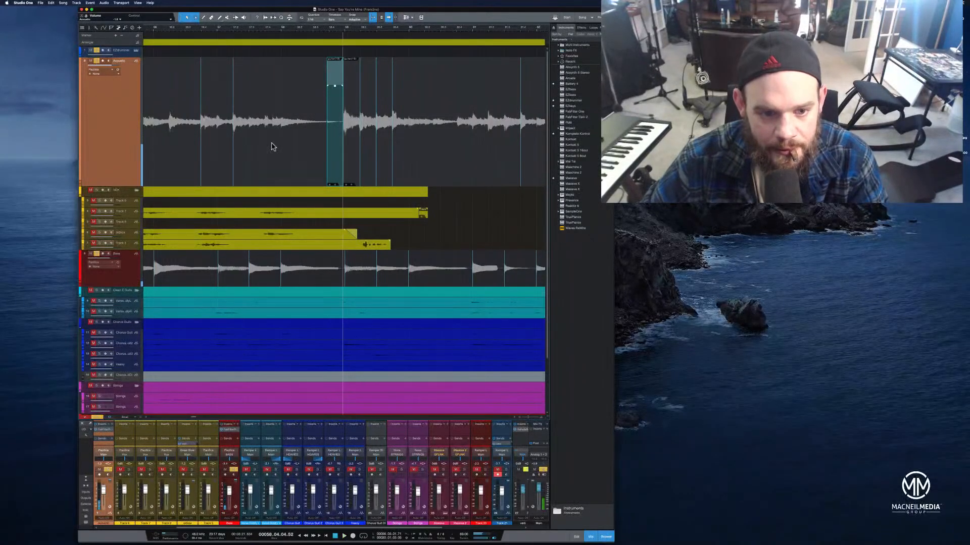
# Fade out the acoustic event leading into the gap and lower the volume of the short isolated section
pyautogui.click(272, 146)
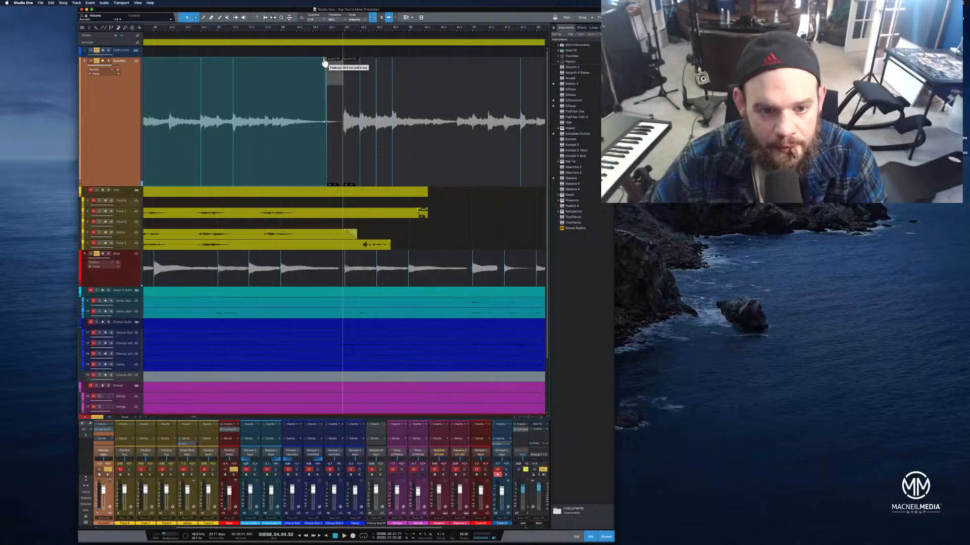
pyautogui.moveTo(324, 62); pyautogui.dragTo(305, 62)
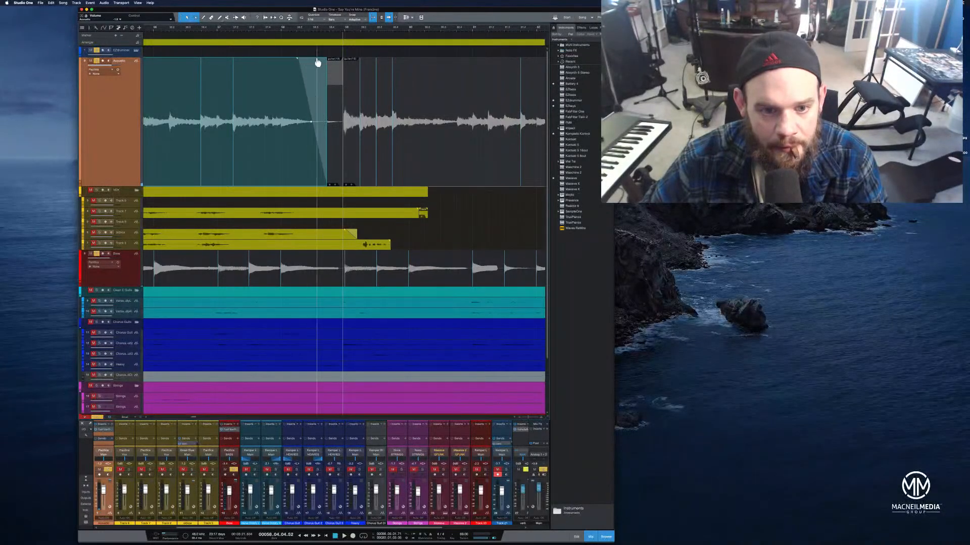
pyautogui.click(338, 155)
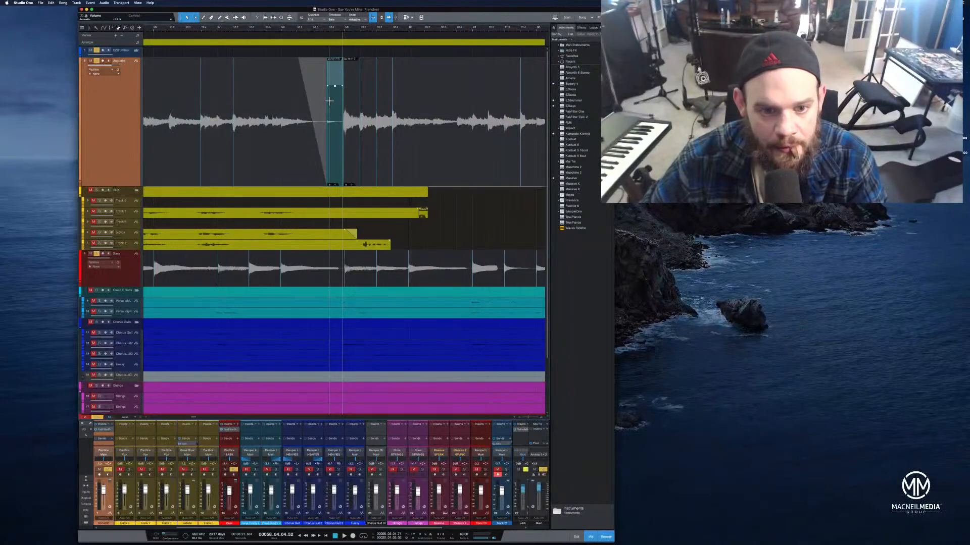
pyautogui.moveTo(337, 103); pyautogui.dragTo(342, 173)
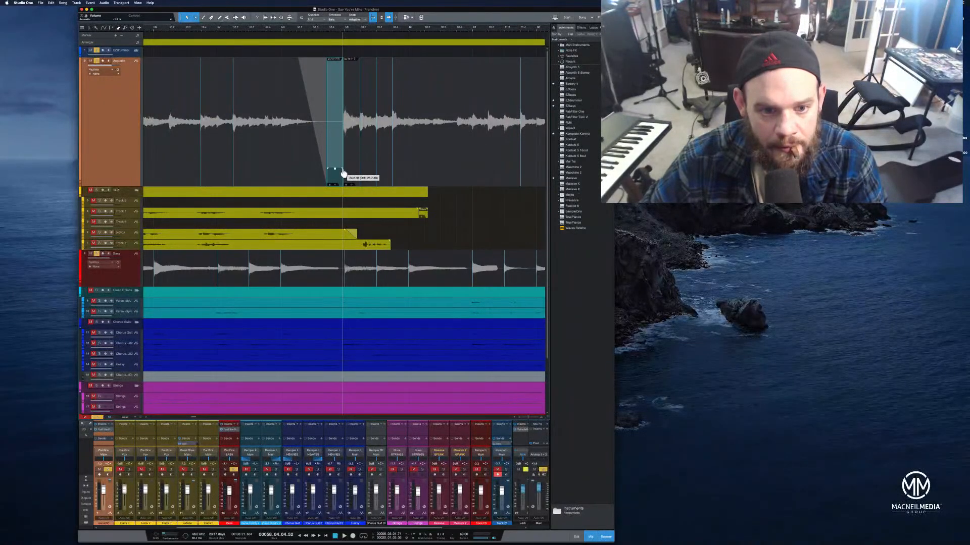
# Play back the acoustic guitar around the faded section several times to judge the transition
pyautogui.click(220, 31)
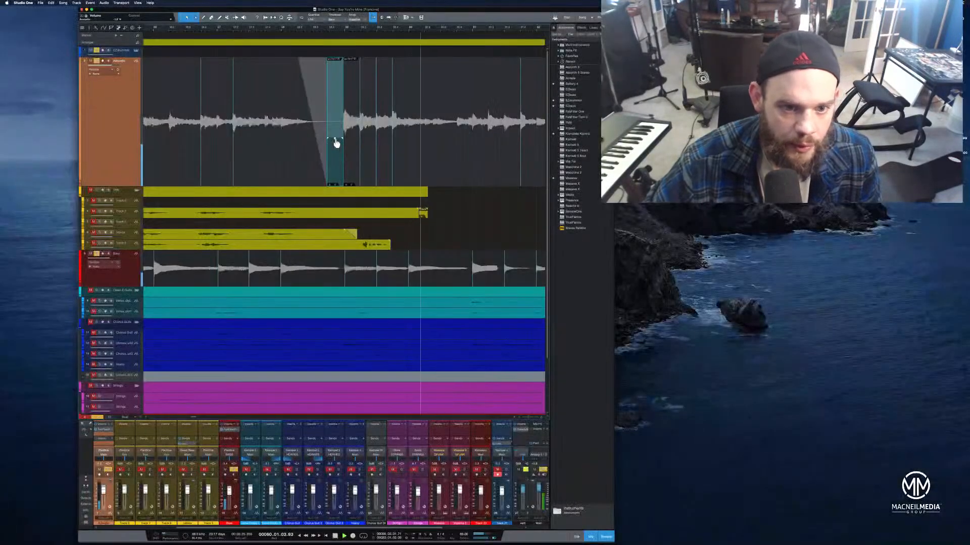
pyautogui.click(208, 28)
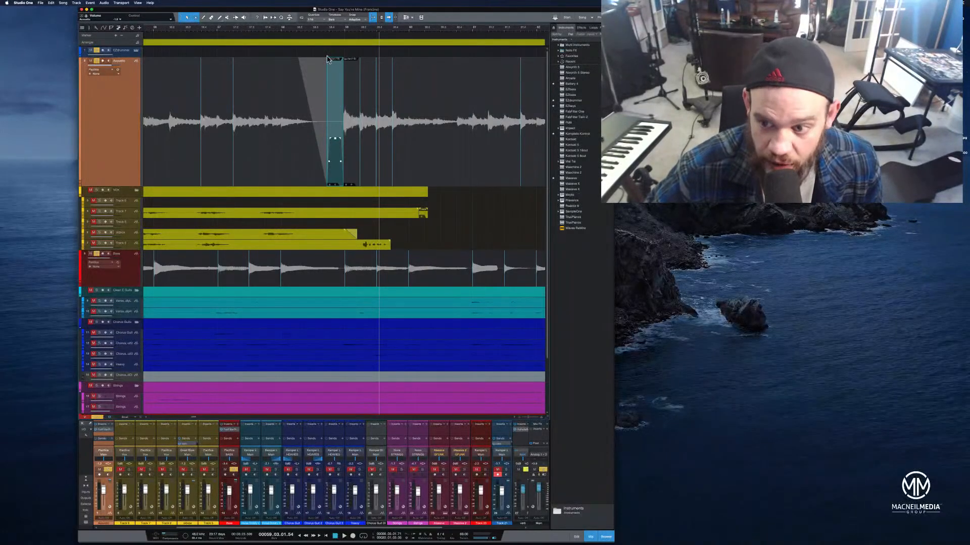
pyautogui.moveTo(186, 31); pyautogui.dragTo(223, 34)
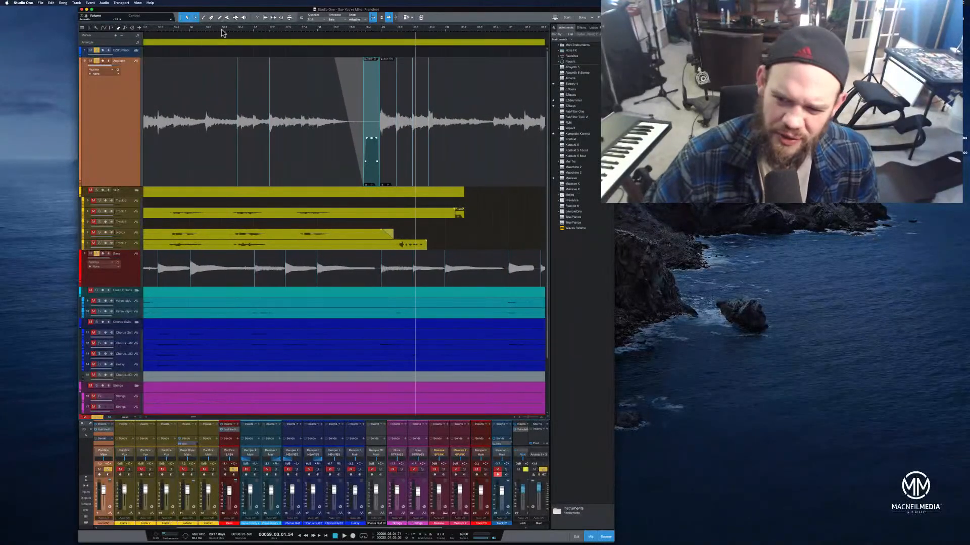
pyautogui.moveTo(211, 33); pyautogui.dragTo(247, 31)
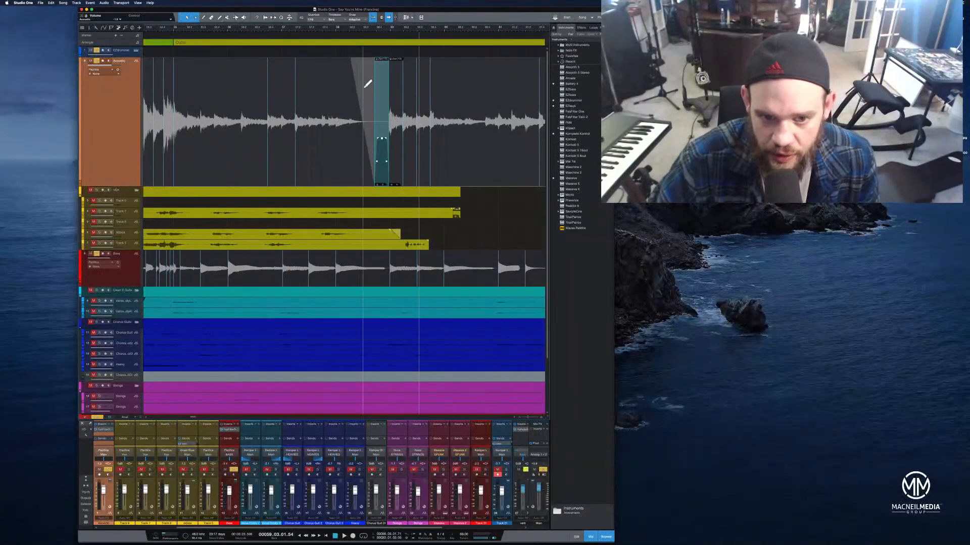
pyautogui.click(252, 32)
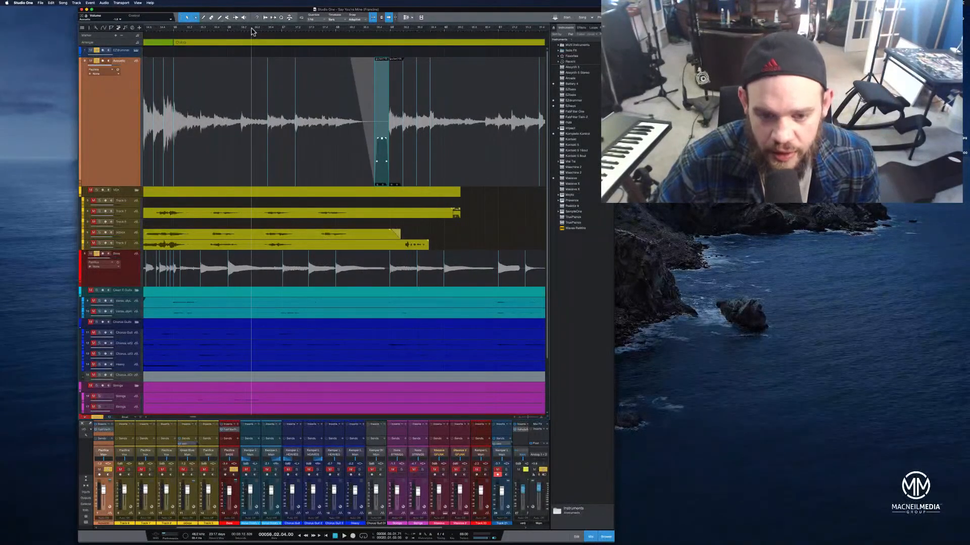
pyautogui.click(304, 31)
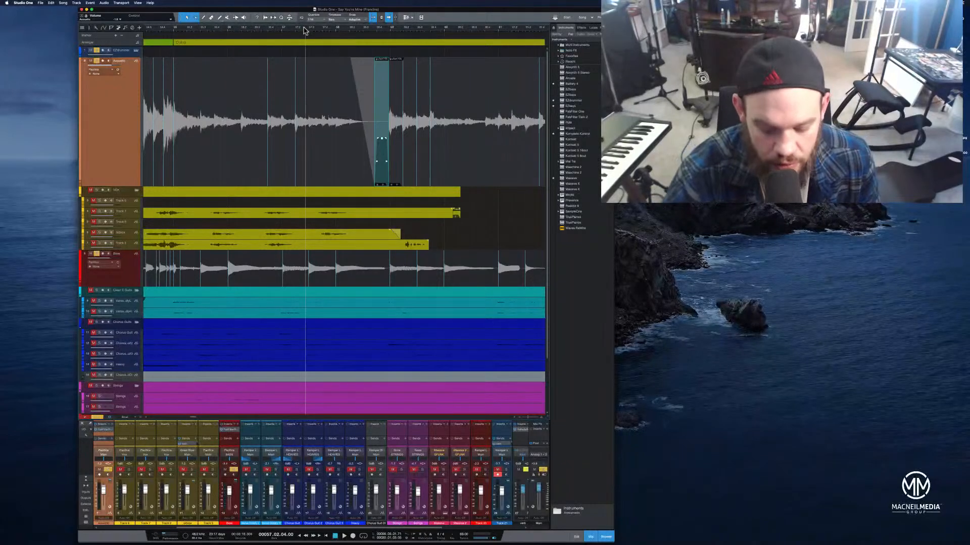
pyautogui.press('space')
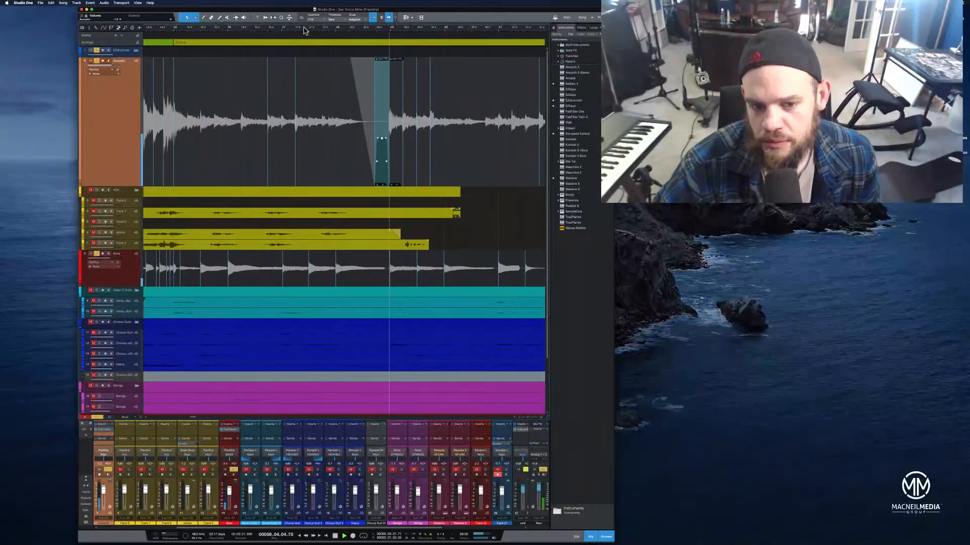
pyautogui.press('space')
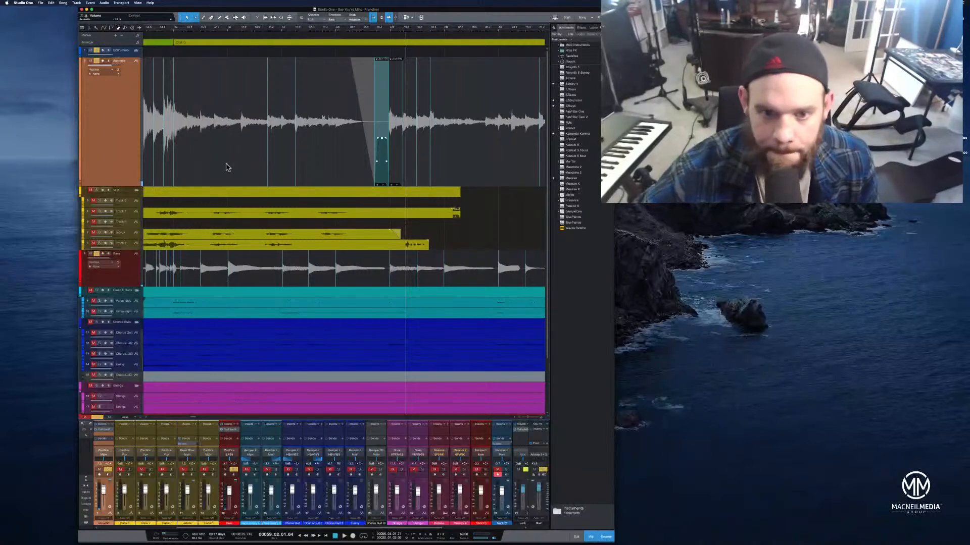
pyautogui.press('space')
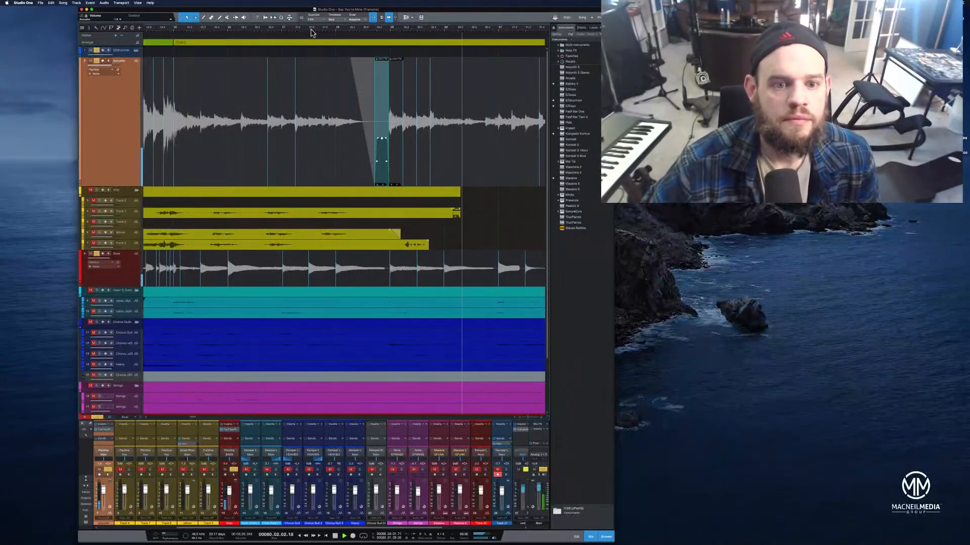
# Trim the final acoustic guitar event shorter and add a fade-out to its end, then audition it
pyautogui.moveTo(312, 30); pyautogui.dragTo(378, 12)
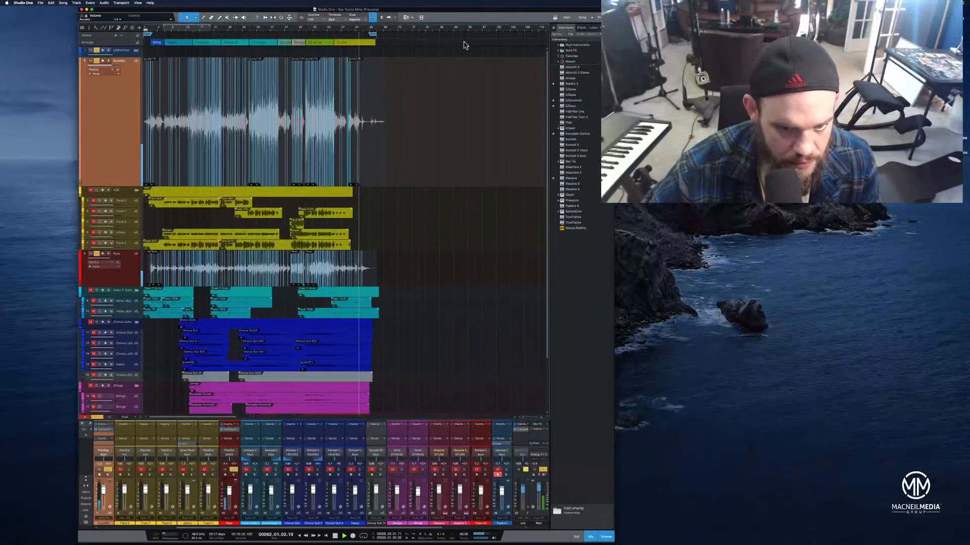
pyautogui.moveTo(378, 30); pyautogui.dragTo(409, 52)
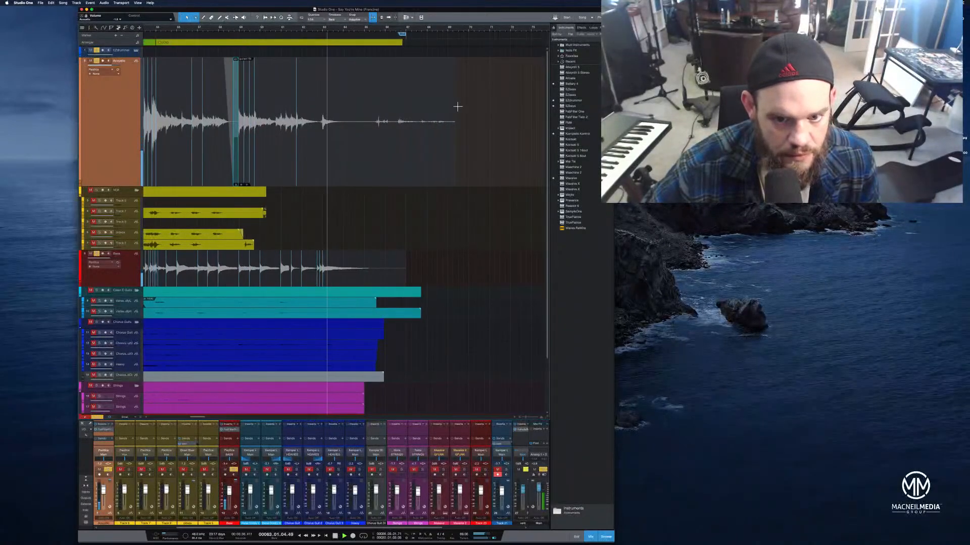
pyautogui.moveTo(455, 108); pyautogui.dragTo(370, 112)
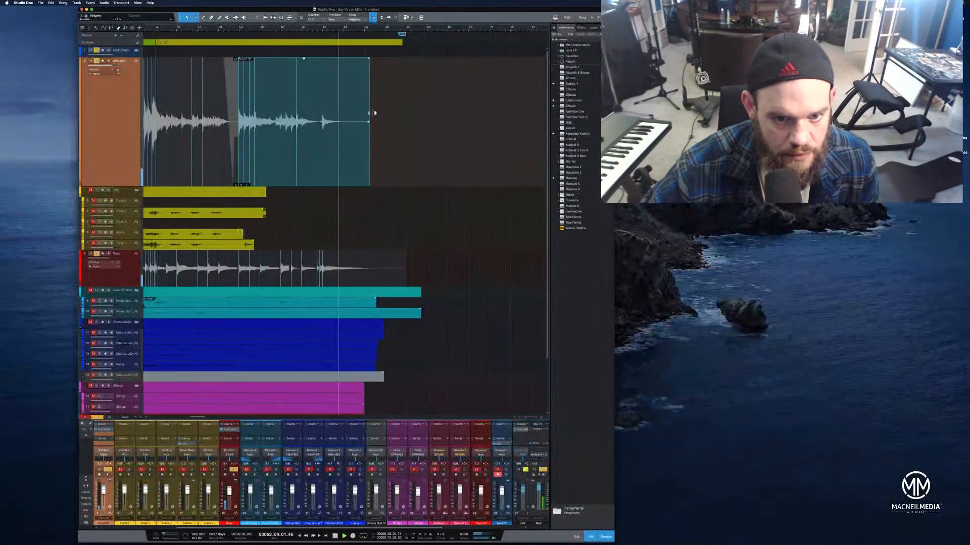
pyautogui.moveTo(369, 58); pyautogui.dragTo(325, 69)
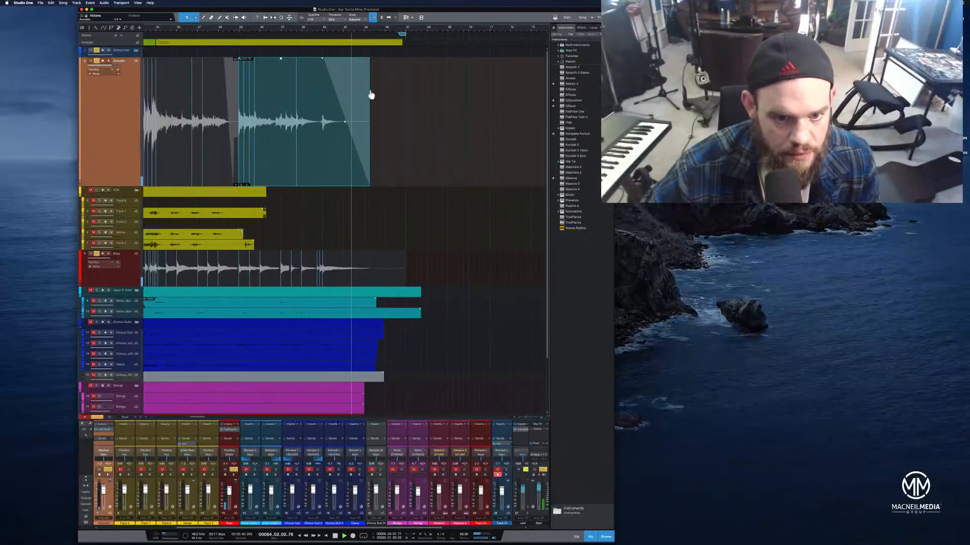
pyautogui.moveTo(370, 96); pyautogui.dragTo(348, 96)
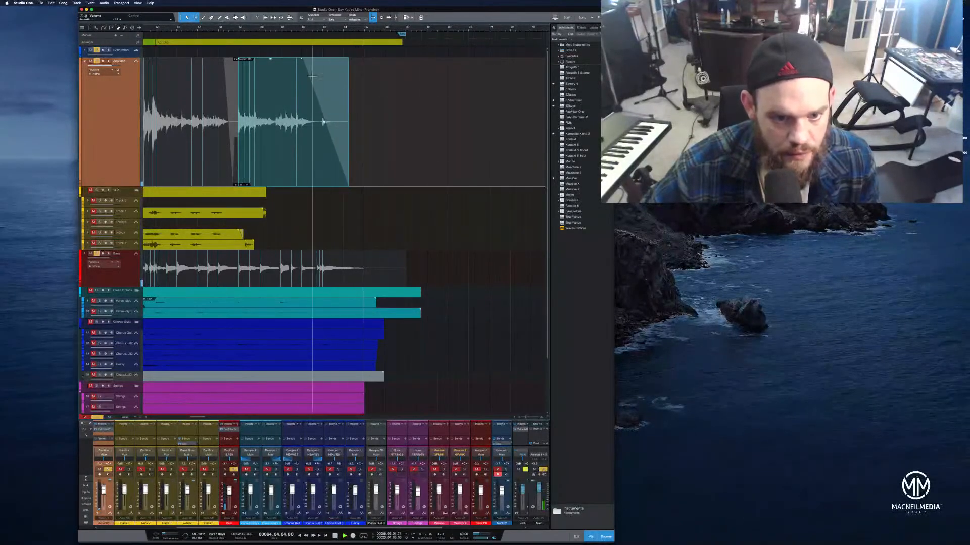
pyautogui.moveTo(302, 64); pyautogui.dragTo(313, 65)
pyautogui.press('space')
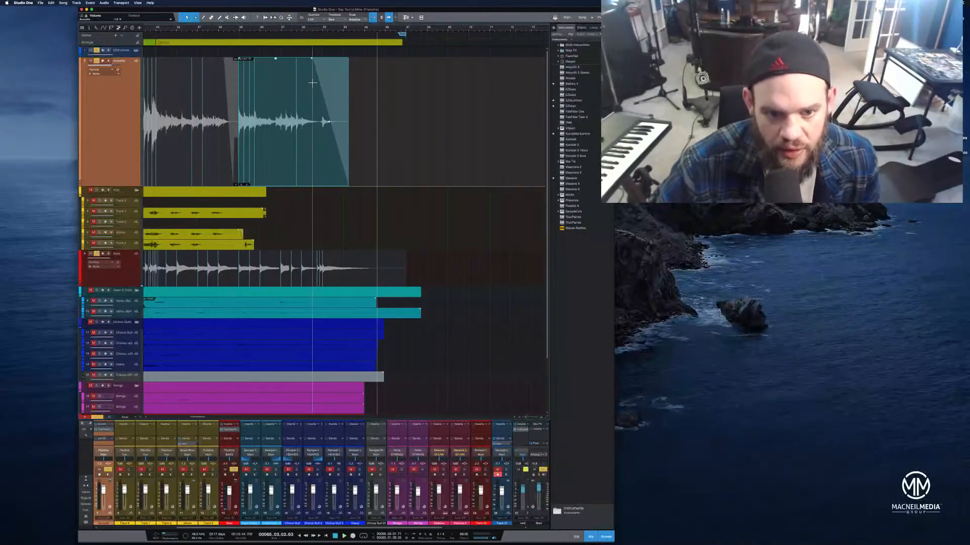
# Split off and delete the last bit of the acoustic tail, redraw a shorter fade-out and audition the ending
pyautogui.moveTo(311, 59); pyautogui.dragTo(335, 62)
pyautogui.hotkey('alt', 'x')
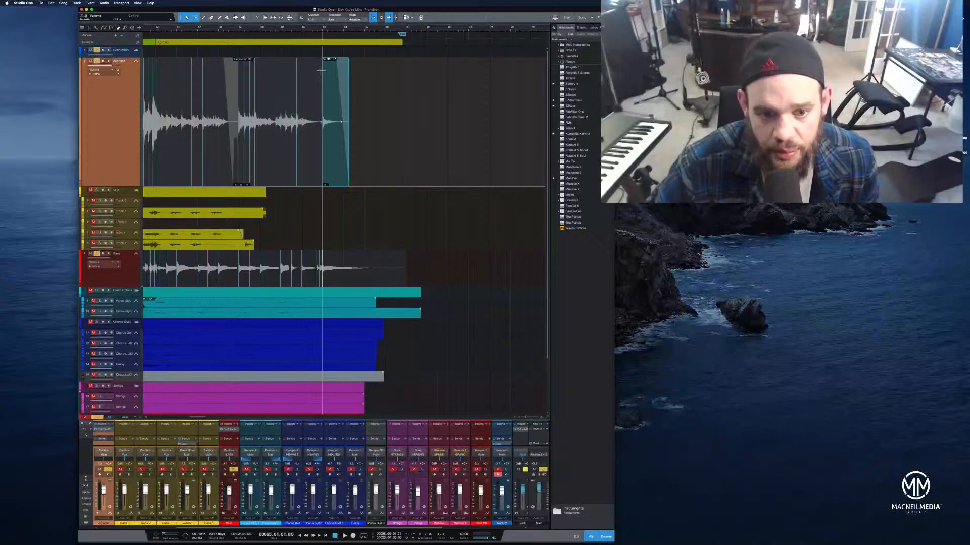
pyautogui.press('Delete')
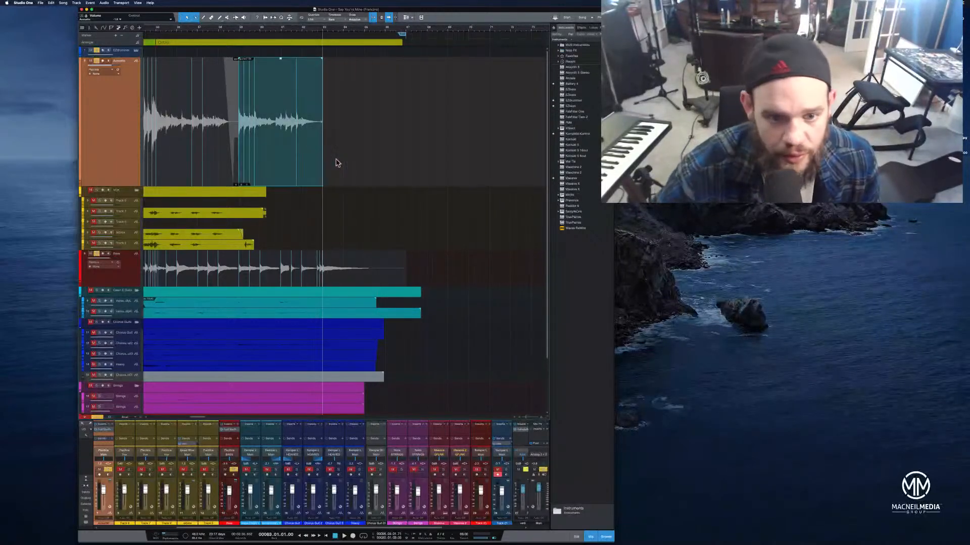
pyautogui.moveTo(322, 59); pyautogui.dragTo(304, 64)
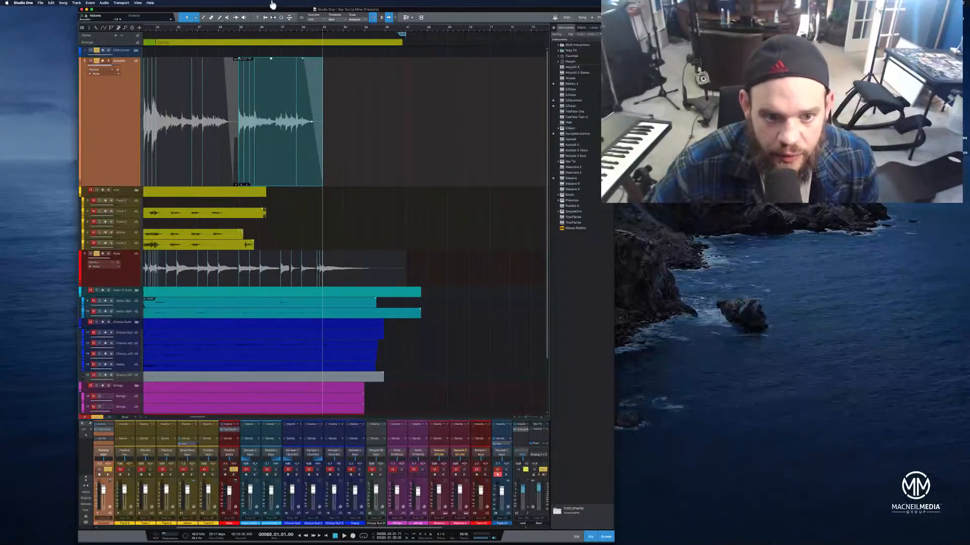
pyautogui.click(241, 32)
pyautogui.press('space')
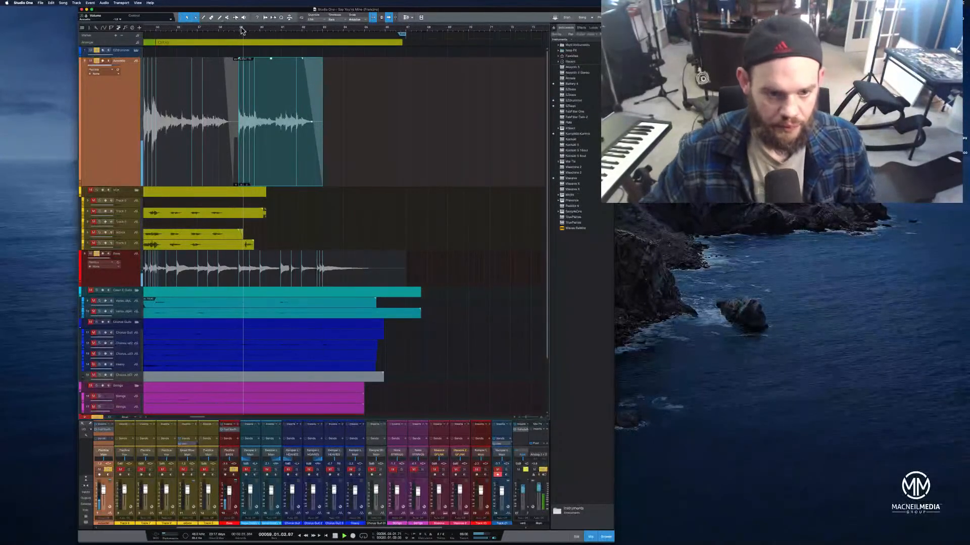
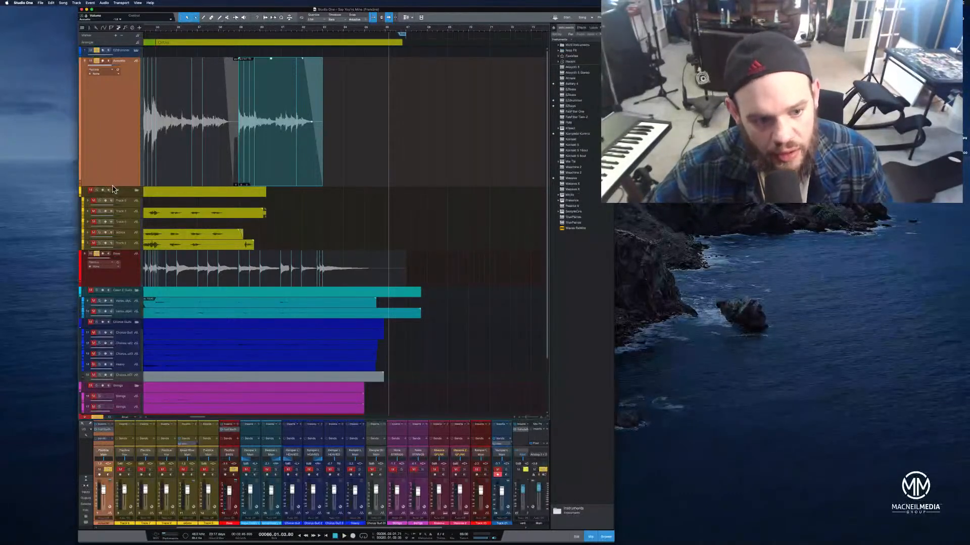
# Expand the clean electric guitar tracks and play back the song's opening to review their parts
pyautogui.moveTo(109, 172); pyautogui.dragTo(115, 70)
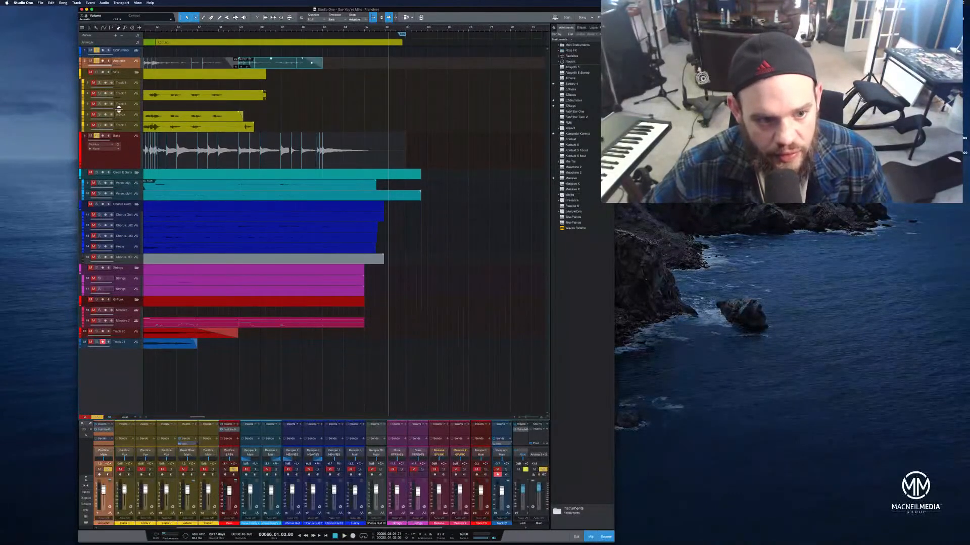
pyautogui.moveTo(125, 168); pyautogui.dragTo(129, 144)
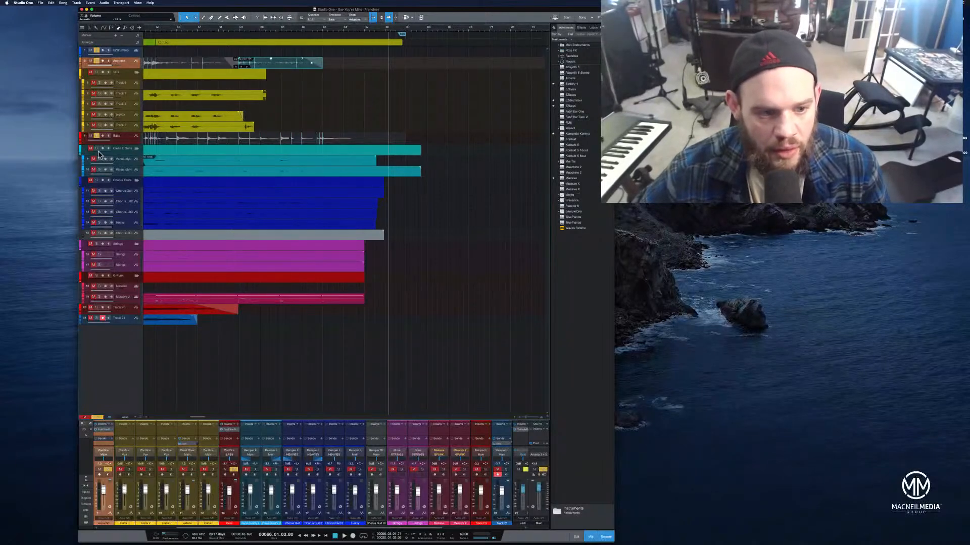
pyautogui.click(97, 148)
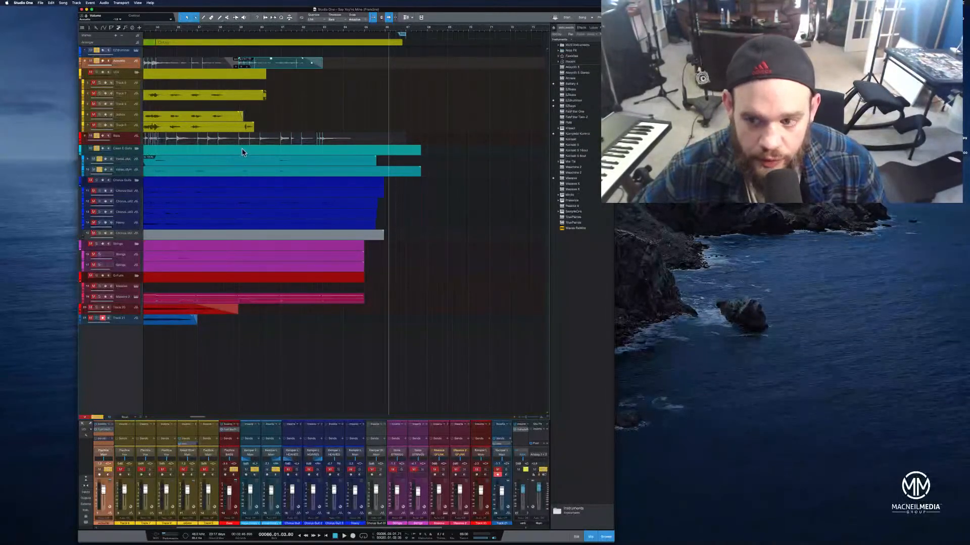
pyautogui.moveTo(133, 165); pyautogui.dragTo(149, 318)
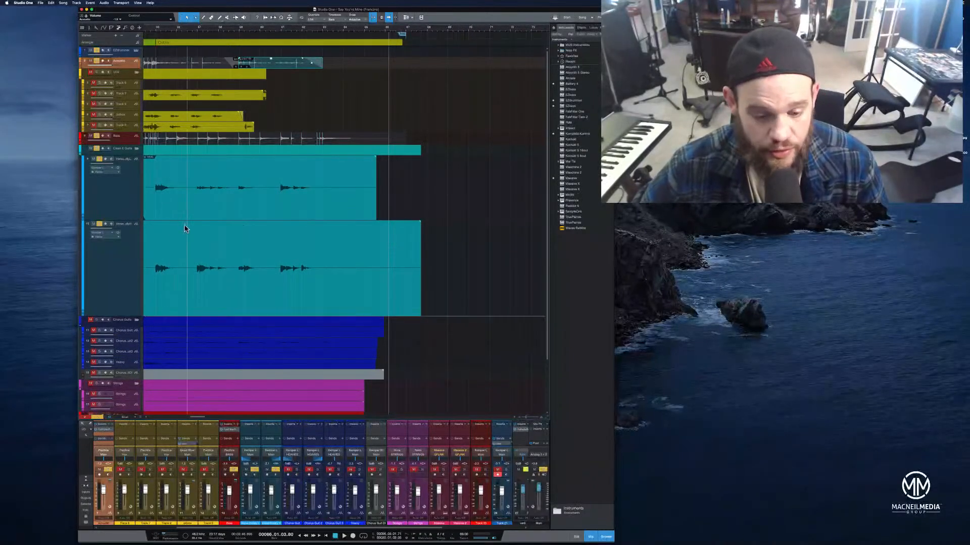
pyautogui.click(328, 534)
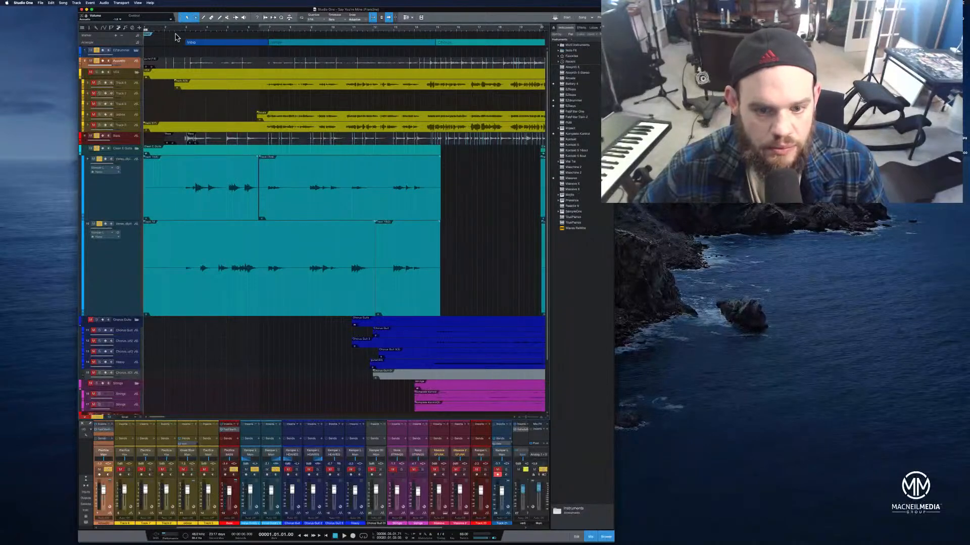
pyautogui.moveTo(211, 28); pyautogui.dragTo(225, 24)
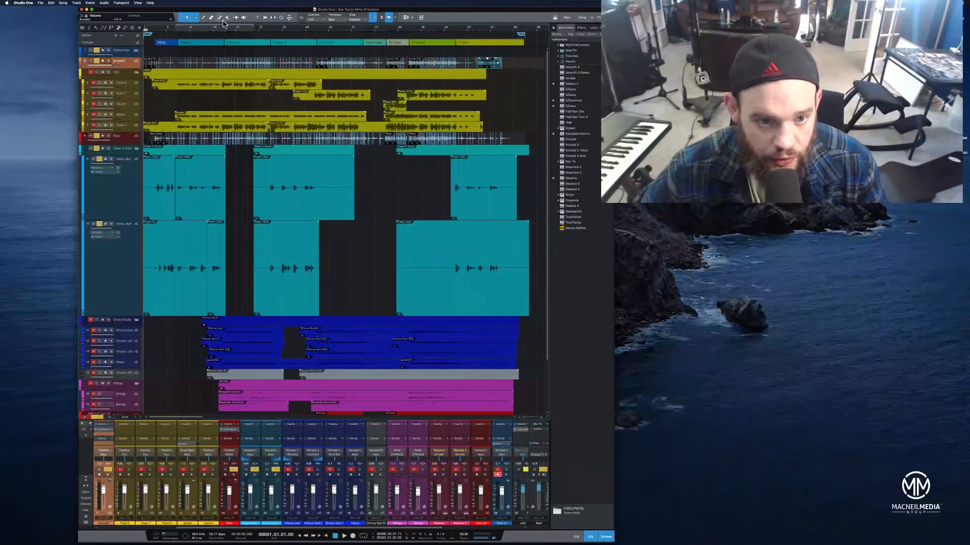
pyautogui.click(166, 29)
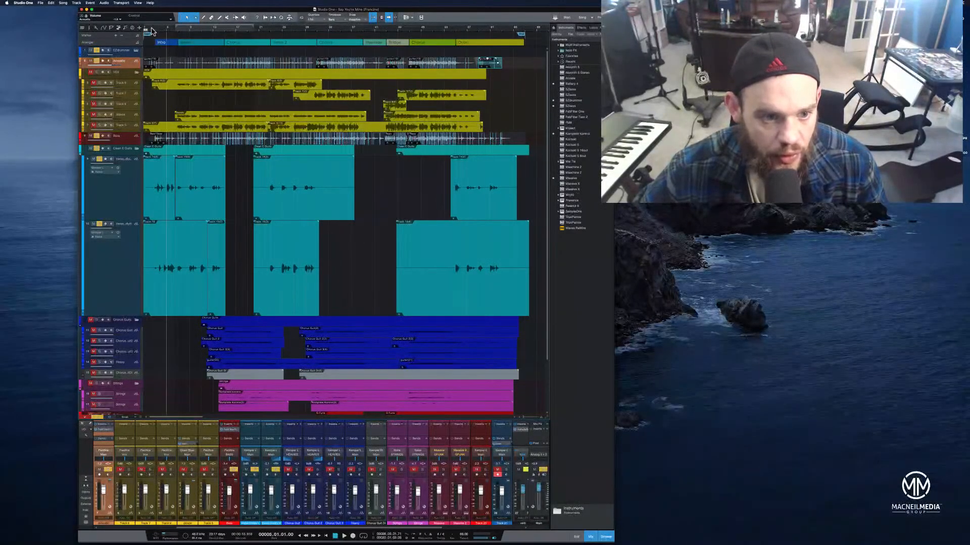
pyautogui.click(148, 29)
pyautogui.press('space')
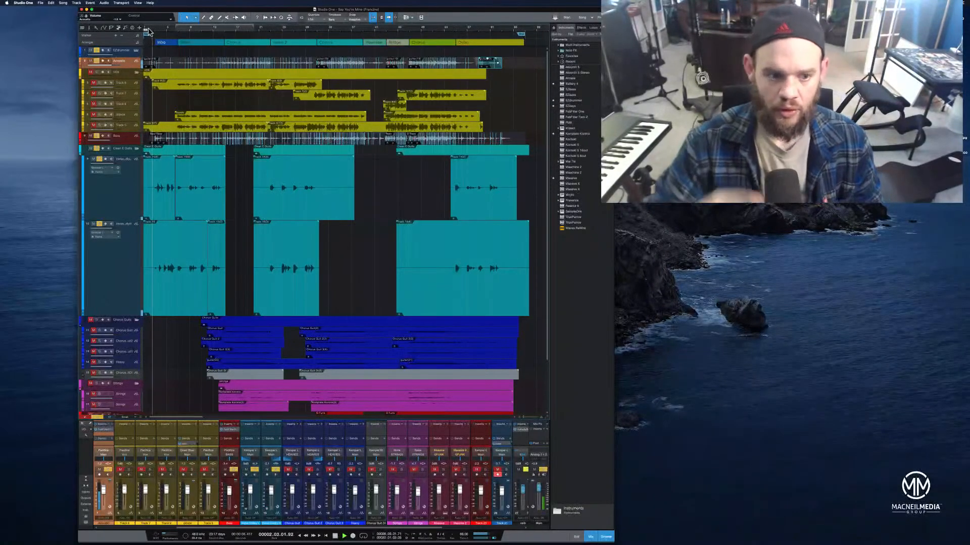
pyautogui.press('space')
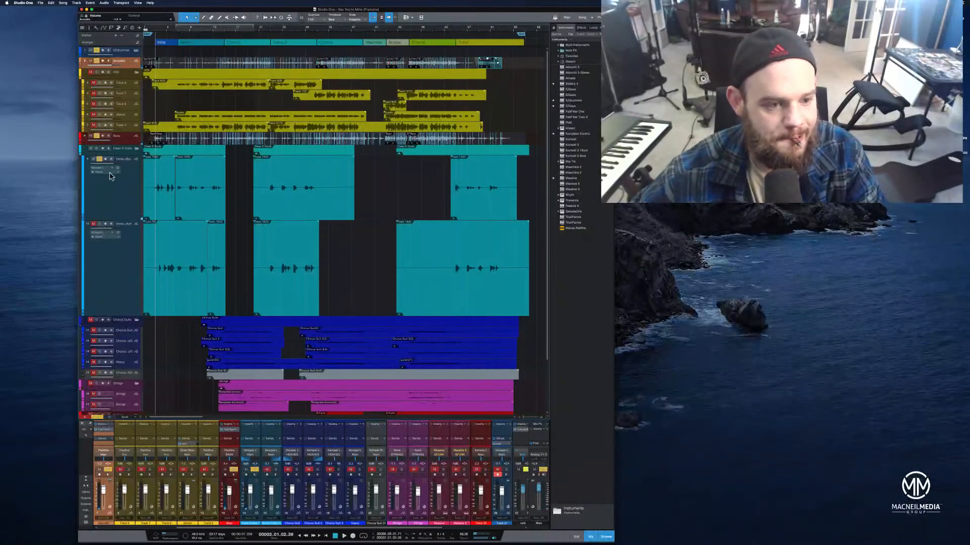
pyautogui.click(152, 30)
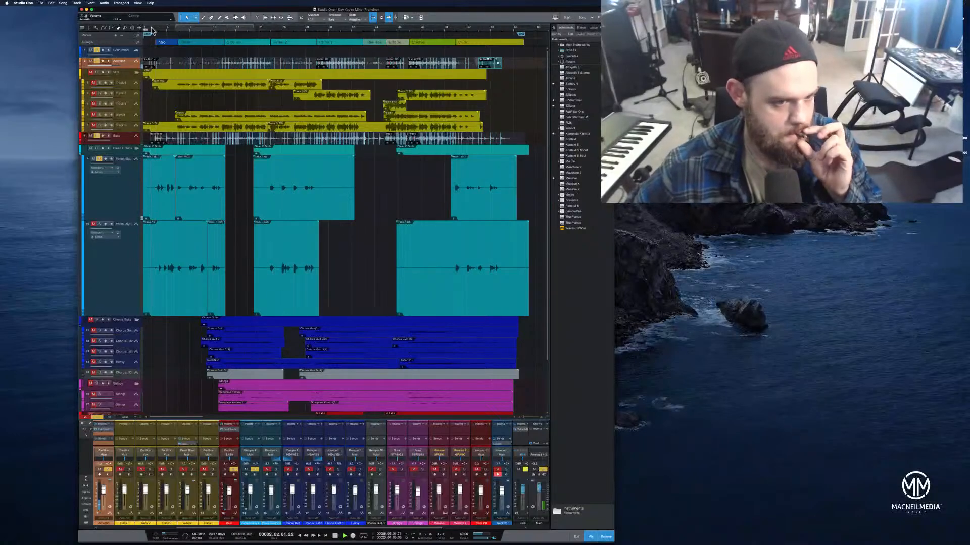
pyautogui.moveTo(125, 222); pyautogui.dragTo(125, 287)
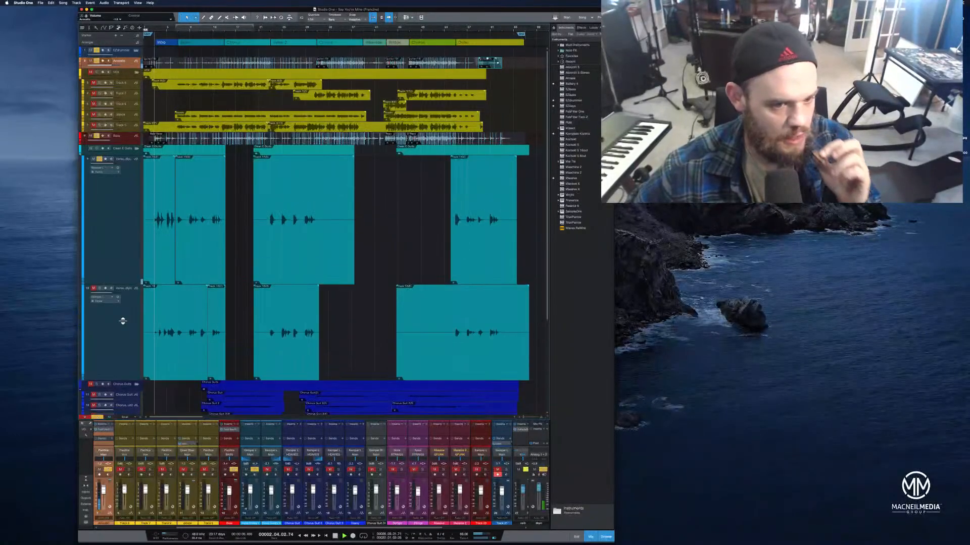
pyautogui.moveTo(176, 29); pyautogui.dragTo(269, 38)
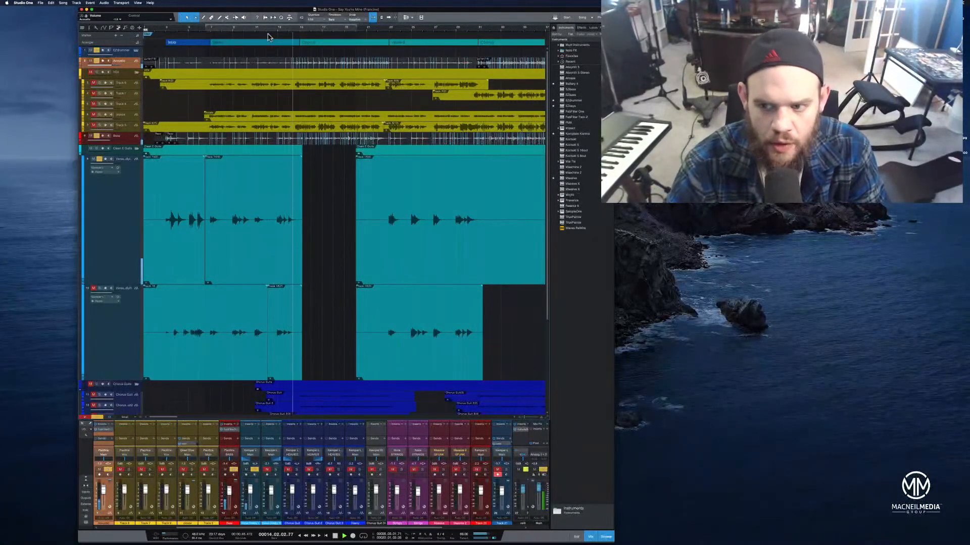
pyautogui.press('space')
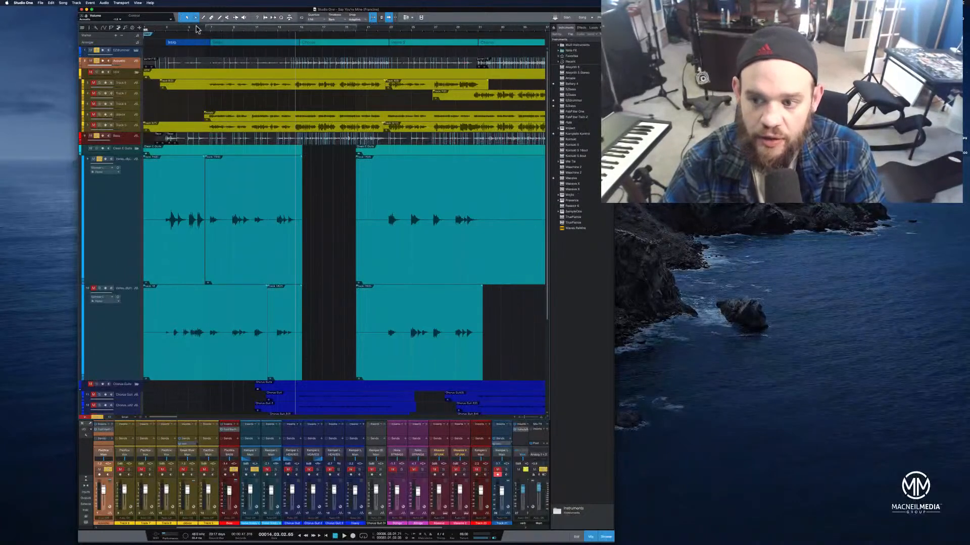
pyautogui.press('space')
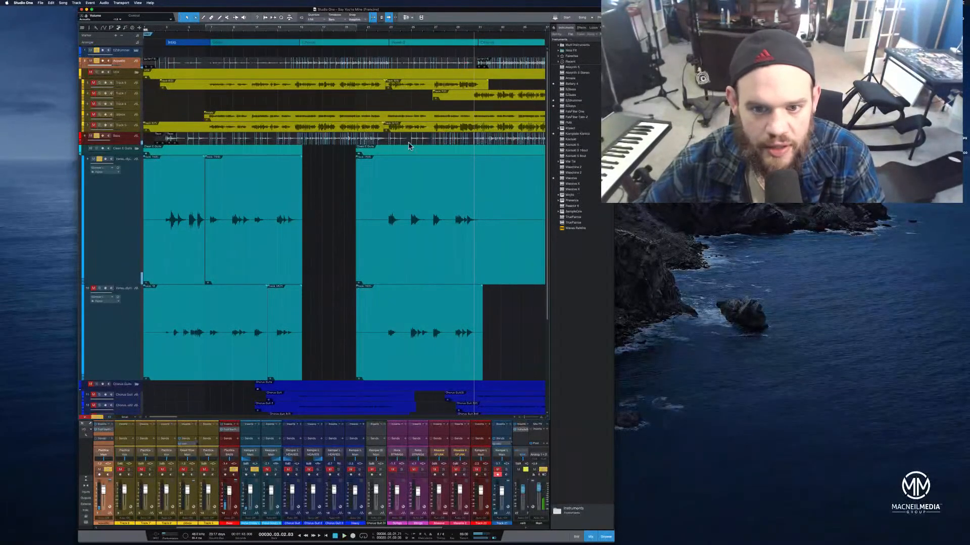
# Play back a later section of the clean electric guitar tracks to review their timing
pyautogui.click(456, 30)
pyautogui.moveTo(484, 31); pyautogui.dragTo(504, 54)
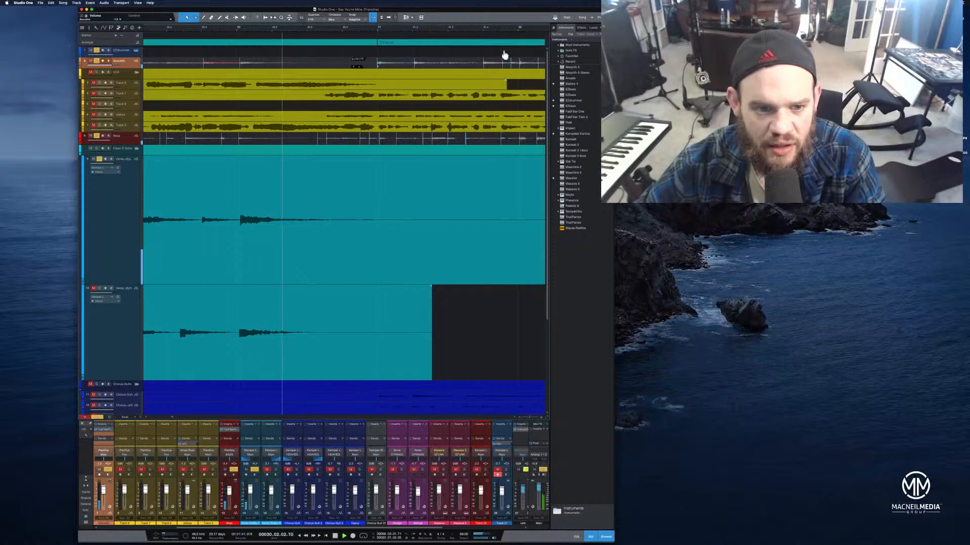
pyautogui.press('space')
pyautogui.click(150, 33)
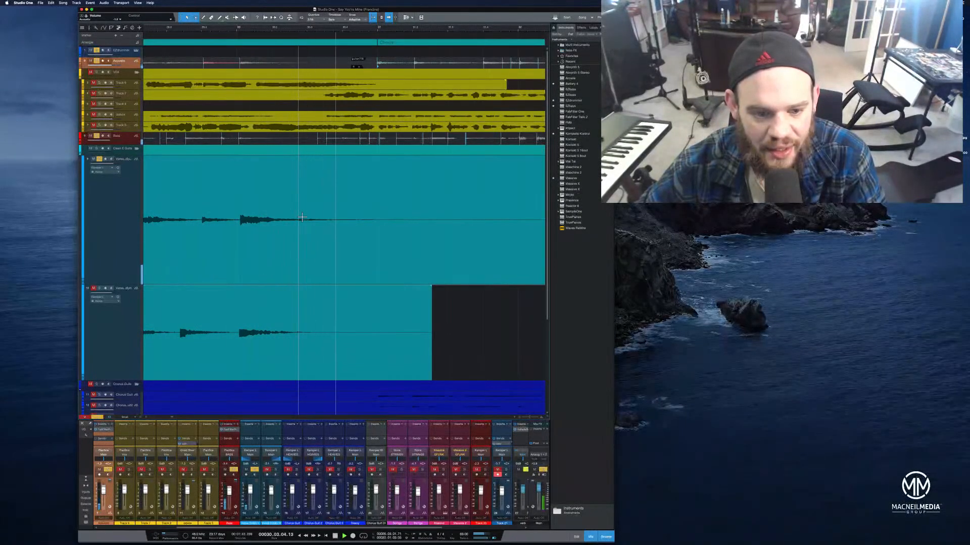
pyautogui.click(167, 33)
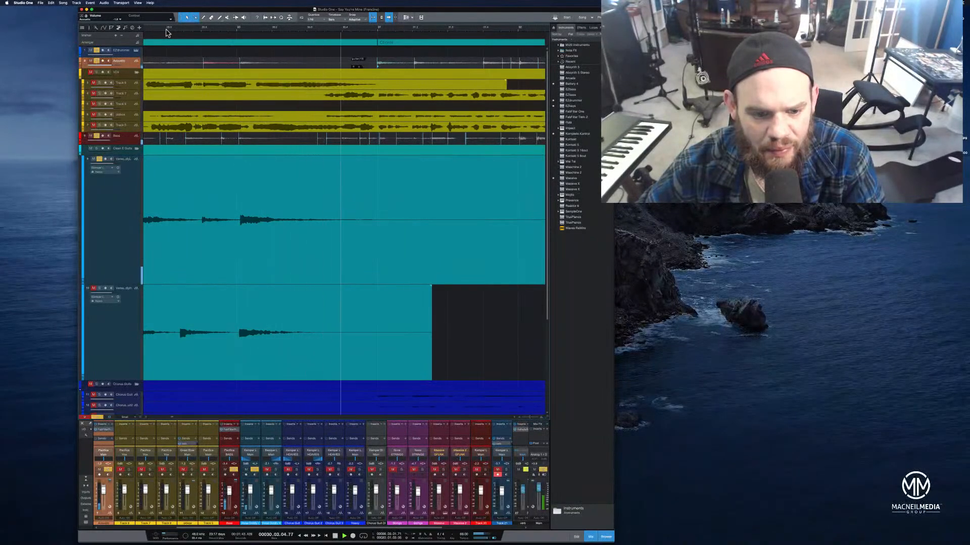
pyautogui.moveTo(167, 29); pyautogui.dragTo(239, 27)
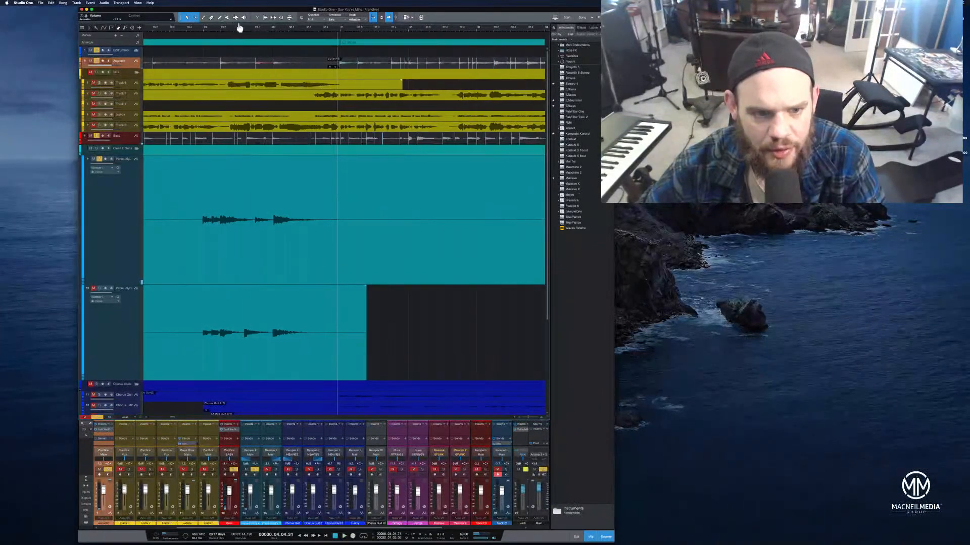
pyautogui.click(186, 29)
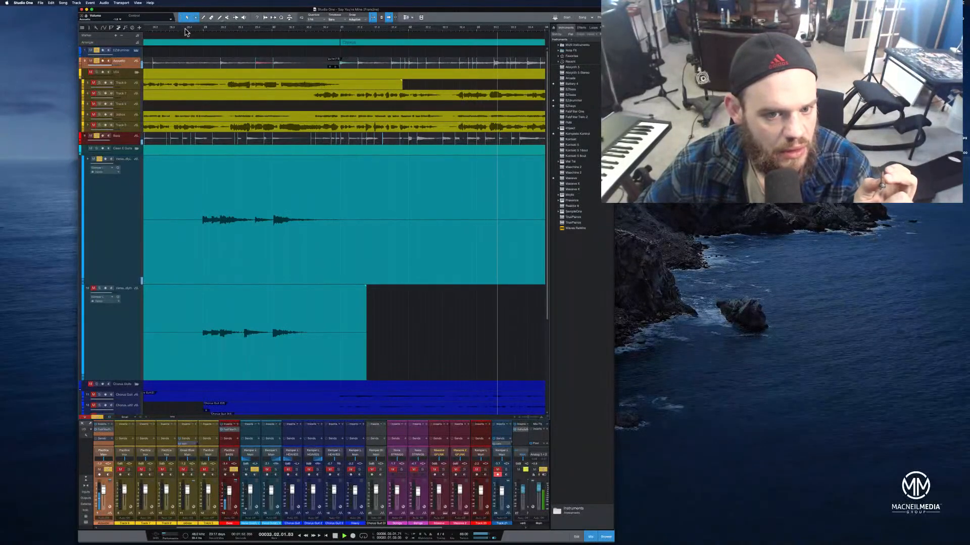
# Trim the upper electric guitar event's end and shorten the starts of the electric guitar events in that section, then audition
pyautogui.moveTo(291, 27); pyautogui.dragTo(297, 15)
pyautogui.moveTo(354, 194); pyautogui.dragTo(308, 194)
pyautogui.moveTo(214, 216); pyautogui.dragTo(228, 216)
pyautogui.moveTo(214, 313); pyautogui.dragTo(225, 314)
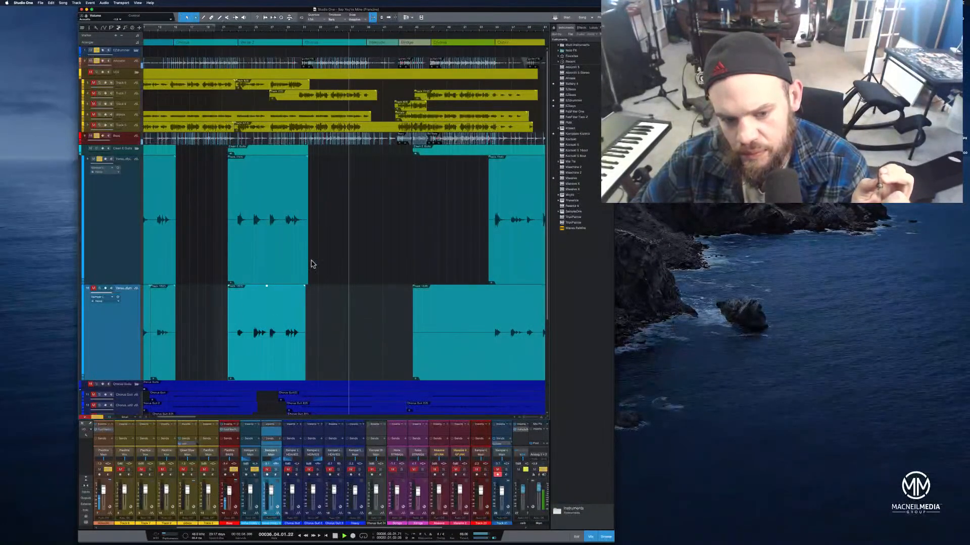
pyautogui.moveTo(307, 265); pyautogui.dragTo(306, 263)
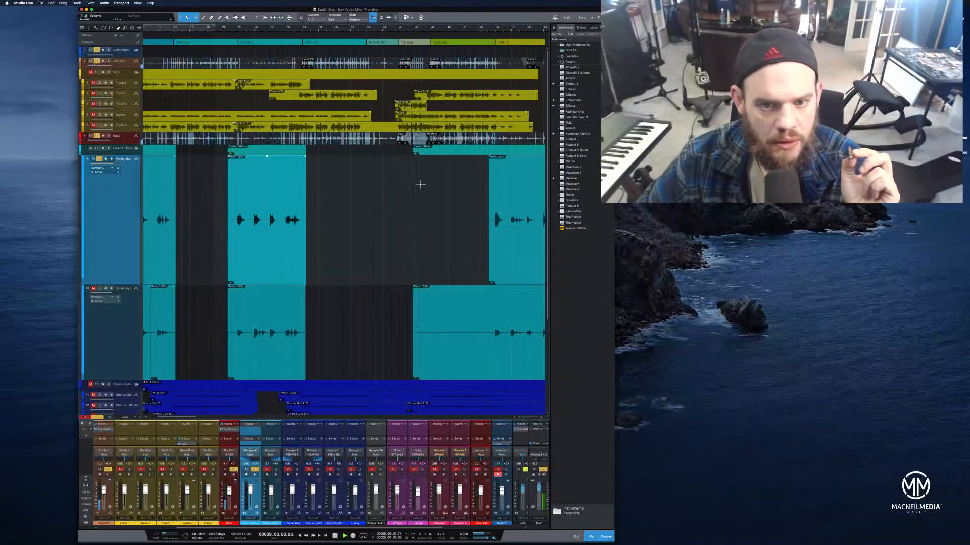
pyautogui.click(479, 33)
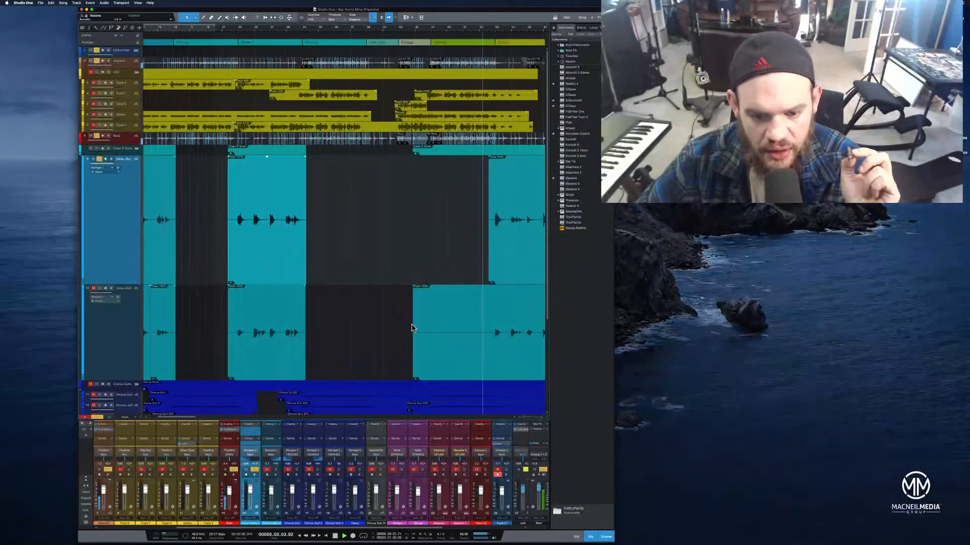
pyautogui.moveTo(413, 331); pyautogui.dragTo(485, 330)
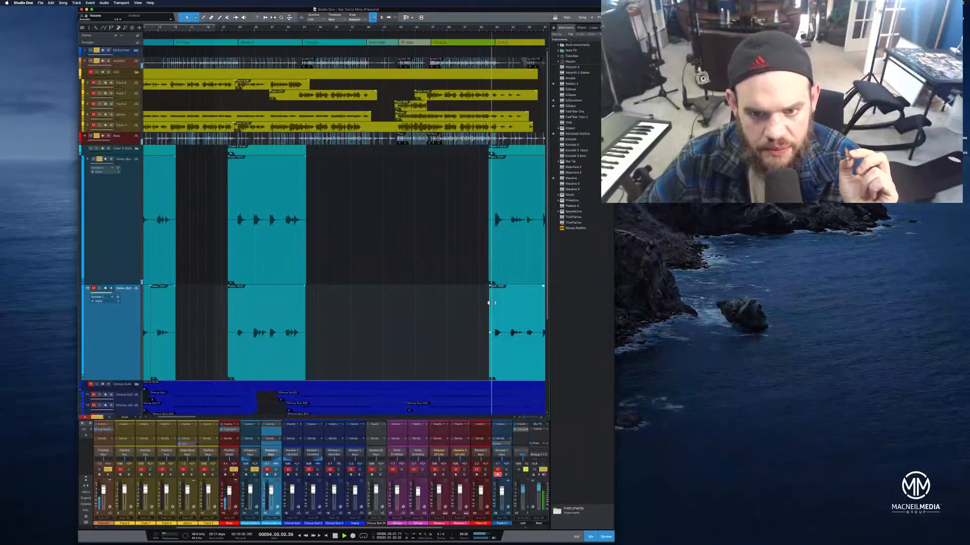
pyautogui.moveTo(540, 29); pyautogui.dragTo(465, 31)
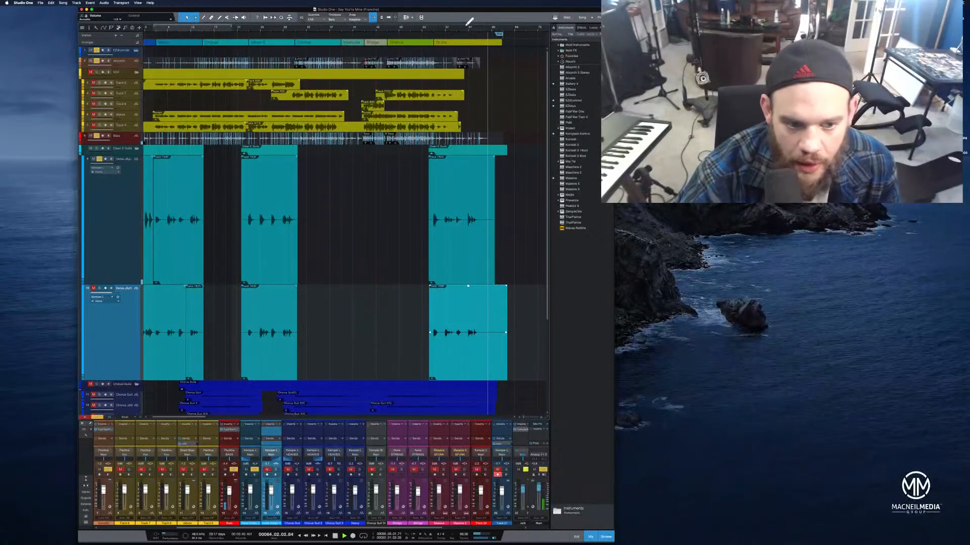
pyautogui.press('space')
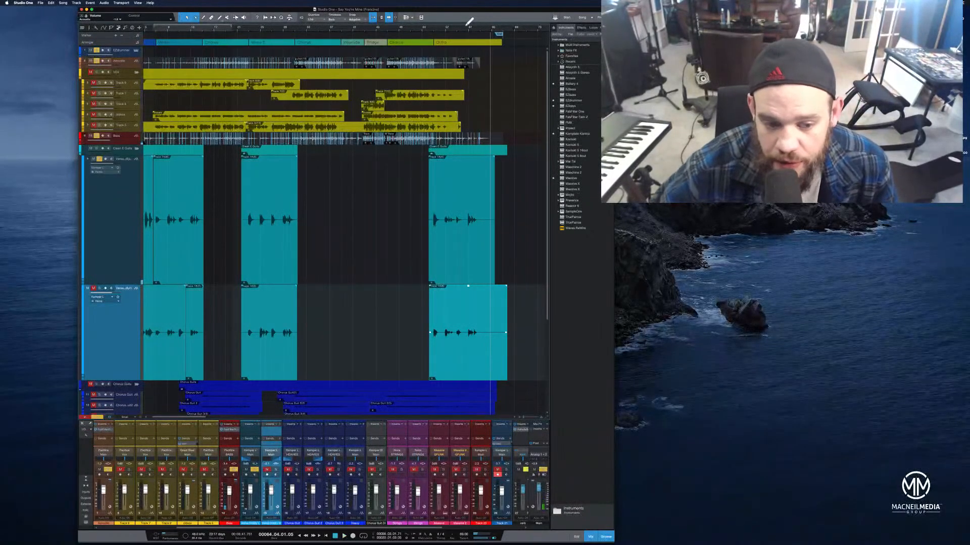
# Trim the start of the first lower electric guitar event so it begins with the upper track's event
pyautogui.moveTo(161, 28); pyautogui.dragTo(265, 35)
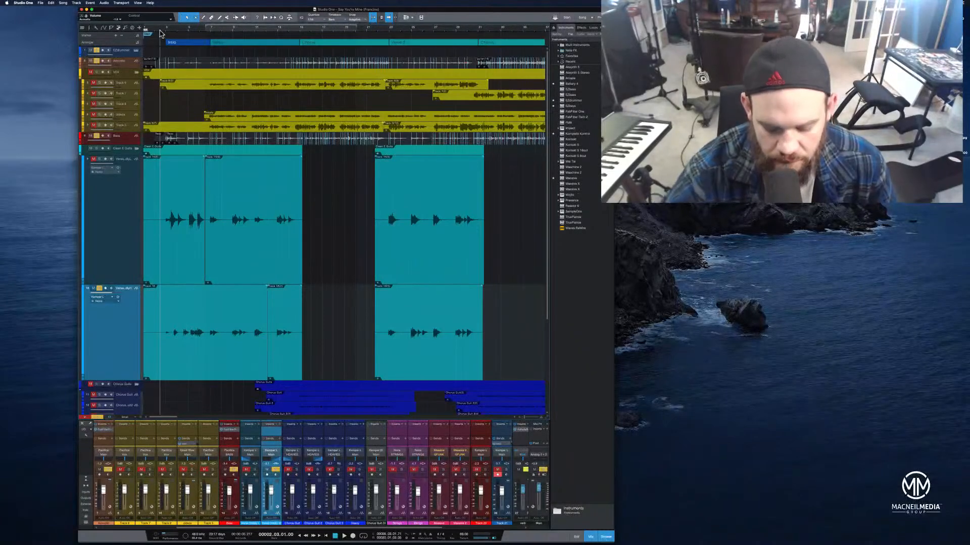
pyautogui.press('space')
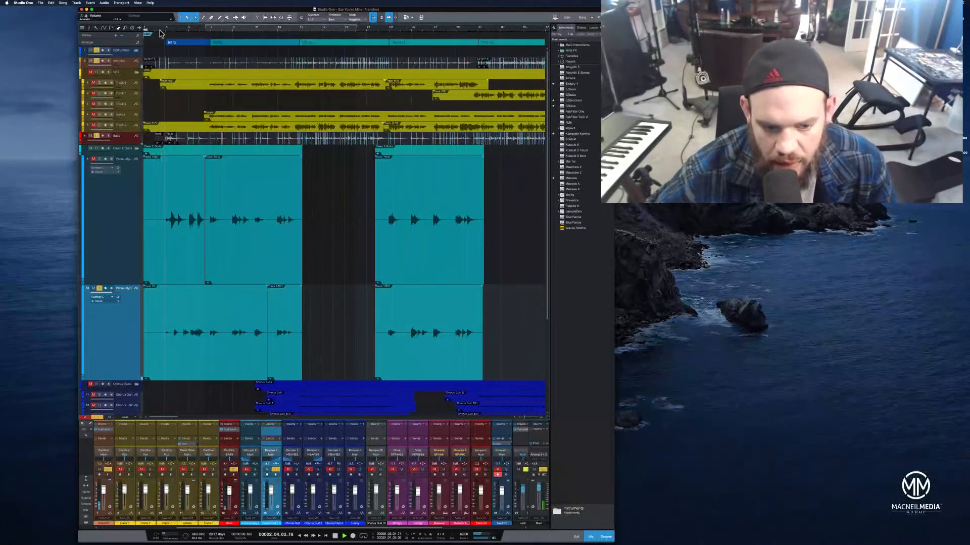
pyautogui.moveTo(143, 321); pyautogui.dragTo(170, 321)
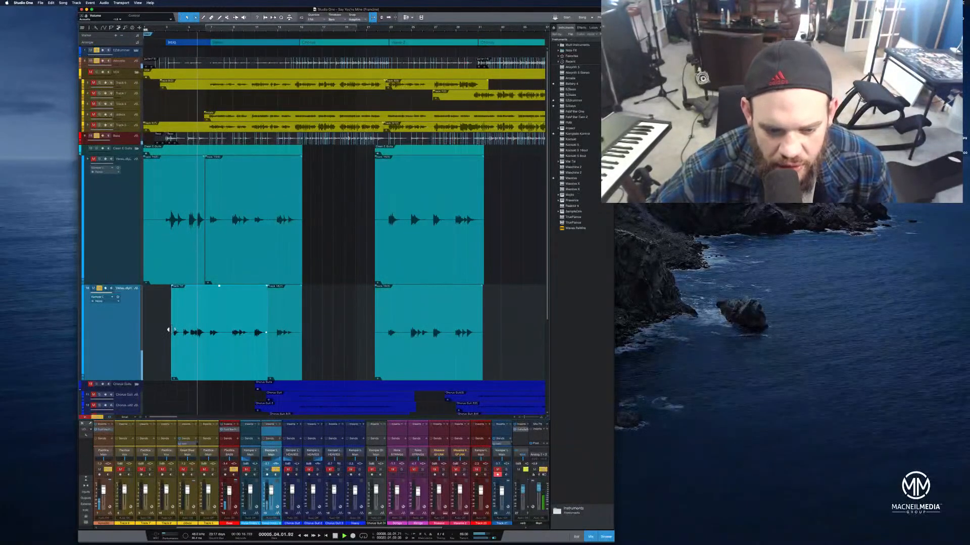
pyautogui.moveTo(168, 329); pyautogui.dragTo(204, 332)
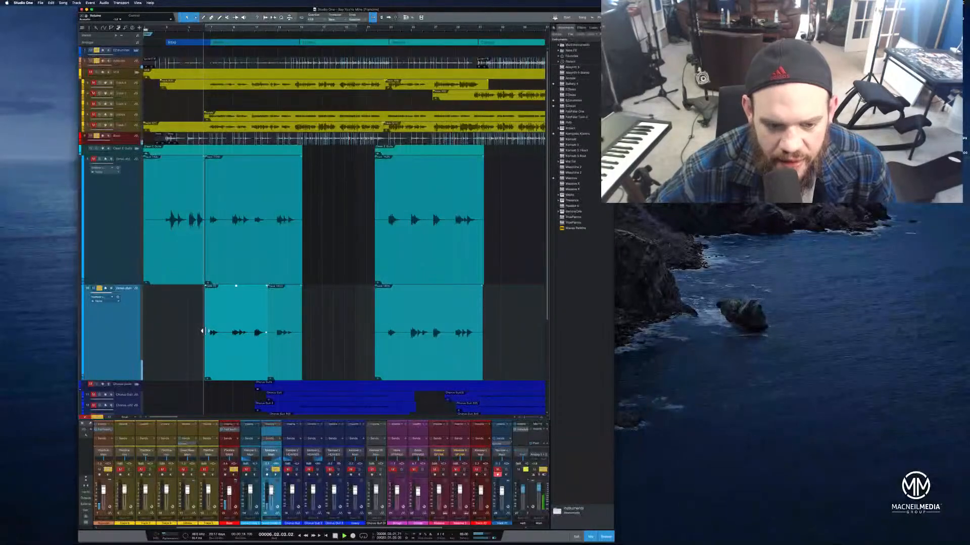
pyautogui.moveTo(206, 288); pyautogui.dragTo(206, 287)
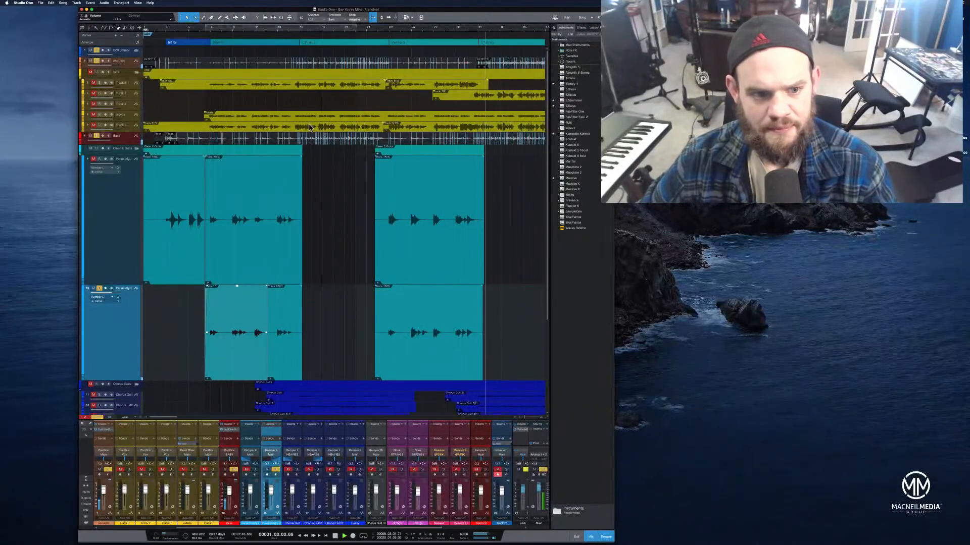
# Enlarge the acoustic guitar track and lower the volume of an acoustic event near the song's end
pyautogui.moveTo(120, 68); pyautogui.dragTo(106, 247)
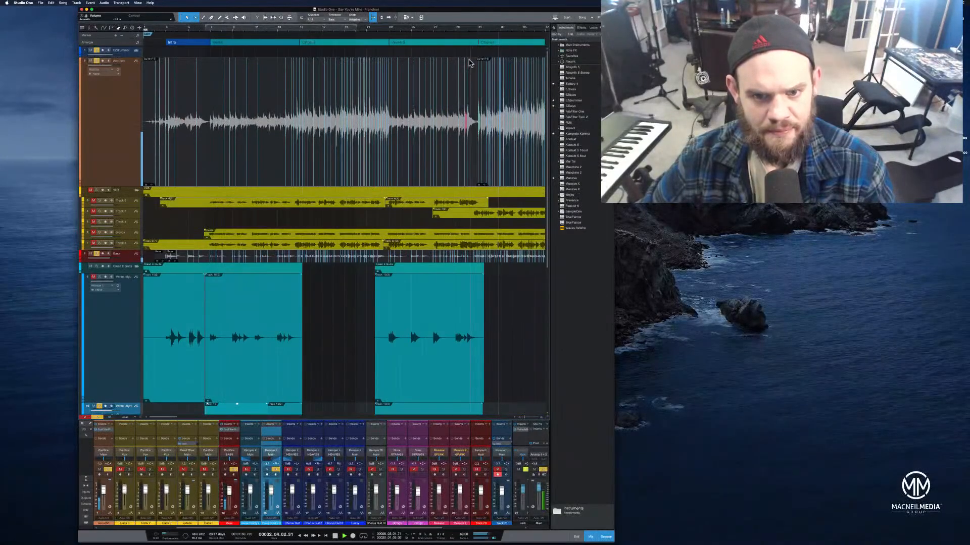
pyautogui.moveTo(452, 69); pyautogui.dragTo(451, 98)
pyautogui.moveTo(465, 28); pyautogui.dragTo(411, 50)
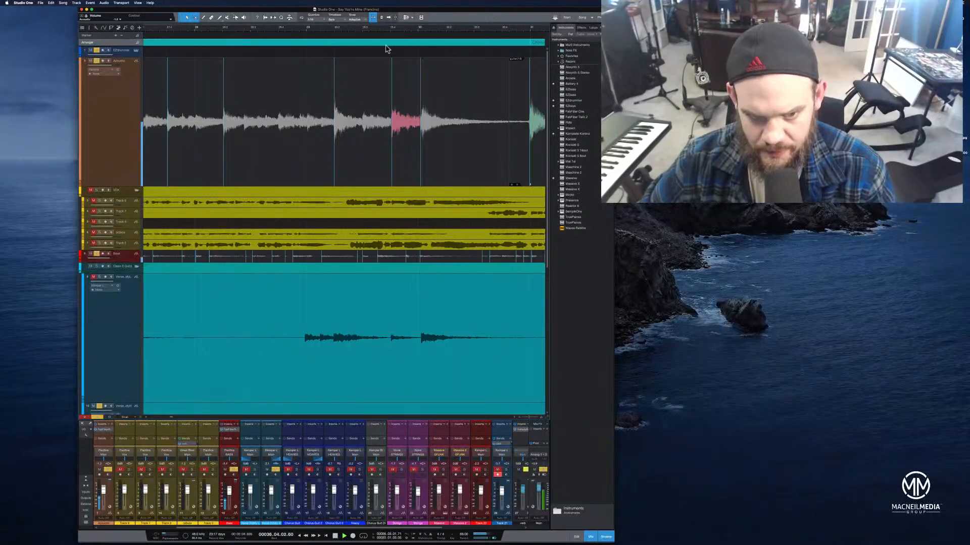
pyautogui.moveTo(375, 28); pyautogui.dragTo(435, 7)
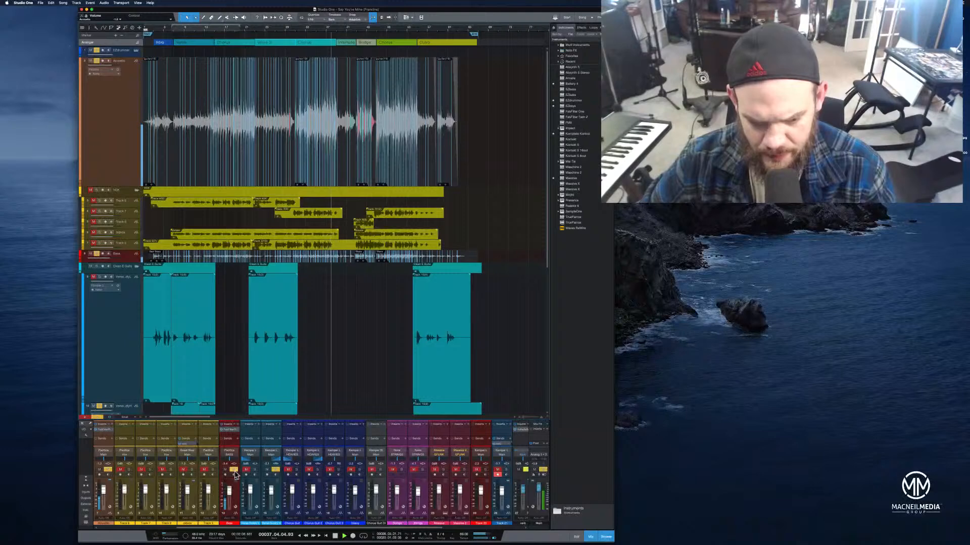
pyautogui.click(277, 470)
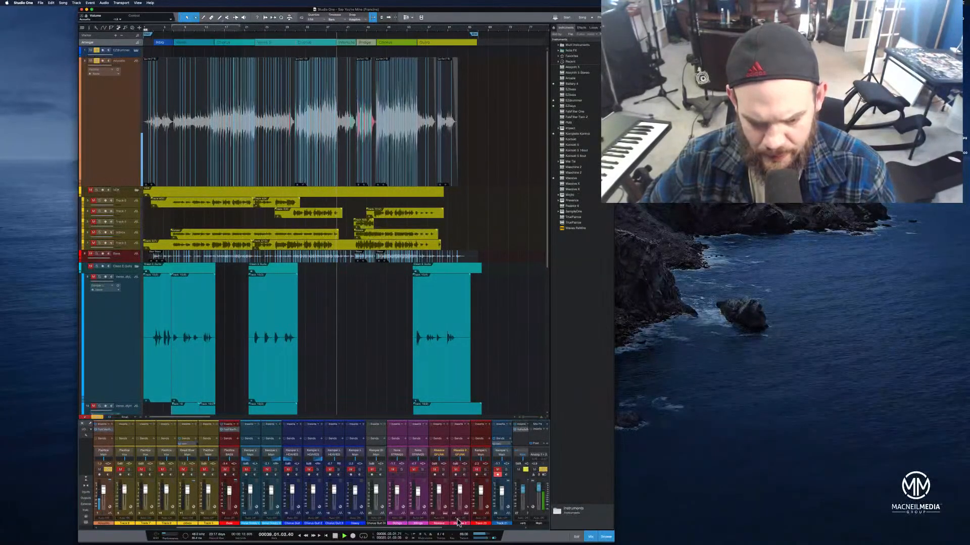
pyautogui.moveTo(411, 528); pyautogui.dragTo(297, 543)
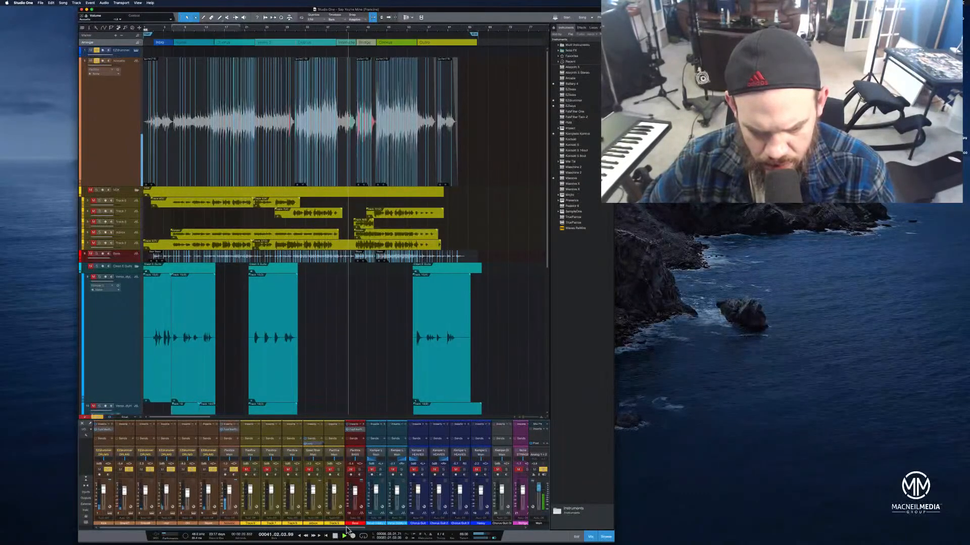
# Zoom into the bridge and chorus section and play it back while reviewing the mixer channels
pyautogui.hscroll(10, 404, 480)
pyautogui.click(417, 470)
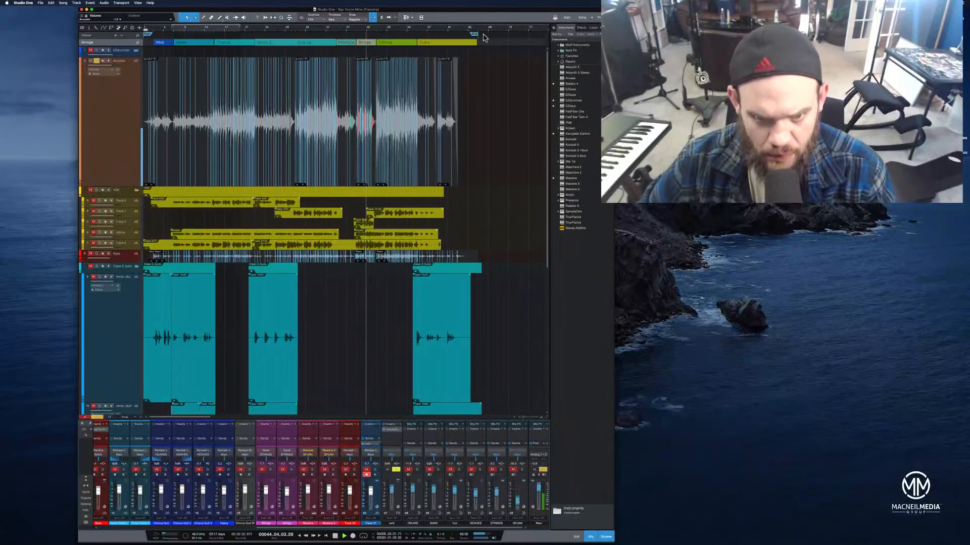
pyautogui.moveTo(388, 28); pyautogui.dragTo(487, 45)
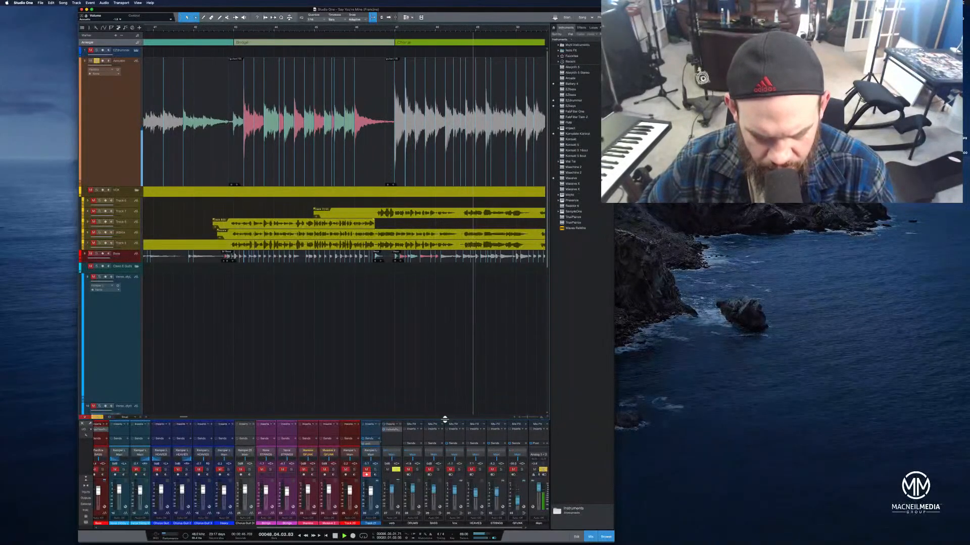
pyautogui.moveTo(474, 418); pyautogui.dragTo(480, 319)
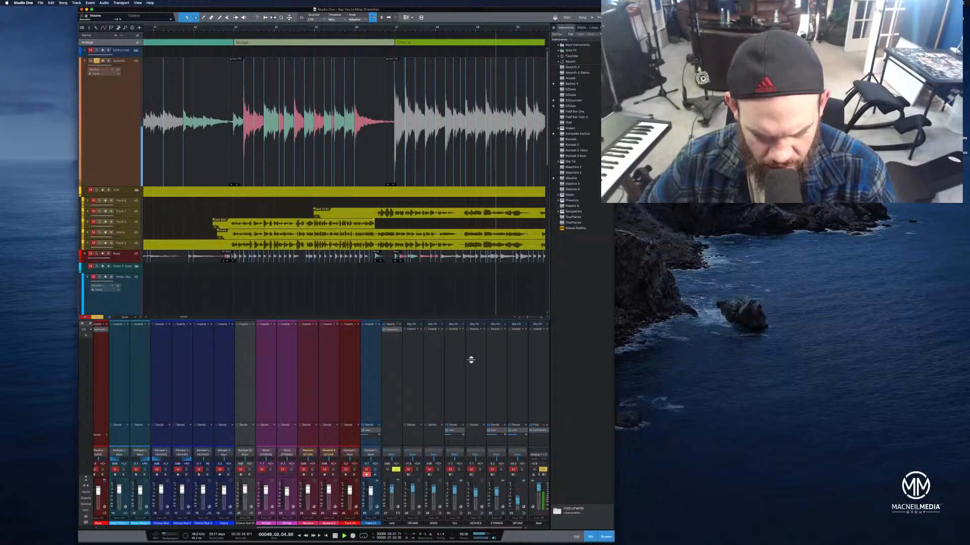
pyautogui.moveTo(462, 528); pyautogui.dragTo(324, 537)
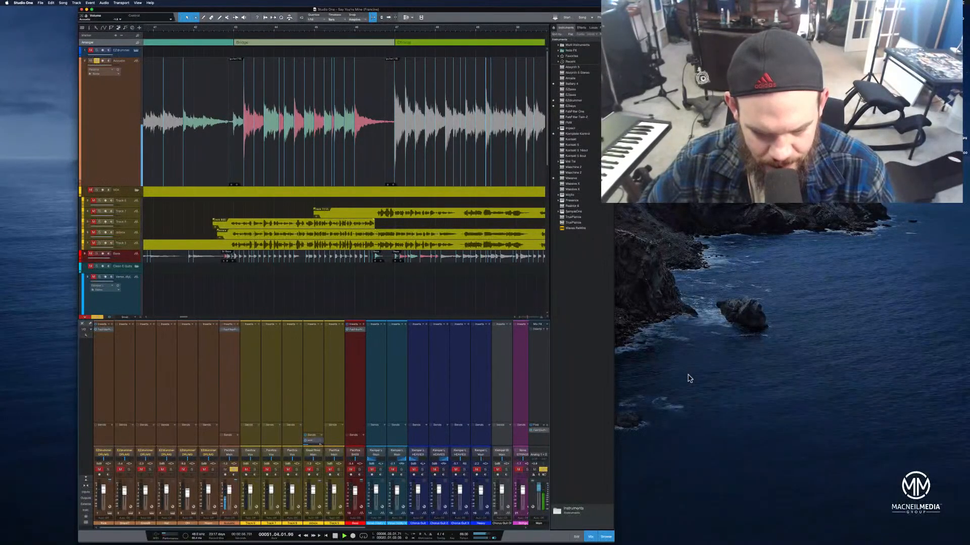
pyautogui.press('space')
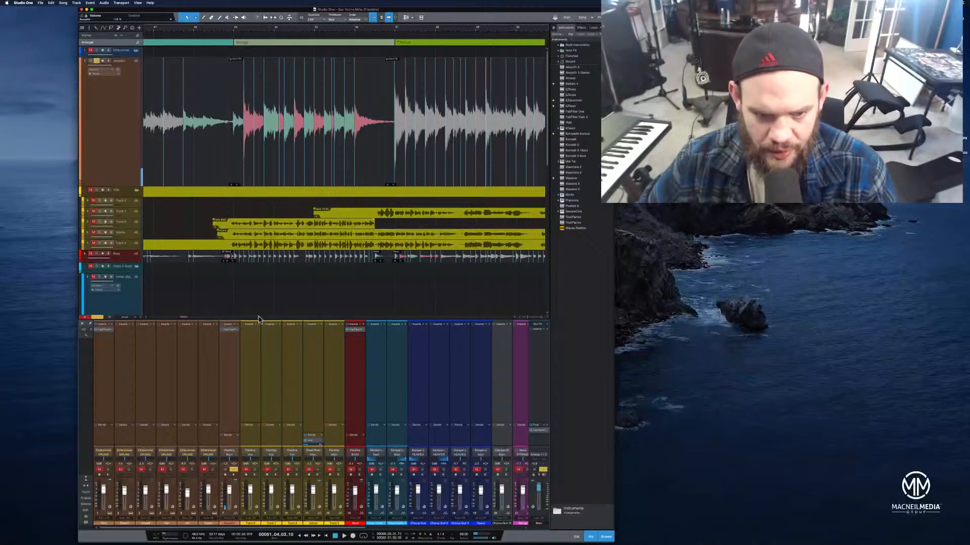
pyautogui.moveTo(352, 30); pyautogui.dragTo(429, 28)
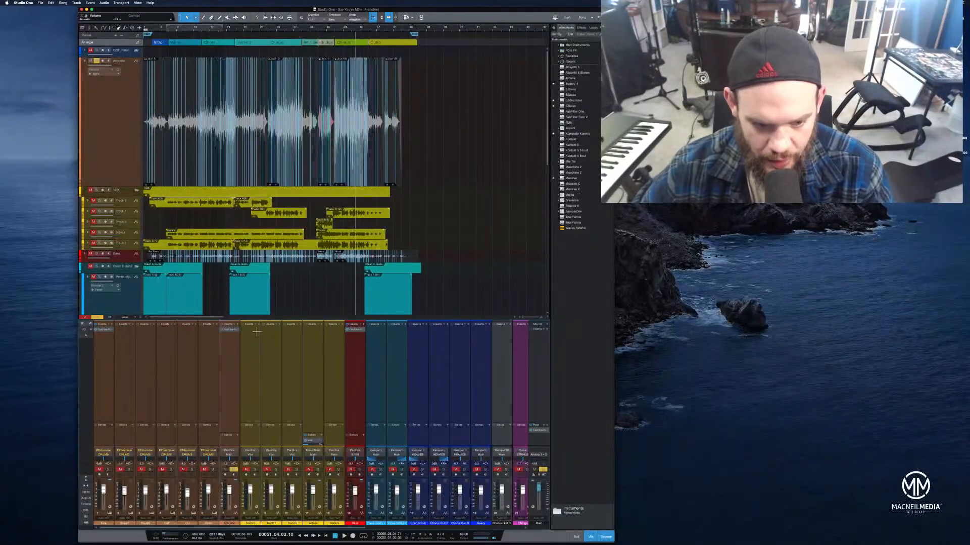
pyautogui.moveTo(271, 321); pyautogui.dragTo(305, 451)
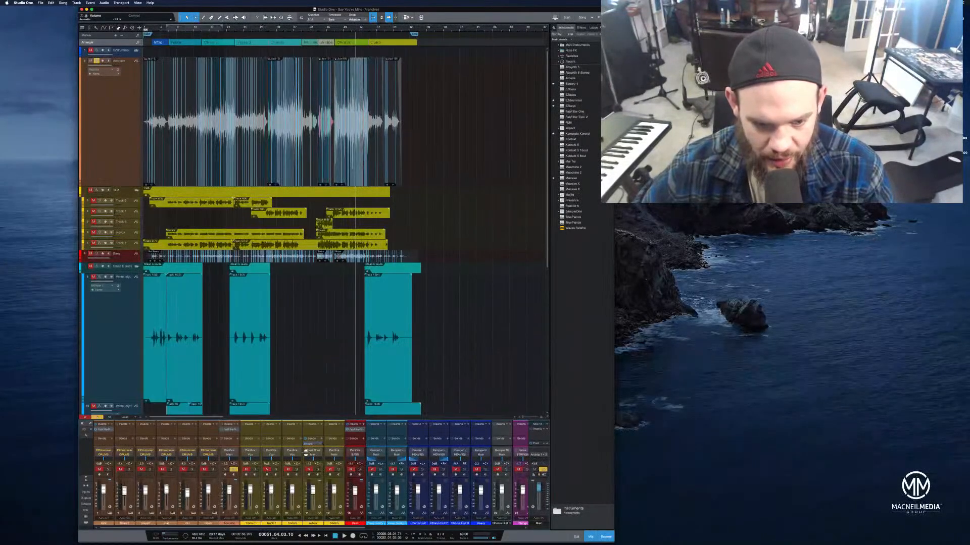
# Return to the song start and play back the acoustic guitar tracks
pyautogui.scroll(-5, 306, 358)
pyautogui.scroll(5, 305, 358)
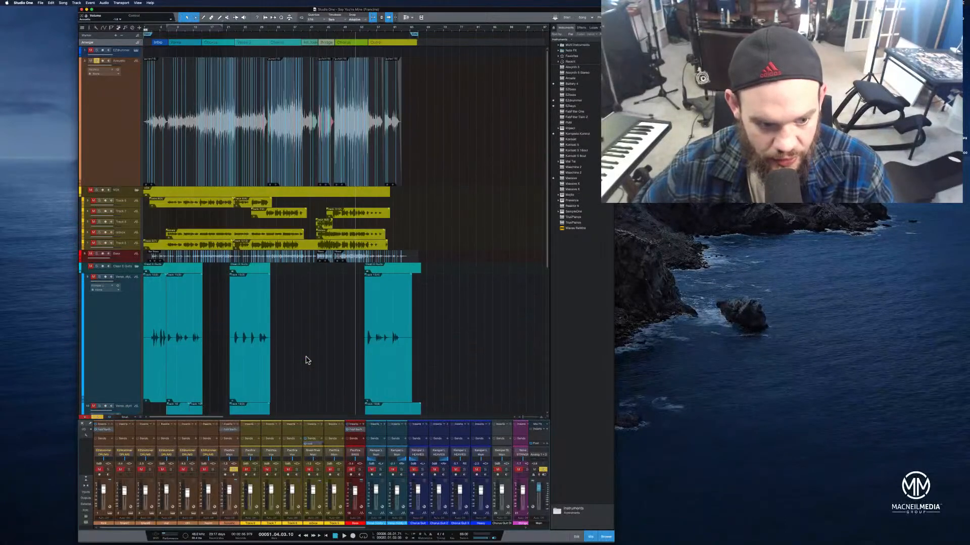
pyautogui.scroll(-4, 306, 359)
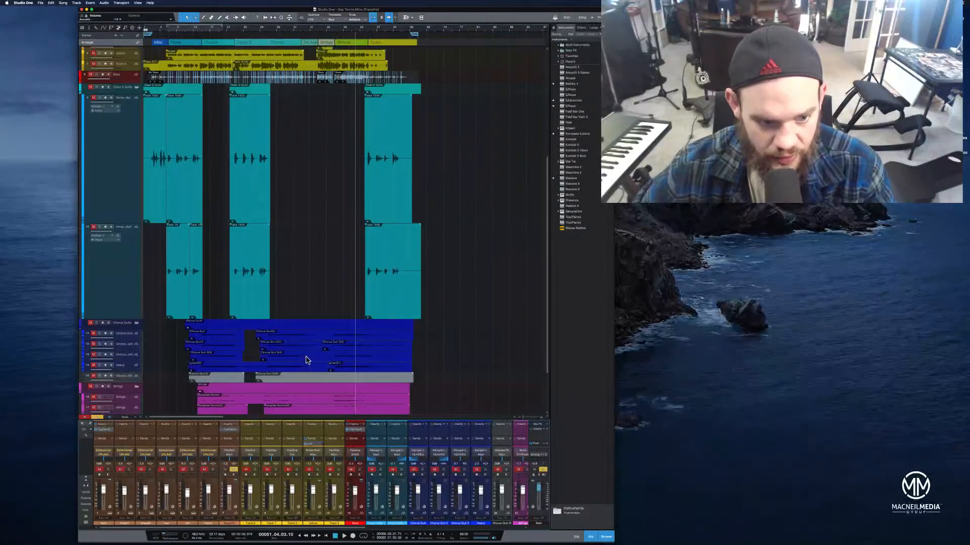
pyautogui.click(97, 87)
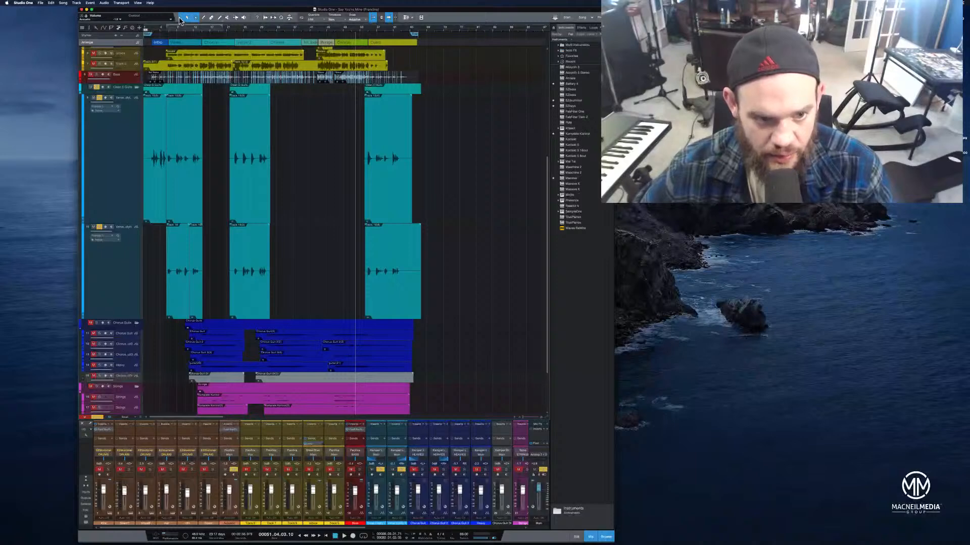
pyautogui.click(150, 28)
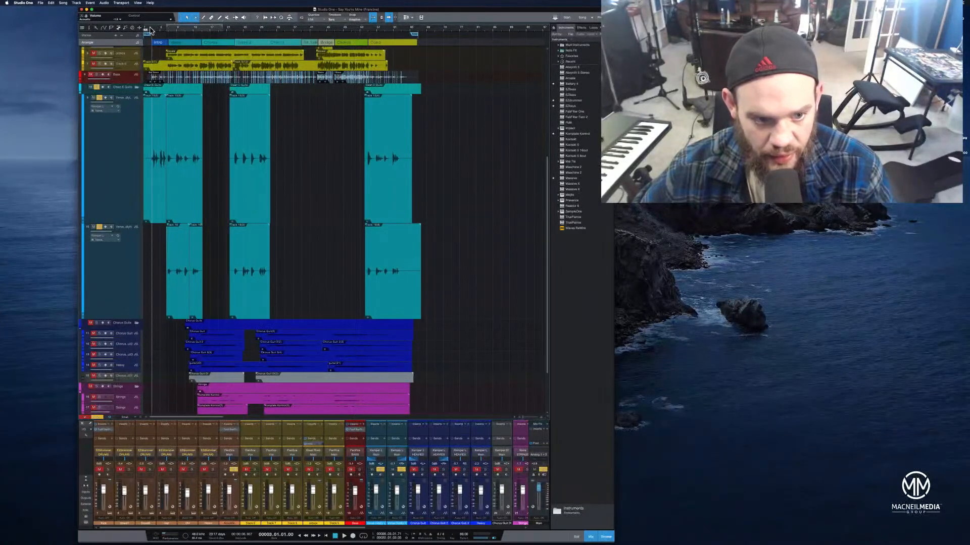
pyautogui.click(147, 29)
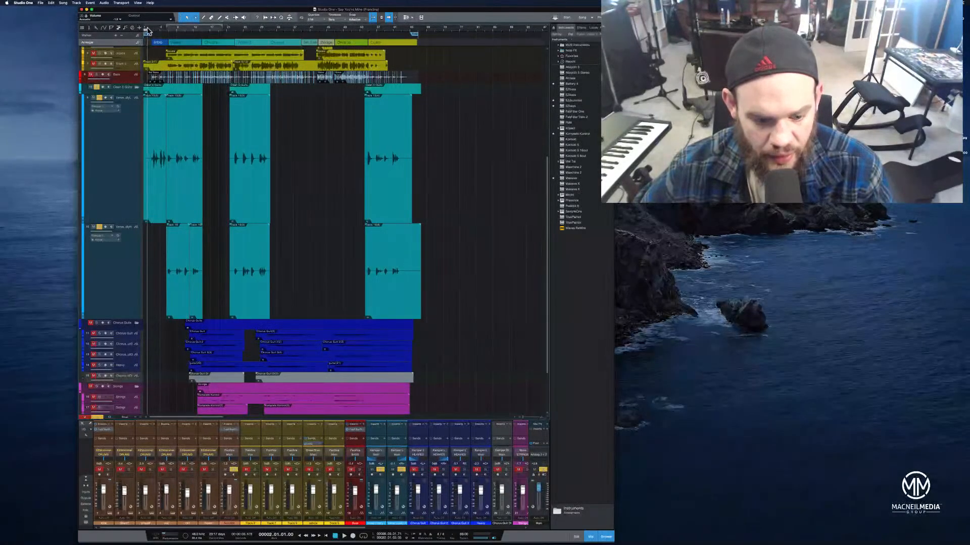
pyautogui.click(359, 470)
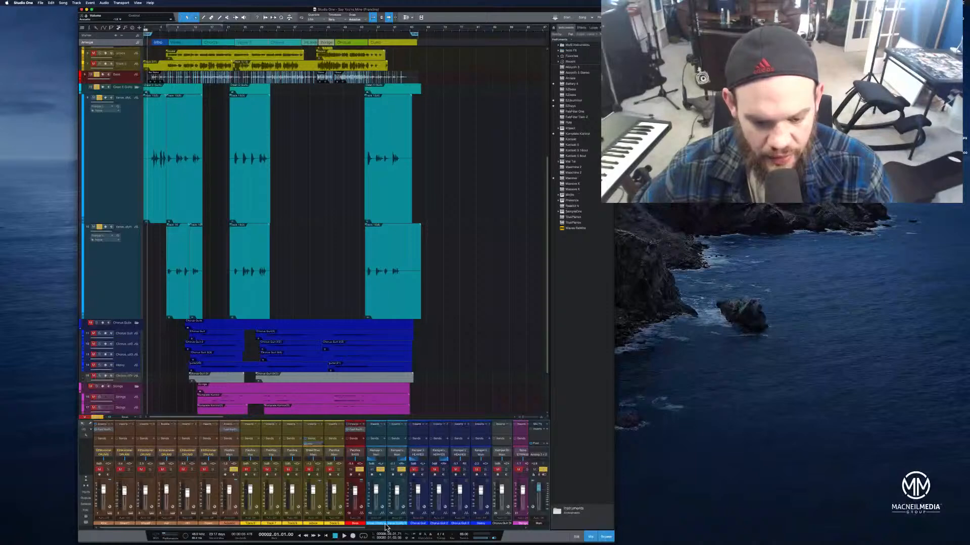
pyautogui.hscroll(5, 386, 527)
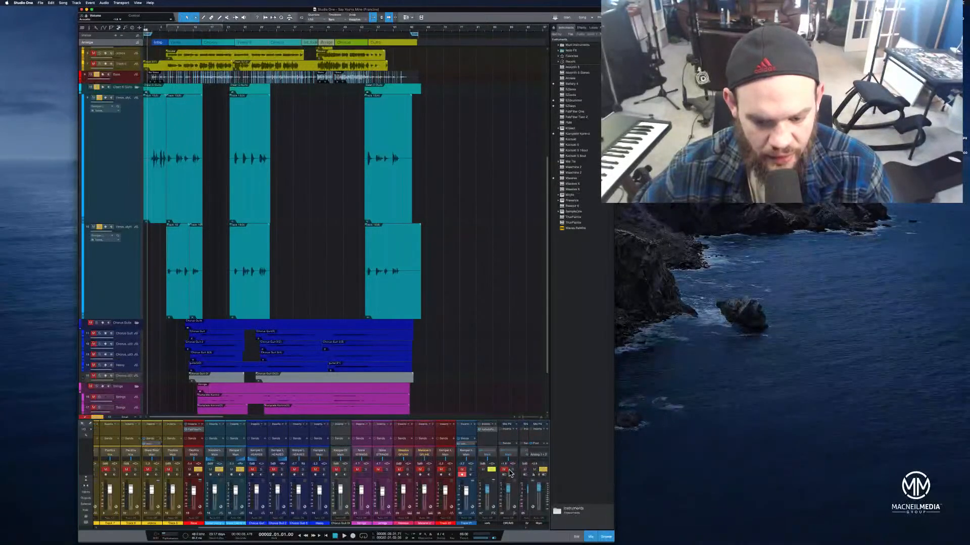
pyautogui.click(326, 537)
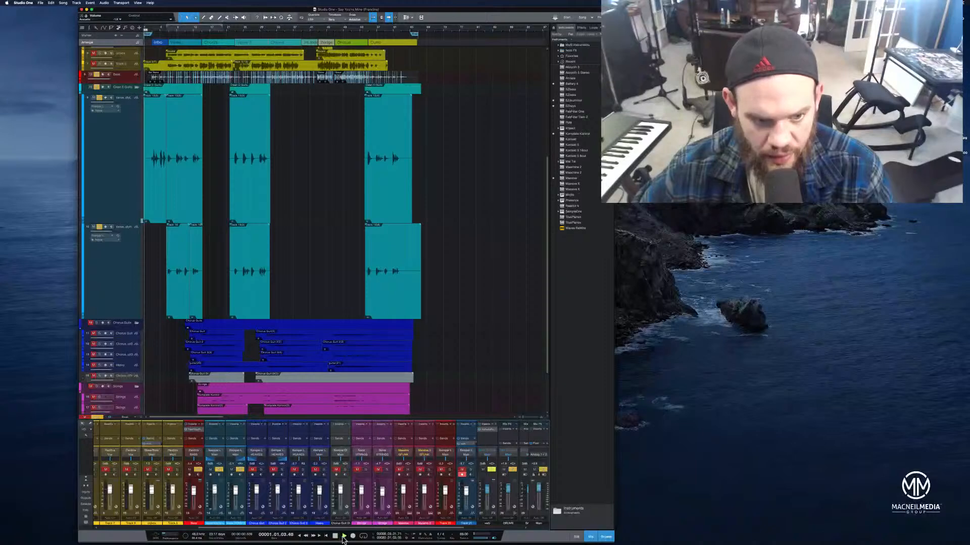
pyautogui.moveTo(216, 29); pyautogui.dragTo(283, 35)
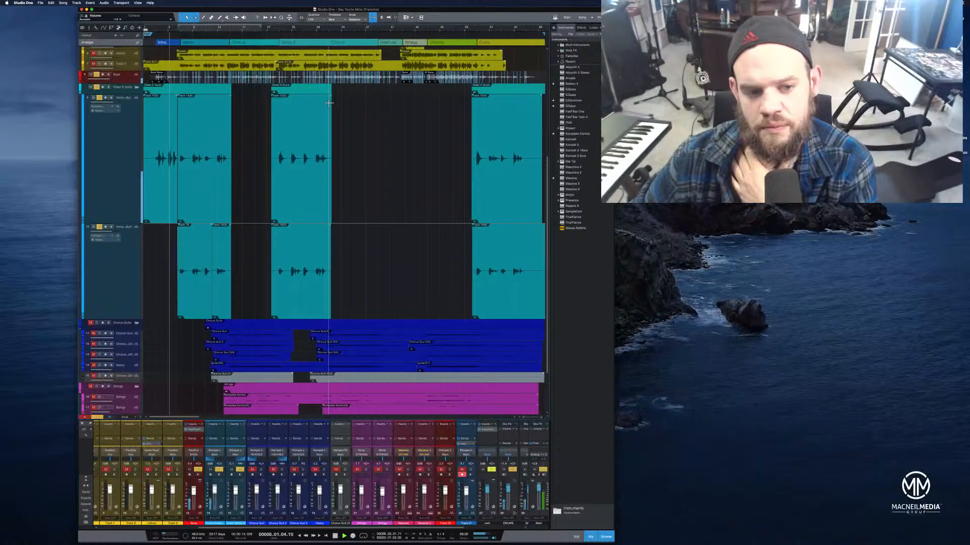
pyautogui.press('space')
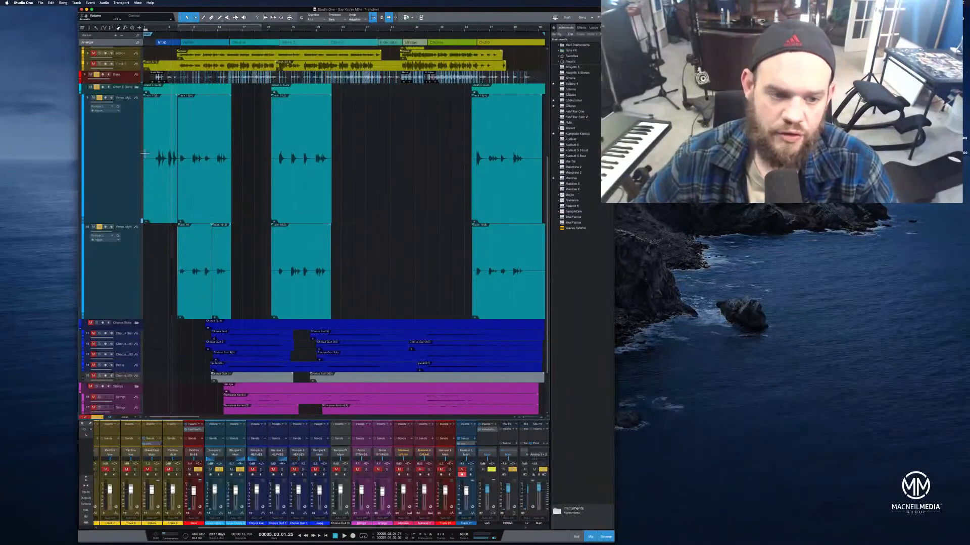
# Select both acoustic guitar tracks and add a bus for the selected channels
pyautogui.click(110, 168)
pyautogui.click(115, 270)
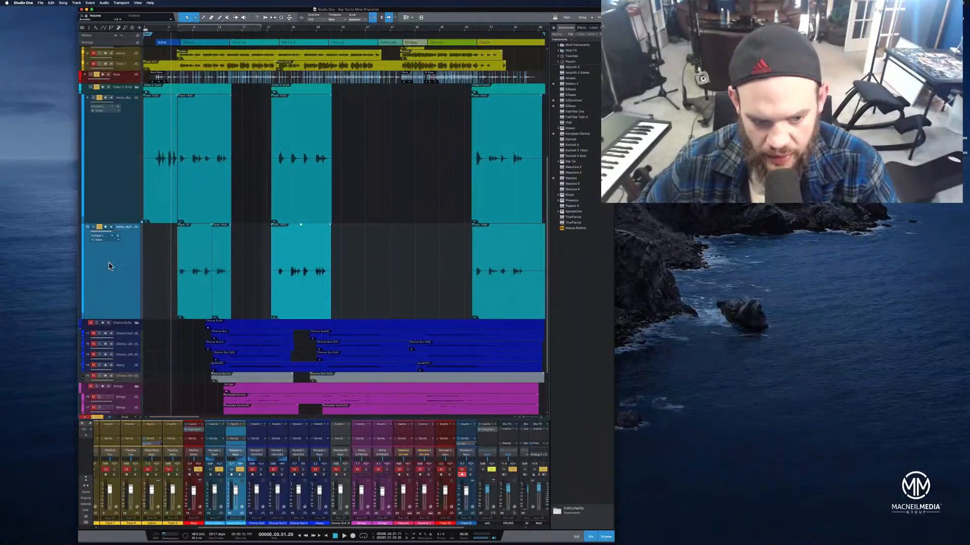
pyautogui.rightClick(107, 279)
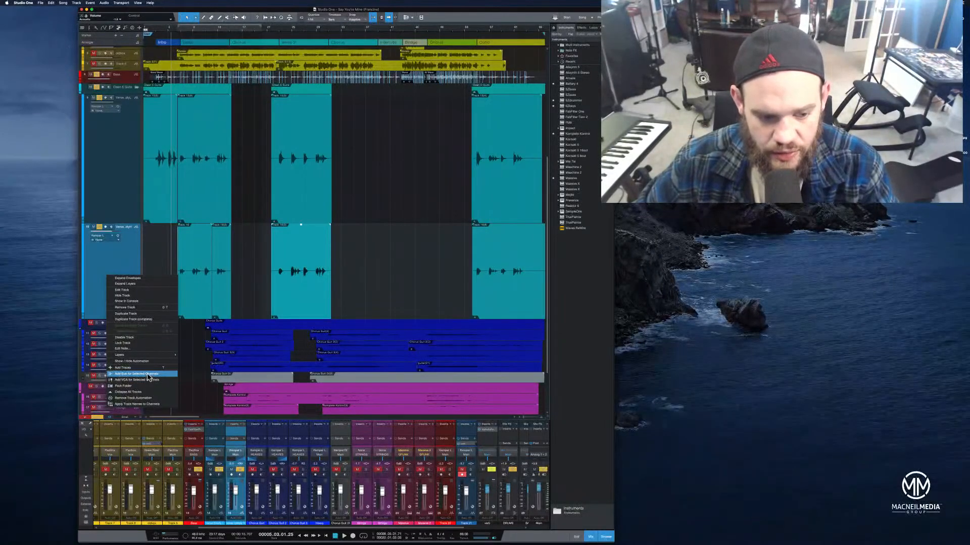
pyautogui.click(117, 215)
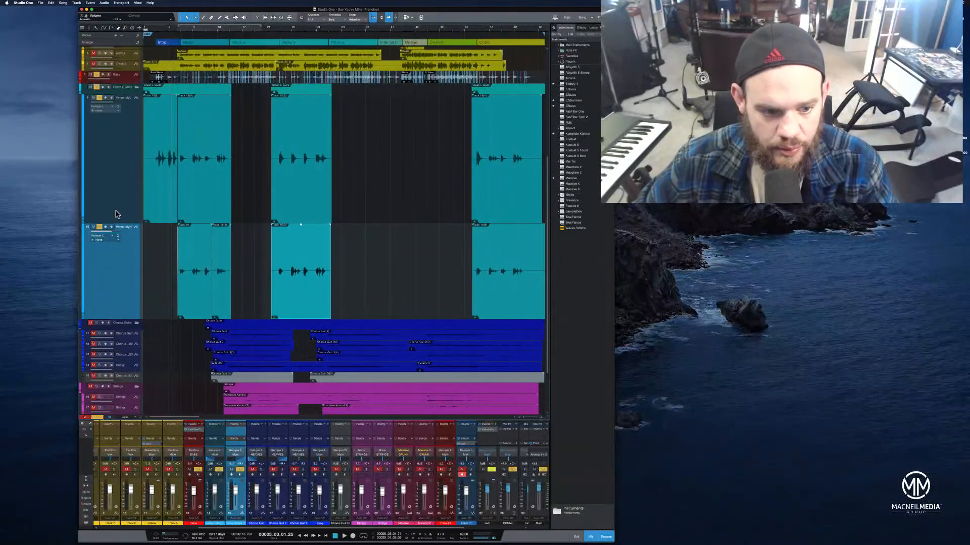
pyautogui.rightClick(121, 297)
pyautogui.click(147, 336)
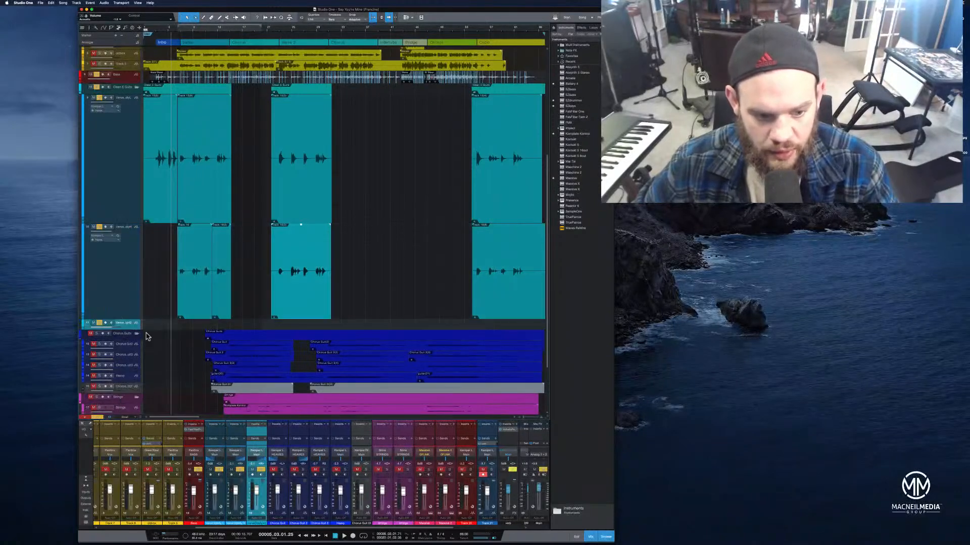
pyautogui.click(157, 213)
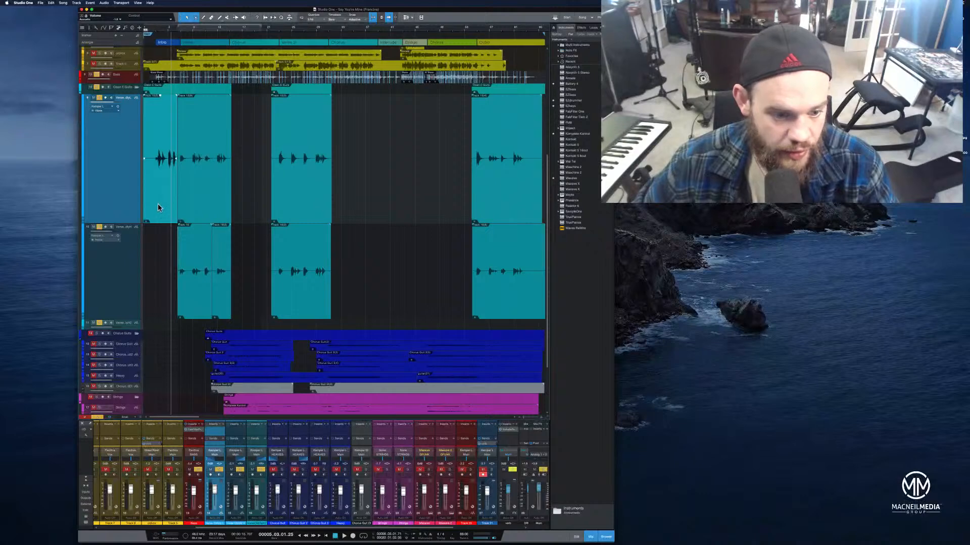
pyautogui.moveTo(141, 318); pyautogui.dragTo(149, 324)
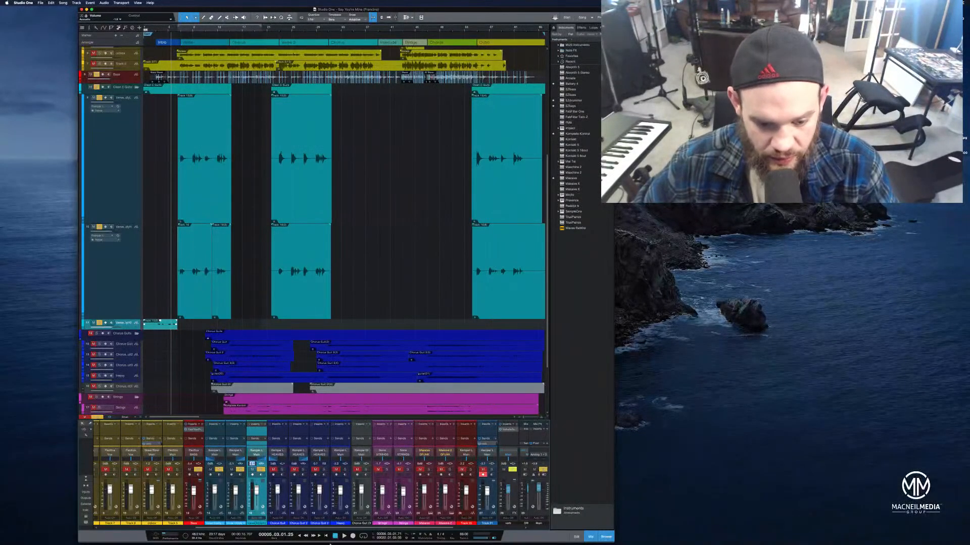
# Play from the song start and slightly adjust the new acoustic bus channel's pan
pyautogui.click(155, 29)
pyautogui.press('space')
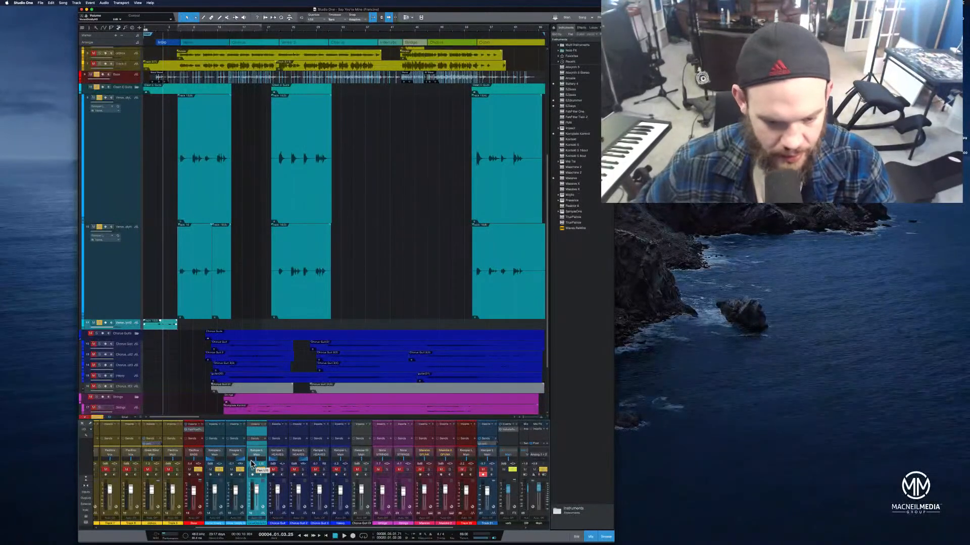
pyautogui.moveTo(256, 462); pyautogui.dragTo(259, 462)
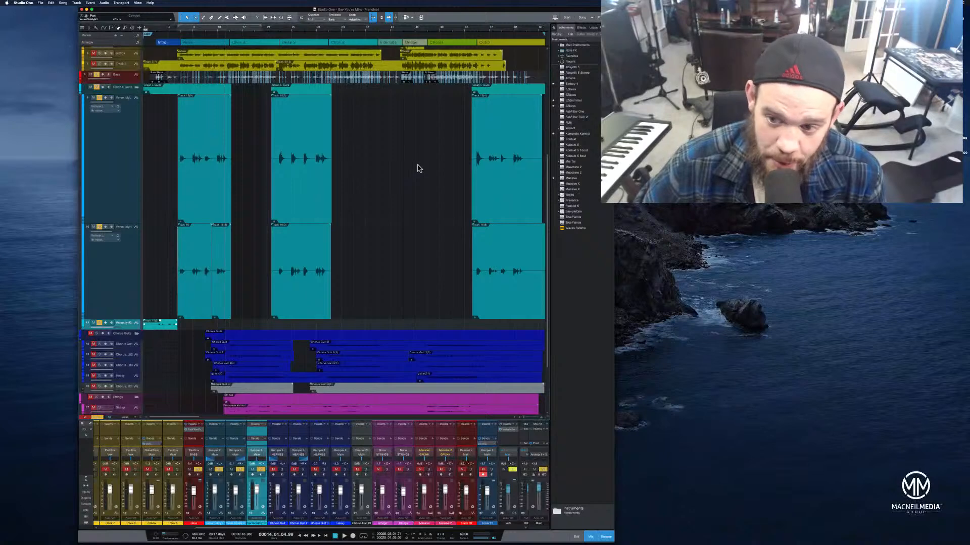
# Enlarge the strings tracks and play back the section where the strings enter
pyautogui.scroll(-5, 204, 368)
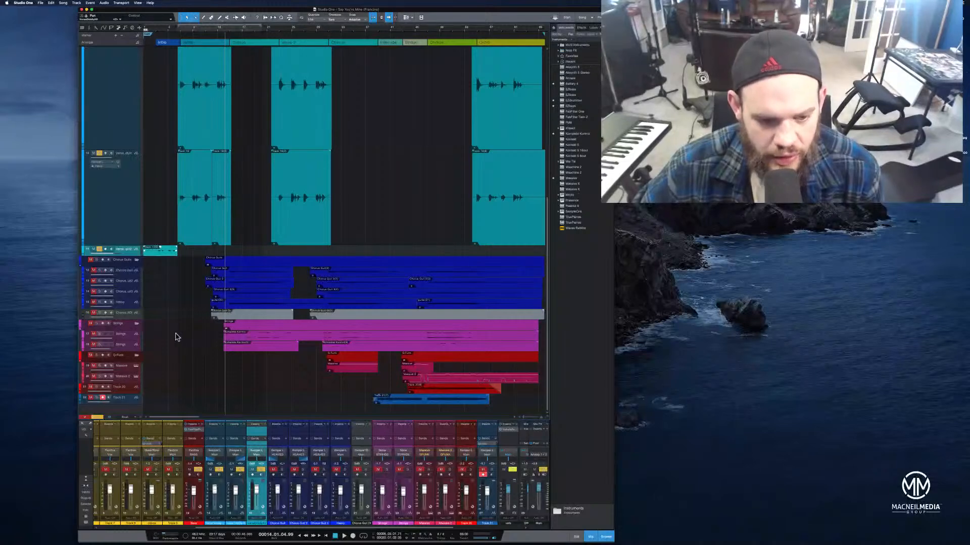
pyautogui.click(98, 325)
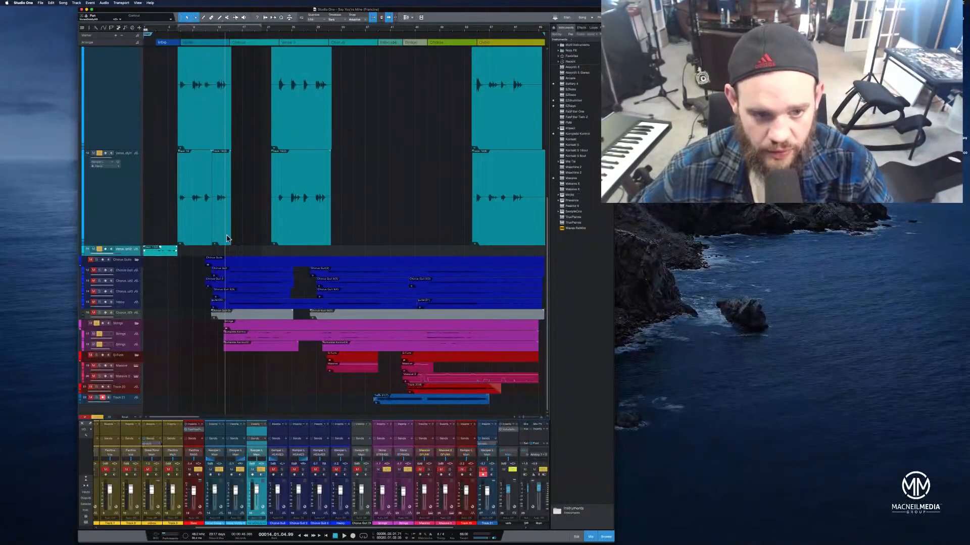
pyautogui.click(214, 31)
pyautogui.moveTo(222, 29)
pyautogui.mouseDown()
pyautogui.moveTo(214, 34)
pyautogui.moveTo(221, 28)
pyautogui.mouseUp()
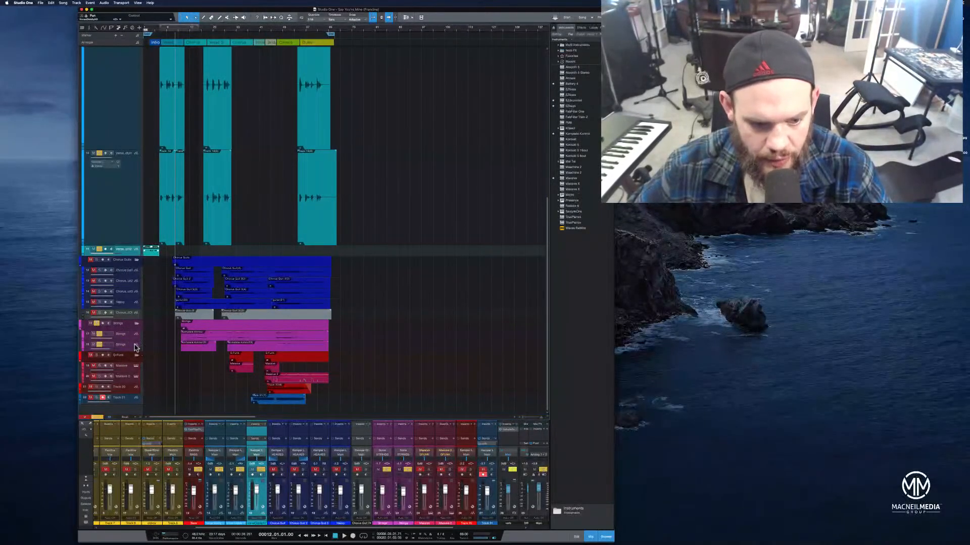
pyautogui.moveTo(134, 340); pyautogui.dragTo(154, 407)
pyautogui.scroll(-1, 134, 366)
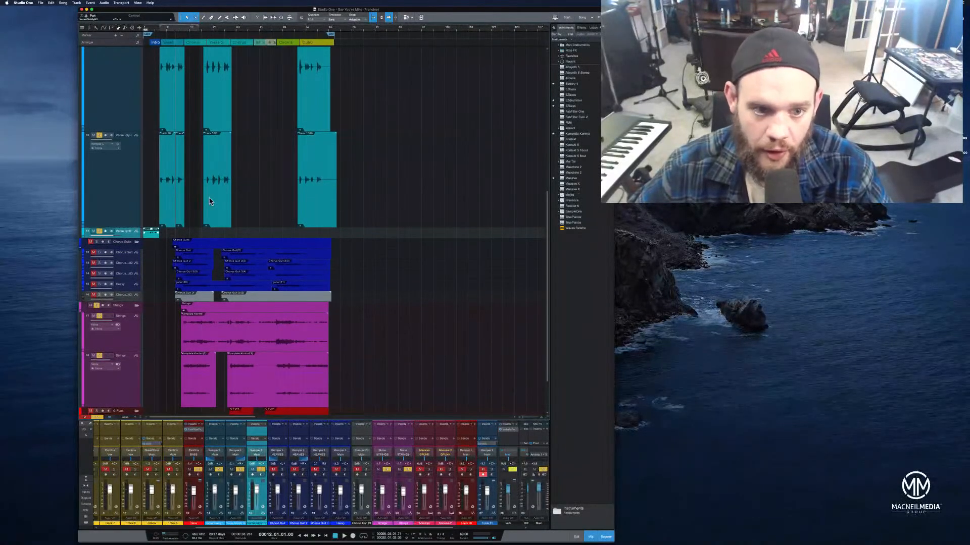
pyautogui.moveTo(188, 35); pyautogui.dragTo(228, 39)
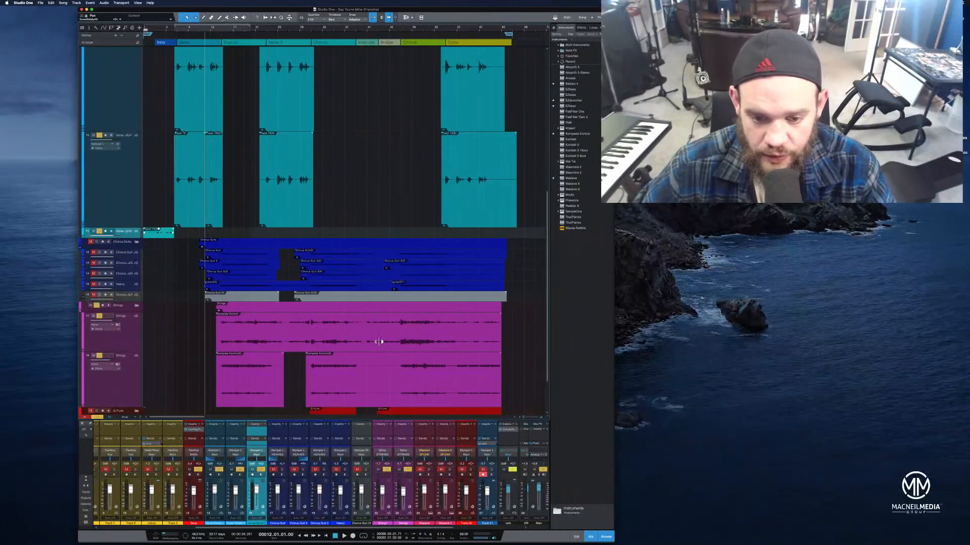
pyautogui.rightClick(123, 347)
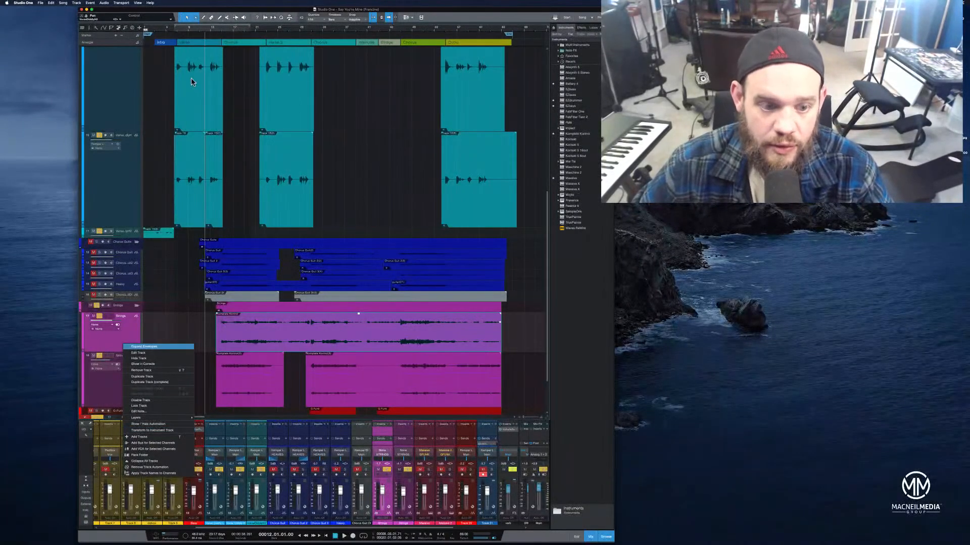
pyautogui.click(206, 30)
pyautogui.press('space')
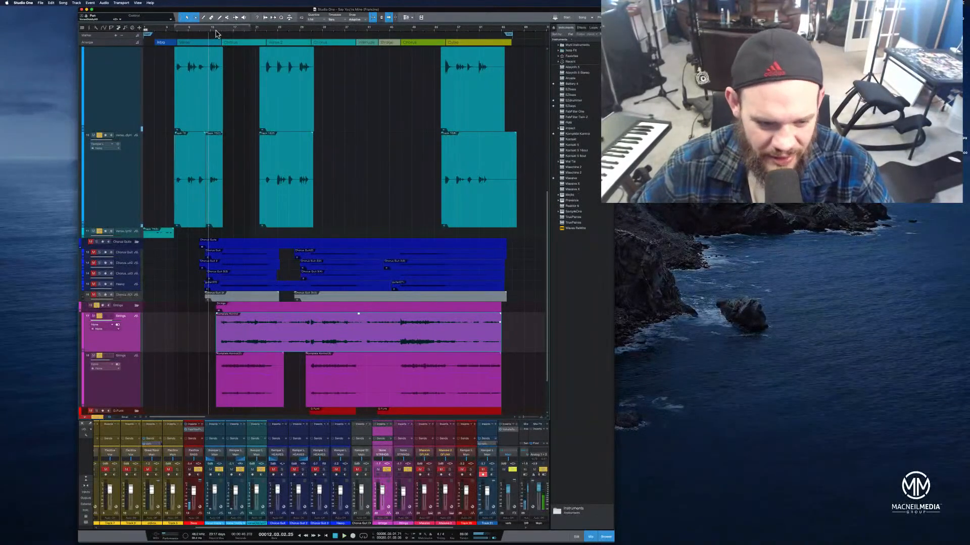
# Transform the upper strings track into an instrument track
pyautogui.click(127, 391)
pyautogui.rightClick(130, 345)
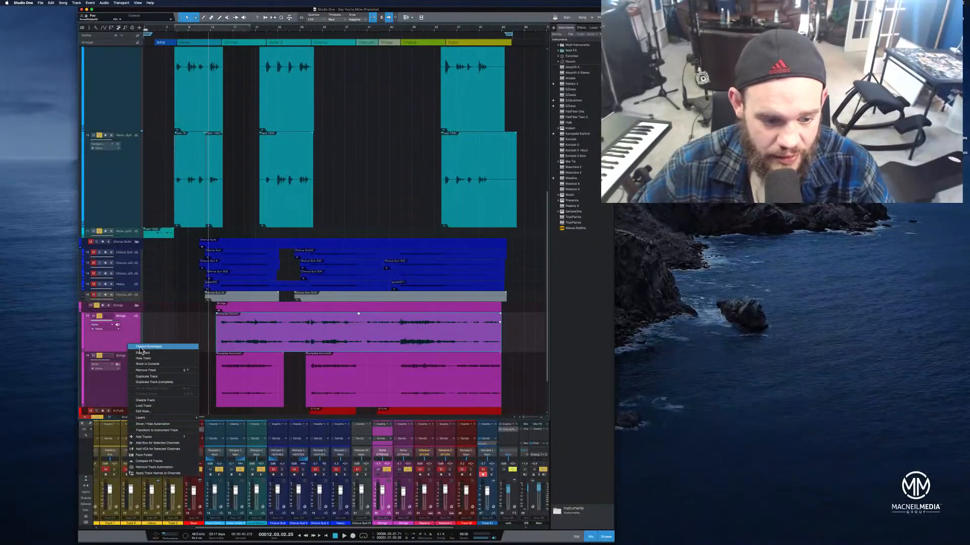
pyautogui.click(165, 432)
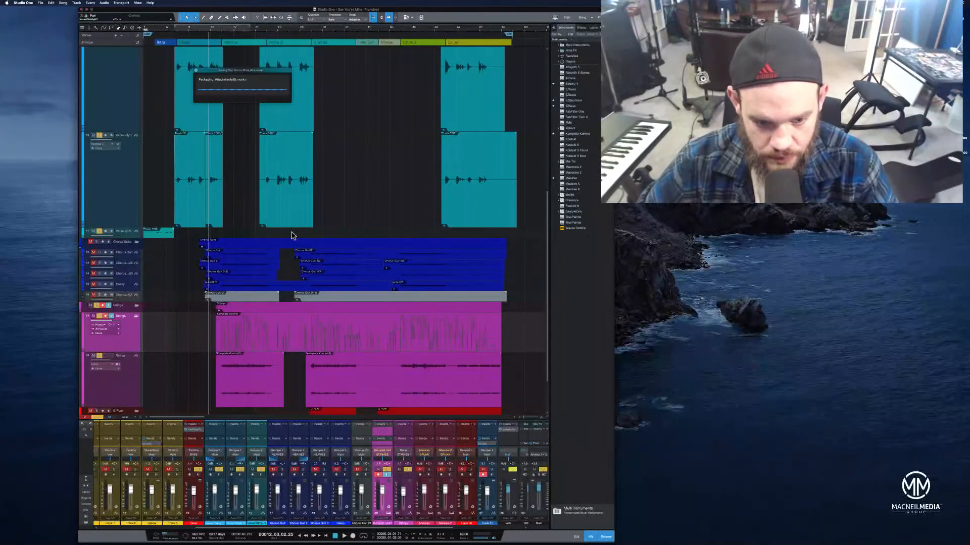
# Transform the lower strings track into an instrument track
pyautogui.rightClick(132, 396)
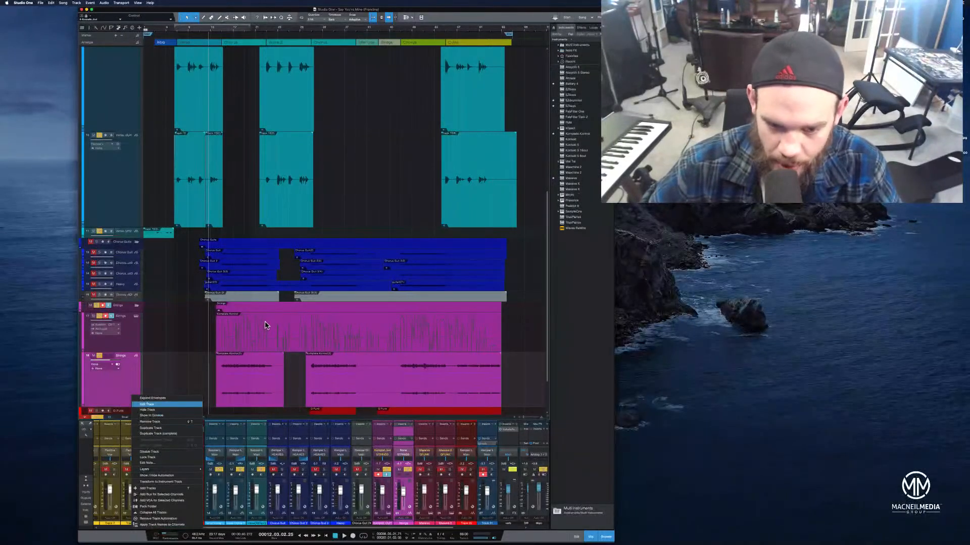
pyautogui.click(408, 343)
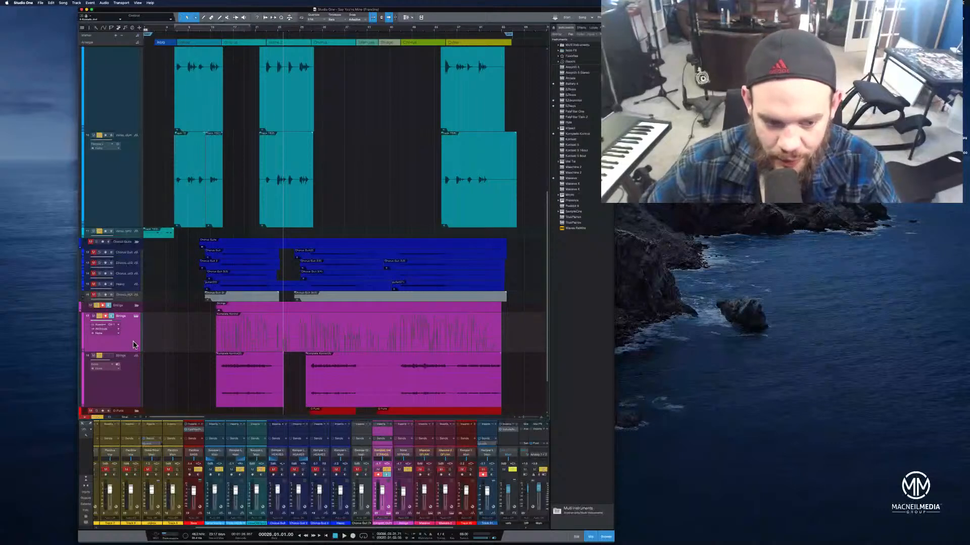
pyautogui.moveTo(145, 353)
pyautogui.mouseDown()
pyautogui.moveTo(146, 406)
pyautogui.moveTo(146, 346)
pyautogui.mouseUp()
pyautogui.click(128, 385)
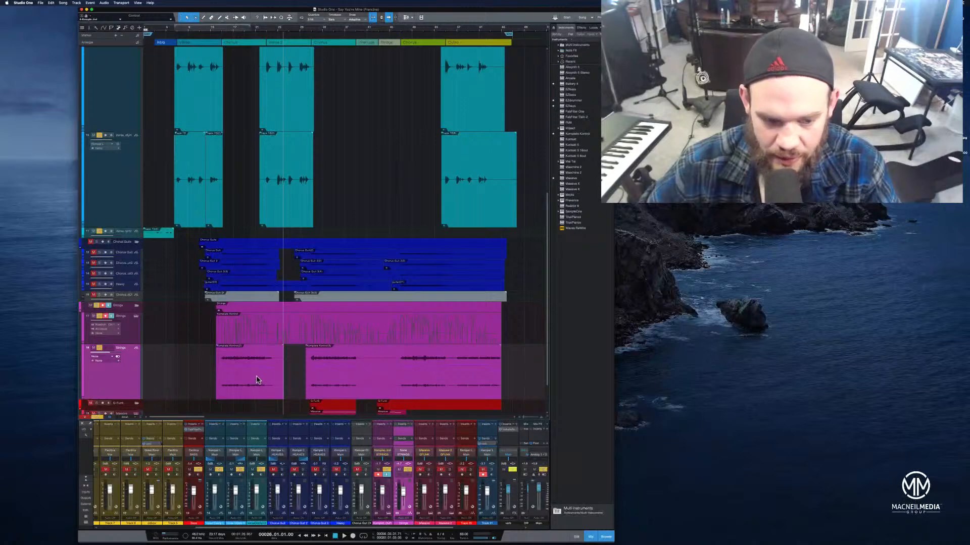
pyautogui.rightClick(117, 382)
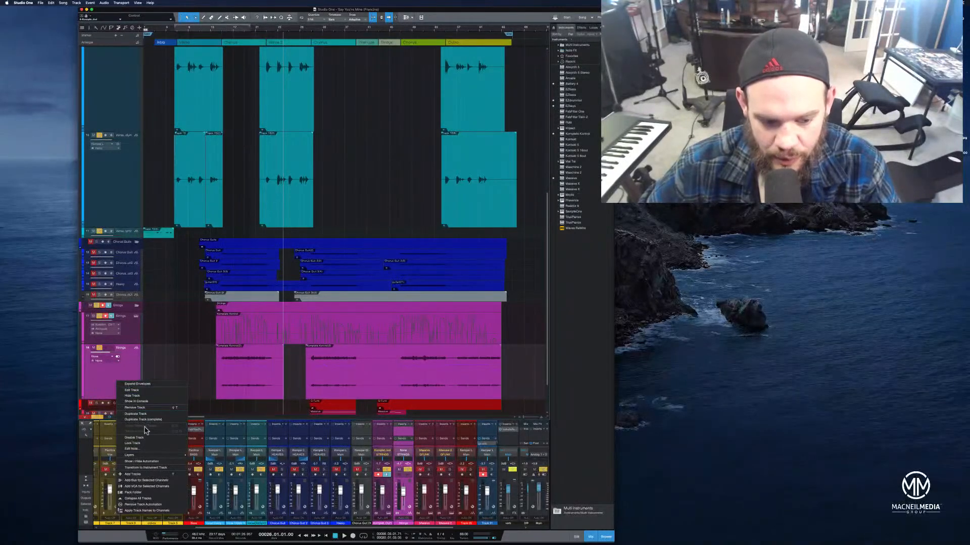
pyautogui.click(160, 467)
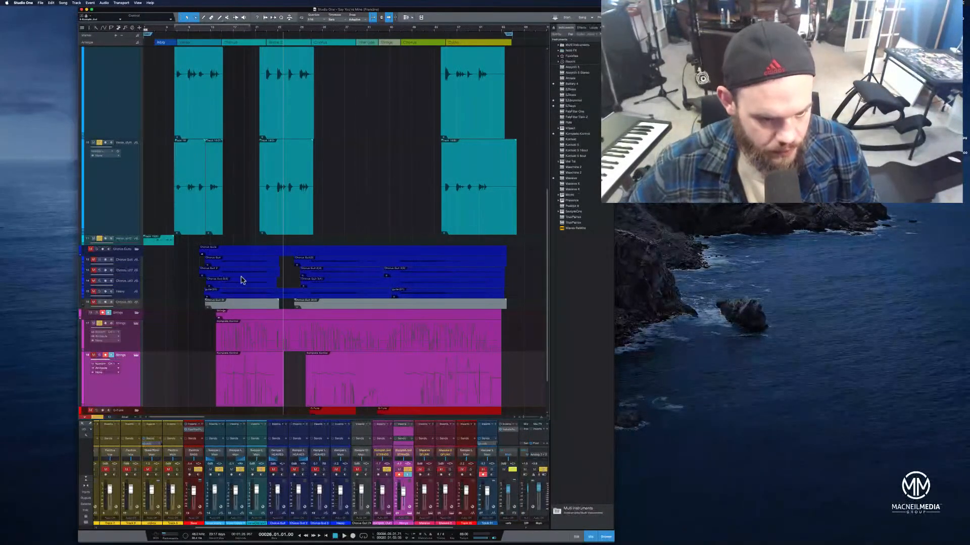
# Play back the intro section with both converted strings tracks
pyautogui.scroll(-4, 231, 321)
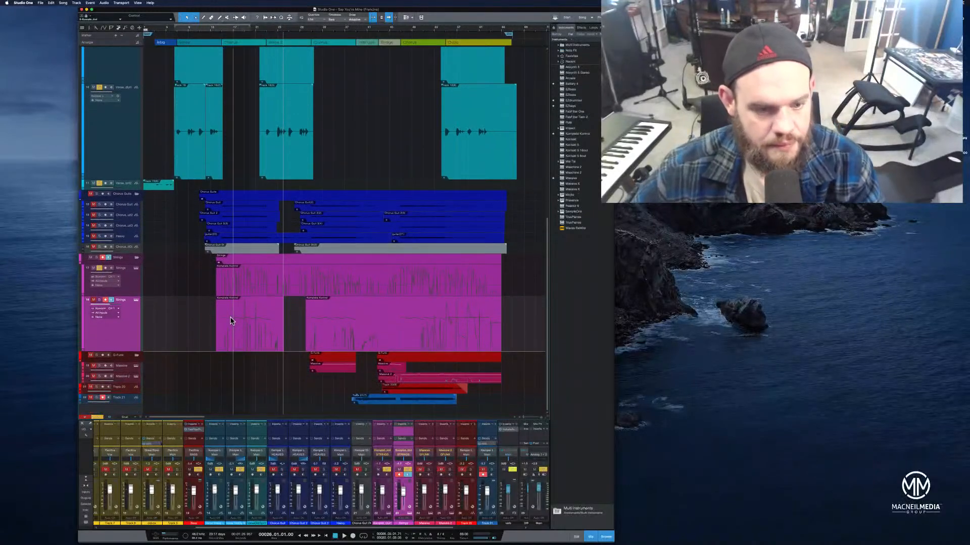
pyautogui.click(96, 302)
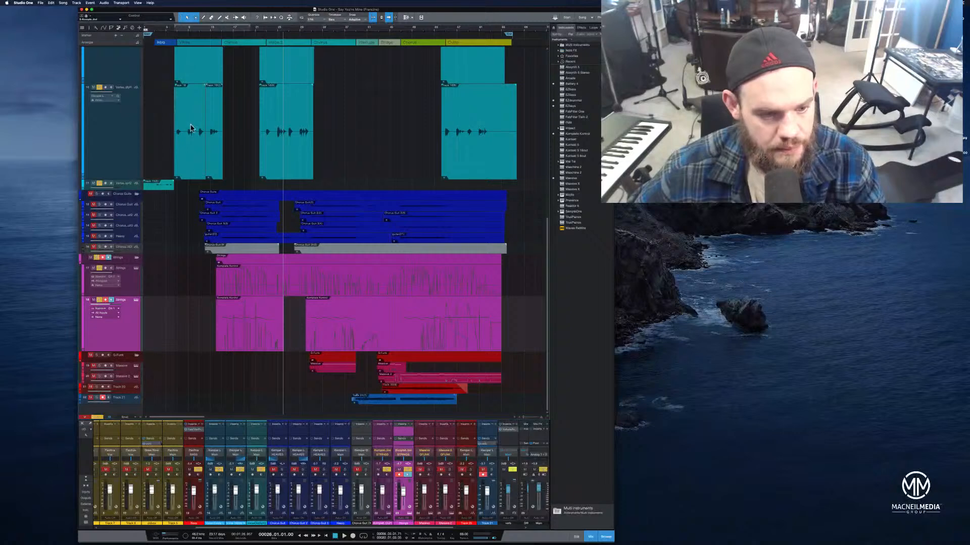
pyautogui.click(216, 30)
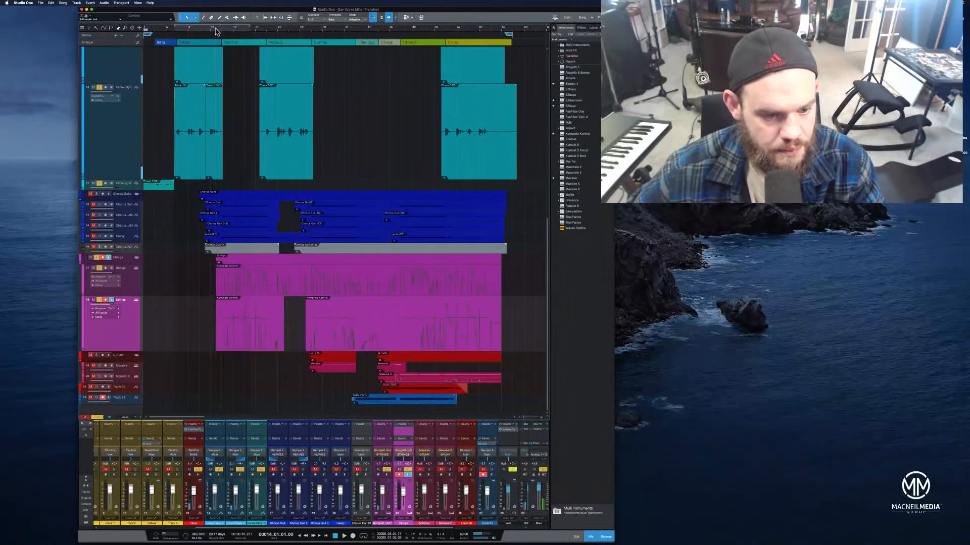
pyautogui.click(100, 301)
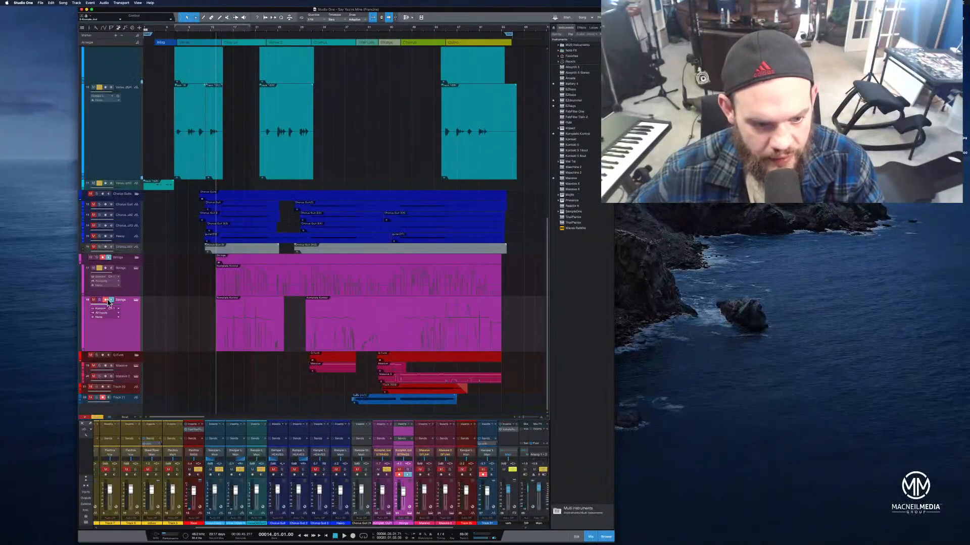
pyautogui.press('space')
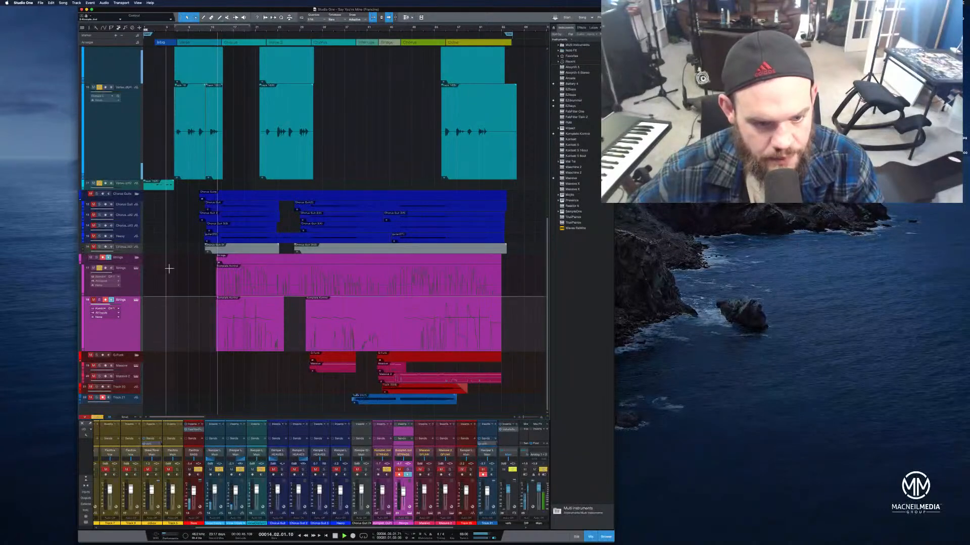
# Open the upper strings part in the piano roll editor, enlarge the editor and velocity lane, and audition the strings' entry
pyautogui.doubleClick(268, 288)
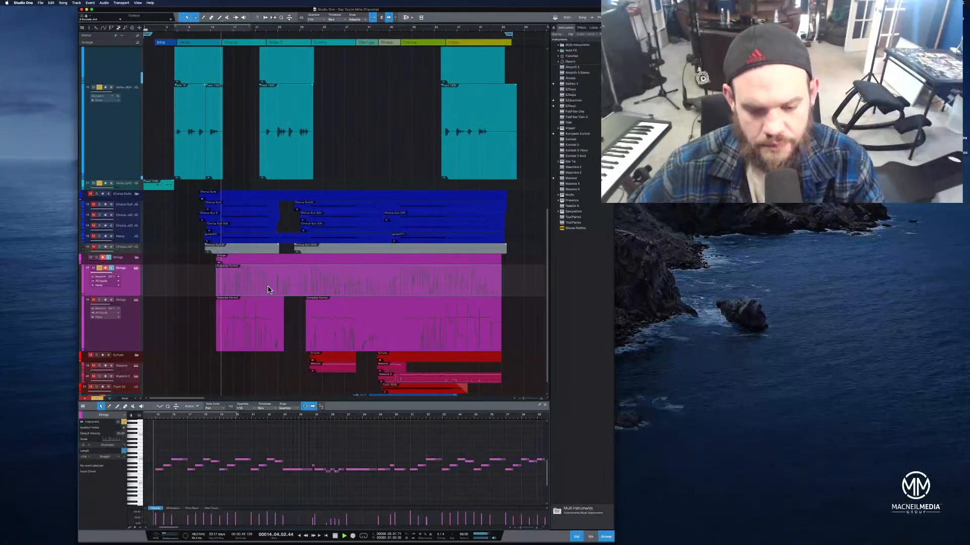
pyautogui.click(591, 537)
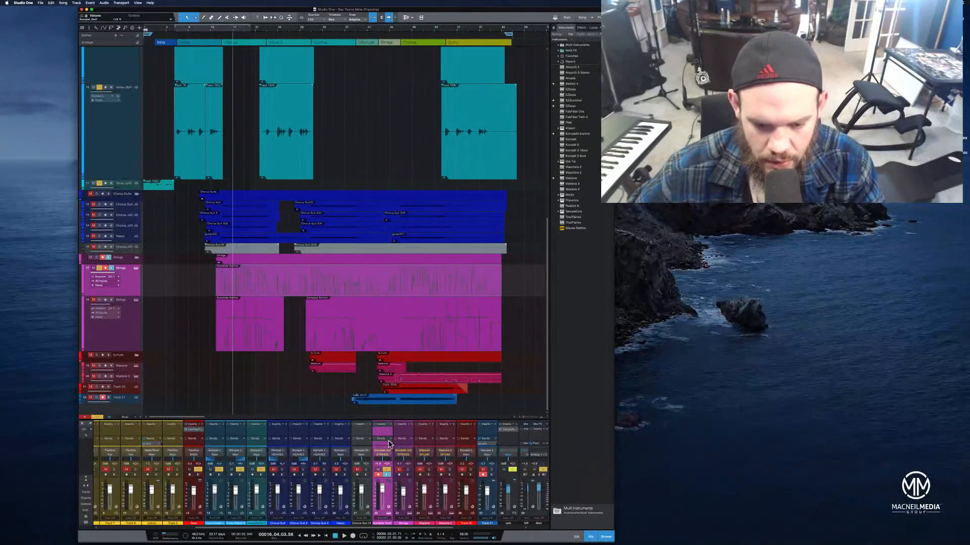
pyautogui.click(214, 31)
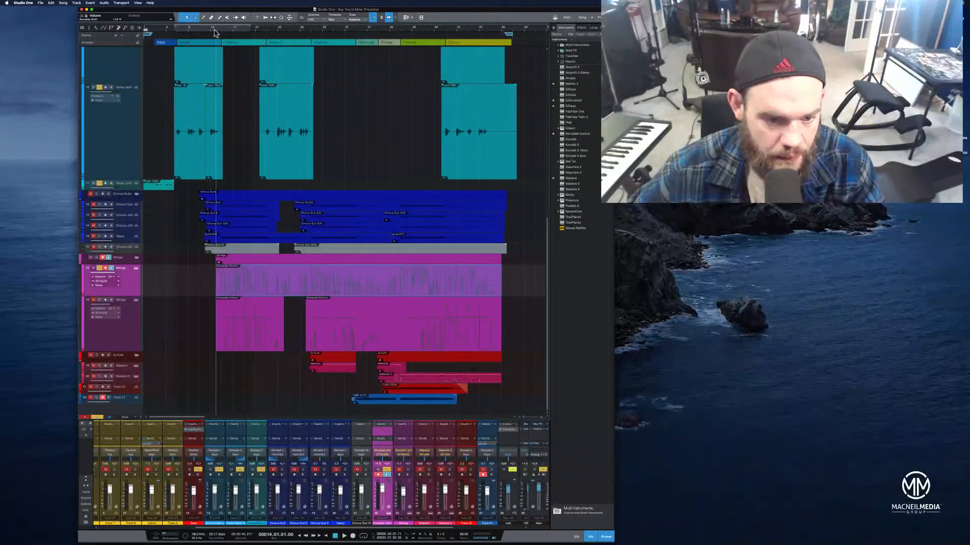
pyautogui.doubleClick(264, 287)
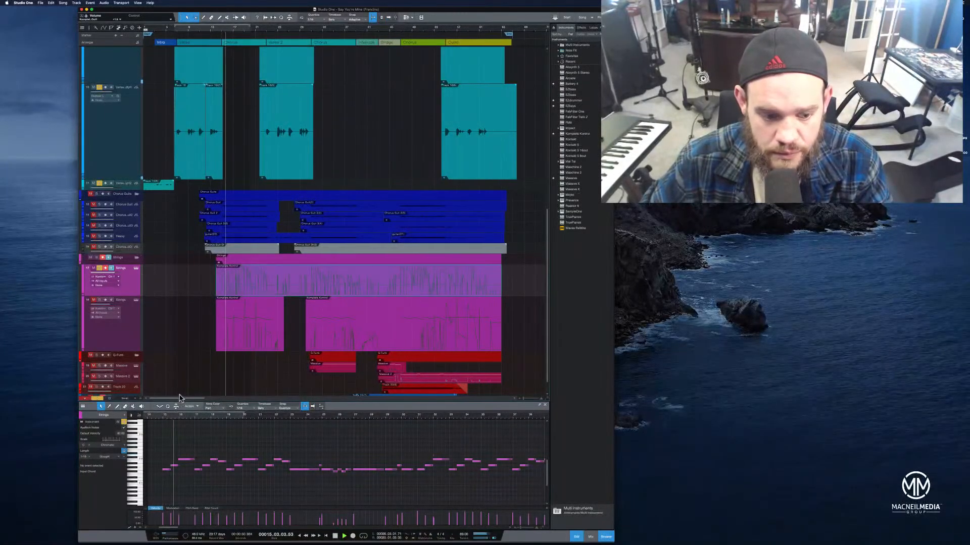
pyautogui.moveTo(184, 404); pyautogui.dragTo(201, 312)
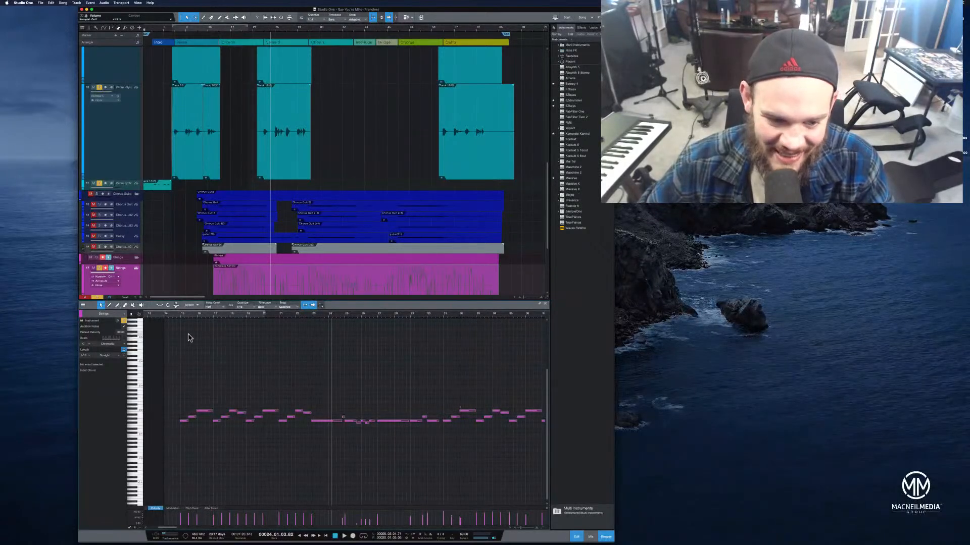
pyautogui.click(177, 315)
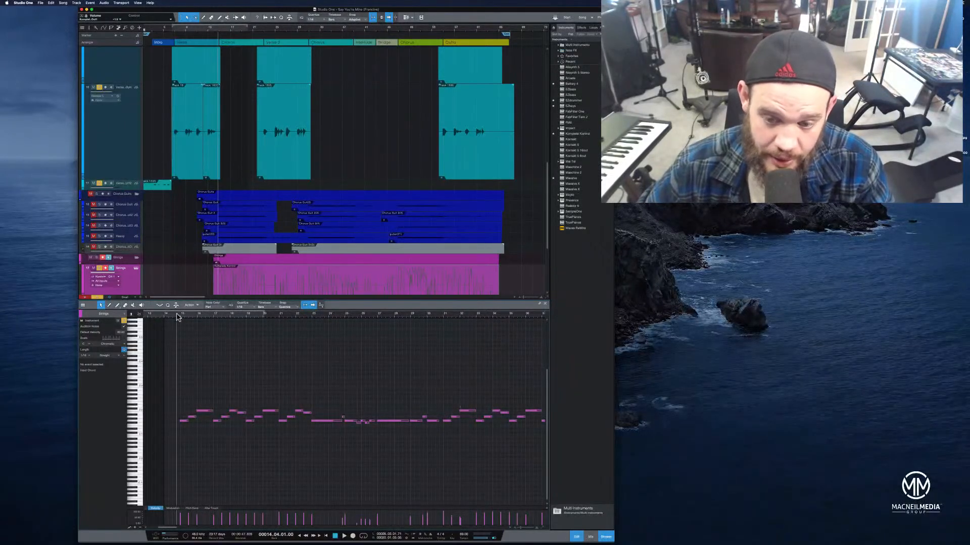
pyautogui.press('space')
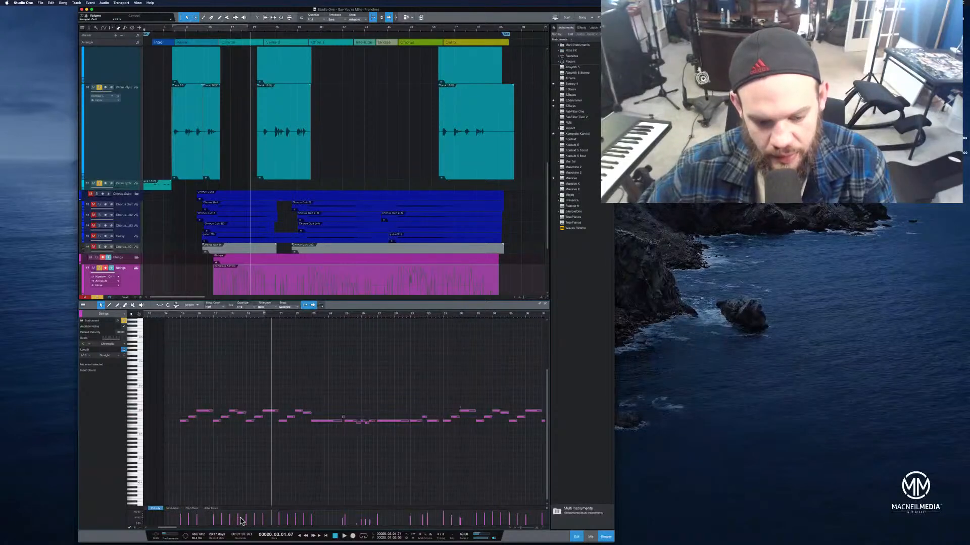
pyautogui.click(166, 314)
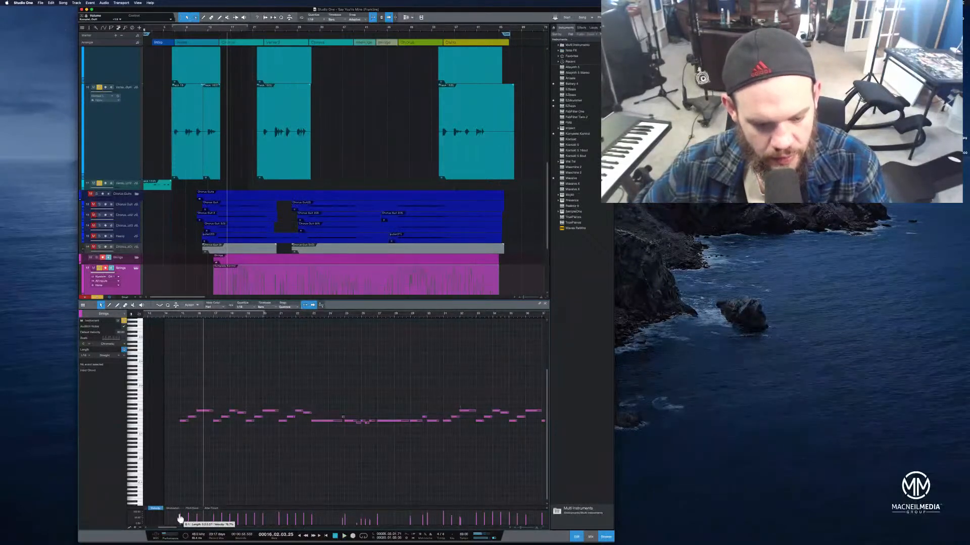
pyautogui.click(168, 315)
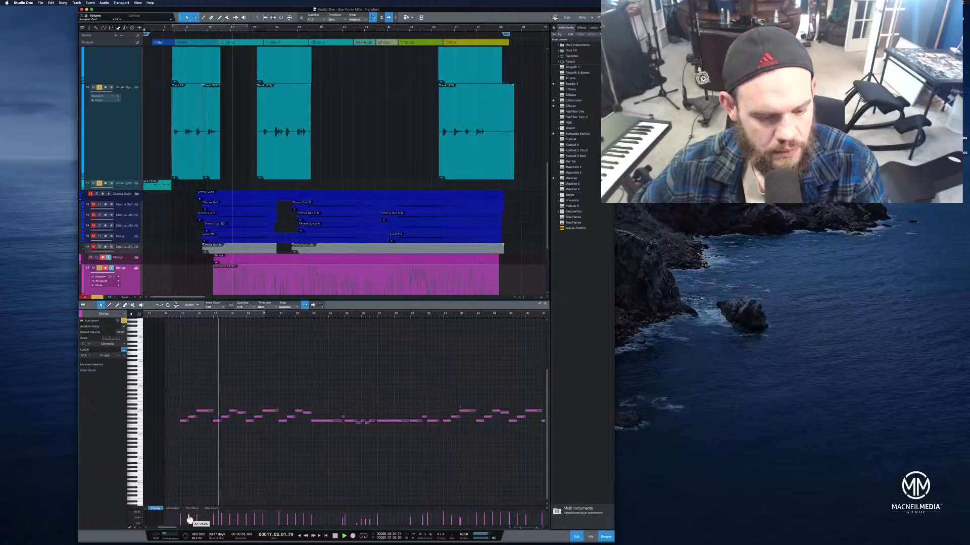
pyautogui.click(170, 316)
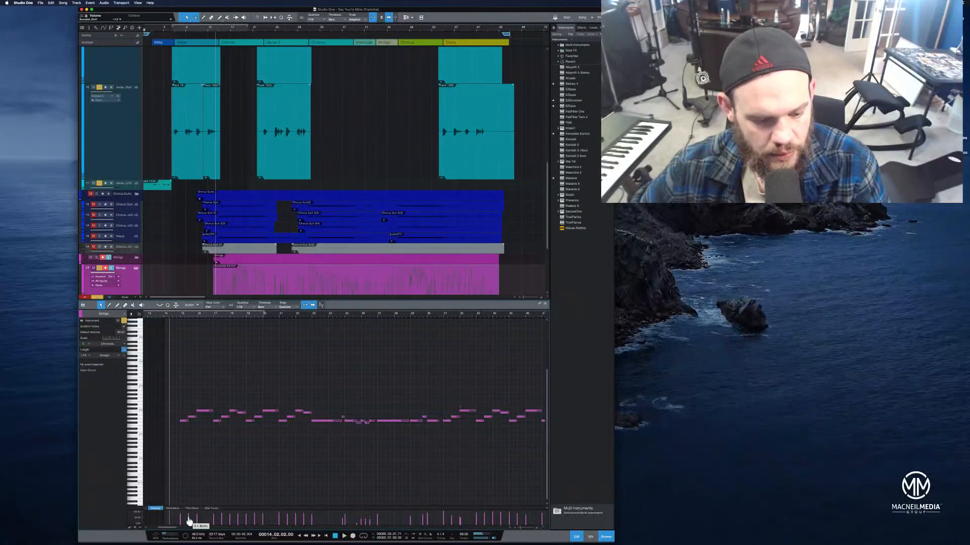
pyautogui.press('space')
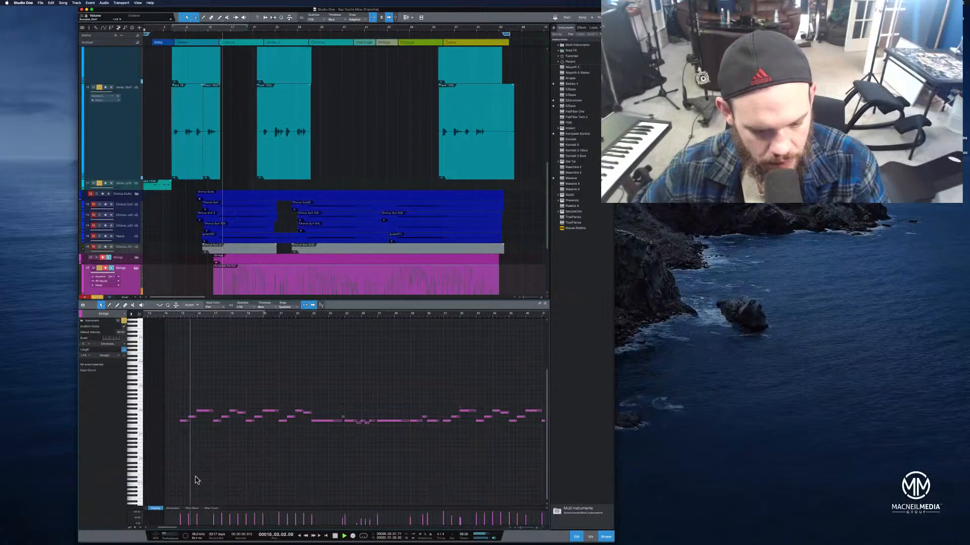
pyautogui.moveTo(292, 508); pyautogui.dragTo(288, 376)
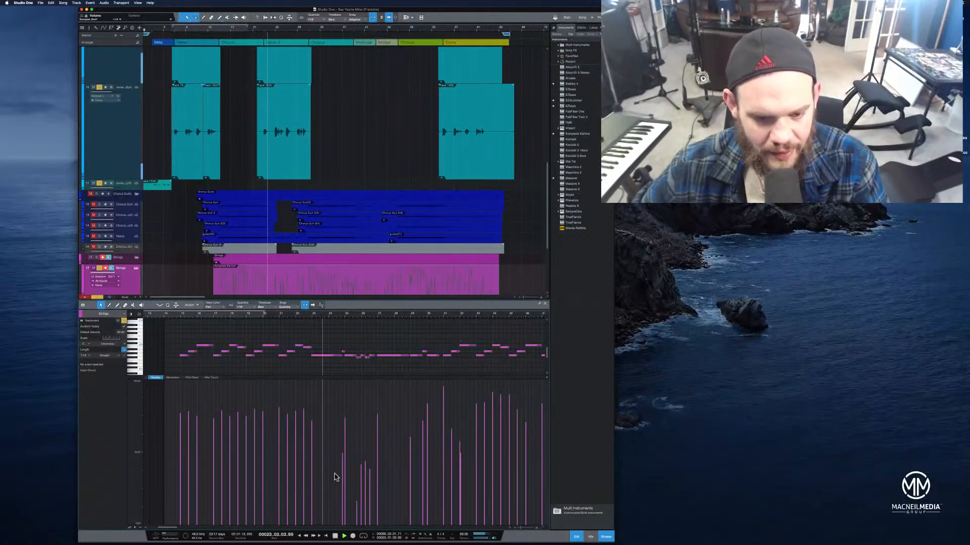
# Shorten the held strings note at the end of the first phrase and play it back
pyautogui.moveTo(343, 356); pyautogui.dragTo(325, 357)
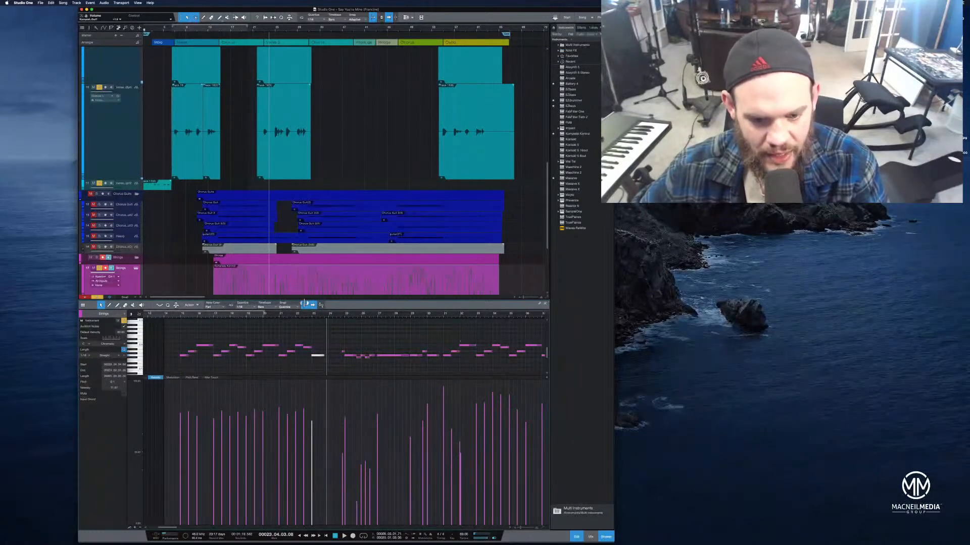
pyautogui.click(304, 315)
pyautogui.press('space')
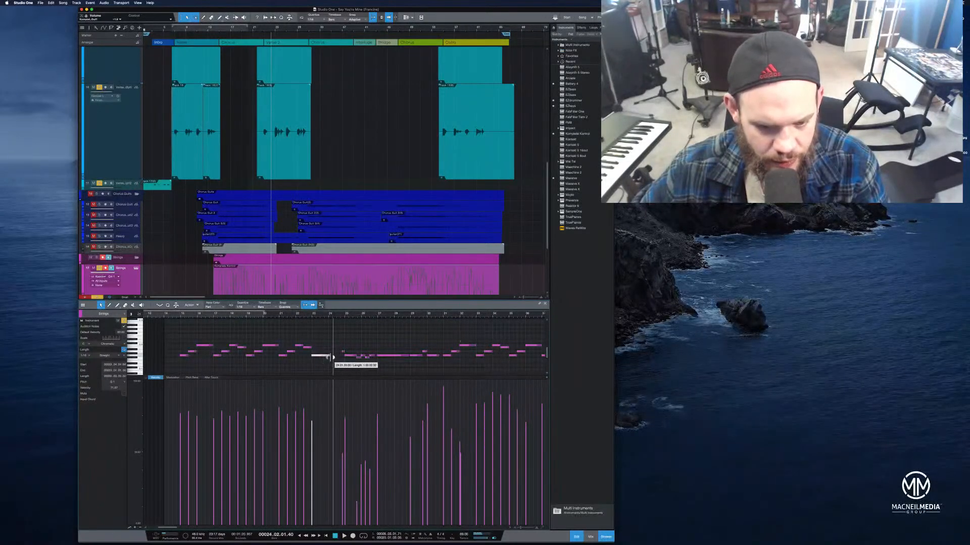
# Lower the velocity of the held strings note and audition the change
pyautogui.rightClick(325, 358)
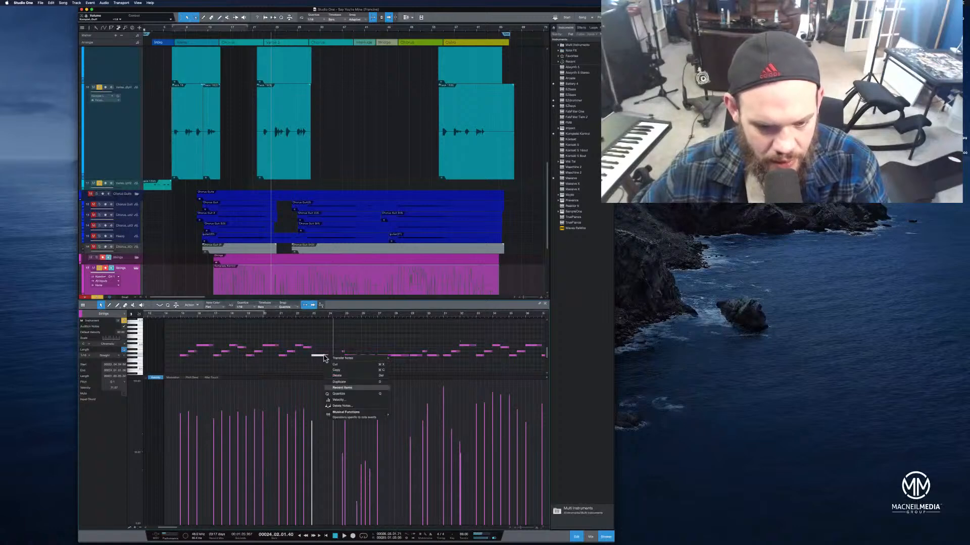
pyautogui.click(319, 363)
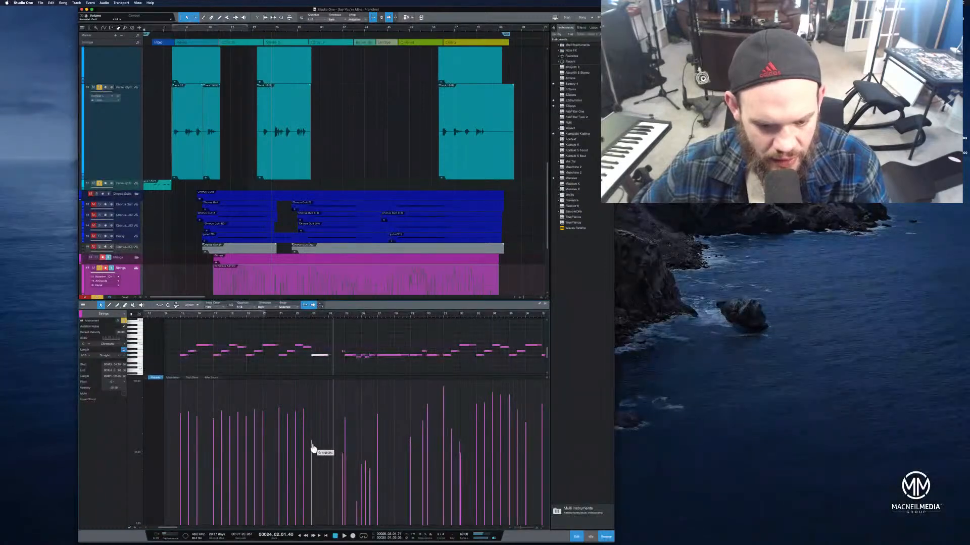
pyautogui.moveTo(312, 453); pyautogui.dragTo(312, 462)
pyautogui.click(281, 316)
pyautogui.press('space')
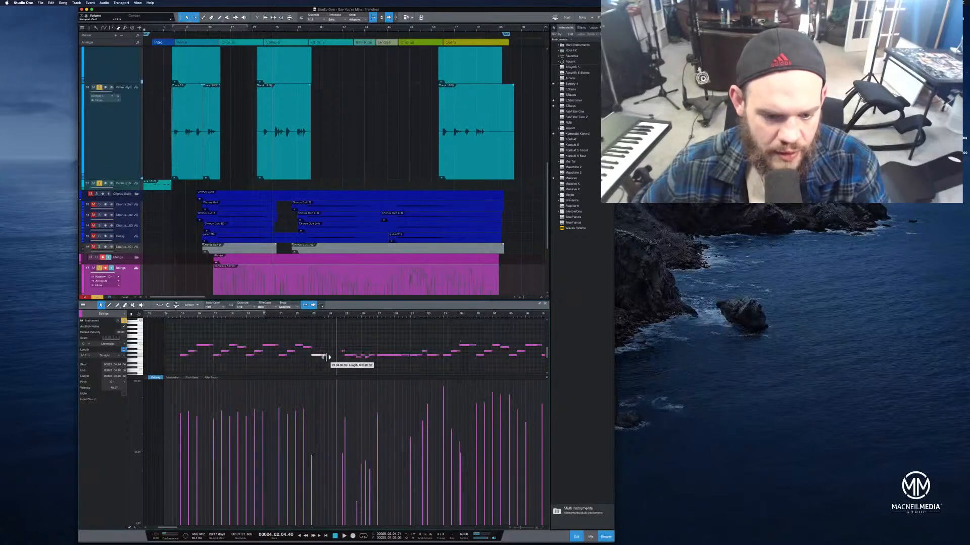
pyautogui.click(304, 316)
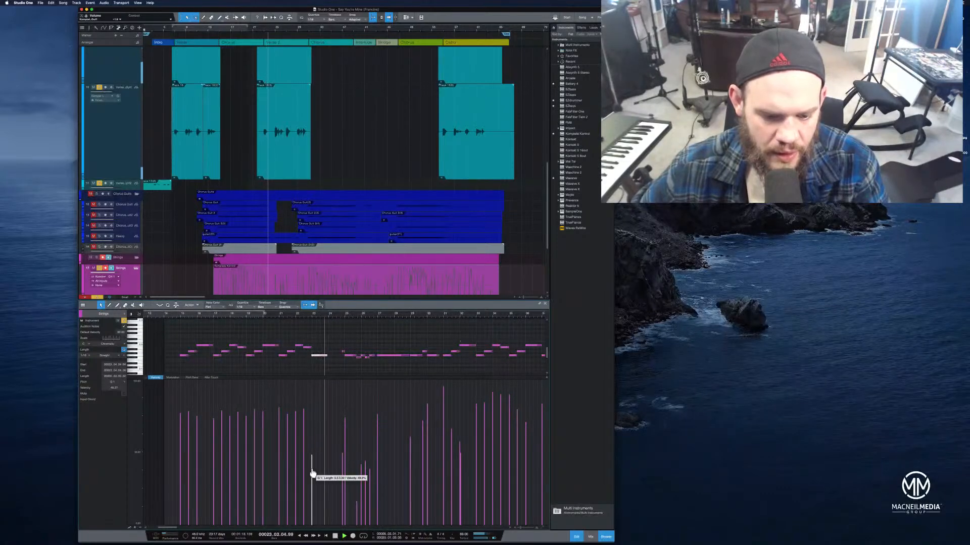
pyautogui.moveTo(313, 471); pyautogui.dragTo(313, 469)
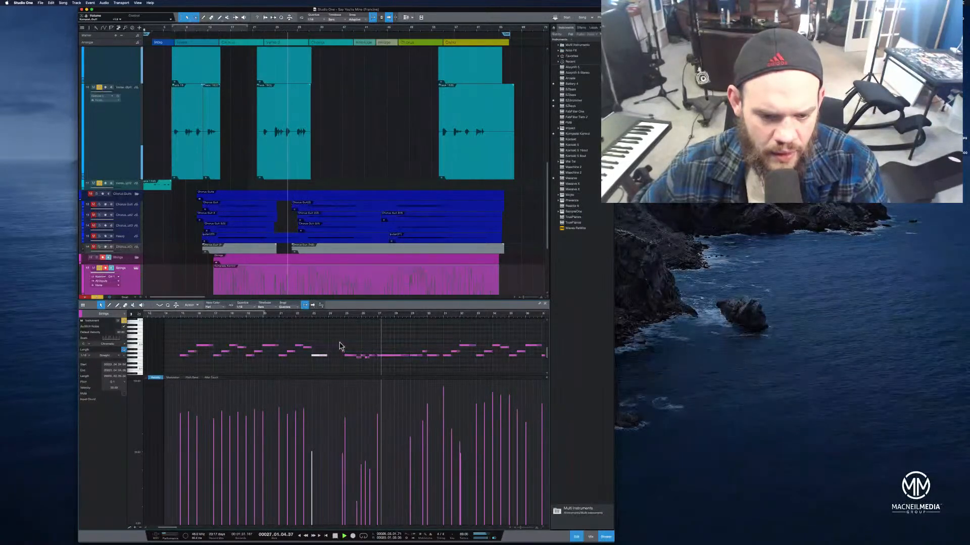
# Select and delete the run of strings notes following the held note, then play the passage
pyautogui.moveTo(339, 346); pyautogui.dragTo(442, 363)
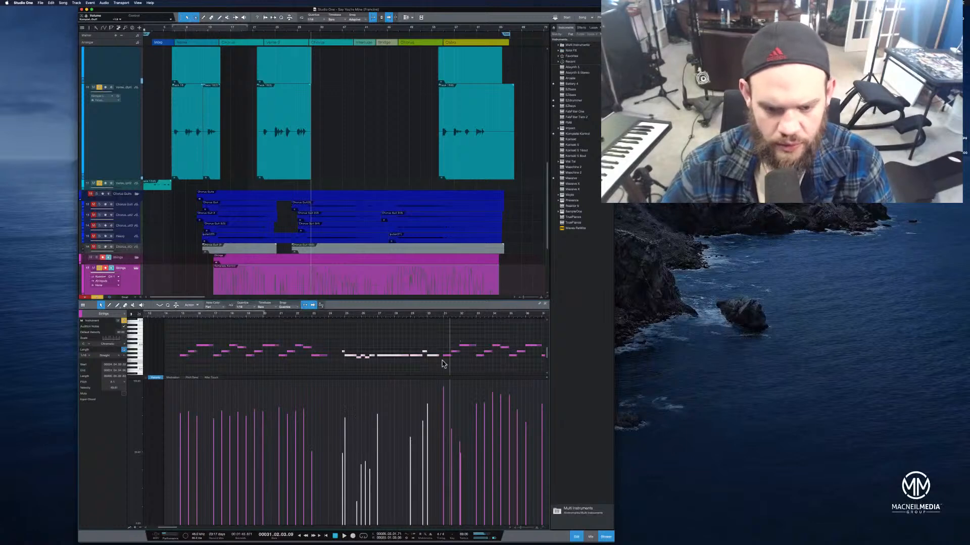
pyautogui.press('Delete')
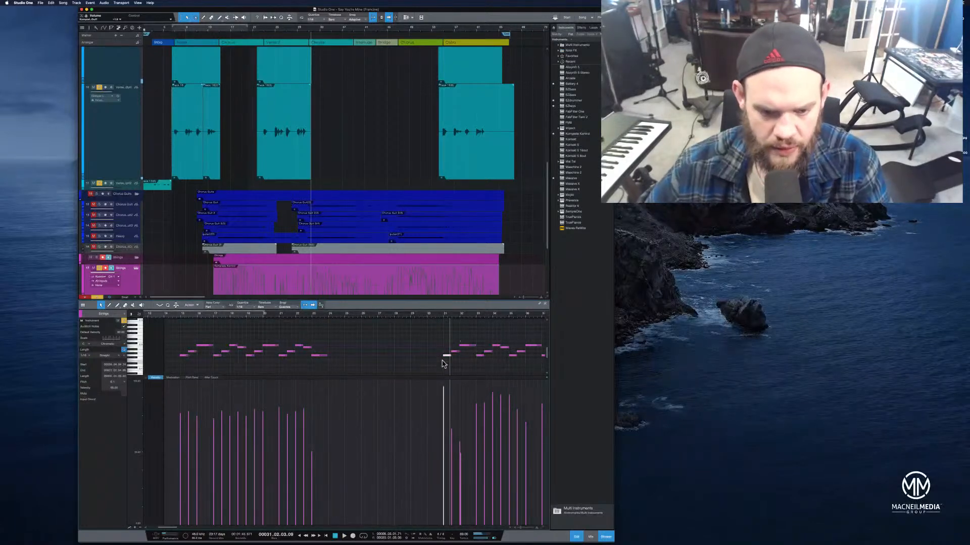
pyautogui.click(431, 315)
pyautogui.moveTo(431, 315); pyautogui.dragTo(383, 322)
pyautogui.press('space')
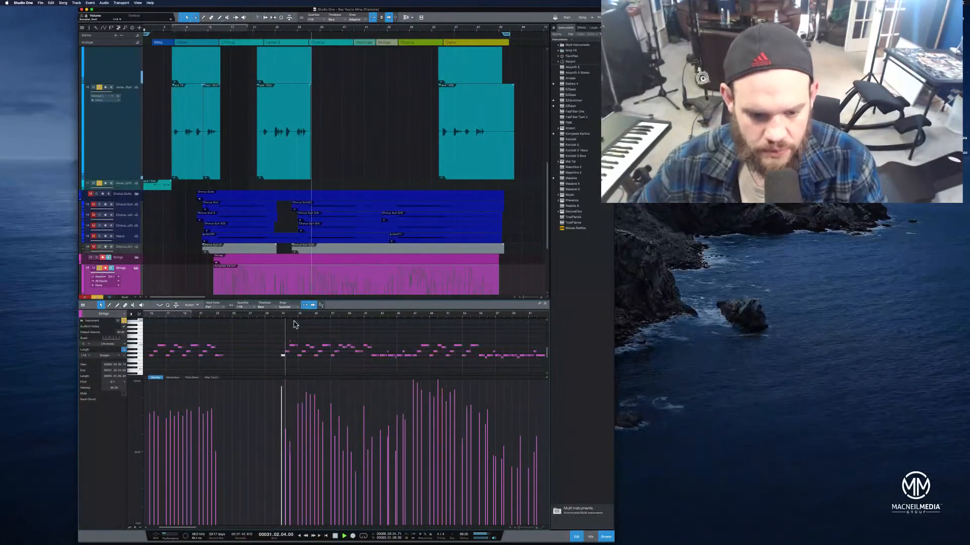
# Lower the held note's velocity and delete the short strings notes overlapping it
pyautogui.moveTo(282, 394); pyautogui.dragTo(290, 410)
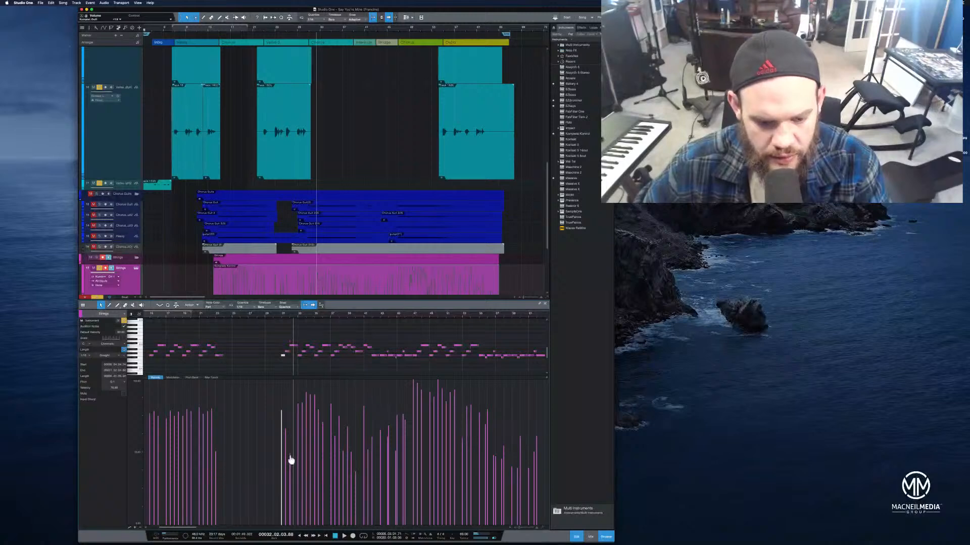
pyautogui.moveTo(279, 341); pyautogui.dragTo(297, 339)
pyautogui.press('Delete')
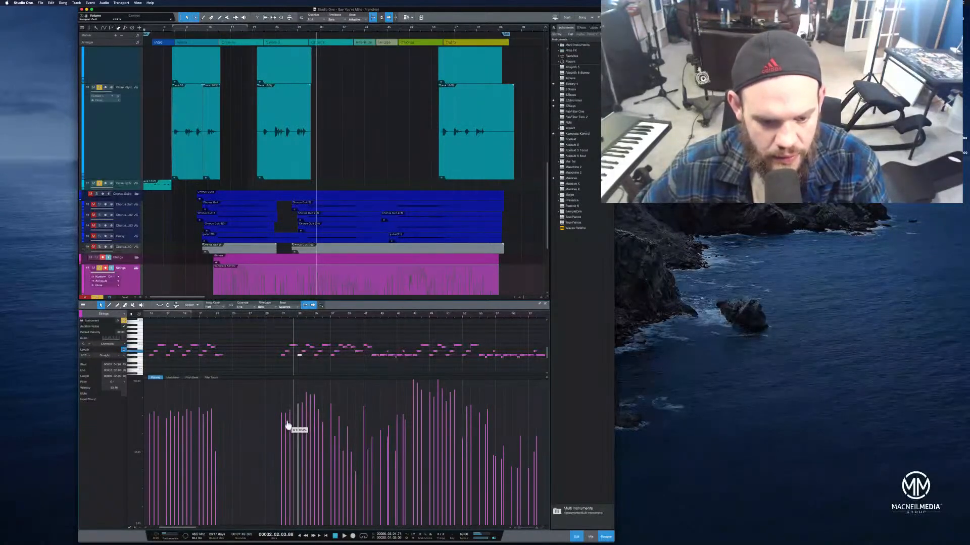
pyautogui.click(284, 428)
pyautogui.moveTo(282, 428); pyautogui.dragTo(281, 425)
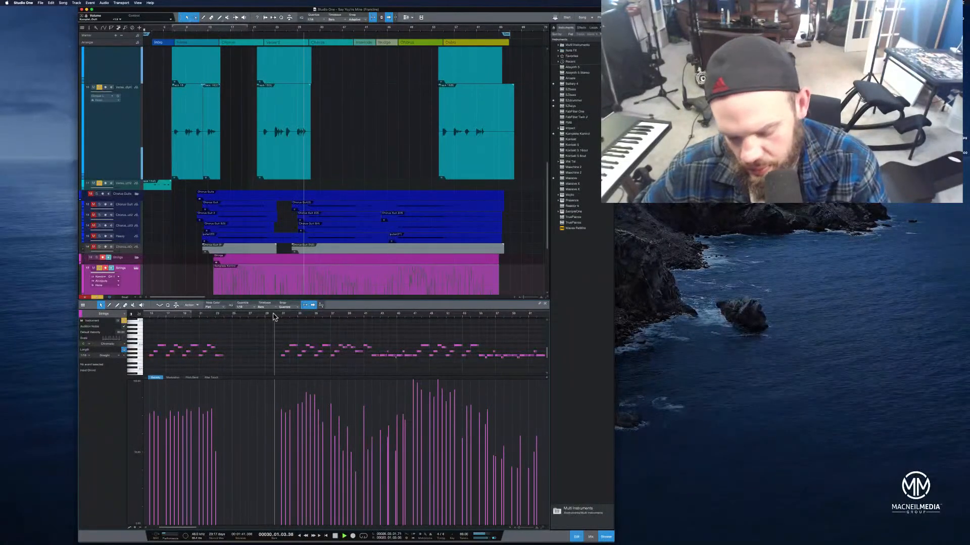
# Audition the strings passage, then select and delete the cluster of short notes just above the held note
pyautogui.click(272, 316)
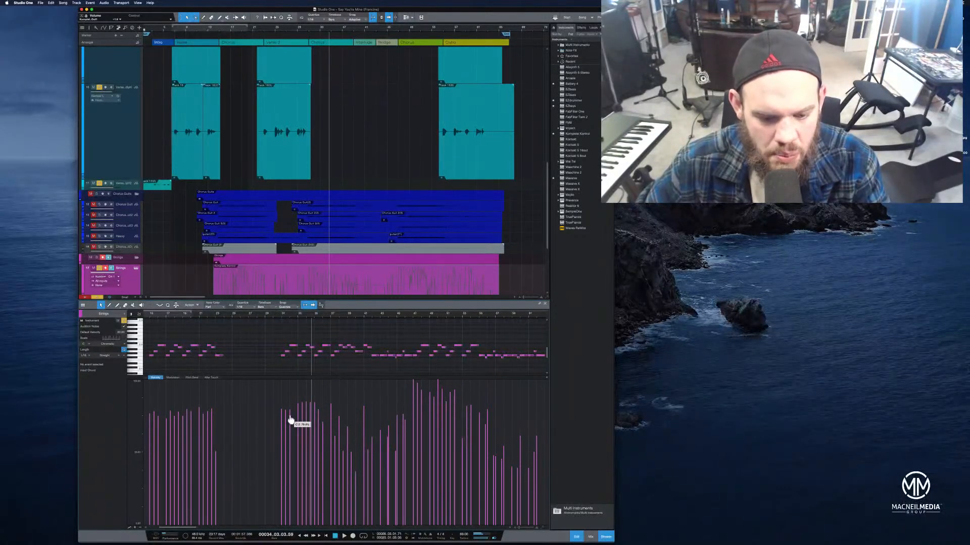
pyautogui.click(281, 317)
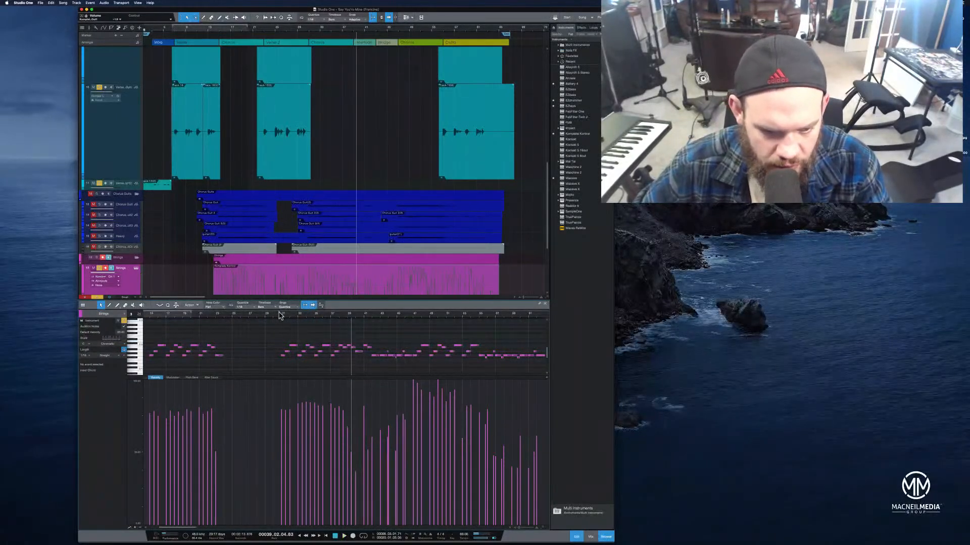
pyautogui.click(281, 315)
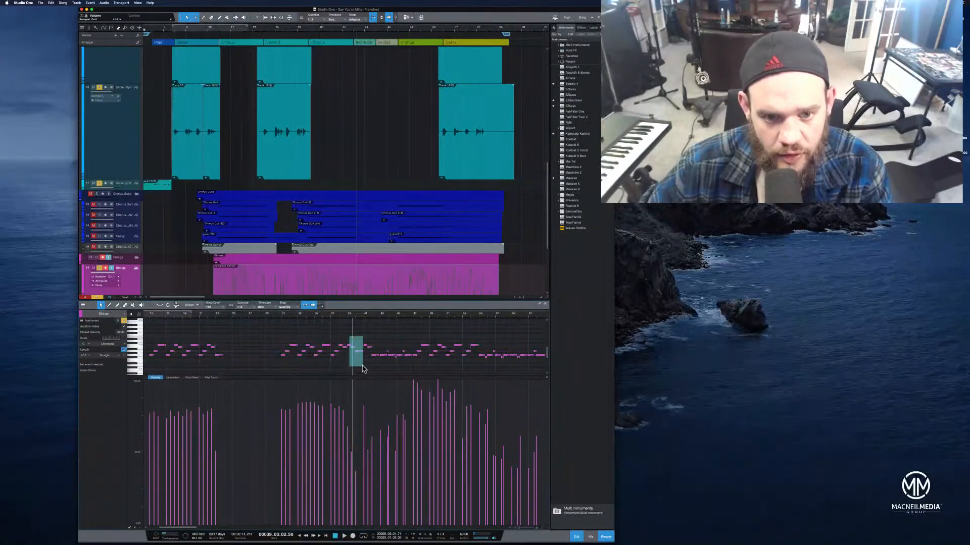
pyautogui.moveTo(369, 366)
pyautogui.mouseDown()
pyautogui.moveTo(415, 368)
pyautogui.moveTo(366, 364)
pyautogui.moveTo(372, 355)
pyautogui.mouseUp()
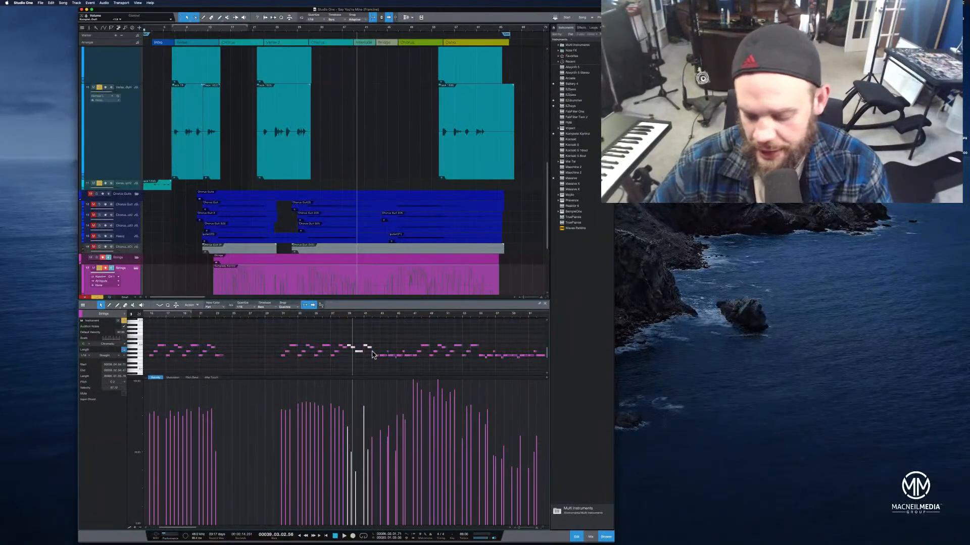
pyautogui.click(374, 355)
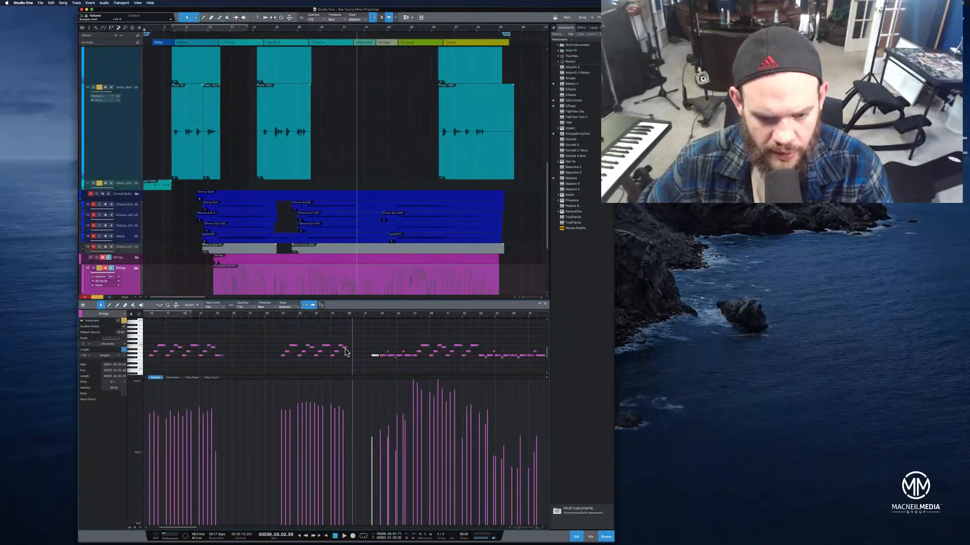
# Zoom into the strings part and shorten the last note of the upper phrase
pyautogui.click(332, 317)
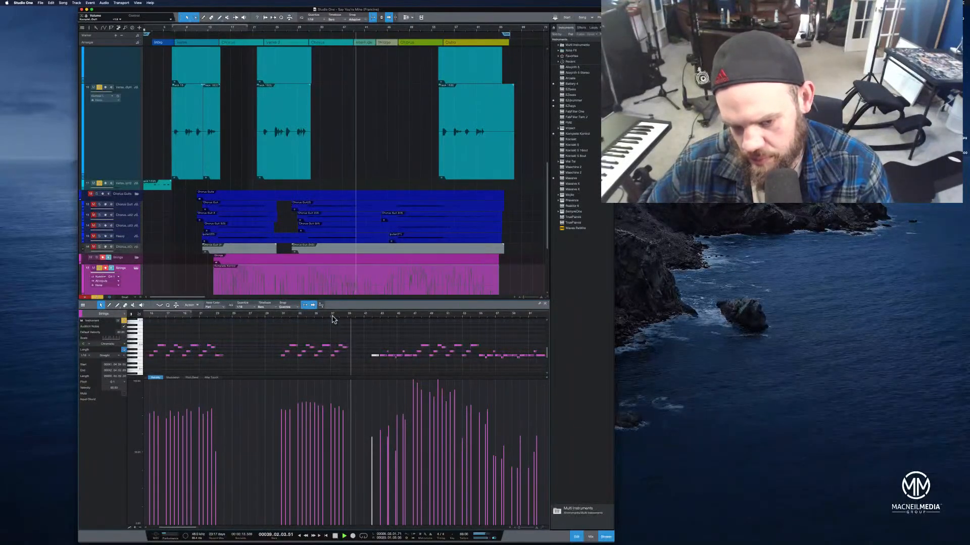
pyautogui.click(348, 349)
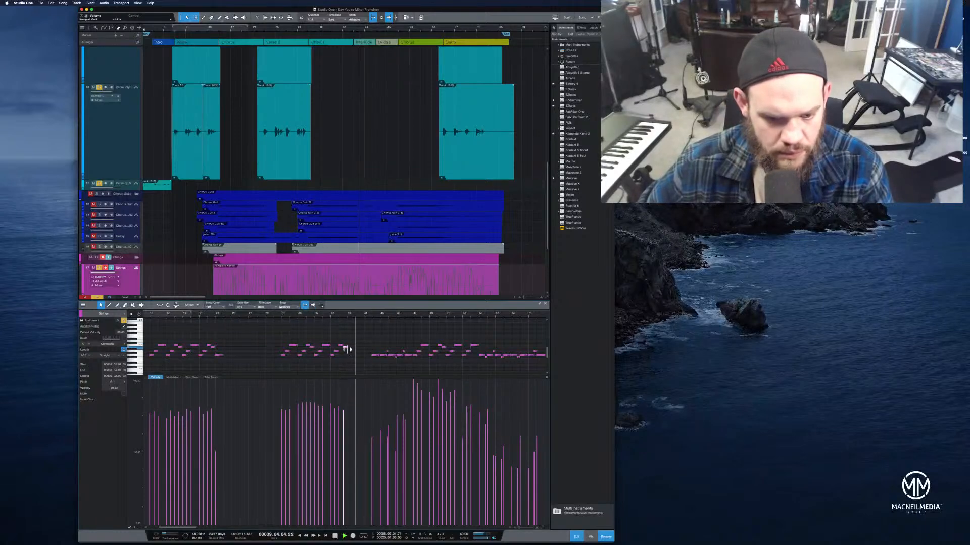
pyautogui.moveTo(349, 319); pyautogui.dragTo(368, 348)
pyautogui.click(245, 308)
pyautogui.click(259, 316)
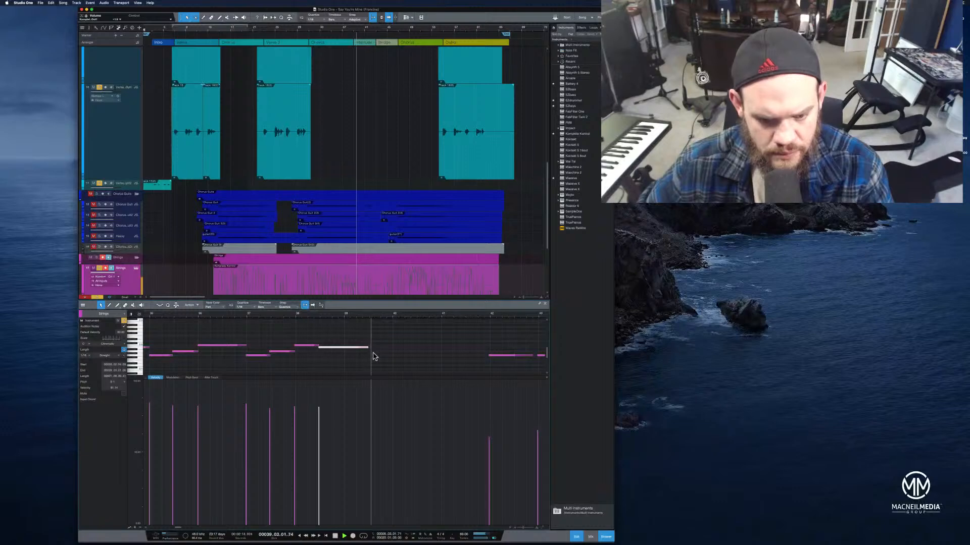
pyautogui.moveTo(370, 350); pyautogui.dragTo(356, 349)
pyautogui.click(285, 314)
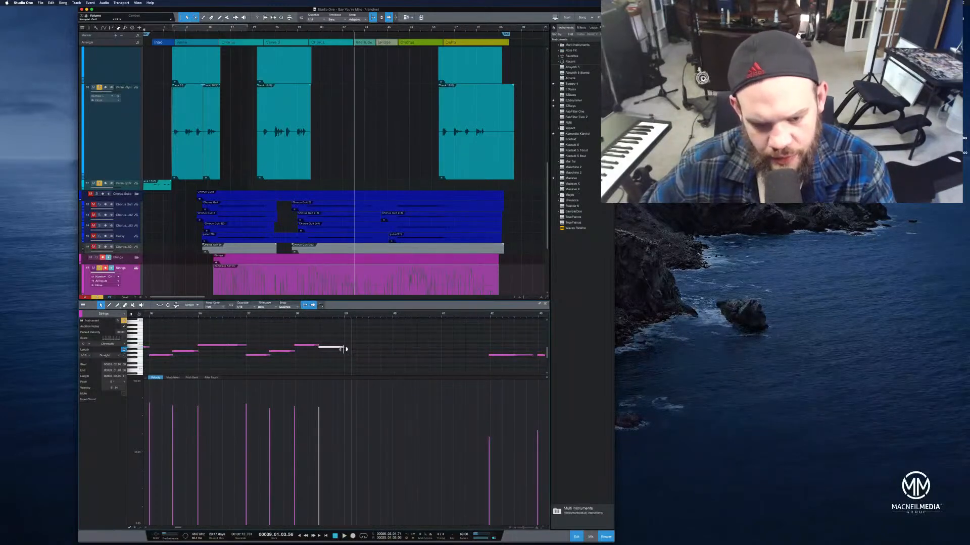
# Add a sustained strings note on the lower row after the phrase, set its length, and play it back
pyautogui.click(270, 316)
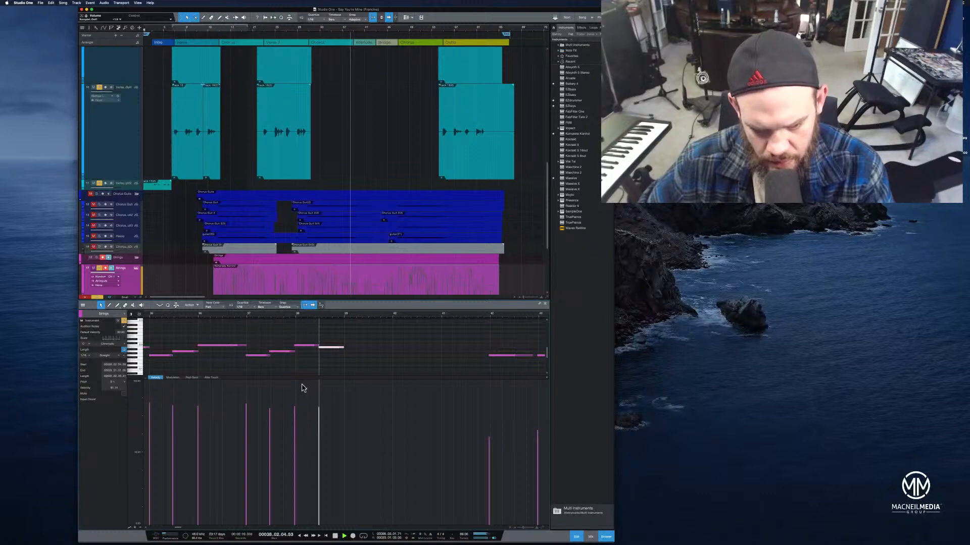
pyautogui.click(348, 355)
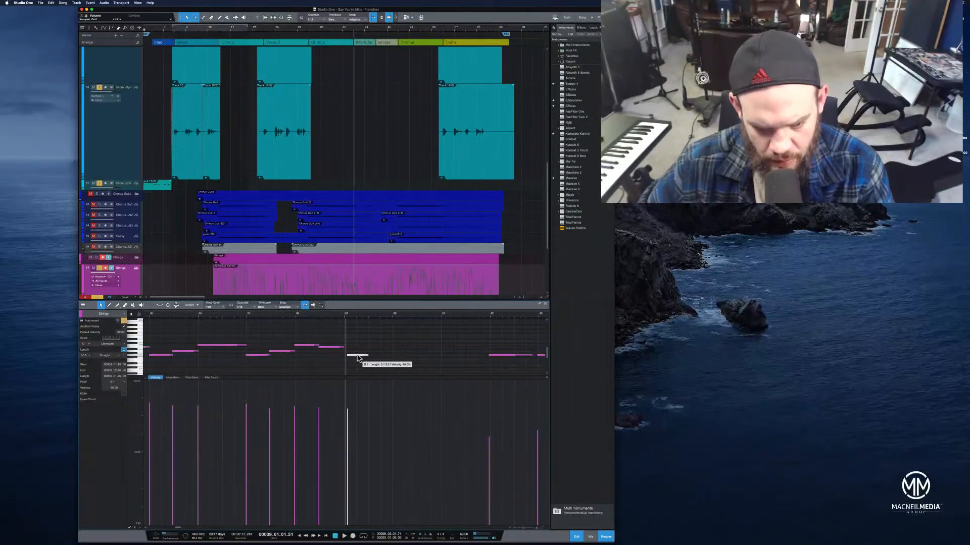
pyautogui.click(288, 314)
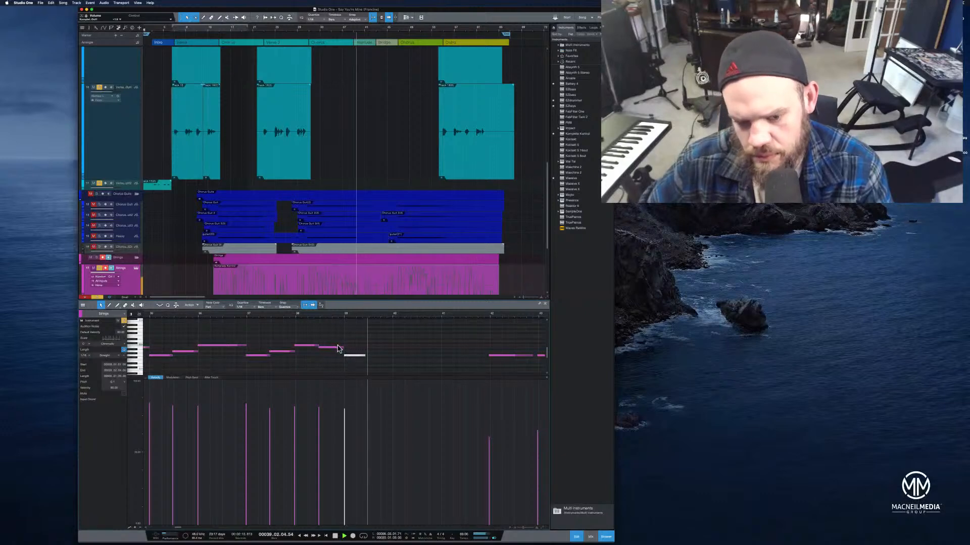
pyautogui.press('space')
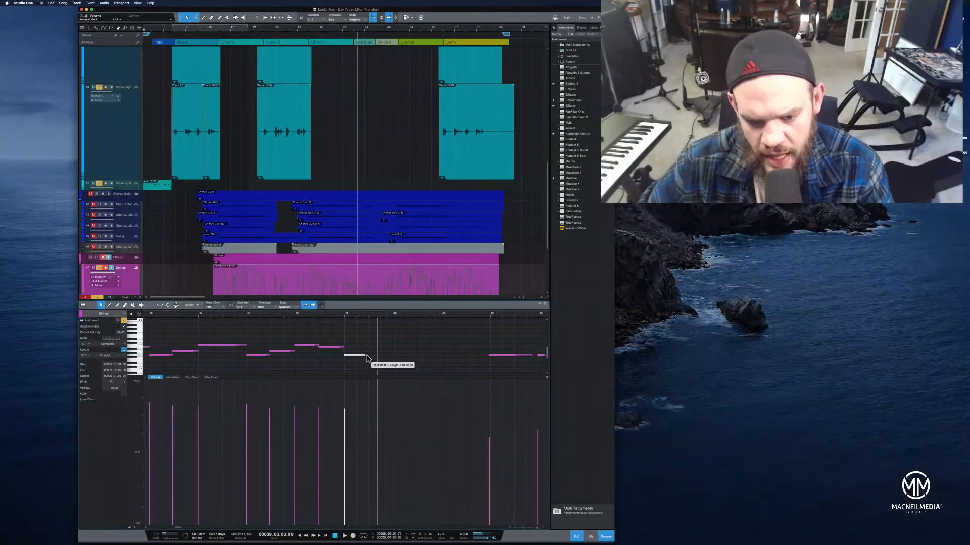
pyautogui.click(294, 314)
pyautogui.press('space')
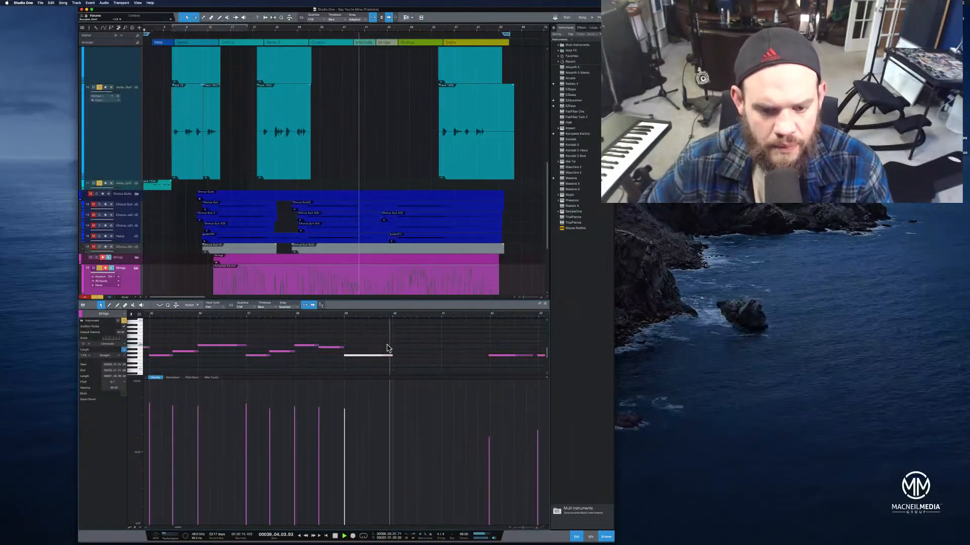
pyautogui.moveTo(394, 359); pyautogui.dragTo(445, 357)
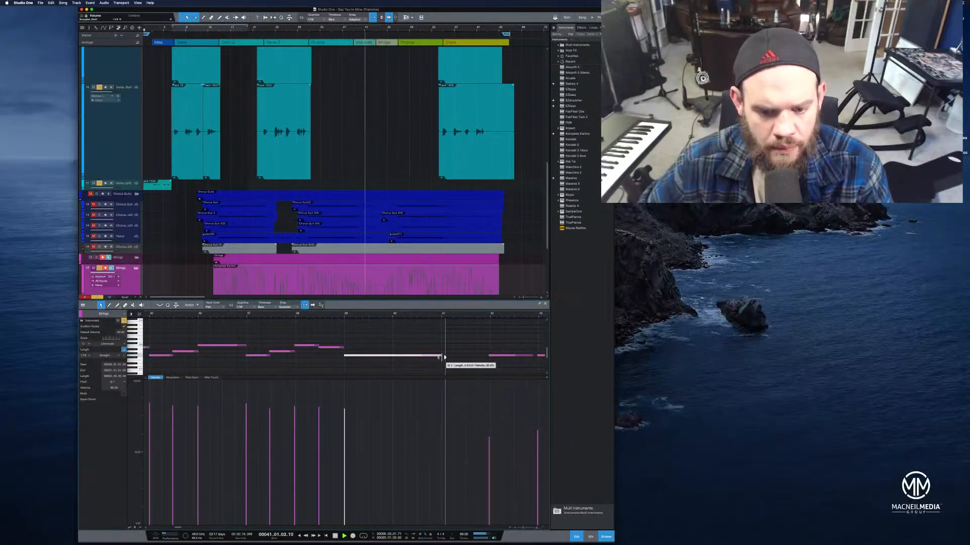
pyautogui.click(317, 318)
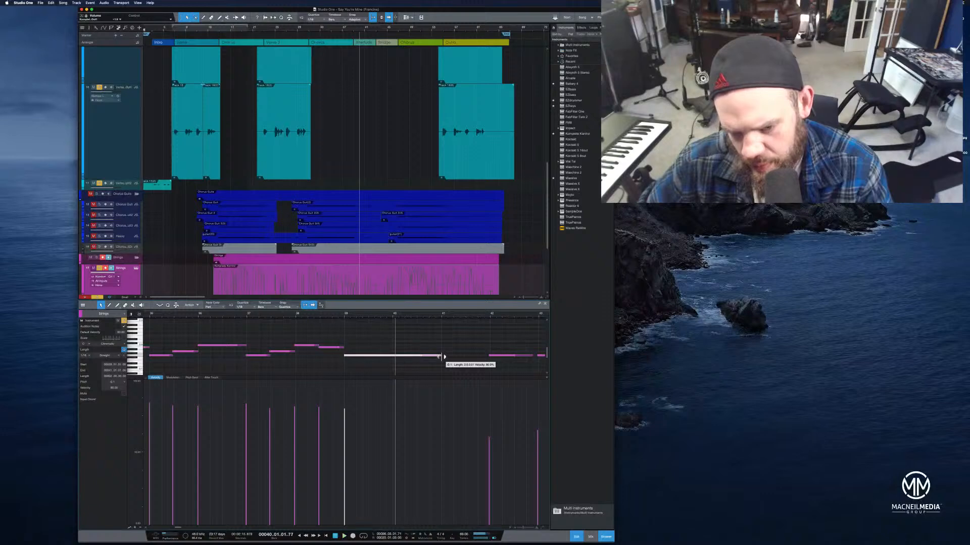
pyautogui.moveTo(419, 355); pyautogui.dragTo(397, 354)
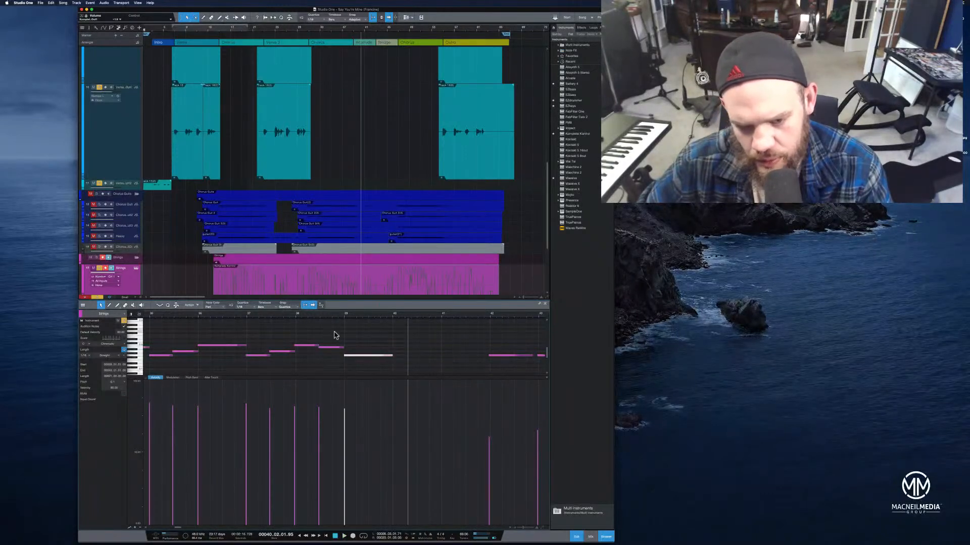
pyautogui.click(310, 317)
pyautogui.press('space')
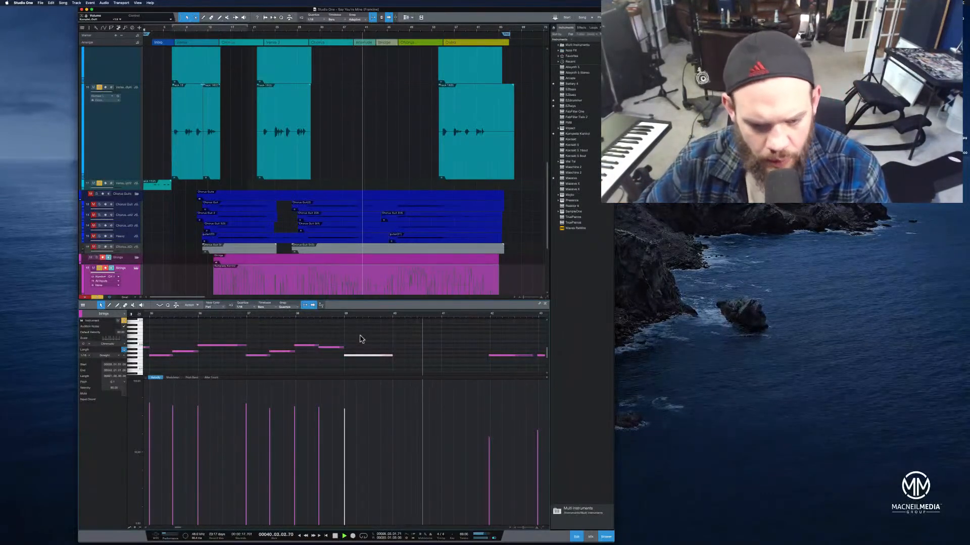
# Fine-tune the new lower note's length by ear, replaying the passage between adjustments
pyautogui.click(315, 315)
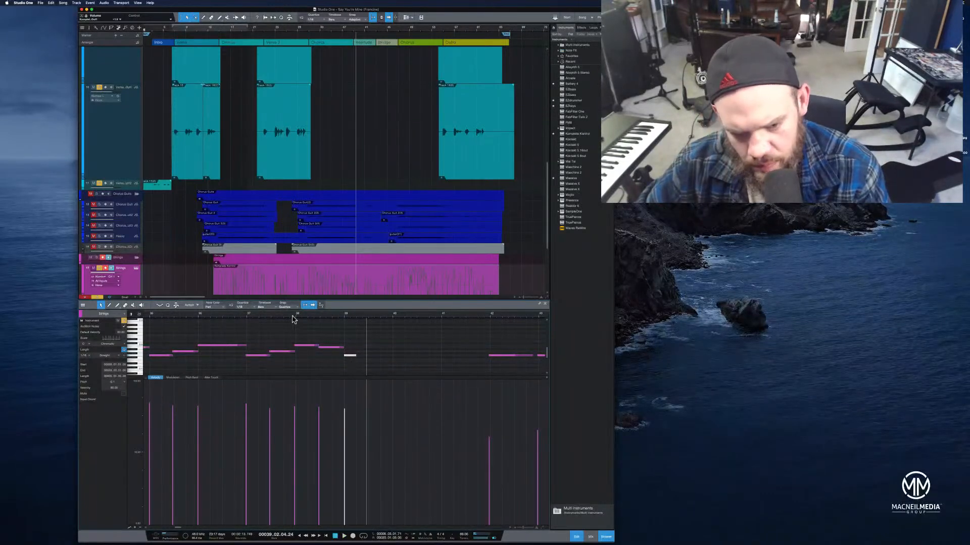
pyautogui.press('space')
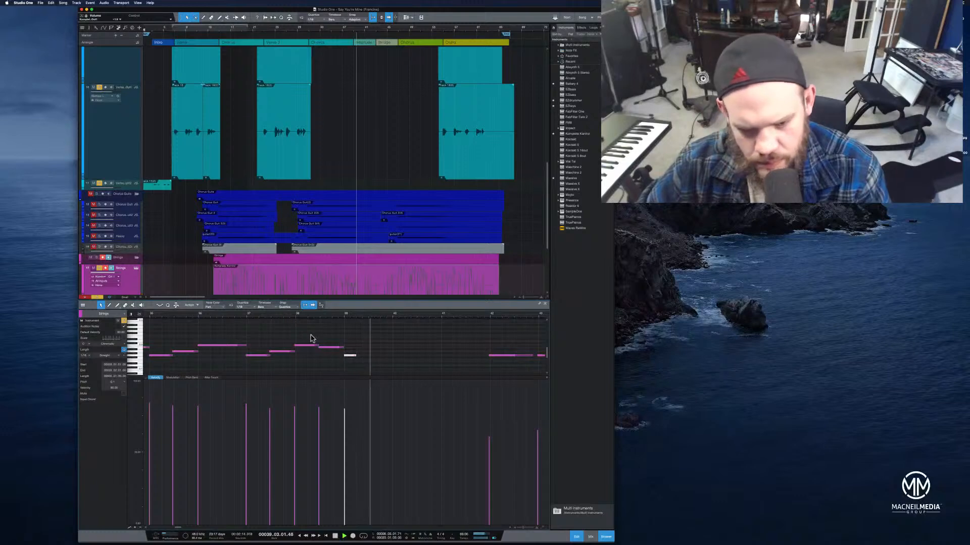
pyautogui.moveTo(356, 356); pyautogui.dragTo(367, 356)
pyautogui.click(316, 317)
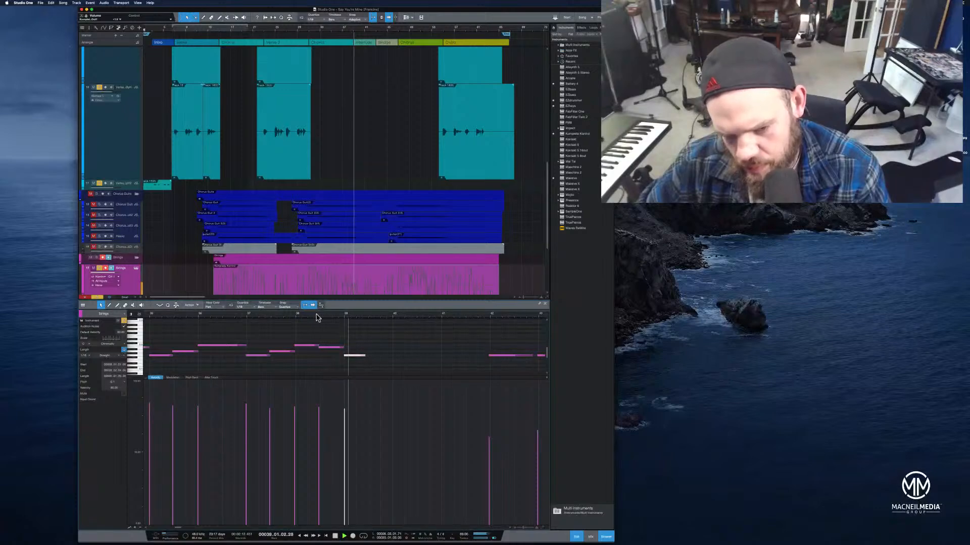
pyautogui.moveTo(365, 356); pyautogui.dragTo(374, 357)
pyautogui.click(326, 317)
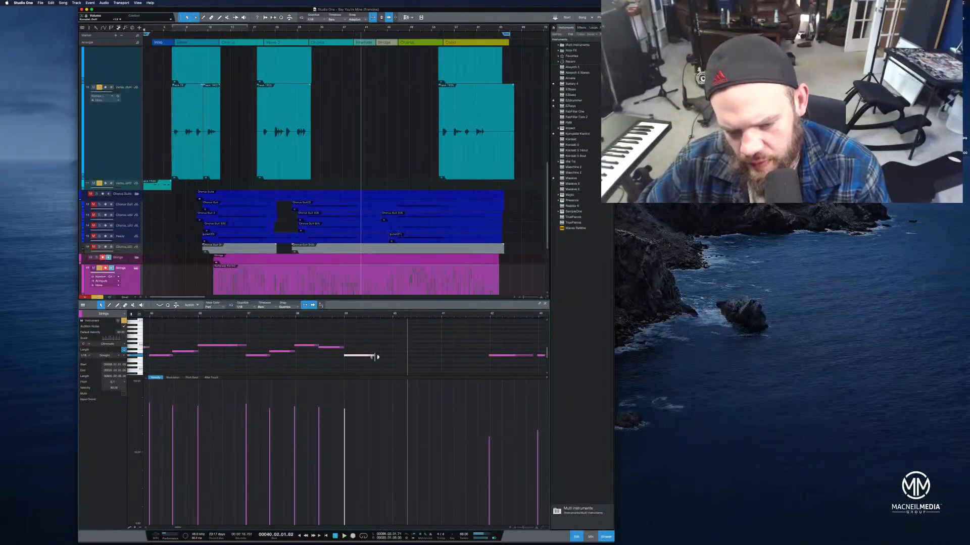
pyautogui.click(324, 316)
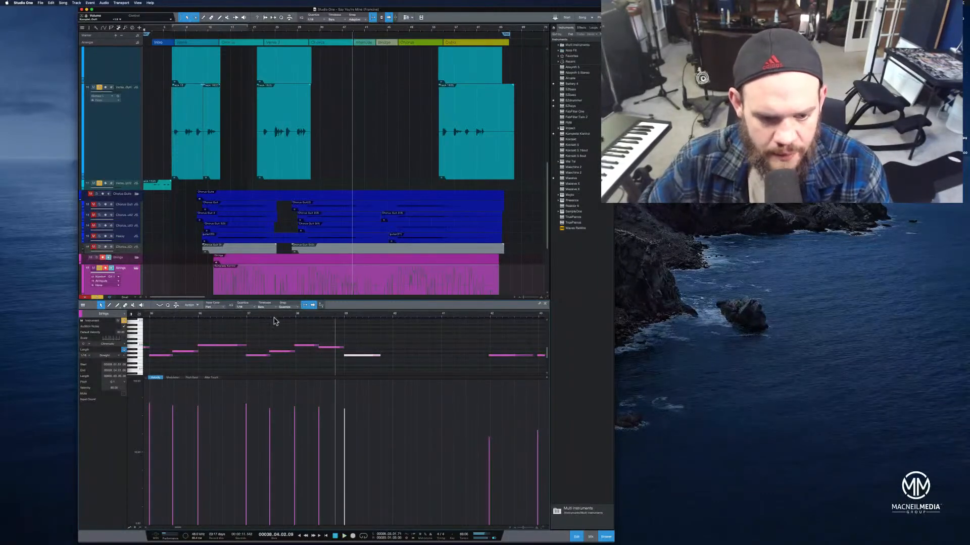
pyautogui.click(248, 320)
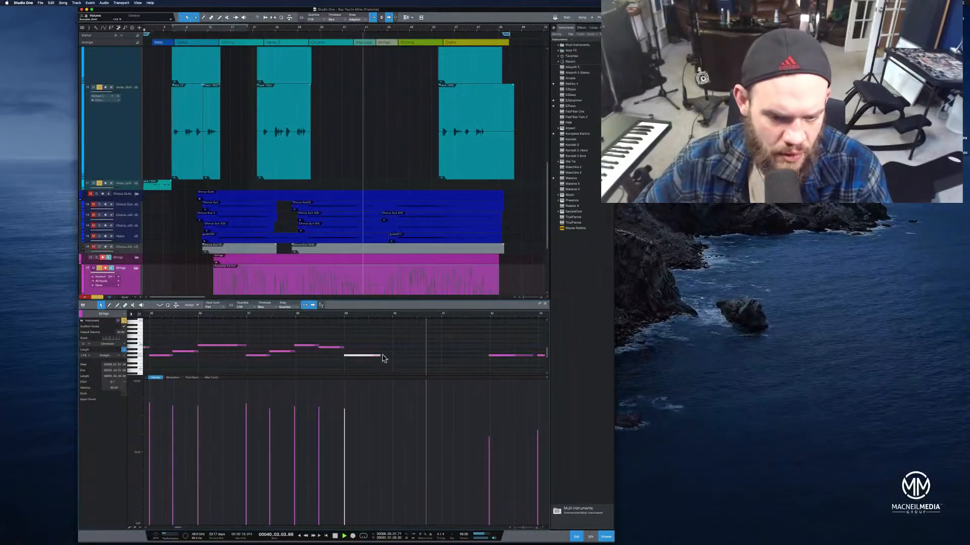
pyautogui.press('space')
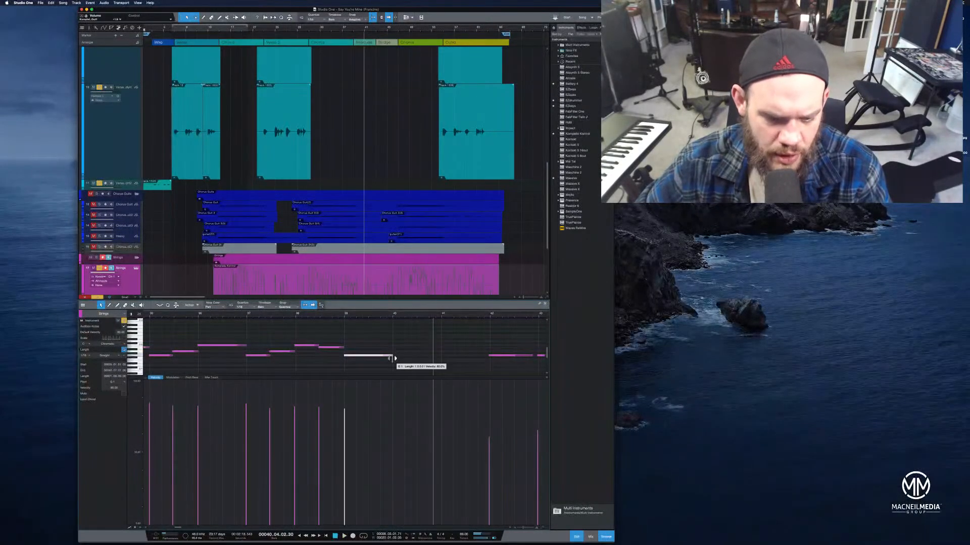
pyautogui.click(323, 317)
pyautogui.press('space')
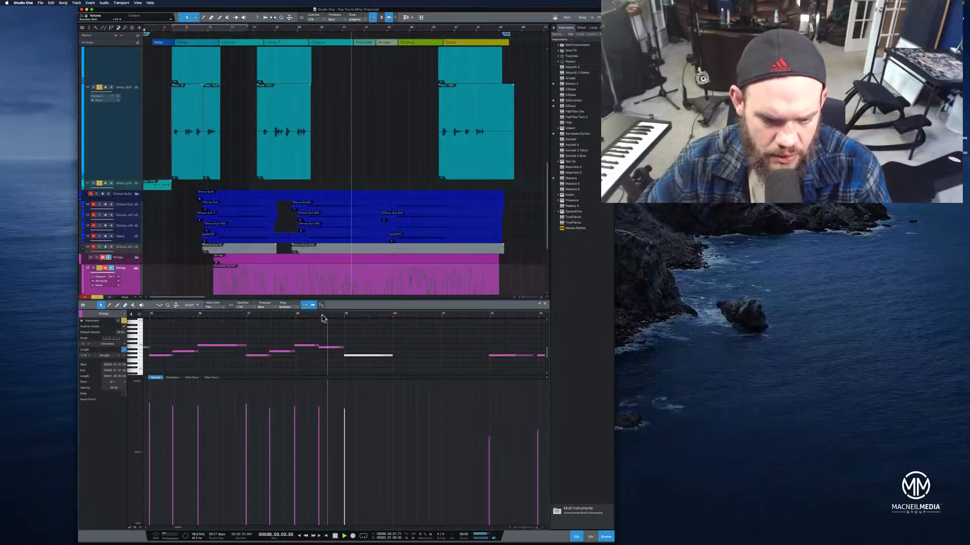
# Add a short upper note and a second lower note after the sustained note, stretch it, and play back
pyautogui.click(381, 344)
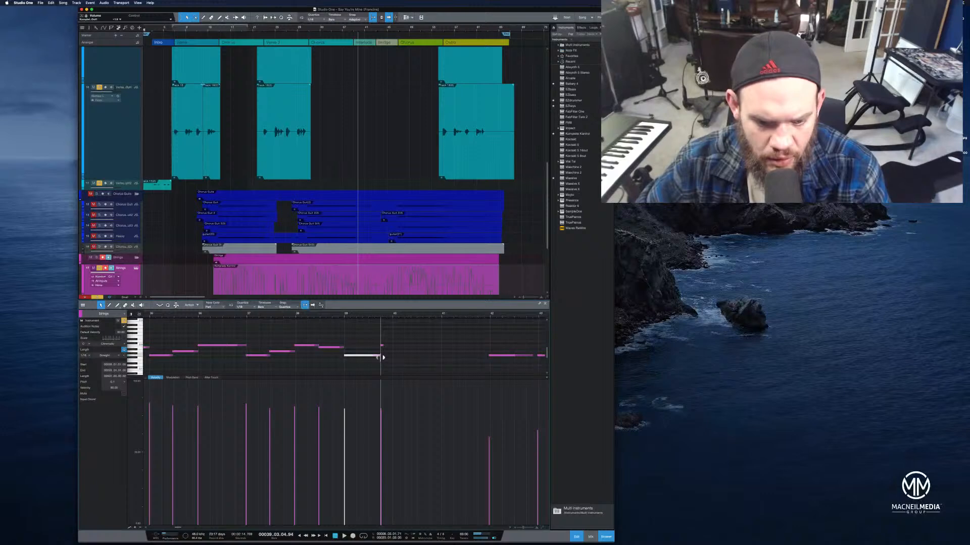
pyautogui.doubleClick(387, 357)
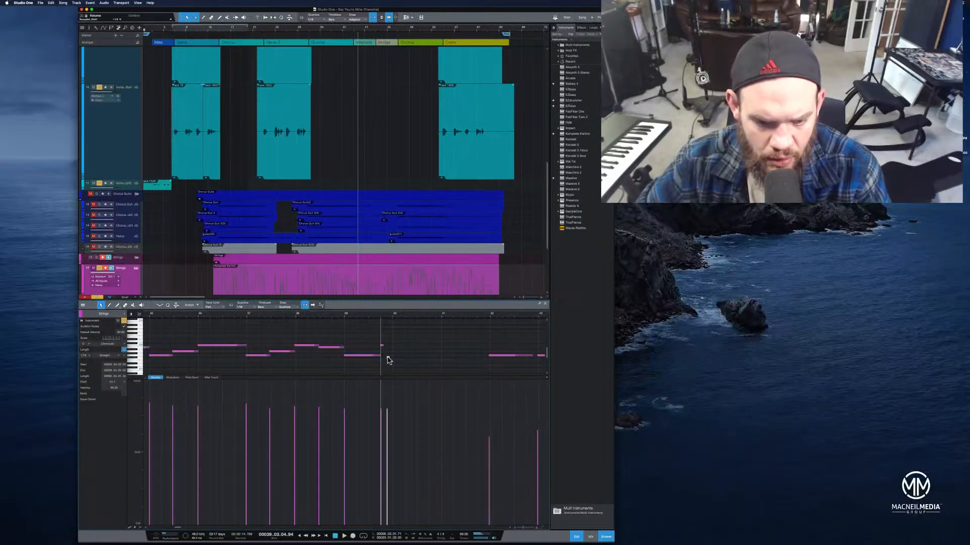
pyautogui.click(387, 356)
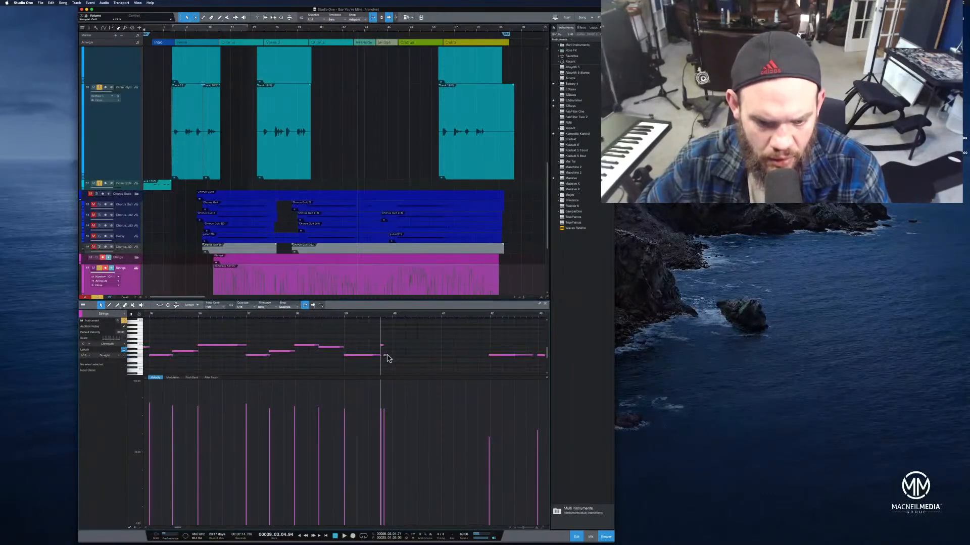
pyautogui.click(386, 357)
pyautogui.moveTo(404, 357); pyautogui.dragTo(419, 359)
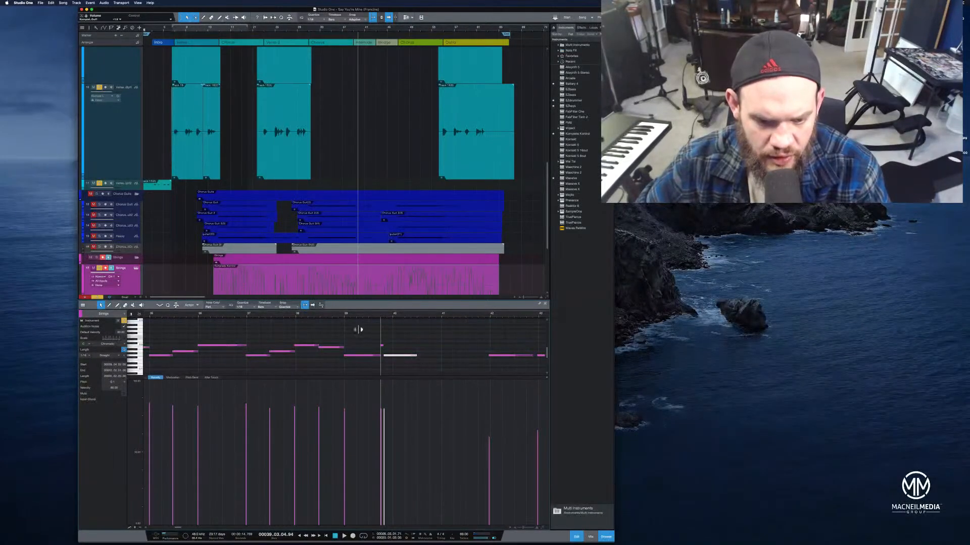
pyautogui.click(341, 319)
pyautogui.click(341, 314)
pyautogui.press('space')
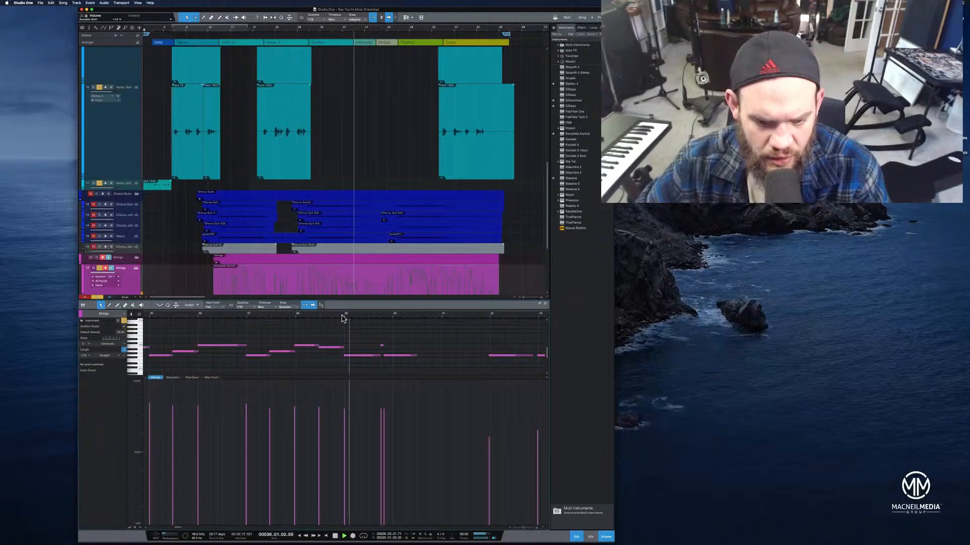
# Zoom into the strings ending and add a short upper note and a longer lower note, then play back
pyautogui.moveTo(370, 313); pyautogui.dragTo(361, 325)
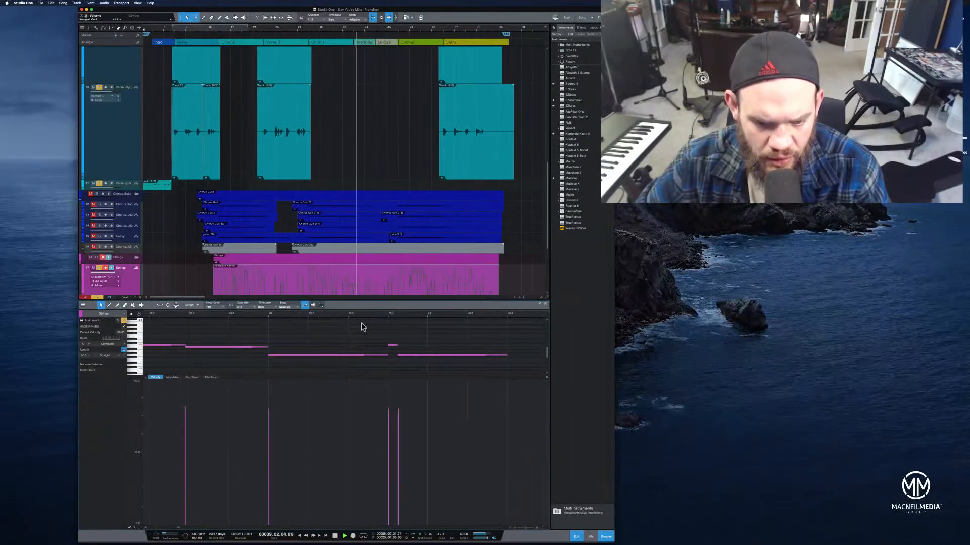
pyautogui.click(393, 347)
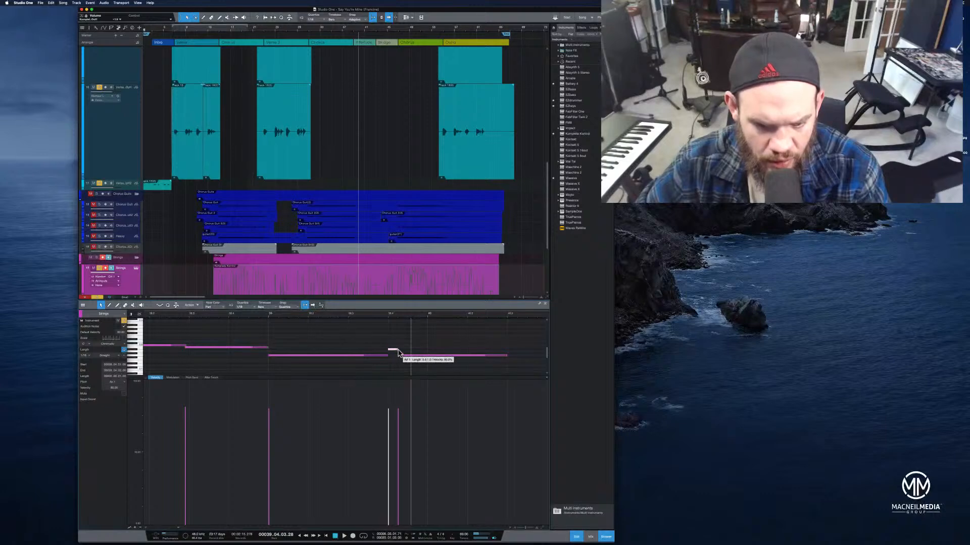
pyautogui.moveTo(414, 359); pyautogui.dragTo(425, 359)
pyautogui.click(249, 319)
pyautogui.press('space')
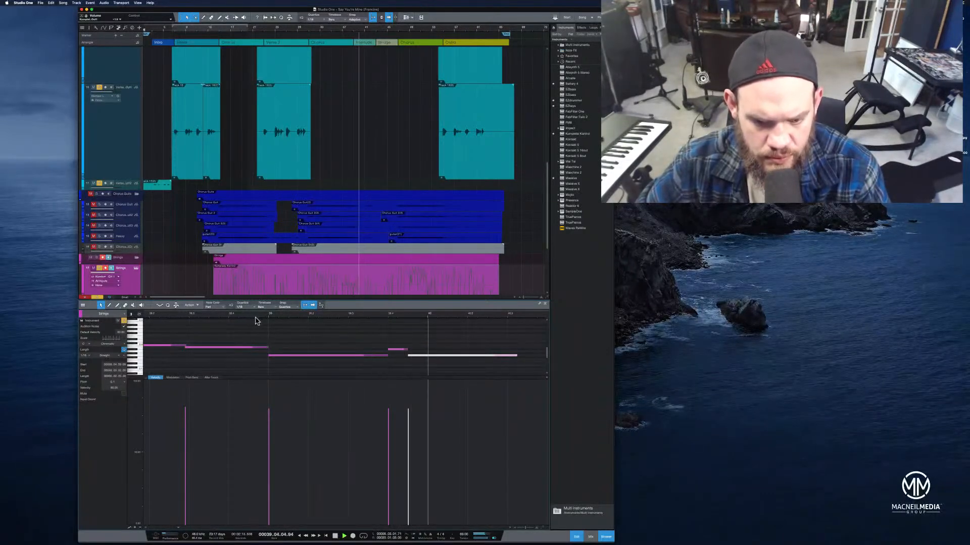
# Shift the new lower strings note later and replay the passage from before it
pyautogui.click(397, 351)
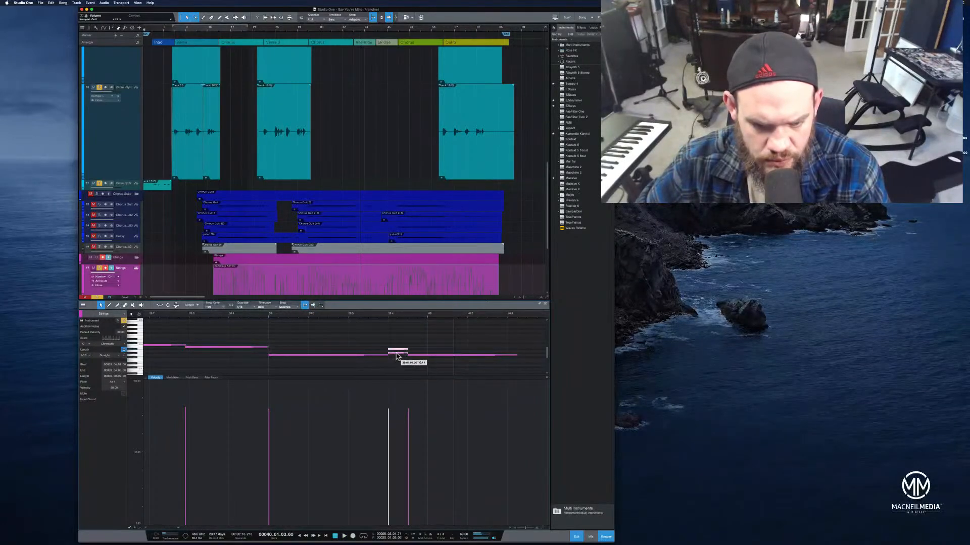
pyautogui.press('space')
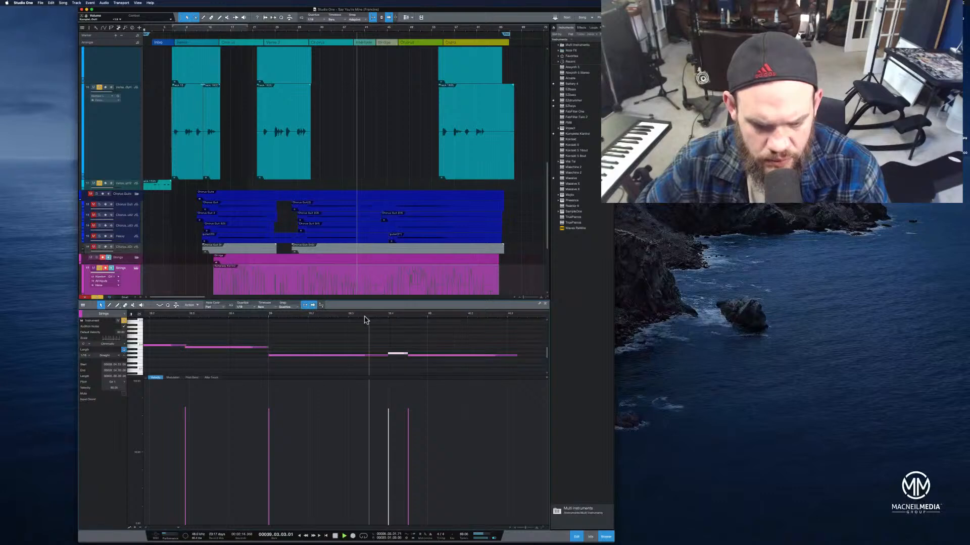
pyautogui.press('space')
pyautogui.moveTo(414, 355); pyautogui.dragTo(434, 357)
pyautogui.click(407, 354)
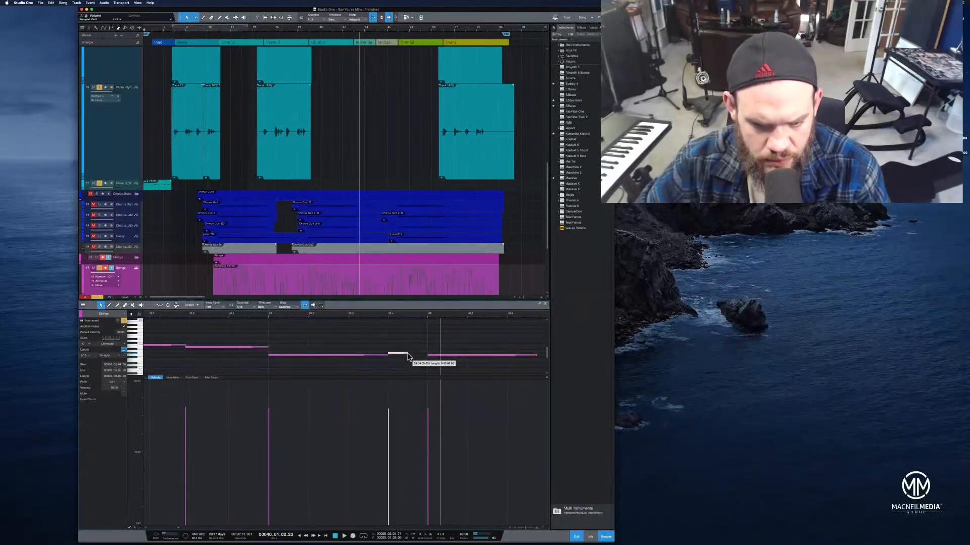
pyautogui.click(261, 316)
pyautogui.press('space')
# Zoom out, adjust the end of the lower sustained note, and play the passage again
pyautogui.moveTo(299, 315); pyautogui.dragTo(279, 305)
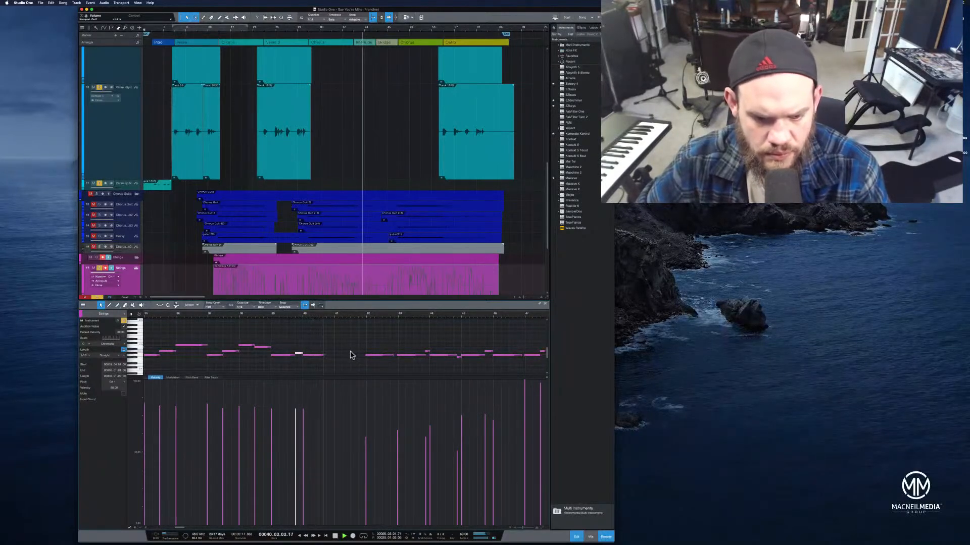
pyautogui.moveTo(323, 356); pyautogui.dragTo(326, 359)
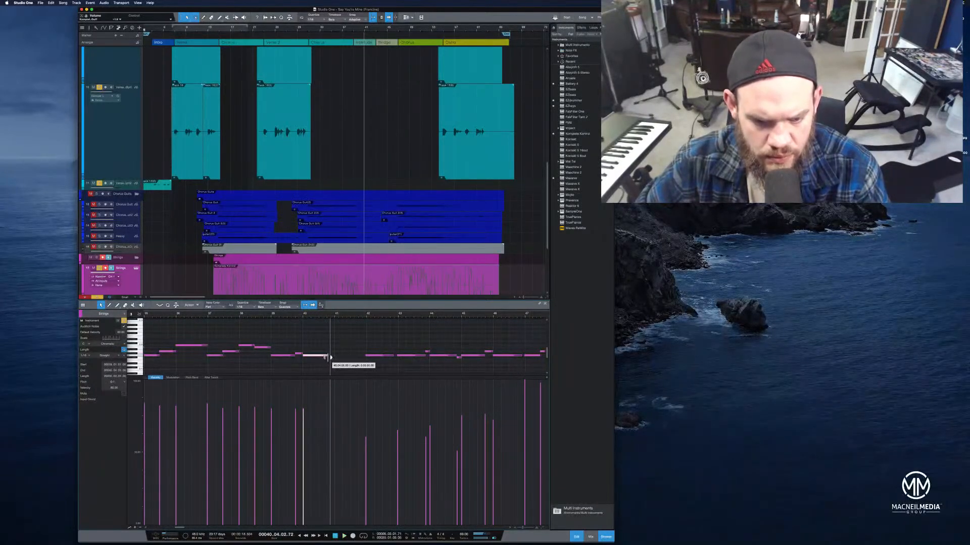
pyautogui.click(266, 317)
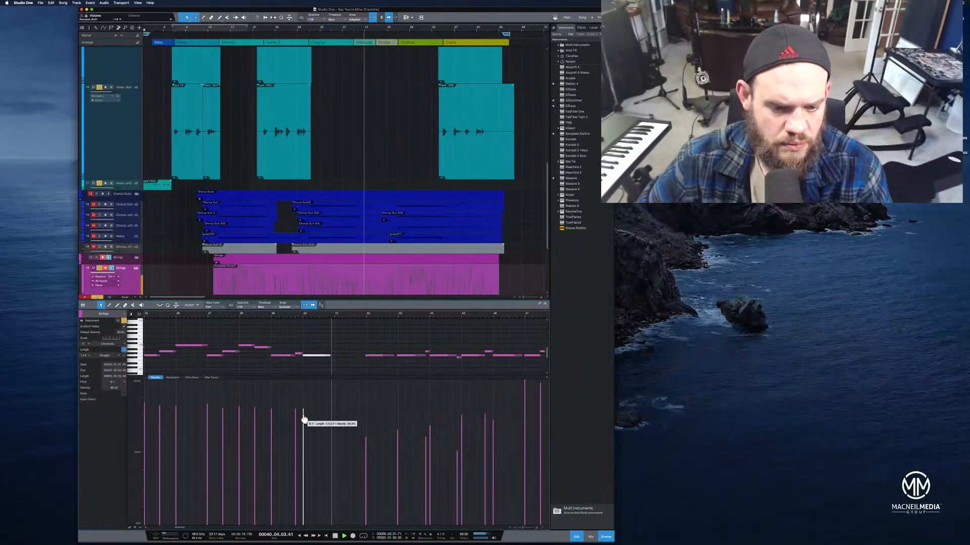
pyautogui.press('space')
# Select the lower strings phrase and duplicate it right after itself
pyautogui.moveTo(332, 341); pyautogui.dragTo(281, 374)
pyautogui.click(329, 317)
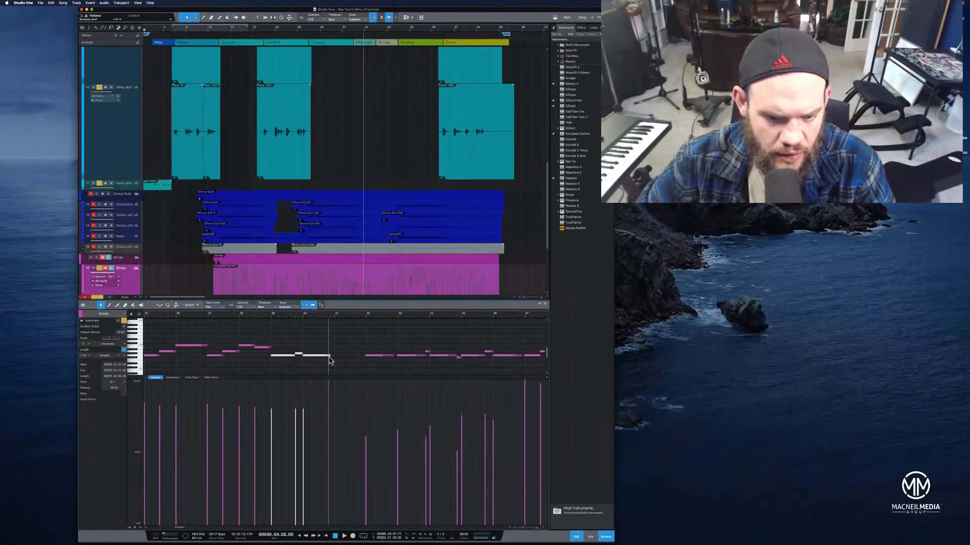
pyautogui.click(336, 317)
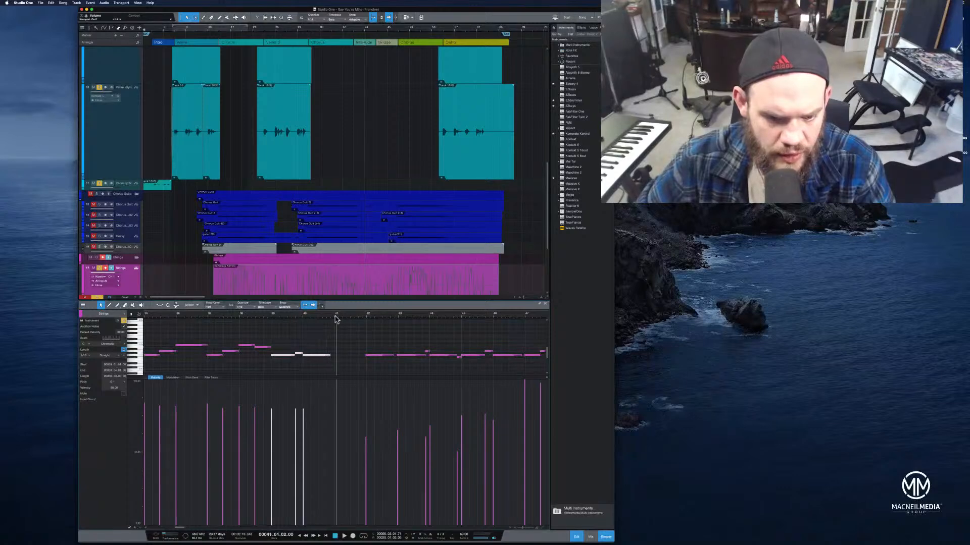
pyautogui.click(272, 316)
pyautogui.press('space')
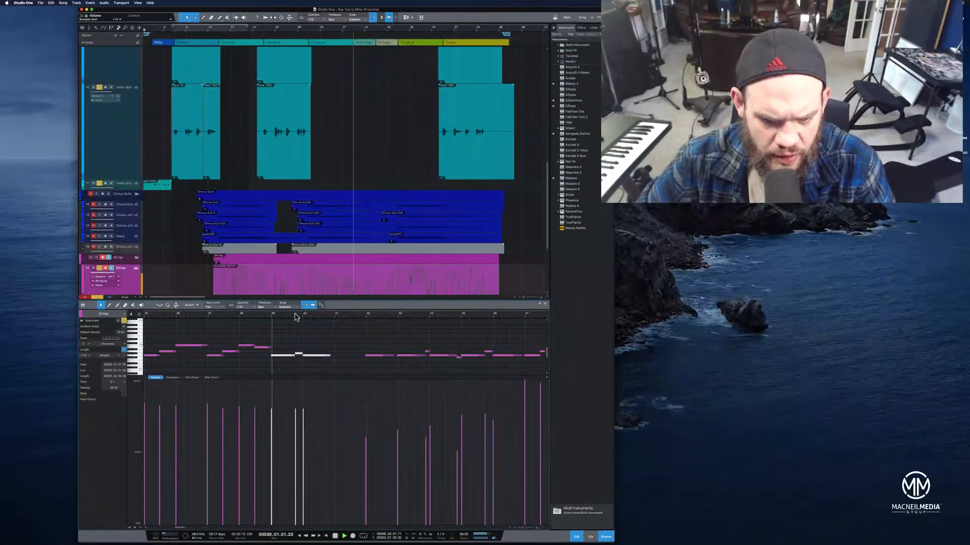
pyautogui.moveTo(317, 316); pyautogui.dragTo(307, 327)
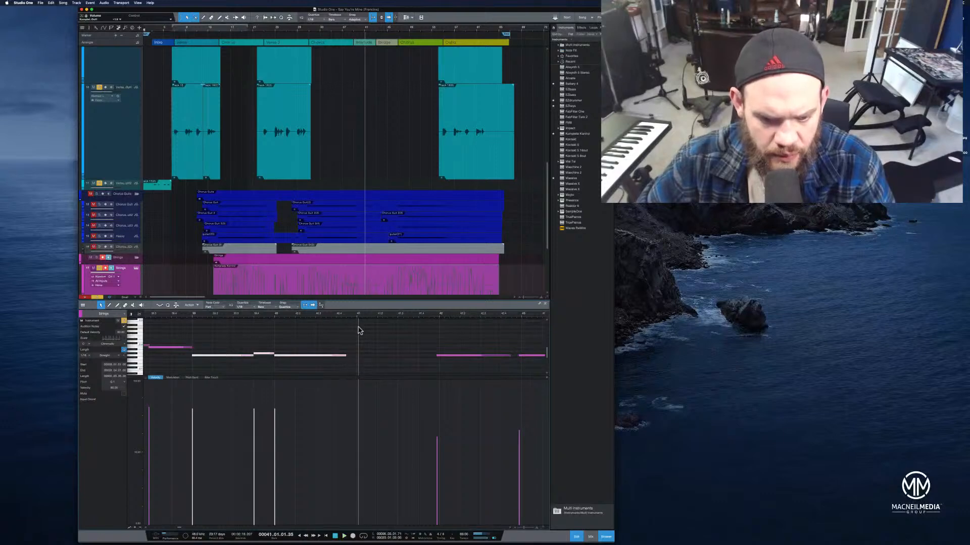
pyautogui.press('super+d')
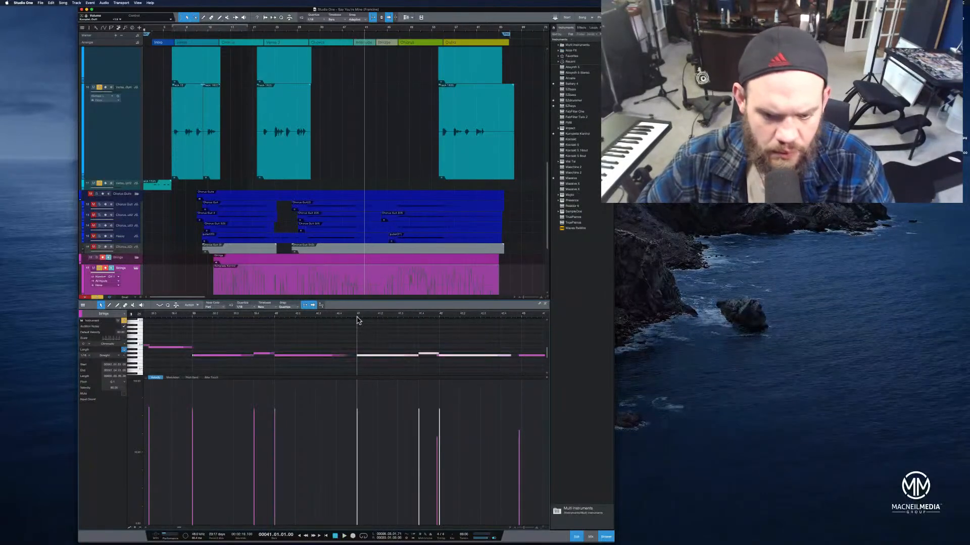
# Delete the extra note at the end of the duplicated phrase and play back from earlier
pyautogui.click(494, 357)
pyautogui.press('Delete')
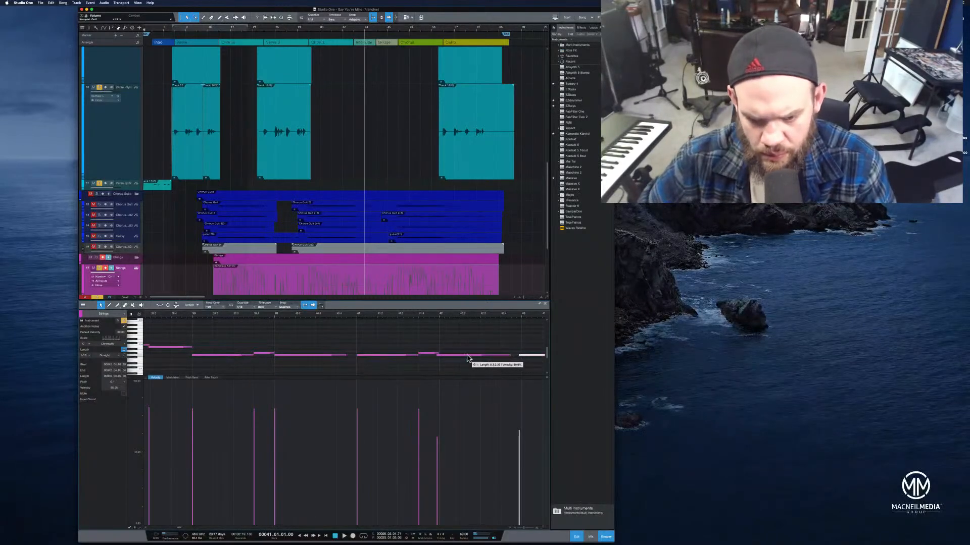
pyautogui.click(468, 357)
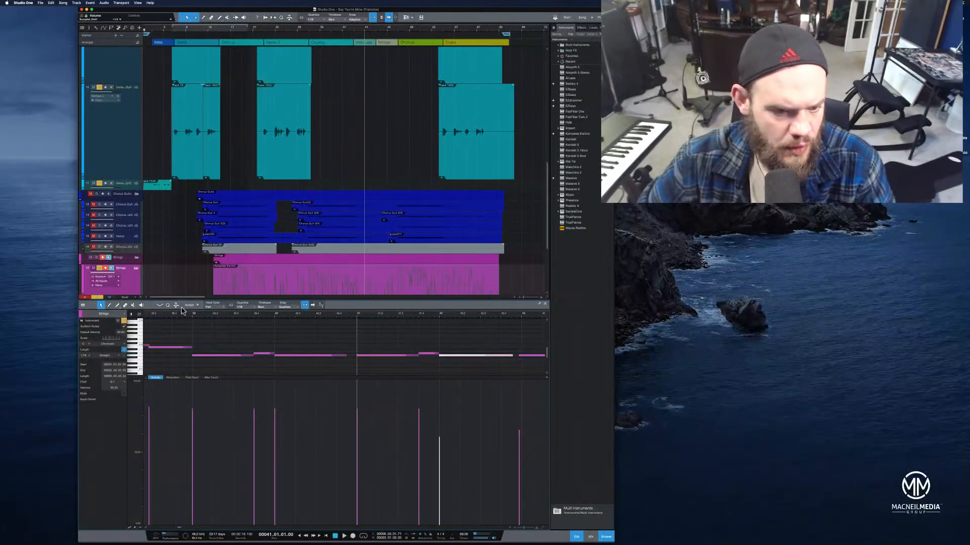
pyautogui.moveTo(179, 317); pyautogui.dragTo(230, 310)
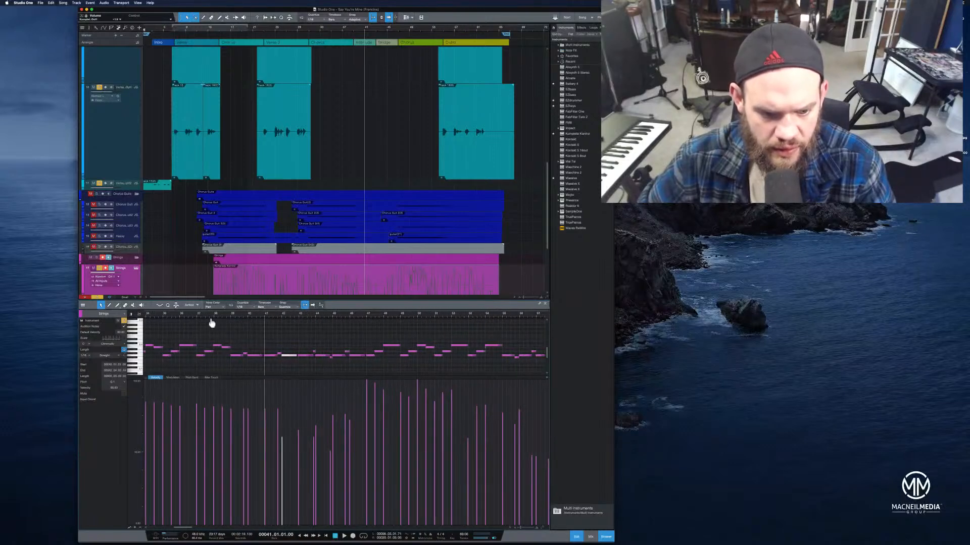
pyautogui.click(206, 315)
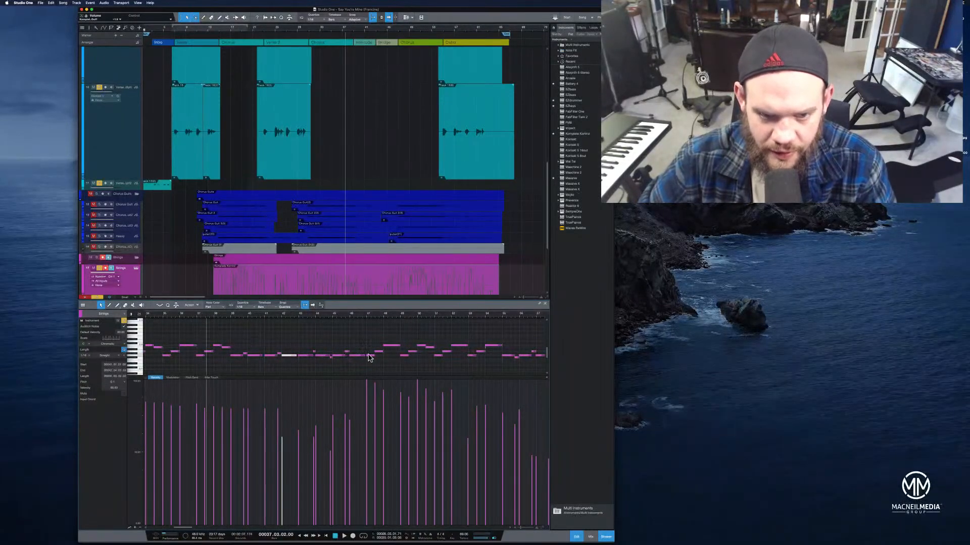
pyautogui.press('space')
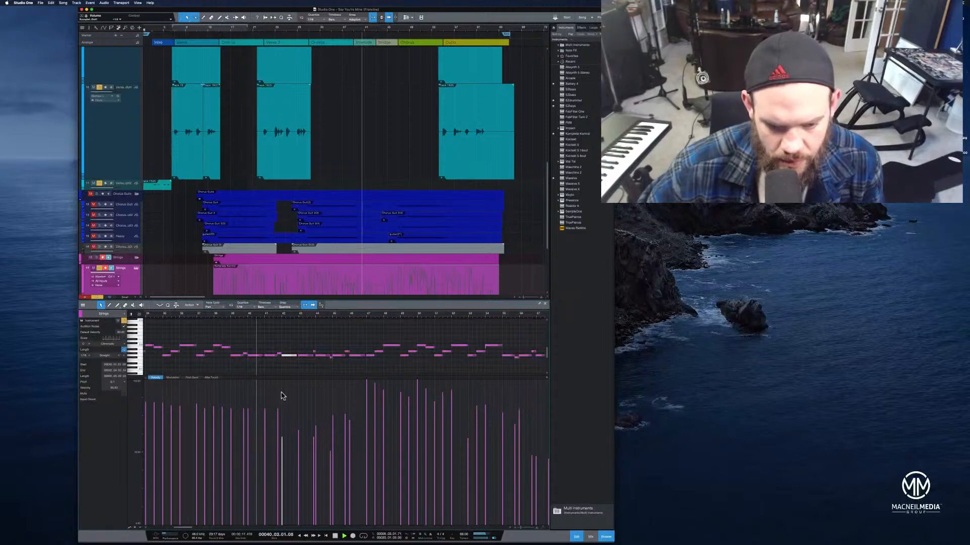
# Adjust the velocity of a strings note and play the section back
pyautogui.moveTo(245, 416); pyautogui.dragTo(245, 418)
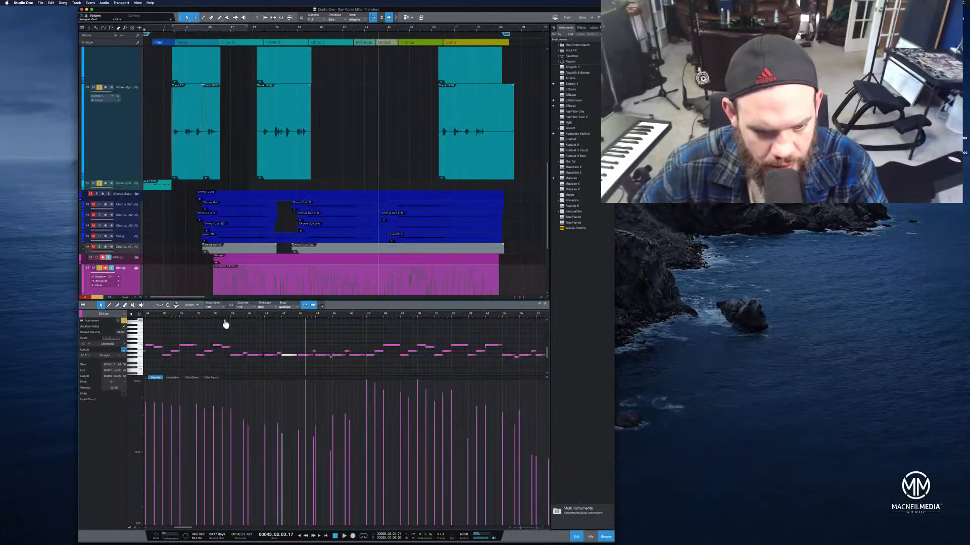
pyautogui.click(209, 315)
pyautogui.press('space')
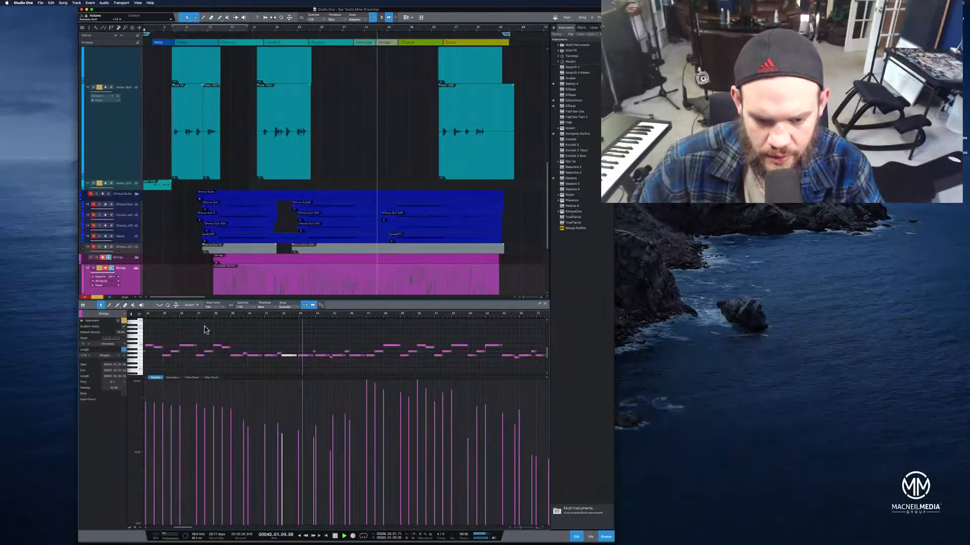
# Select the notes in the middle of the duplicated phrase, delete them, and play back
pyautogui.click(300, 337)
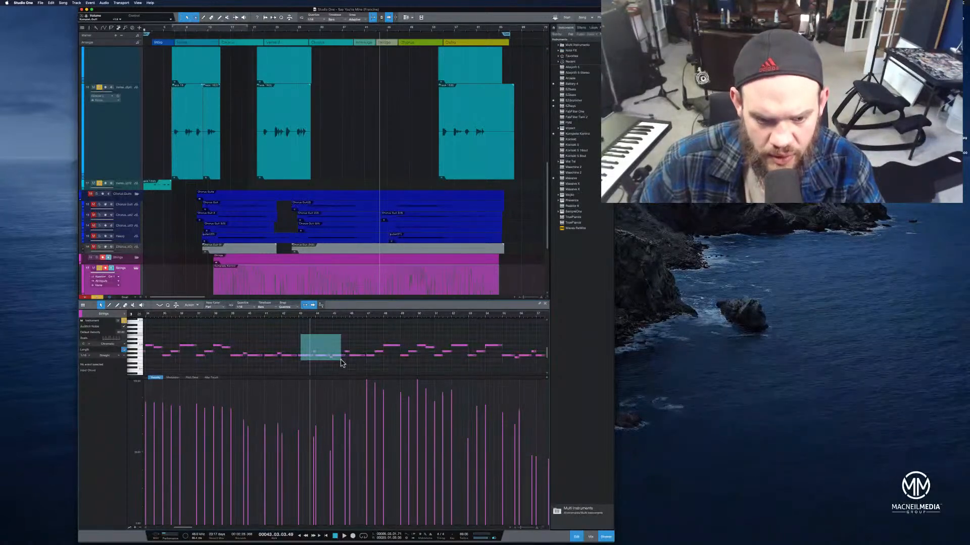
pyautogui.moveTo(340, 360); pyautogui.dragTo(341, 360)
pyautogui.moveTo(365, 315); pyautogui.dragTo(368, 321)
pyautogui.click(258, 316)
pyautogui.click(243, 316)
pyautogui.press('space')
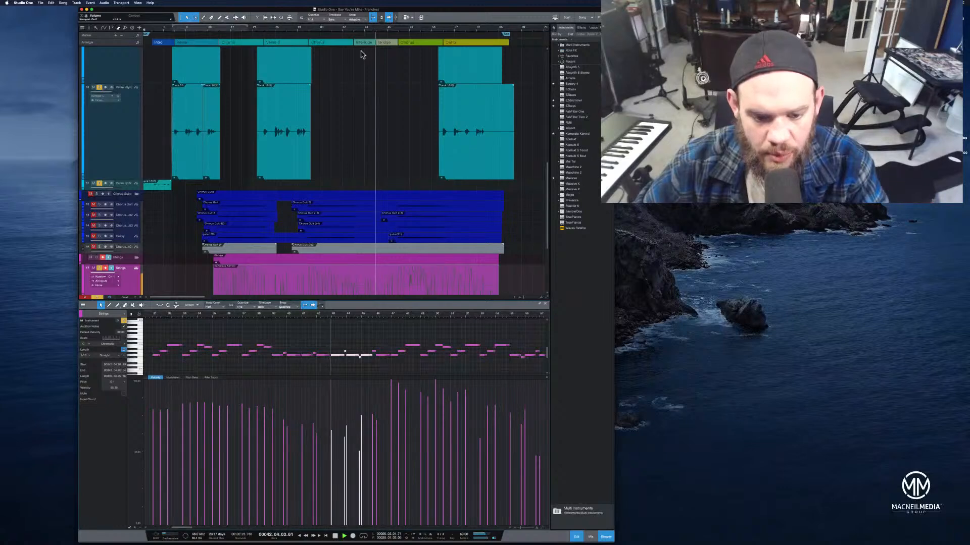
pyautogui.moveTo(339, 339); pyautogui.dragTo(374, 367)
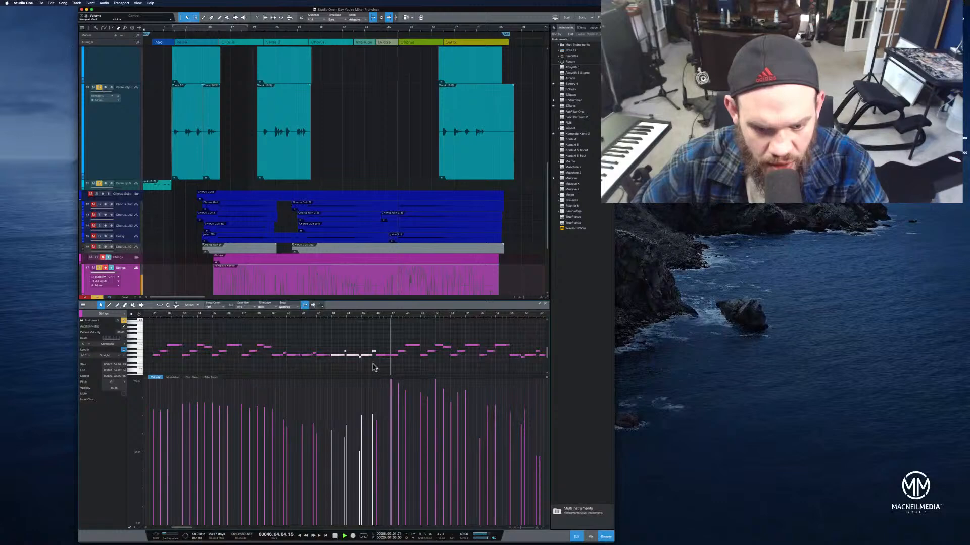
pyautogui.moveTo(332, 339); pyautogui.dragTo(388, 362)
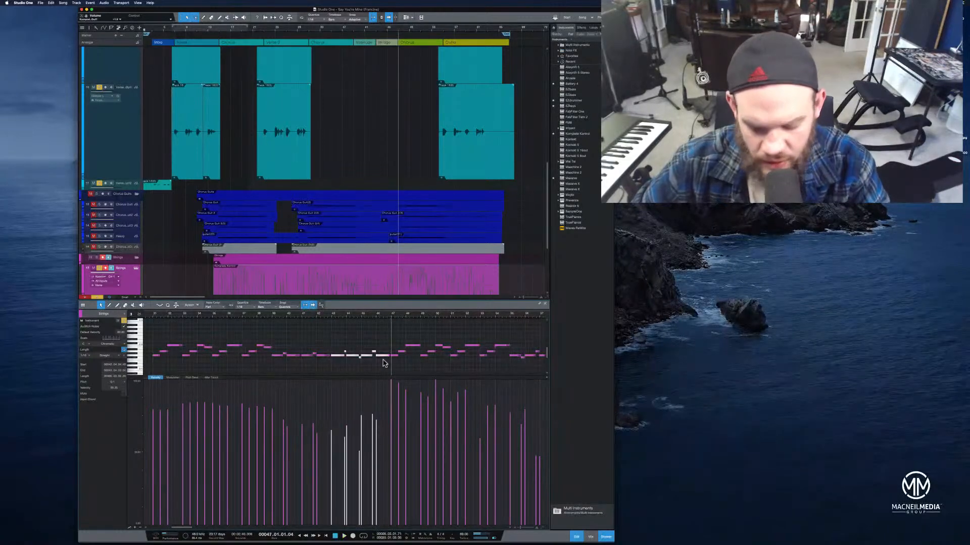
pyautogui.press('Delete')
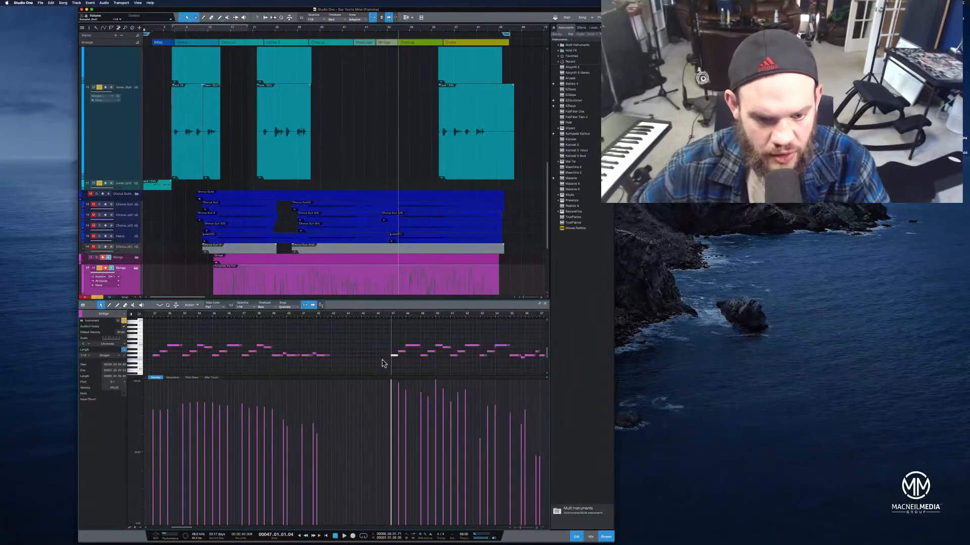
pyautogui.click(289, 314)
pyautogui.press('space')
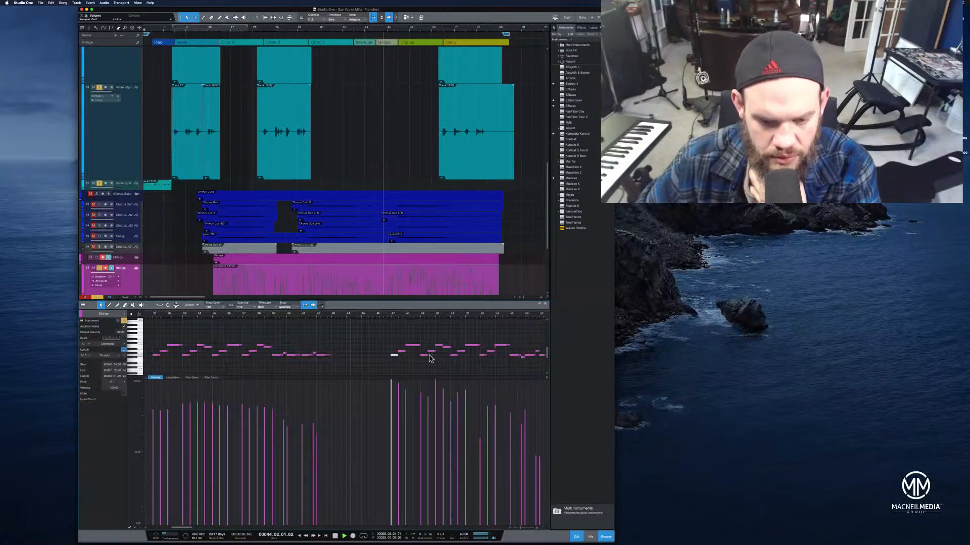
# Raise the velocity of the short note where the remaining phrase resumes
pyautogui.moveTo(464, 318); pyautogui.dragTo(385, 320)
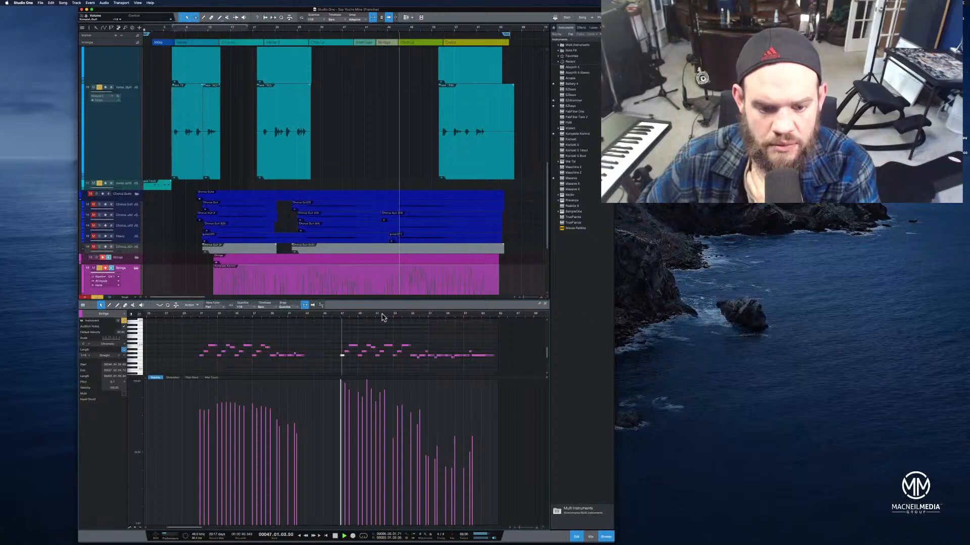
pyautogui.moveTo(342, 393)
pyautogui.mouseDown()
pyautogui.moveTo(346, 410)
pyautogui.moveTo(369, 404)
pyautogui.mouseUp()
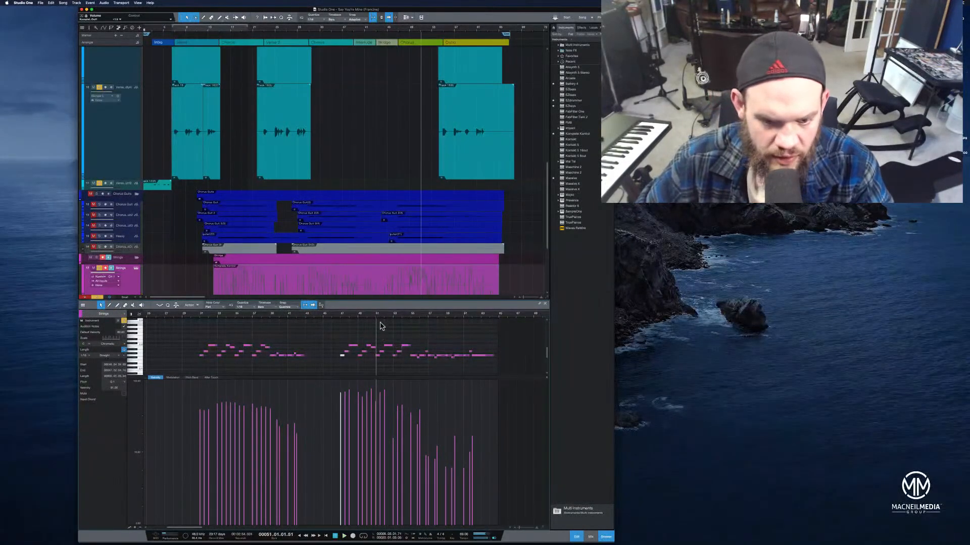
# Zoom into the join between the phrases and adjust the position and length of the short strings note where the phrase resumes
pyautogui.moveTo(383, 316); pyautogui.dragTo(399, 328)
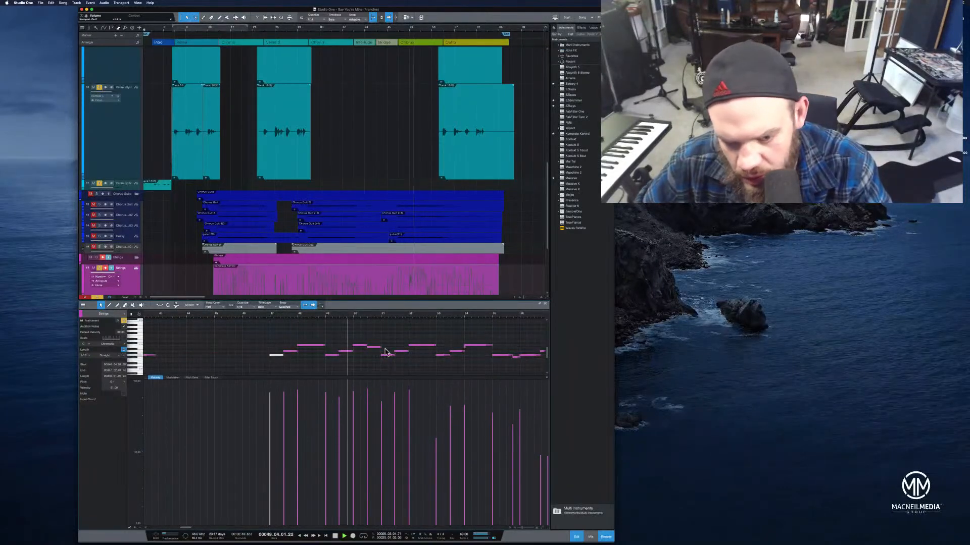
pyautogui.moveTo(350, 318); pyautogui.dragTo(380, 325)
pyautogui.click(364, 349)
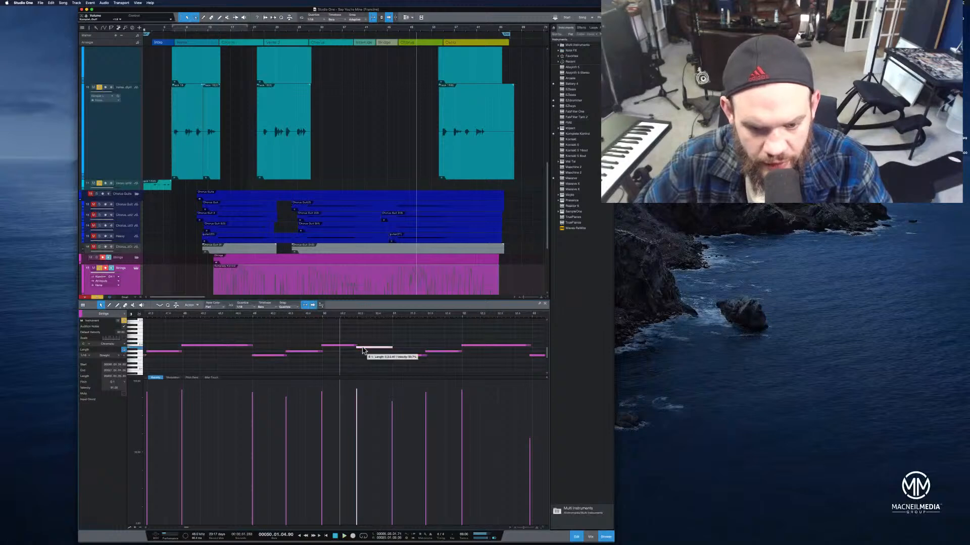
pyautogui.click(279, 316)
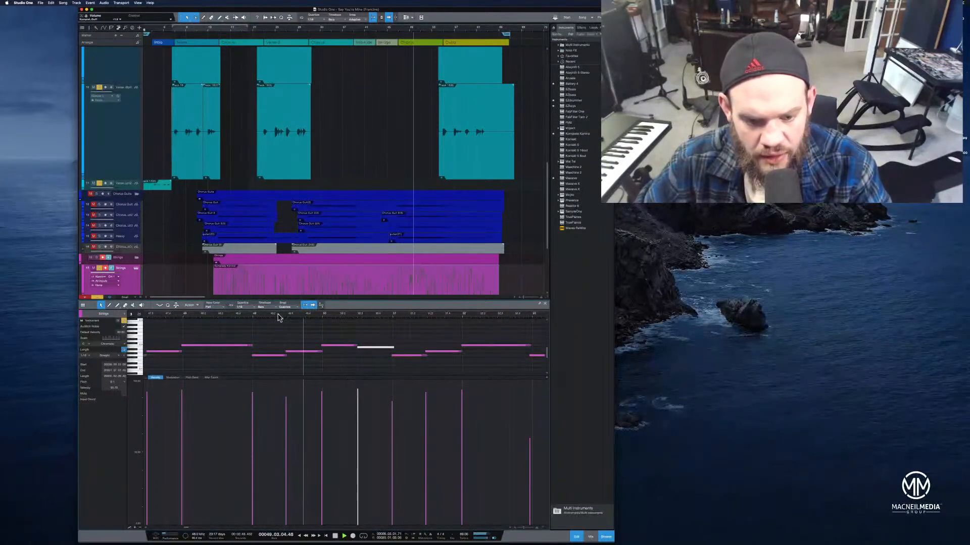
pyautogui.click(356, 347)
pyautogui.moveTo(368, 348); pyautogui.dragTo(364, 351)
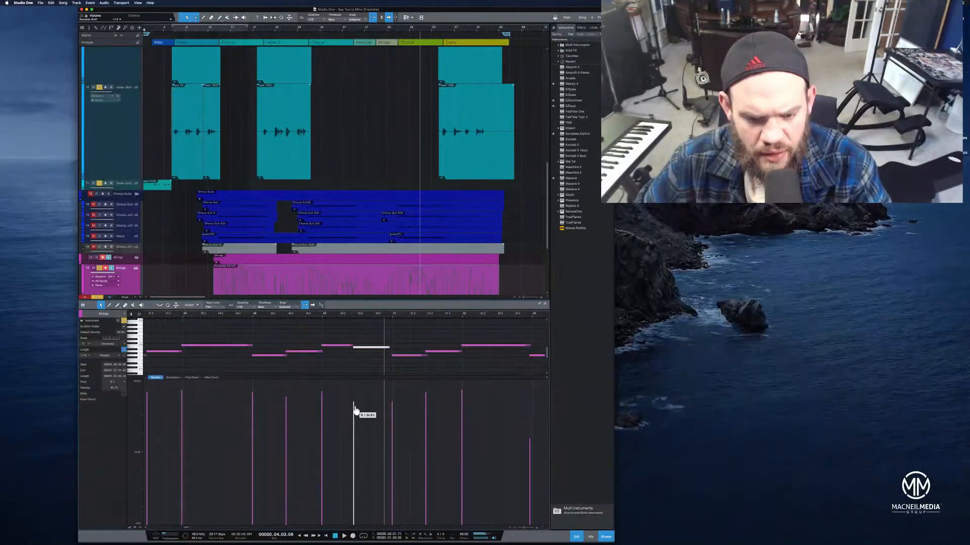
pyautogui.click(269, 316)
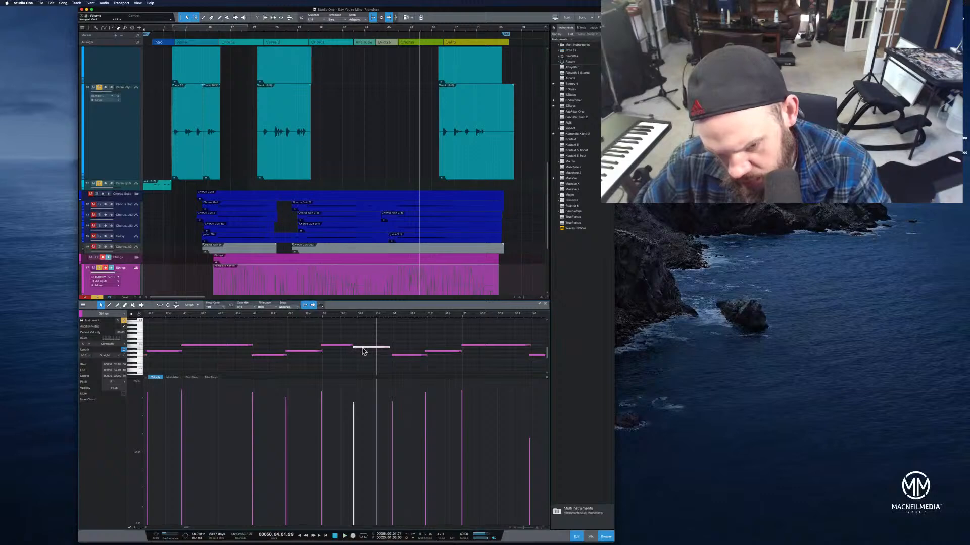
pyautogui.moveTo(366, 350); pyautogui.dragTo(357, 348)
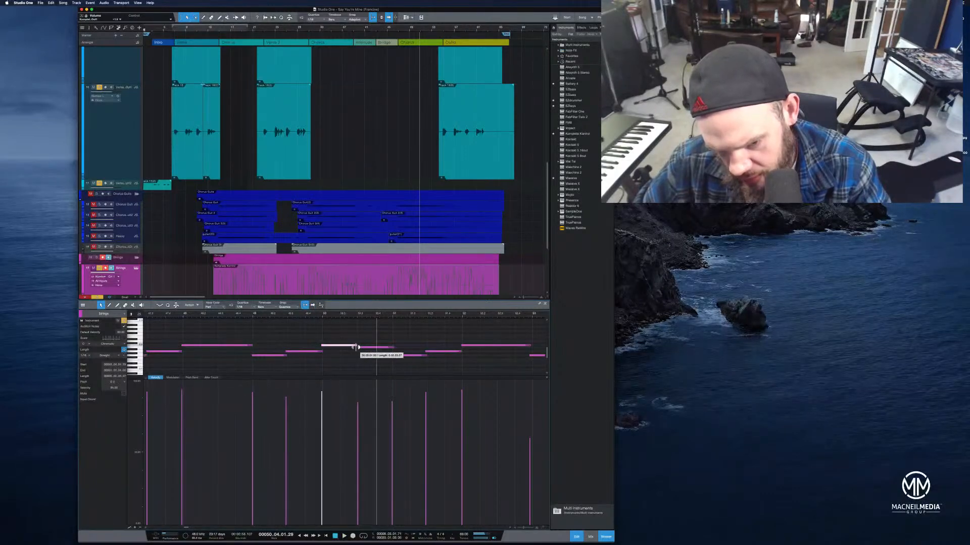
pyautogui.click(290, 314)
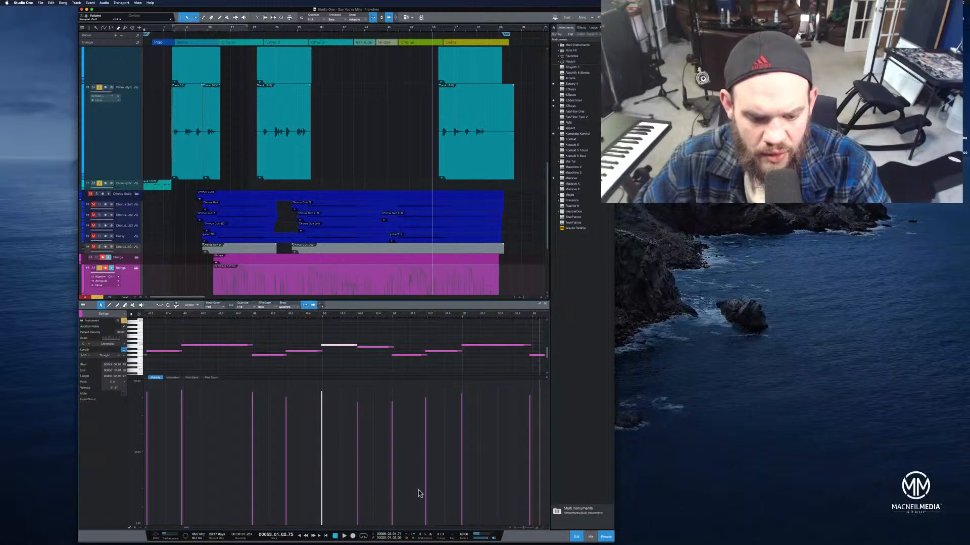
# Zoom back out on the strings part and play the reworked phrase back
pyautogui.moveTo(528, 531); pyautogui.dragTo(522, 528)
pyautogui.moveTo(505, 315); pyautogui.dragTo(330, 324)
pyautogui.press('space')
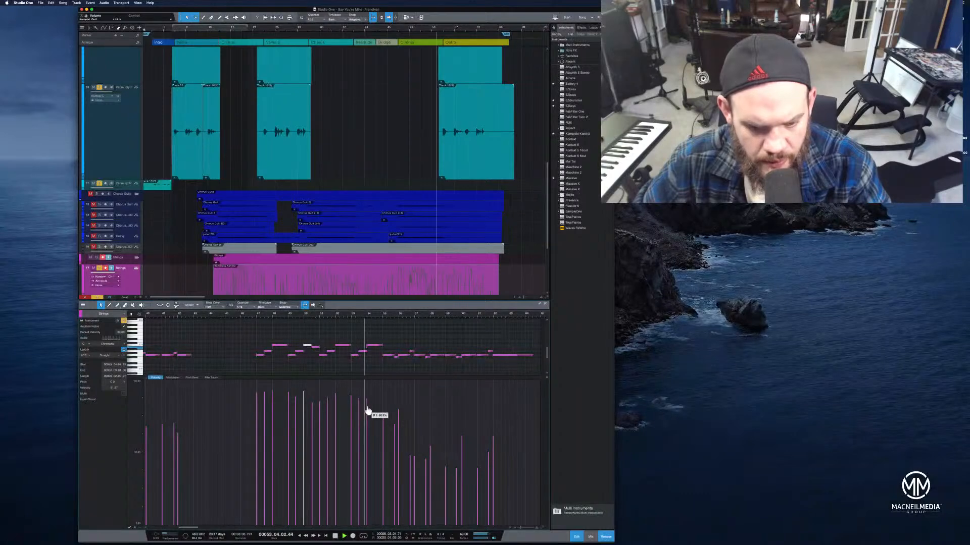
pyautogui.press('space')
# Select the notes of the duplicated phrase in the velocity lane and zoom in and out to inspect their velocities
pyautogui.moveTo(246, 387); pyautogui.dragTo(346, 430)
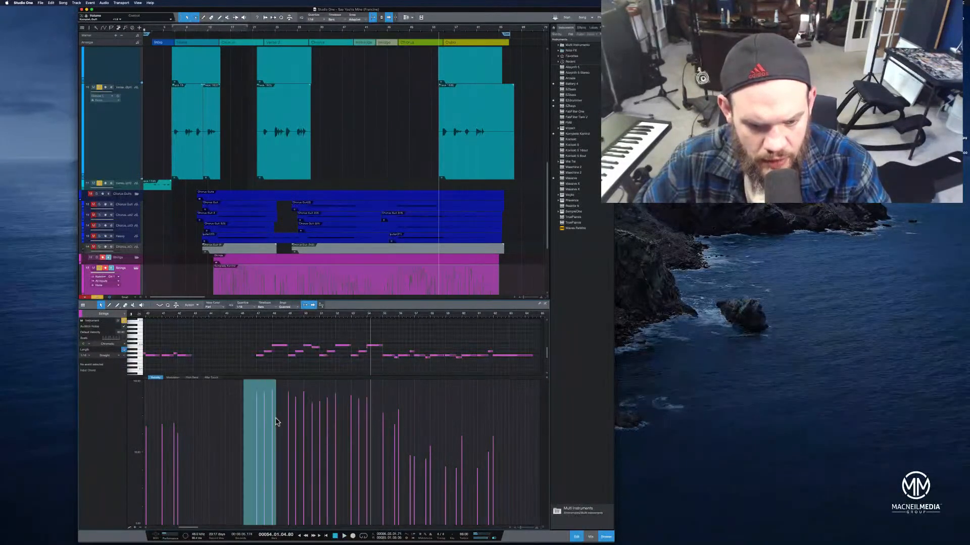
pyautogui.moveTo(246, 405); pyautogui.dragTo(396, 441)
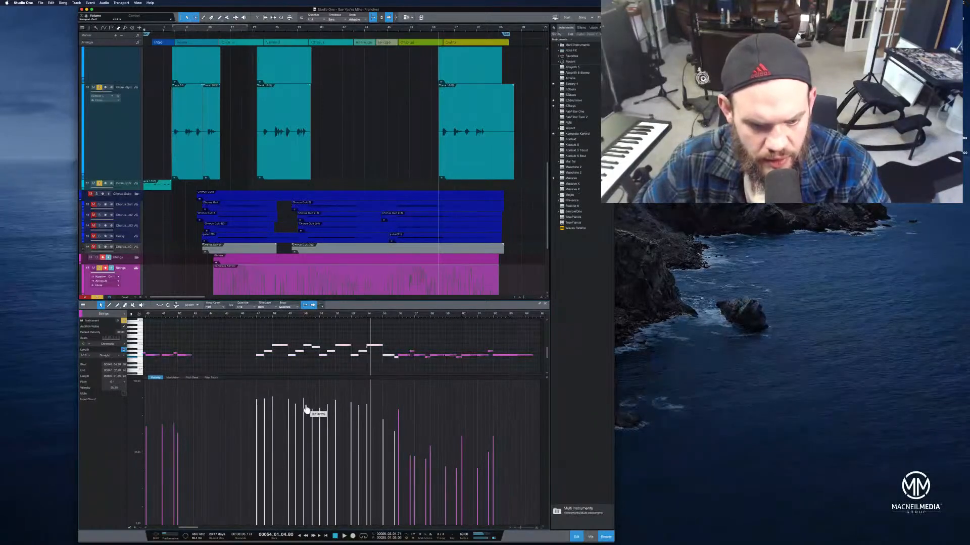
pyautogui.moveTo(295, 316); pyautogui.dragTo(338, 322)
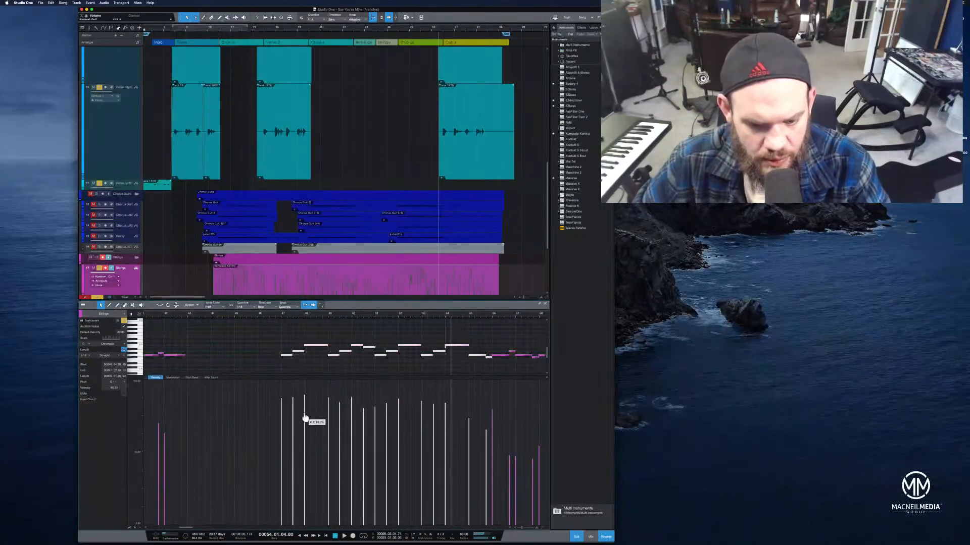
pyautogui.click(263, 320)
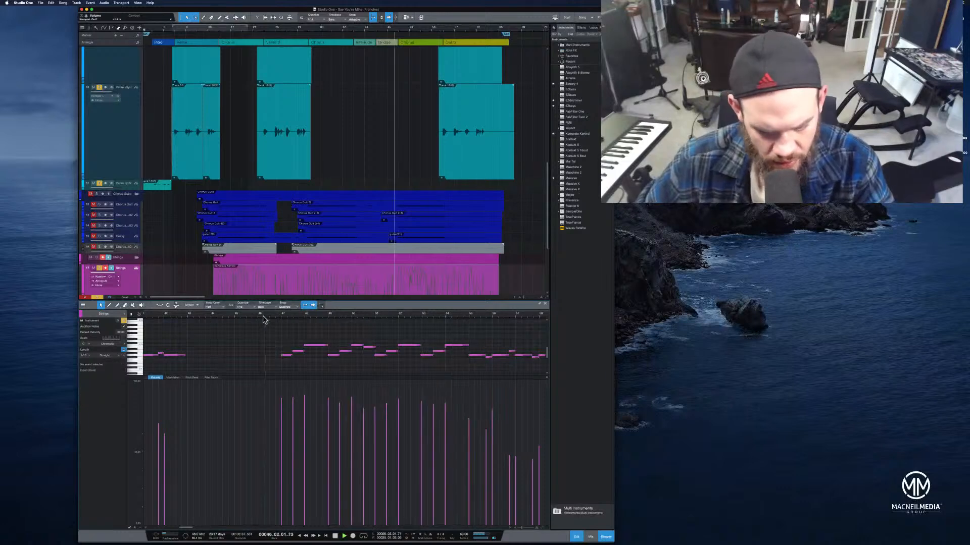
pyautogui.moveTo(382, 316); pyautogui.dragTo(337, 310)
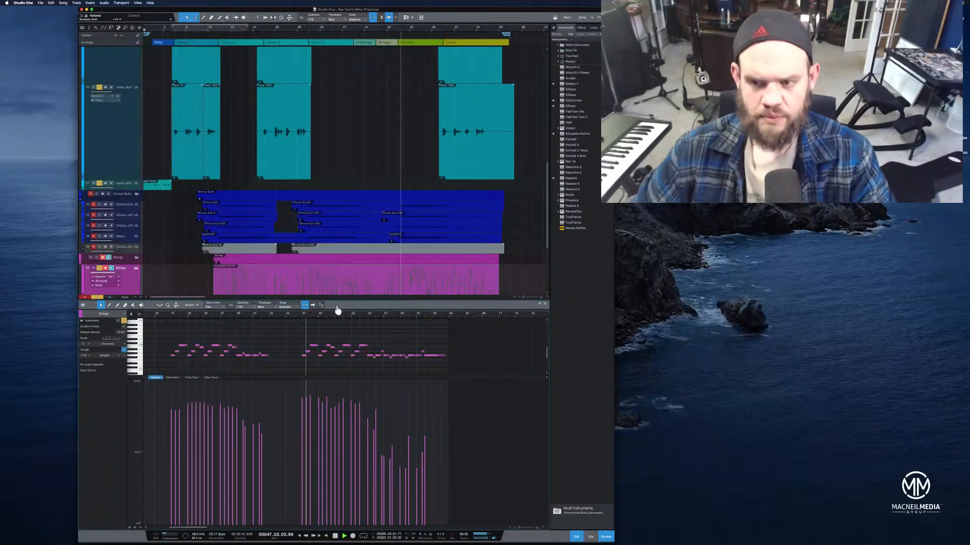
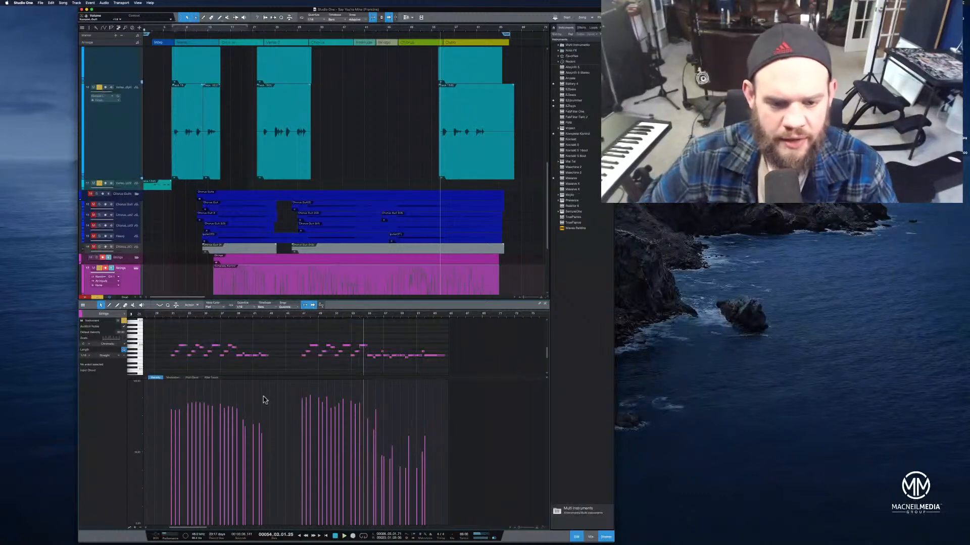
# Zoom in on the strings phrase, select the held note and raise its velocity while playing the passage back
pyautogui.moveTo(357, 316); pyautogui.dragTo(365, 328)
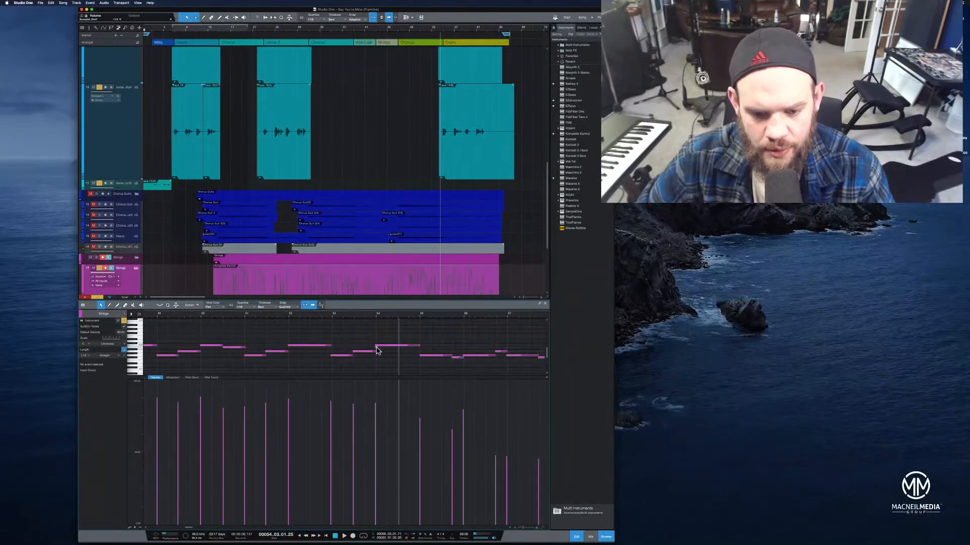
pyautogui.click(377, 350)
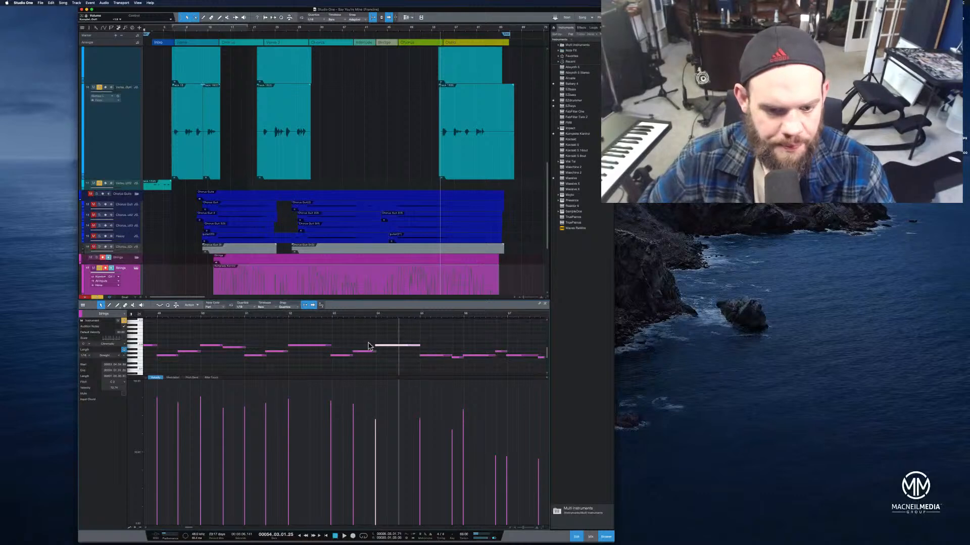
pyautogui.click(233, 317)
pyautogui.press('space')
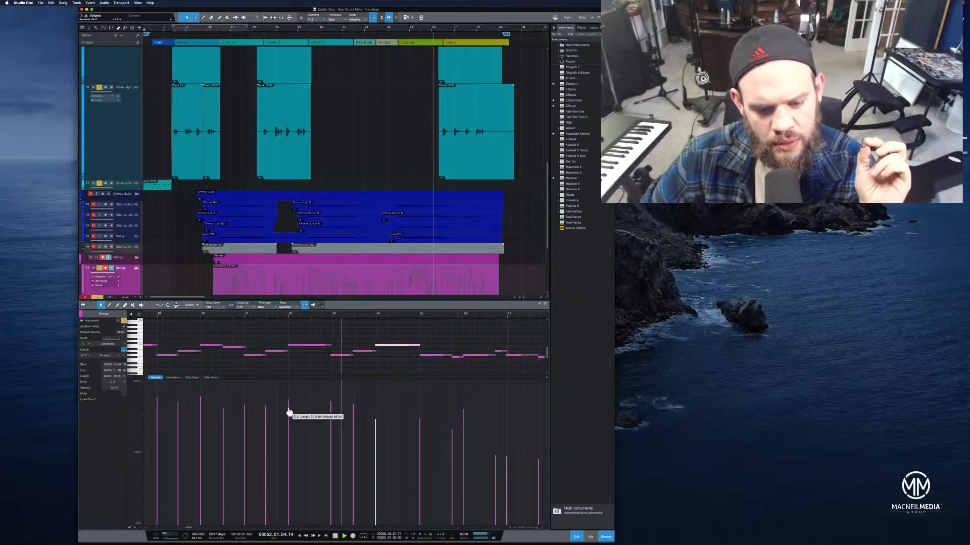
pyautogui.moveTo(375, 431); pyautogui.dragTo(375, 417)
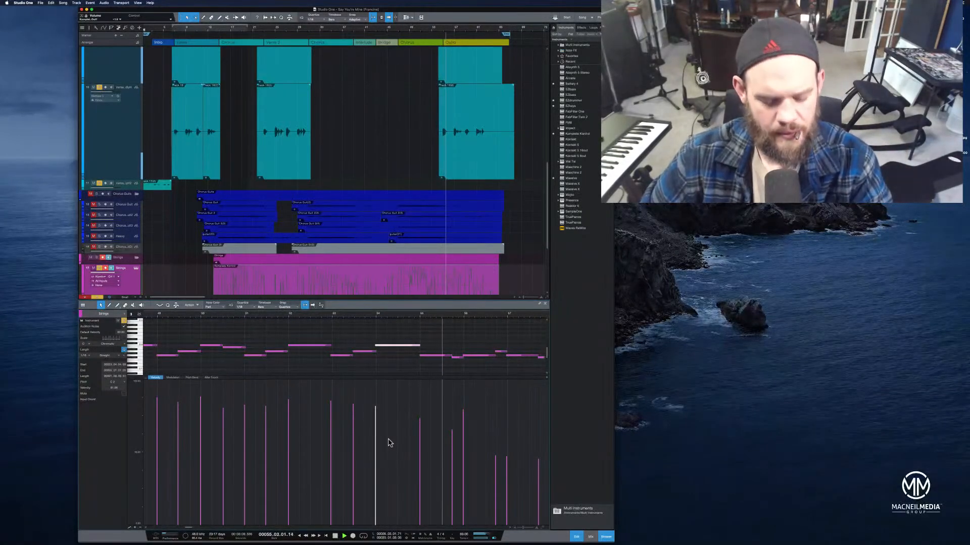
# Move the following strings note slightly earlier and one step lower, auditioning the passage around it
pyautogui.click(414, 352)
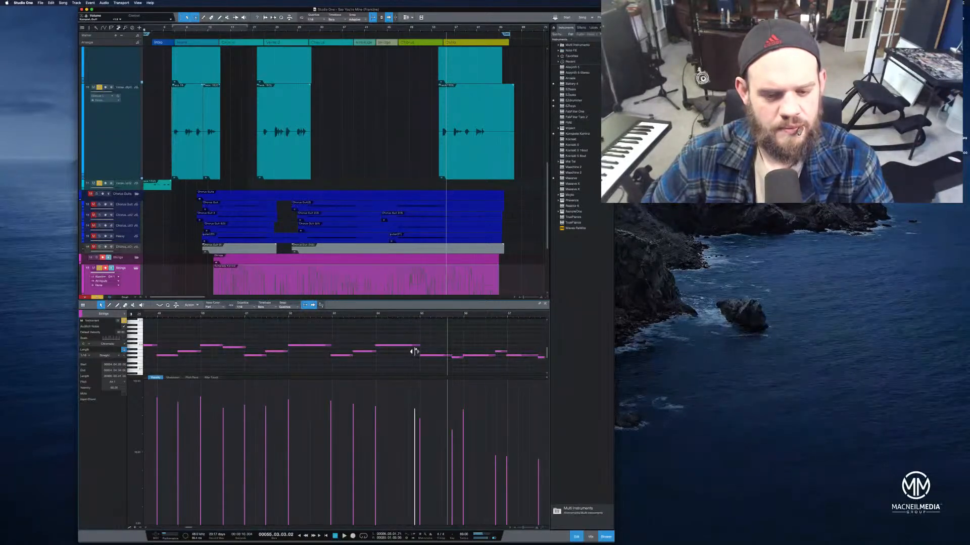
pyautogui.moveTo(414, 348); pyautogui.dragTo(409, 351)
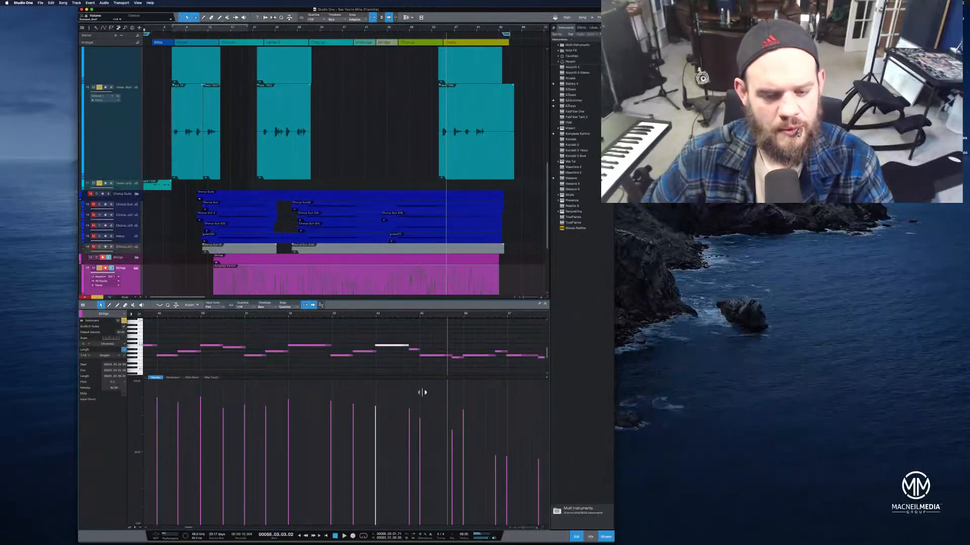
pyautogui.click(332, 316)
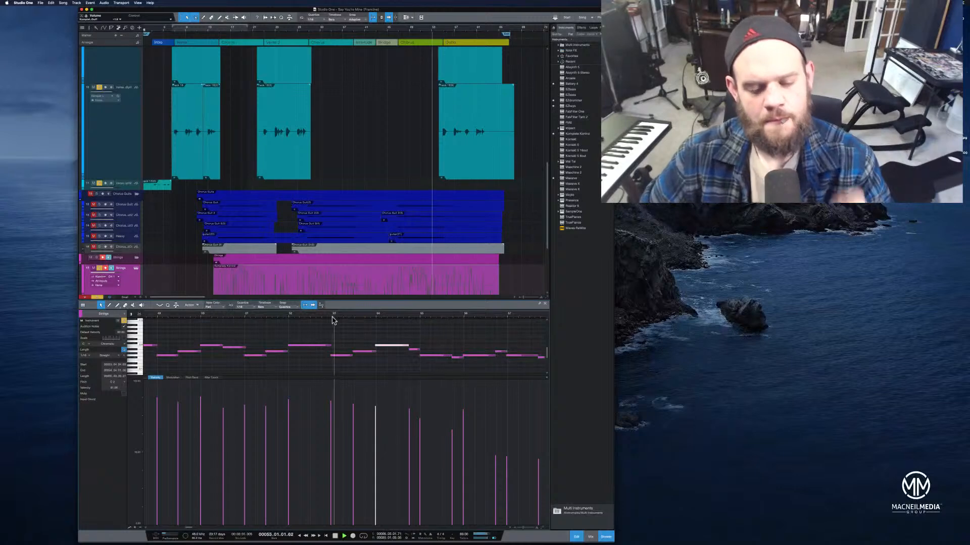
pyautogui.press('space')
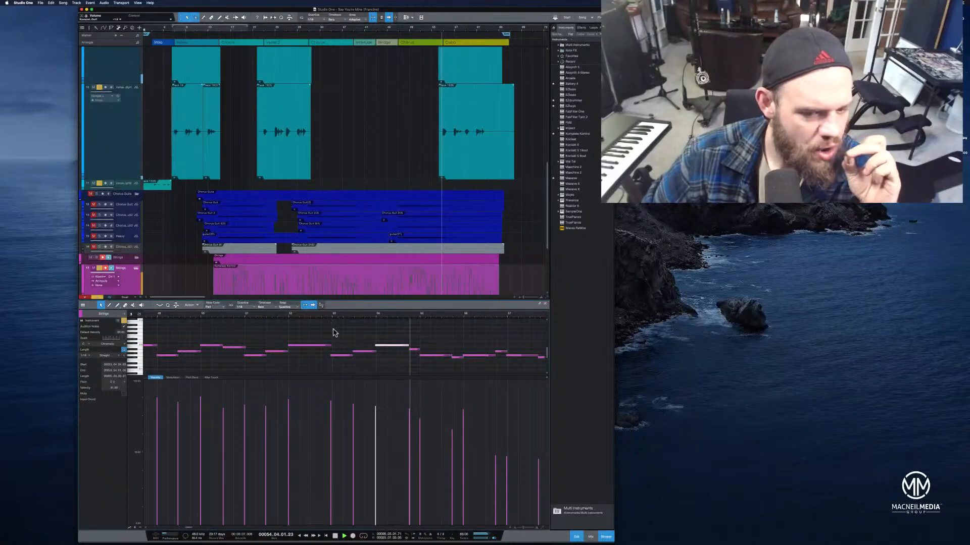
pyautogui.moveTo(408, 347); pyautogui.dragTo(397, 353)
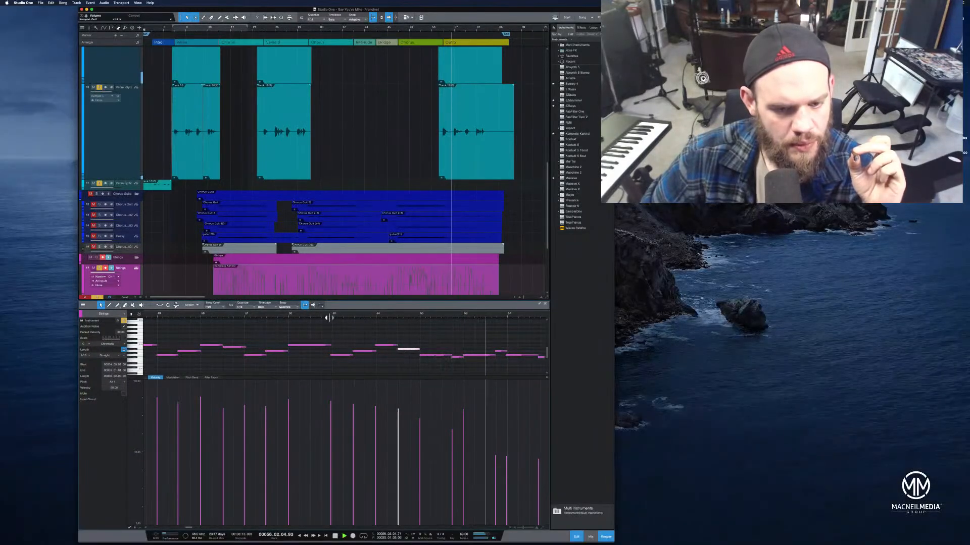
pyautogui.click(332, 316)
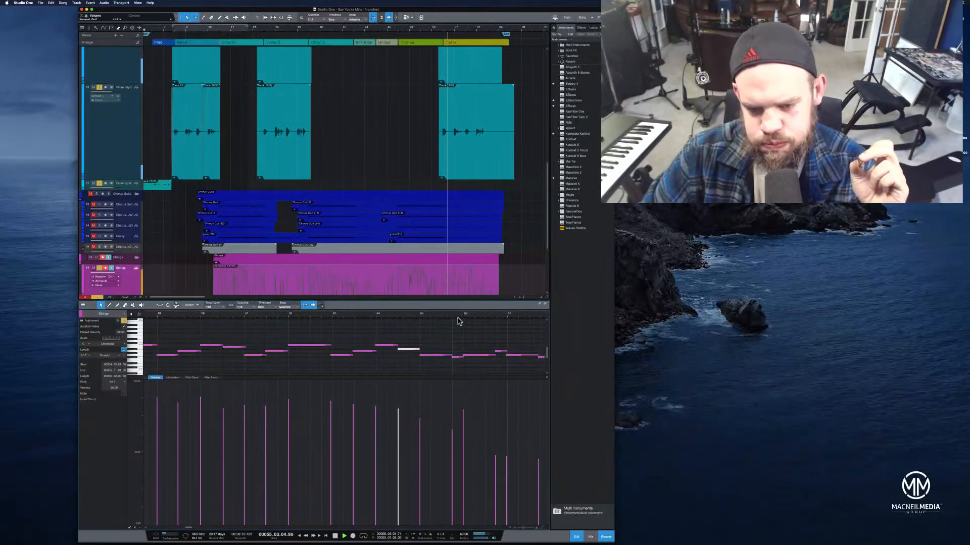
# Zoom out on the strings part and play back the edited notes to check them
pyautogui.moveTo(475, 316); pyautogui.dragTo(362, 318)
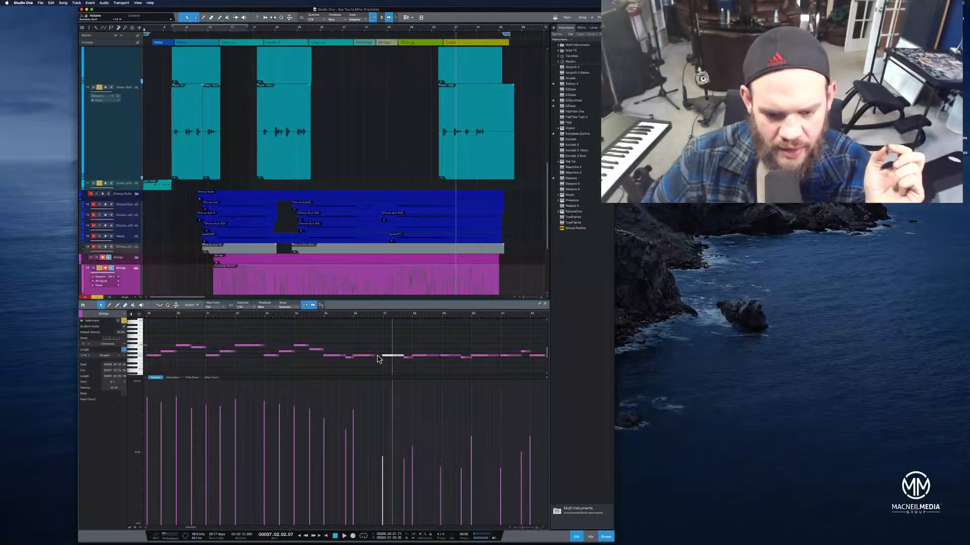
pyautogui.click(378, 356)
pyautogui.click(312, 317)
pyautogui.press('space')
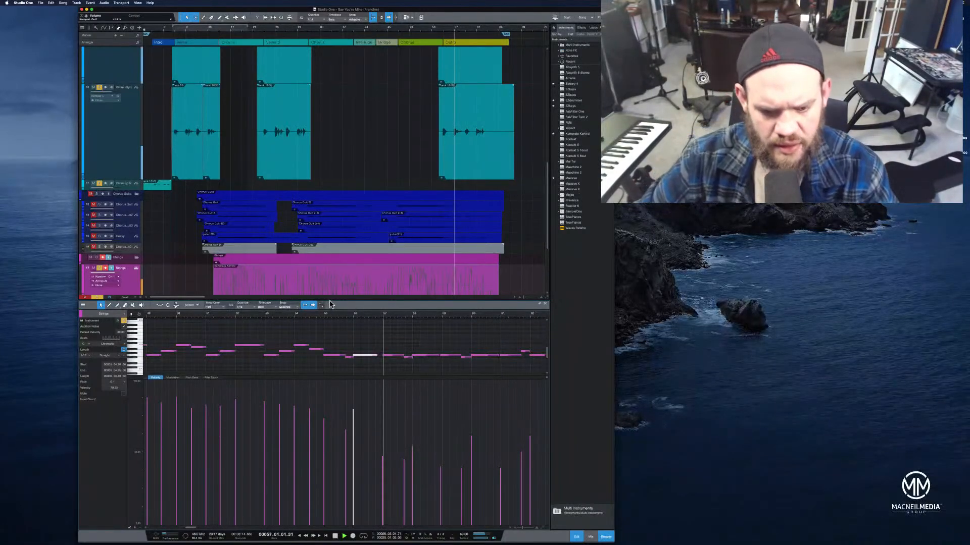
pyautogui.press('space')
pyautogui.click(349, 357)
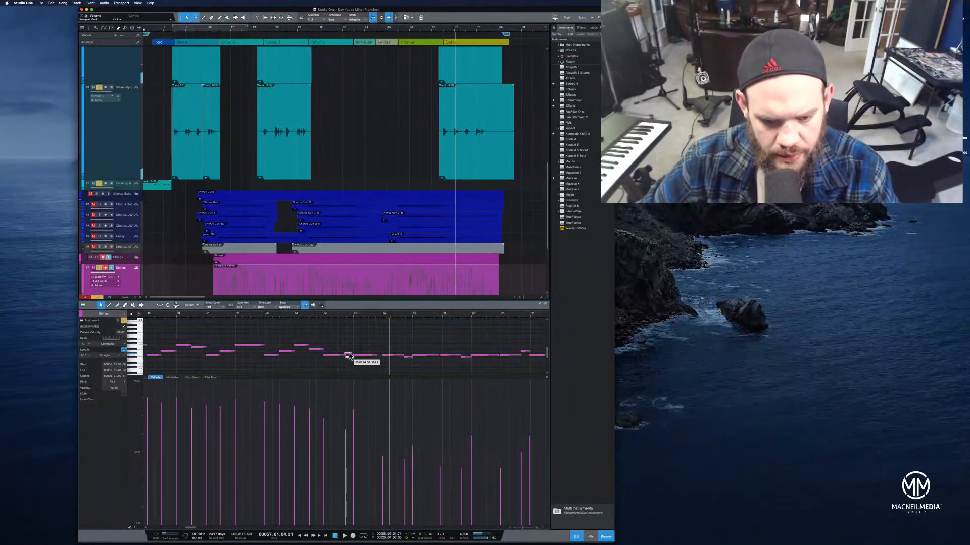
pyautogui.click(317, 317)
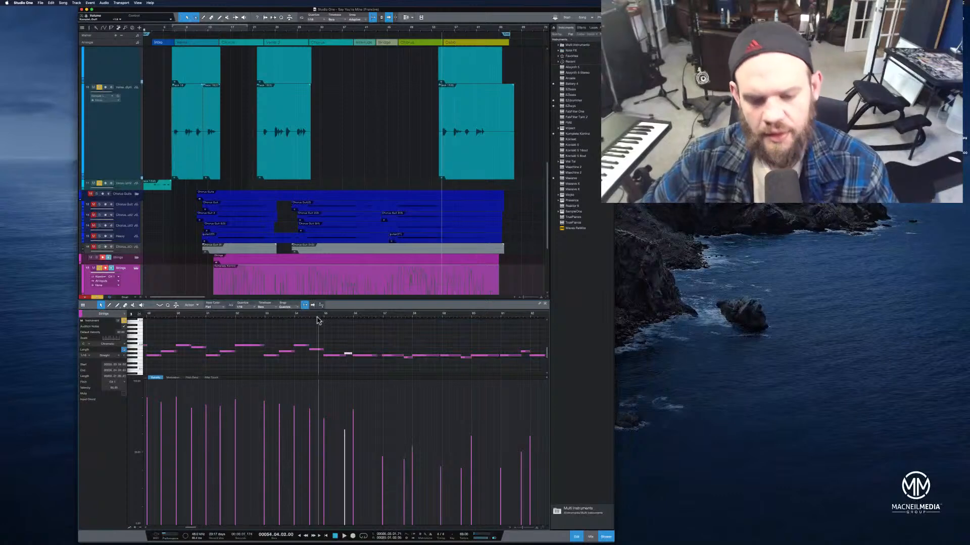
# Raise a note later in the strings phrase by one pitch step
pyautogui.click(408, 356)
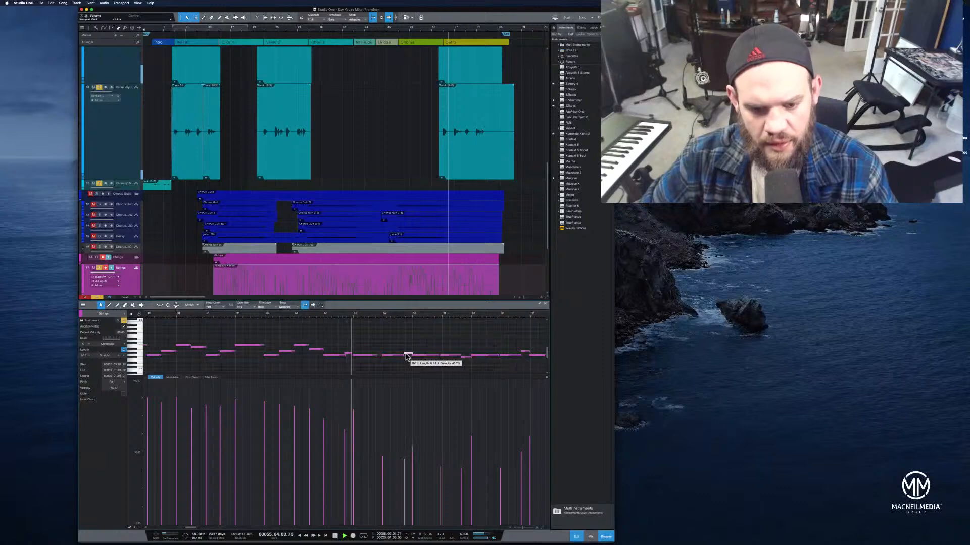
pyautogui.moveTo(358, 316); pyautogui.dragTo(361, 329)
pyautogui.click(349, 354)
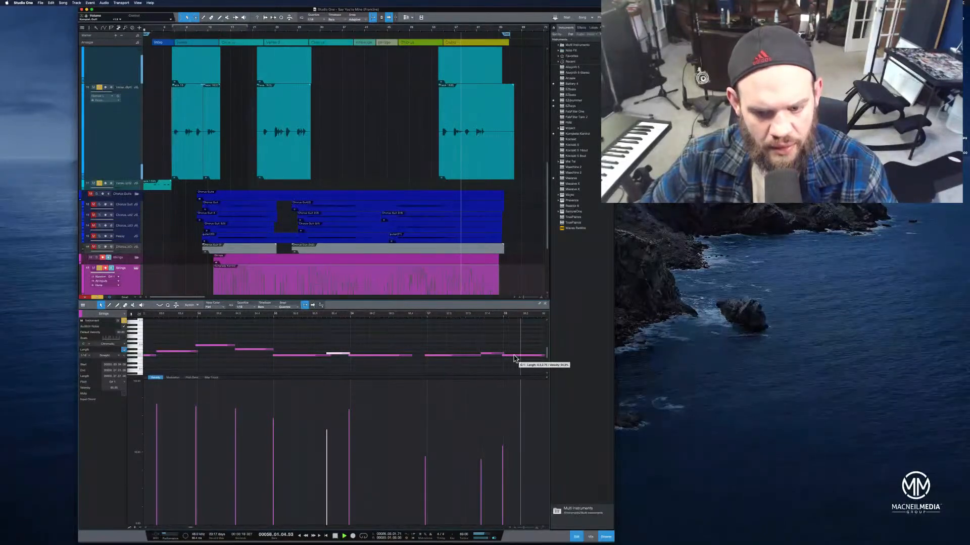
pyautogui.moveTo(505, 318); pyautogui.dragTo(387, 316)
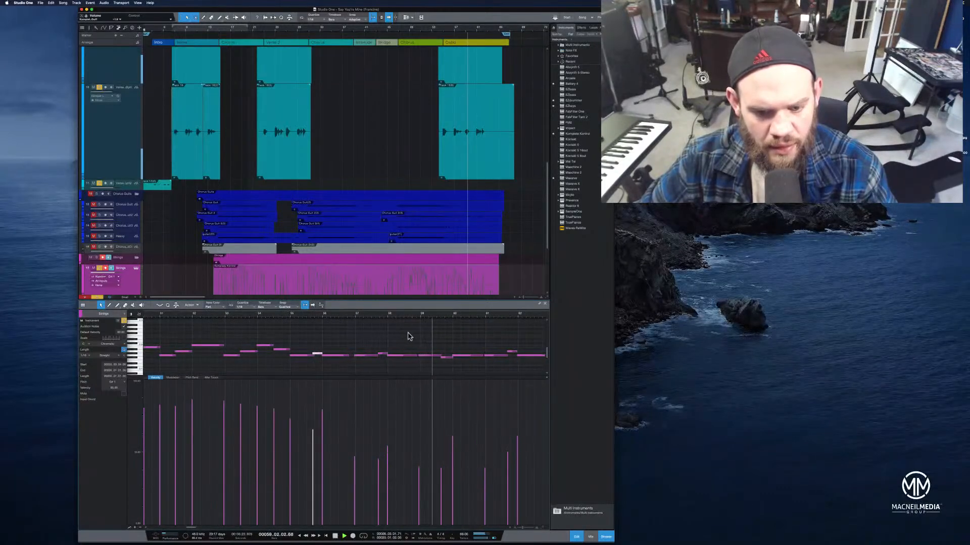
pyautogui.moveTo(449, 358); pyautogui.dragTo(450, 353)
# Draw a rising velocity ramp across the later notes of the strings phrase
pyautogui.click(430, 316)
pyautogui.moveTo(440, 480)
pyautogui.mouseDown()
pyautogui.moveTo(439, 461)
pyautogui.moveTo(420, 451)
pyautogui.mouseUp()
pyautogui.moveTo(378, 479)
pyautogui.mouseDown()
pyautogui.moveTo(379, 463)
pyautogui.moveTo(353, 449)
pyautogui.moveTo(442, 466)
pyautogui.moveTo(506, 454)
pyautogui.mouseUp()
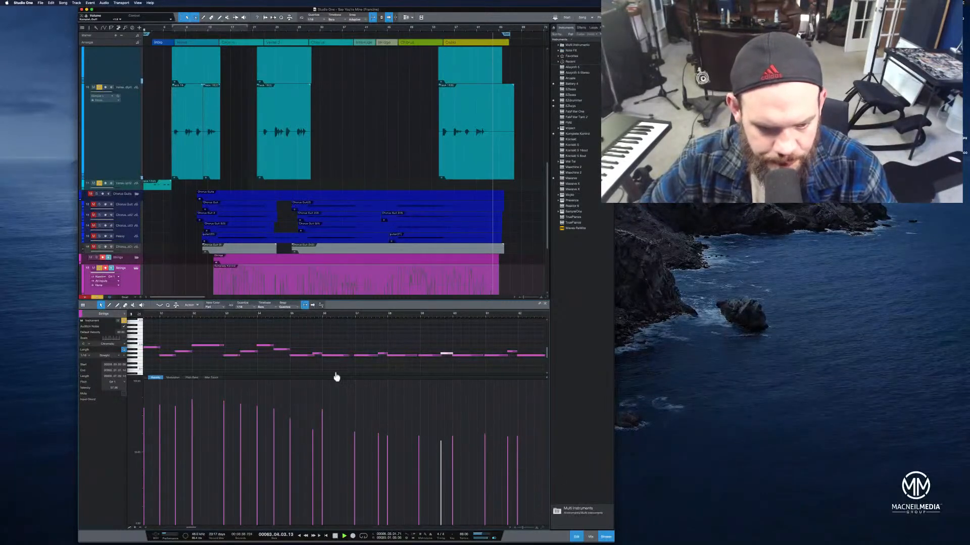
# Move the long final note of the strings phrase up one pitch step
pyautogui.click(285, 316)
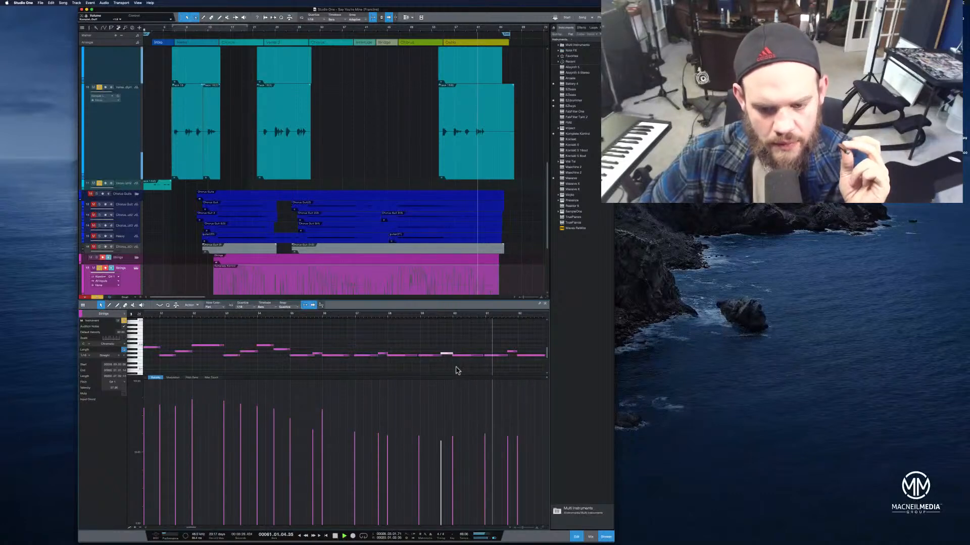
pyautogui.moveTo(524, 315); pyautogui.dragTo(418, 316)
pyautogui.moveTo(430, 356); pyautogui.dragTo(427, 347)
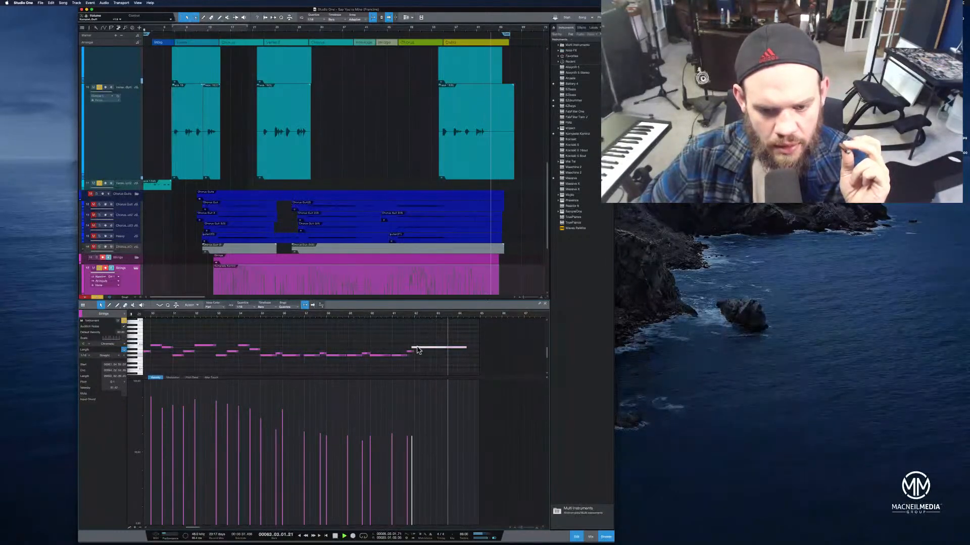
# Zoom in on the phrase ending and add a new lower note right after the final held note
pyautogui.click(389, 313)
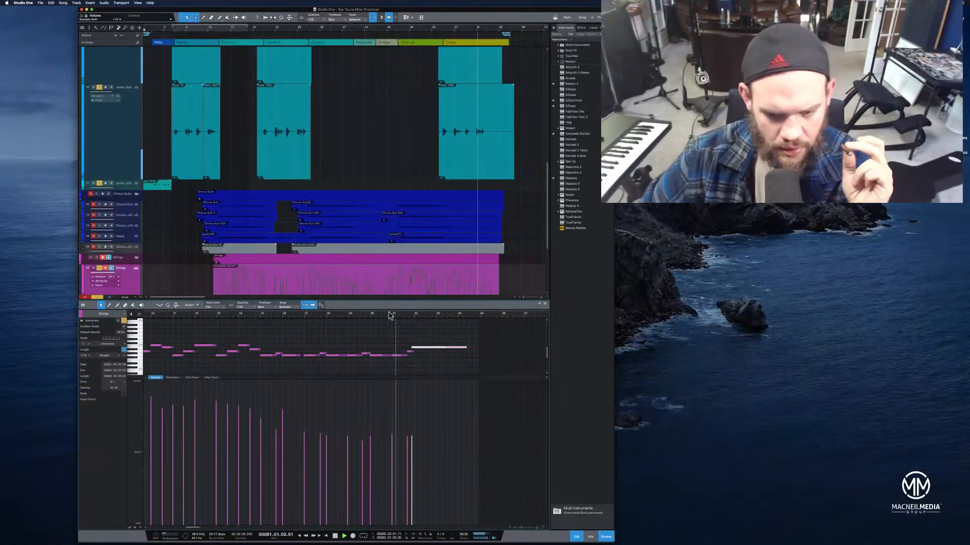
pyautogui.moveTo(413, 316); pyautogui.dragTo(421, 349)
pyautogui.click(387, 315)
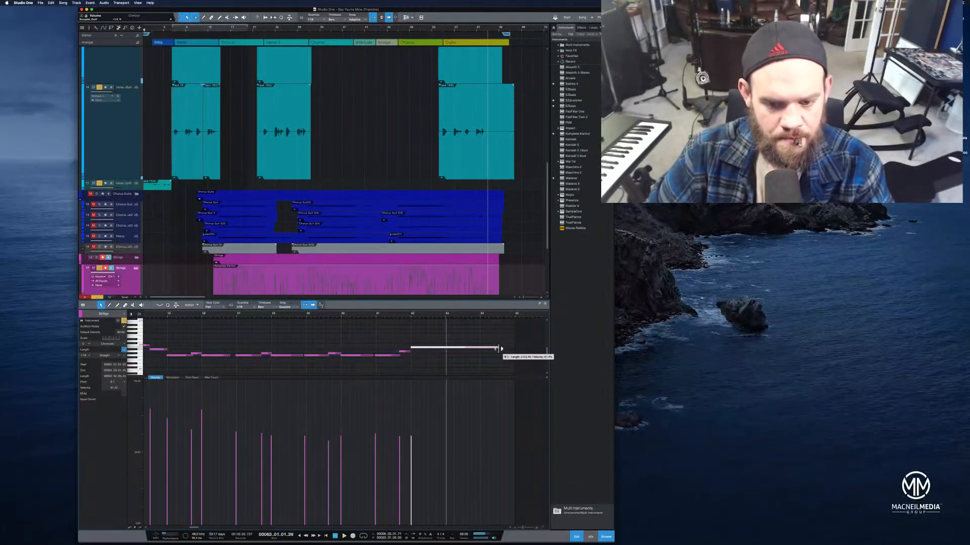
pyautogui.click(448, 364)
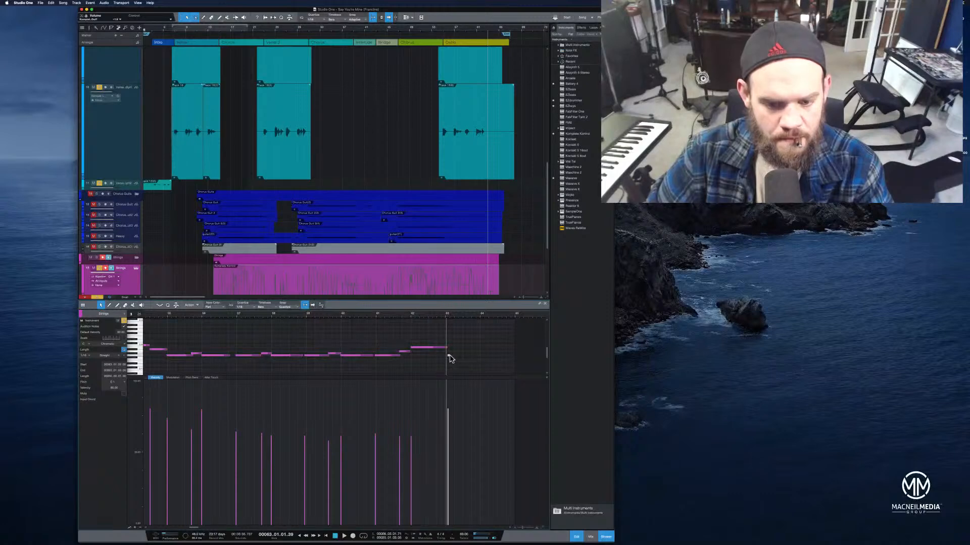
pyautogui.moveTo(479, 357); pyautogui.dragTo(481, 356)
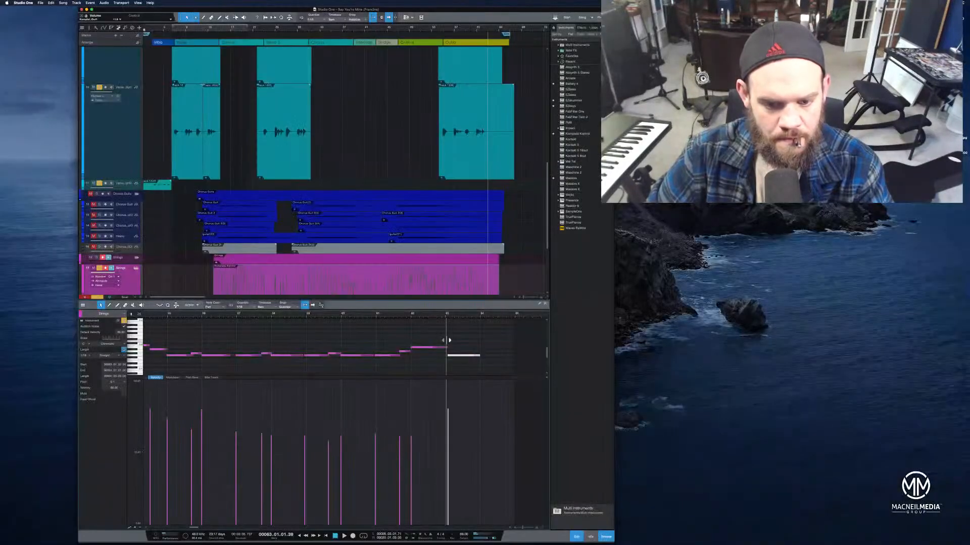
# Nudge and lengthen the new closing note while auditioning the ending, then save the song
pyautogui.click(395, 315)
pyautogui.press('space')
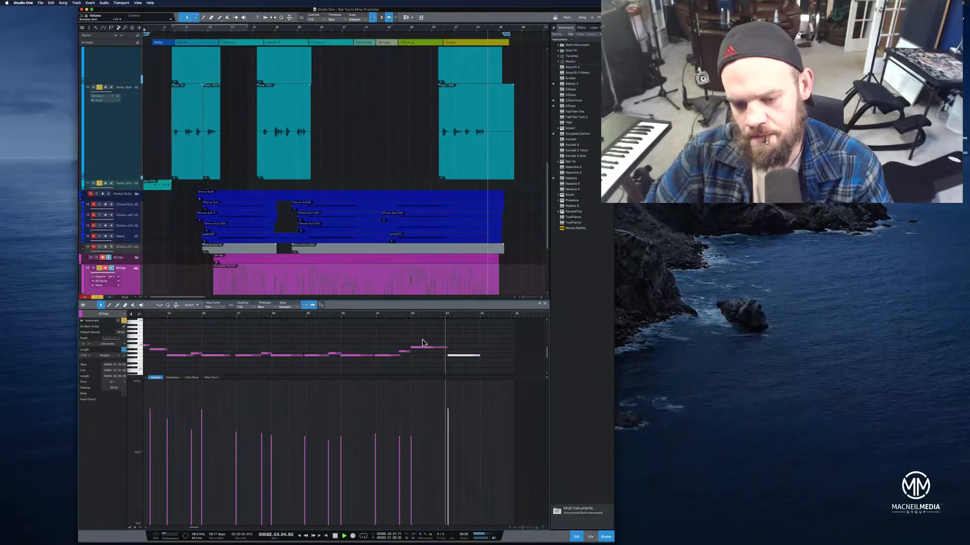
pyautogui.moveTo(453, 356); pyautogui.dragTo(450, 356)
pyautogui.press('space')
pyautogui.click(394, 315)
pyautogui.press('space')
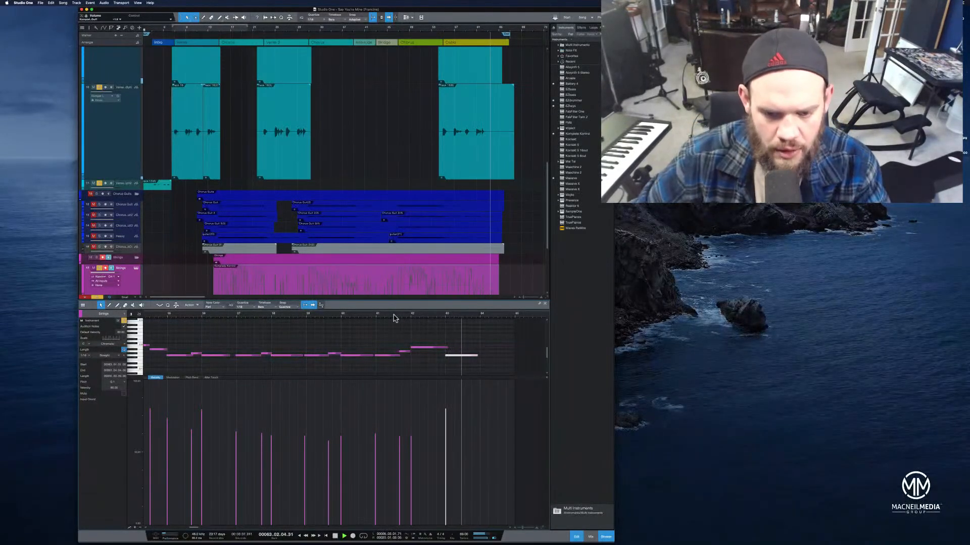
pyautogui.moveTo(447, 348); pyautogui.dragTo(522, 356)
pyautogui.click(477, 357)
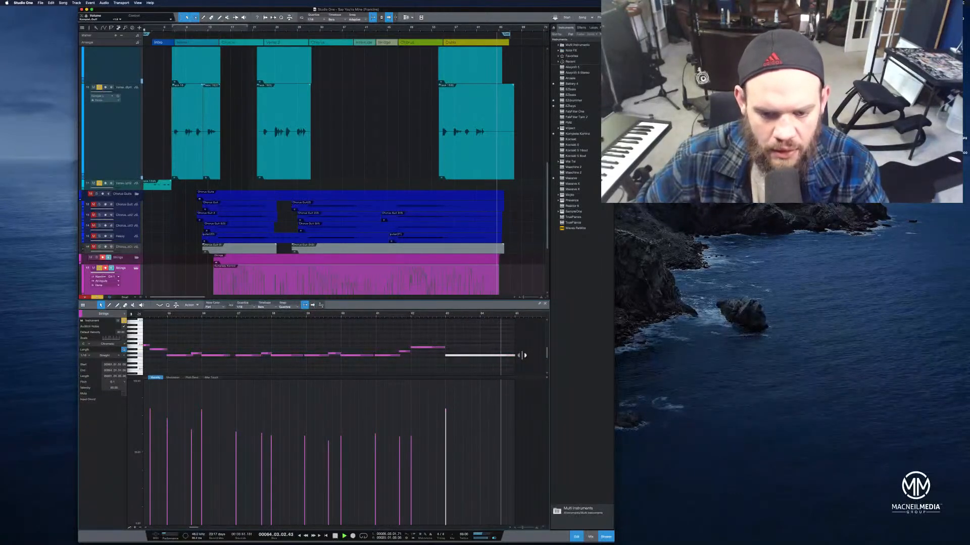
pyautogui.press('super+s')
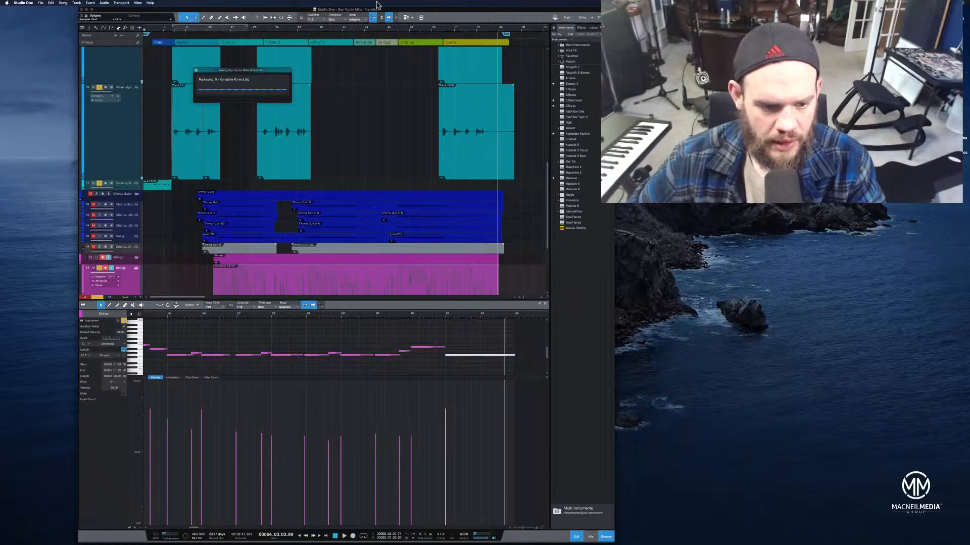
# Review the MIDI parts on both strings tracks in the note editor
pyautogui.moveTo(366, 315); pyautogui.dragTo(448, 305)
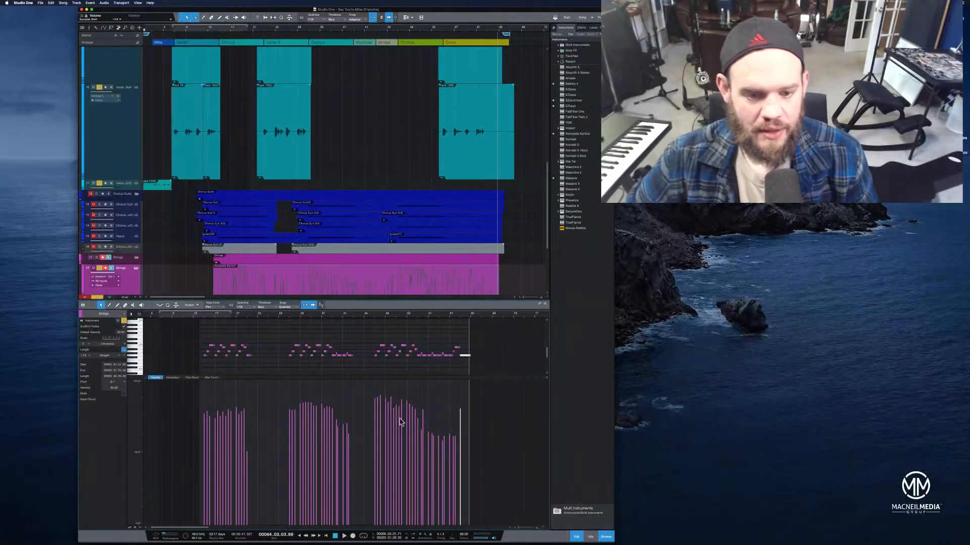
pyautogui.scroll(-4, 397, 271)
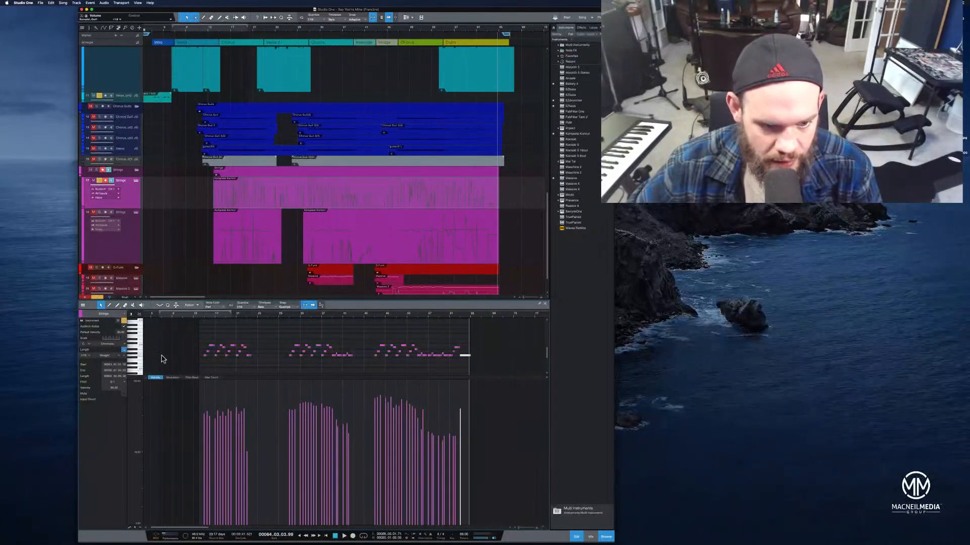
pyautogui.click(241, 256)
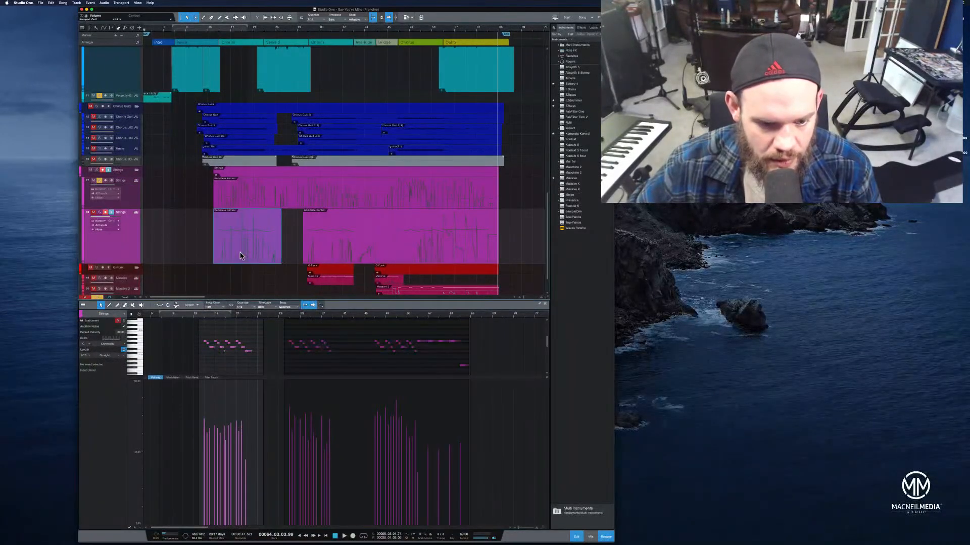
pyautogui.click(377, 257)
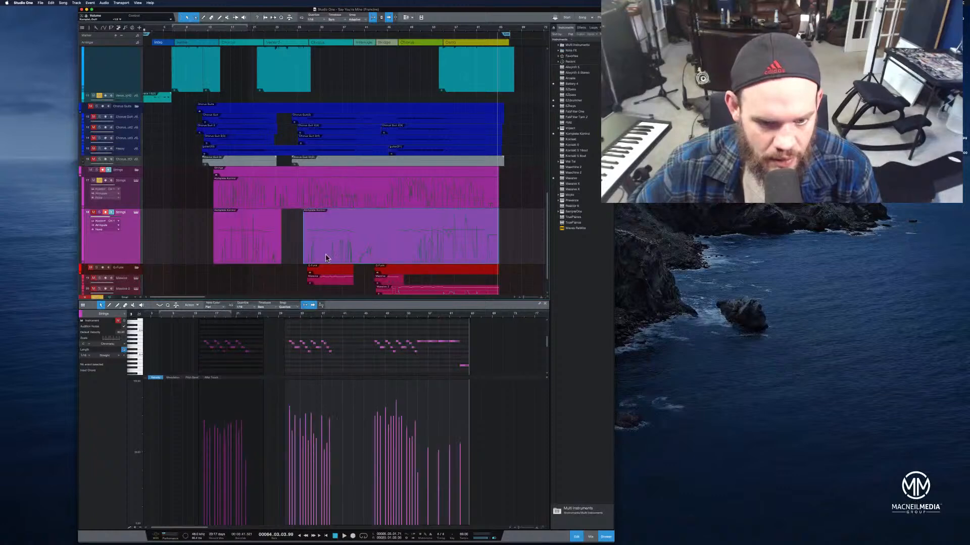
pyautogui.click(271, 256)
pyautogui.click(382, 255)
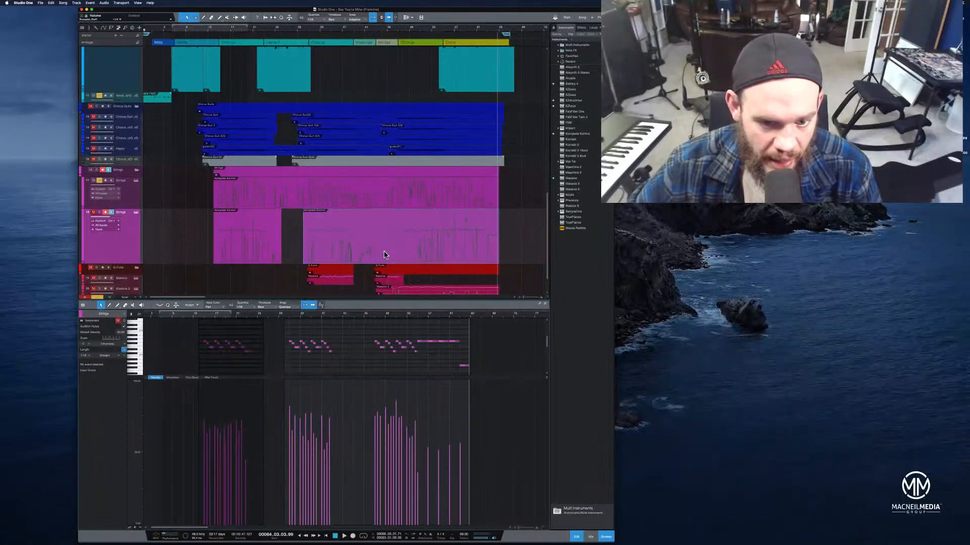
pyautogui.click(95, 216)
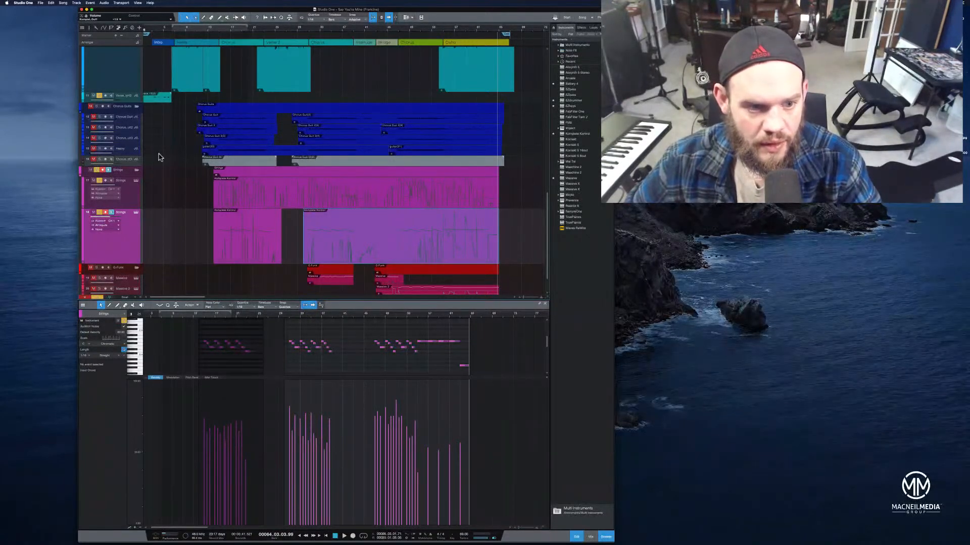
pyautogui.scroll(-2, 158, 157)
pyautogui.click(204, 32)
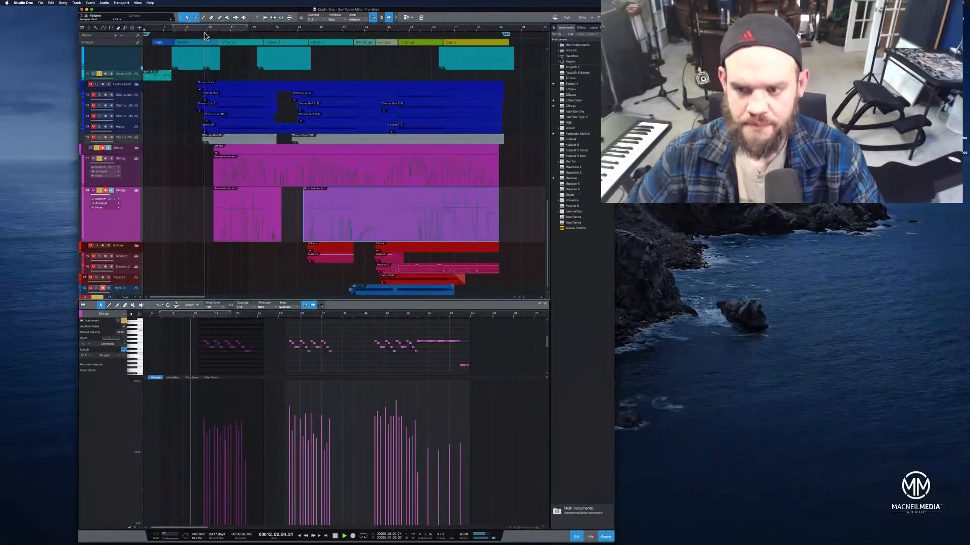
pyautogui.click(204, 32)
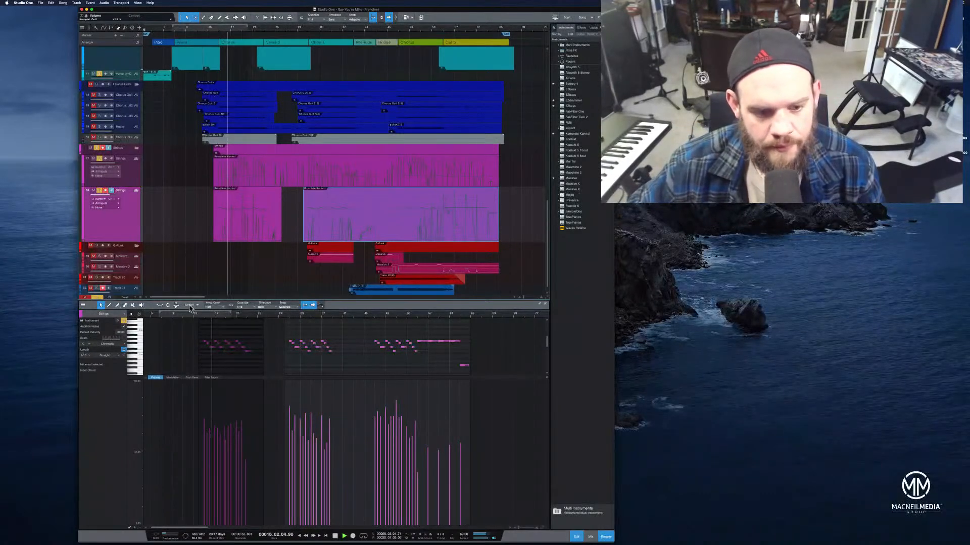
pyautogui.moveTo(205, 313)
pyautogui.mouseDown()
pyautogui.moveTo(225, 327)
pyautogui.moveTo(199, 325)
pyautogui.mouseUp()
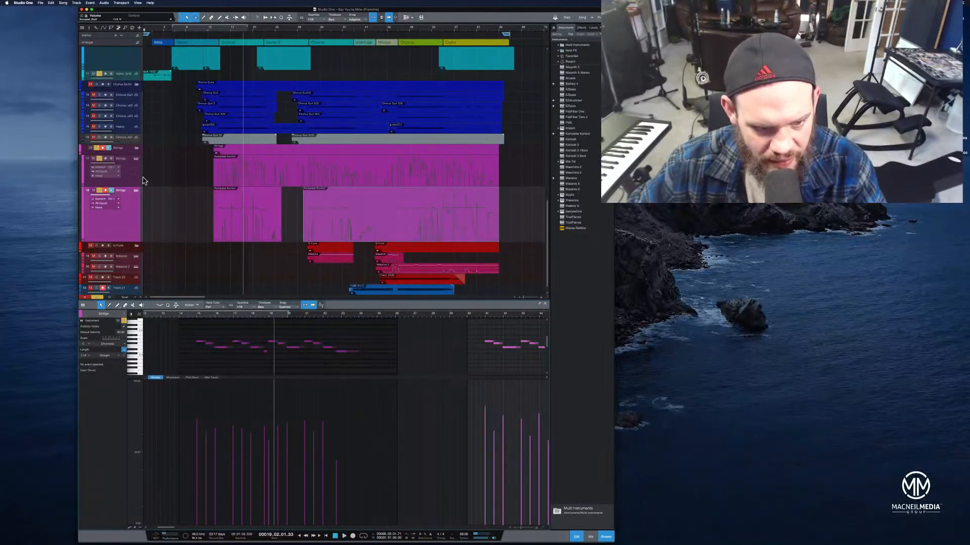
# Change the colour of the lower Strings track to light grey
pyautogui.click(173, 161)
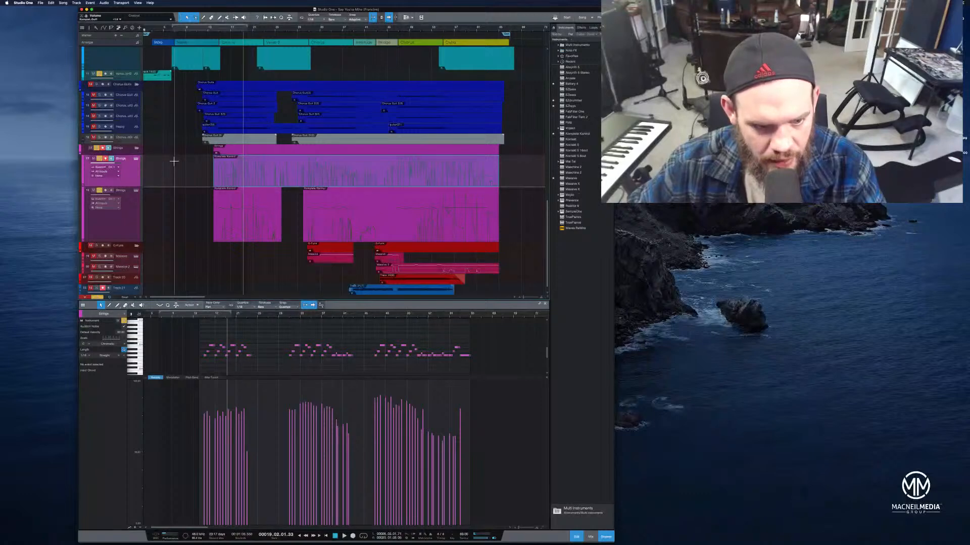
pyautogui.click(135, 232)
pyautogui.rightClick(135, 233)
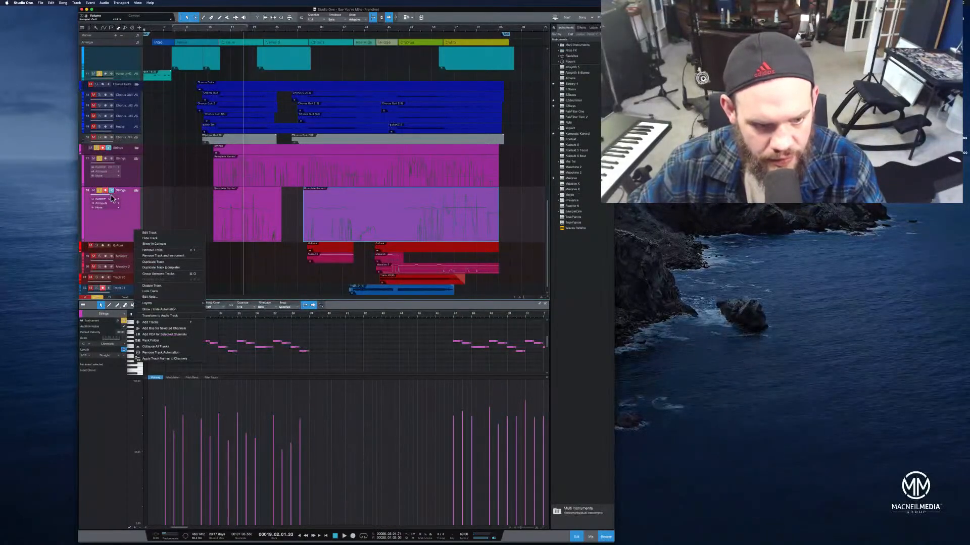
pyautogui.click(92, 194)
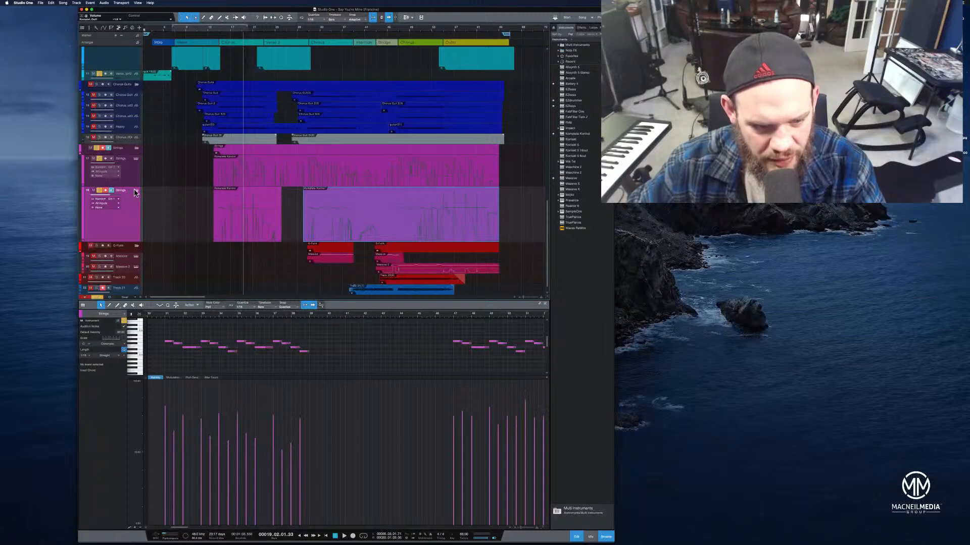
pyautogui.click(84, 206)
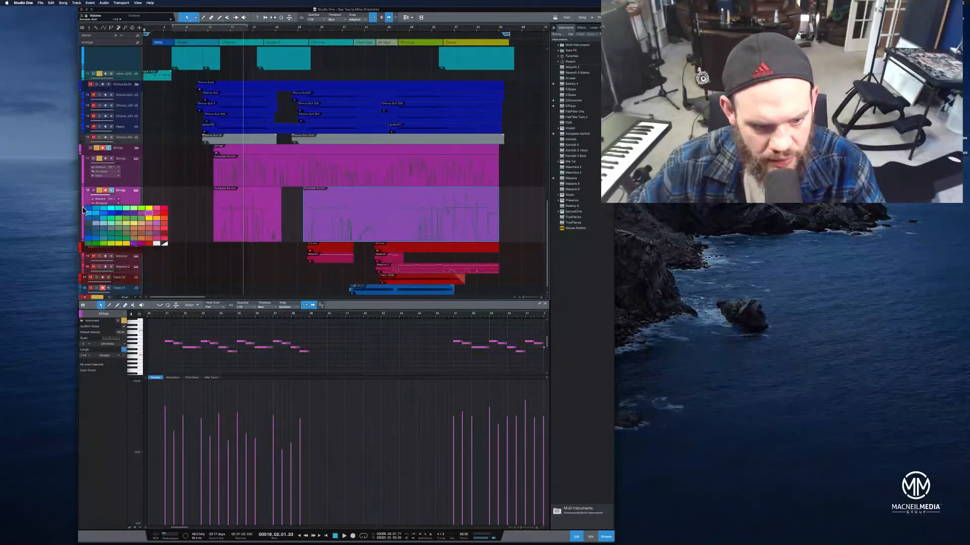
pyautogui.click(157, 245)
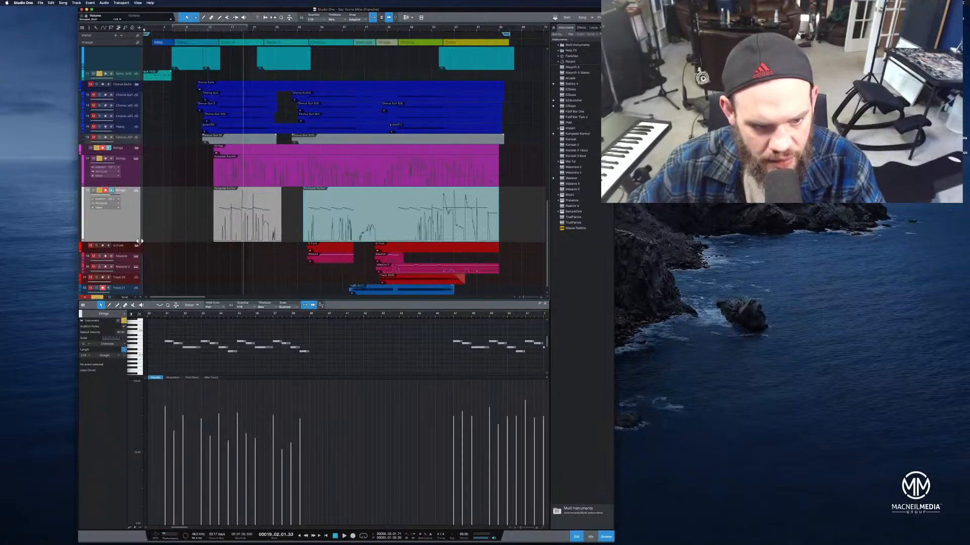
# Duplicate the pink Strings track and enlarge the new Strings 2 track's height
pyautogui.moveTo(137, 242); pyautogui.dragTo(136, 208)
pyautogui.rightClick(136, 203)
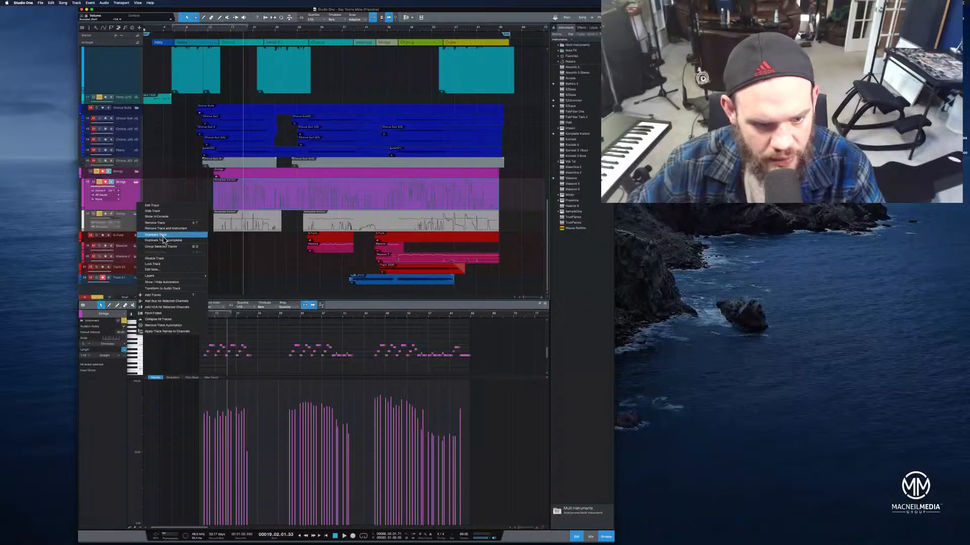
pyautogui.click(163, 236)
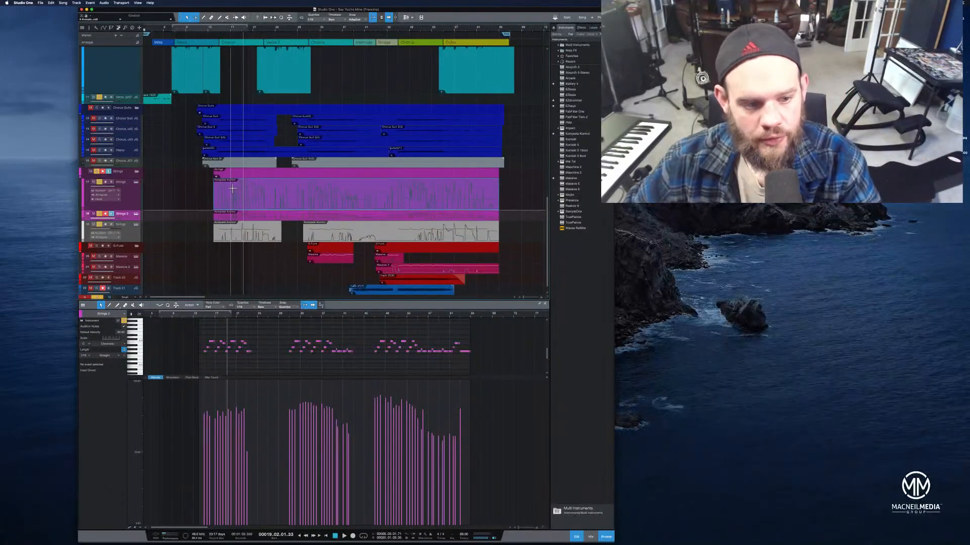
pyautogui.moveTo(135, 221); pyautogui.dragTo(140, 266)
pyautogui.click(128, 252)
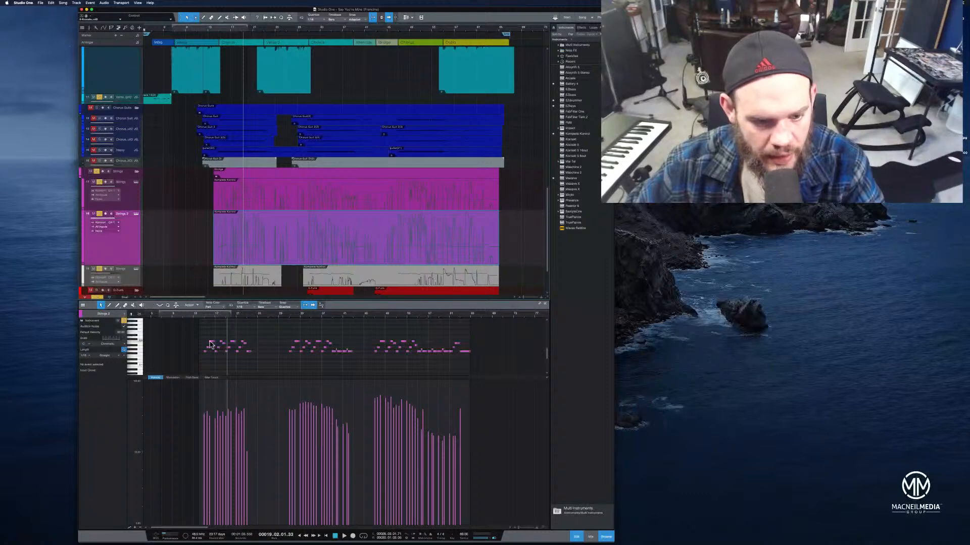
# Transpose all Strings 2 notes upward and audition them, then undo the transpose
pyautogui.moveTo(194, 338); pyautogui.dragTo(488, 360)
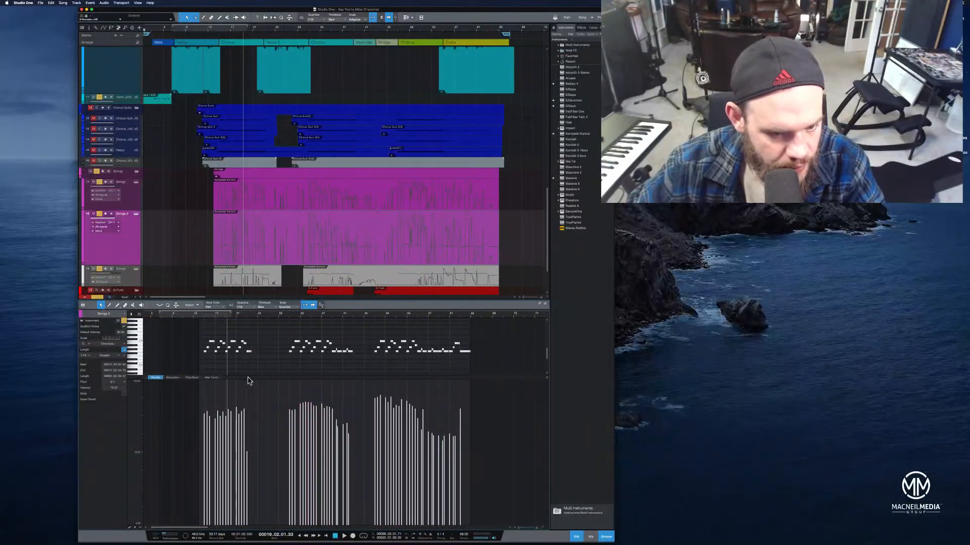
pyautogui.moveTo(249, 376); pyautogui.dragTo(256, 483)
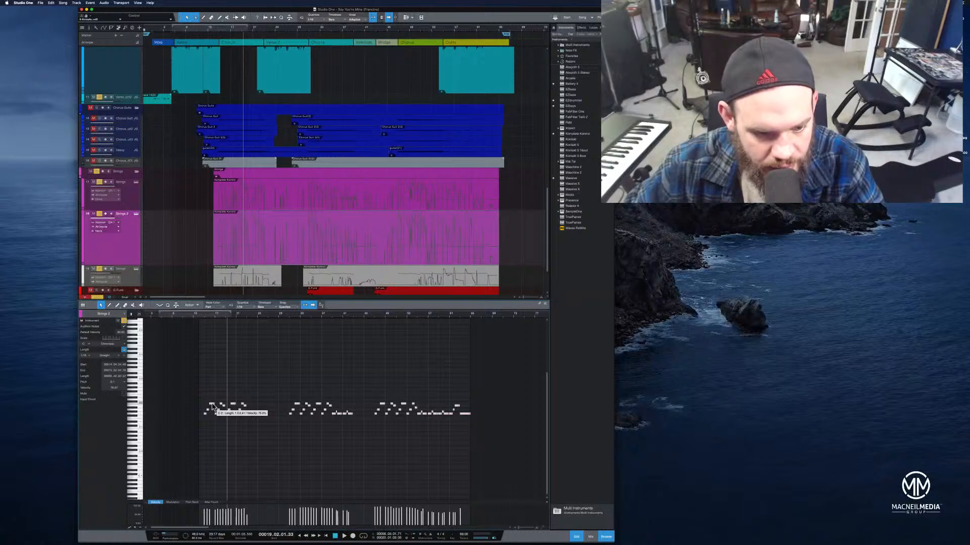
pyautogui.moveTo(213, 408); pyautogui.dragTo(213, 382)
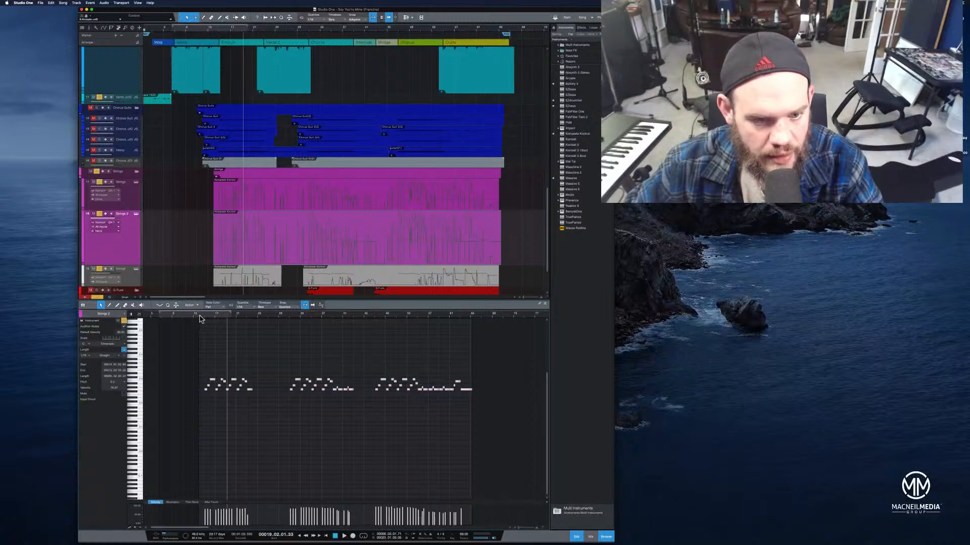
pyautogui.click(211, 33)
pyautogui.press('space')
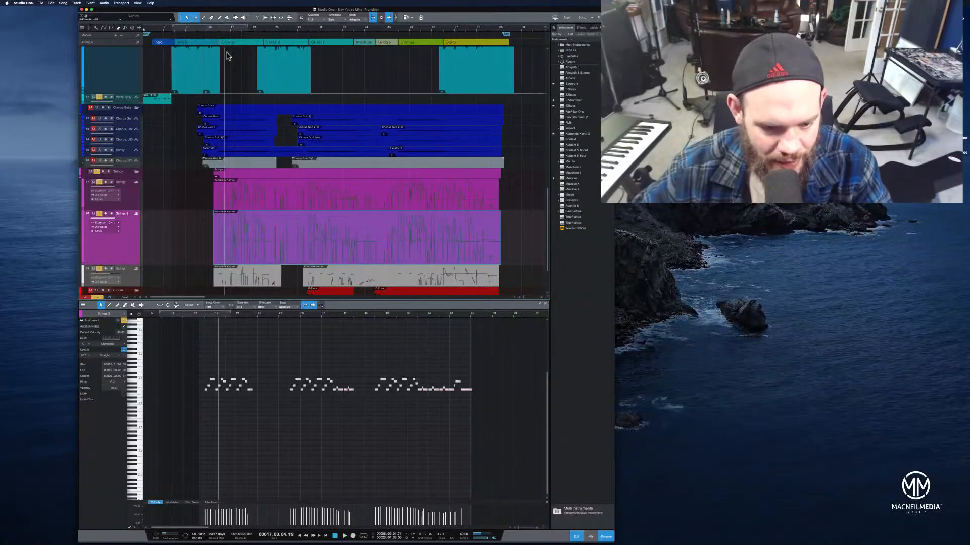
pyautogui.press('super+z')
# Select all notes of the Strings 2 part and transpose them up
pyautogui.moveTo(247, 317); pyautogui.dragTo(265, 319)
pyautogui.moveTo(466, 392); pyautogui.dragTo(206, 454)
pyautogui.moveTo(230, 322); pyautogui.dragTo(364, 338)
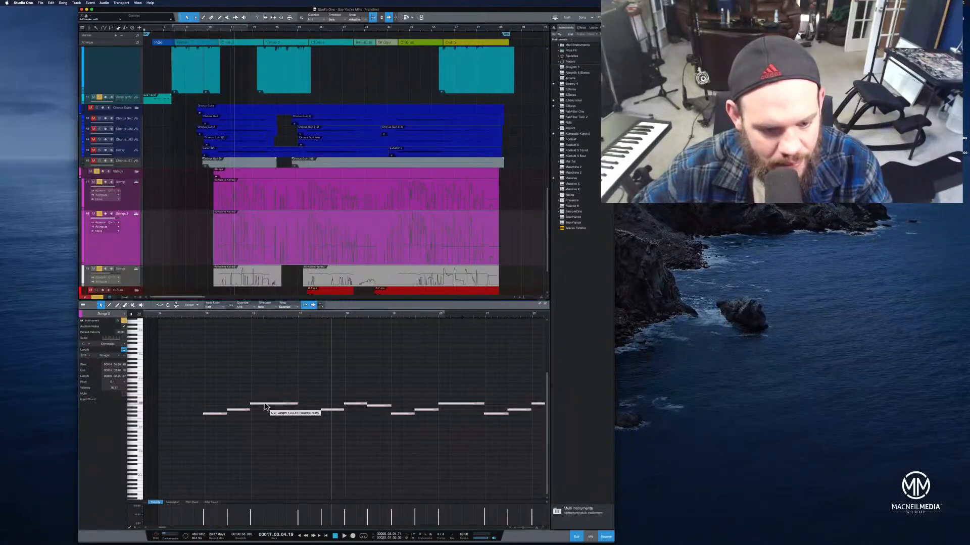
pyautogui.press('super+a')
pyautogui.click(273, 386)
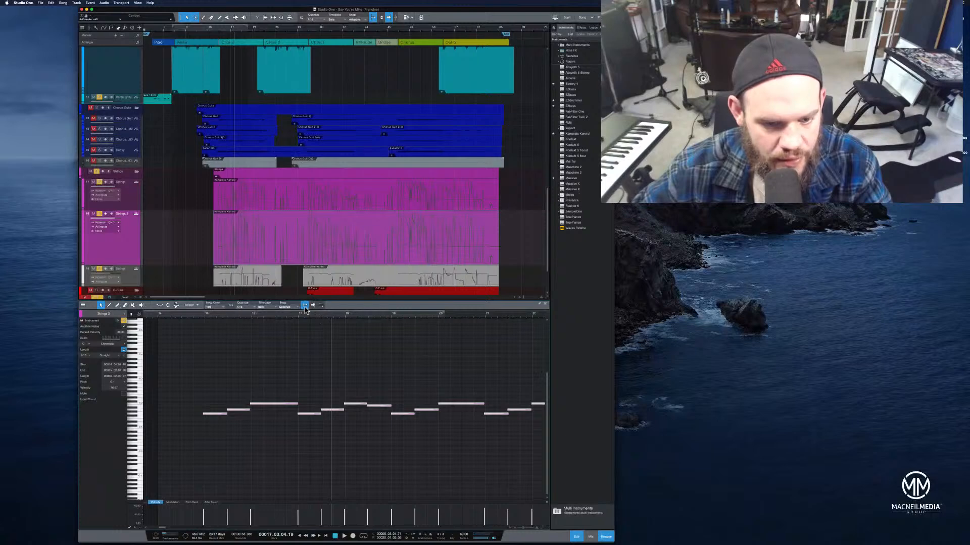
pyautogui.moveTo(263, 407); pyautogui.dragTo(262, 382)
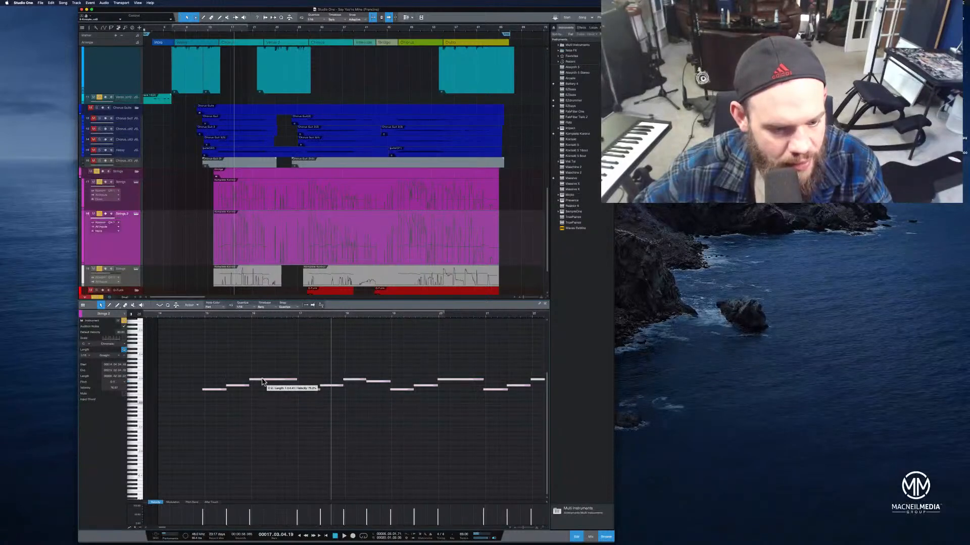
# Play the strings section from the start to audition the transposed layer
pyautogui.click(185, 317)
pyautogui.press('space')
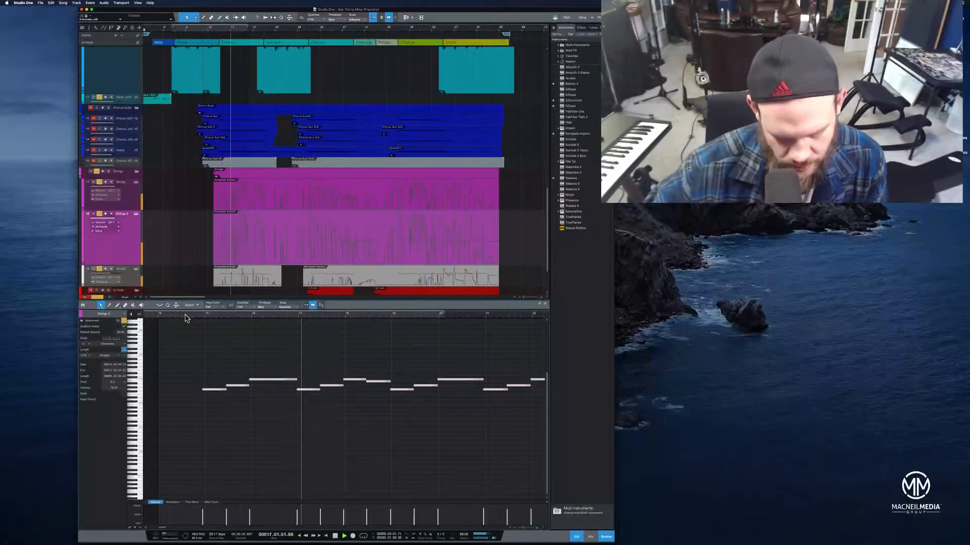
pyautogui.moveTo(340, 315); pyautogui.dragTo(358, 302)
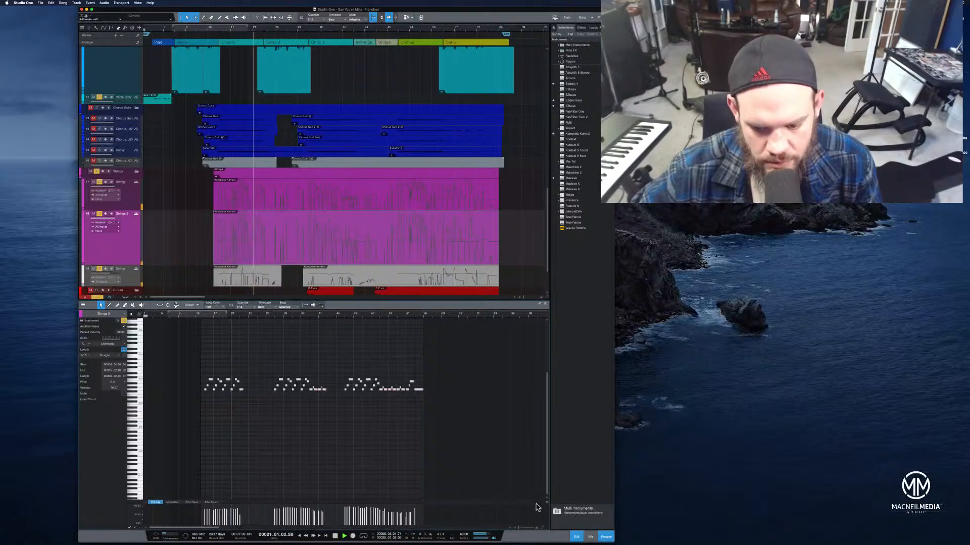
# Open the mixer console and select the grey Strings channel strip
pyautogui.click(590, 537)
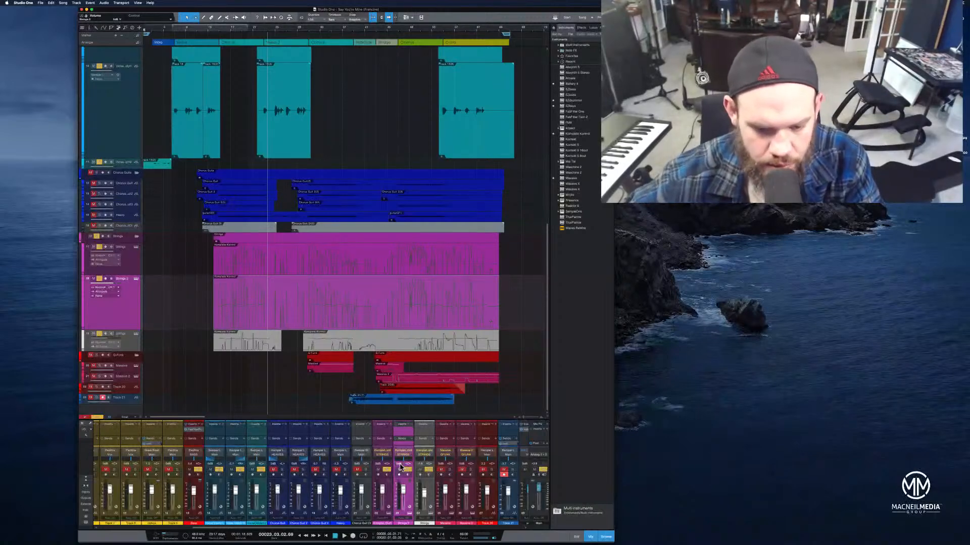
pyautogui.click(421, 468)
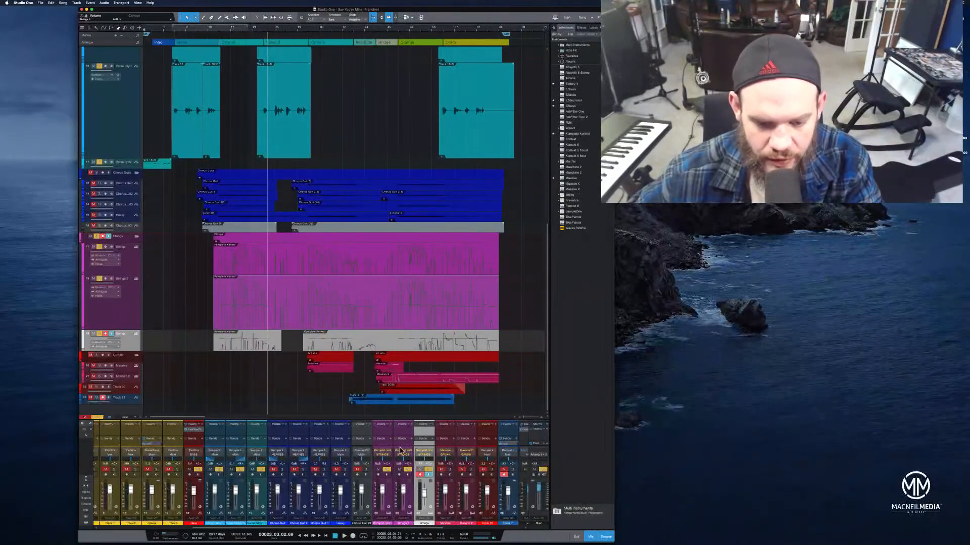
pyautogui.click(392, 436)
pyautogui.click(409, 433)
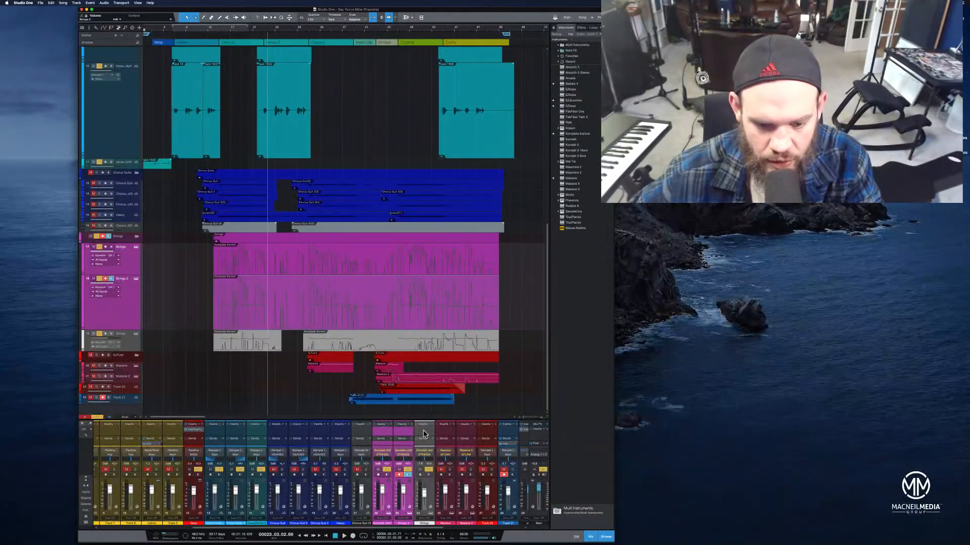
pyautogui.click(422, 438)
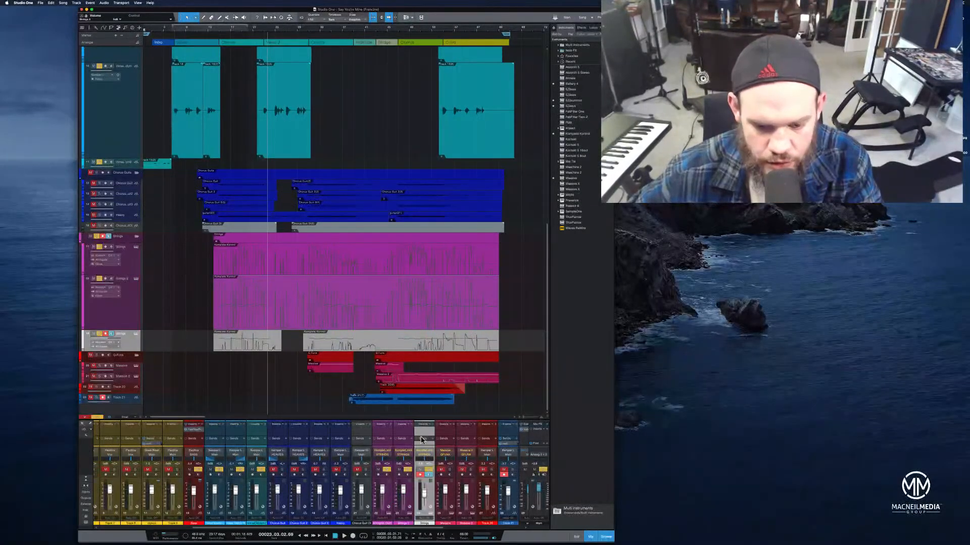
pyautogui.click(420, 475)
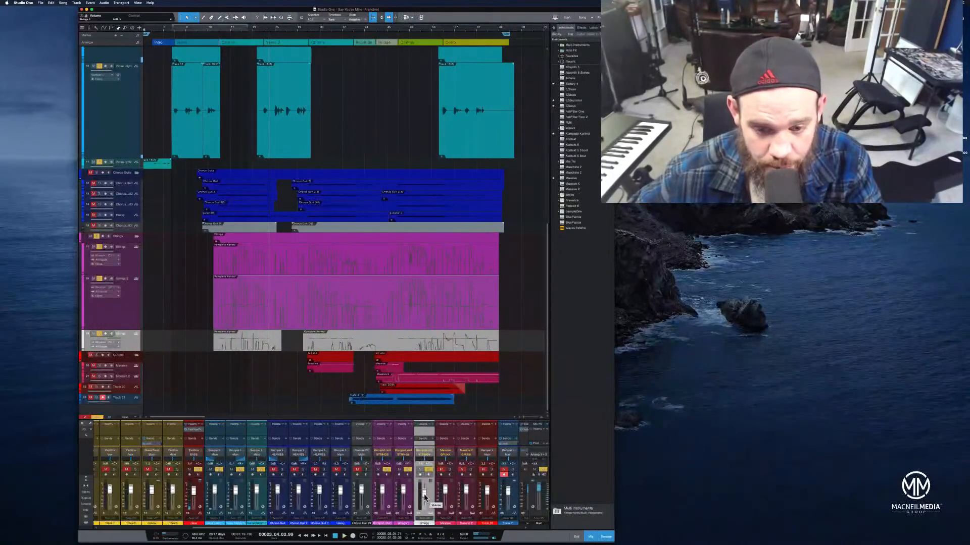
# Play the song and adjust the grey Strings channel's fader level
pyautogui.press('space')
pyautogui.moveTo(424, 498); pyautogui.dragTo(425, 496)
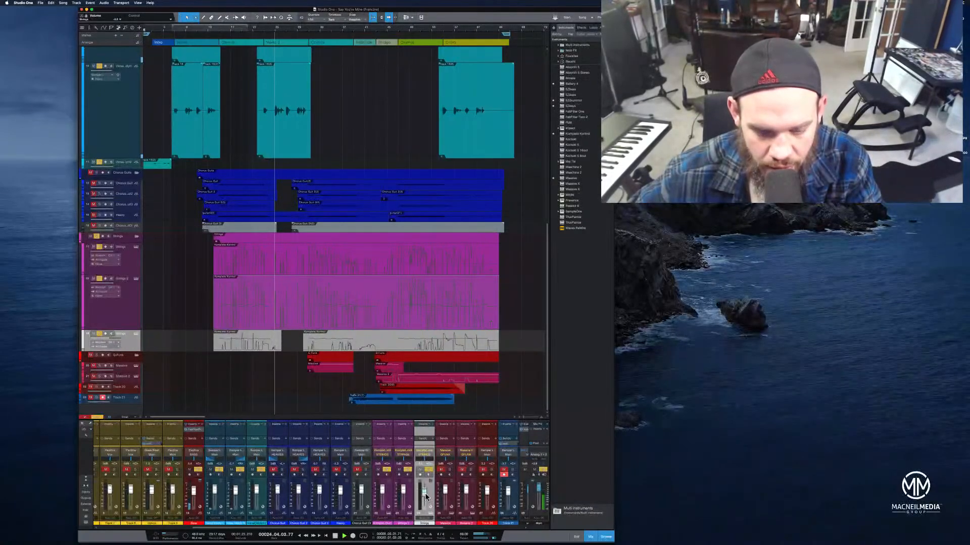
pyautogui.click(308, 29)
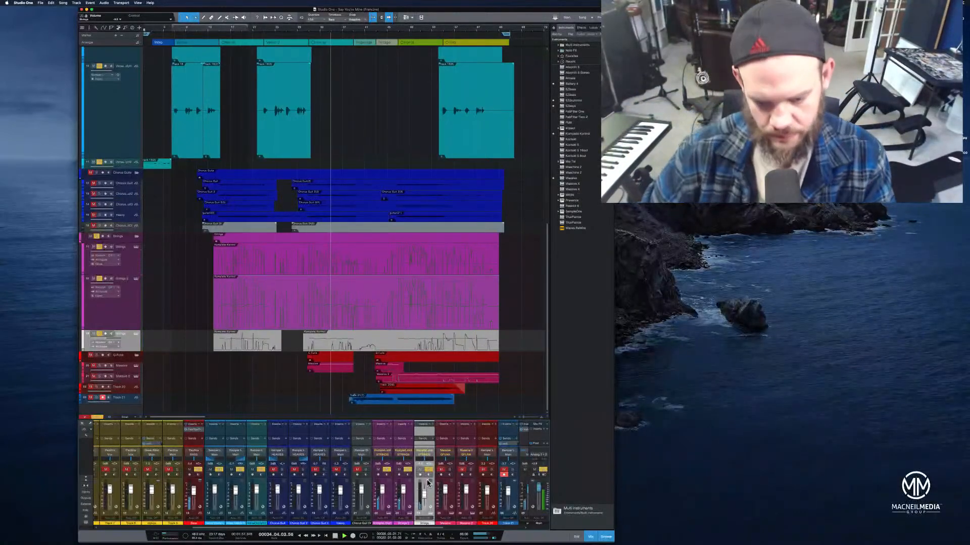
pyautogui.moveTo(423, 494); pyautogui.dragTo(423, 497)
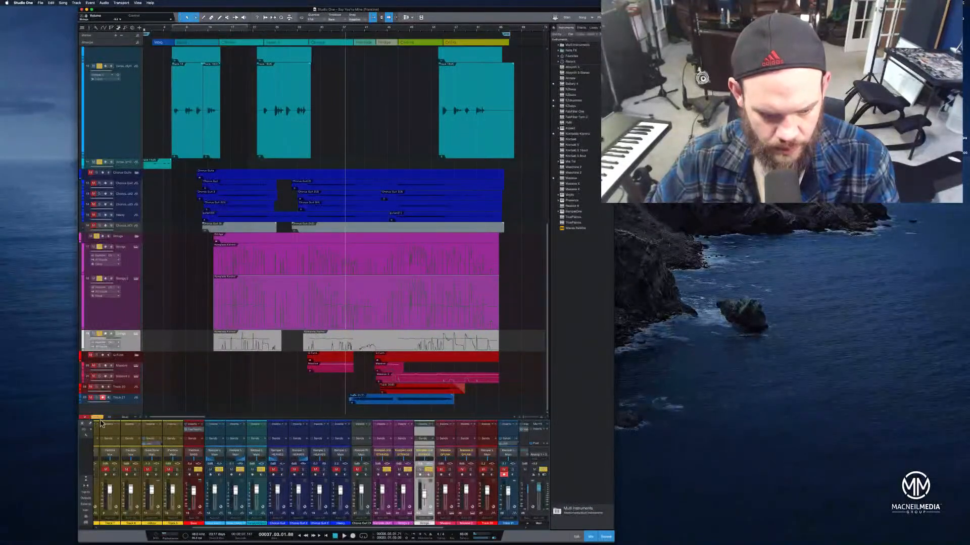
pyautogui.click(97, 417)
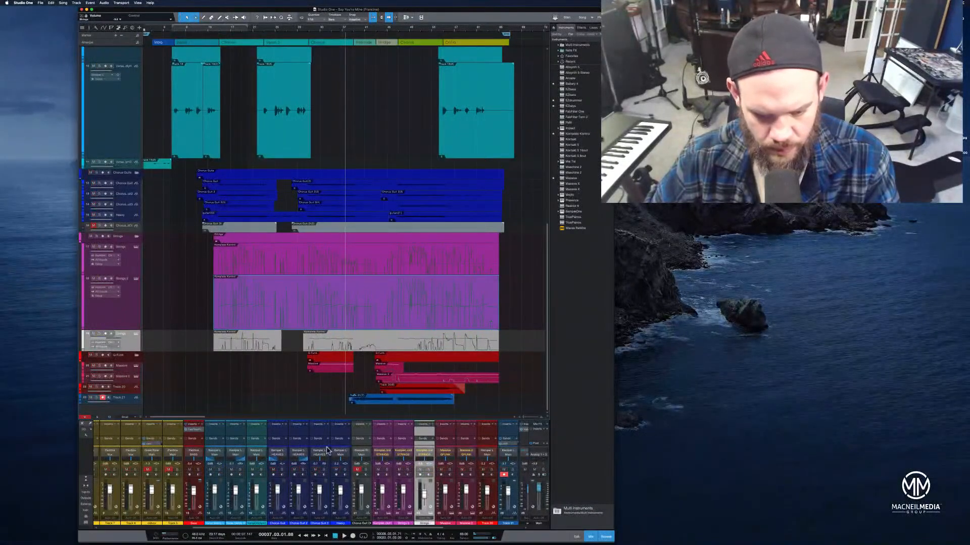
# Toggle solo and mute on the strings tracks and play the song from the strings section to compare them
pyautogui.click(429, 470)
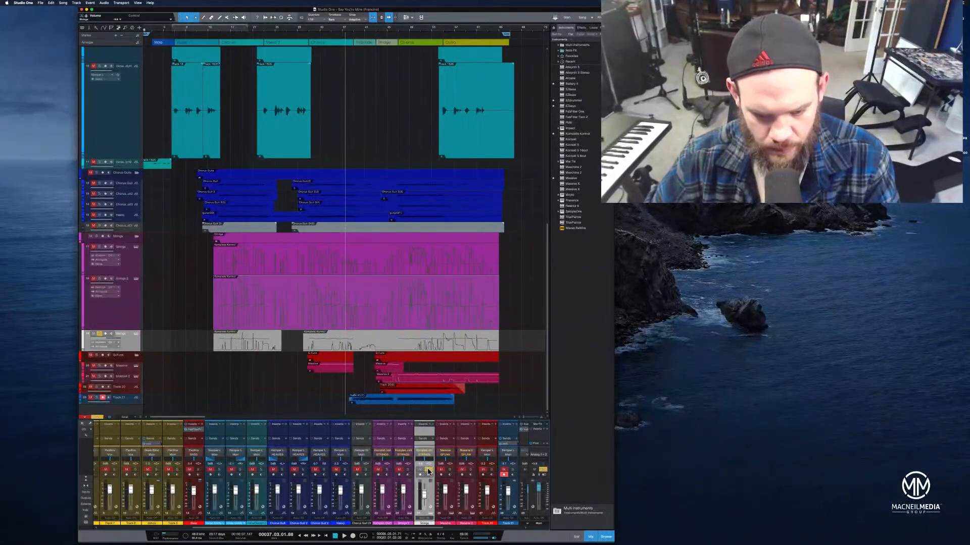
pyautogui.click(307, 32)
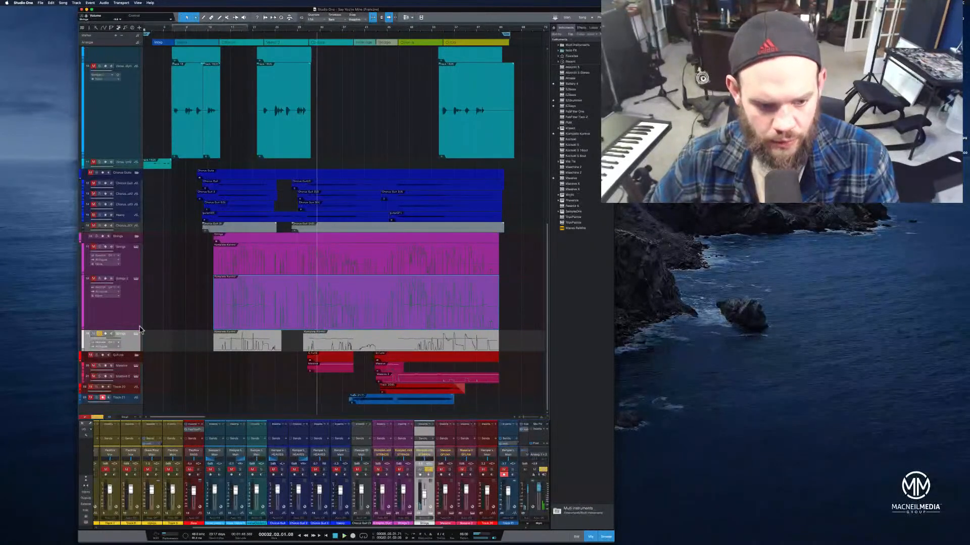
pyautogui.click(99, 334)
pyautogui.click(100, 279)
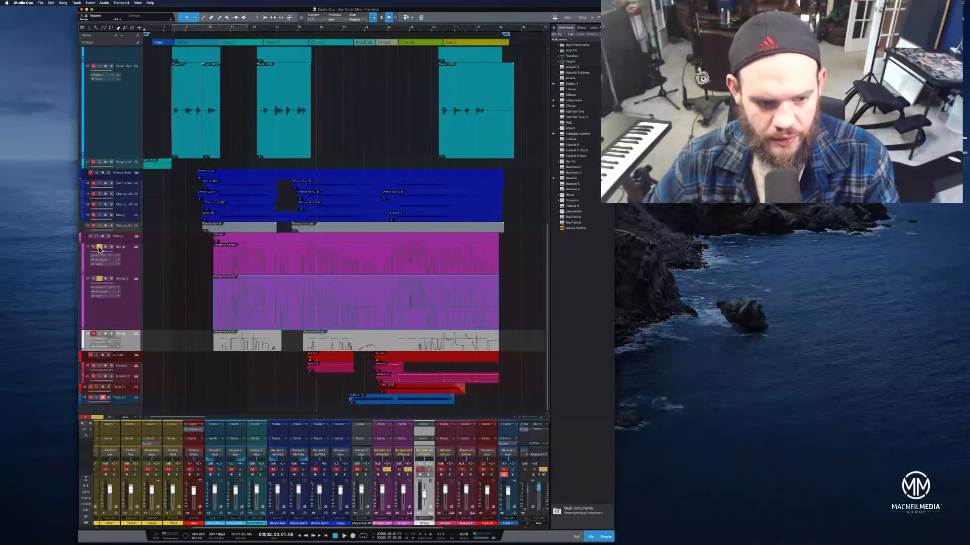
pyautogui.click(314, 32)
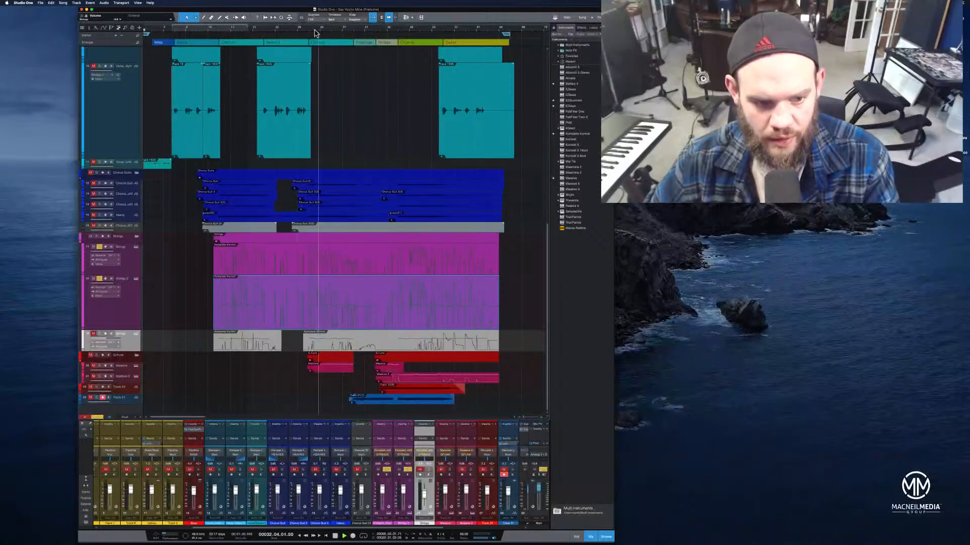
pyautogui.click(96, 237)
pyautogui.click(94, 334)
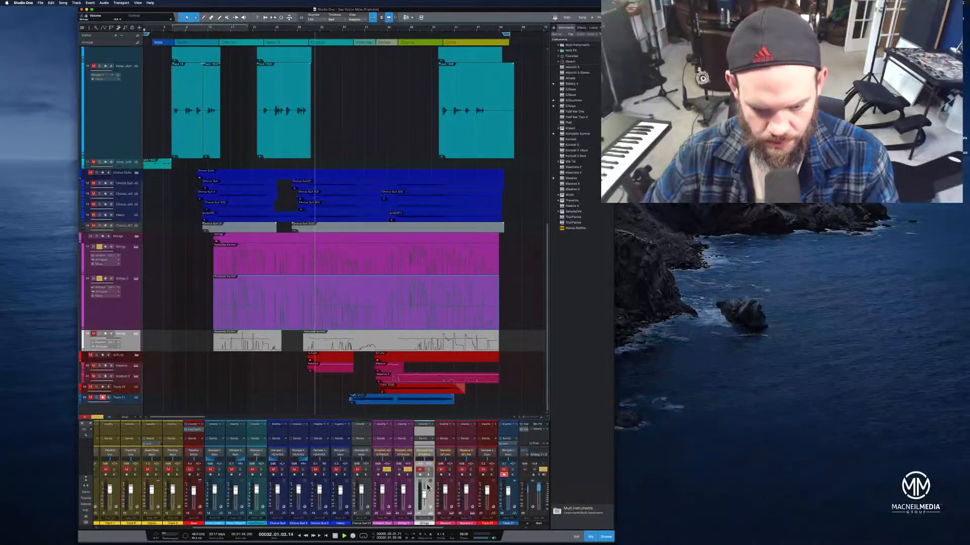
pyautogui.press('space')
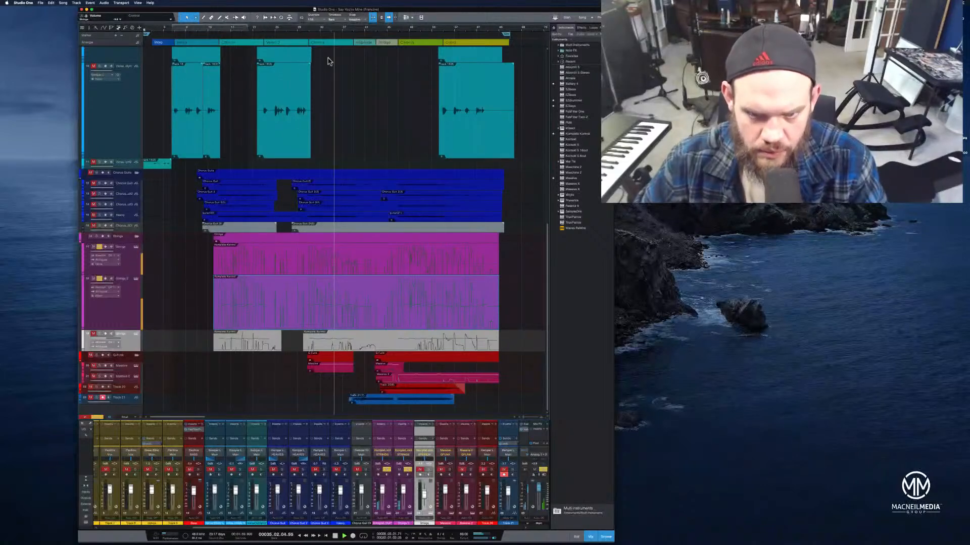
# Open the strings parts in the note editor and enlarge the editor pane to inspect their notes
pyautogui.click(412, 28)
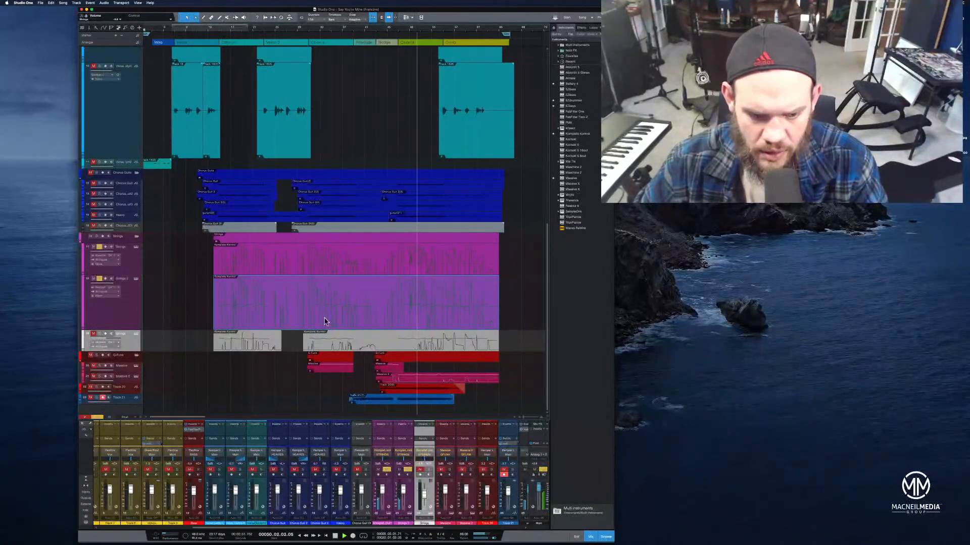
pyautogui.doubleClick(256, 320)
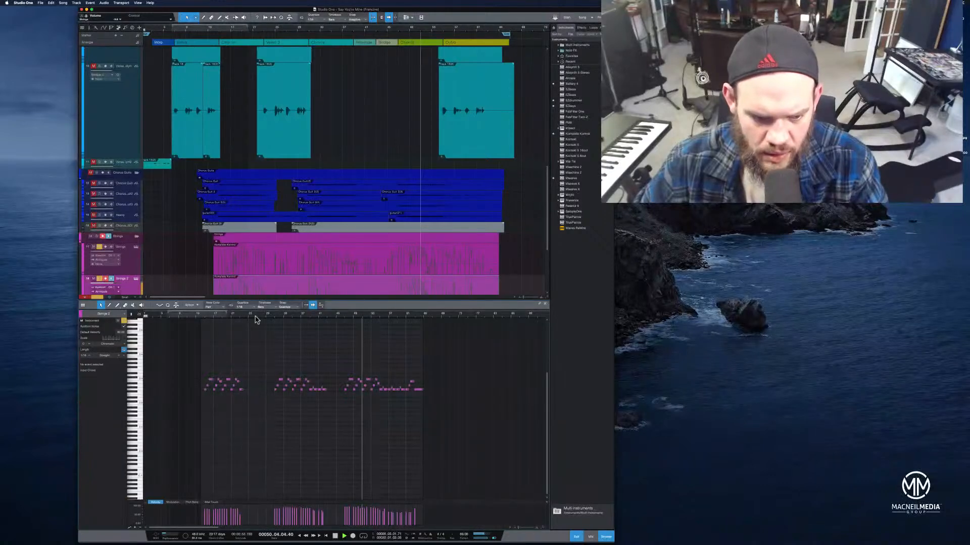
pyautogui.click(267, 273)
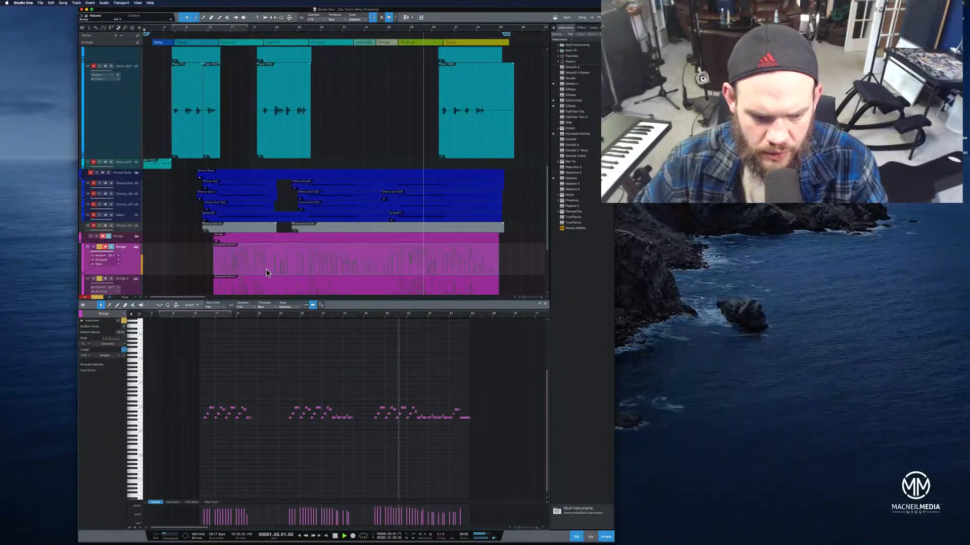
pyautogui.keyDown('alt'); pyautogui.click(270, 290); pyautogui.keyUp('alt')
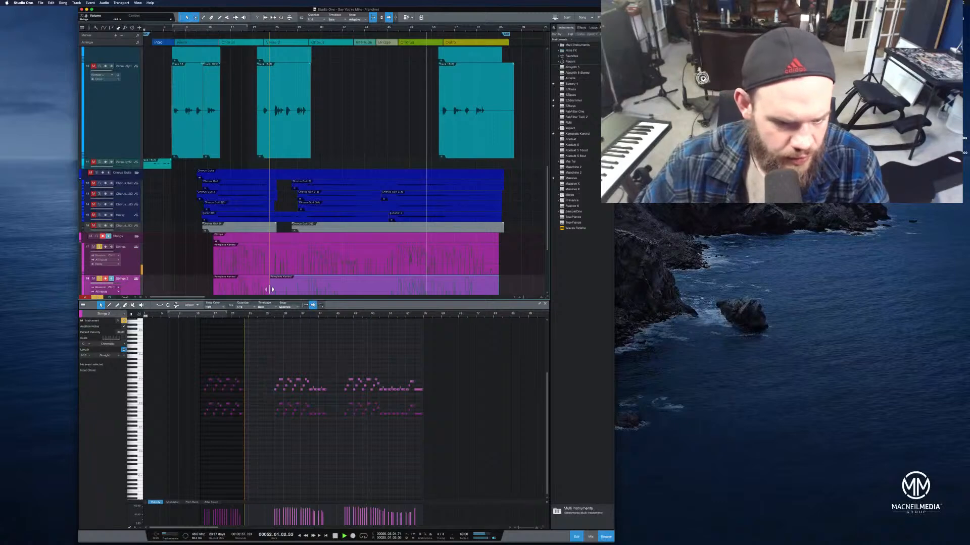
pyautogui.click(354, 380)
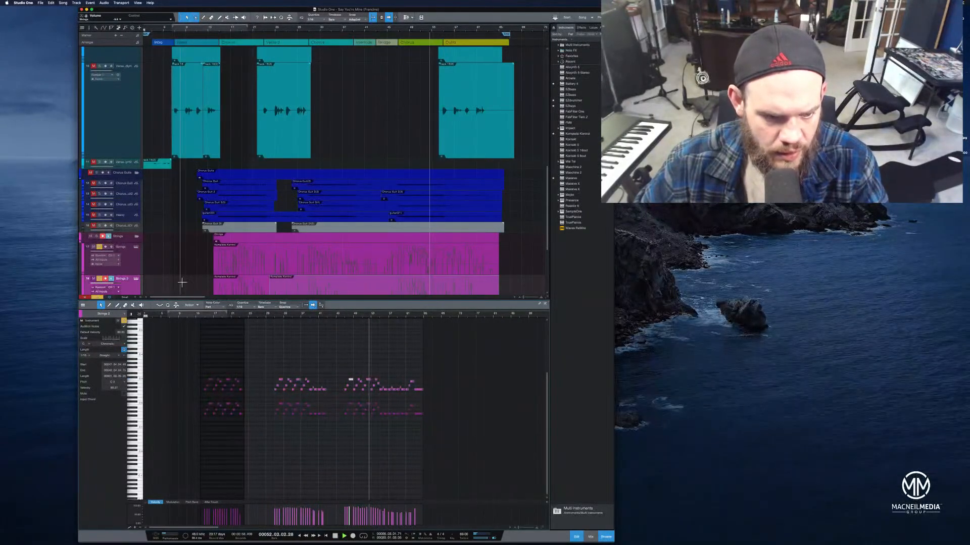
pyautogui.moveTo(309, 305); pyautogui.dragTo(315, 380)
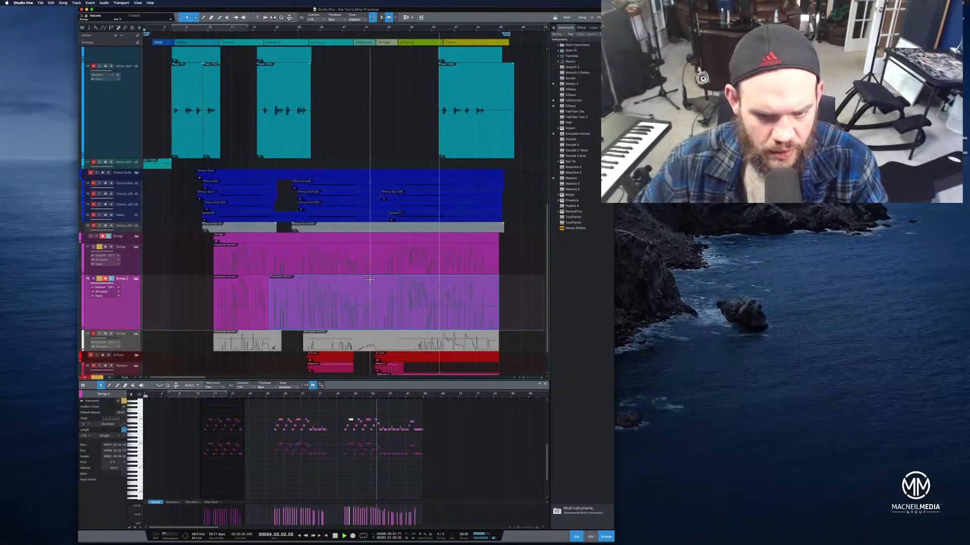
pyautogui.click(374, 267)
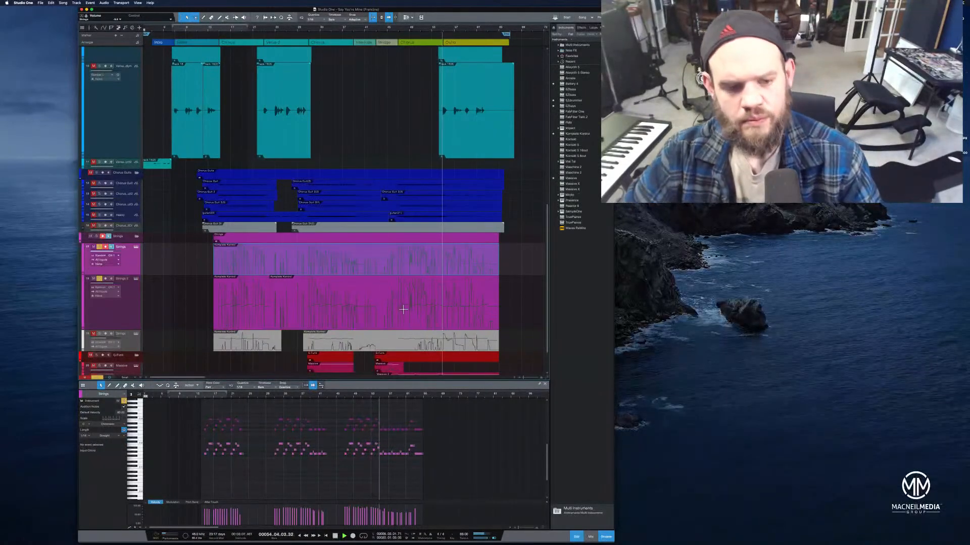
# Remove the grey Strings track from the song and save the song
pyautogui.click(130, 239)
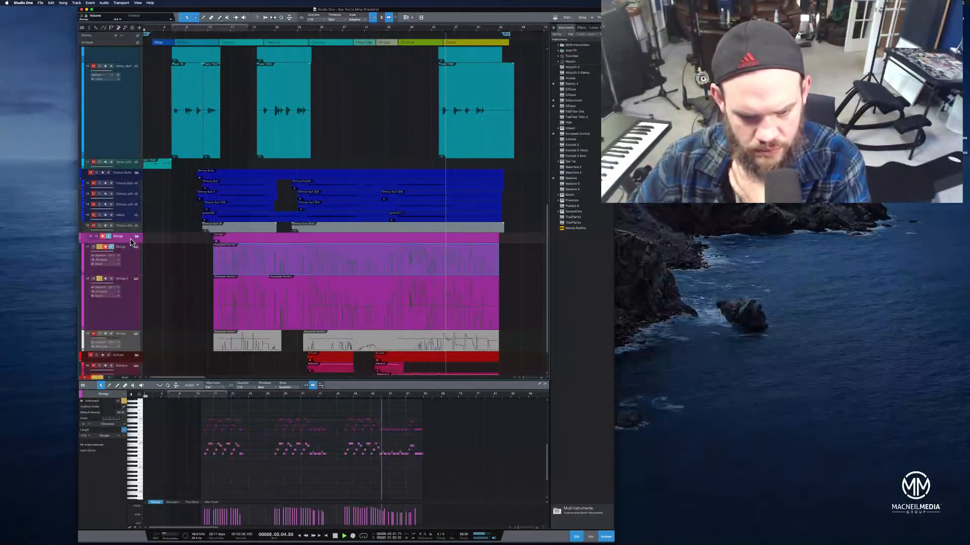
pyautogui.rightClick(138, 349)
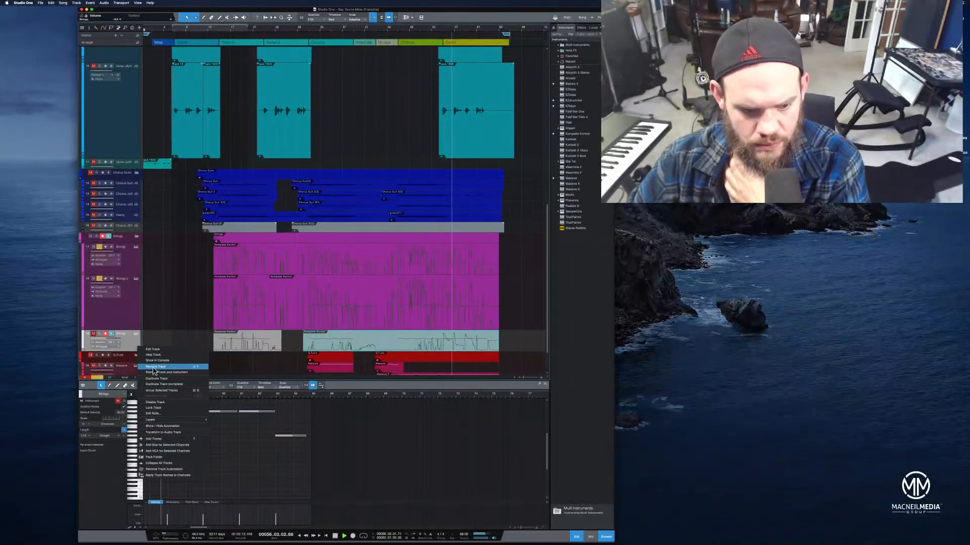
pyautogui.click(155, 372)
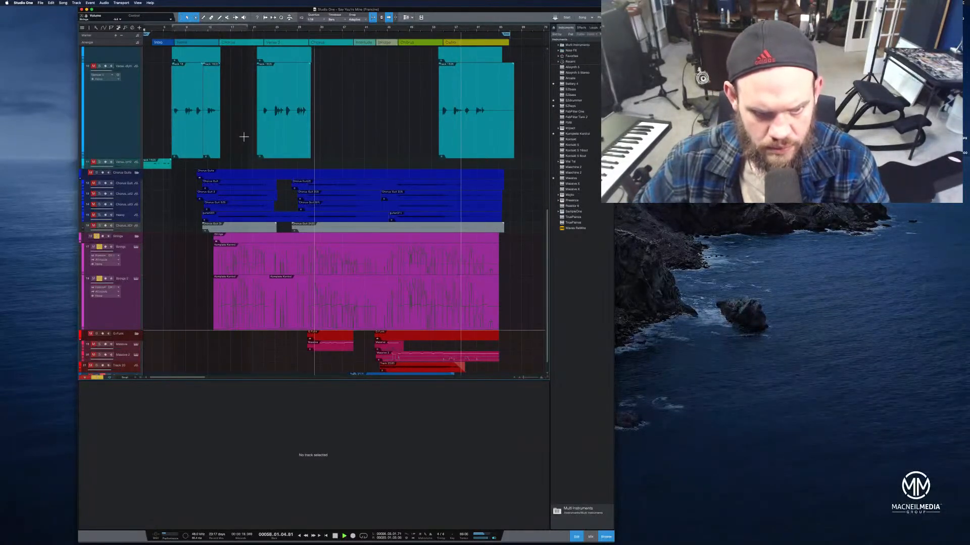
pyautogui.press('super+s')
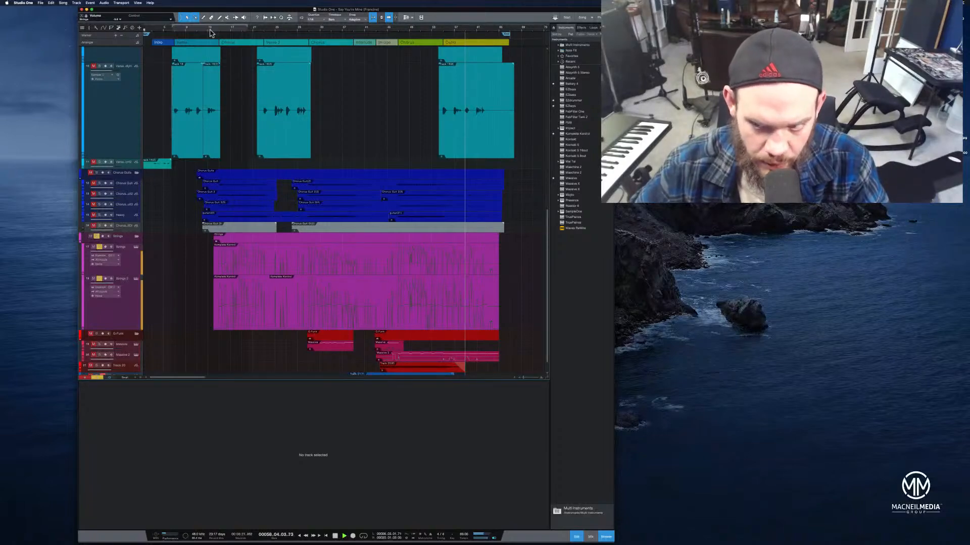
pyautogui.click(211, 33)
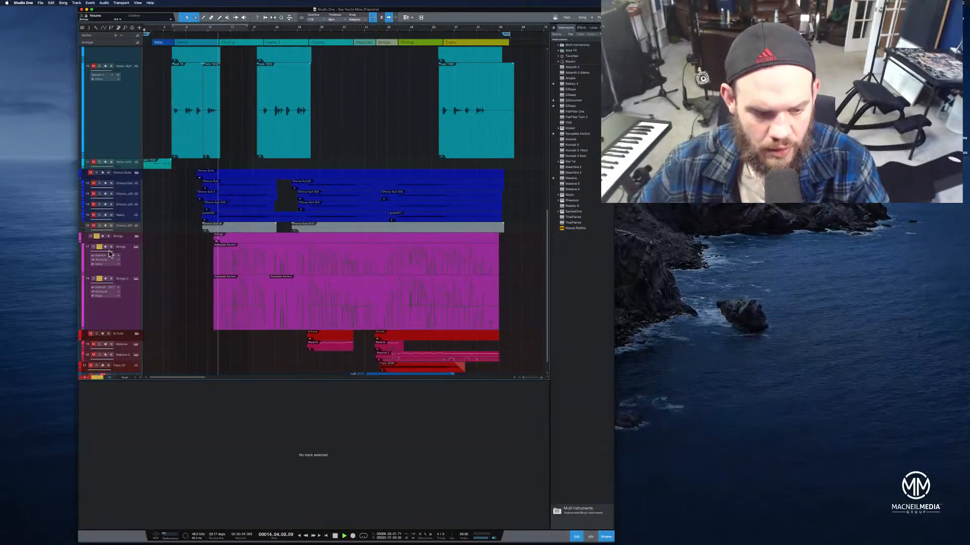
pyautogui.click(99, 279)
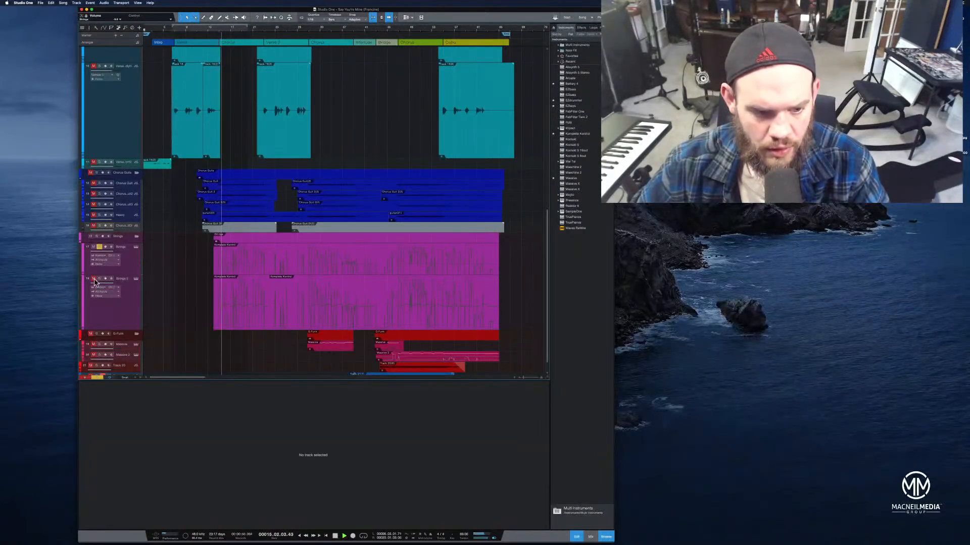
pyautogui.click(99, 279)
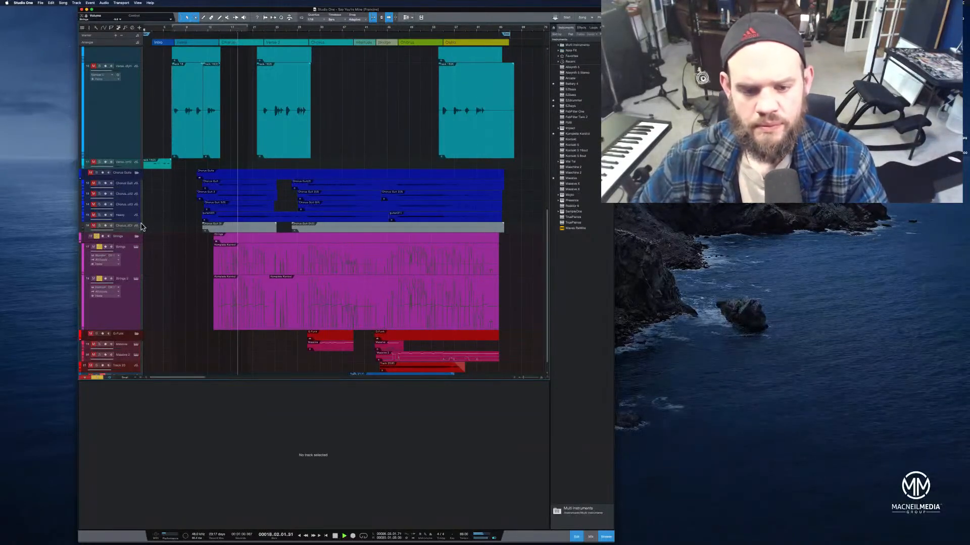
# Transform the Strings instrument track into an audio track, preserving the instrument track state and removing the instrument
pyautogui.click(125, 321)
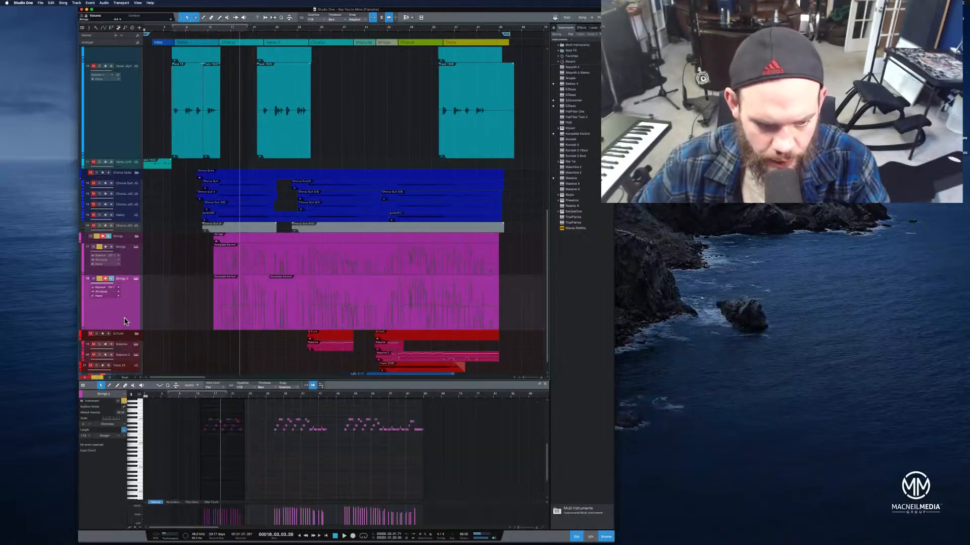
pyautogui.rightClick(125, 322)
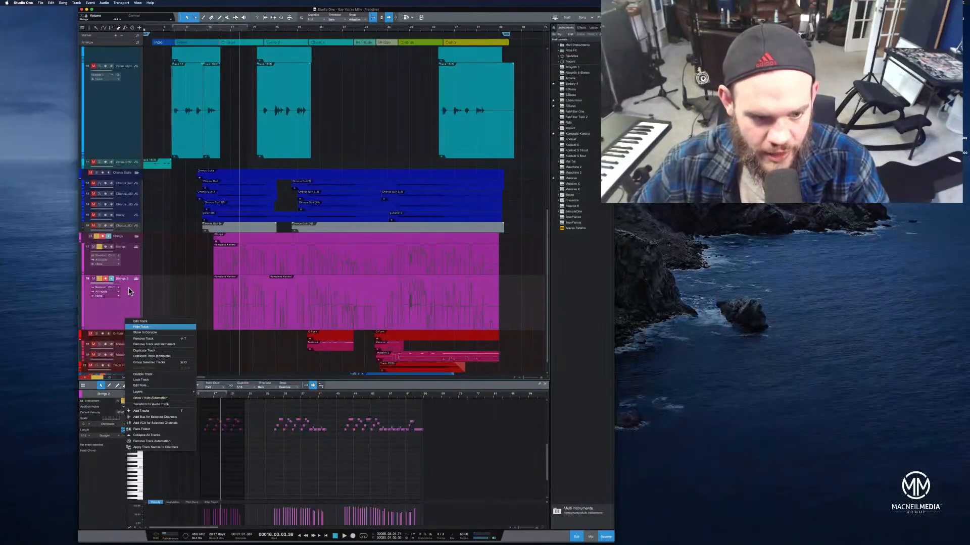
pyautogui.click(126, 270)
pyautogui.click(127, 270)
pyautogui.rightClick(127, 269)
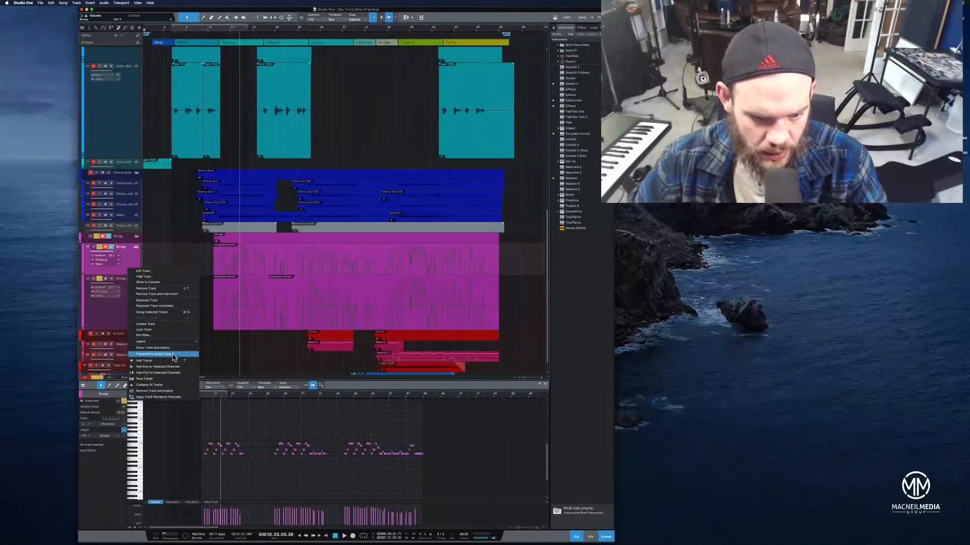
pyautogui.click(173, 355)
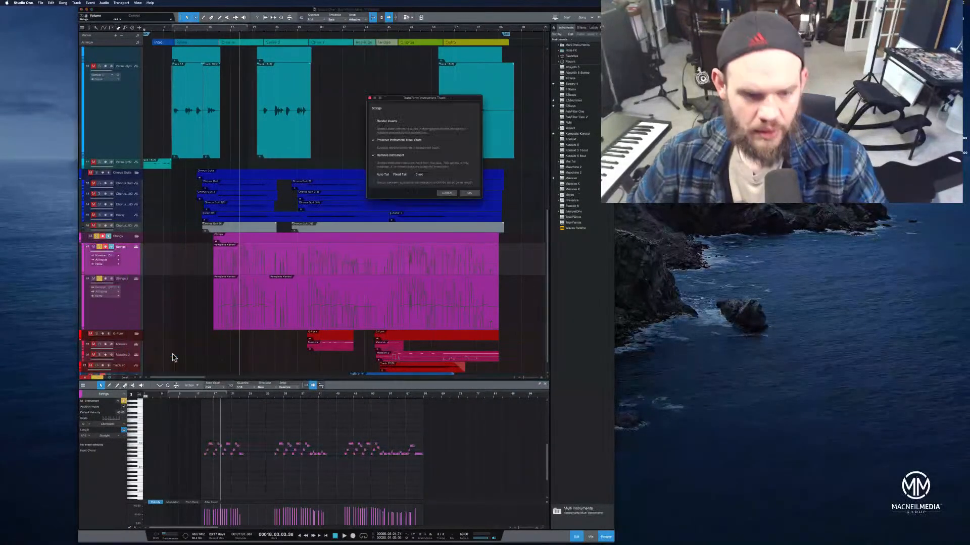
pyautogui.click(469, 193)
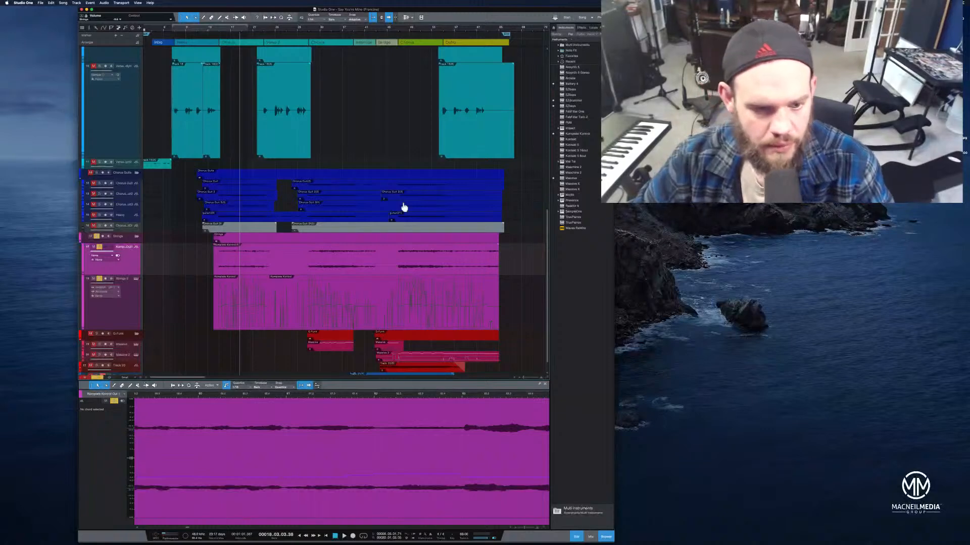
# Duplicate the Strings 2 track completely, including its instrument
pyautogui.click(341, 273)
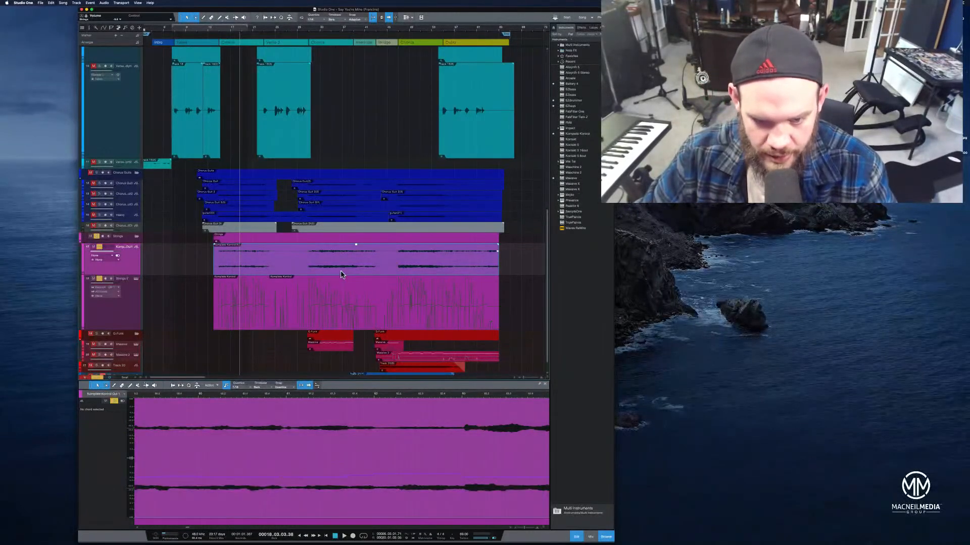
pyautogui.scroll(-2, 136, 327)
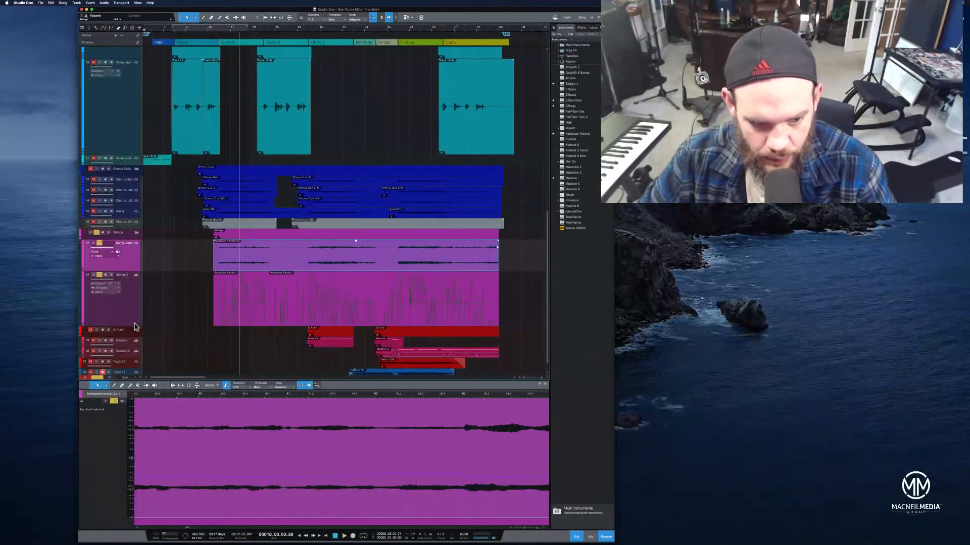
pyautogui.rightClick(129, 286)
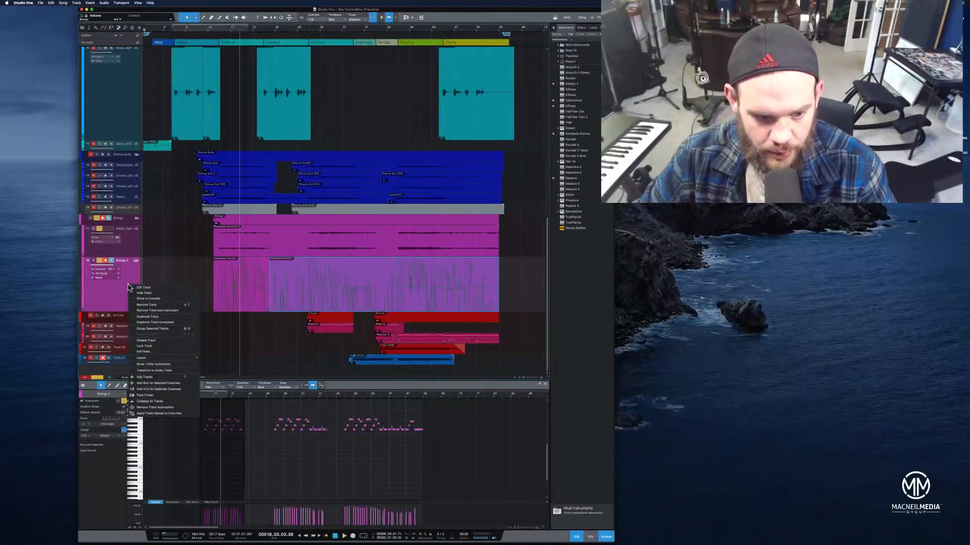
pyautogui.click(150, 323)
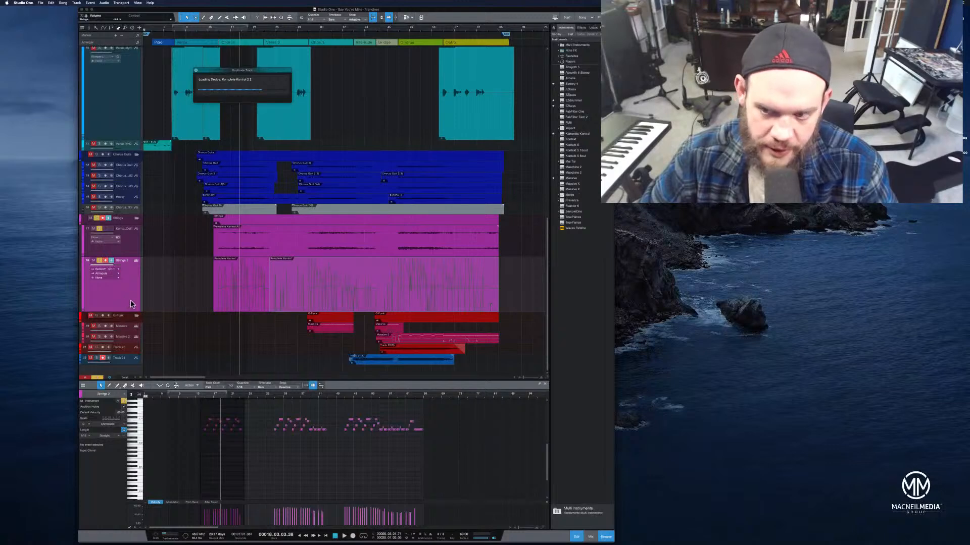
# Transform the Strings 2 instrument track into an audio track, preserving its state and removing the instrument
pyautogui.rightClick(135, 304)
pyautogui.click(108, 298)
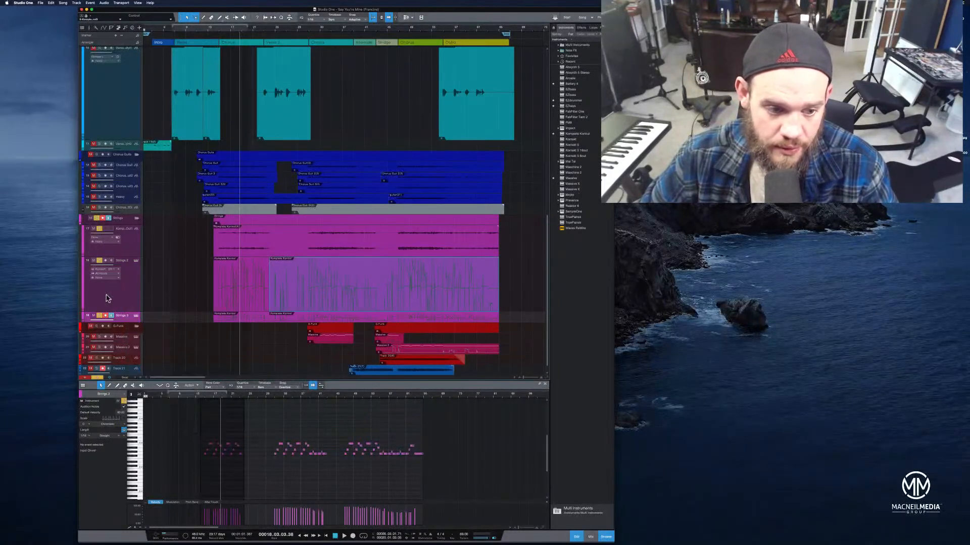
pyautogui.click(114, 298)
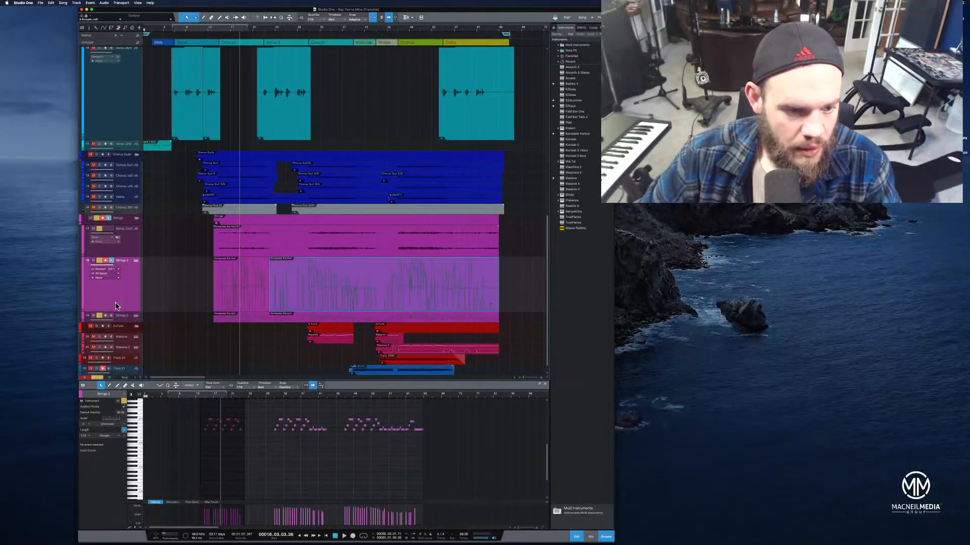
pyautogui.rightClick(116, 303)
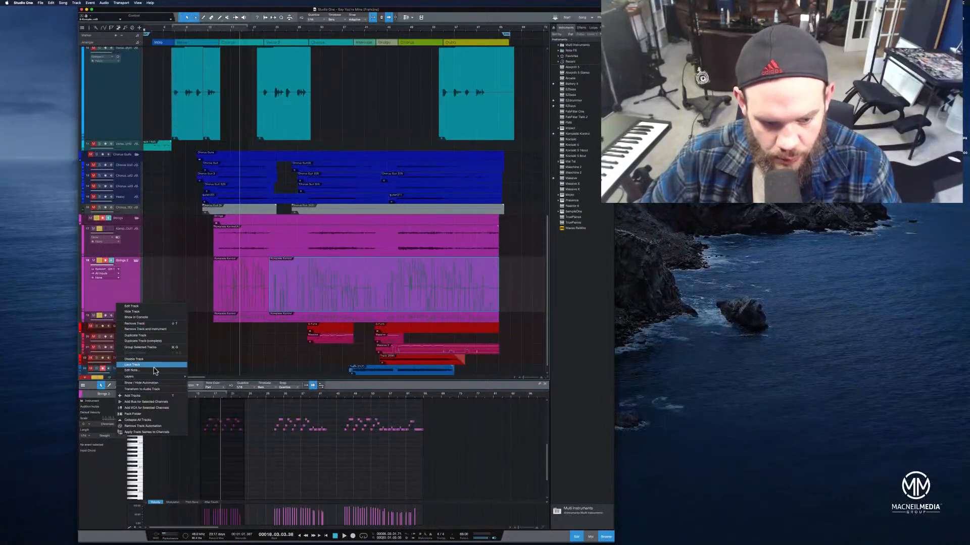
pyautogui.click(159, 390)
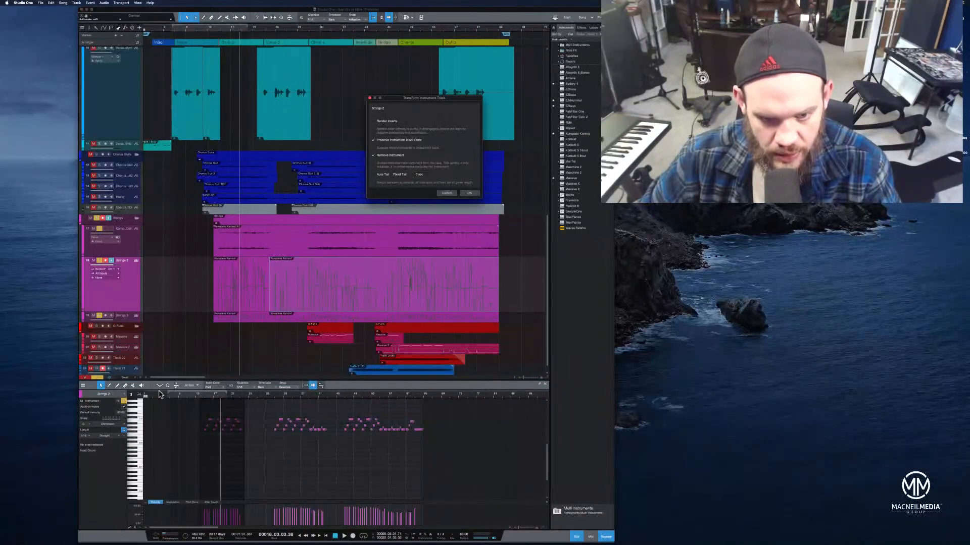
pyautogui.click(469, 194)
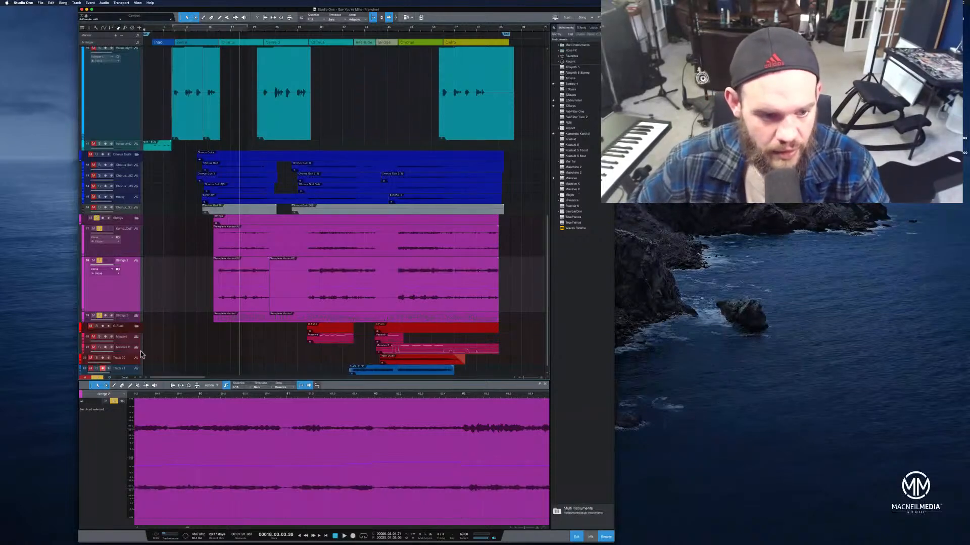
pyautogui.click(121, 318)
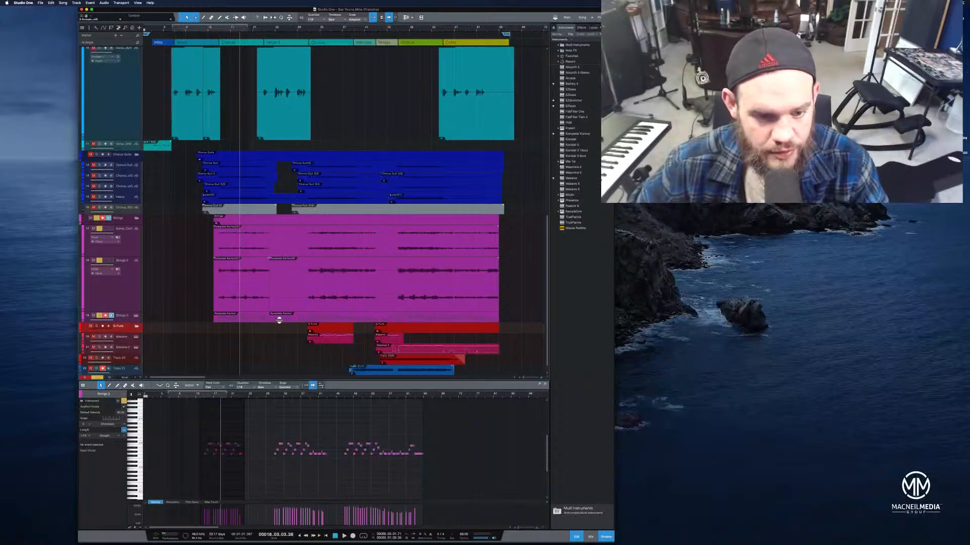
pyautogui.click(257, 319)
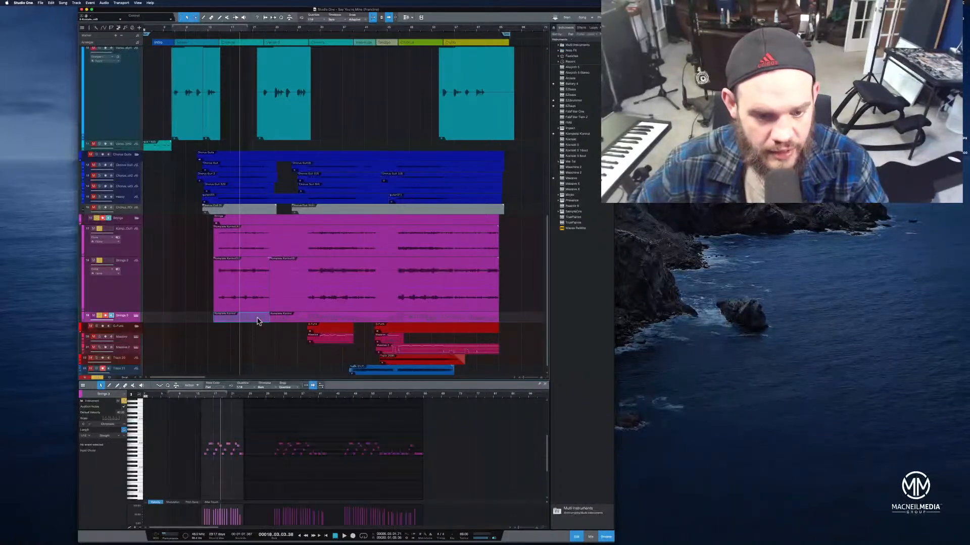
pyautogui.click(290, 320)
pyautogui.rightClick(290, 319)
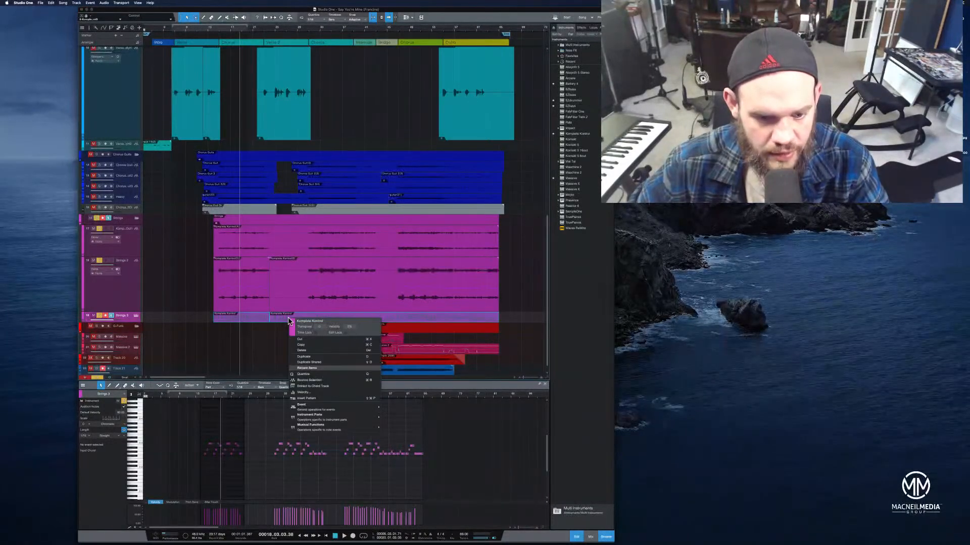
pyautogui.click(326, 385)
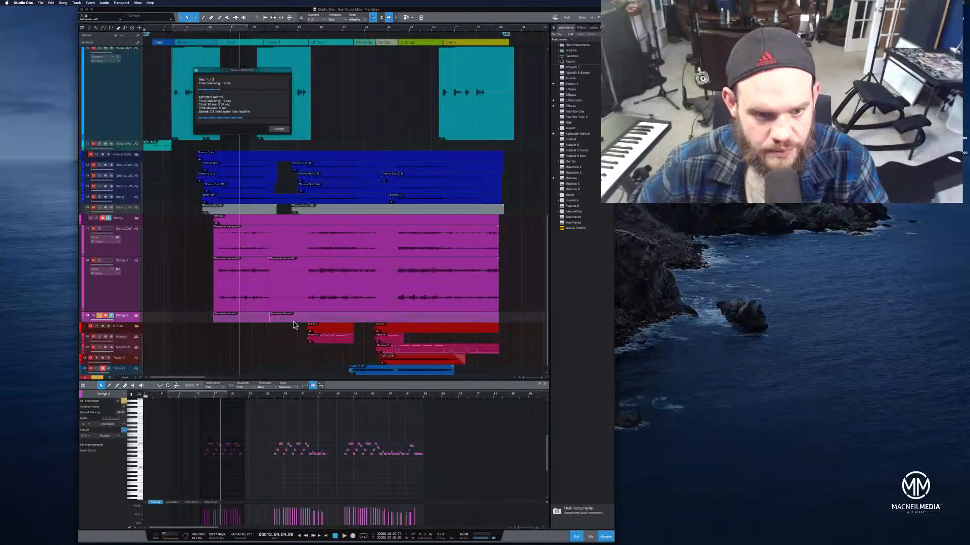
pyautogui.click(279, 130)
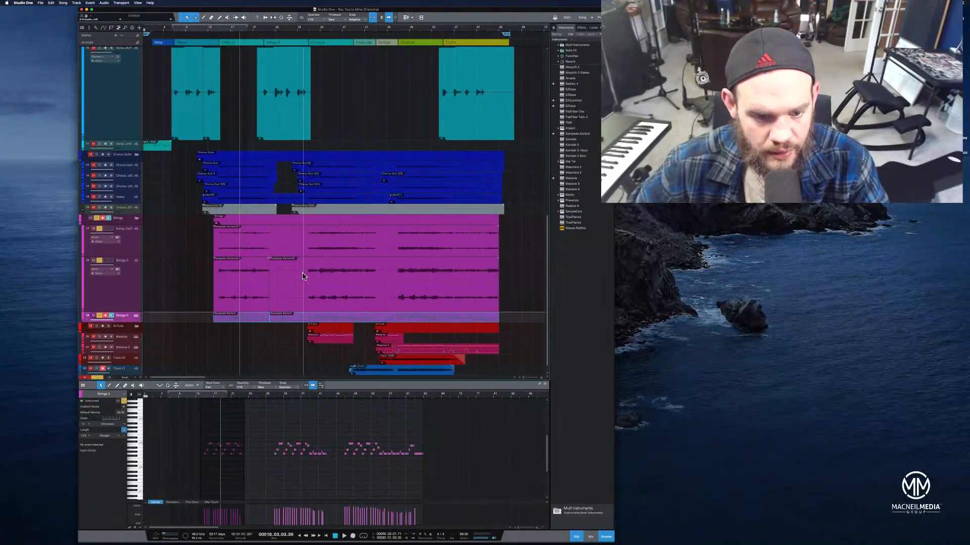
# Try transposing all notes of the Strings 3 part upward and audition them, then undo the transposition
pyautogui.click(259, 324)
pyautogui.moveTo(191, 429); pyautogui.dragTo(439, 461)
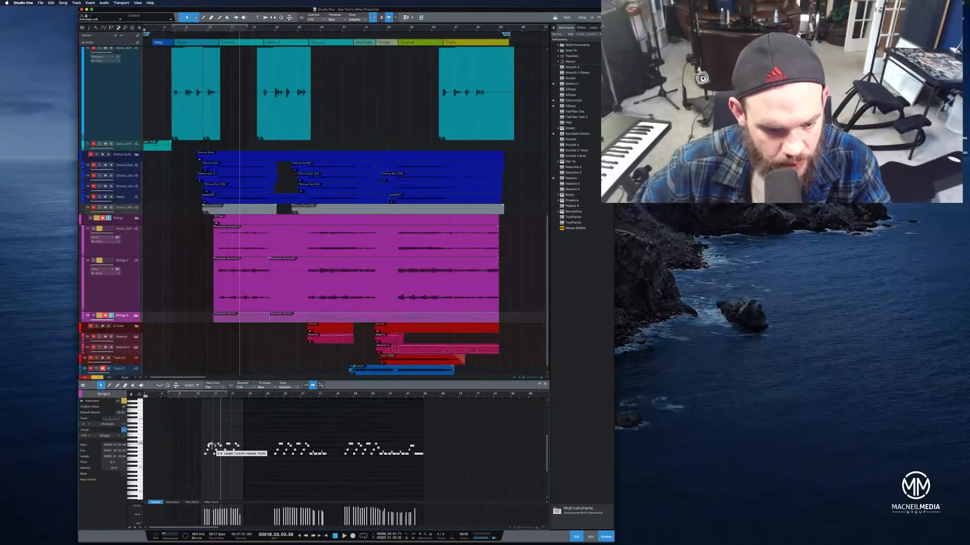
pyautogui.moveTo(211, 446); pyautogui.dragTo(215, 438)
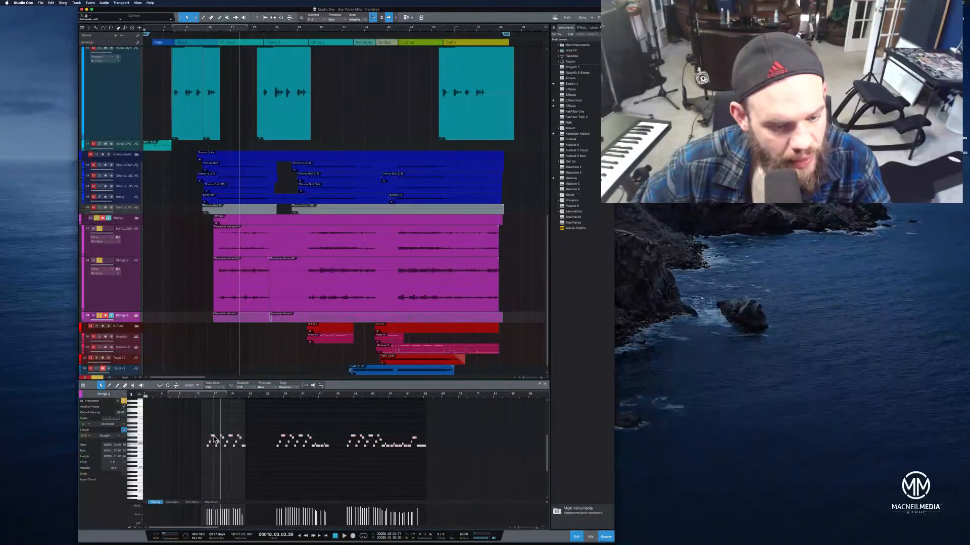
pyautogui.click(211, 400)
pyautogui.click(206, 399)
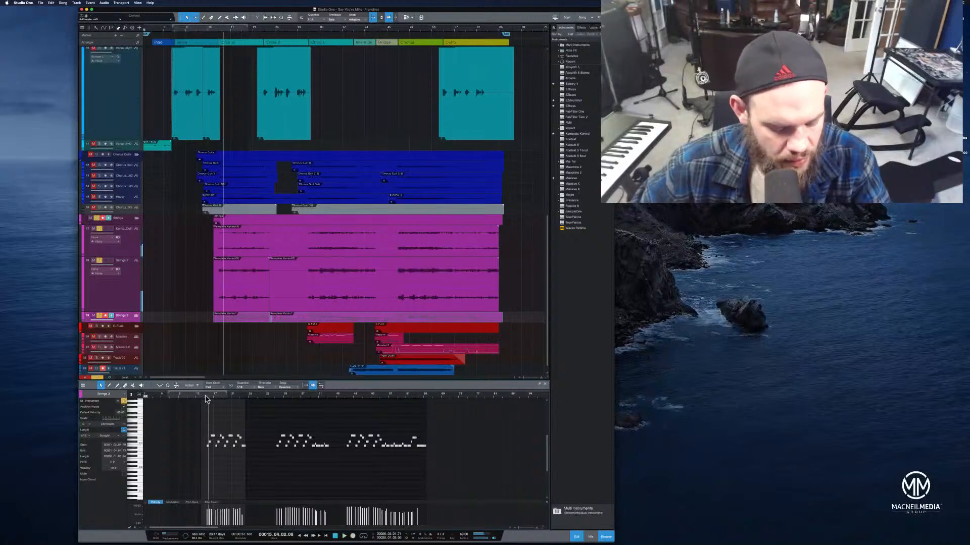
pyautogui.press('super+z')
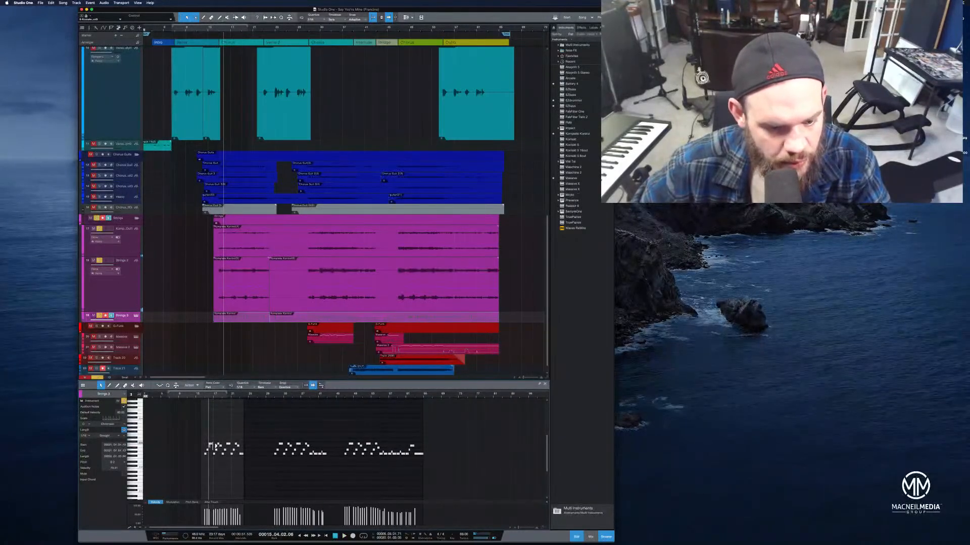
# Transpose the selected Strings 3 notes up slightly and set the playback position before the part
pyautogui.moveTo(210, 445); pyautogui.dragTo(211, 440)
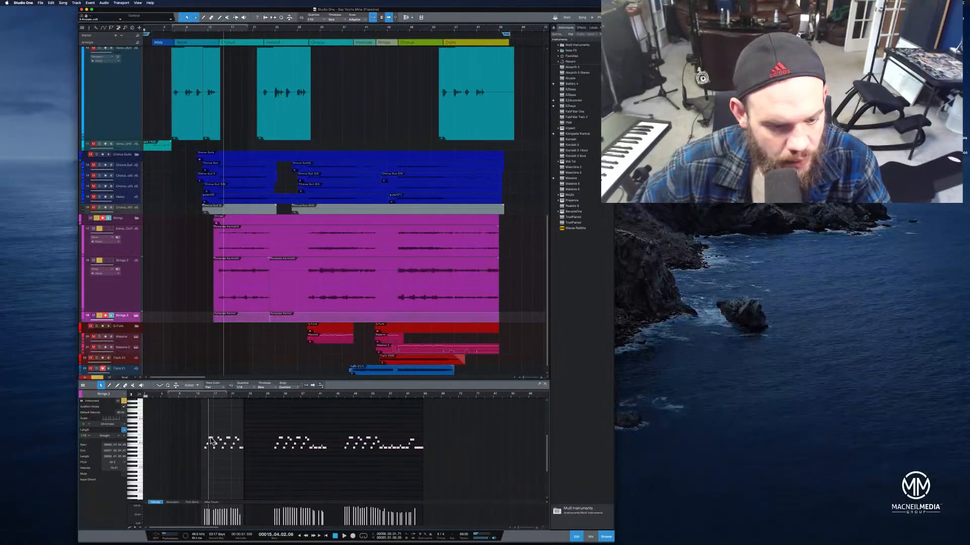
pyautogui.click(202, 397)
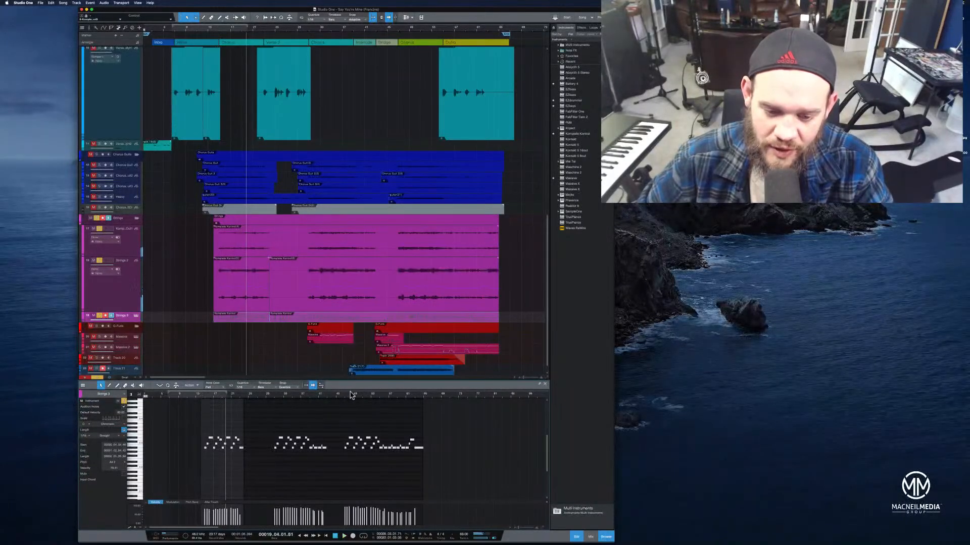
pyautogui.click(374, 396)
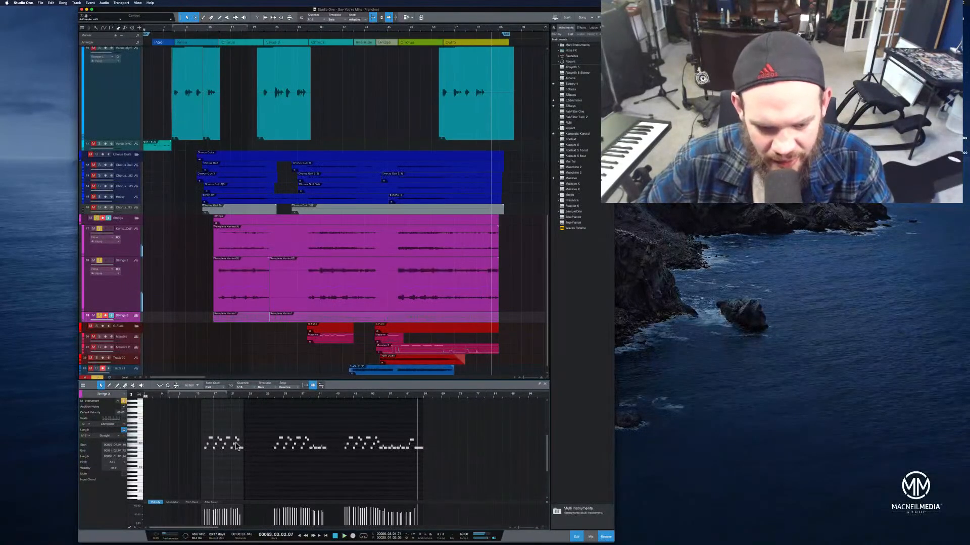
# Try transposing the Strings 3 notes further up while playing back, then undo it
pyautogui.moveTo(229, 441); pyautogui.dragTo(230, 427)
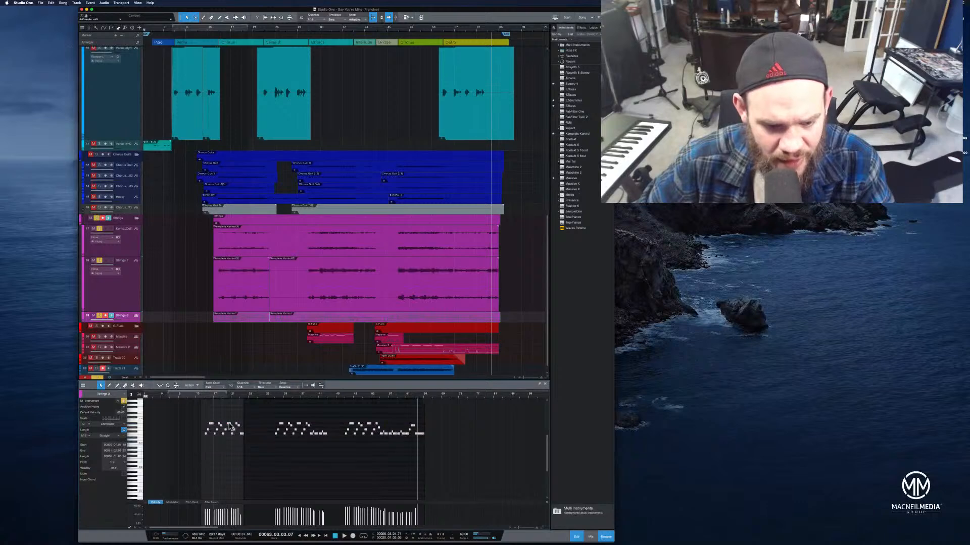
pyautogui.click(204, 398)
pyautogui.press('space')
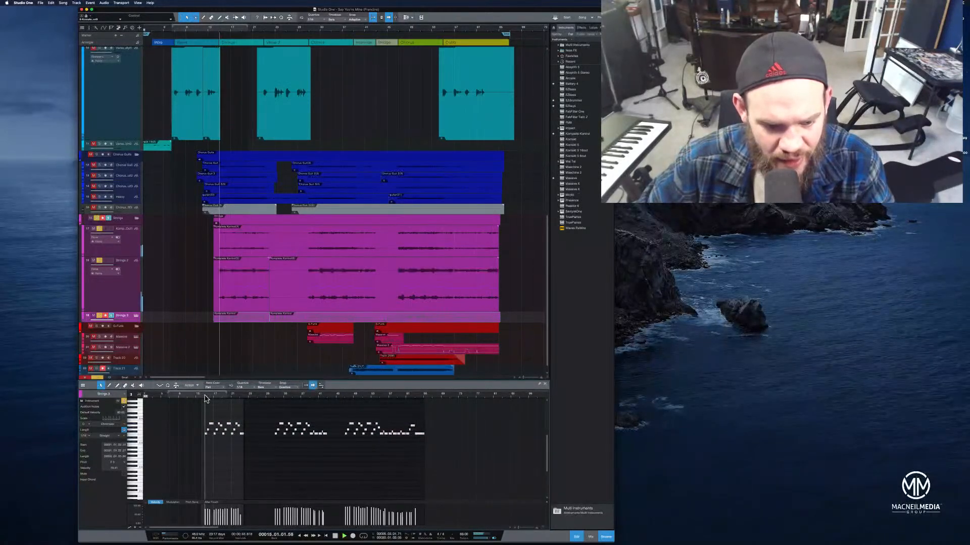
pyautogui.press('super+z')
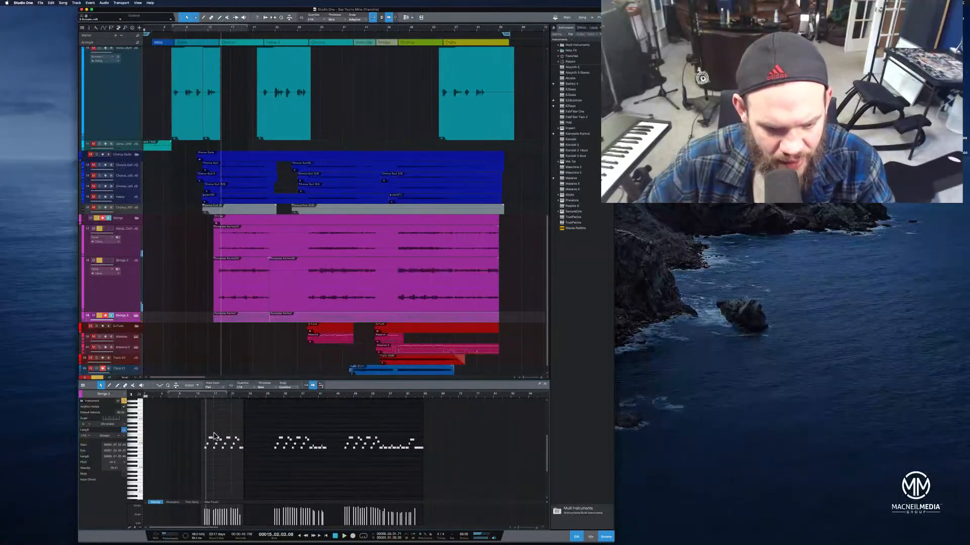
# Zoom the note editor onto the Strings 3 notes and play the part back to listen
pyautogui.scroll(3, 223, 406)
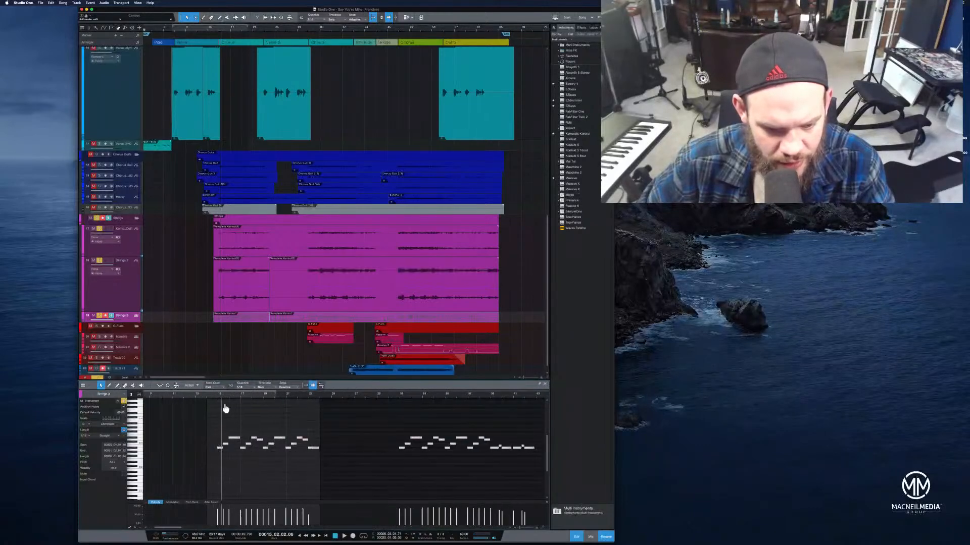
pyautogui.click(220, 398)
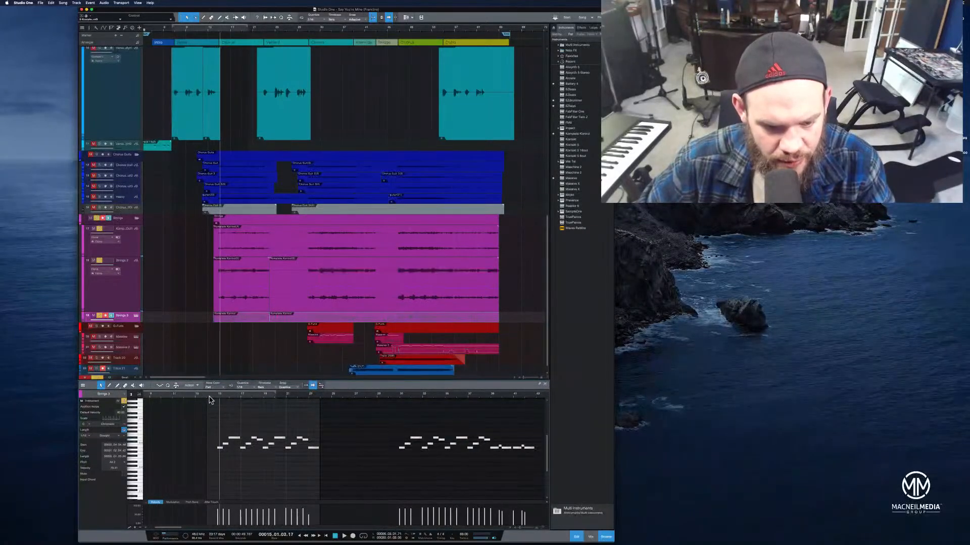
pyautogui.click(219, 397)
pyautogui.moveTo(234, 397); pyautogui.dragTo(266, 389)
pyautogui.moveTo(322, 433); pyautogui.dragTo(165, 474)
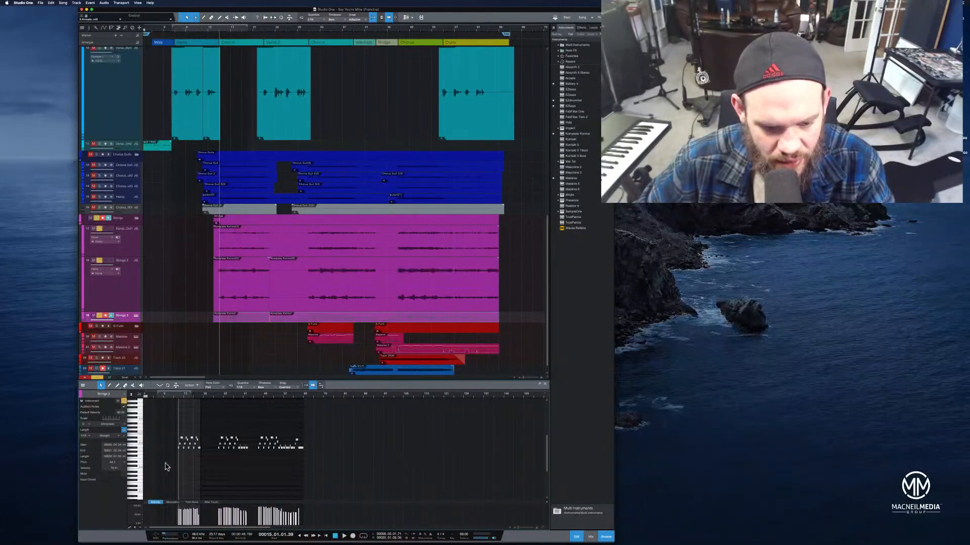
pyautogui.moveTo(188, 393); pyautogui.dragTo(264, 418)
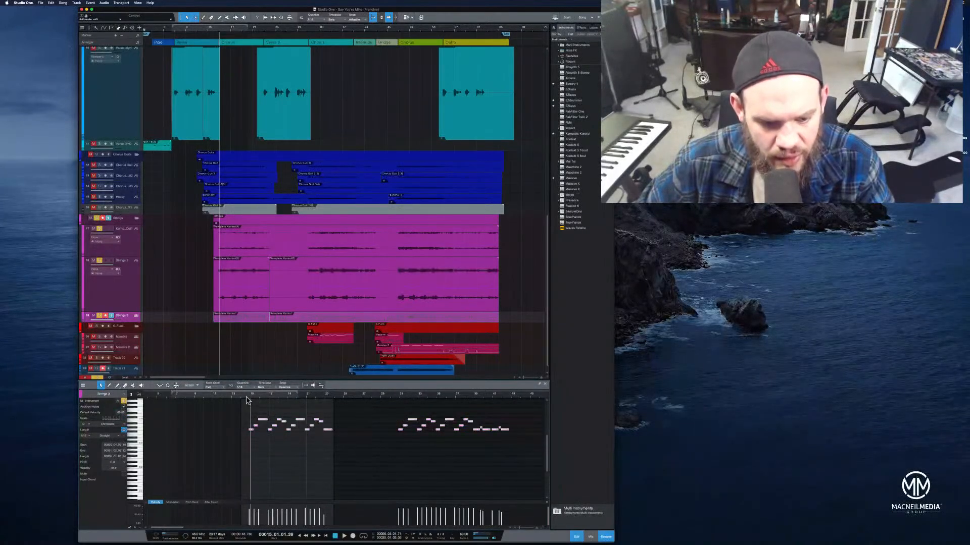
pyautogui.press('f')
pyautogui.press('space')
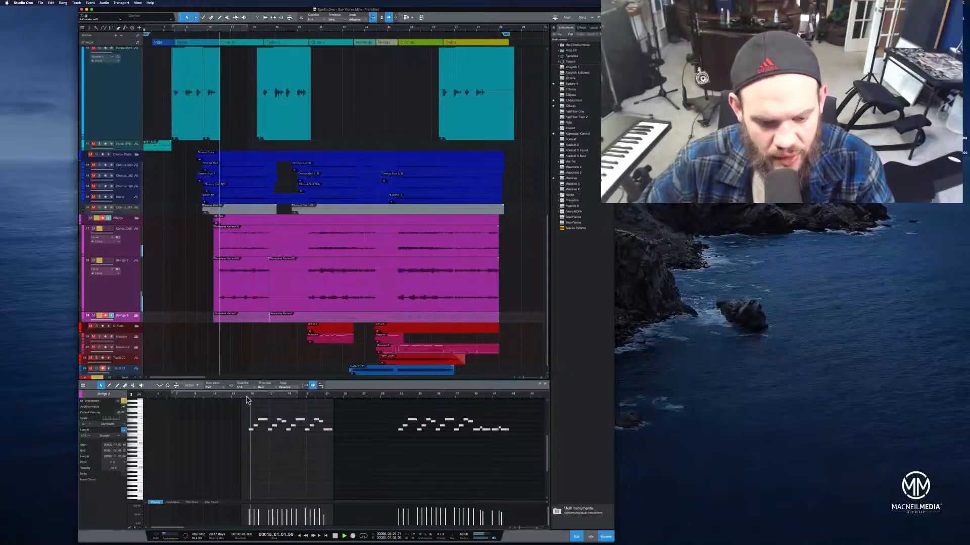
pyautogui.scroll(2, 247, 400)
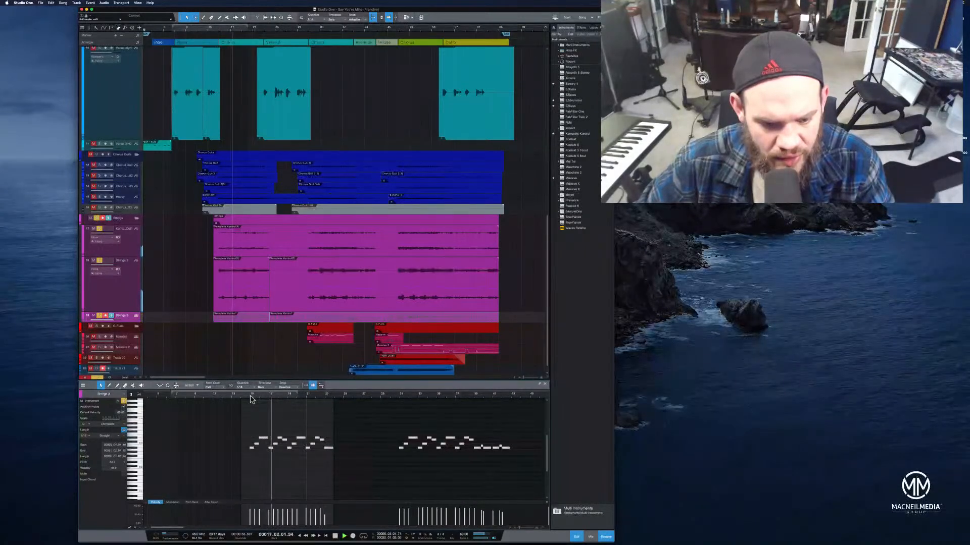
pyautogui.press('space')
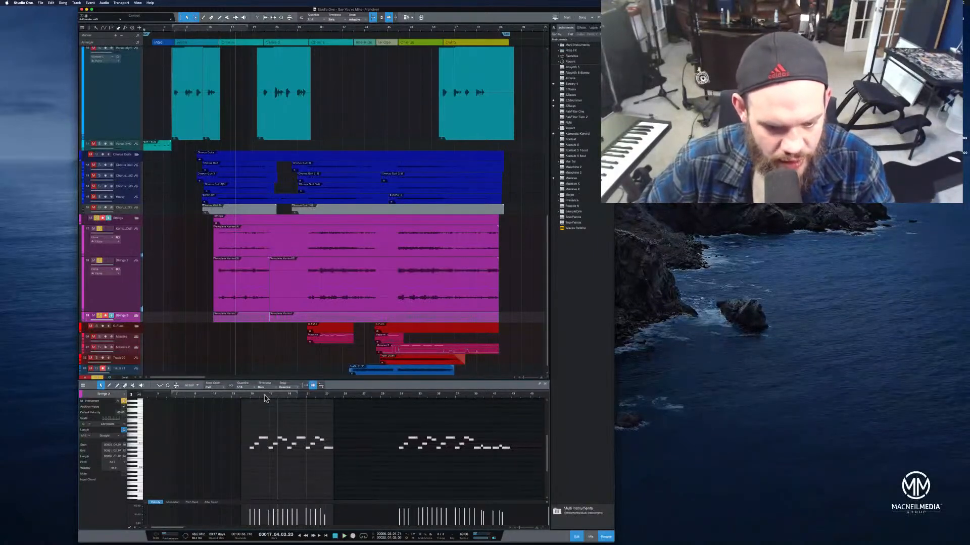
# Zoom into the second Strings 3 section and try raising its first note
pyautogui.moveTo(234, 411); pyautogui.dragTo(638, 476)
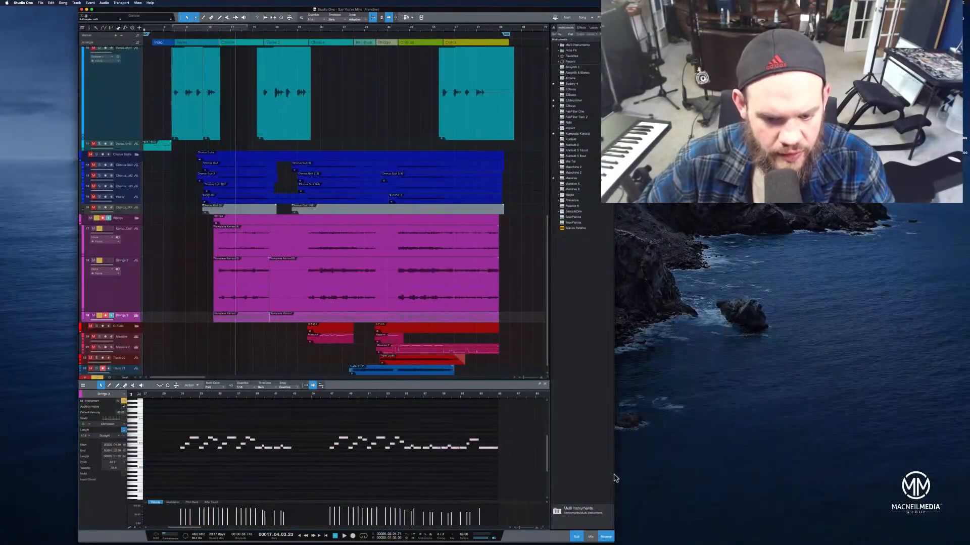
pyautogui.moveTo(377, 398); pyautogui.dragTo(450, 400)
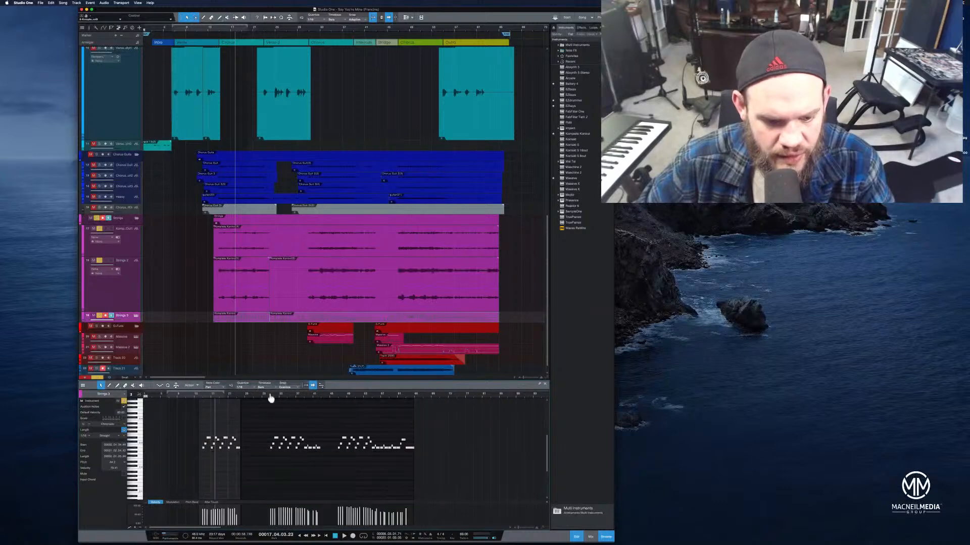
pyautogui.moveTo(197, 392); pyautogui.dragTo(219, 417)
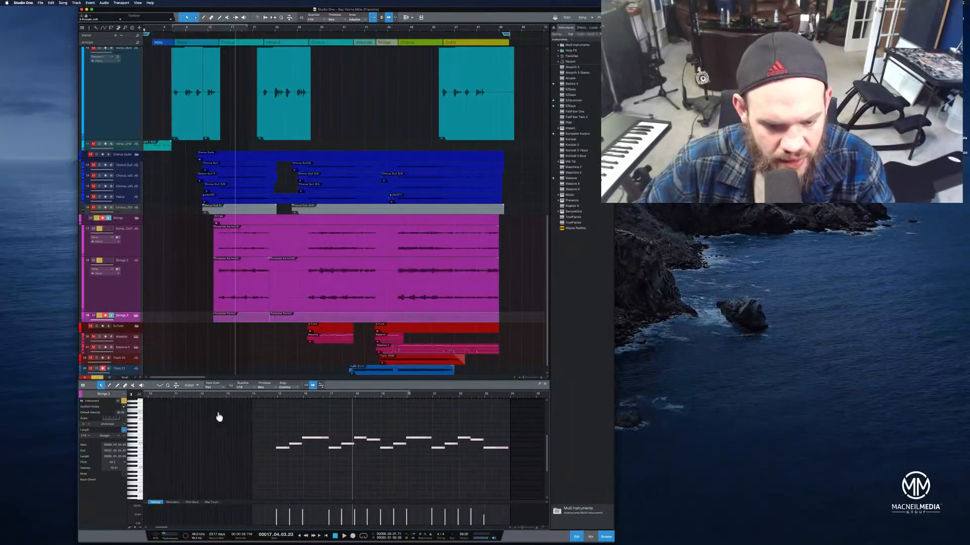
pyautogui.click(280, 450)
pyautogui.moveTo(279, 447); pyautogui.dragTo(282, 451)
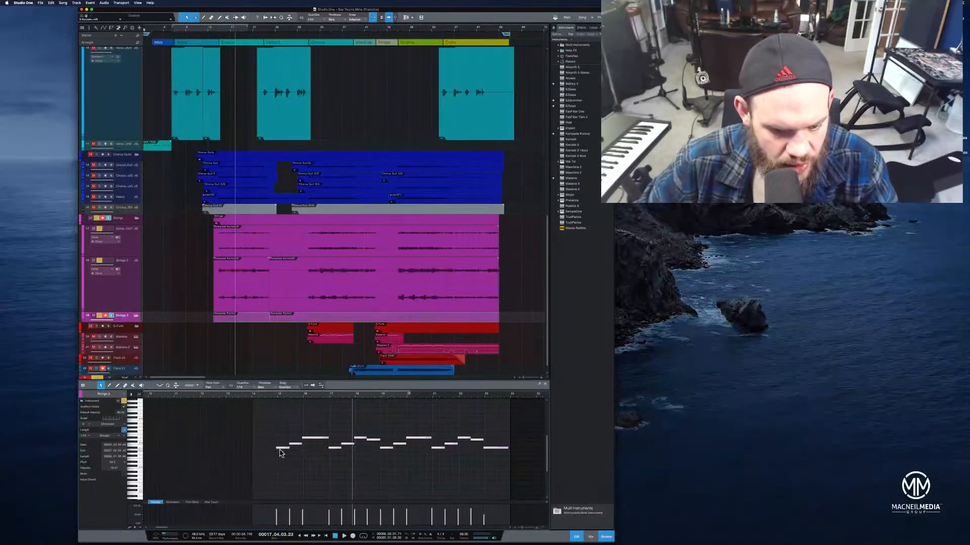
pyautogui.moveTo(281, 452); pyautogui.dragTo(282, 440)
pyautogui.scroll(-5, 281, 439)
pyautogui.scroll(2, 252, 428)
# Try transposing the whole Strings 3 melody far upward while playing back, then undo it
pyautogui.moveTo(209, 394); pyautogui.dragTo(241, 419)
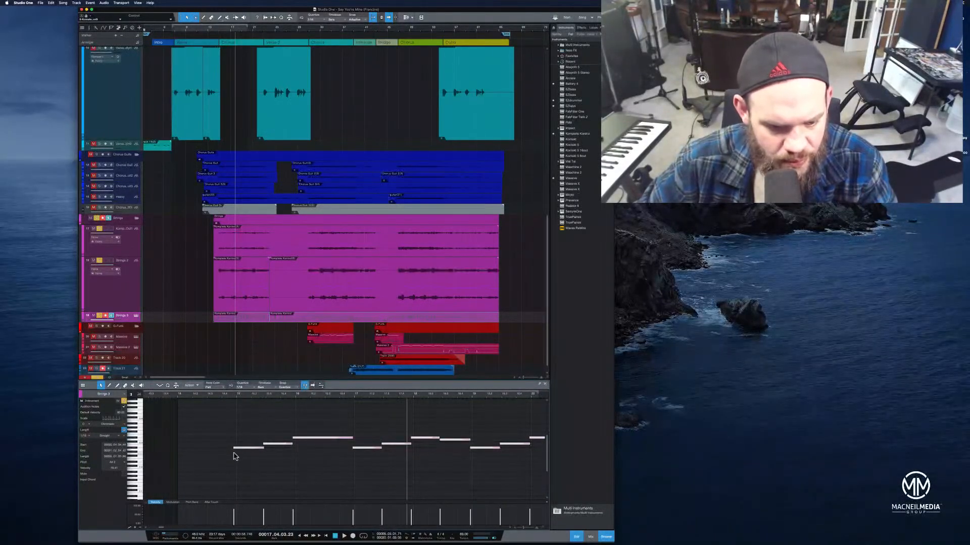
pyautogui.moveTo(240, 451); pyautogui.dragTo(241, 422)
pyautogui.click(231, 397)
pyautogui.press('space')
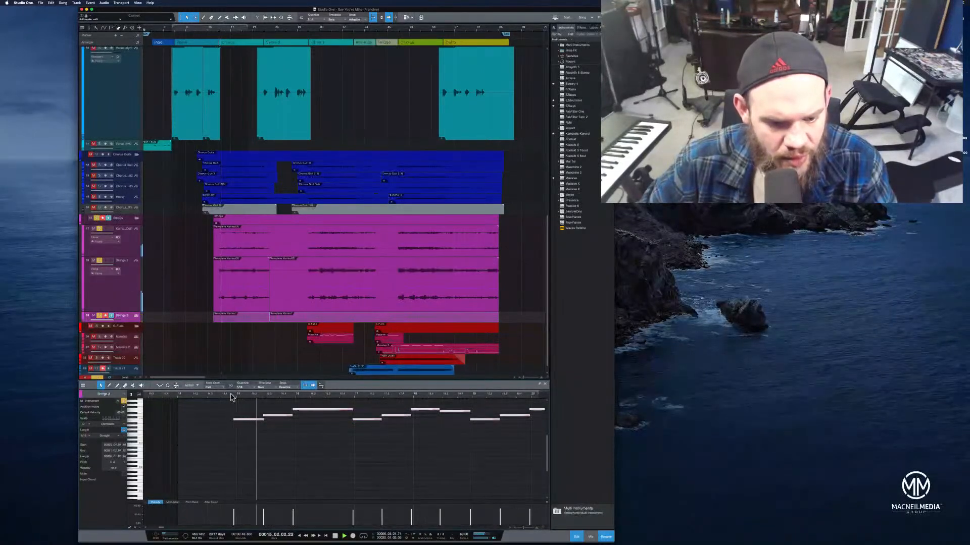
pyautogui.click(245, 420)
pyautogui.press('super+z')
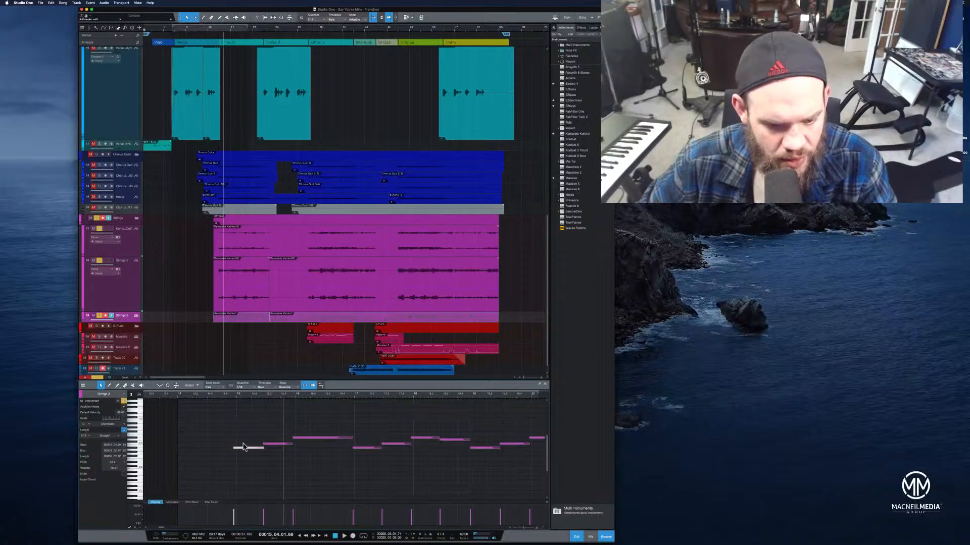
# Select all Strings 3 notes, transpose them up, and play back from the start of the part
pyautogui.click(230, 435)
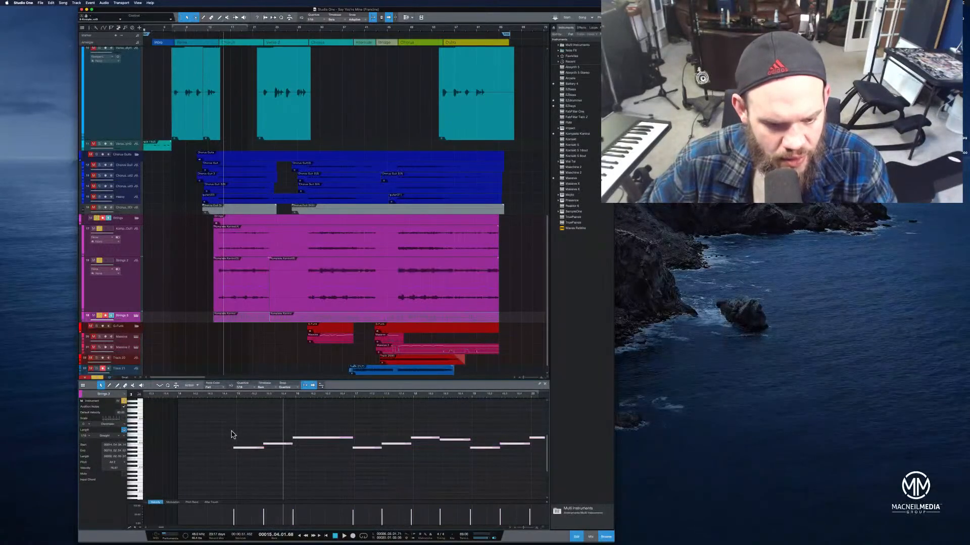
pyautogui.press('super+a')
pyautogui.moveTo(246, 451); pyautogui.dragTo(245, 439)
pyautogui.click(225, 395)
pyautogui.press('space')
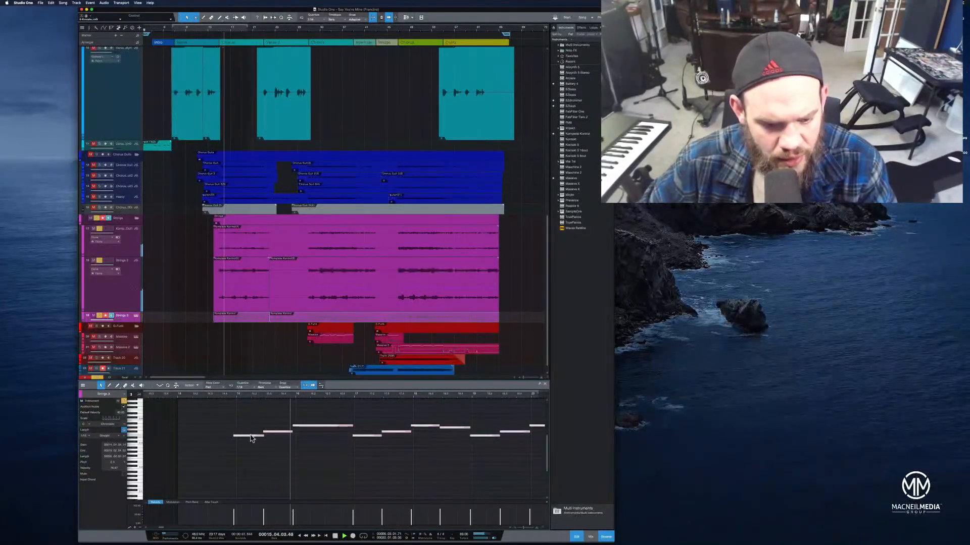
# Try transposing the Strings 3 notes further up during playback, then undo it
pyautogui.moveTo(251, 435); pyautogui.dragTo(251, 434)
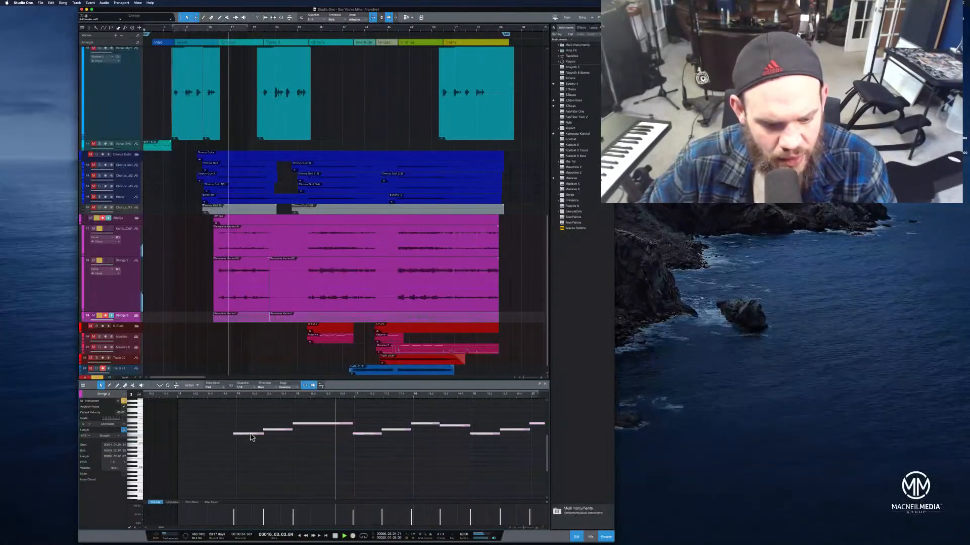
pyautogui.press('space')
pyautogui.moveTo(251, 437); pyautogui.dragTo(252, 423)
pyautogui.press('super+z')
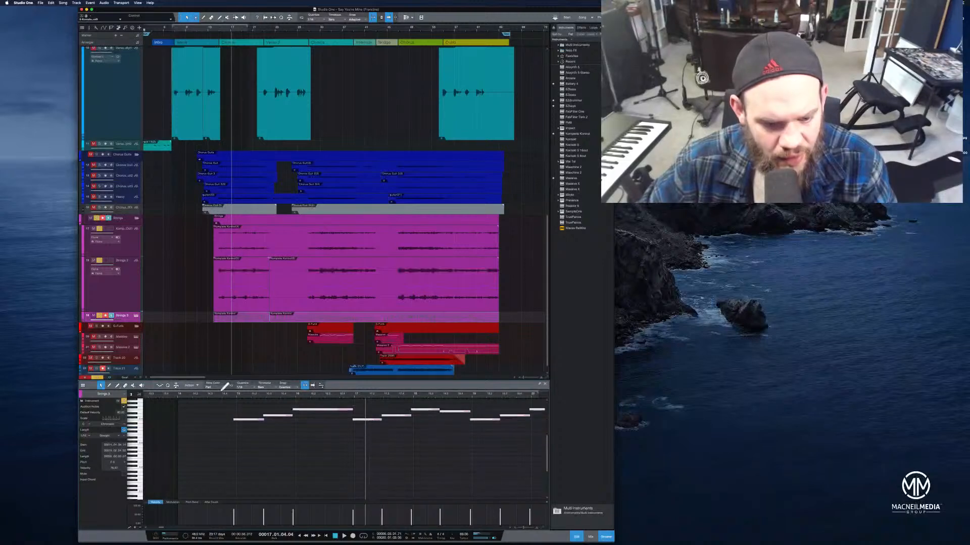
# Select the notes of the first Strings 3 section, transpose them up to match, and play back
pyautogui.click(230, 395)
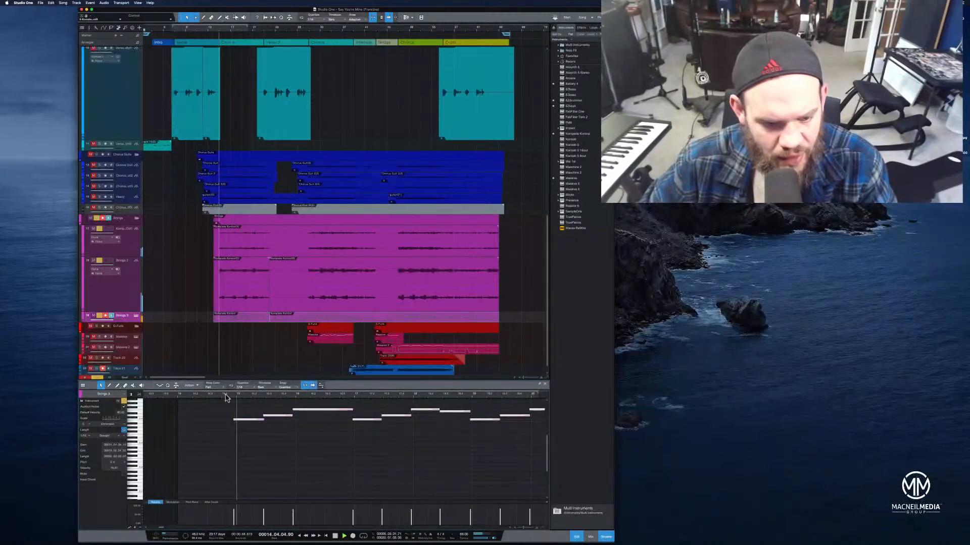
pyautogui.moveTo(231, 396); pyautogui.dragTo(252, 387)
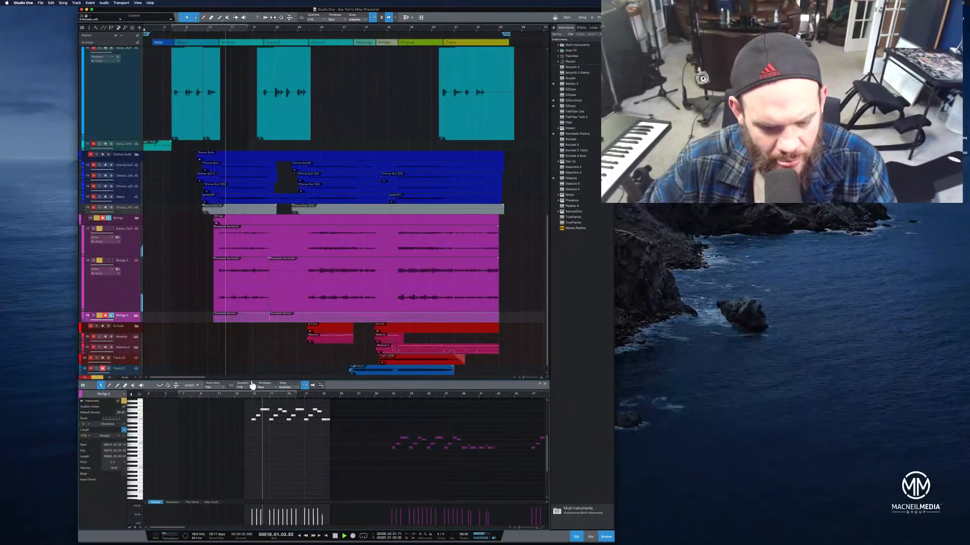
pyautogui.moveTo(244, 408); pyautogui.dragTo(331, 427)
pyautogui.moveTo(254, 422)
pyautogui.mouseDown()
pyautogui.moveTo(254, 448)
pyautogui.moveTo(317, 450)
pyautogui.moveTo(256, 447)
pyautogui.moveTo(254, 412)
pyautogui.mouseUp()
pyautogui.press('space')
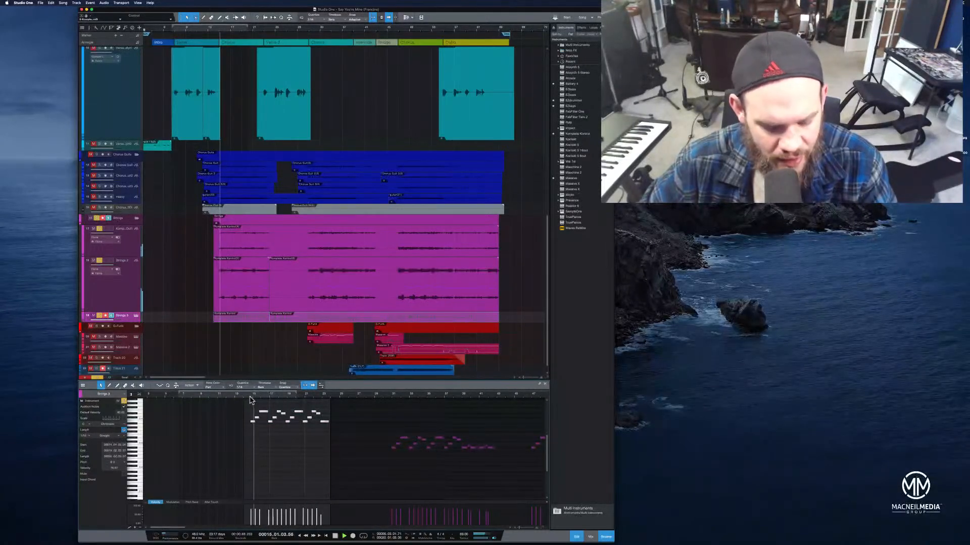
# Undo the previous transpose, then try moving the first Strings 3 section's notes to a new pitch and undo it
pyautogui.press('super+z')
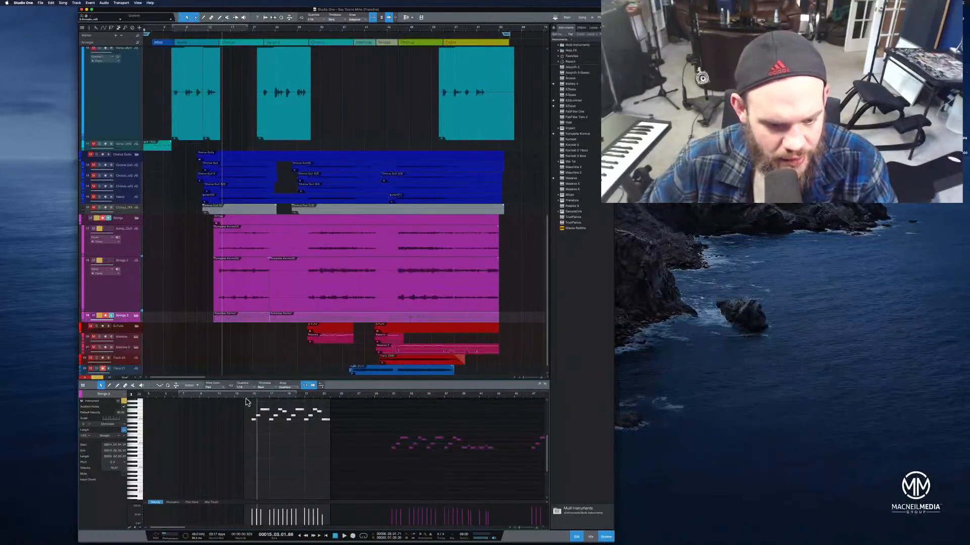
pyautogui.moveTo(234, 401); pyautogui.dragTo(345, 441)
pyautogui.moveTo(260, 395); pyautogui.dragTo(284, 425)
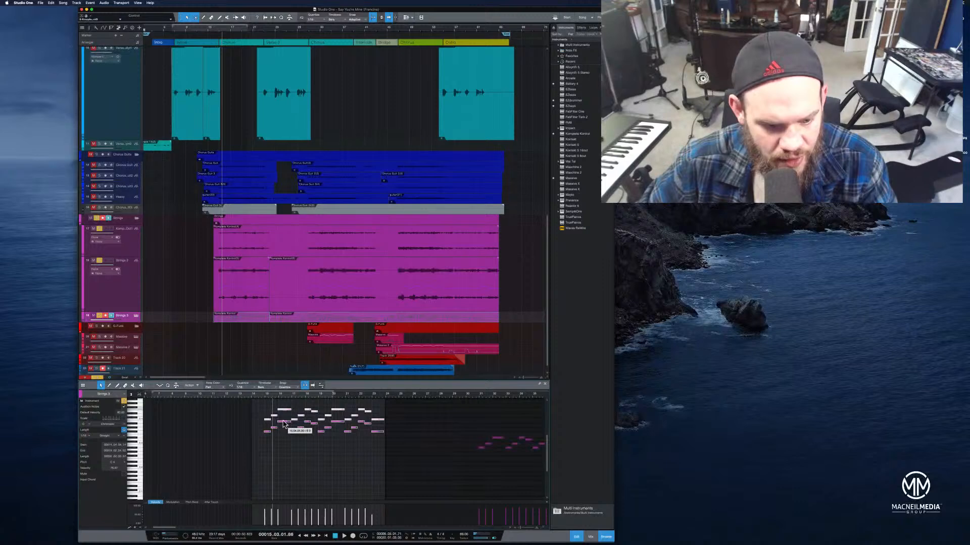
pyautogui.press('super+z')
# Play back the Strings 3 part from the start of its first section
pyautogui.click(256, 395)
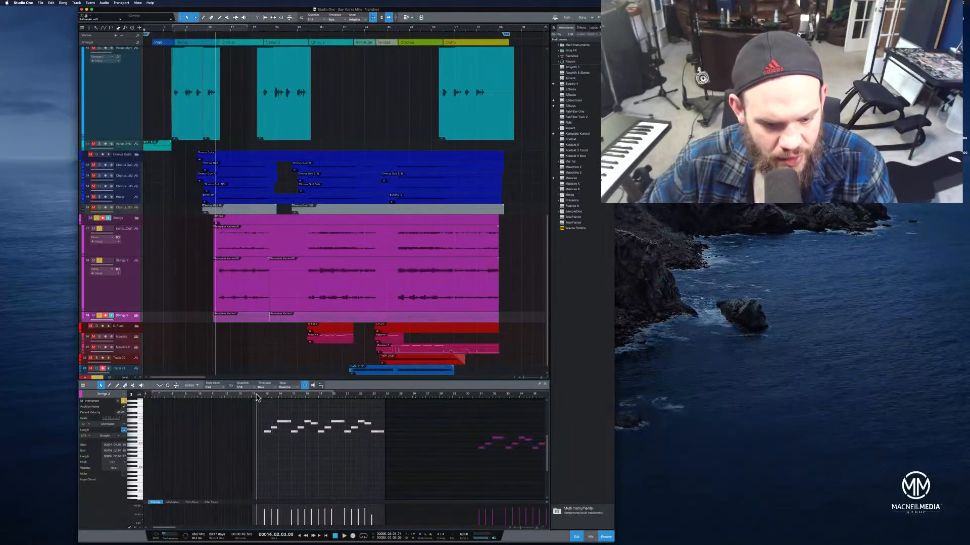
pyautogui.press('space')
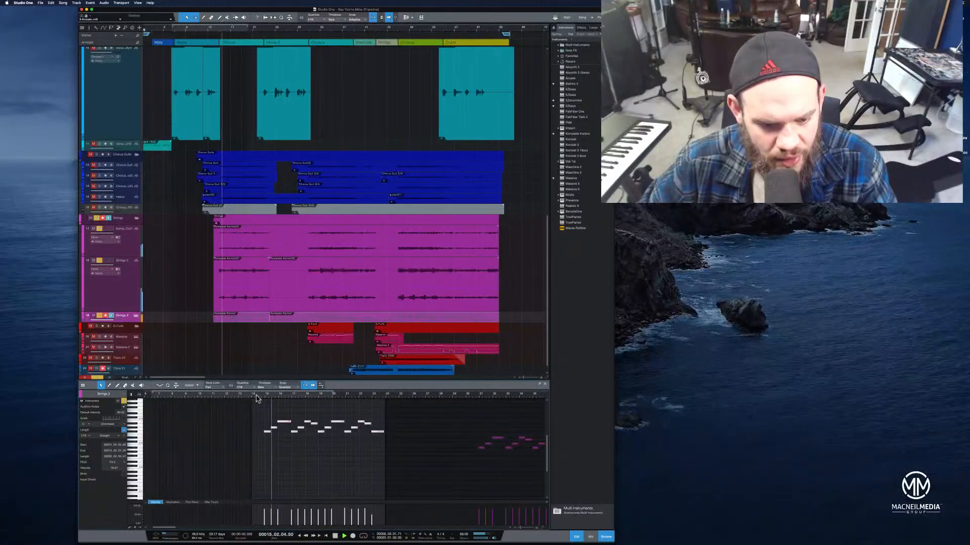
pyautogui.press('space')
pyautogui.scroll(1, 290, 460)
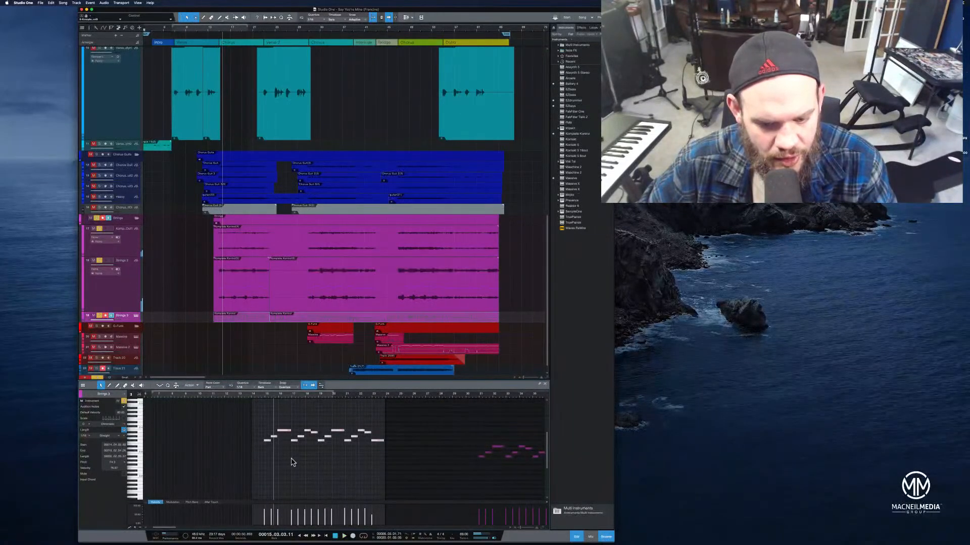
# Select the first-section Strings 3 notes, nudge them slightly, and play back from the start of the part
pyautogui.click(475, 459)
pyautogui.click(481, 458)
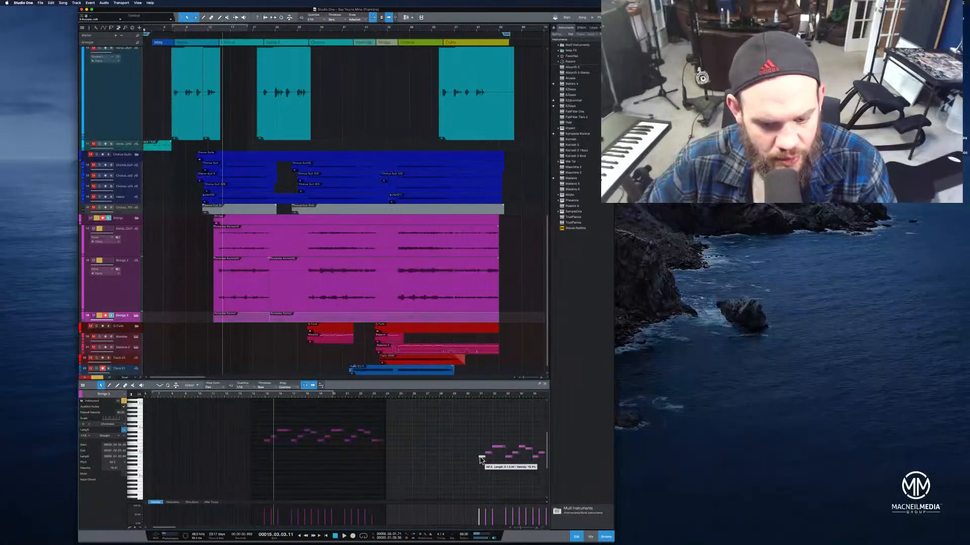
pyautogui.moveTo(243, 413); pyautogui.dragTo(394, 467)
pyautogui.moveTo(264, 440); pyautogui.dragTo(267, 439)
pyautogui.click(264, 397)
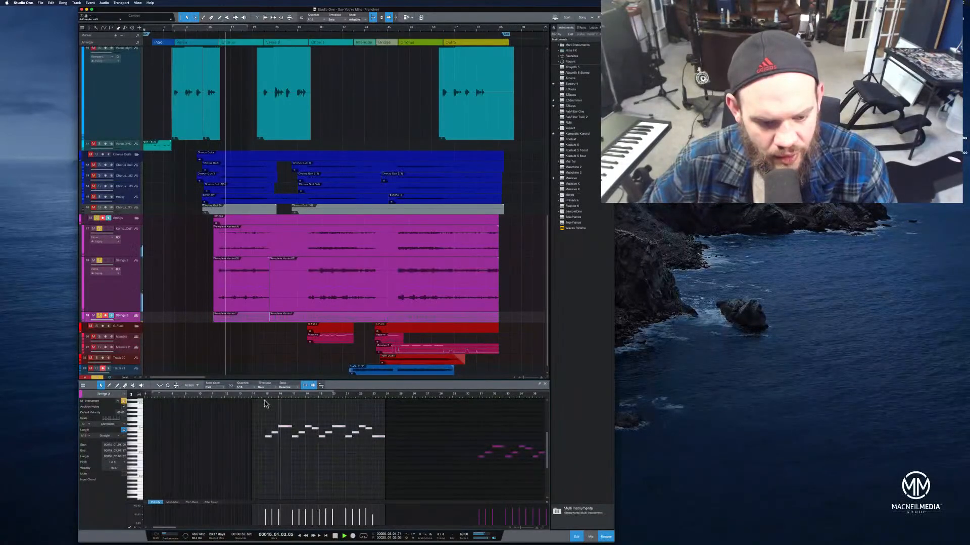
pyautogui.press('space')
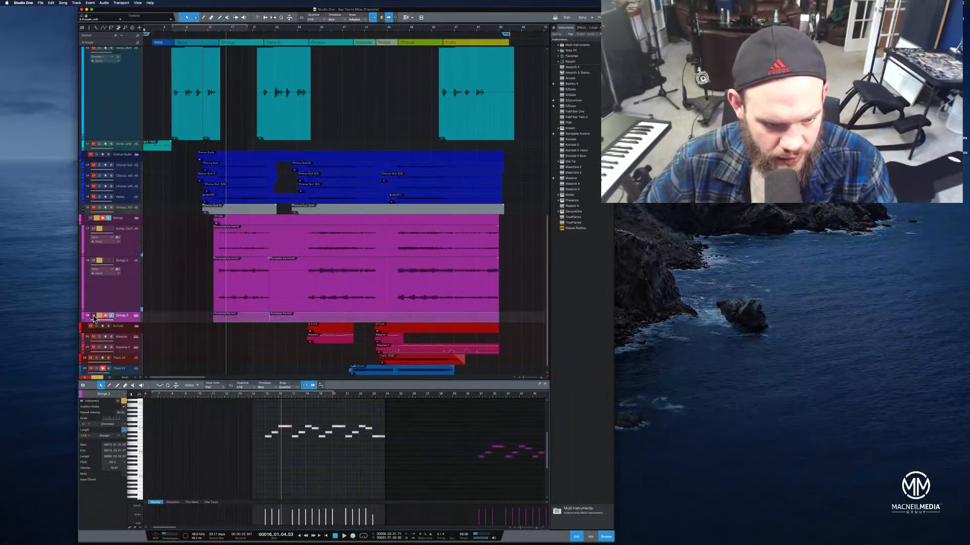
# Take the Strings 3 track out of the arrangement using its track context menu
pyautogui.click(131, 319)
pyautogui.rightClick(131, 320)
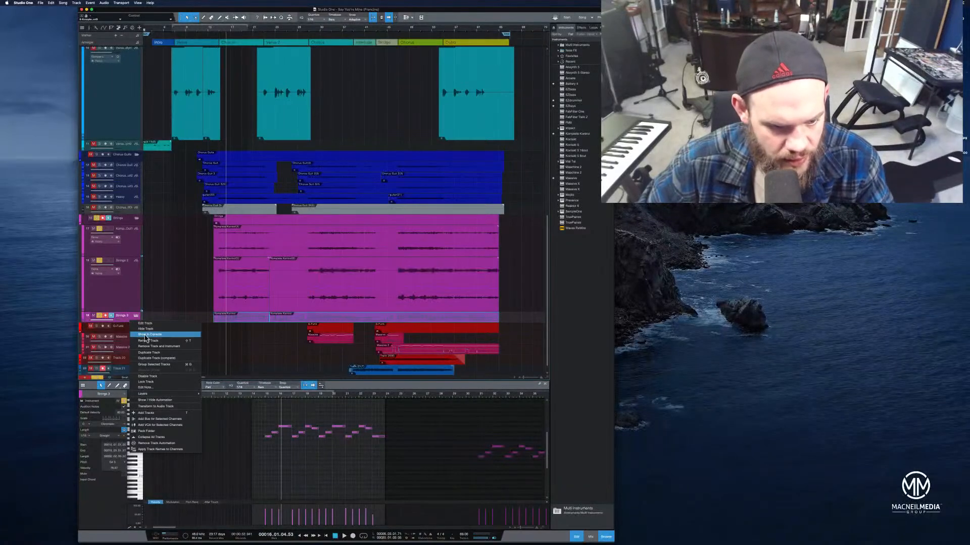
pyautogui.click(149, 348)
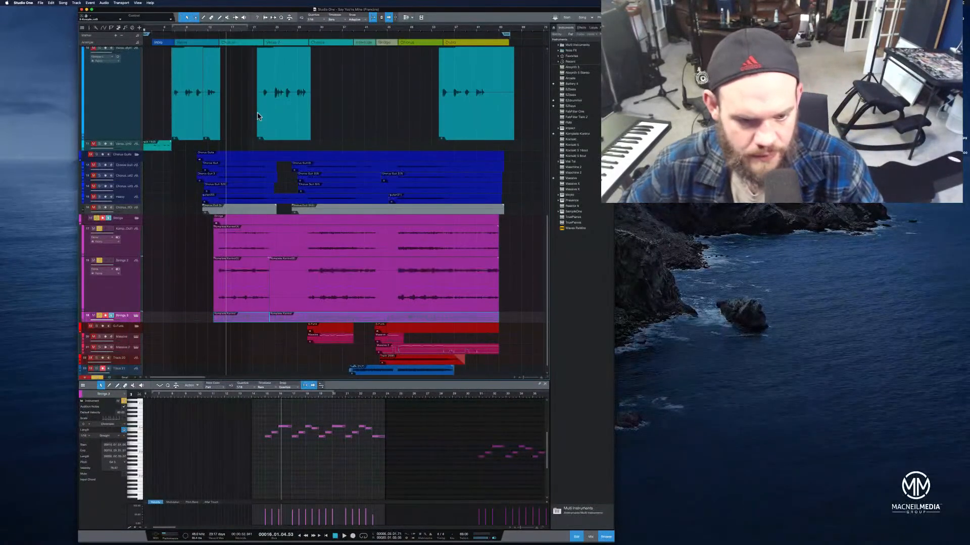
pyautogui.click(96, 218)
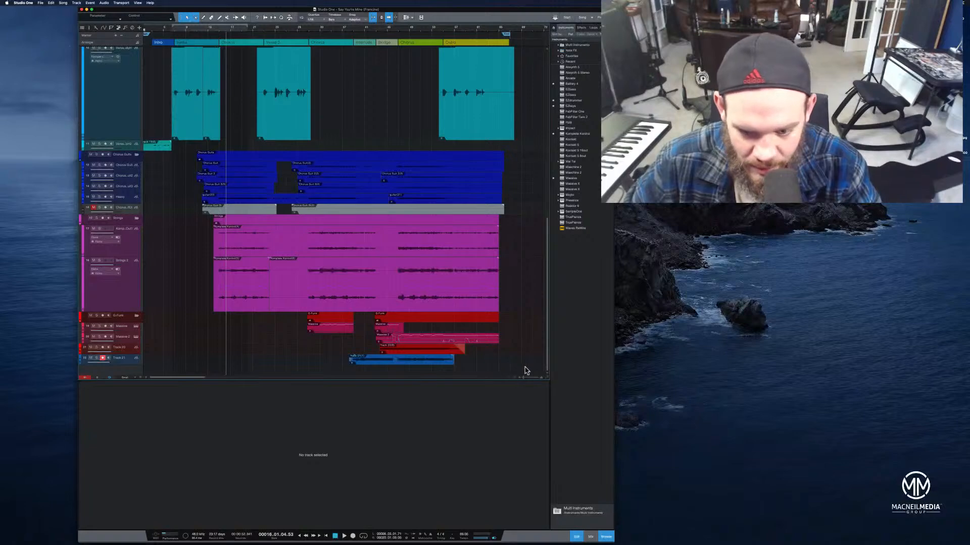
# Close the editor area and collapse the teal folder track in the arrangement
pyautogui.moveTo(536, 384); pyautogui.dragTo(536, 504)
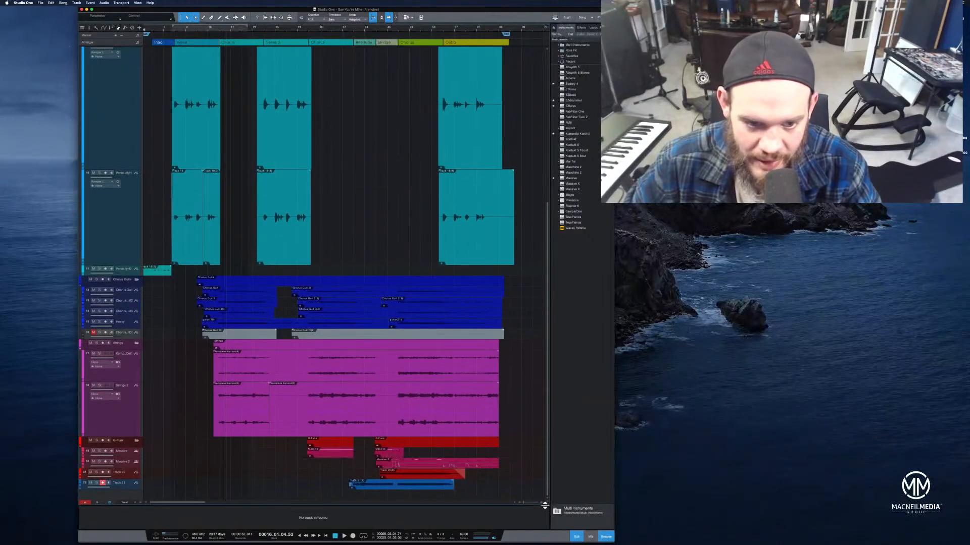
pyautogui.scroll(8, 119, 210)
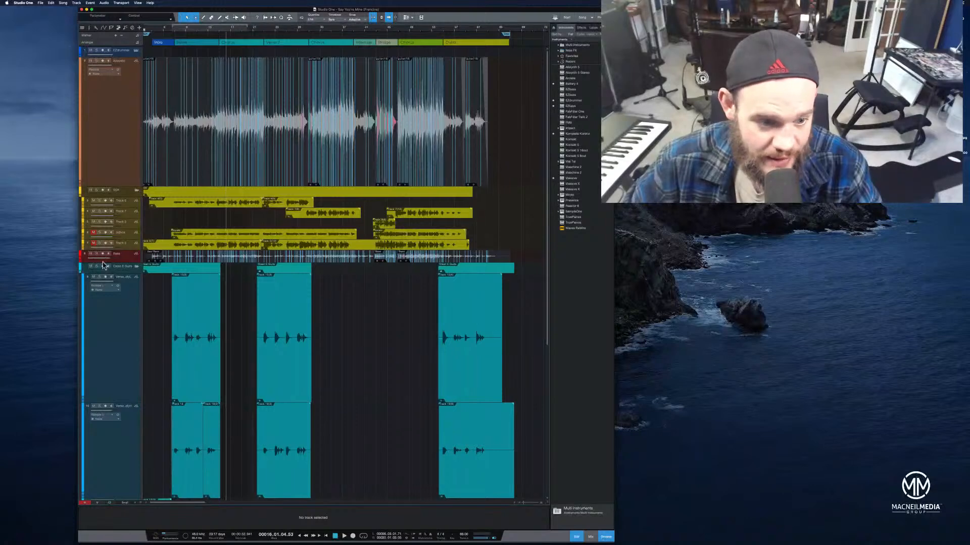
pyautogui.click(137, 266)
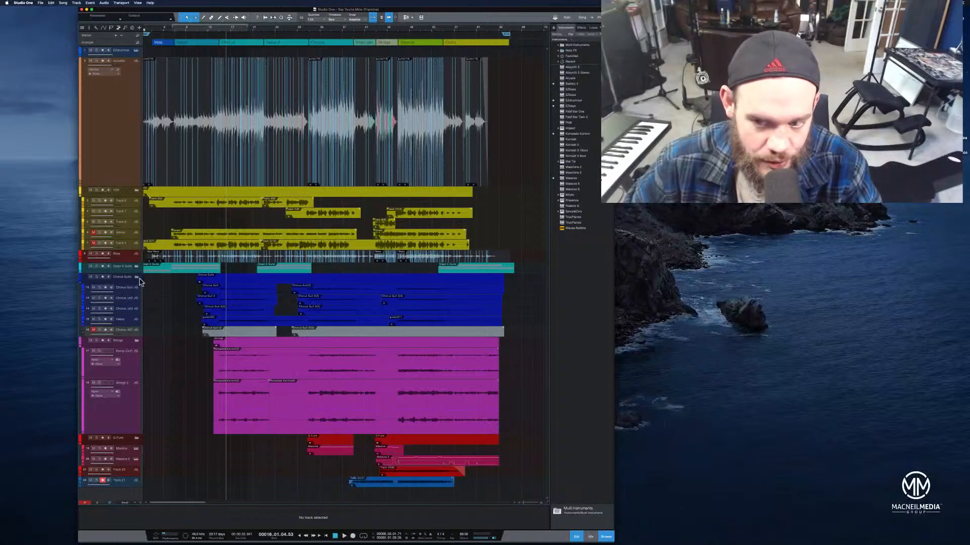
pyautogui.press('super+Tab')
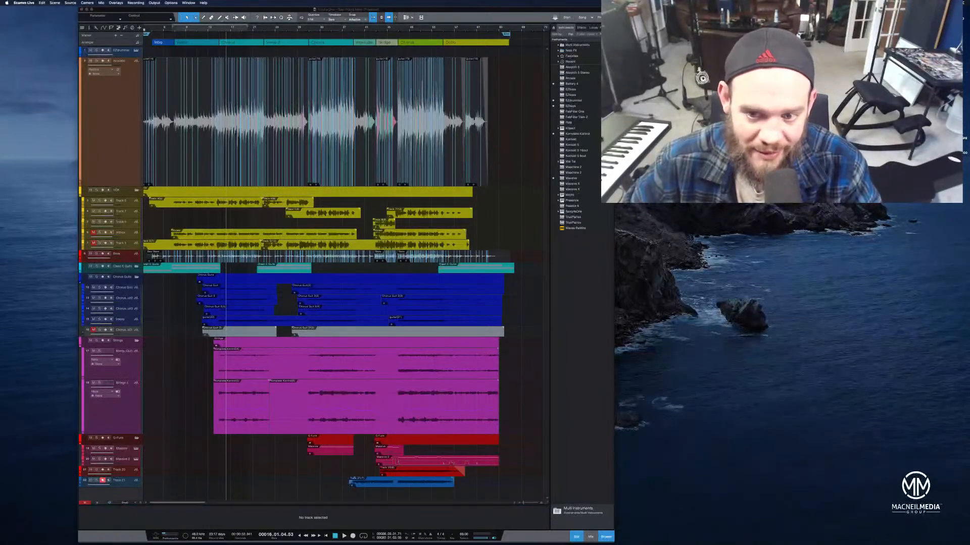
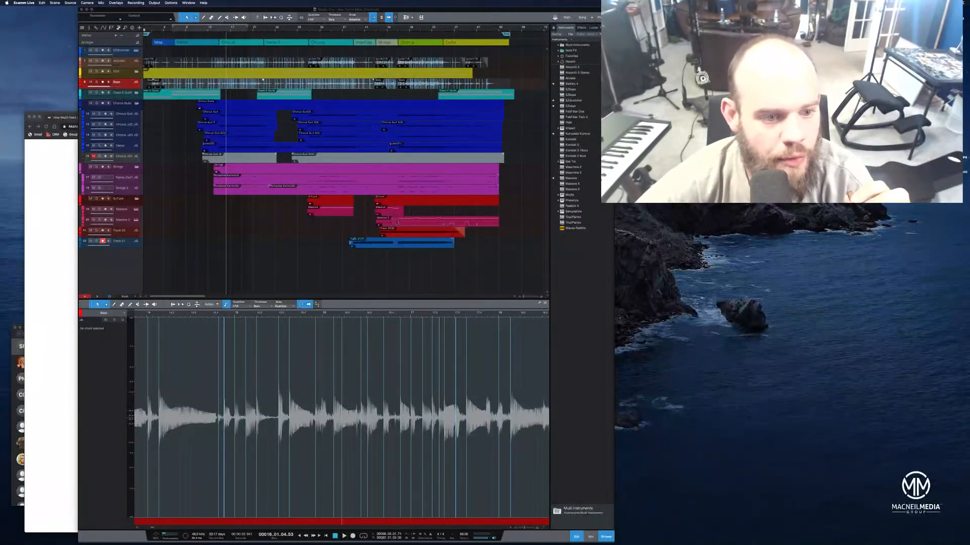
# Solo the first chorus guitar, acoustic, drums, bass and Strings tracks, and set the playhead to bar 14
pyautogui.click(99, 114)
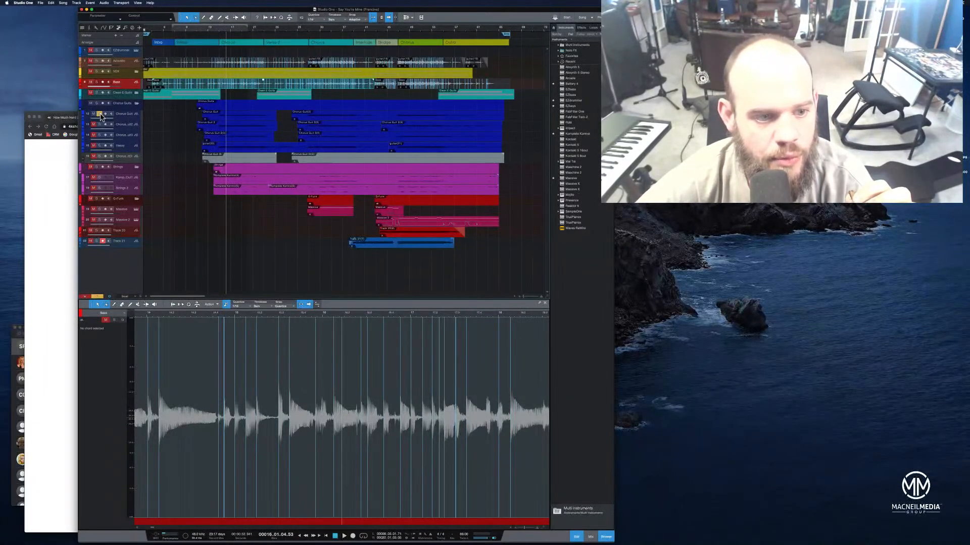
pyautogui.click(97, 61)
pyautogui.click(97, 50)
pyautogui.click(97, 83)
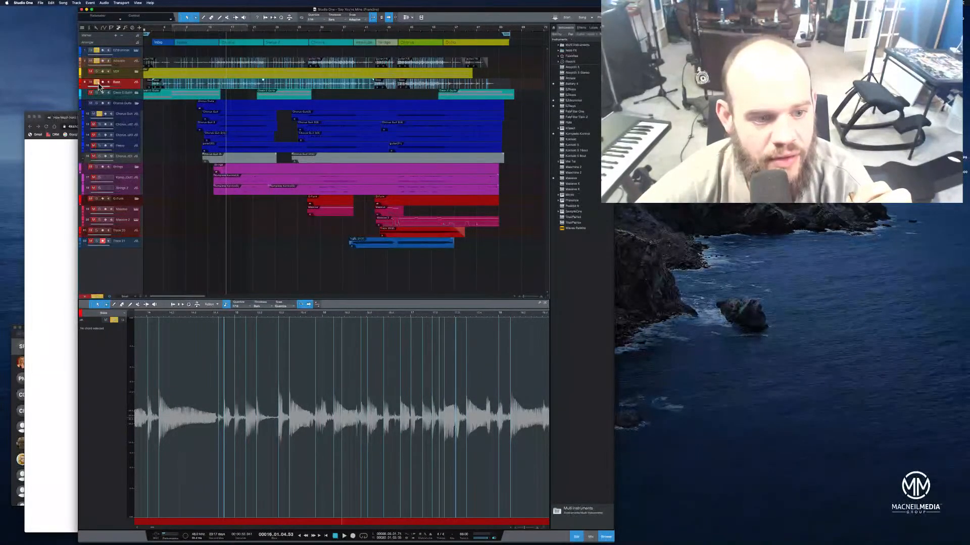
pyautogui.click(97, 167)
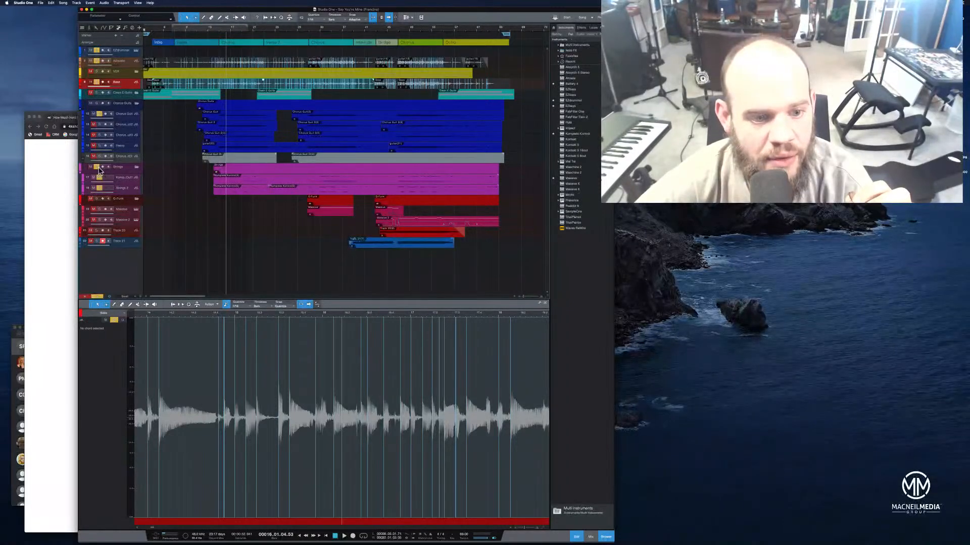
pyautogui.click(212, 33)
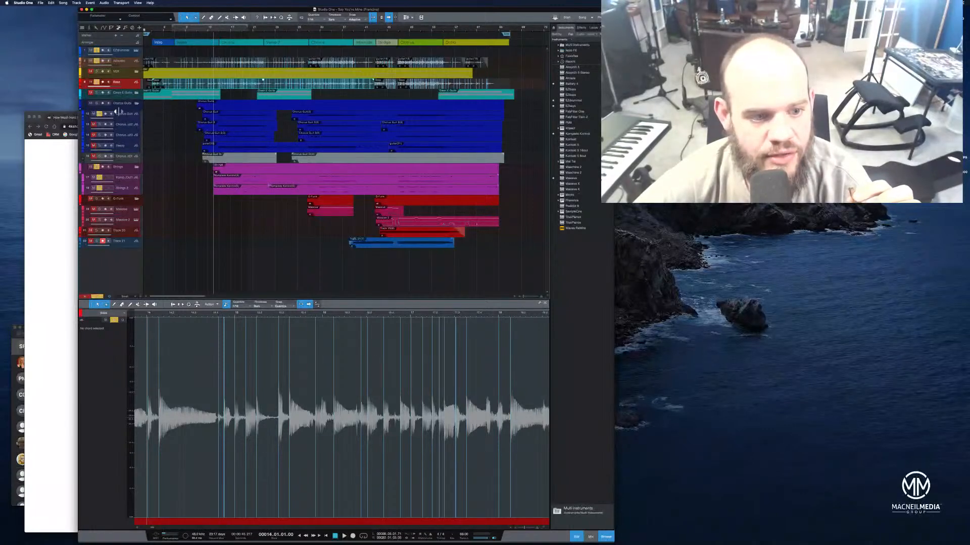
# Expand the teal guitar folder, solo the guitar tracks inside it, and set all track heights to Small
pyautogui.click(135, 94)
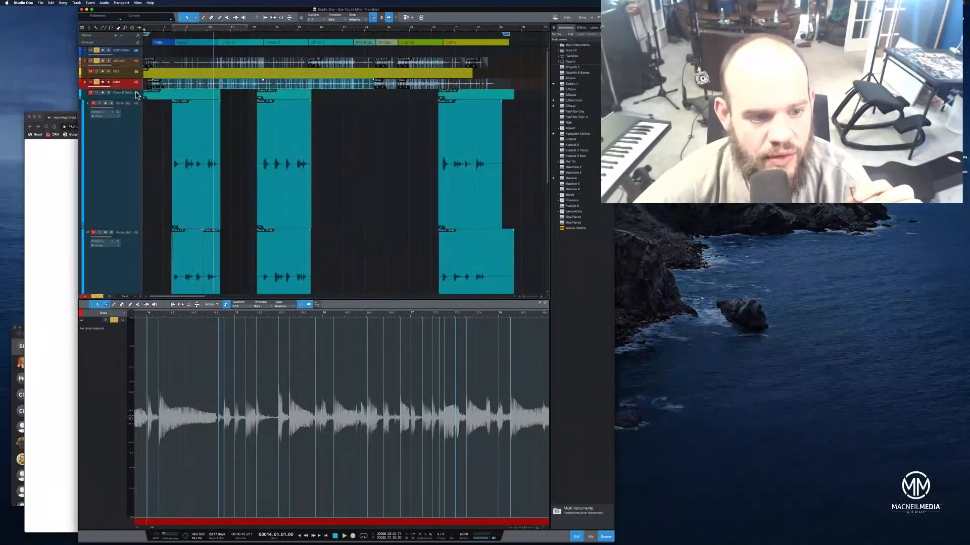
pyautogui.scroll(-3, 107, 160)
pyautogui.click(94, 142)
pyautogui.scroll(-3, 113, 207)
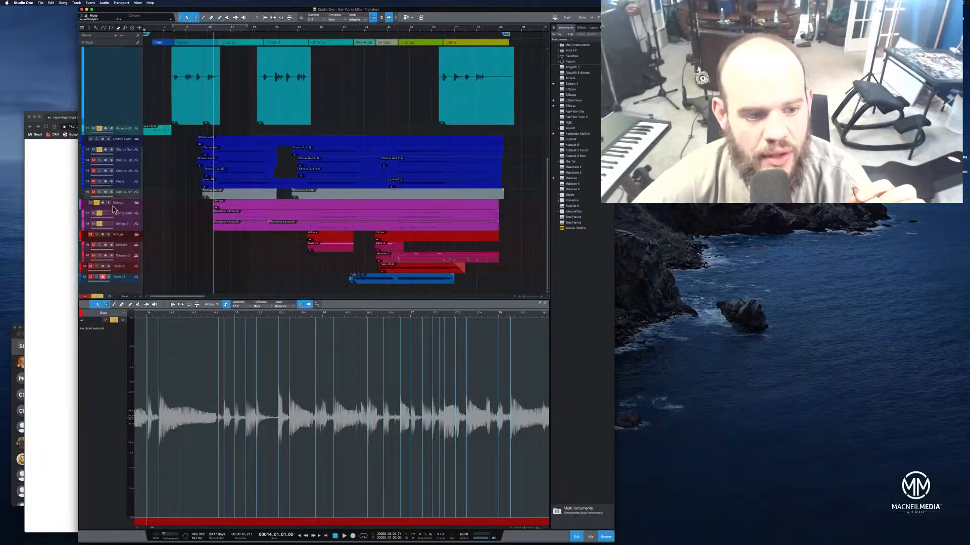
pyautogui.scroll(5, 113, 209)
pyautogui.click(94, 103)
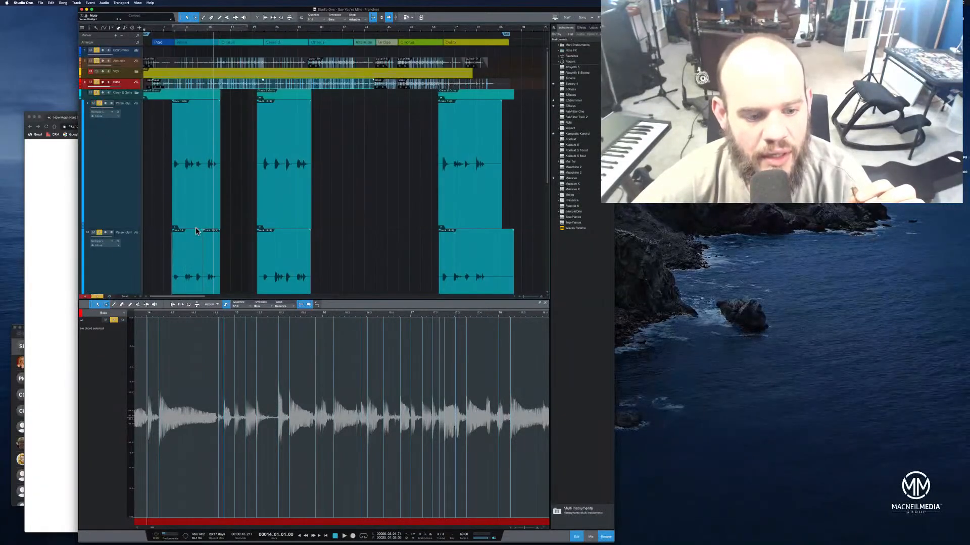
pyautogui.click(130, 298)
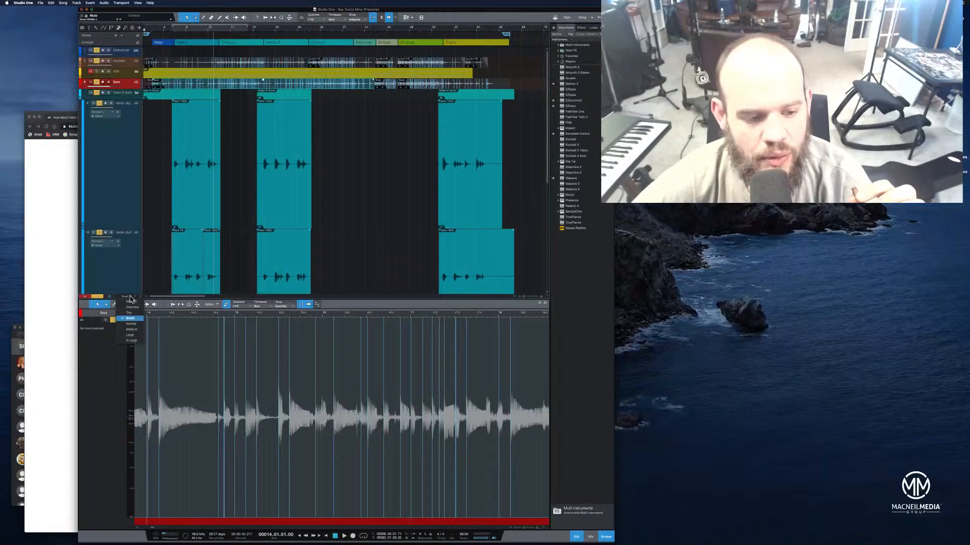
pyautogui.click(137, 320)
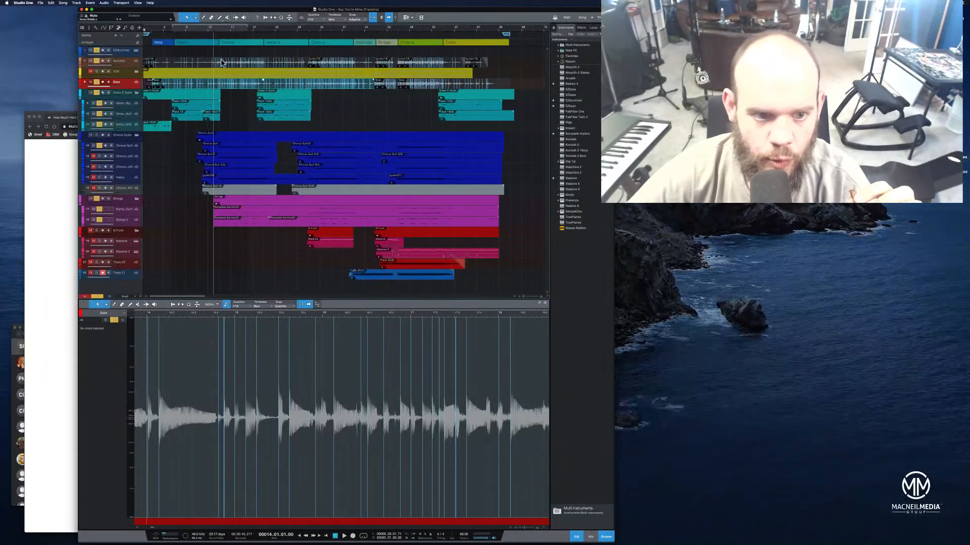
# Play from just before the first chorus and enlarge the first chorus guitar track
pyautogui.click(203, 34)
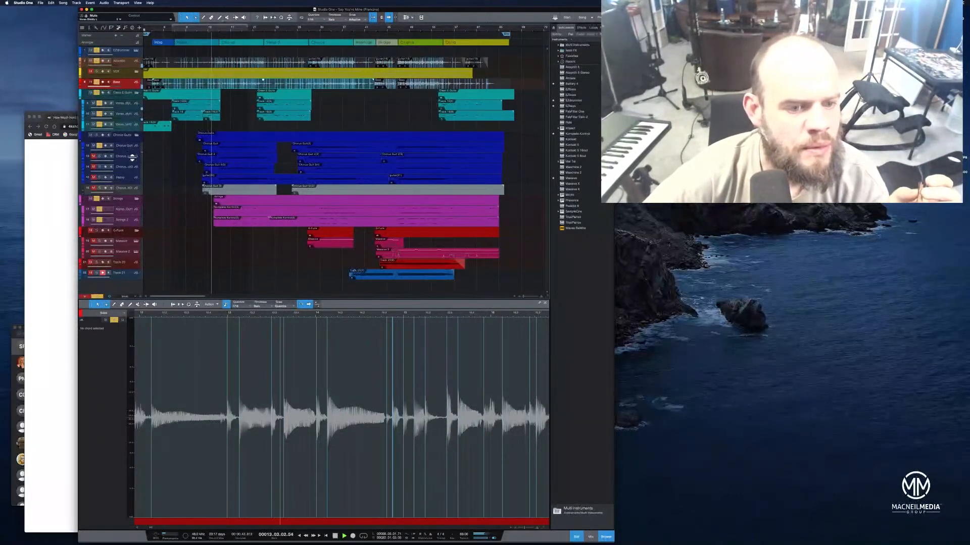
pyautogui.moveTo(134, 151); pyautogui.dragTo(134, 245)
pyautogui.moveTo(240, 29); pyautogui.dragTo(289, 45)
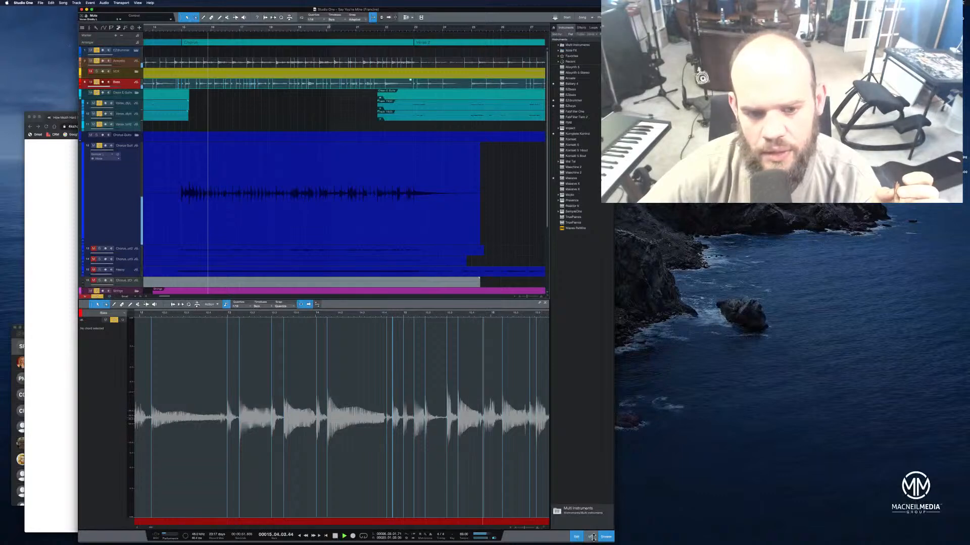
# Show the mixer, lower the STRINGS bus slightly and raise the HEAVIES bus slightly
pyautogui.click(591, 537)
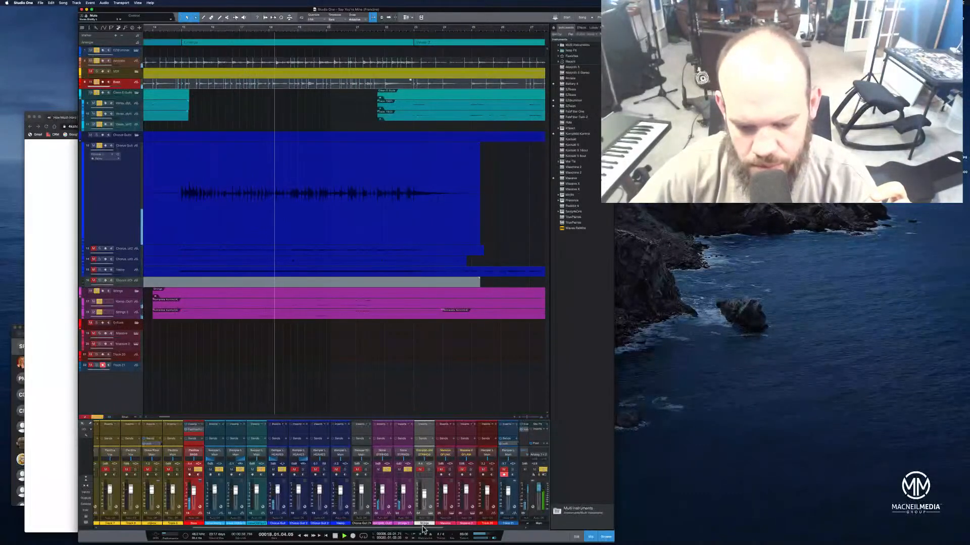
pyautogui.moveTo(424, 528); pyautogui.dragTo(500, 533)
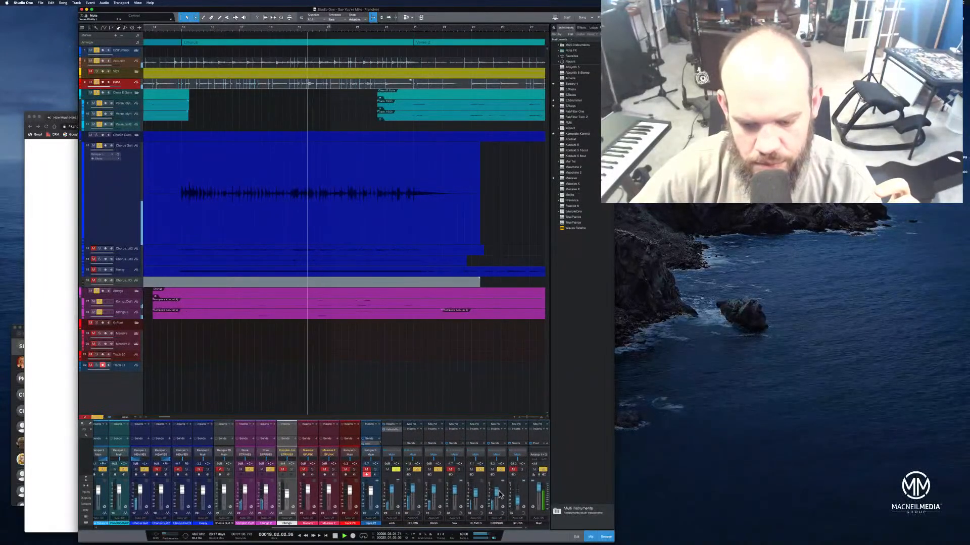
pyautogui.moveTo(498, 495); pyautogui.dragTo(498, 497)
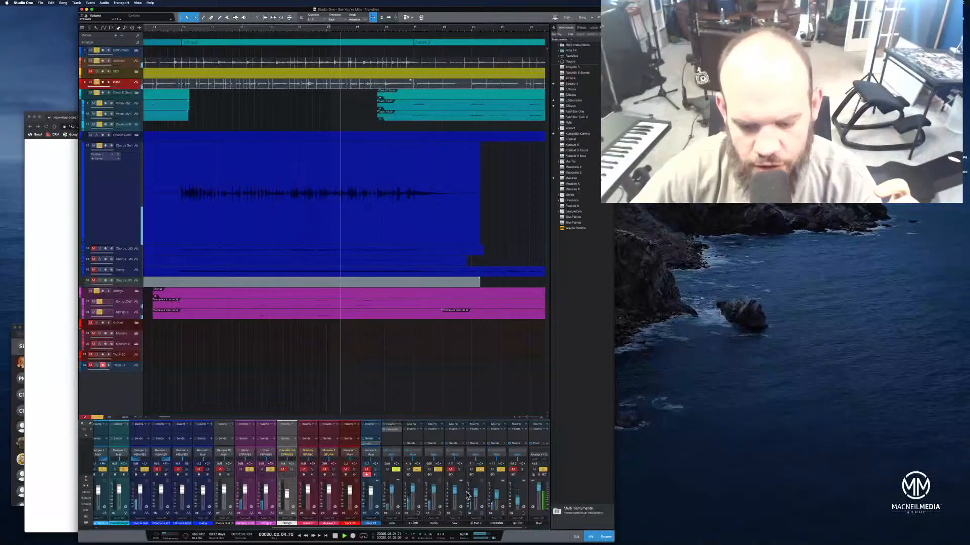
pyautogui.moveTo(474, 490); pyautogui.dragTo(474, 488)
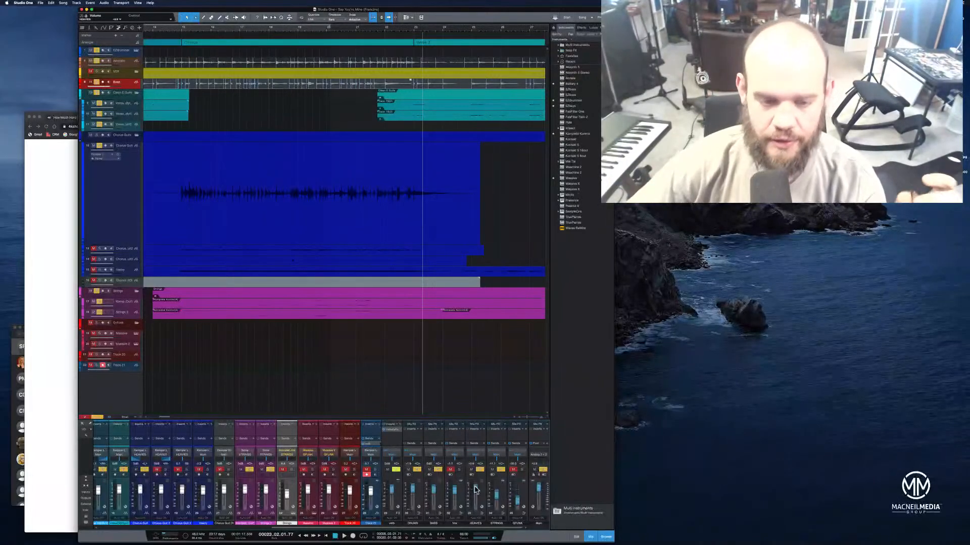
# Play back the first chorus from just before bar 14 to check the bus balance
pyautogui.click(173, 32)
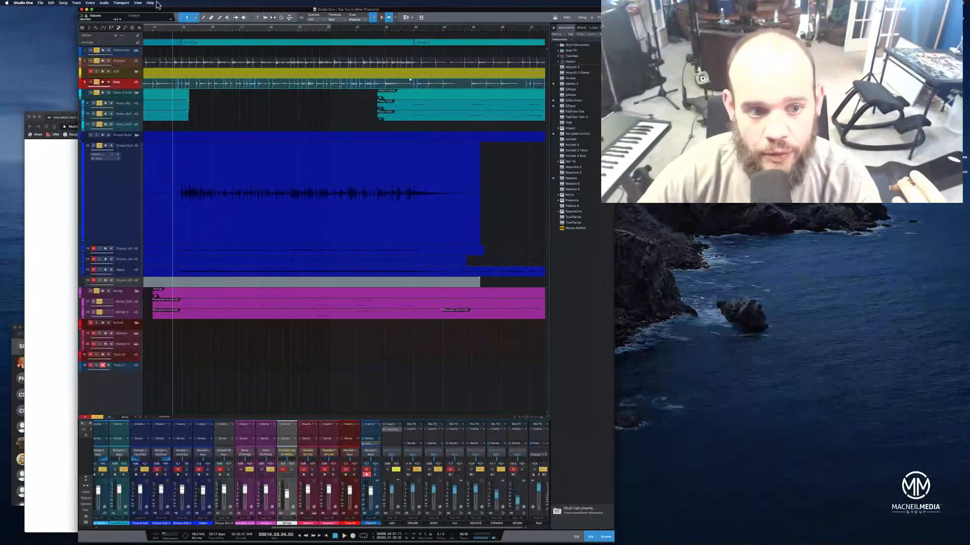
pyautogui.click(158, 30)
pyautogui.click(153, 30)
pyautogui.press('space')
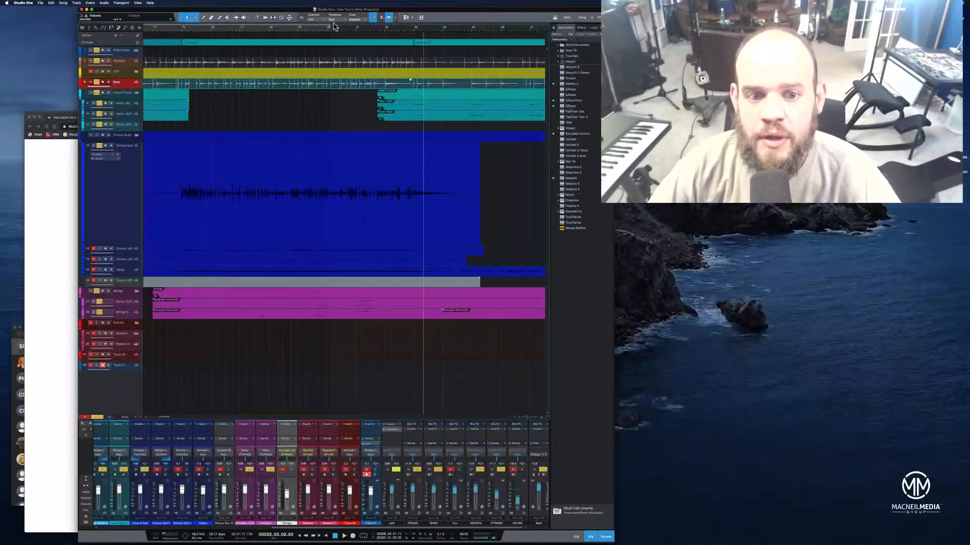
# Play the song from just before the second chorus onward to check the soloed mix
pyautogui.moveTo(335, 28); pyautogui.dragTo(305, 25)
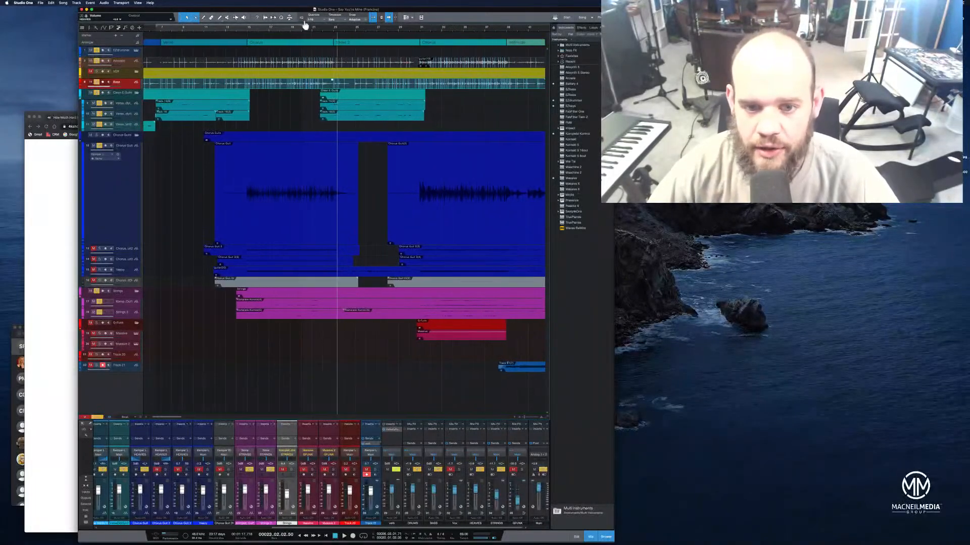
pyautogui.click(410, 30)
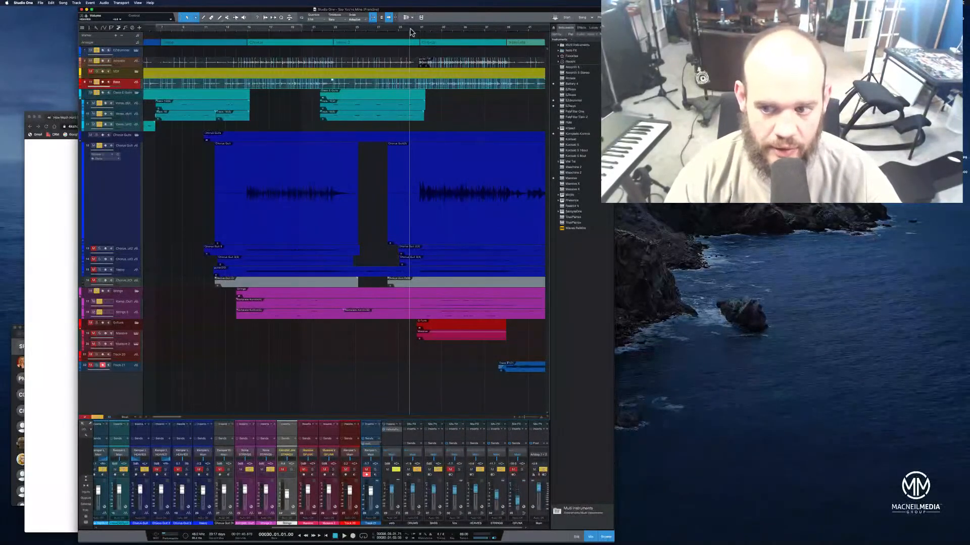
pyautogui.press('space')
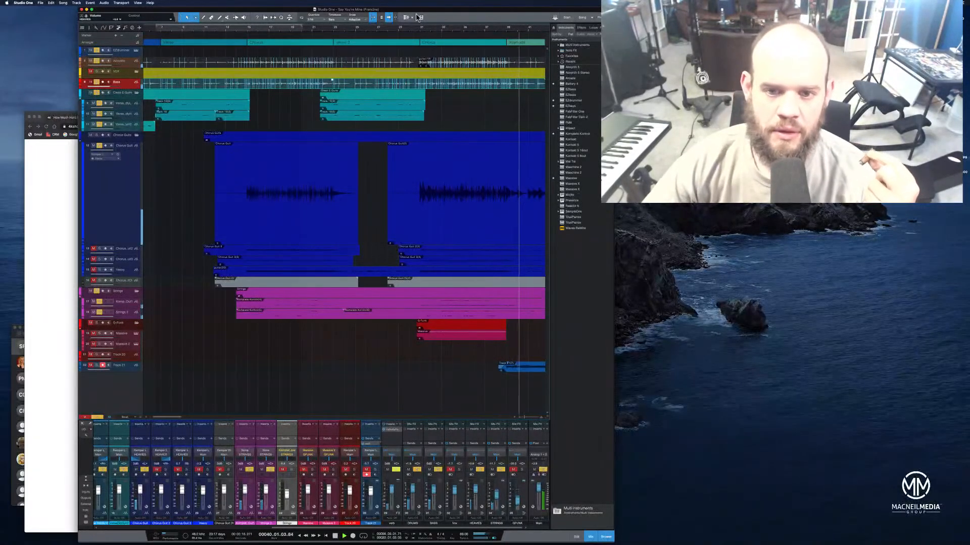
pyautogui.hscroll(1, 445, 32)
pyautogui.moveTo(445, 33); pyautogui.dragTo(343, 26)
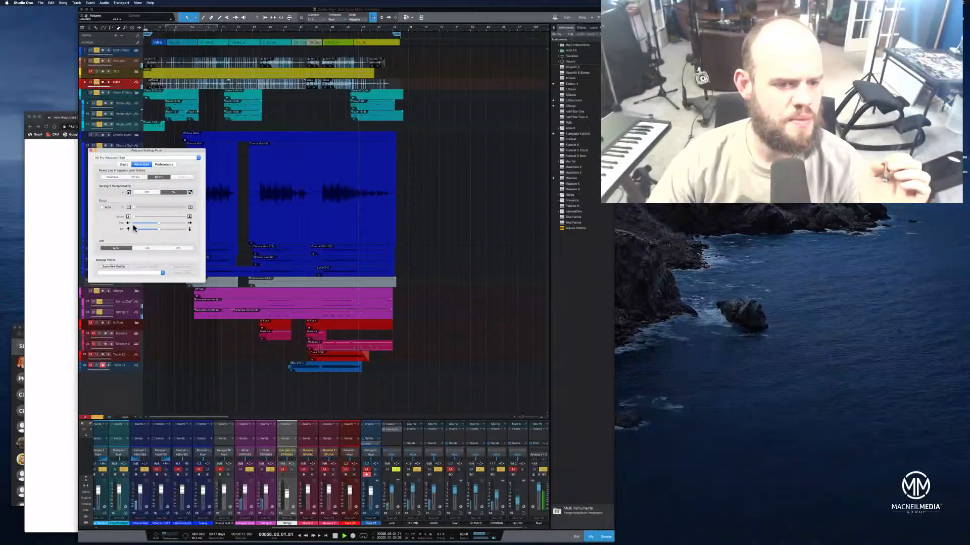
# Lower the webcam's exposure time in its basic settings and close the webcam settings
pyautogui.click(124, 164)
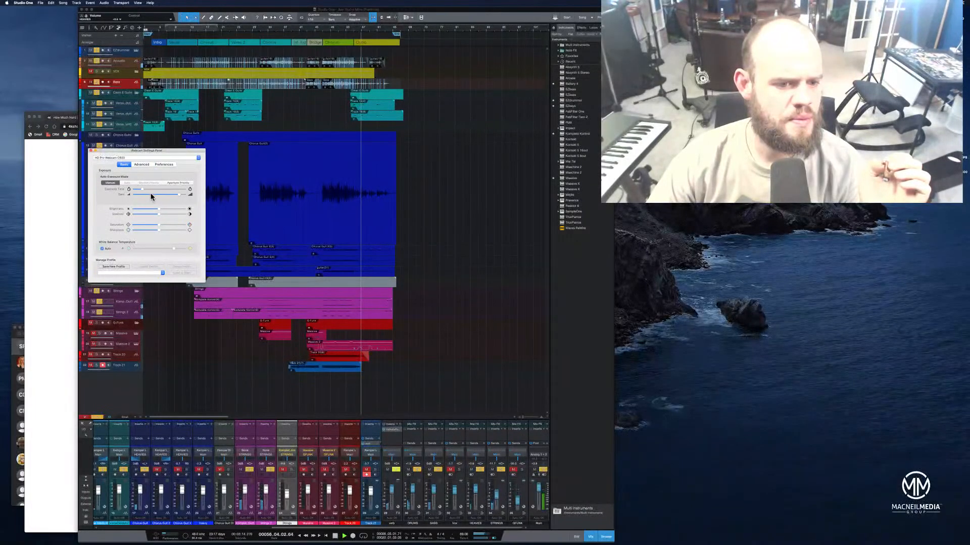
pyautogui.moveTo(141, 189); pyautogui.dragTo(137, 189)
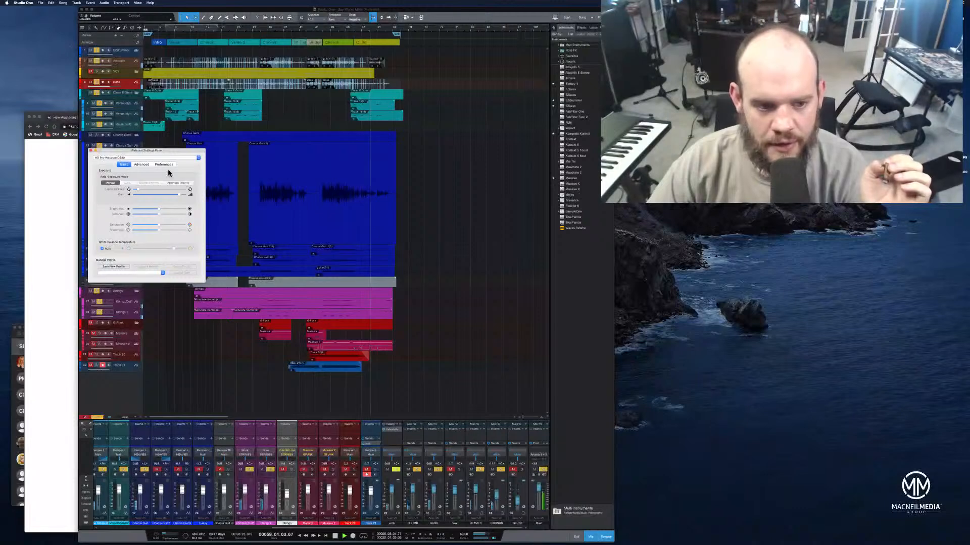
pyautogui.click(91, 151)
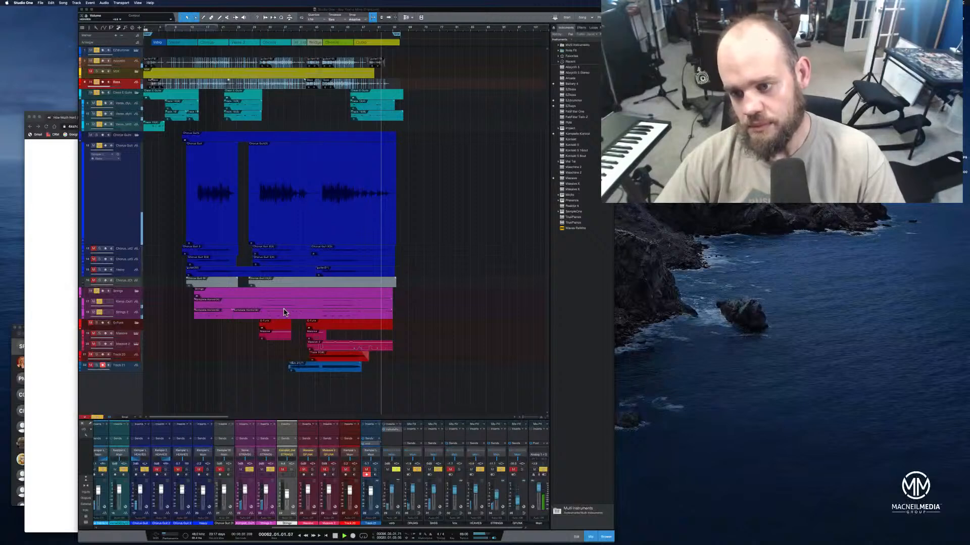
# Enlarge and solo the second chorus guitar track, and play the song from bar 14
pyautogui.click(335, 536)
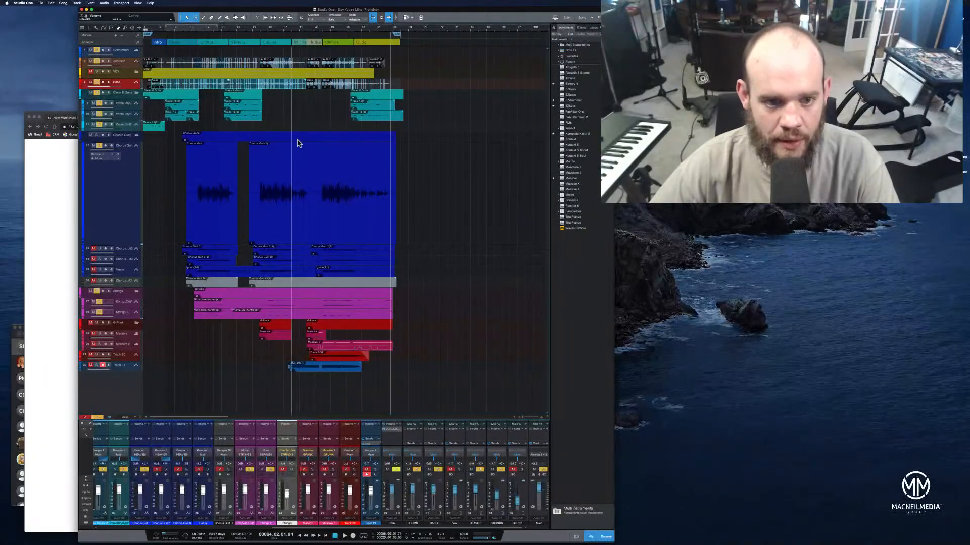
pyautogui.moveTo(234, 31); pyautogui.dragTo(277, 36)
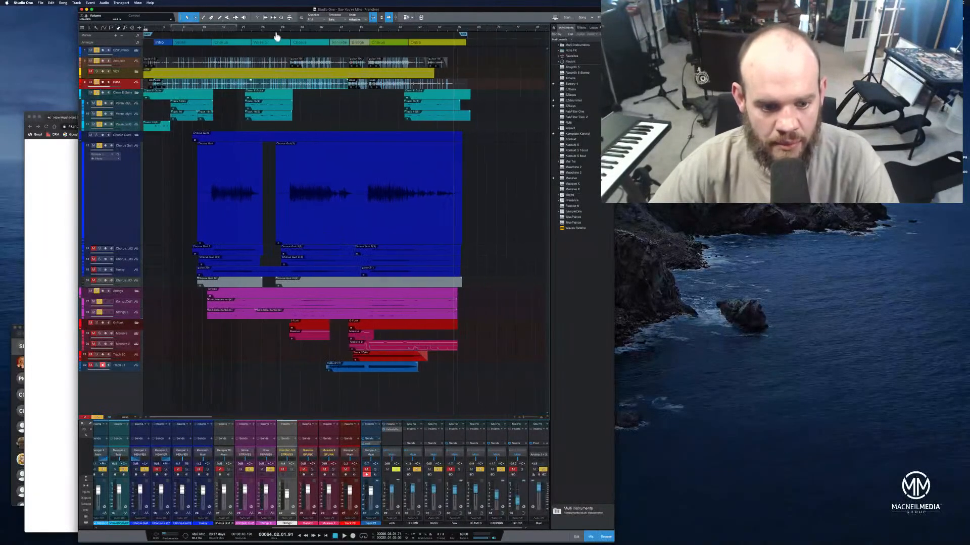
pyautogui.moveTo(135, 254); pyautogui.dragTo(149, 368)
pyautogui.click(100, 249)
pyautogui.click(207, 29)
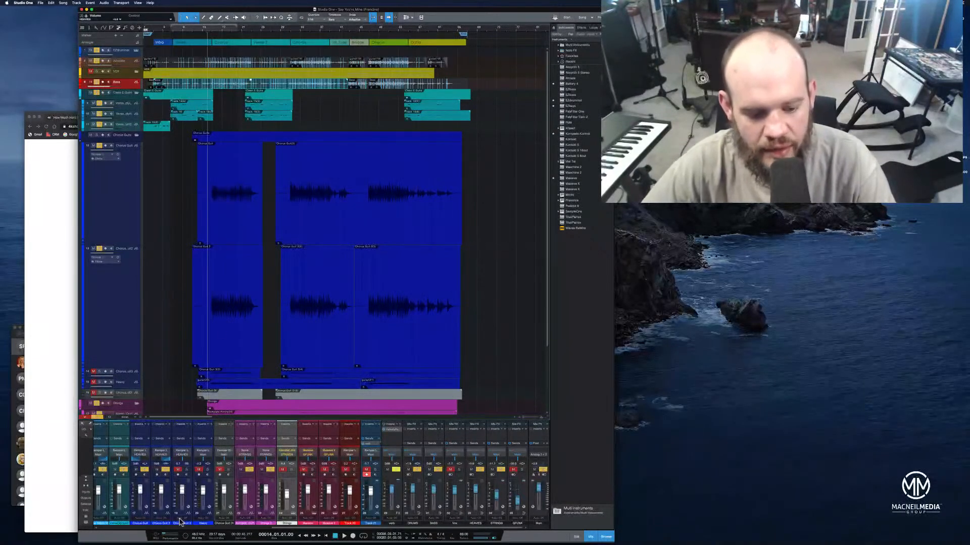
pyautogui.moveTo(278, 528); pyautogui.dragTo(270, 528)
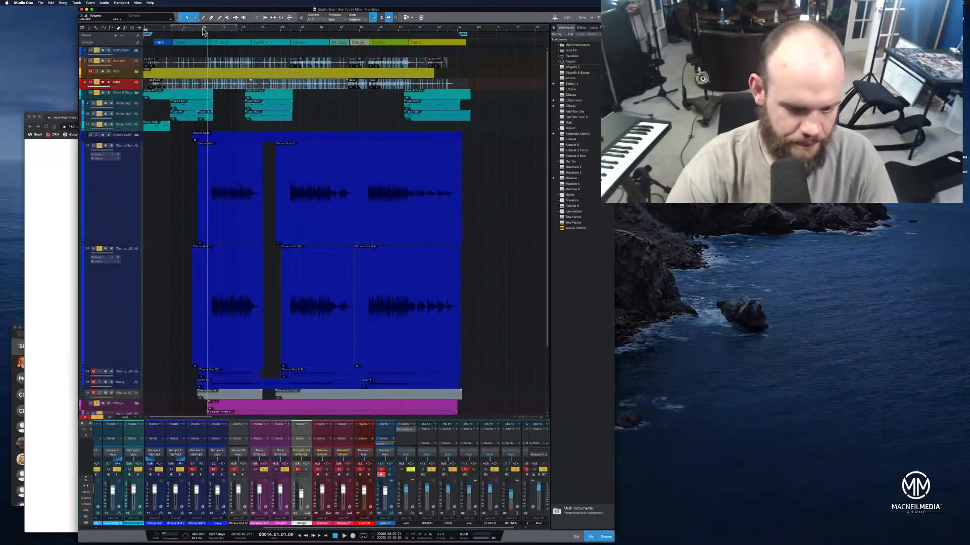
pyautogui.press('space')
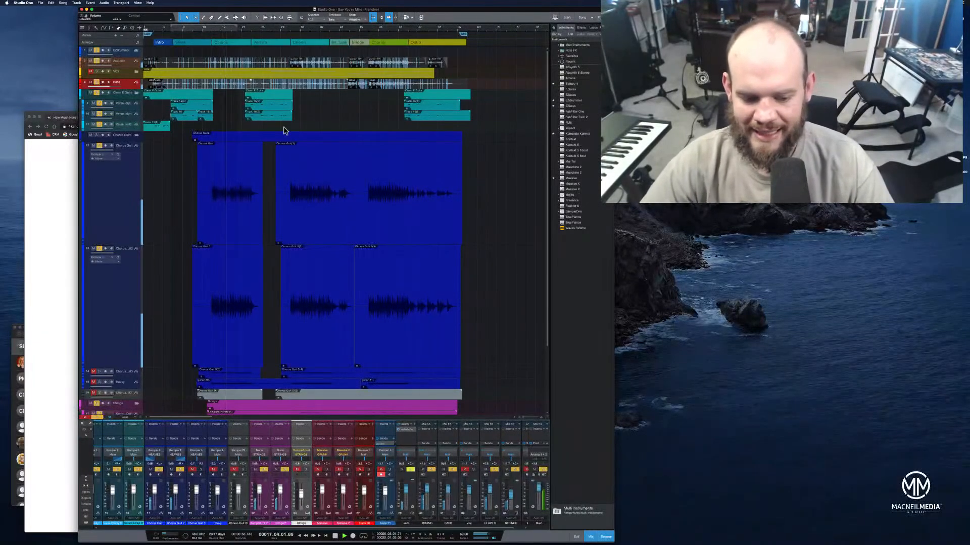
# Select the first two chorus guitar channels in the mixer and lower their faders together slightly
pyautogui.click(158, 435)
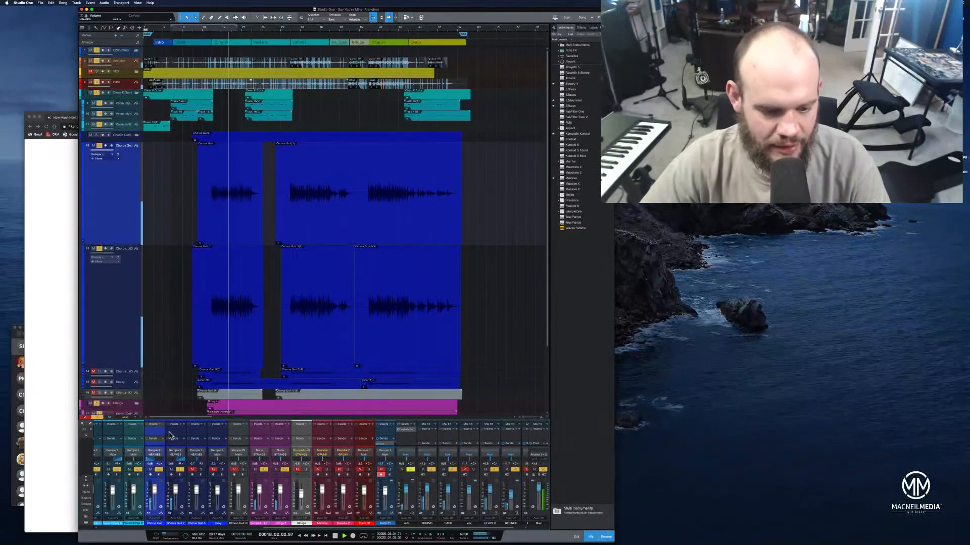
pyautogui.keyDown('shift'); pyautogui.click(174, 435); pyautogui.keyUp('shift')
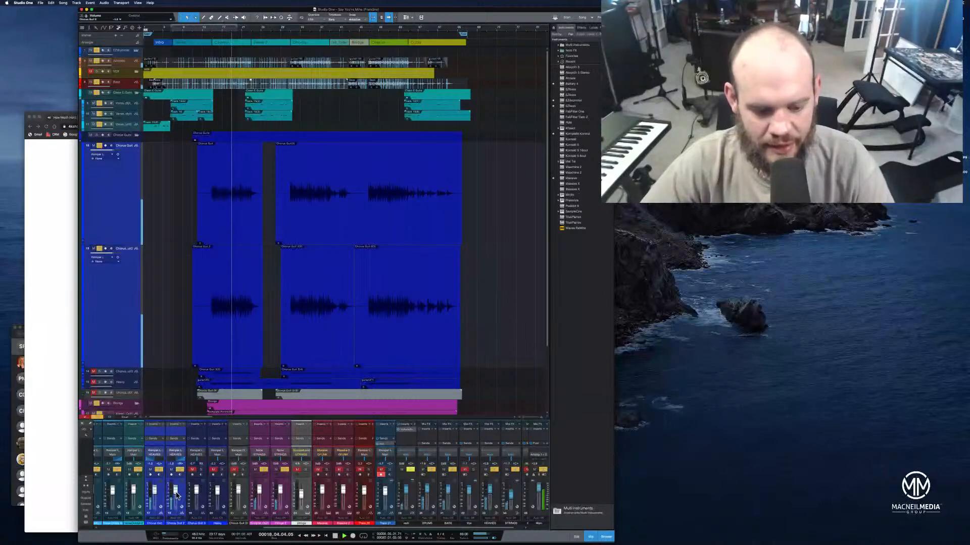
pyautogui.moveTo(176, 495); pyautogui.dragTo(175, 494)
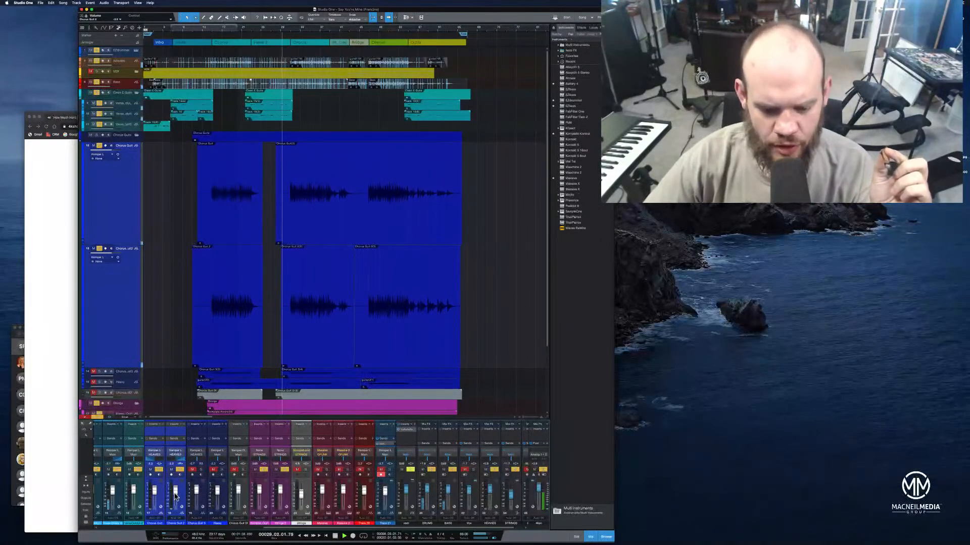
# Select all events on the second chorus guitar track and lower their event volume slightly
pyautogui.moveTo(292, 529); pyautogui.dragTo(175, 530)
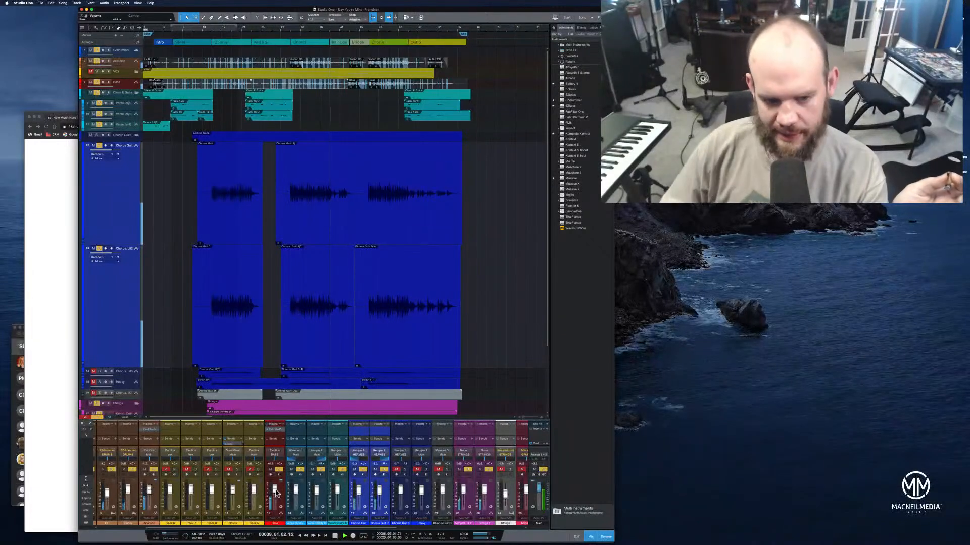
pyautogui.moveTo(500, 318); pyautogui.dragTo(154, 260)
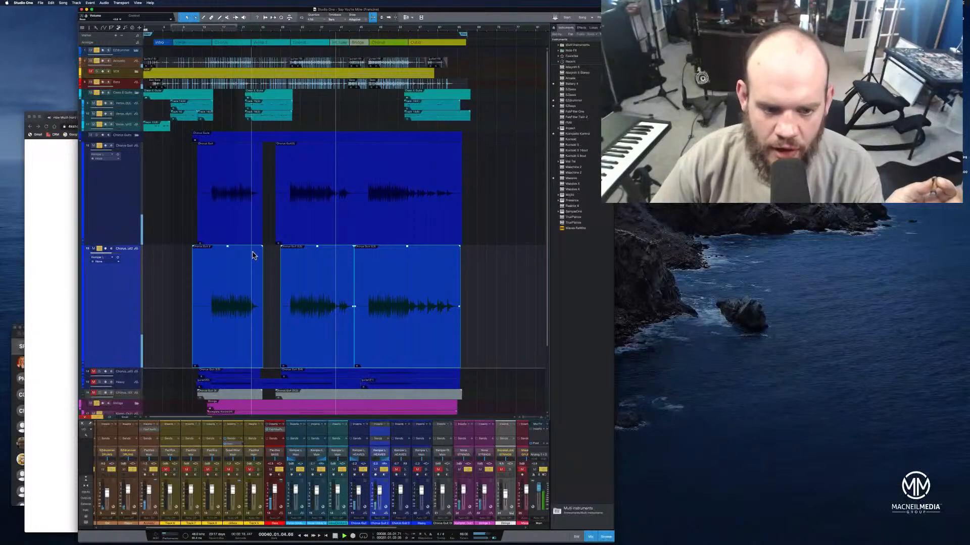
pyautogui.moveTo(227, 248); pyautogui.dragTo(230, 255)
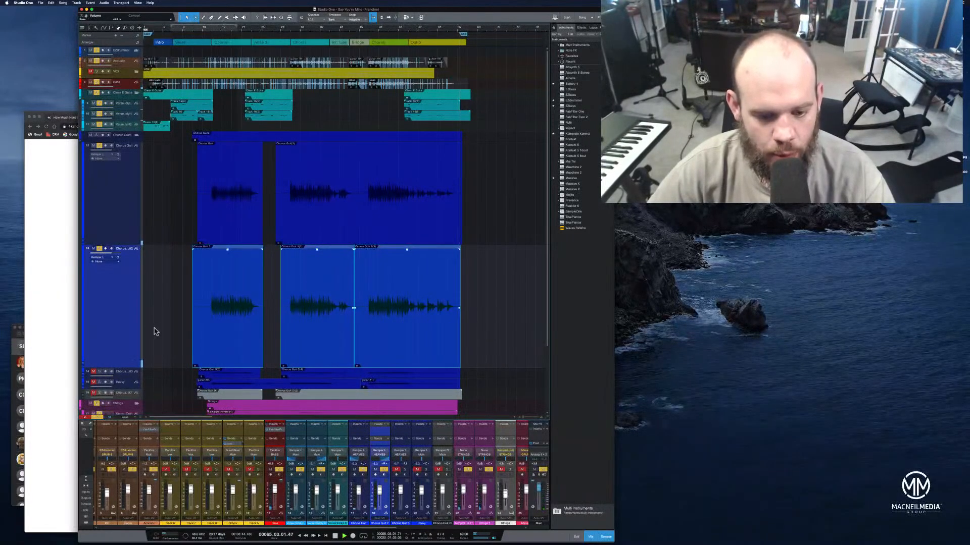
# Solo and enlarge the third chorus guitar track, and play the song from bar 14
pyautogui.click(100, 372)
pyautogui.click(208, 30)
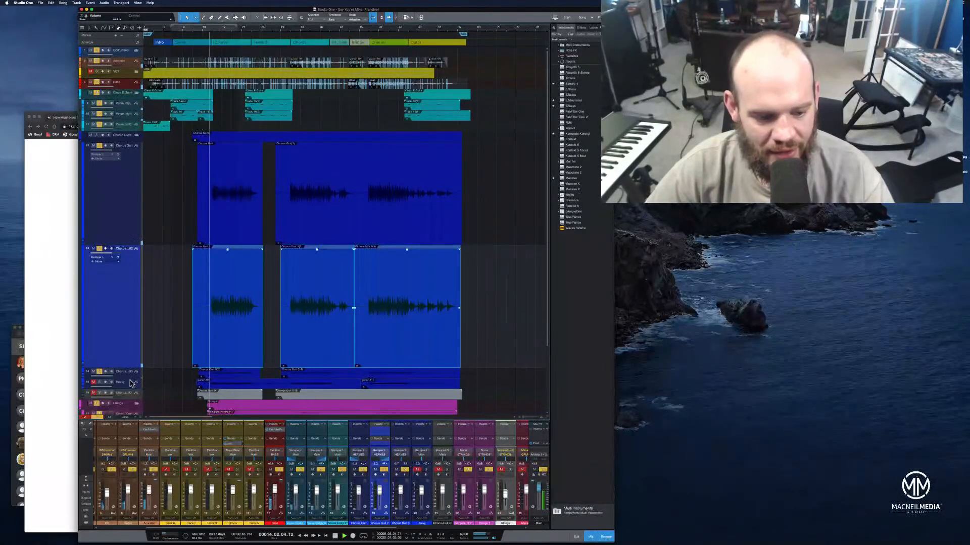
pyautogui.moveTo(131, 377); pyautogui.dragTo(131, 427)
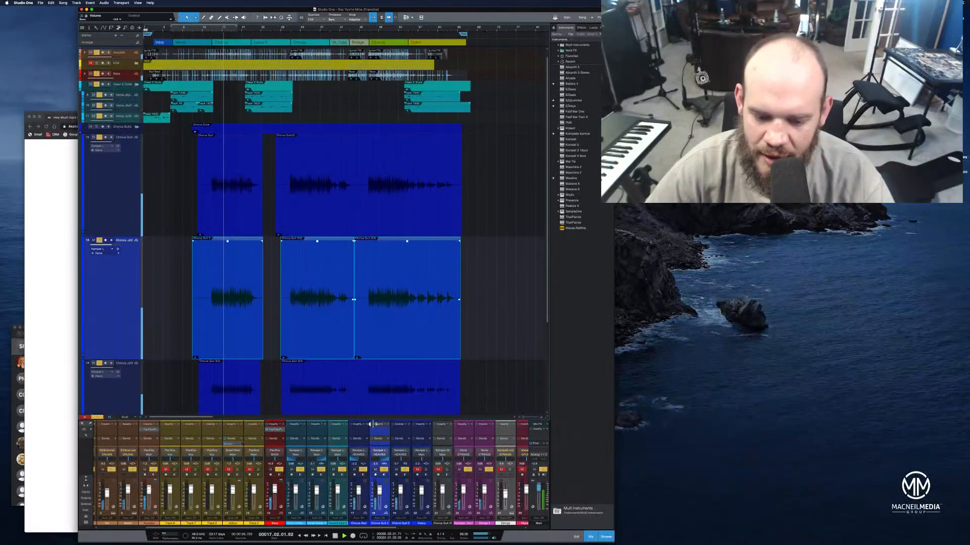
# Adjust the second chorus guitar's pan slightly and compare playback with that channel muted and unmuted
pyautogui.moveTo(379, 459); pyautogui.dragTo(380, 460)
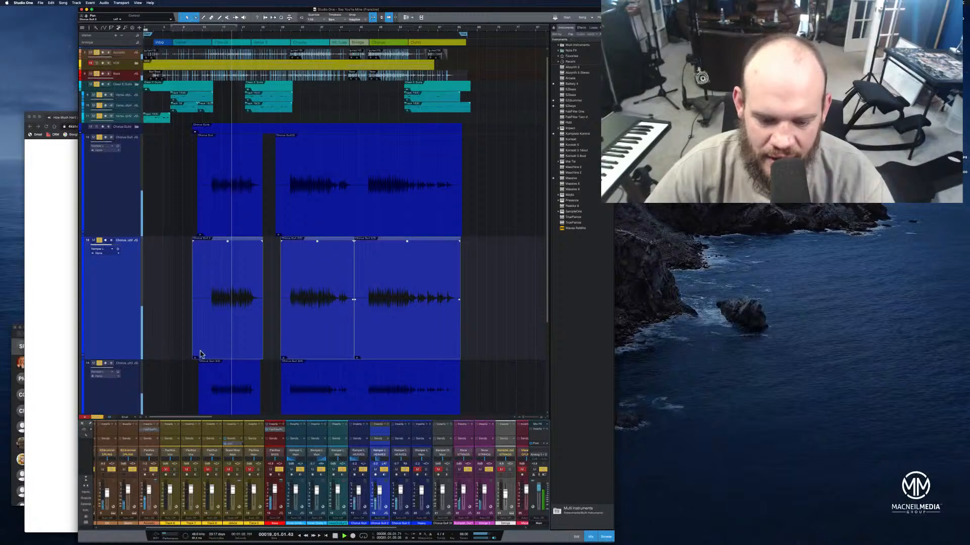
pyautogui.click(375, 470)
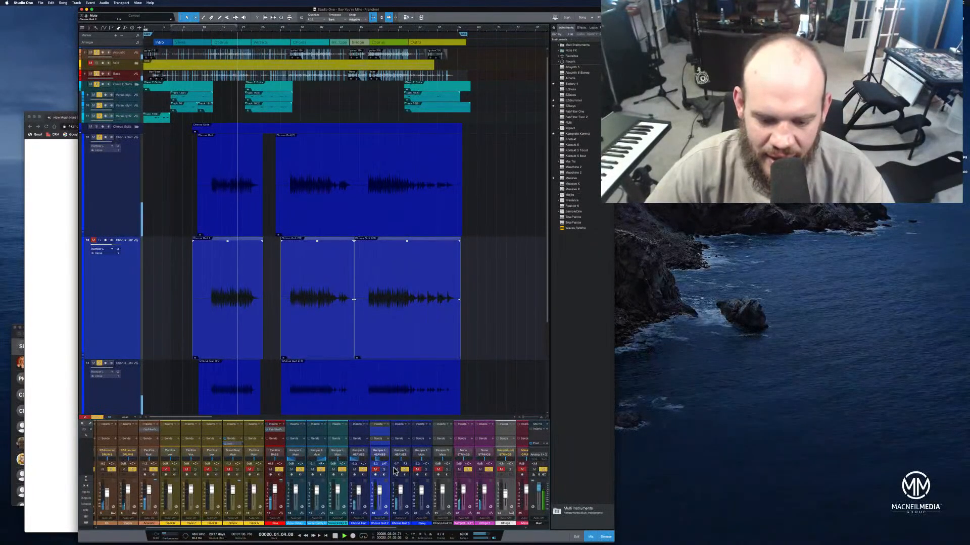
pyautogui.click(377, 470)
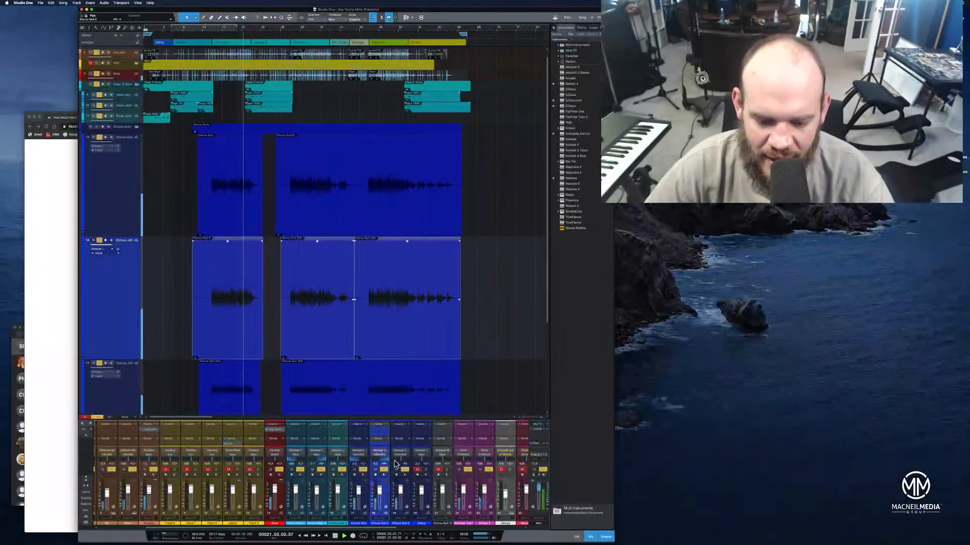
# Mute the third chorus guitar channel and remove its track from the song
pyautogui.click(397, 470)
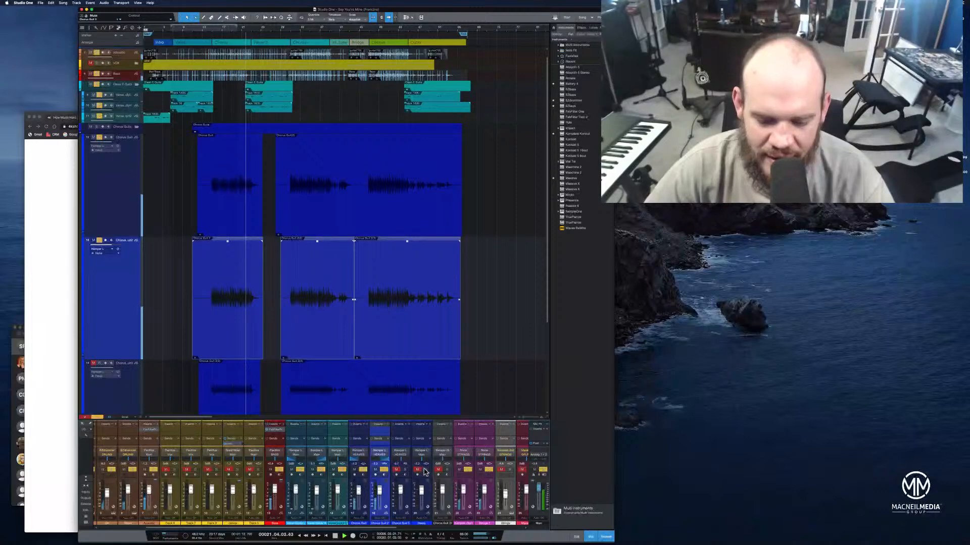
pyautogui.click(418, 470)
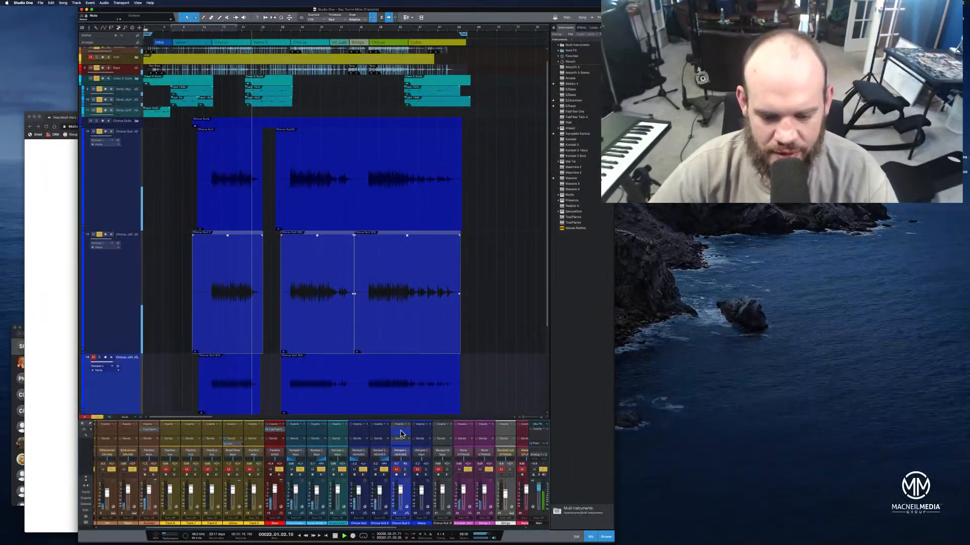
pyautogui.rightClick(401, 433)
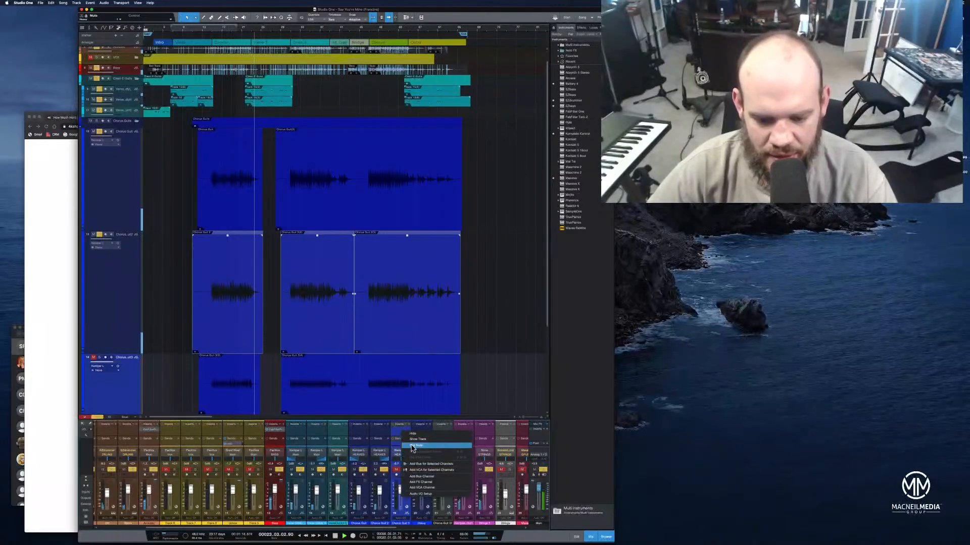
pyautogui.click(396, 433)
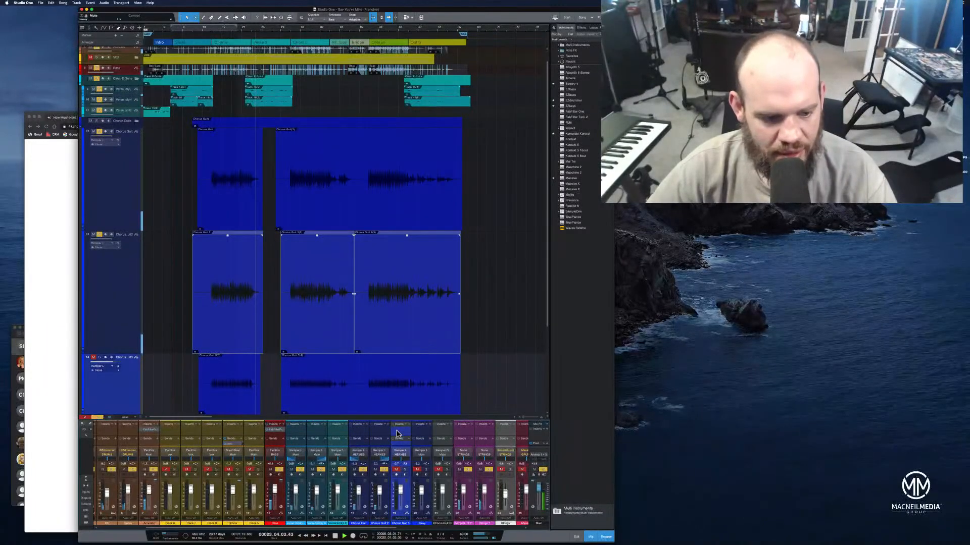
pyautogui.rightClick(134, 397)
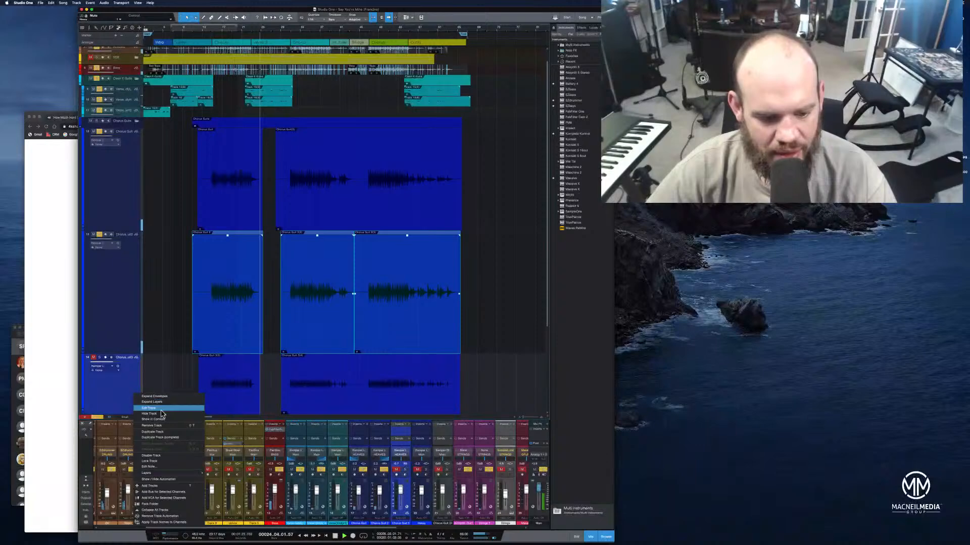
pyautogui.click(168, 427)
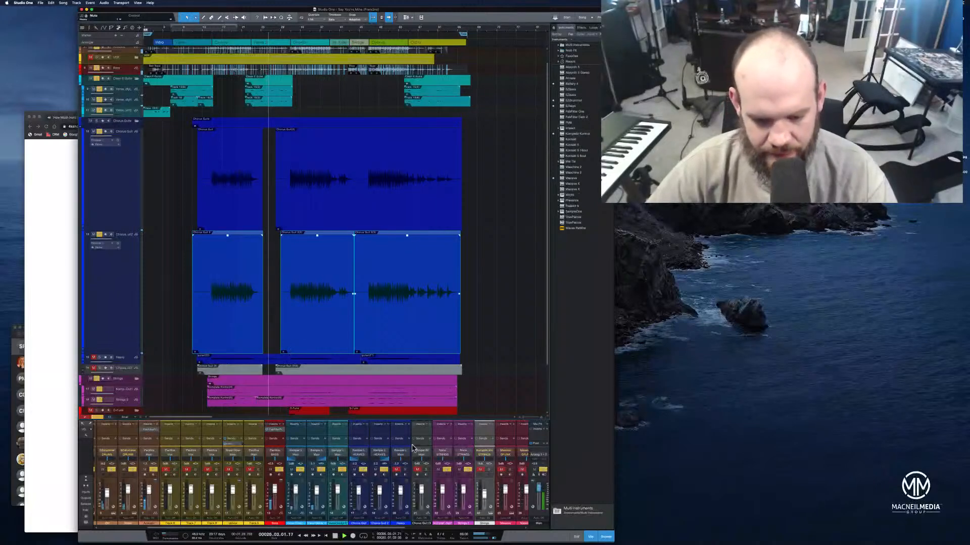
# Solo and enlarge the Heavy guitar track, and play the song from bar 12
pyautogui.click(404, 471)
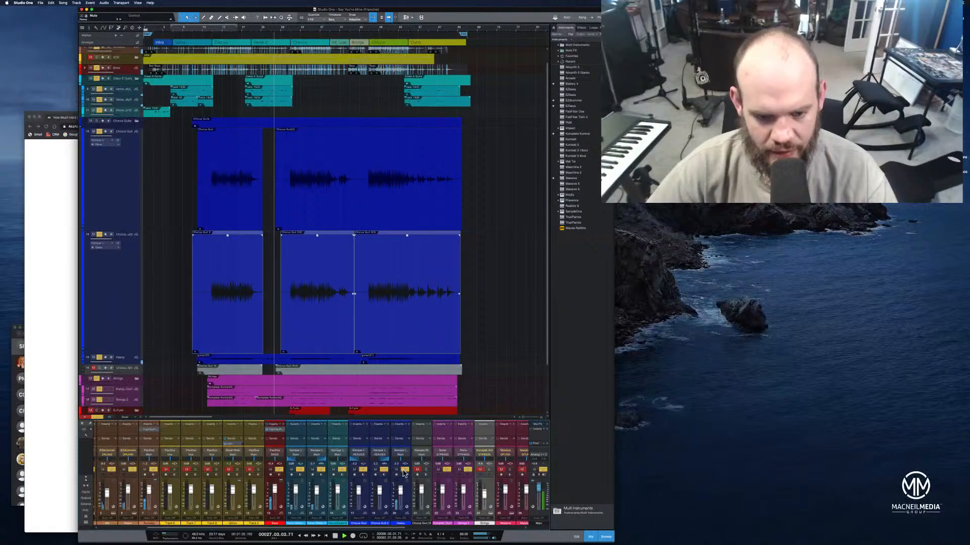
pyautogui.click(200, 33)
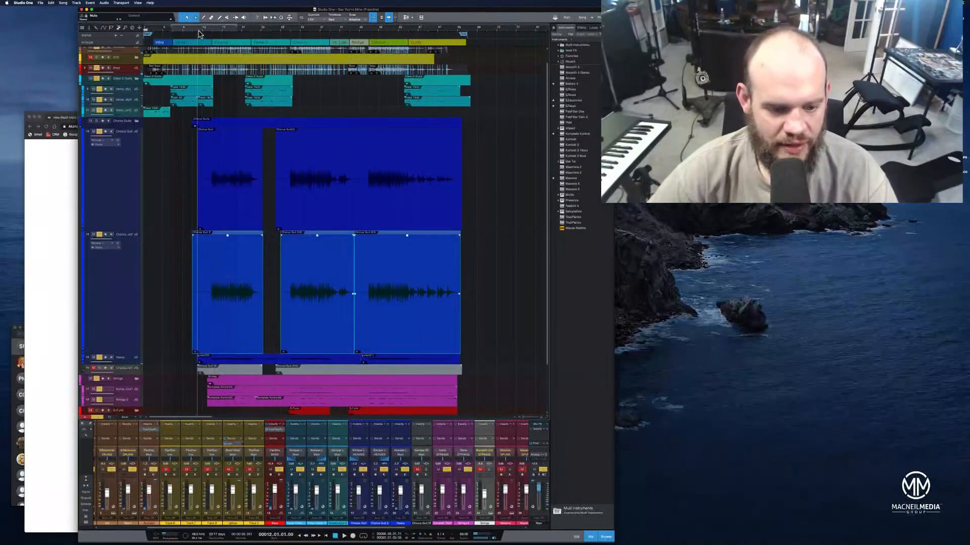
pyautogui.press('space')
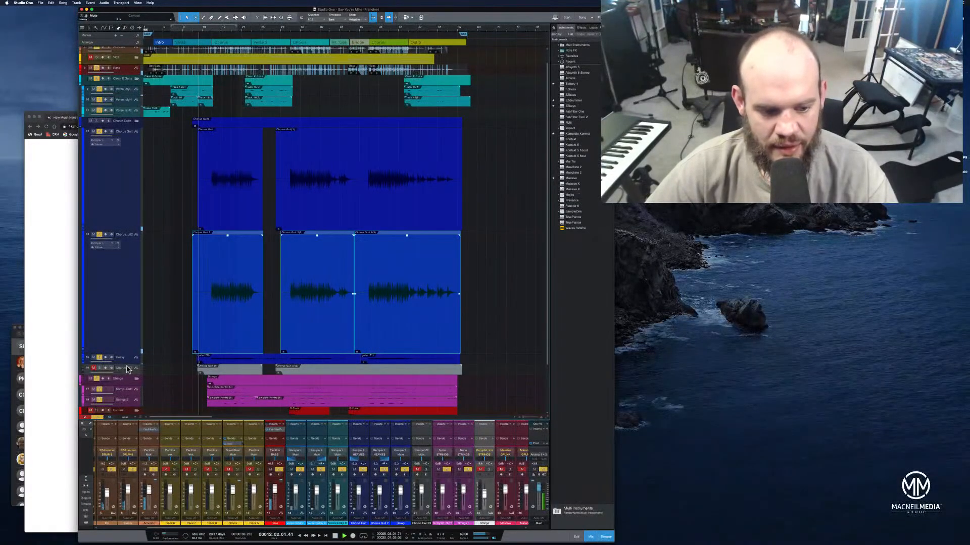
pyautogui.moveTo(127, 363); pyautogui.dragTo(127, 415)
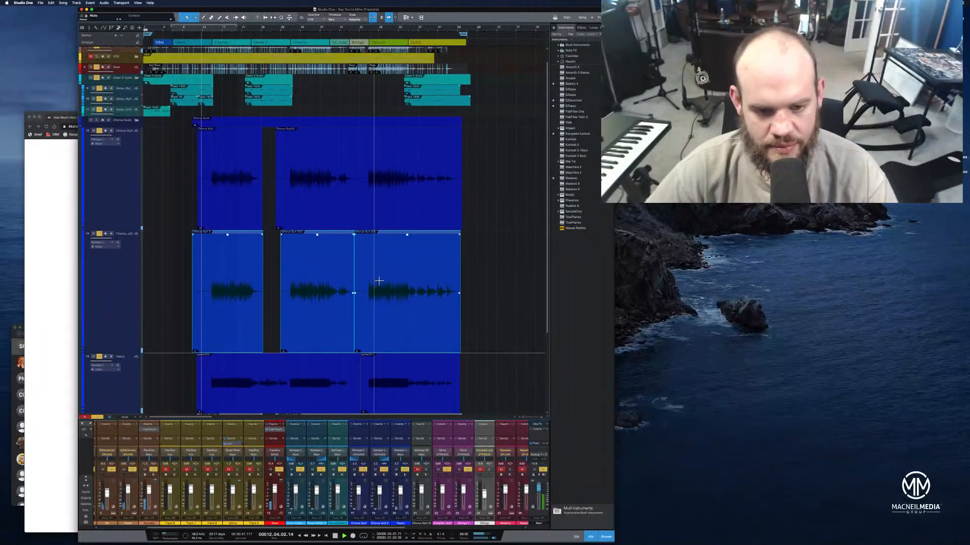
pyautogui.scroll(-3, 437, 335)
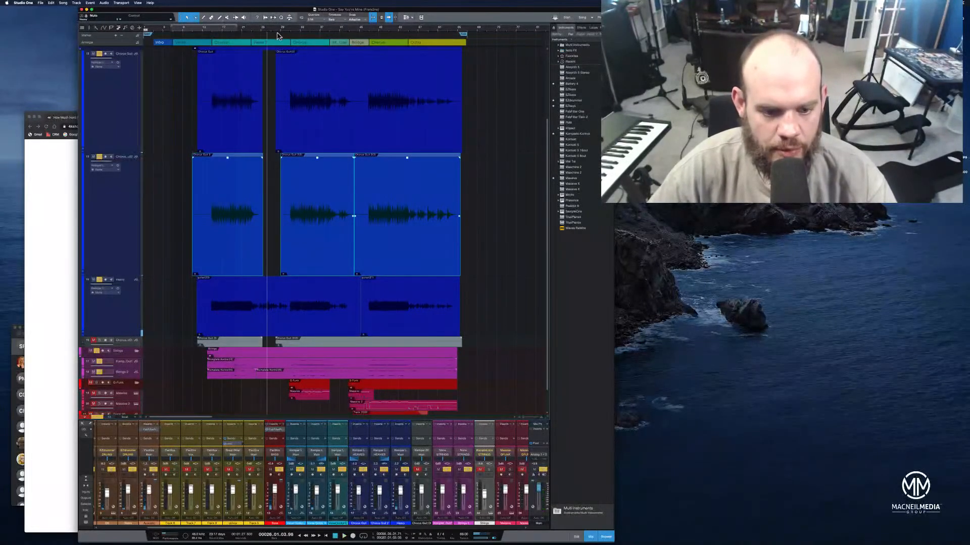
# Split the Heavy guitar event at 24.03 and 30.03 and delete the section between the first two choruses
pyautogui.moveTo(274, 29); pyautogui.dragTo(365, 41)
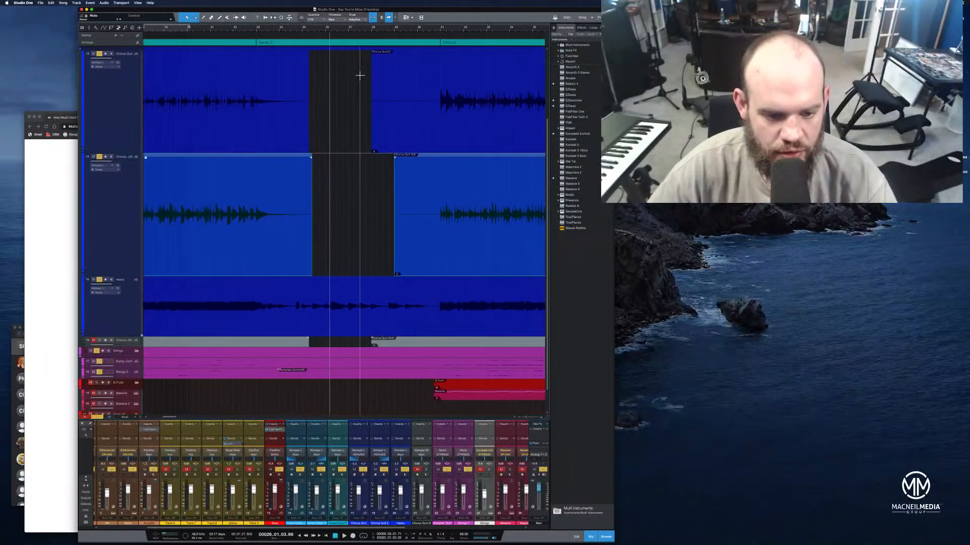
pyautogui.click(294, 291)
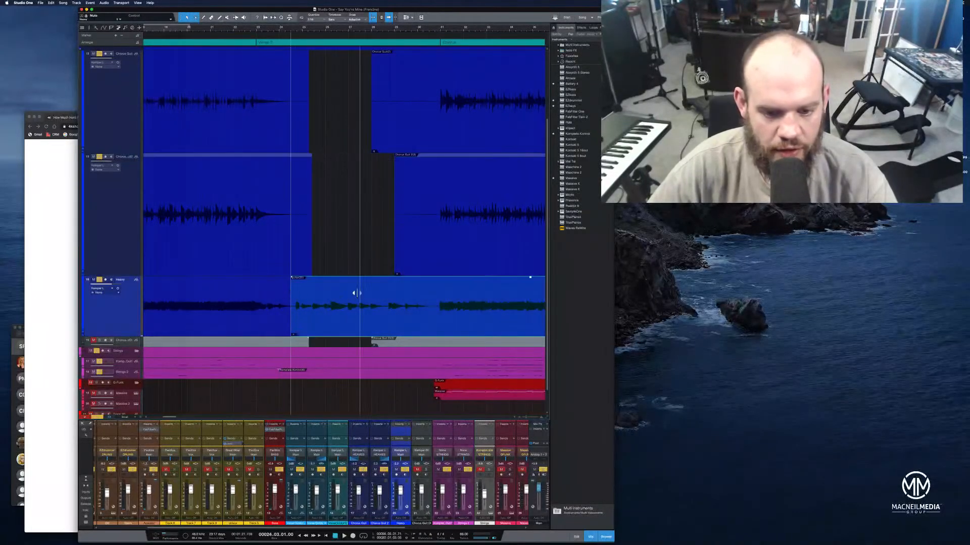
pyautogui.click(431, 291)
pyautogui.click(368, 324)
pyautogui.press('Delete')
# Add fade-outs and fade-ins to the events around the verse gap on the Heavy and second chorus guitar tracks
pyautogui.click(284, 329)
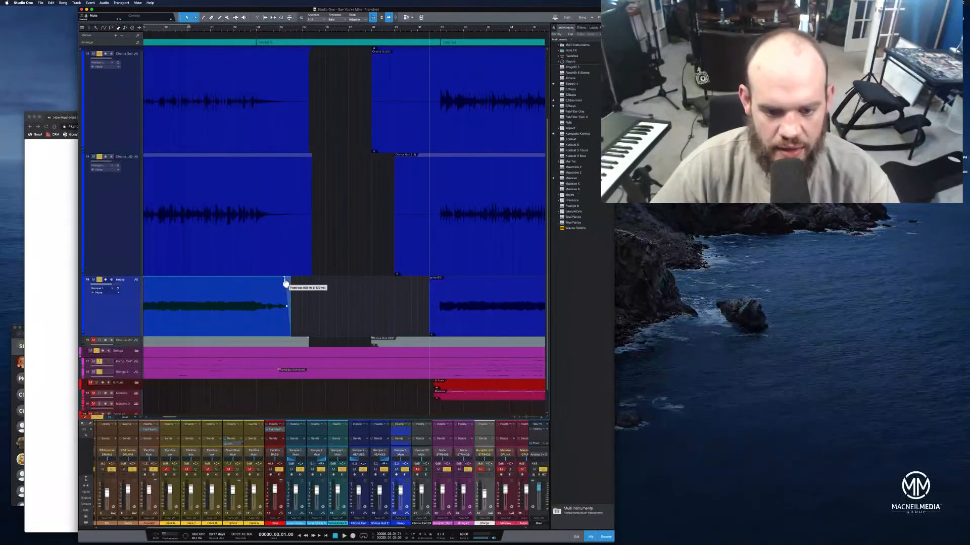
pyautogui.click(431, 295)
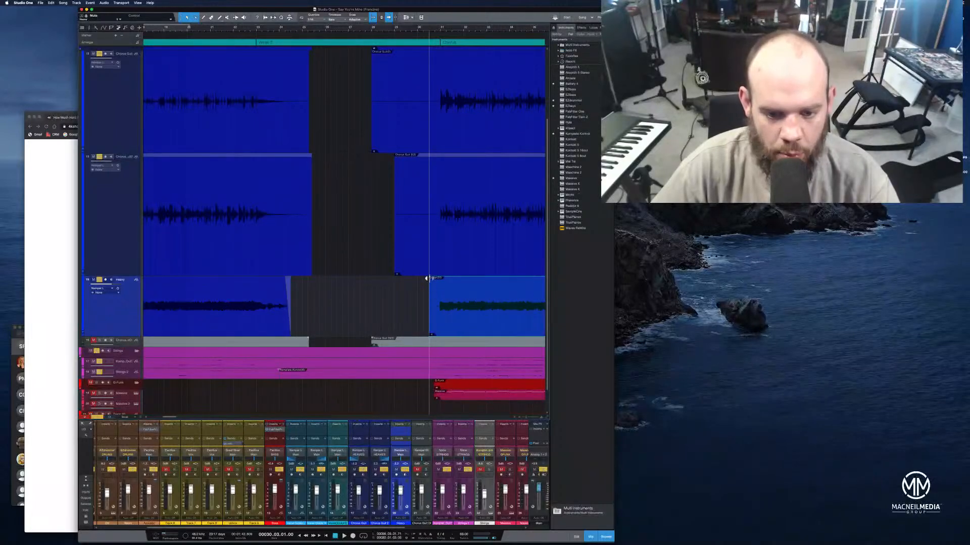
pyautogui.click(401, 168)
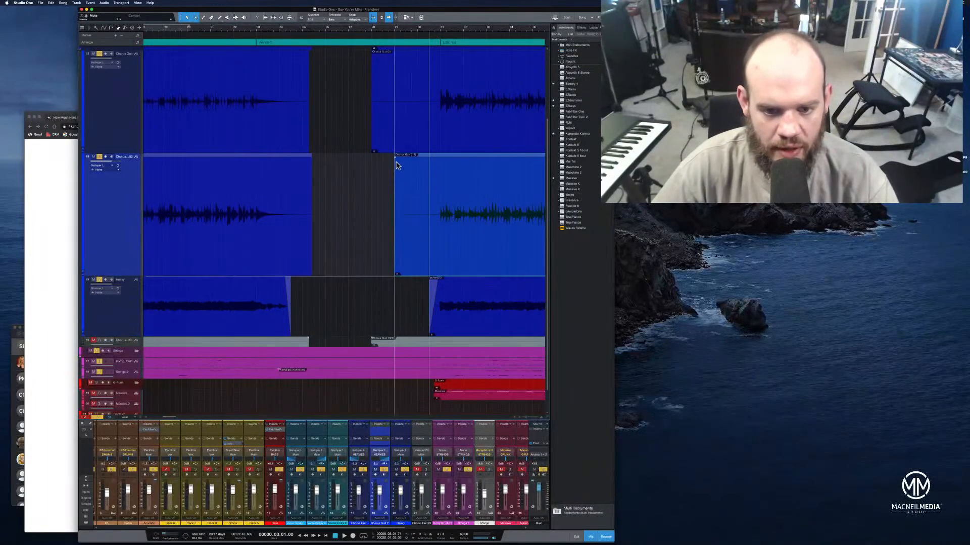
pyautogui.moveTo(396, 161); pyautogui.dragTo(402, 159)
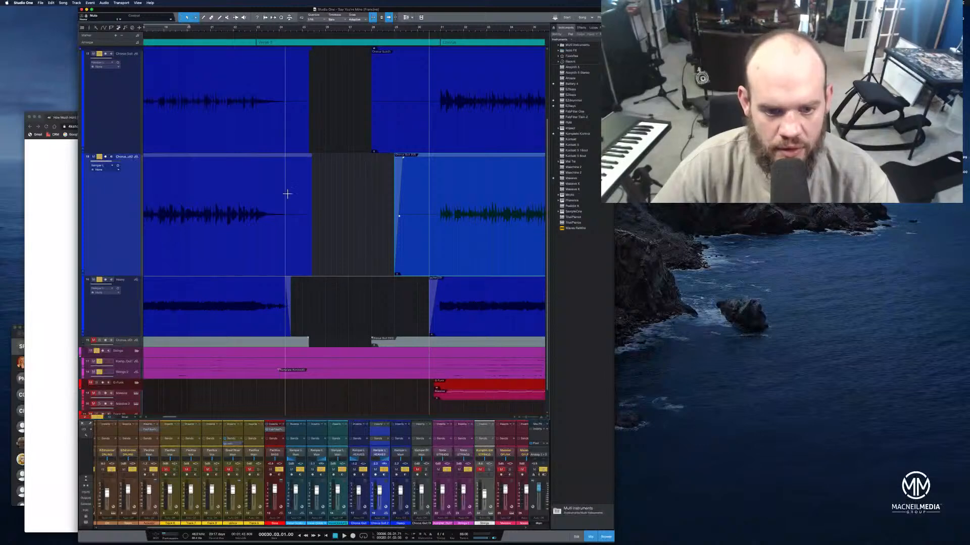
pyautogui.click(302, 199)
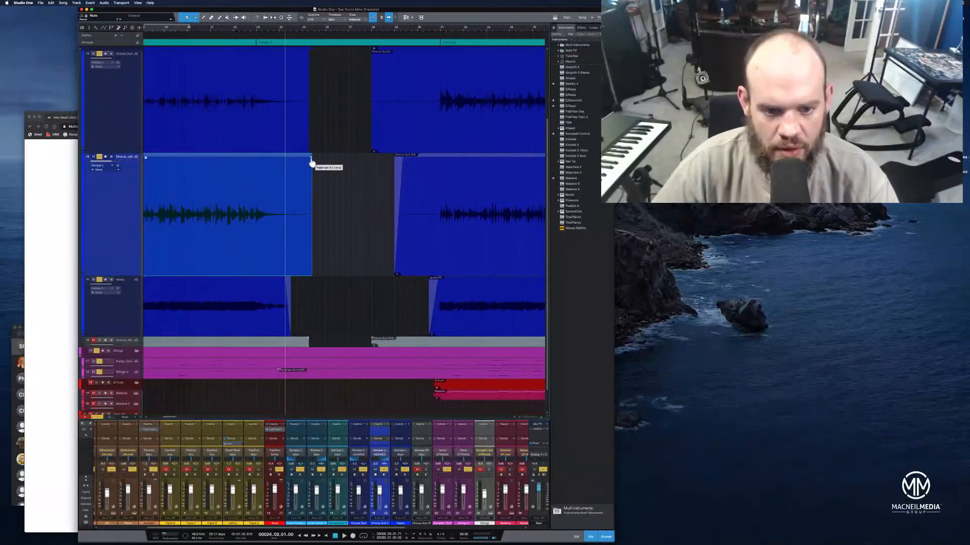
pyautogui.moveTo(310, 160); pyautogui.dragTo(290, 159)
# Add a fade-out and a fade-in to the events around the verse gap on the first chorus guitar track
pyautogui.click(298, 140)
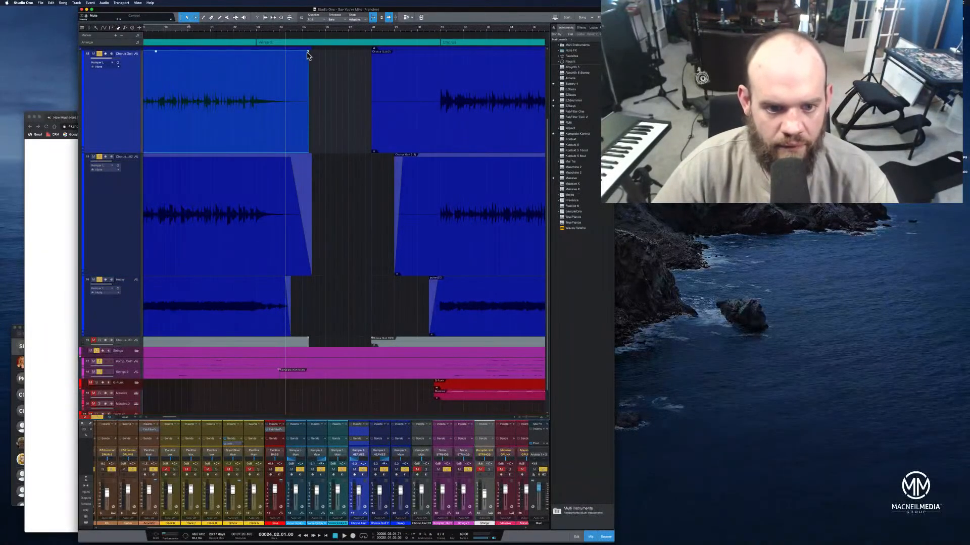
pyautogui.moveTo(308, 51); pyautogui.dragTo(293, 51)
pyautogui.click(374, 140)
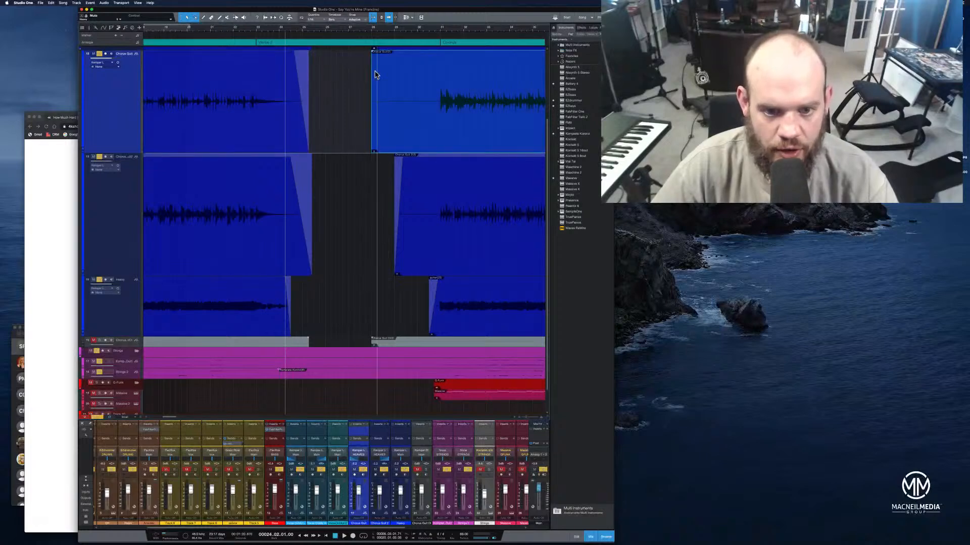
pyautogui.moveTo(376, 57); pyautogui.dragTo(386, 56)
# Play the song from about bar 19 through the verse gap into the second chorus to check the fades
pyautogui.click(170, 32)
pyautogui.press('space')
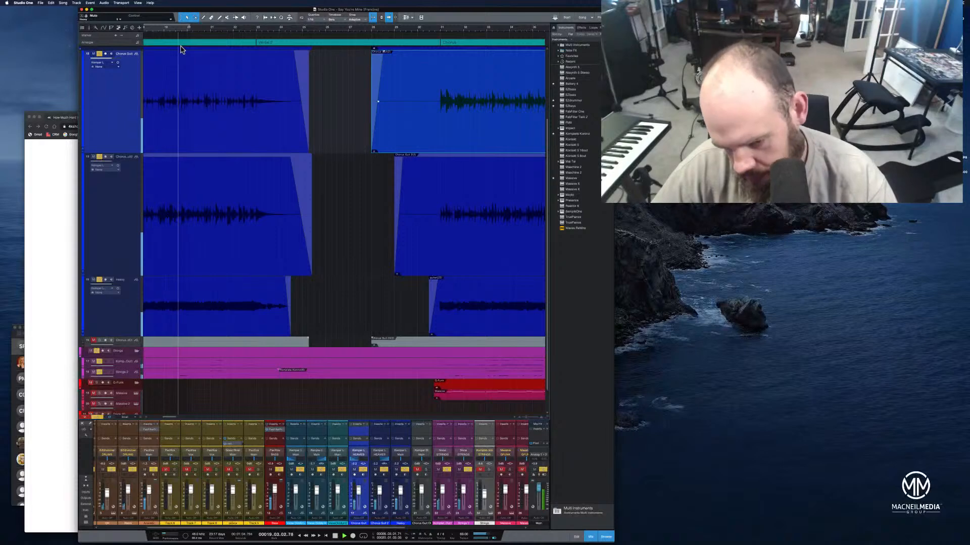
pyautogui.press('z')
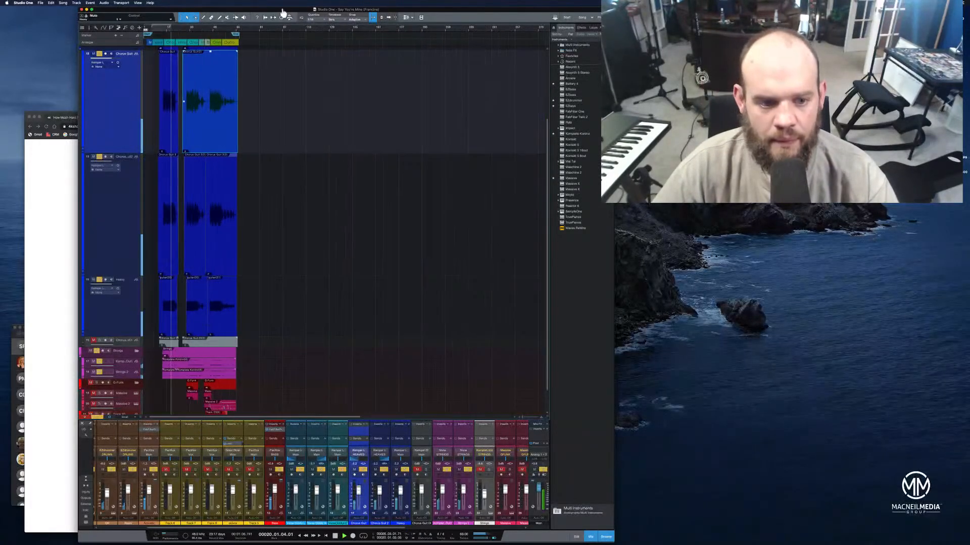
pyautogui.press('z')
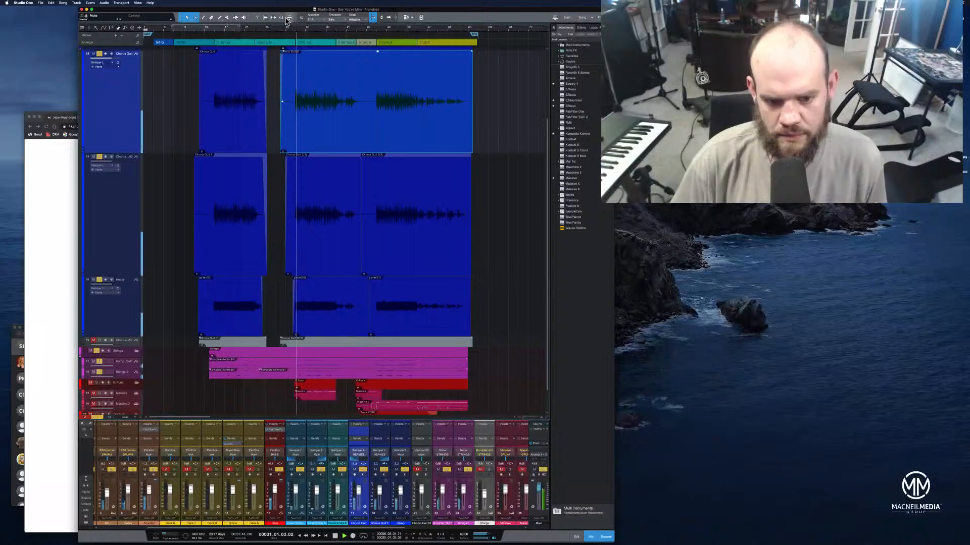
pyautogui.press('space')
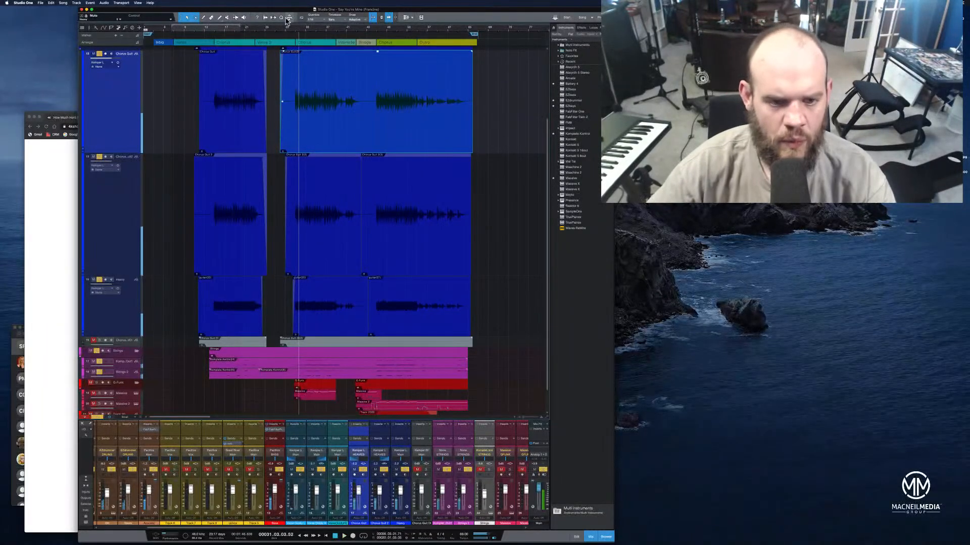
# Play the guitar entry into the second chorus from bar 29
pyautogui.moveTo(297, 33); pyautogui.dragTo(335, 48)
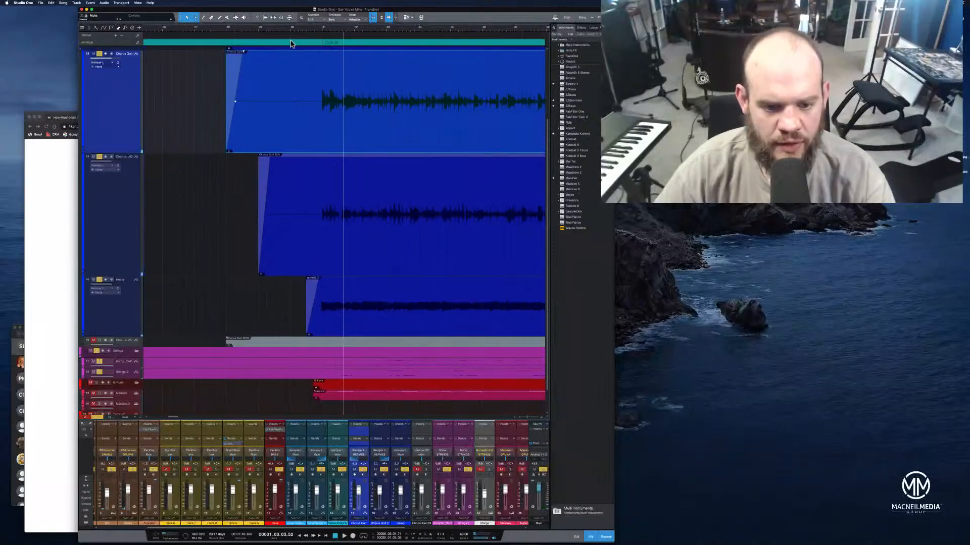
pyautogui.click(267, 32)
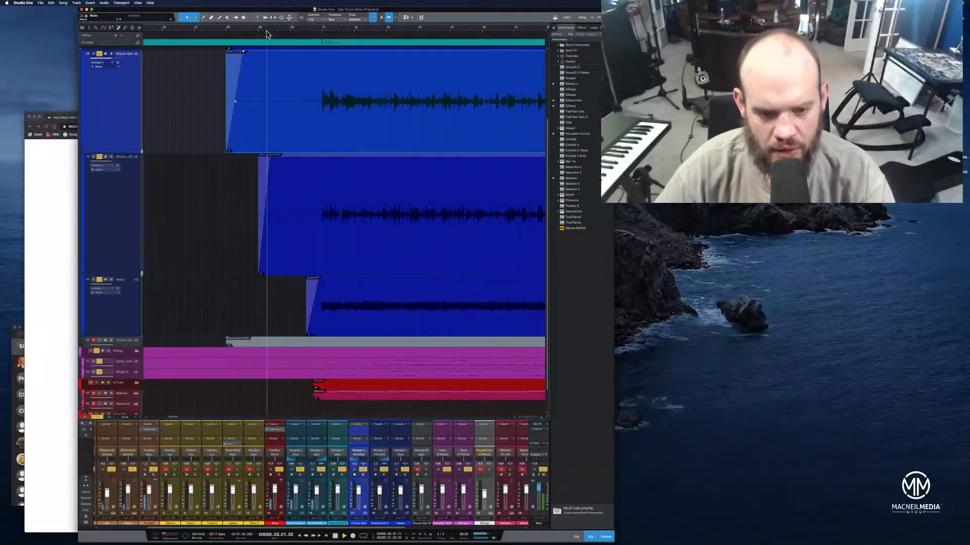
pyautogui.press('space')
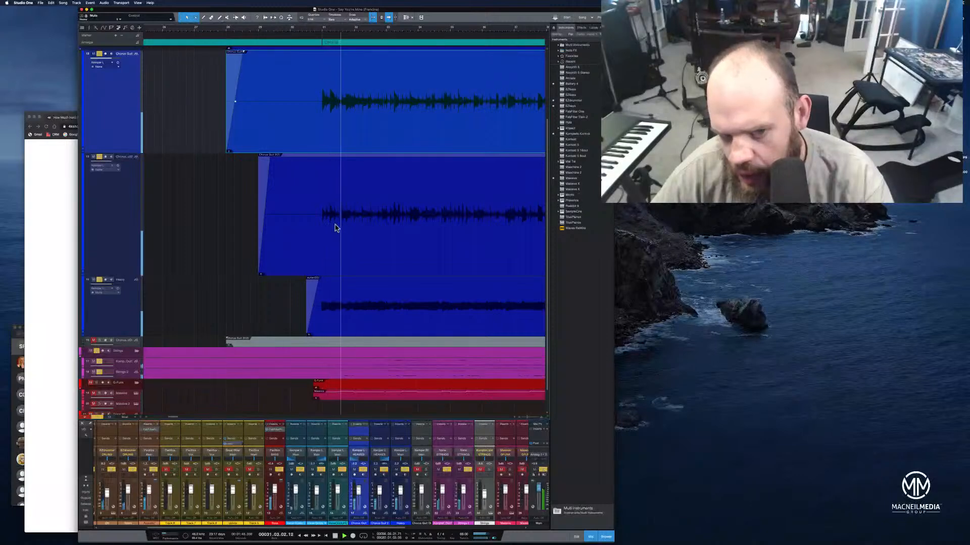
# Mute the Heavy guitar track and replay the second chorus entry from 30.03
pyautogui.click(300, 30)
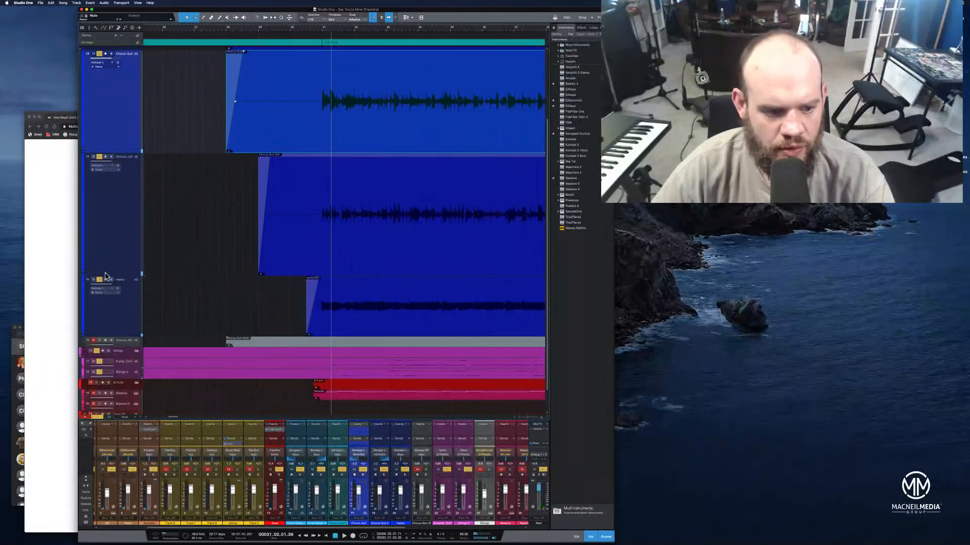
pyautogui.click(311, 33)
pyautogui.press('space')
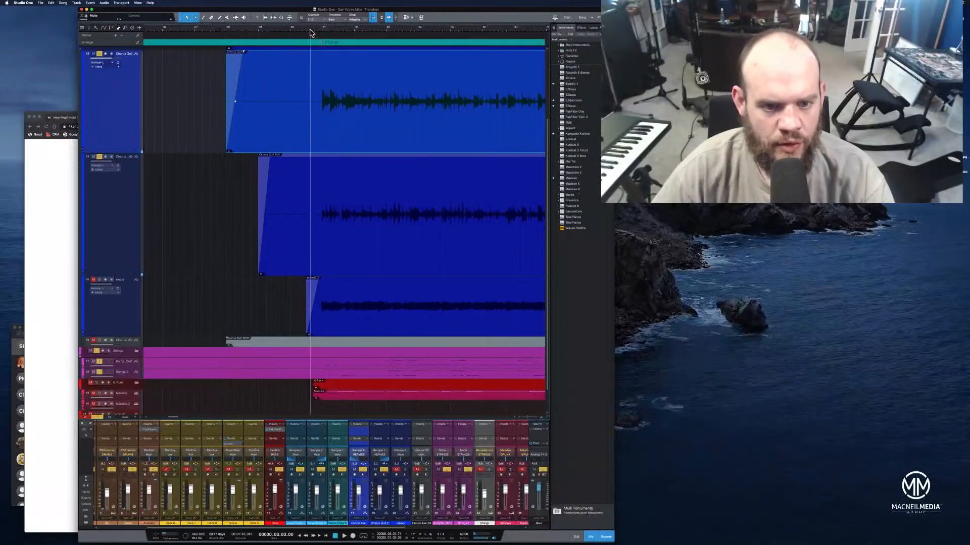
pyautogui.press('space')
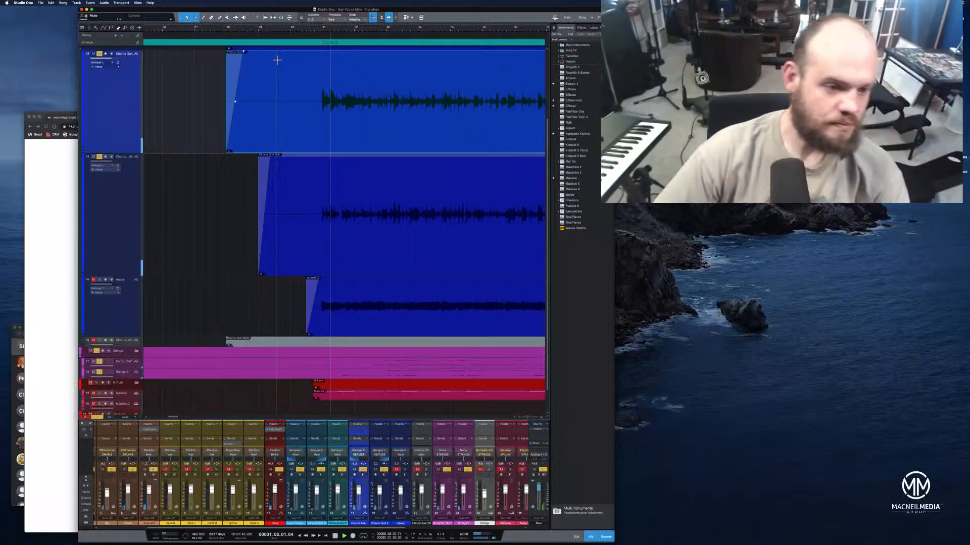
# Detect the transients in the Heavy guitar event at the second chorus entry
pyautogui.press('space')
pyautogui.press('space')
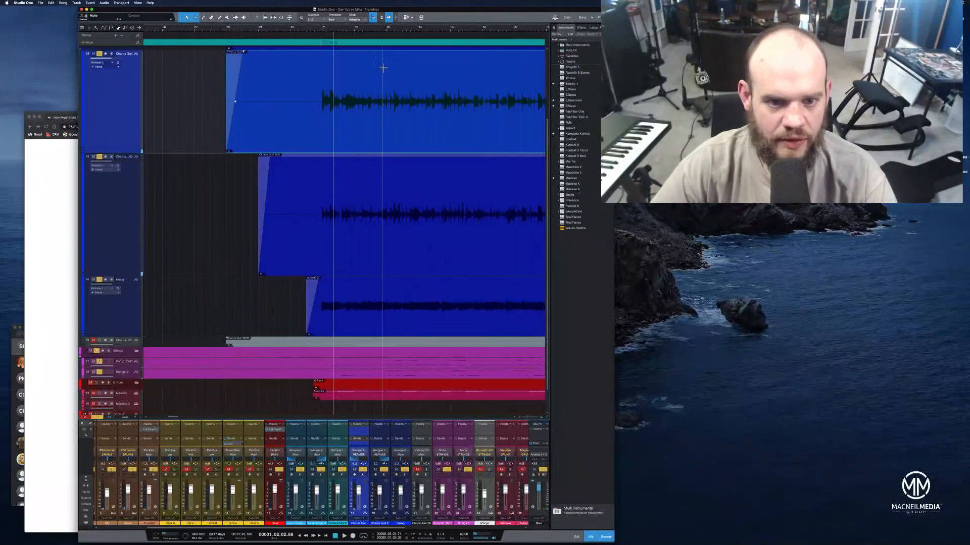
pyautogui.moveTo(357, 29); pyautogui.dragTo(476, 48)
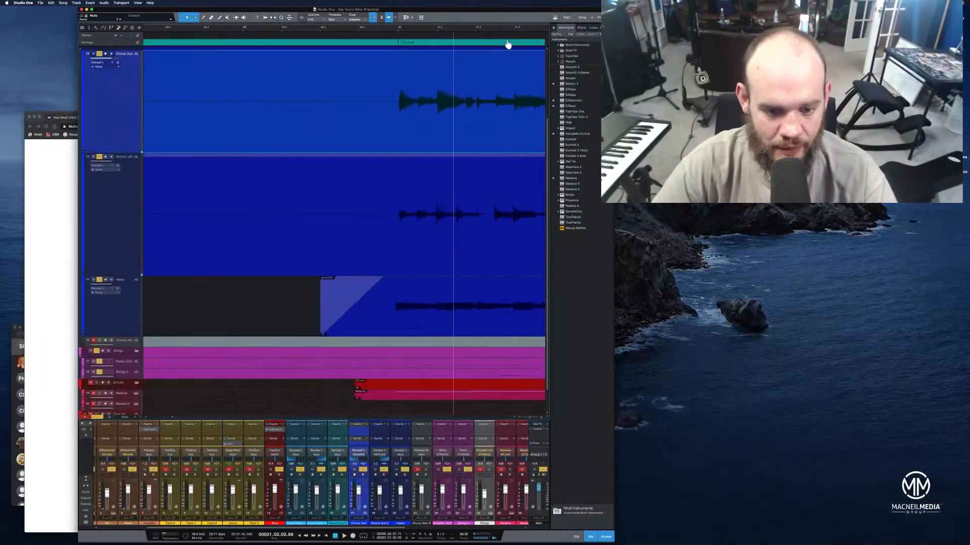
pyautogui.moveTo(418, 30); pyautogui.dragTo(408, 151)
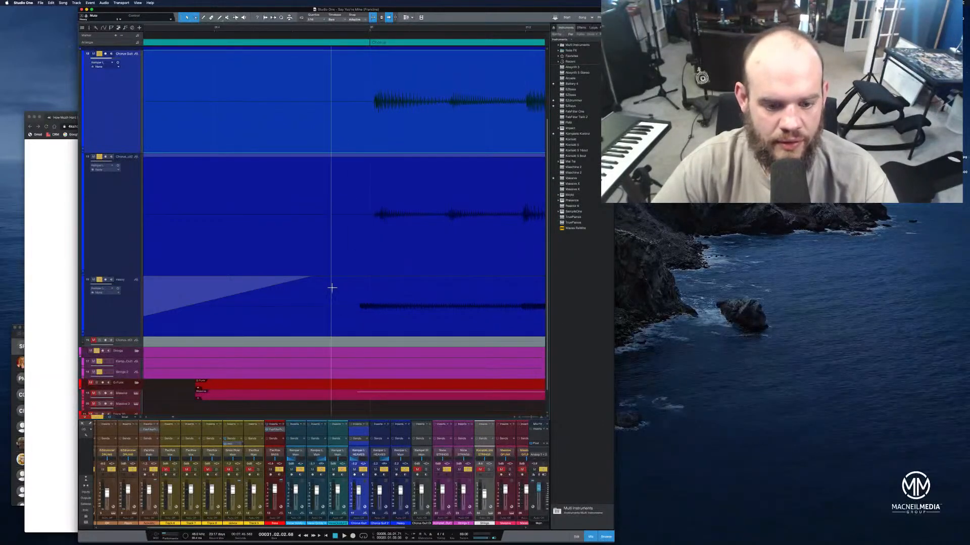
pyautogui.rightClick(341, 328)
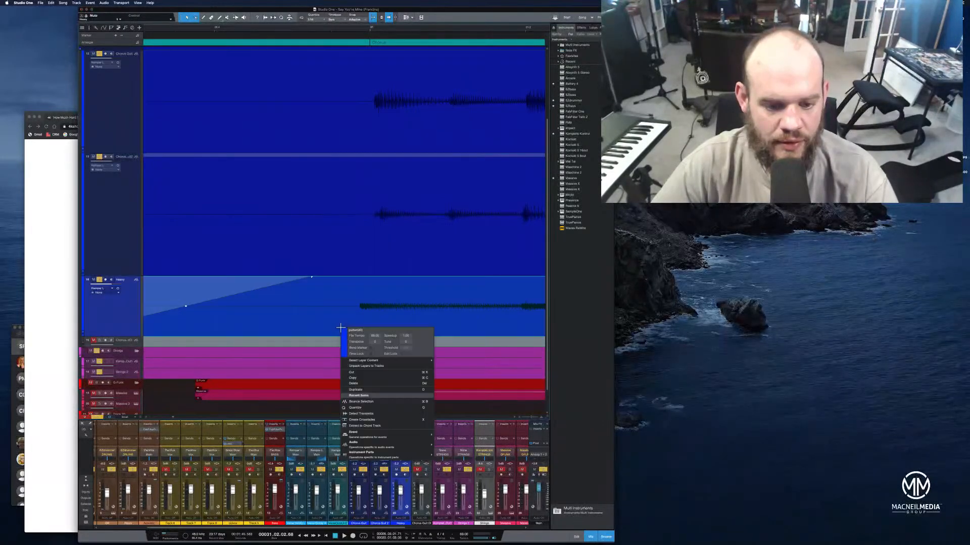
pyautogui.click(371, 403)
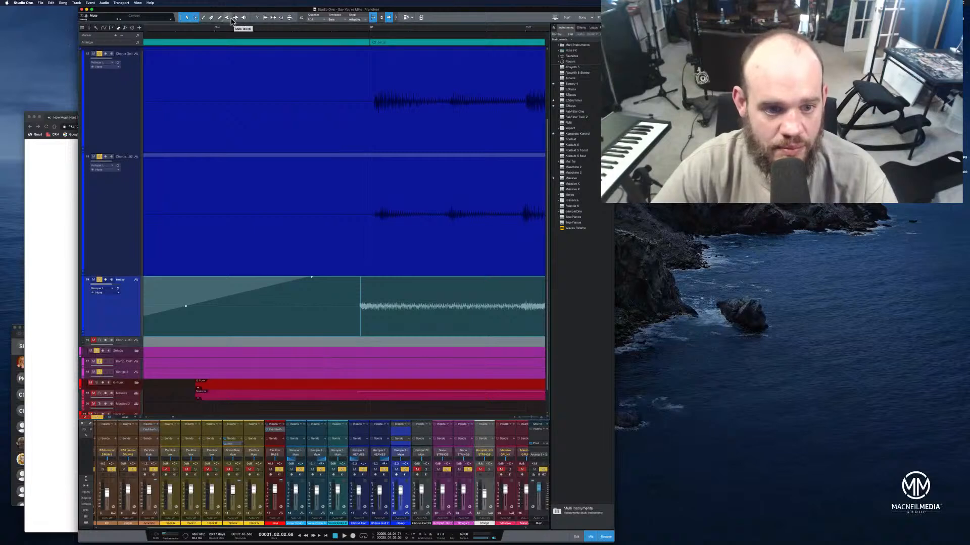
# Move the bend marker on the Heavy guitar's first note to the start of the second chorus at bar 31
pyautogui.click(361, 309)
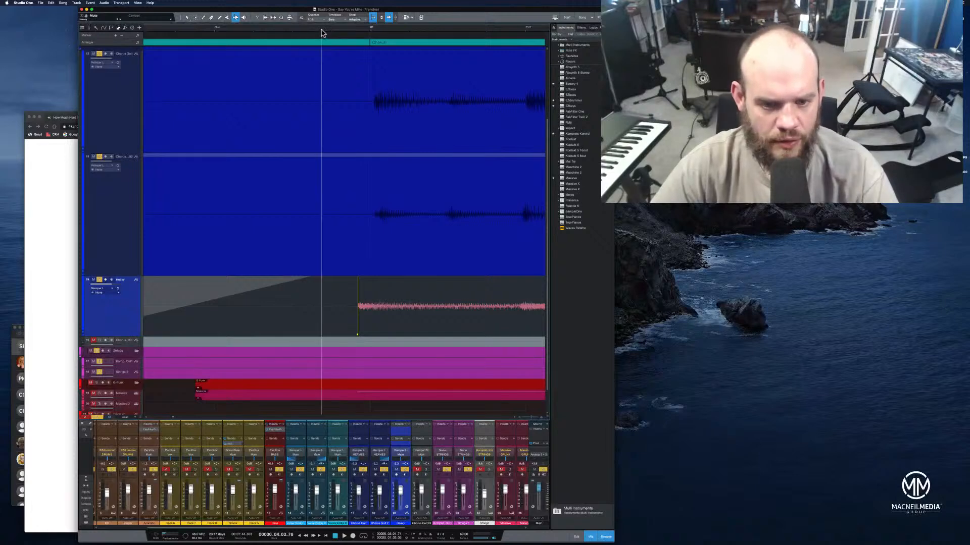
pyautogui.press('super+z')
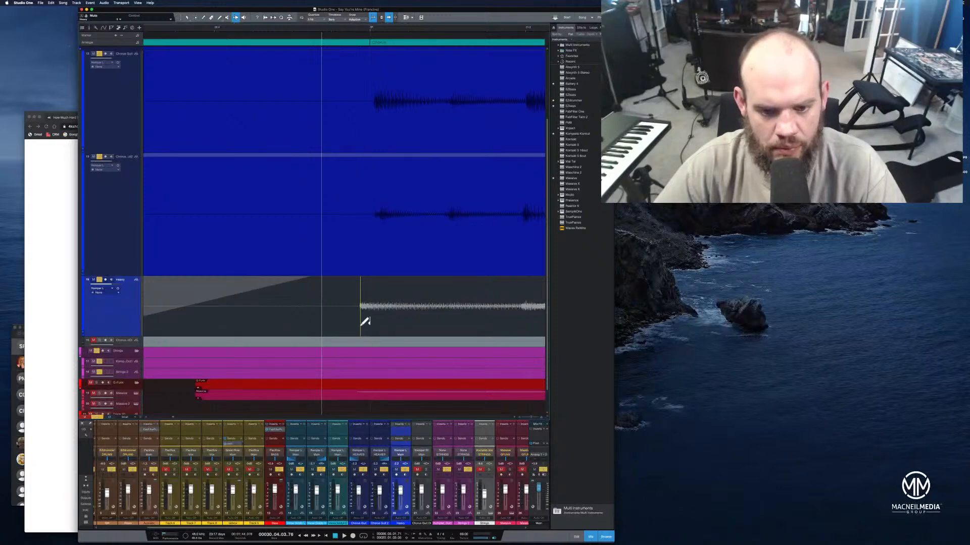
pyautogui.moveTo(361, 325); pyautogui.dragTo(370, 330)
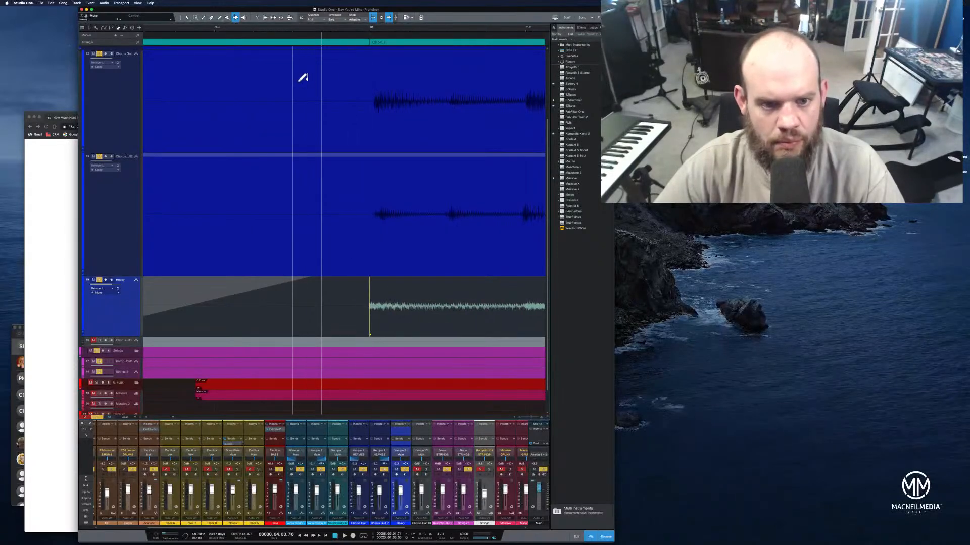
# Play the second chorus entry to check the retimed Heavy guitar, and let the song run on into the last chorus
pyautogui.click(300, 33)
pyautogui.press('space')
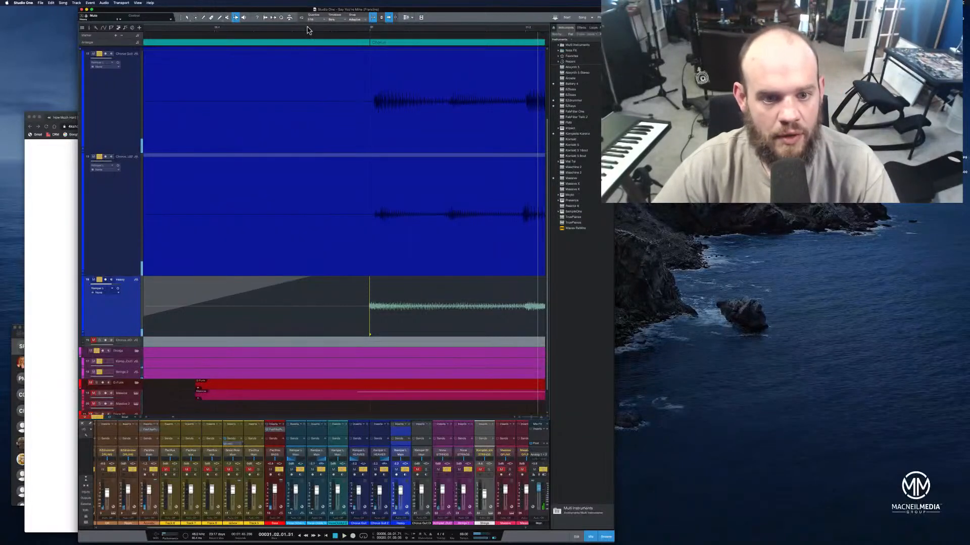
pyautogui.moveTo(331, 29); pyautogui.dragTo(380, 11)
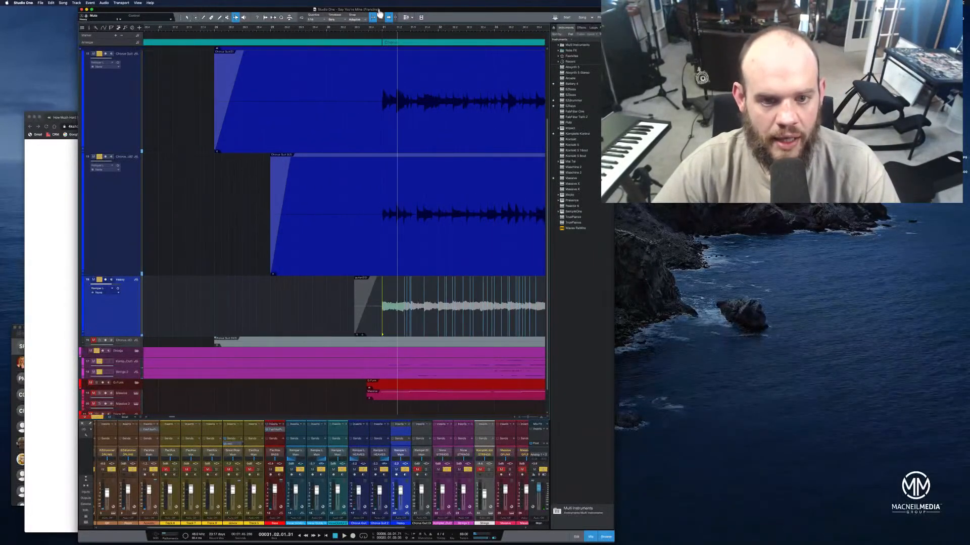
pyautogui.click(343, 33)
pyautogui.press('space')
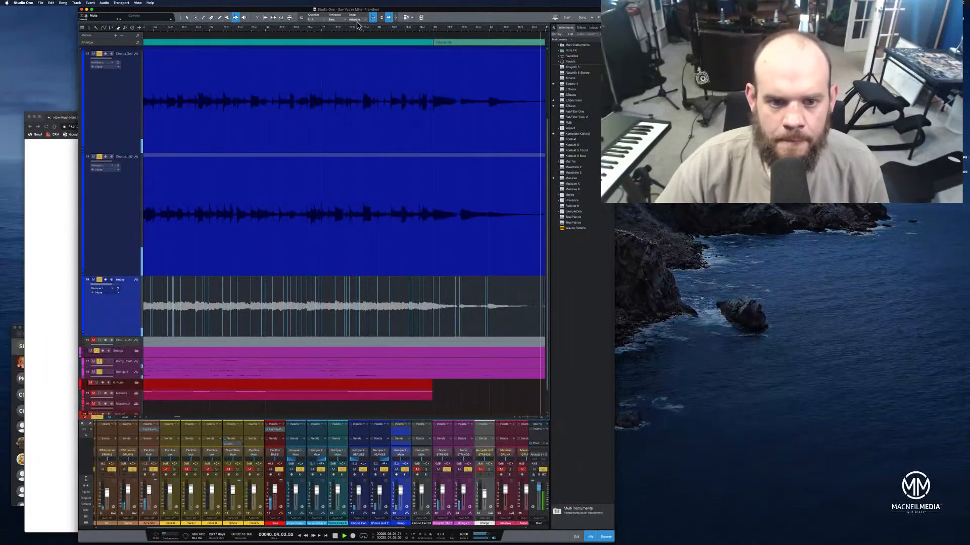
# Move Track 21 directly below the Heavy guitar track and turn off its record arming
pyautogui.hotkey('shift', 'z')
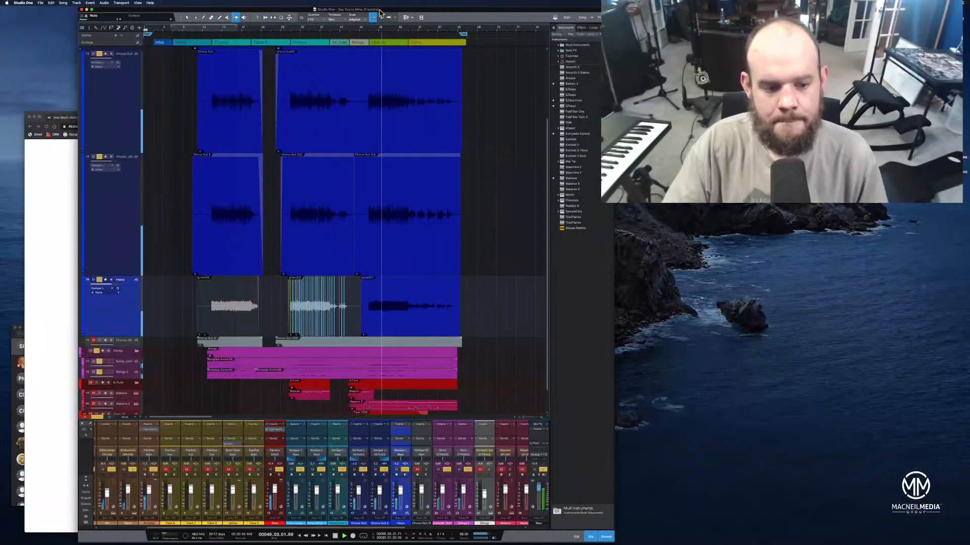
pyautogui.scroll(-1, 294, 197)
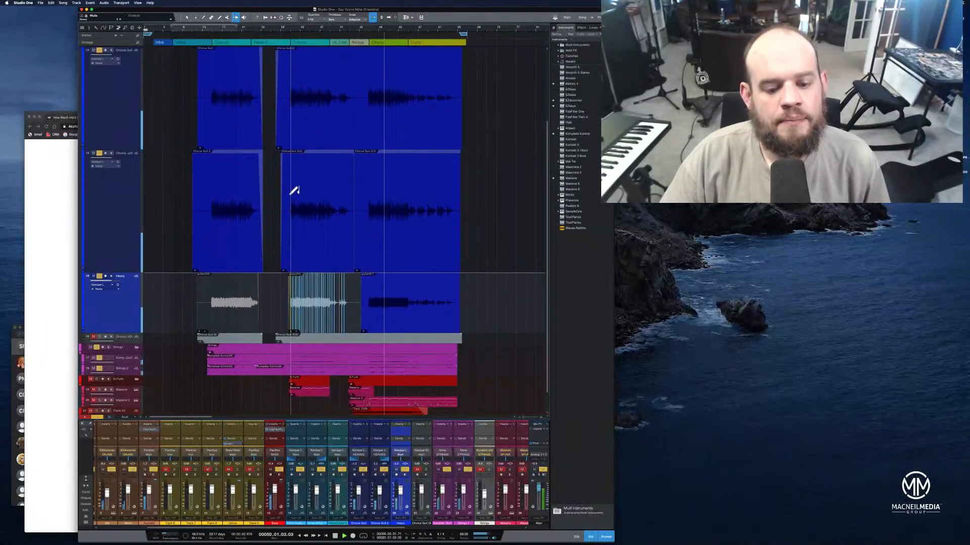
pyautogui.scroll(-2, 294, 192)
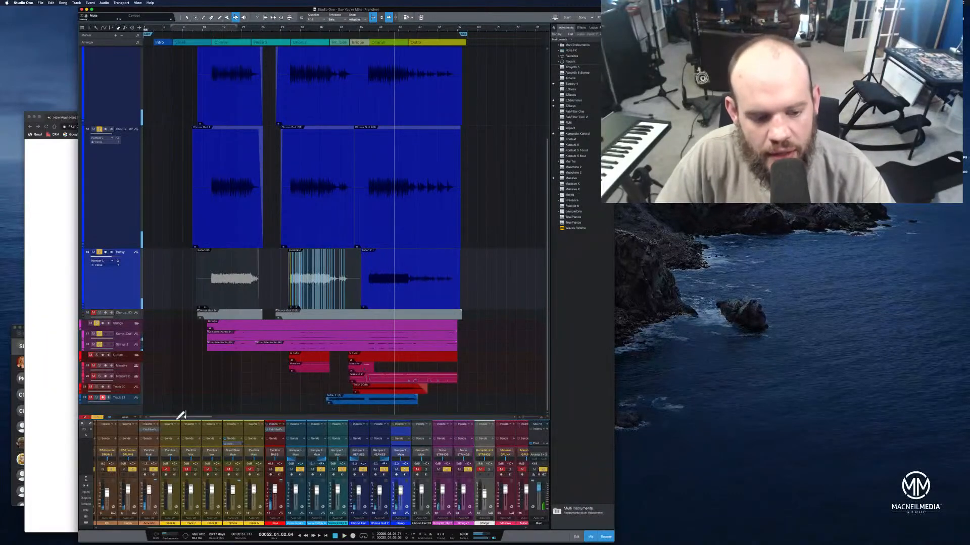
pyautogui.click(135, 403)
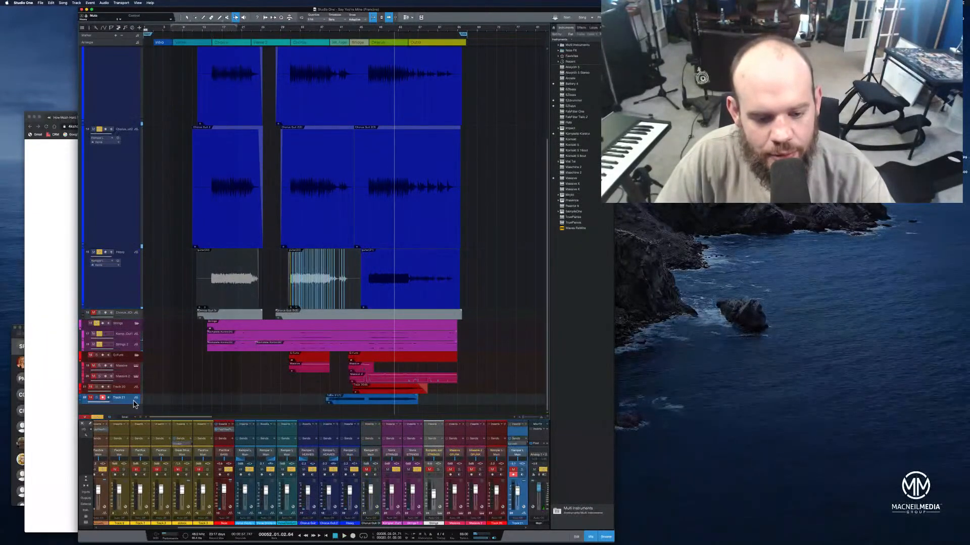
pyautogui.moveTo(129, 405); pyautogui.dragTo(131, 311)
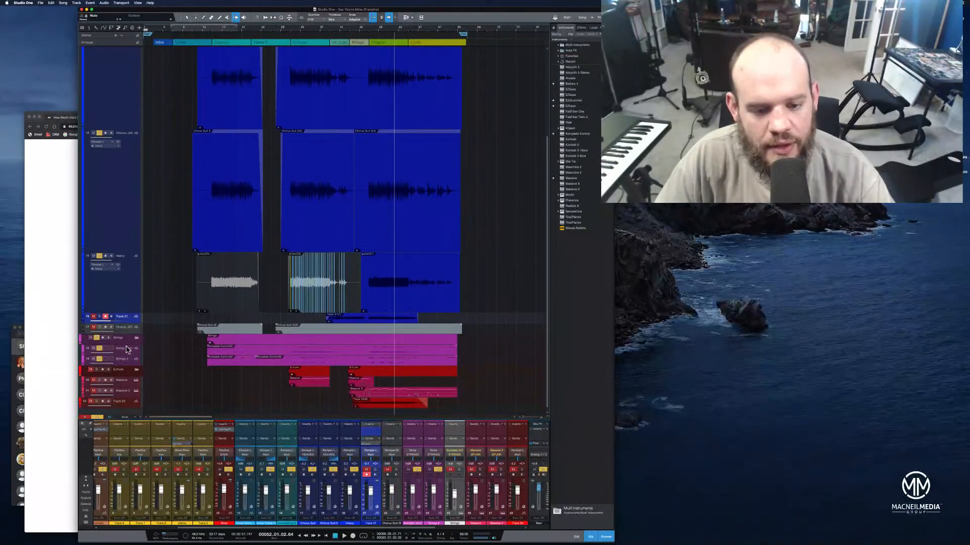
pyautogui.scroll(5, 126, 349)
pyautogui.scroll(-4, 126, 350)
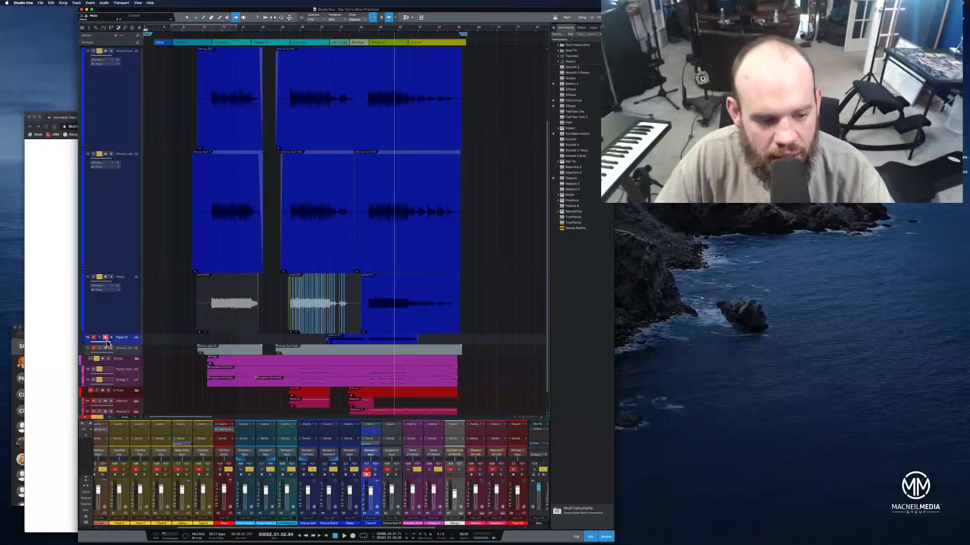
pyautogui.click(105, 338)
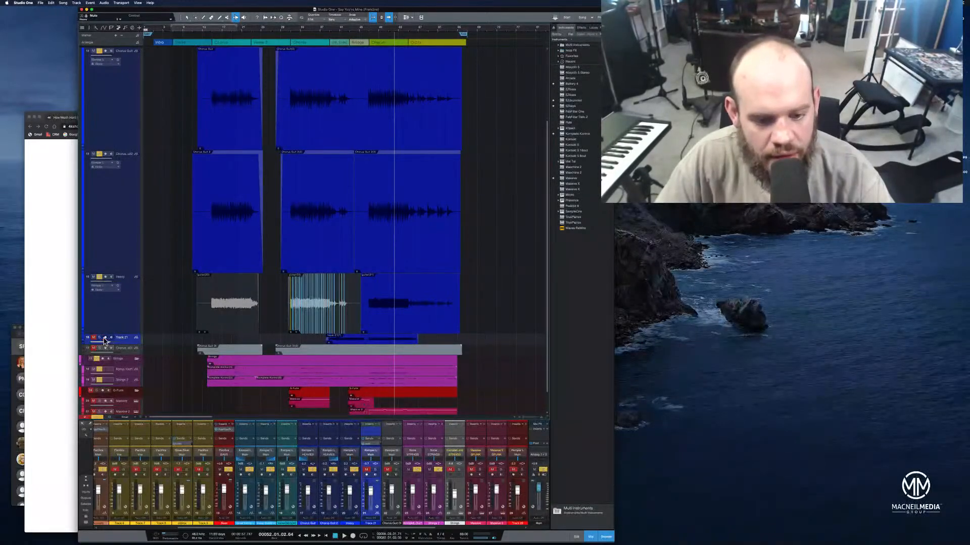
# Place the playhead at bar 38, then solo and enlarge Track 21 and rename it Lead
pyautogui.click(333, 30)
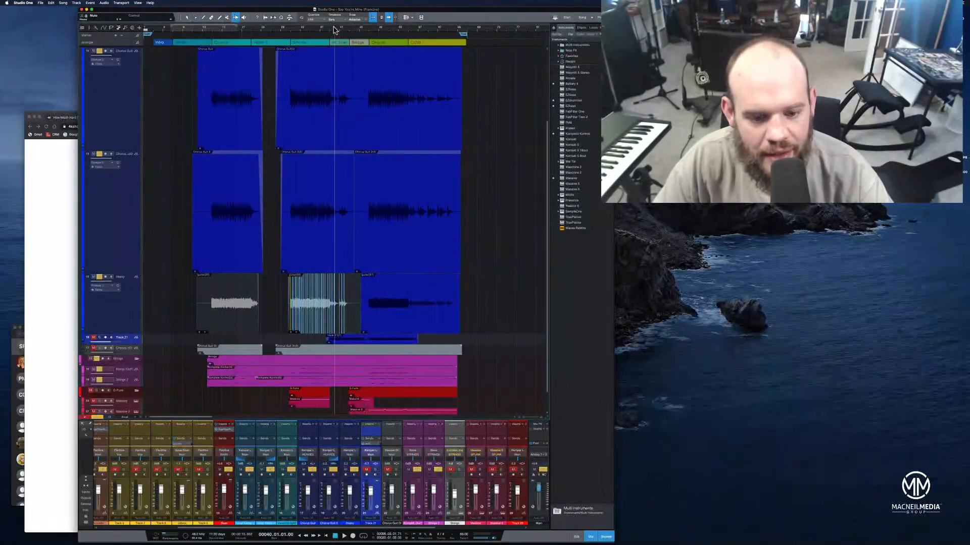
pyautogui.click(325, 29)
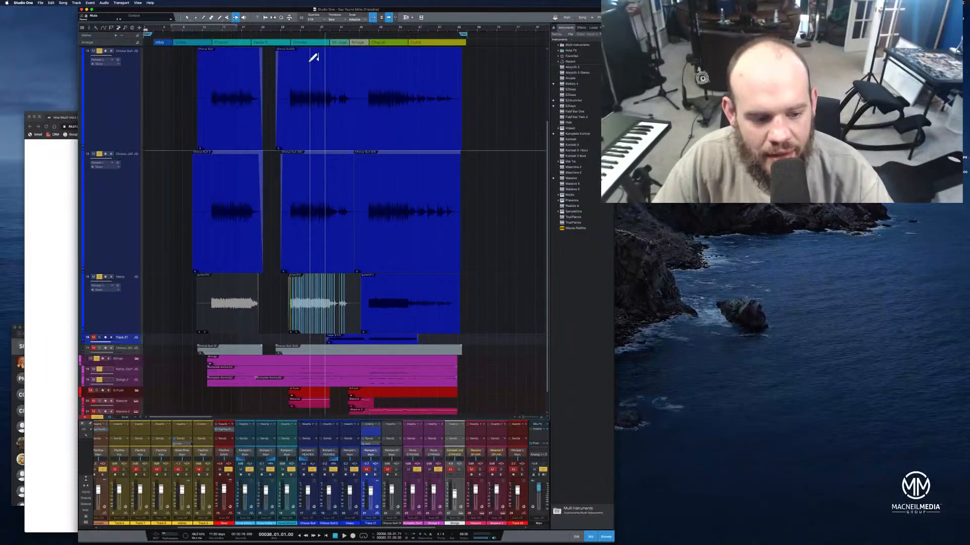
pyautogui.click(99, 337)
pyautogui.moveTo(122, 347); pyautogui.dragTo(120, 383)
pyautogui.doubleClick(121, 337)
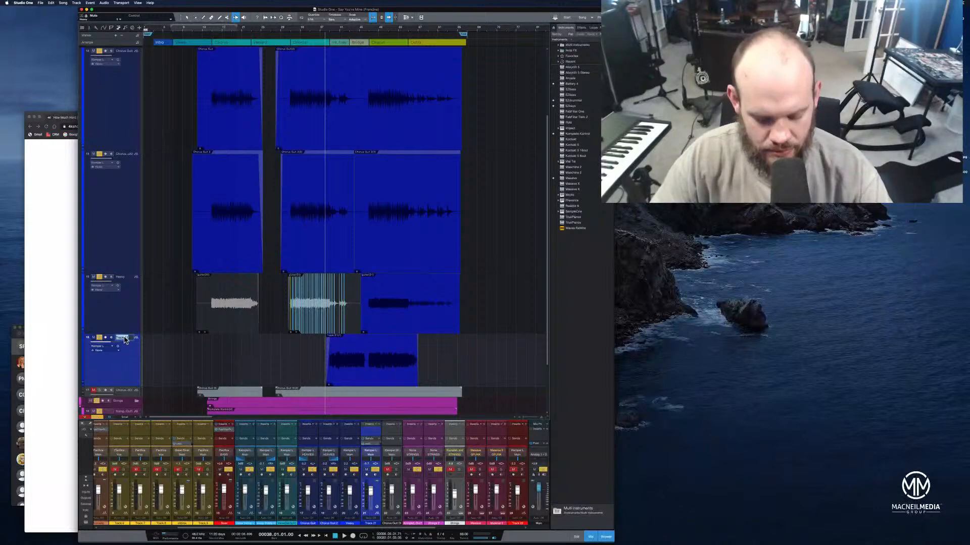
pyautogui.write('Lead')
pyautogui.press('Return')
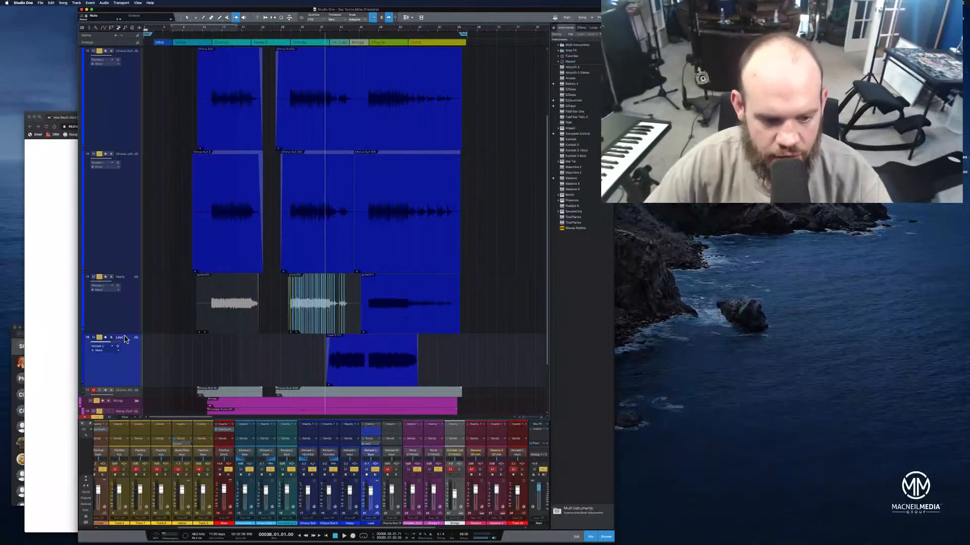
# Change the Lead track's colour to purple
pyautogui.click(82, 348)
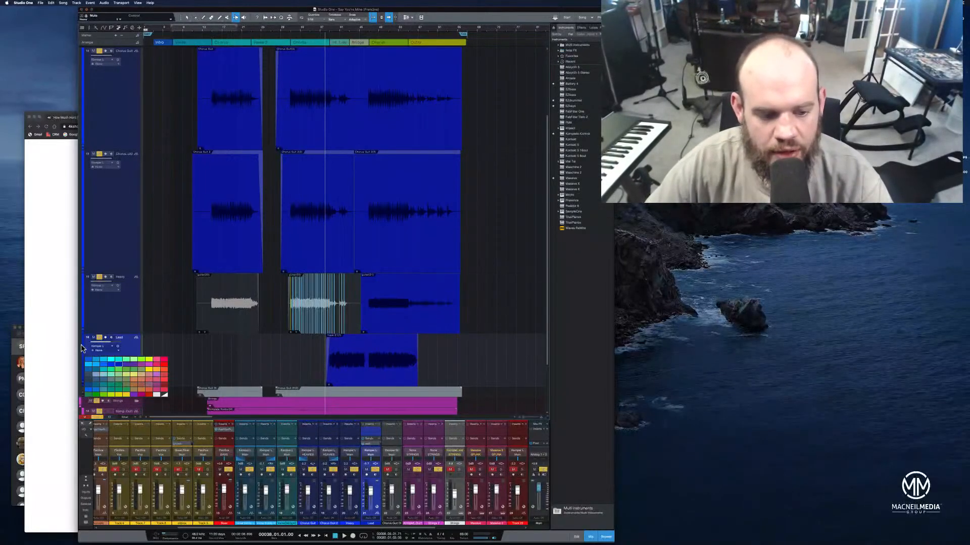
pyautogui.click(95, 363)
pyautogui.click(106, 364)
pyautogui.click(126, 364)
pyautogui.click(126, 367)
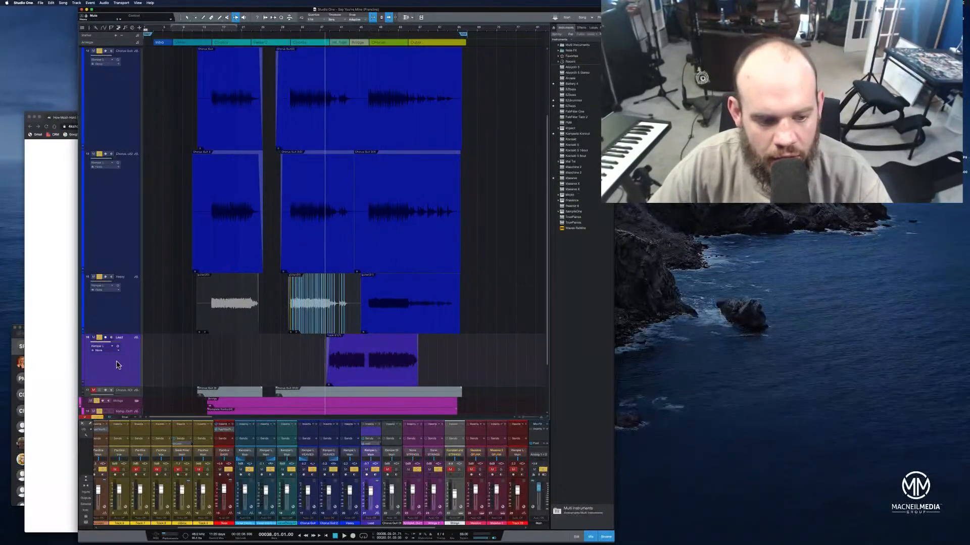
# Play the song from bar 38 into the outro to hear the Lead part in context
pyautogui.press('space')
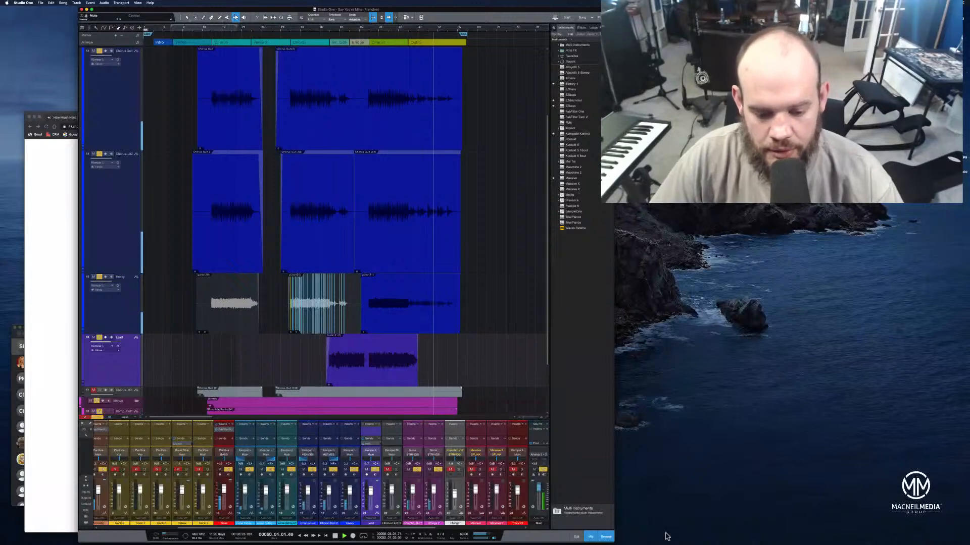
pyautogui.click(335, 536)
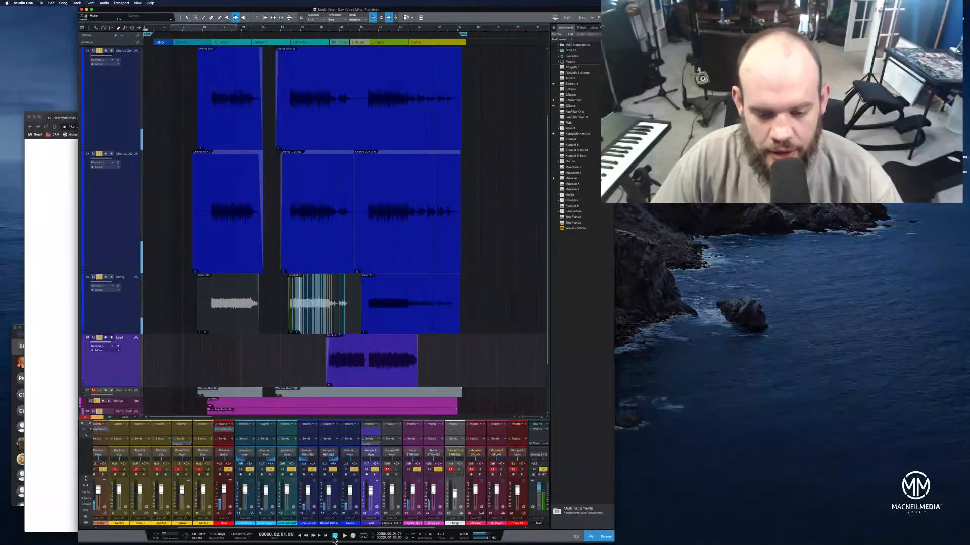
# Rearrange the song window, enlarge the Lead track further and play the transition from the last chorus into the outro
pyautogui.doubleClick(469, 12)
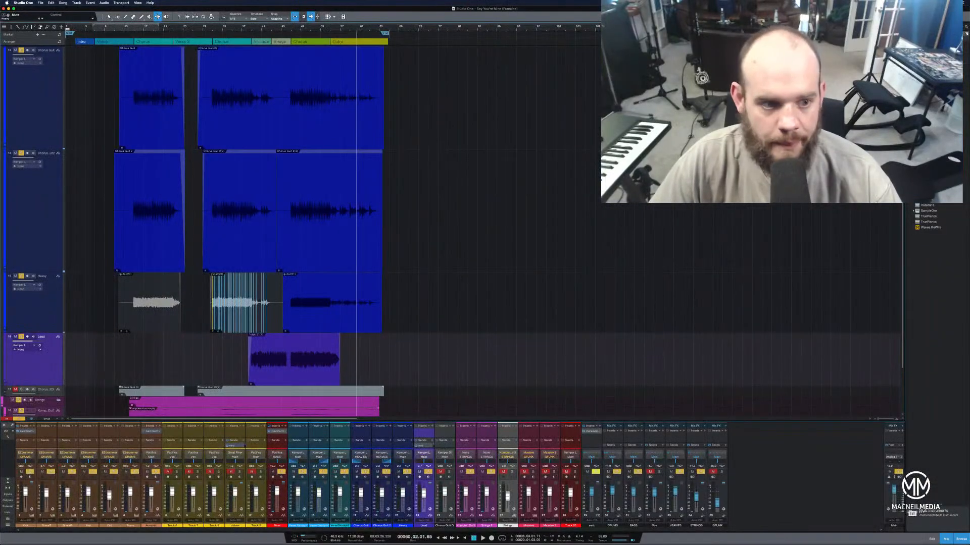
pyautogui.moveTo(44, 9); pyautogui.dragTo(38, 27)
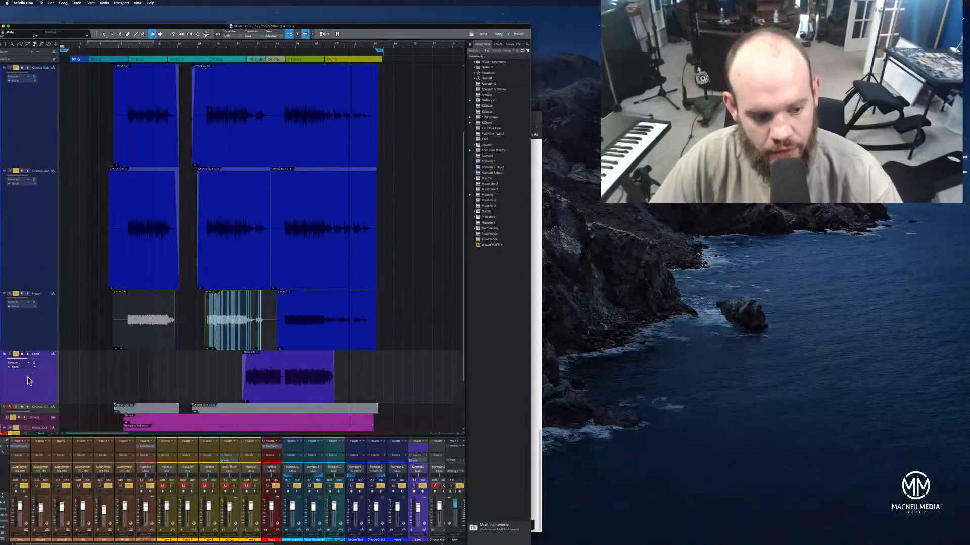
pyautogui.moveTo(52, 403); pyautogui.dragTo(52, 432)
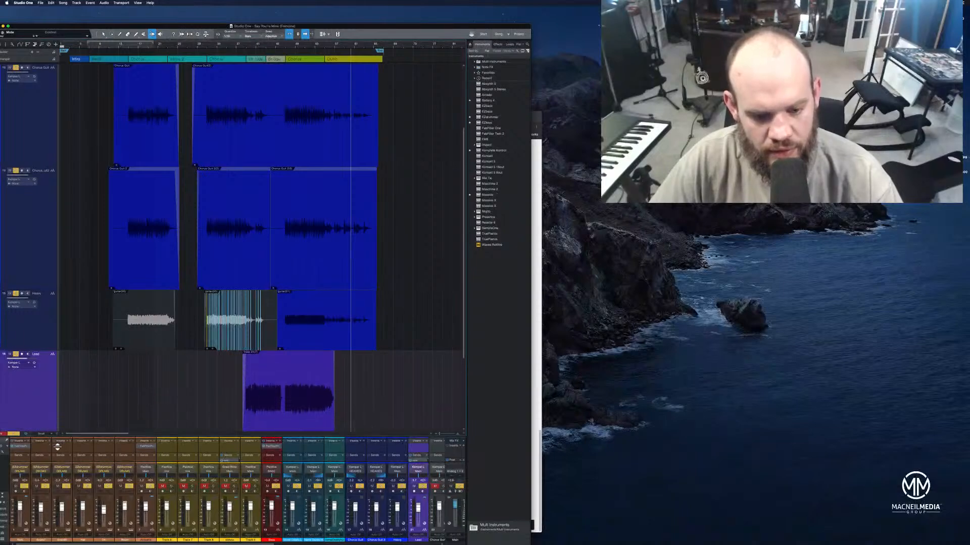
pyautogui.moveTo(358, 46); pyautogui.dragTo(440, 64)
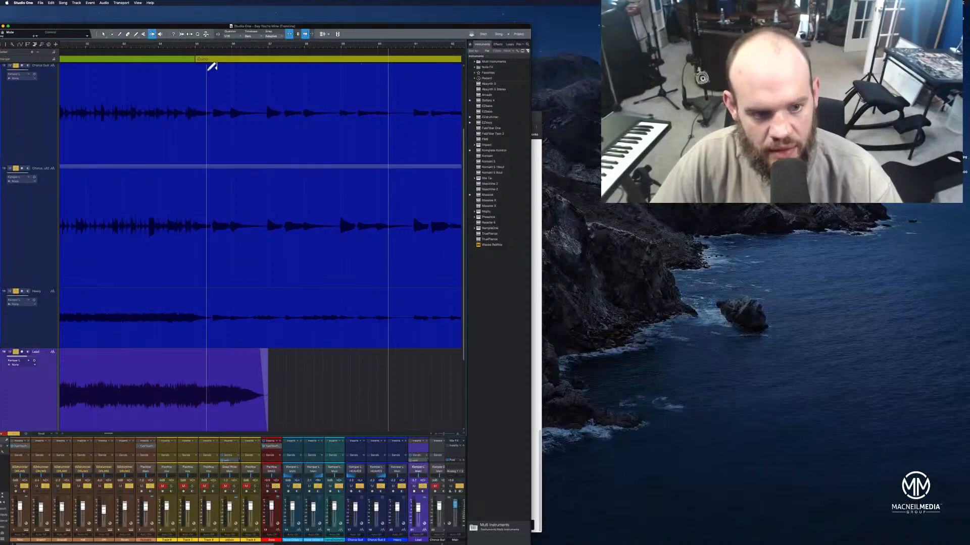
pyautogui.click(83, 49)
pyautogui.press('space')
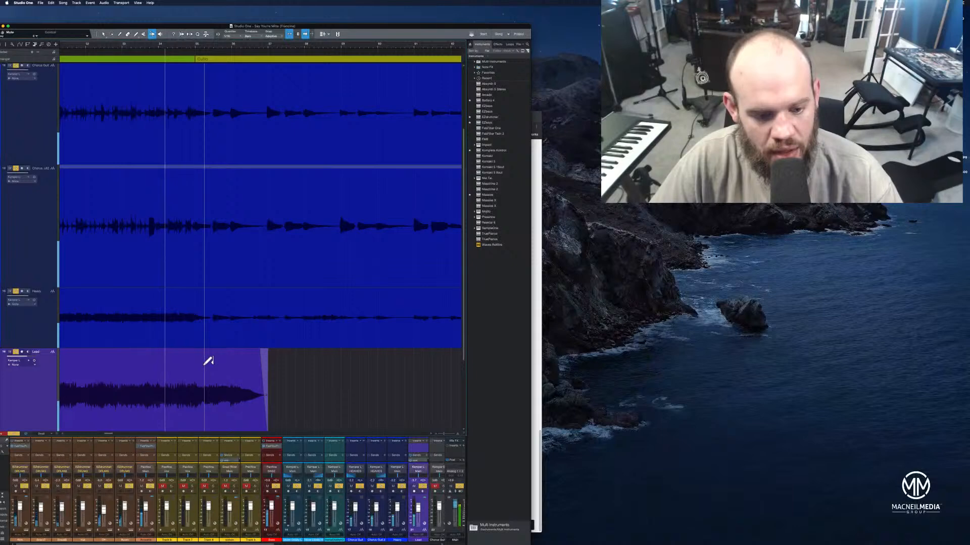
# Lengthen the fade-out on the Lead event so it starts before the outro, and replay the transition
pyautogui.press('1')
pyautogui.click(258, 423)
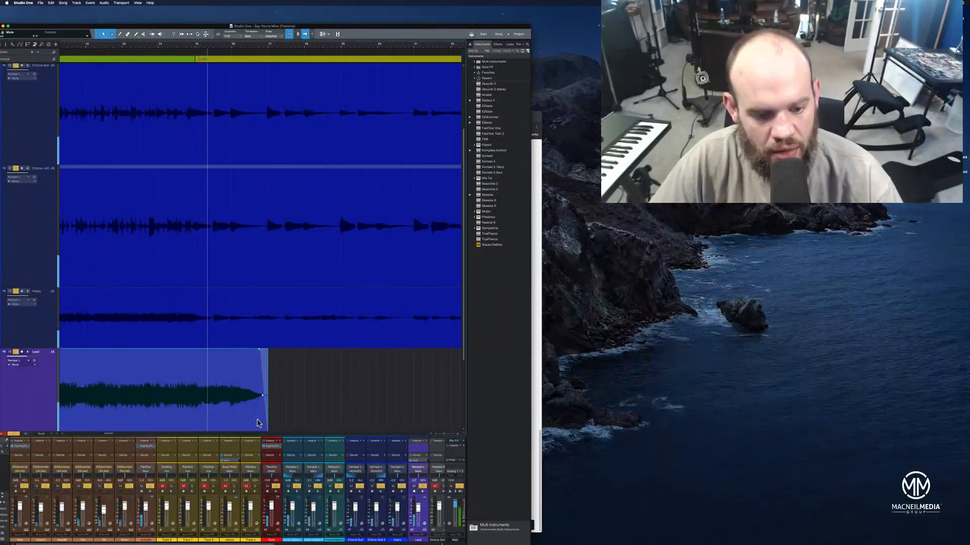
pyautogui.moveTo(260, 353); pyautogui.dragTo(151, 337)
pyautogui.click(126, 45)
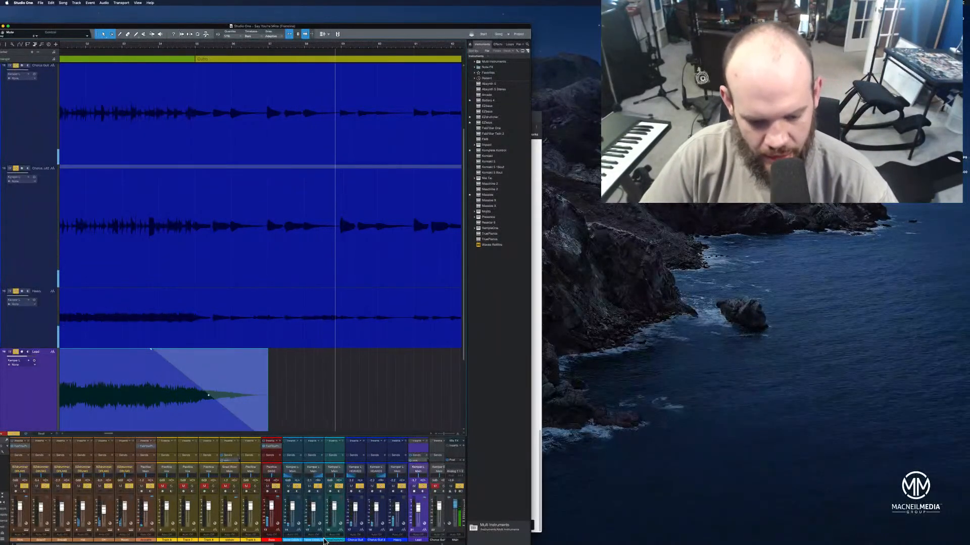
# Adjust the level of the STRINGS bus in the mixer during the outro
pyautogui.hscroll(5, 344, 542)
pyautogui.hscroll(4, 346, 538)
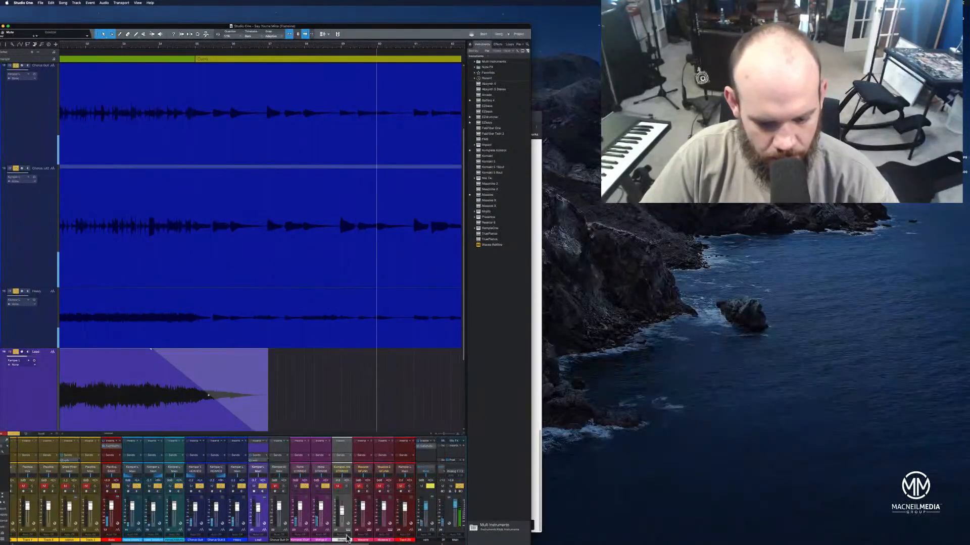
pyautogui.moveTo(345, 544); pyautogui.dragTo(413, 509)
pyautogui.click(412, 512)
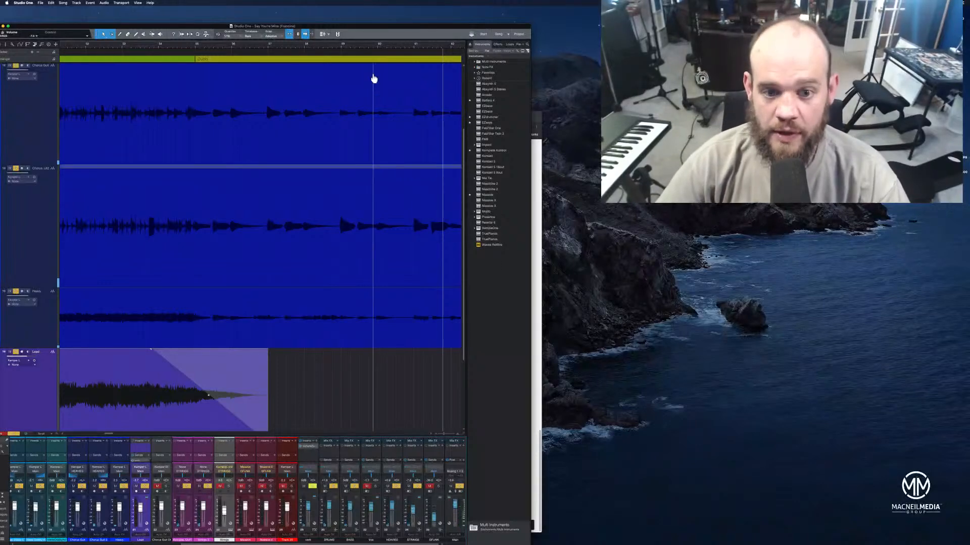
# Zoom the arrangement out to the last choruses and play the final chorus into the outro
pyautogui.moveTo(386, 46); pyautogui.dragTo(440, 42)
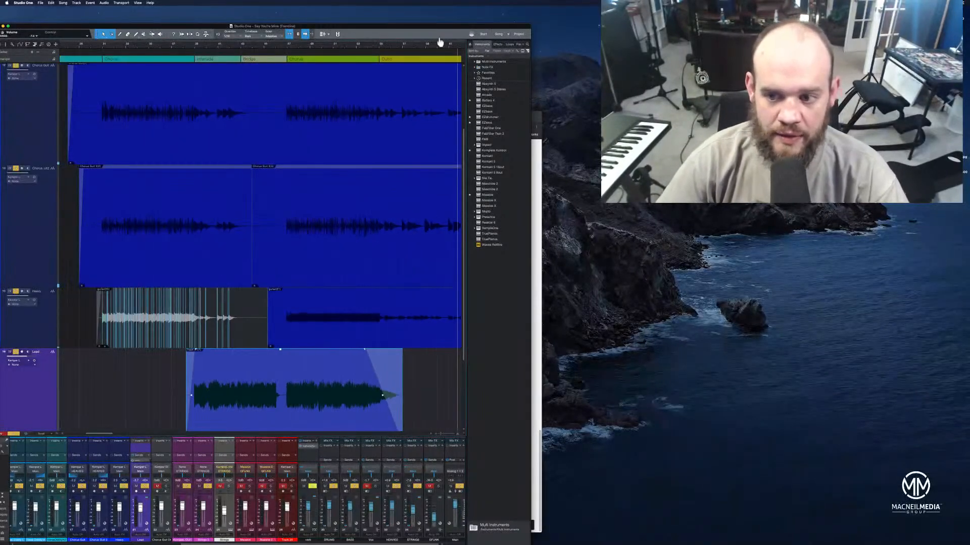
pyautogui.click(186, 46)
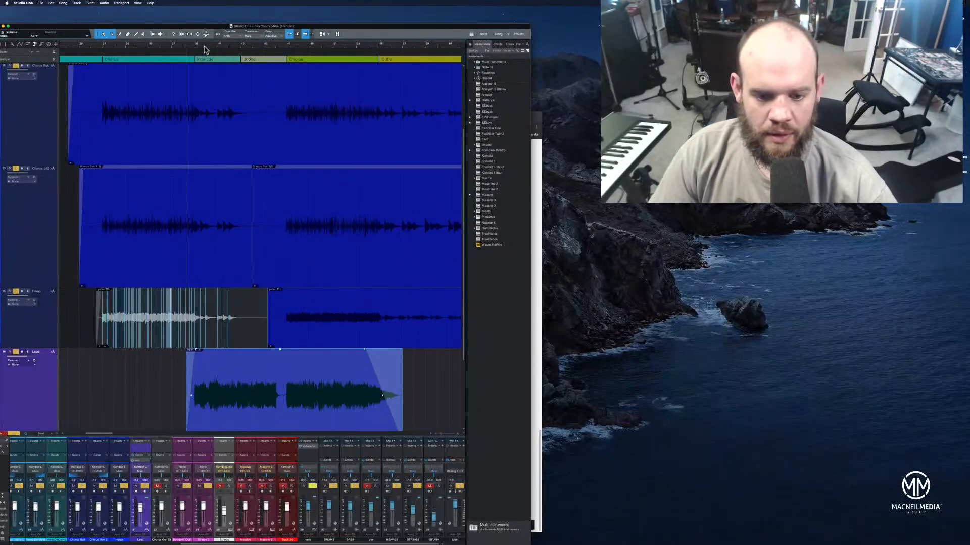
pyautogui.click(347, 47)
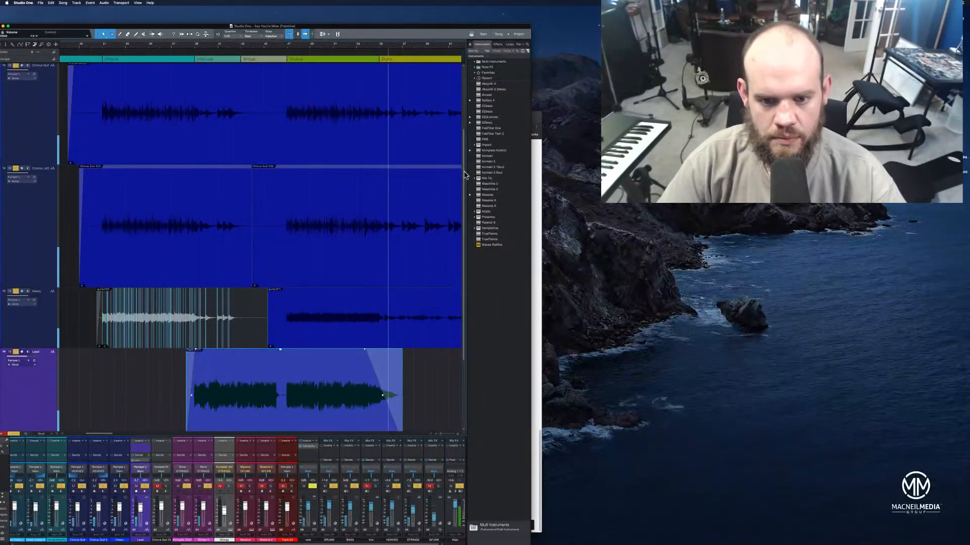
# Enlarge both strings tracks and split their events in the bridge, shortly before the last chorus
pyautogui.scroll(-3, 456, 148)
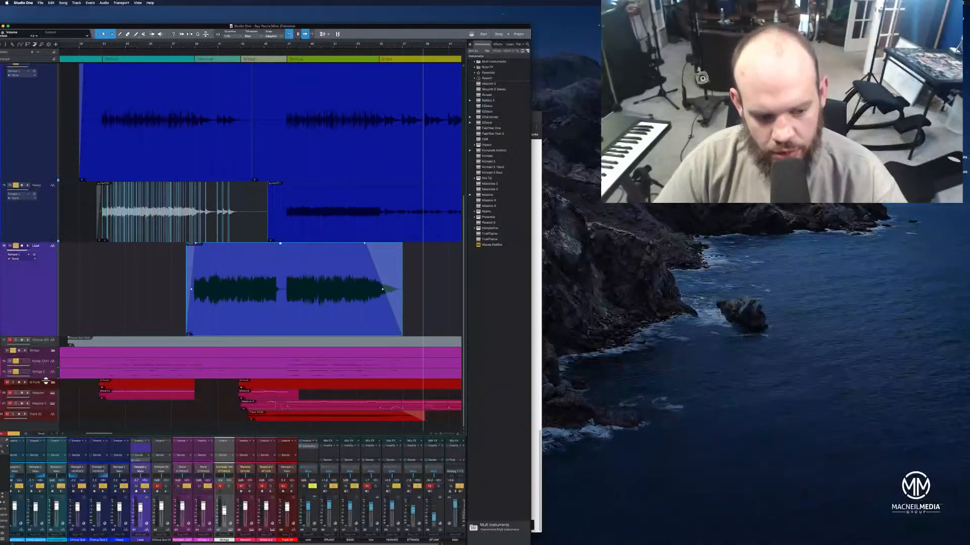
pyautogui.moveTo(46, 380); pyautogui.dragTo(61, 403)
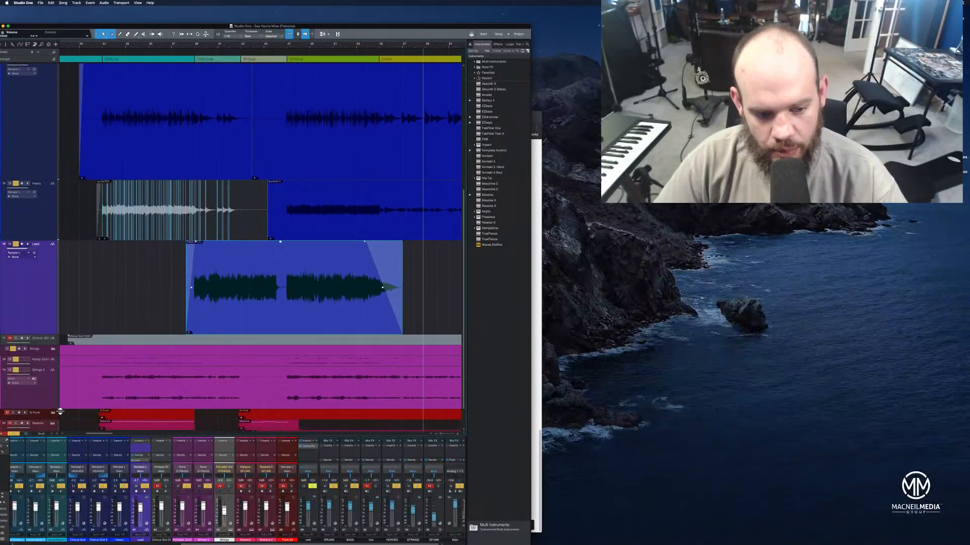
pyautogui.moveTo(50, 367); pyautogui.dragTo(51, 385)
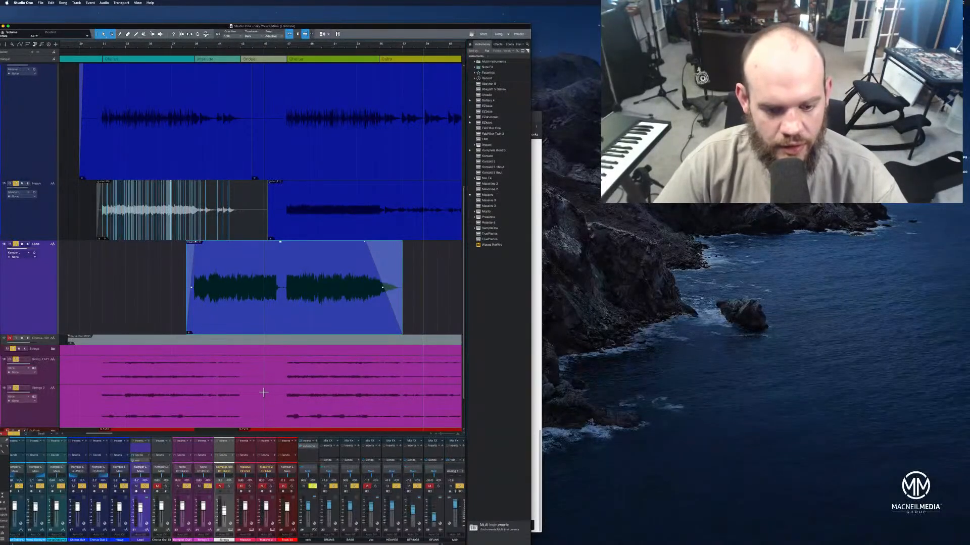
pyautogui.click(263, 392)
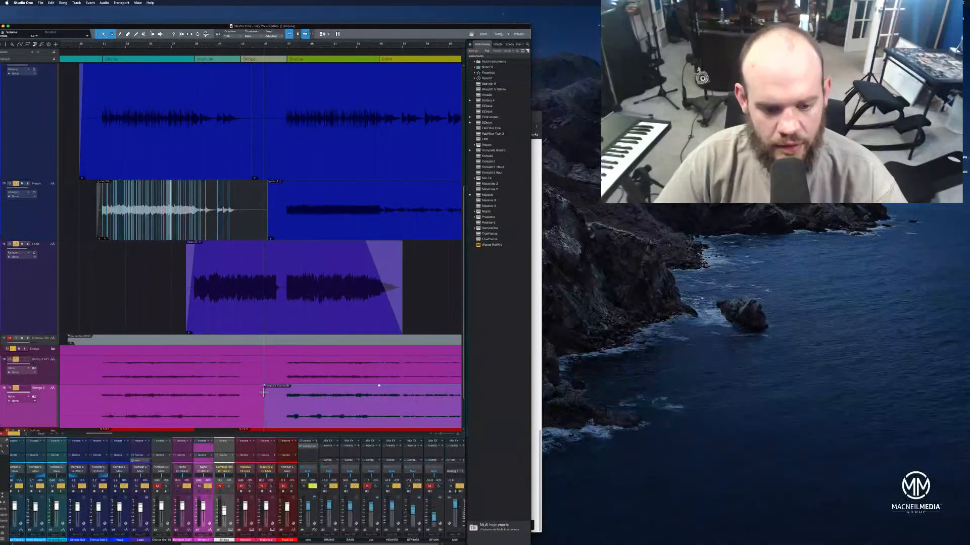
pyautogui.click(264, 362)
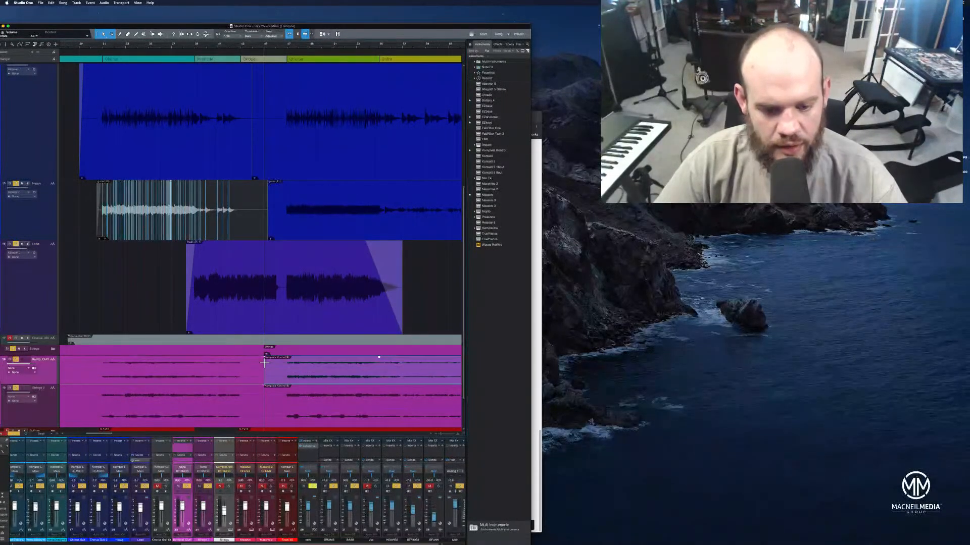
# Split both strings events again just inside the outro and select the two pieces spanning the last chorus
pyautogui.click(403, 362)
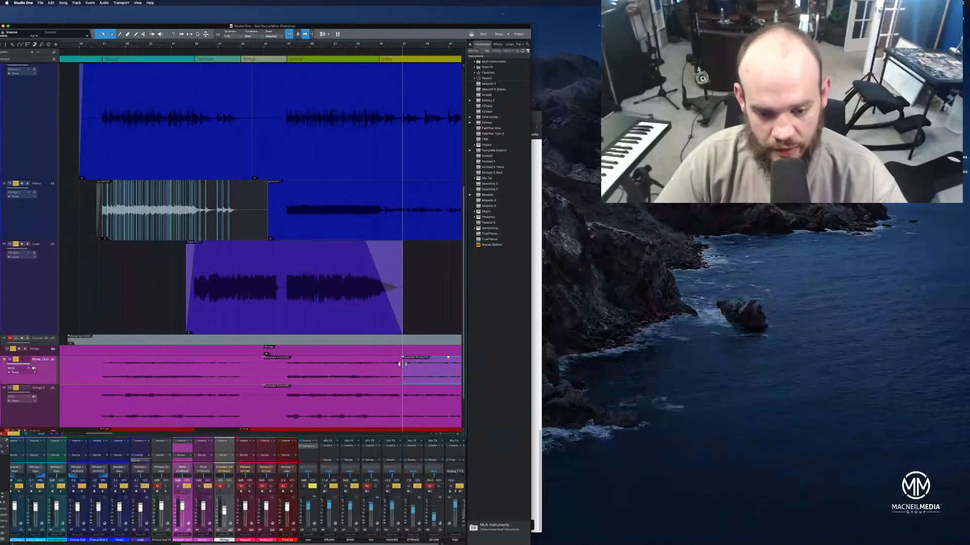
pyautogui.click(402, 393)
pyautogui.click(347, 384)
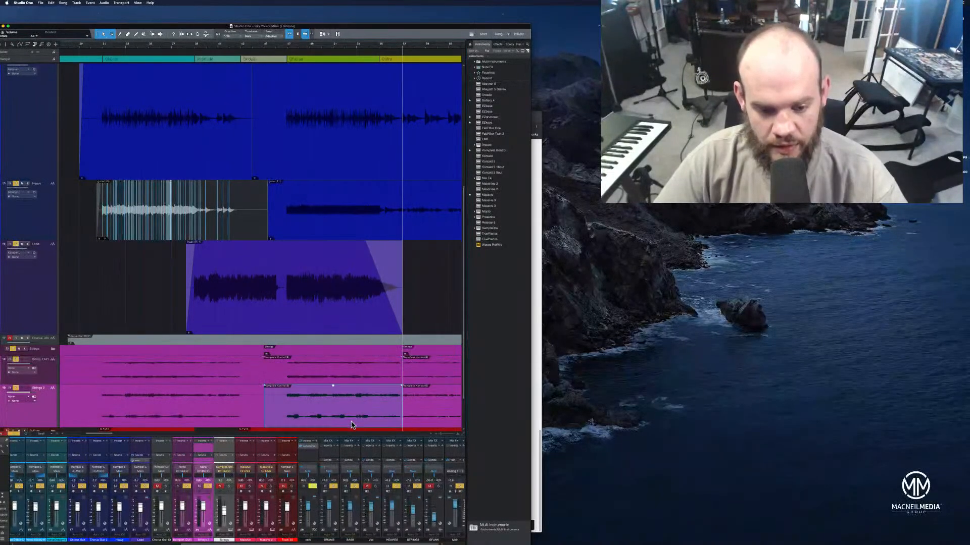
pyautogui.keyDown('shift'); pyautogui.click(347, 371); pyautogui.keyUp('shift')
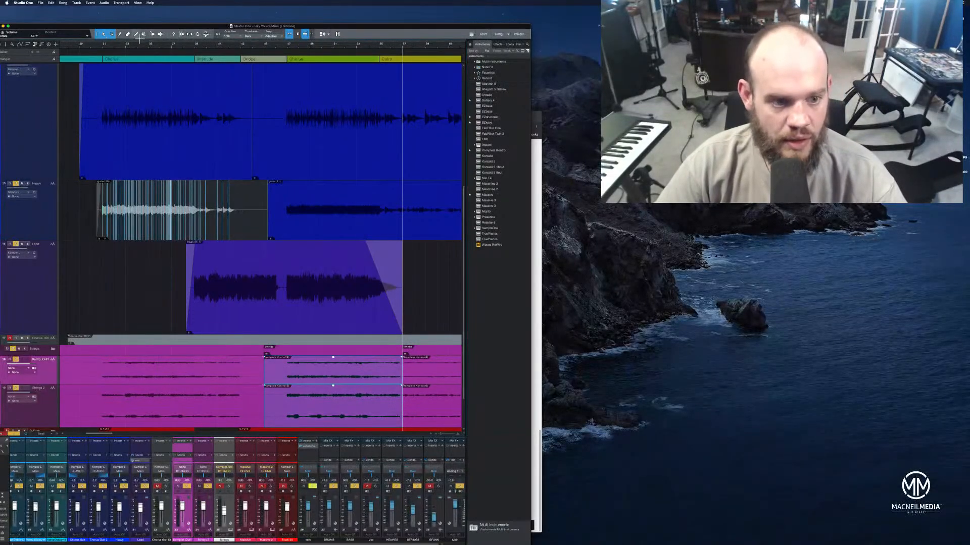
pyautogui.click(128, 34)
pyautogui.click(326, 364)
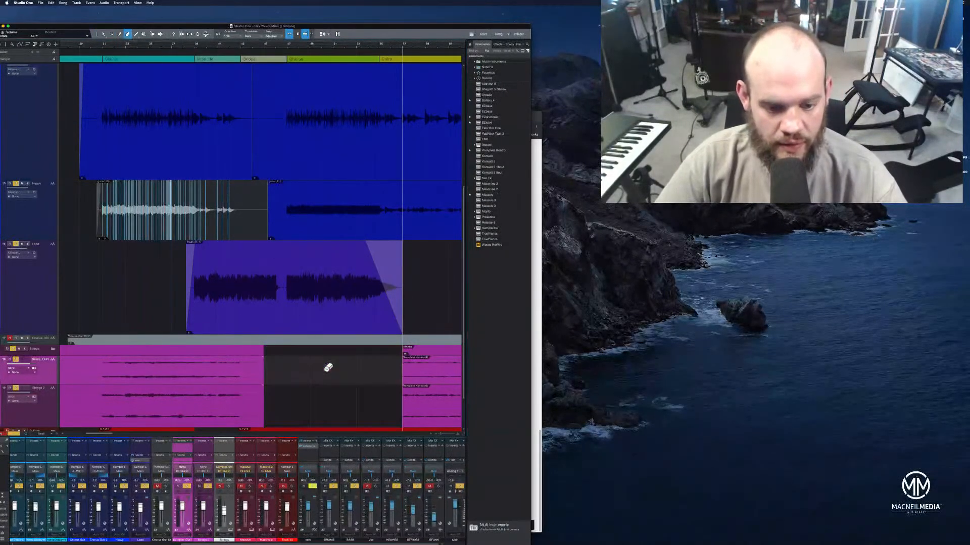
pyautogui.press('super+z')
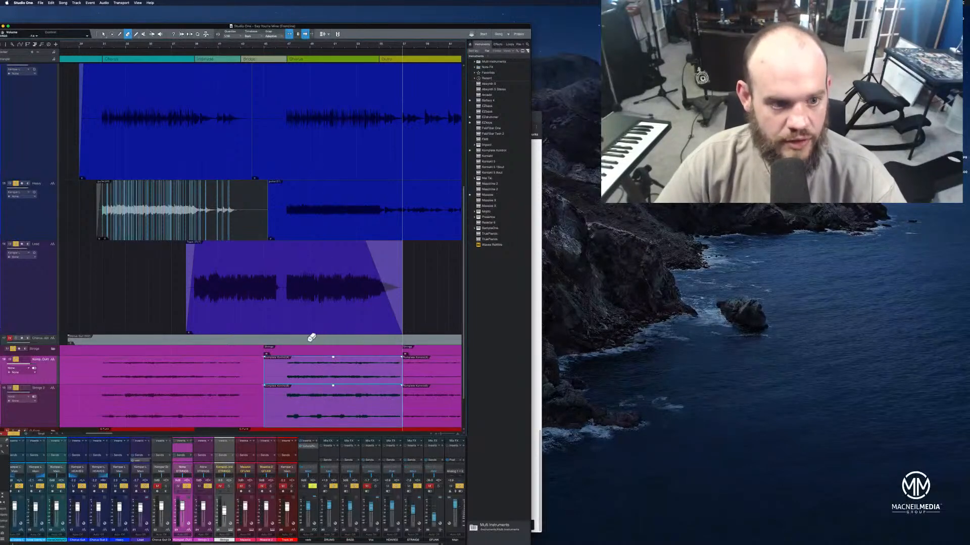
# Mute the last-chorus pieces on both strings tracks and play the transition into the outro
pyautogui.click(144, 34)
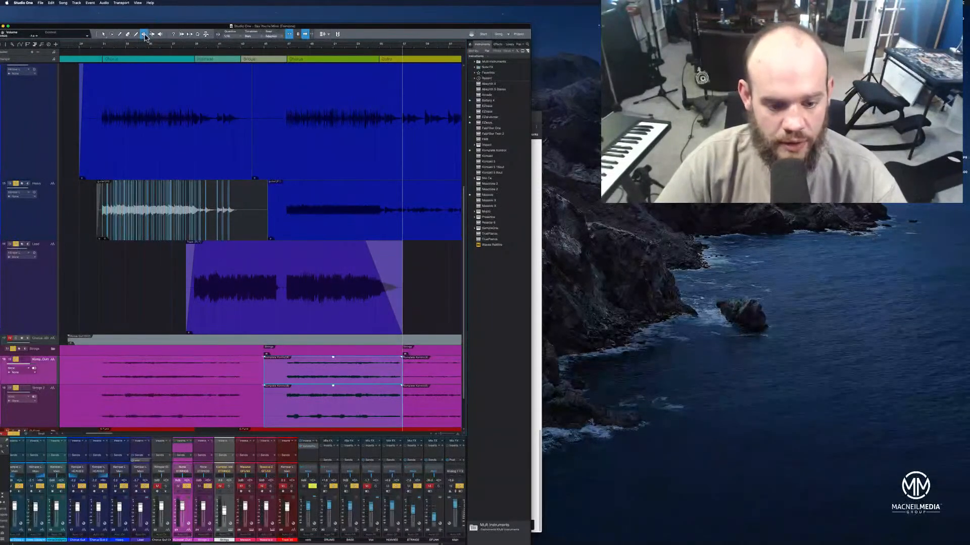
pyautogui.click(311, 374)
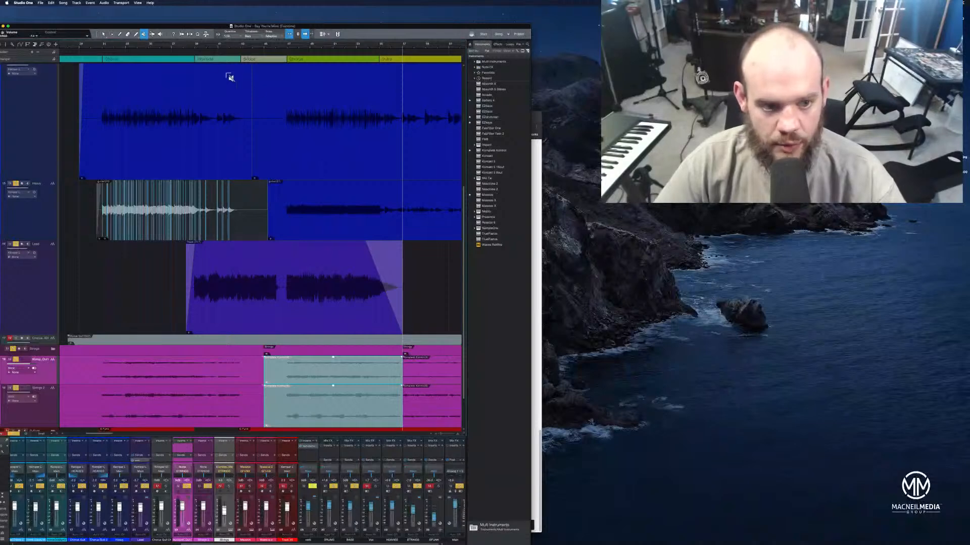
pyautogui.click(105, 35)
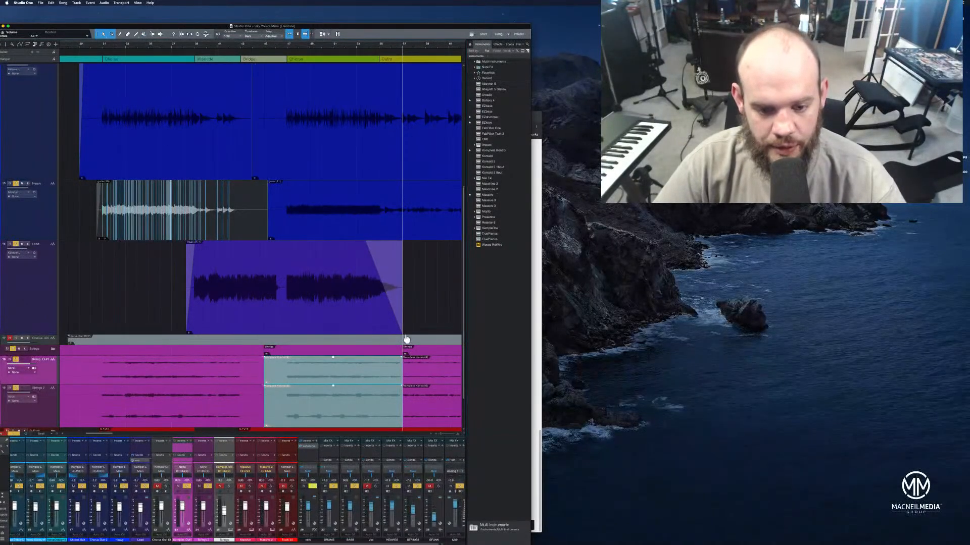
pyautogui.click(371, 47)
pyautogui.press('space')
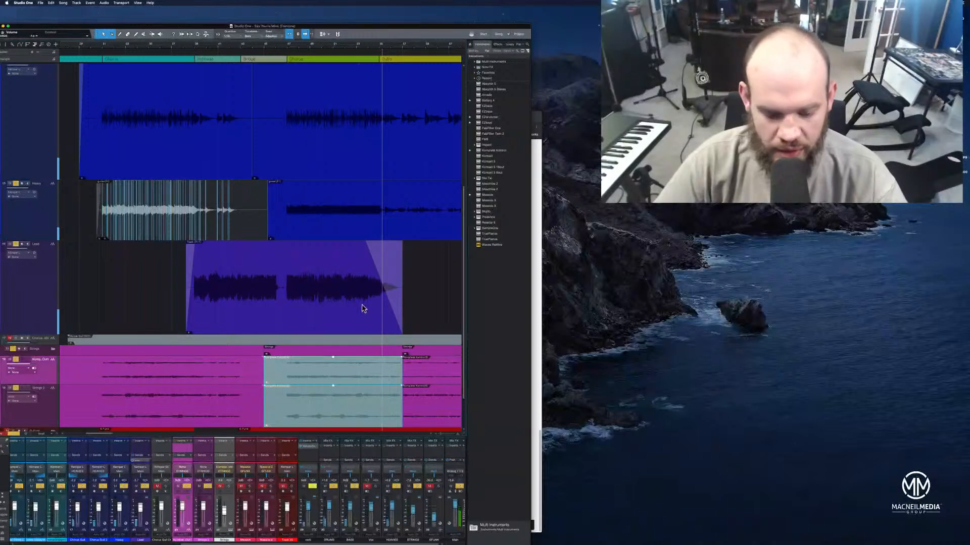
# Undo the muting and the splits inside the outro on both strings tracks
pyautogui.click(401, 410)
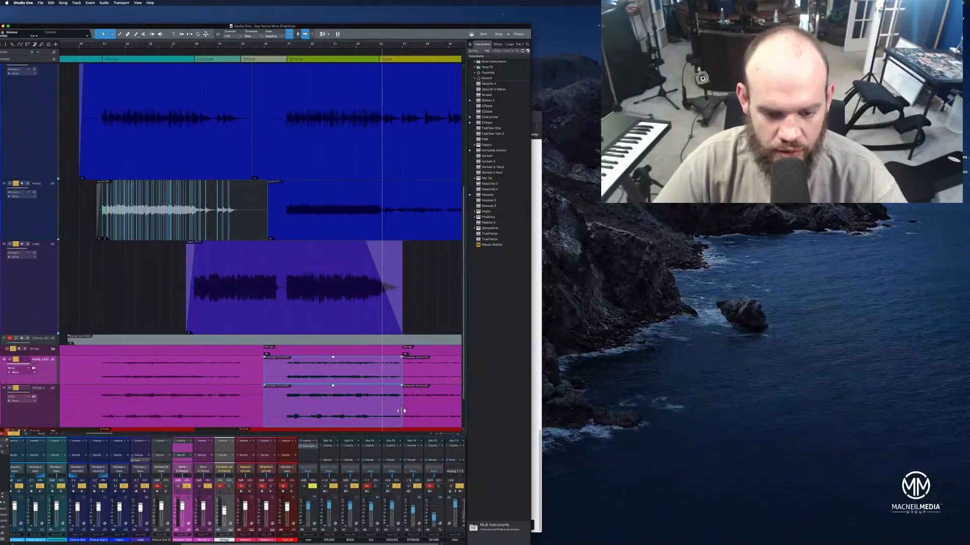
pyautogui.click(402, 410)
pyautogui.press('super+z')
pyautogui.press('super+z')
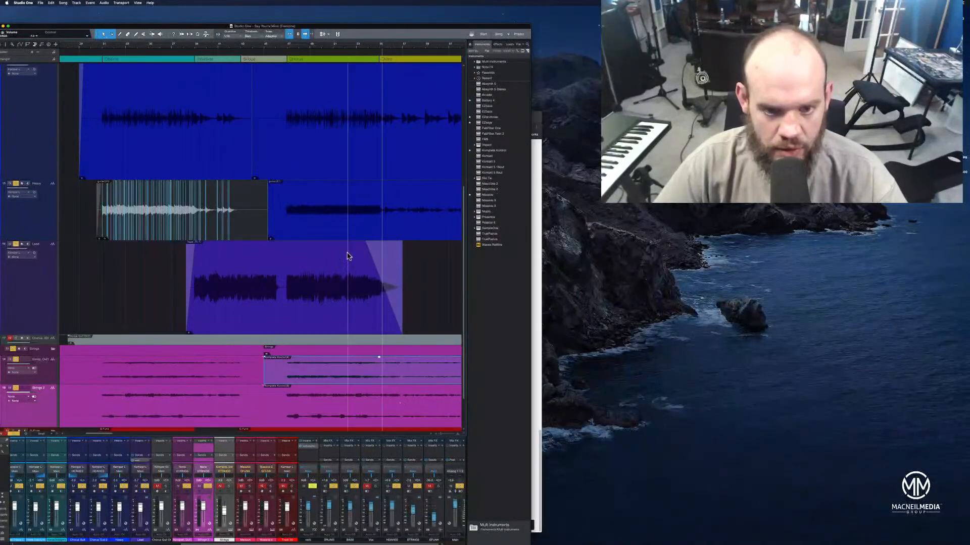
# Play up to the outro, enlarge the upper strings track and split both strings events at the outro's start
pyautogui.click(341, 46)
pyautogui.press('space')
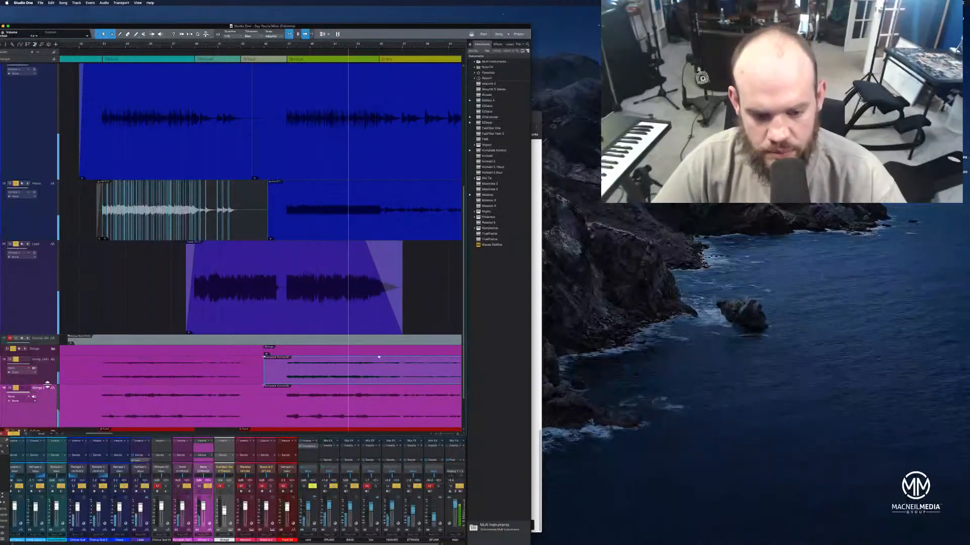
pyautogui.moveTo(49, 388); pyautogui.dragTo(49, 416)
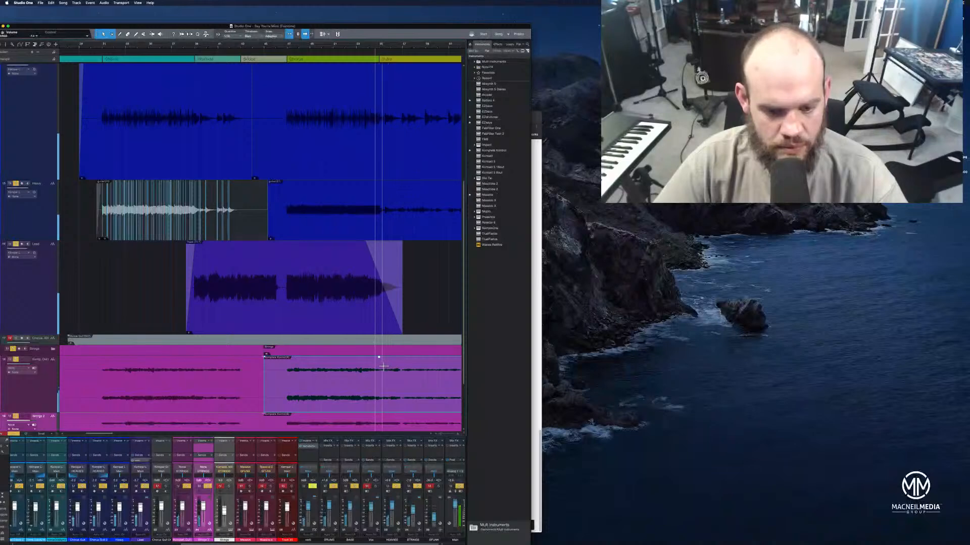
pyautogui.press('space')
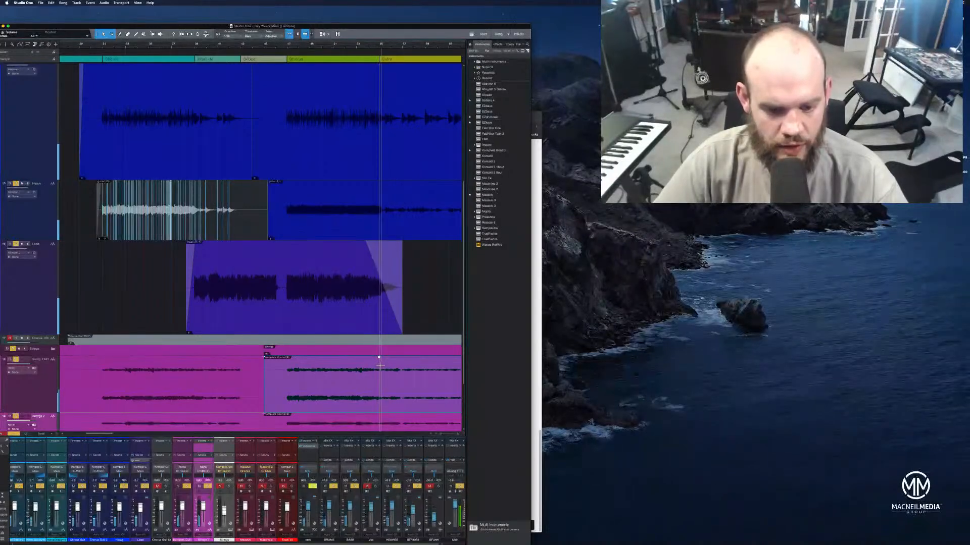
pyautogui.doubleClick(379, 376)
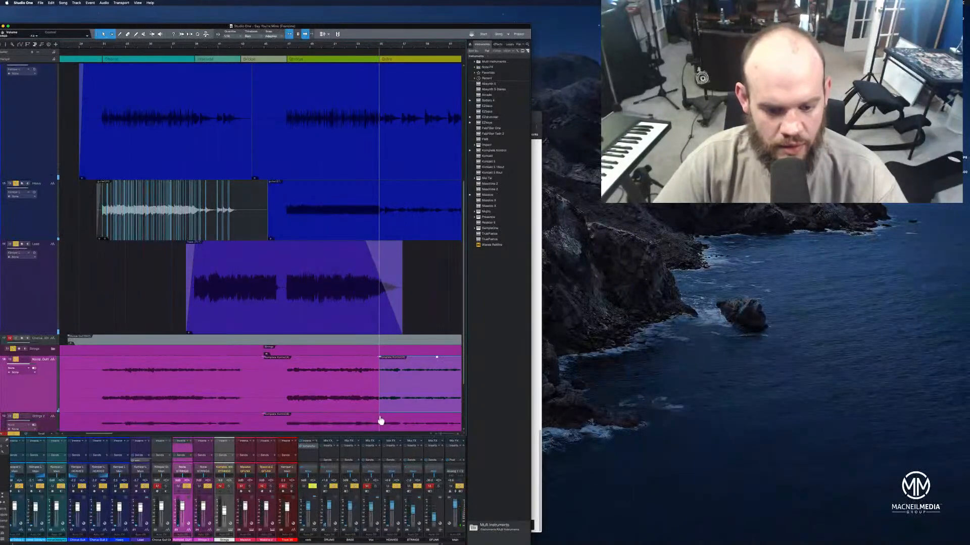
pyautogui.moveTo(380, 423); pyautogui.dragTo(379, 417)
# Mute the strings pieces between the bridge and the start of the outro on both strings tracks
pyautogui.click(352, 407)
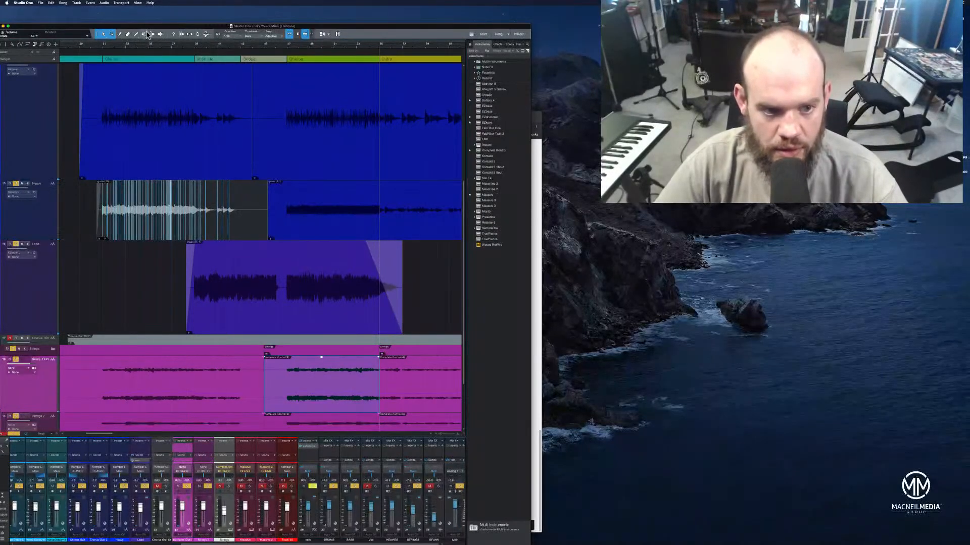
pyautogui.click(144, 34)
pyautogui.click(353, 423)
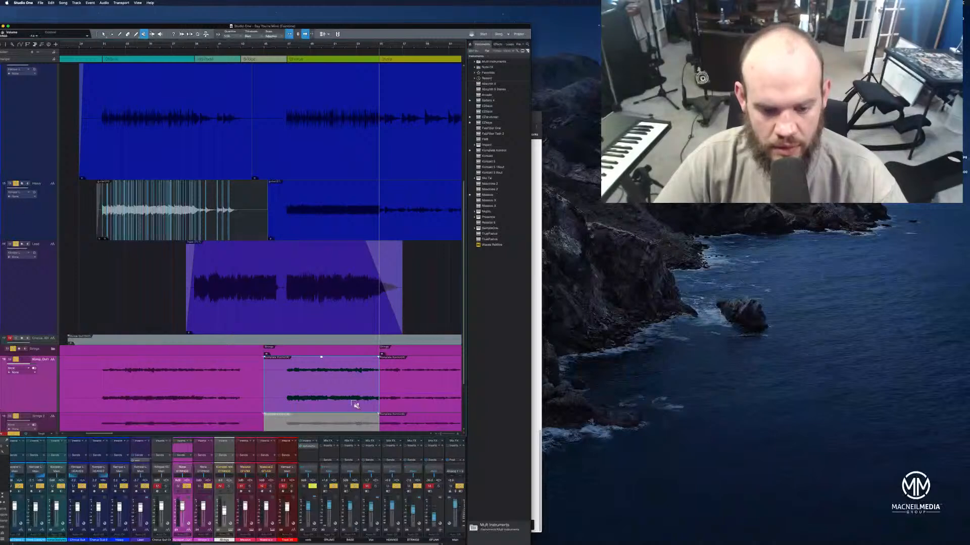
pyautogui.click(354, 400)
pyautogui.click(104, 34)
# Zoom out to the whole song and play from the bridge through the last chorus into the outro
pyautogui.moveTo(138, 47); pyautogui.dragTo(190, 43)
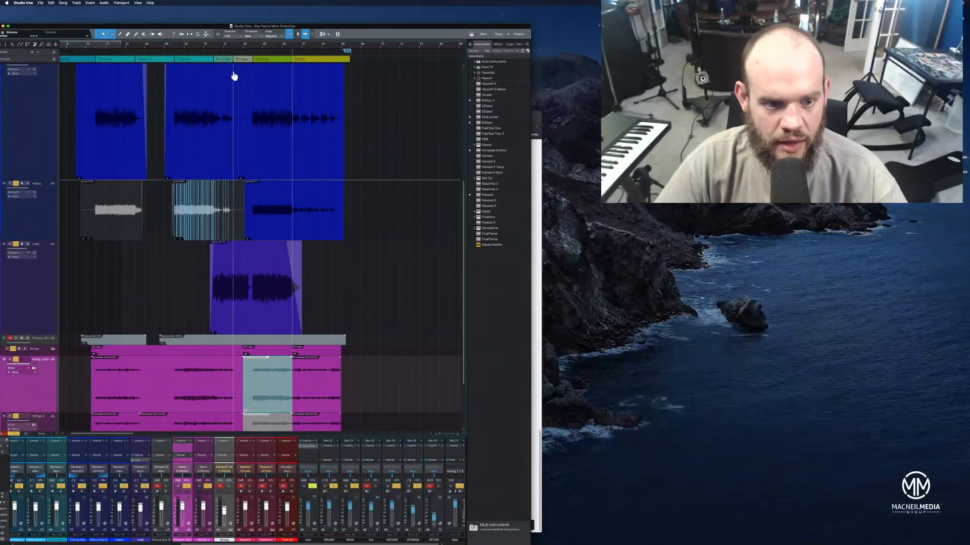
pyautogui.click(238, 49)
pyautogui.moveTo(245, 48); pyautogui.dragTo(267, 43)
pyautogui.click(263, 45)
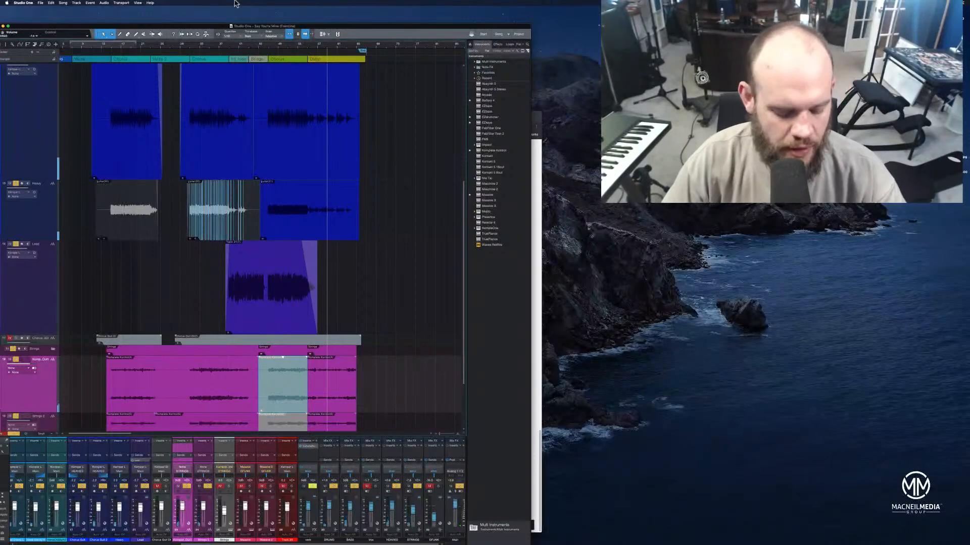
# Save the song and move its window so the transport bar is visible
pyautogui.press('super+s')
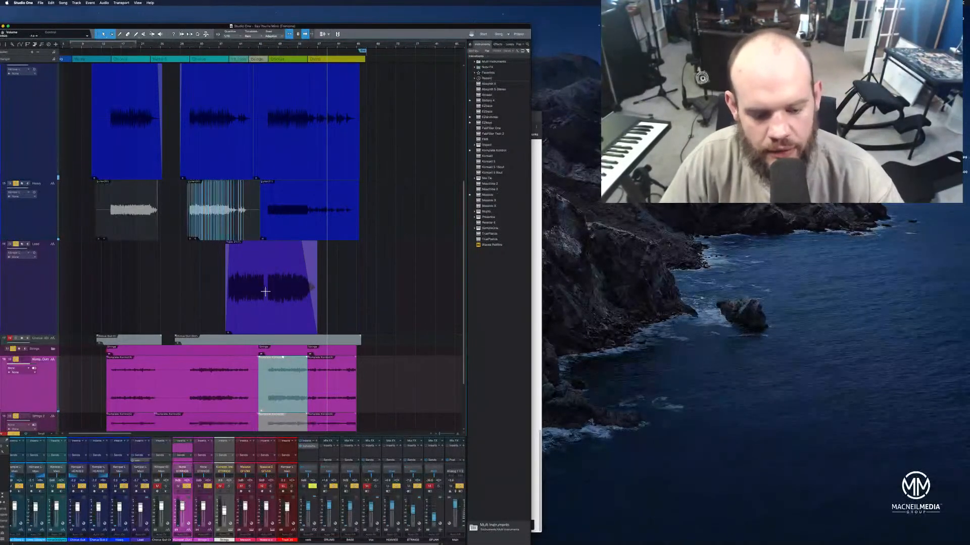
pyautogui.moveTo(310, 34); pyautogui.dragTo(332, 20)
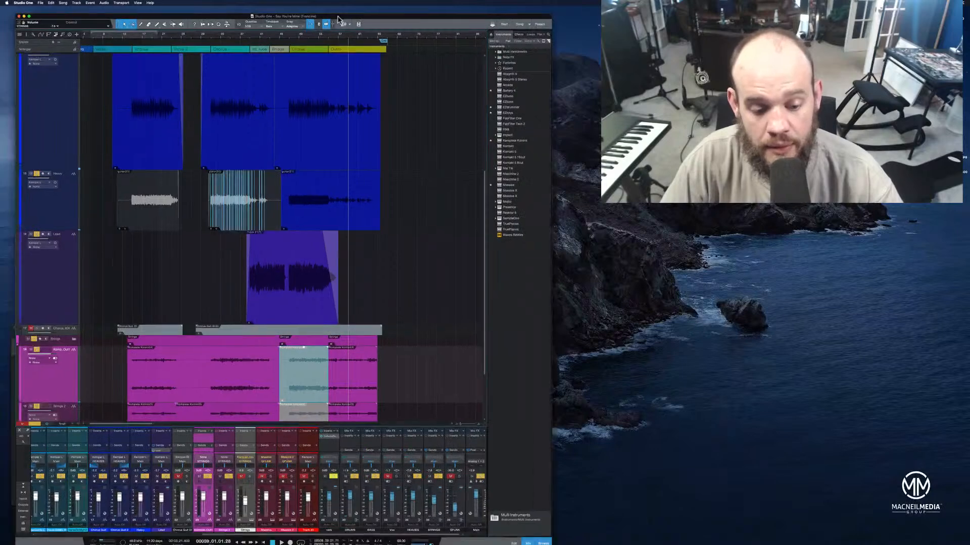
# Select the Lead channel in the mixer and play the lead guitar's entrance from bar 38
pyautogui.click(170, 438)
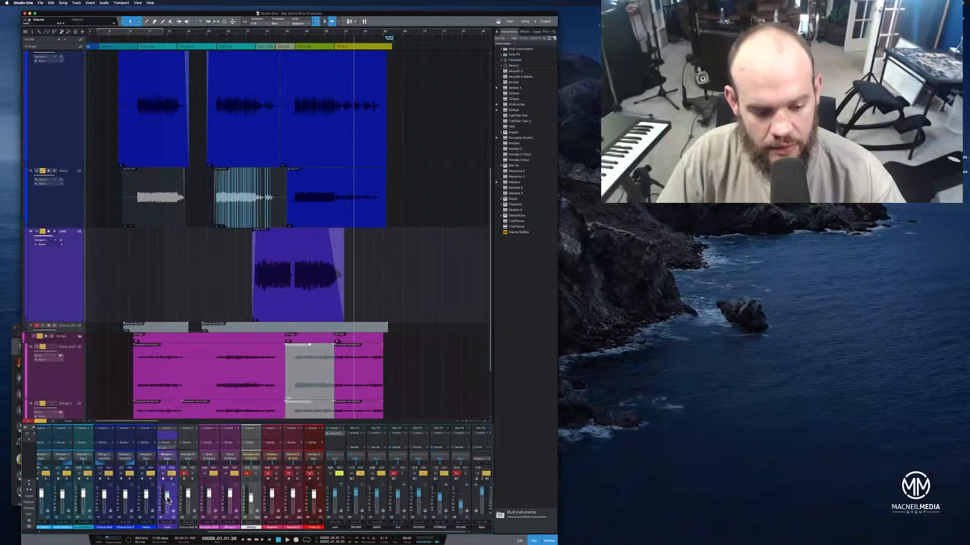
pyautogui.click(259, 38)
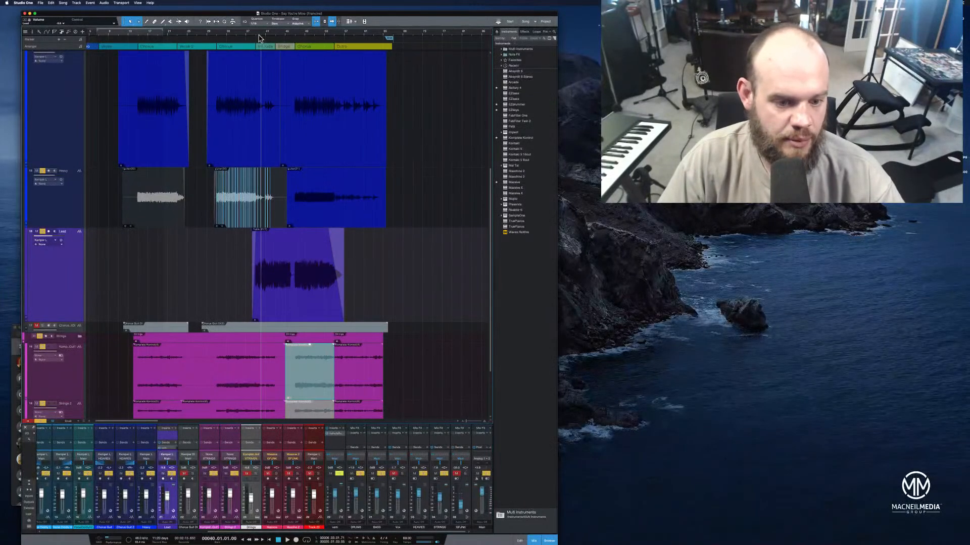
pyautogui.click(251, 38)
pyautogui.press('space')
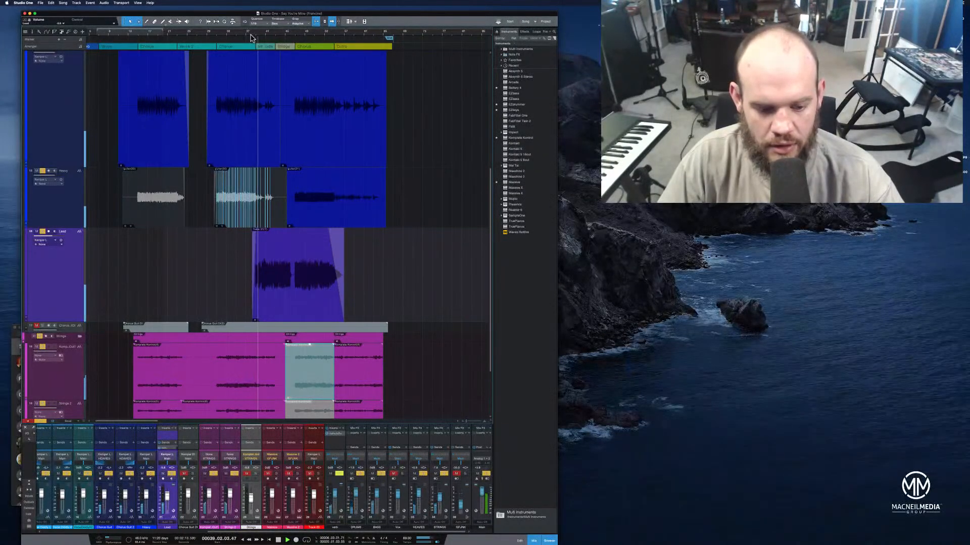
pyautogui.press('space')
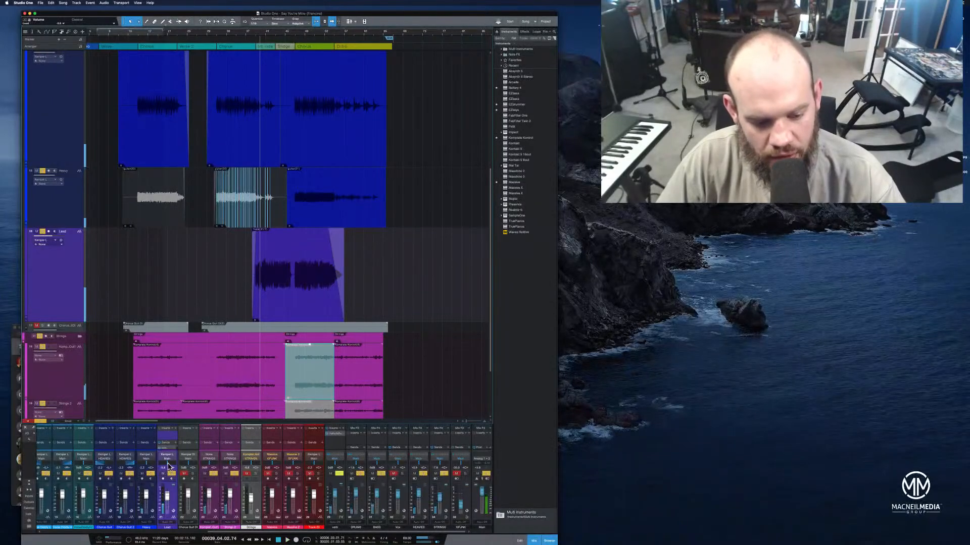
# Adjust the pan of the Lead channel and replay the lead entrance from bar 38
pyautogui.click(168, 464)
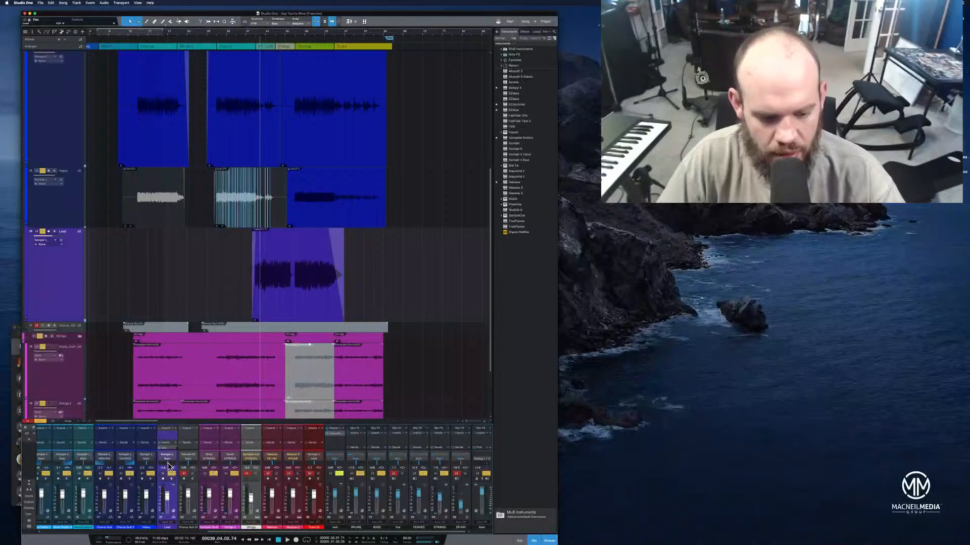
pyautogui.click(253, 35)
pyautogui.click(250, 35)
pyautogui.press('space')
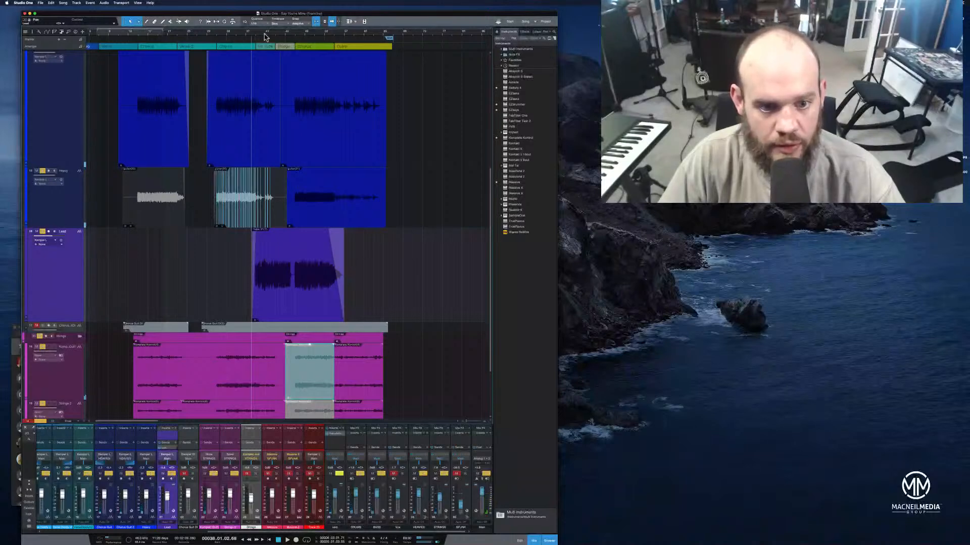
# Play from the lead guitar's entrance into the outro and shorten the end of the Lead event, keeping its fade-out
pyautogui.click(296, 35)
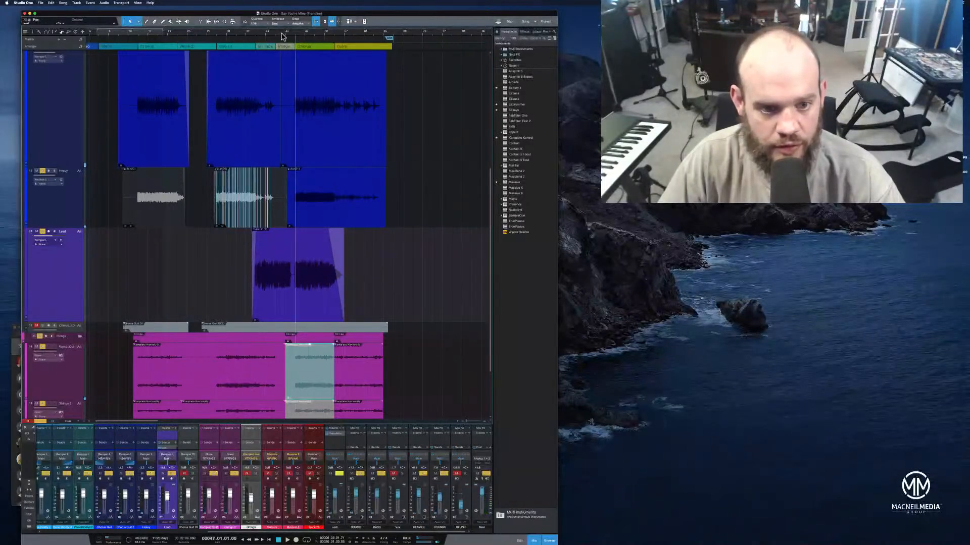
pyautogui.click(255, 34)
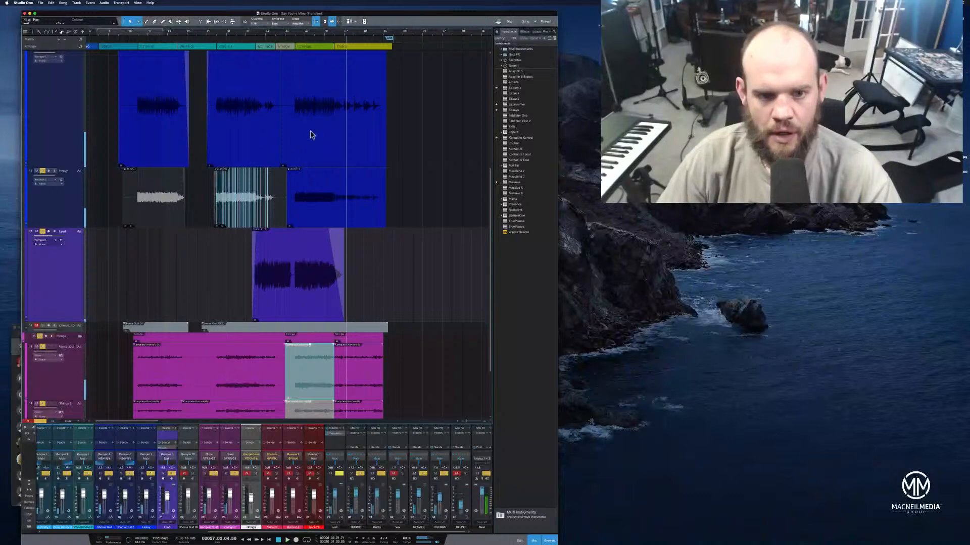
pyautogui.moveTo(331, 32); pyautogui.dragTo(338, 57)
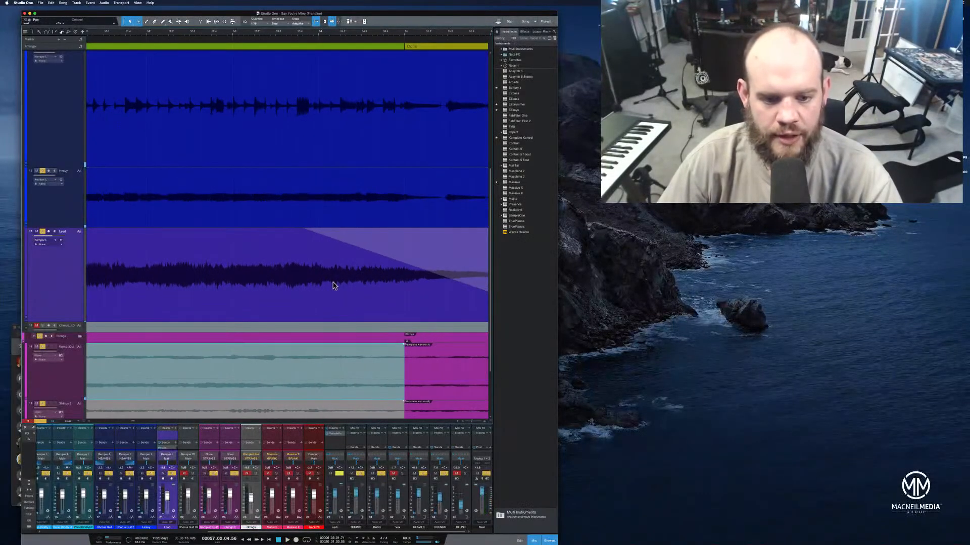
pyautogui.click(352, 310)
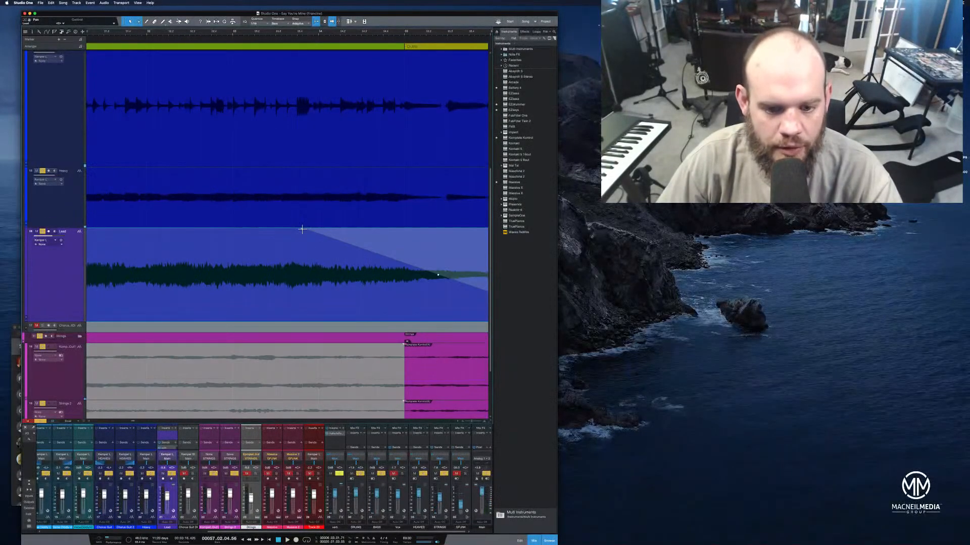
pyautogui.moveTo(380, 33); pyautogui.dragTo(368, 27)
pyautogui.moveTo(465, 271); pyautogui.dragTo(458, 270)
# Play the lead guitar's ending, trim the end of the Lead event slightly further, recheck it, and save the song
pyautogui.click(350, 33)
pyautogui.press('space')
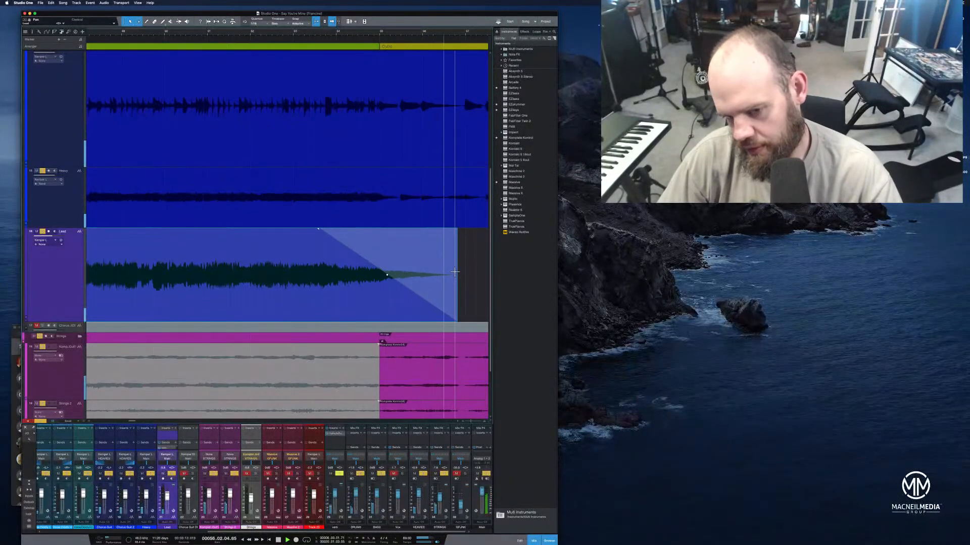
pyautogui.moveTo(457, 275); pyautogui.dragTo(446, 276)
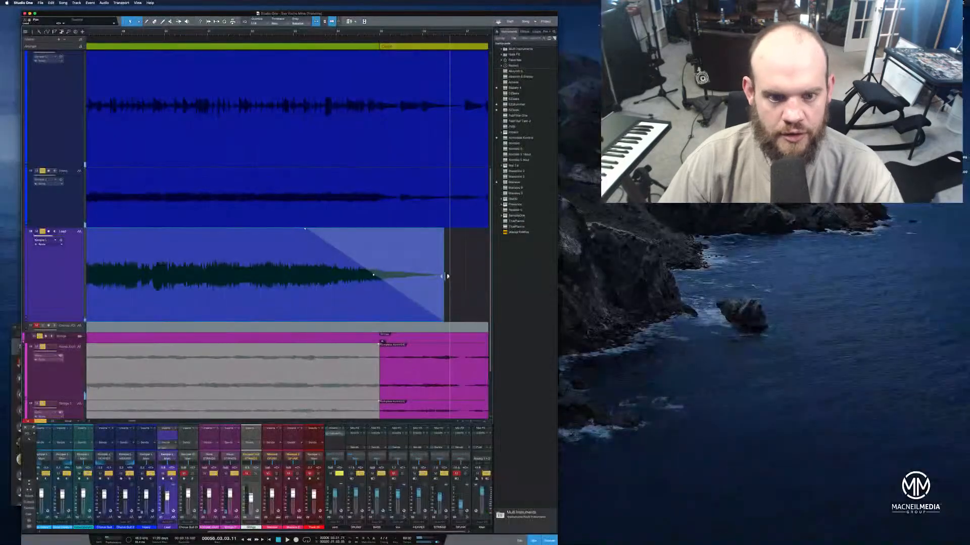
pyautogui.click(321, 37)
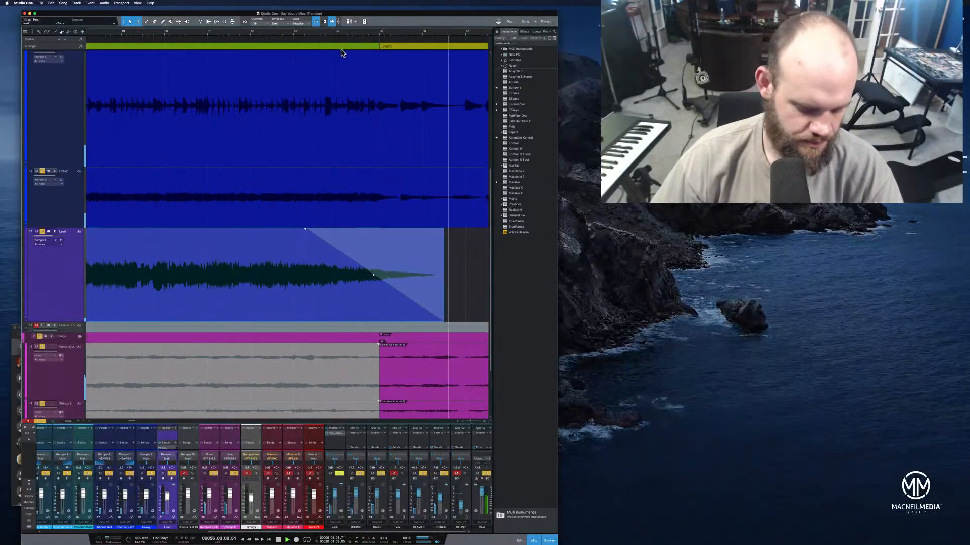
pyautogui.press('super+s')
# Solo the Massive synth track along with the other tracks, play into the second chorus, and increase the synth track's height
pyautogui.moveTo(308, 33); pyautogui.dragTo(388, 17)
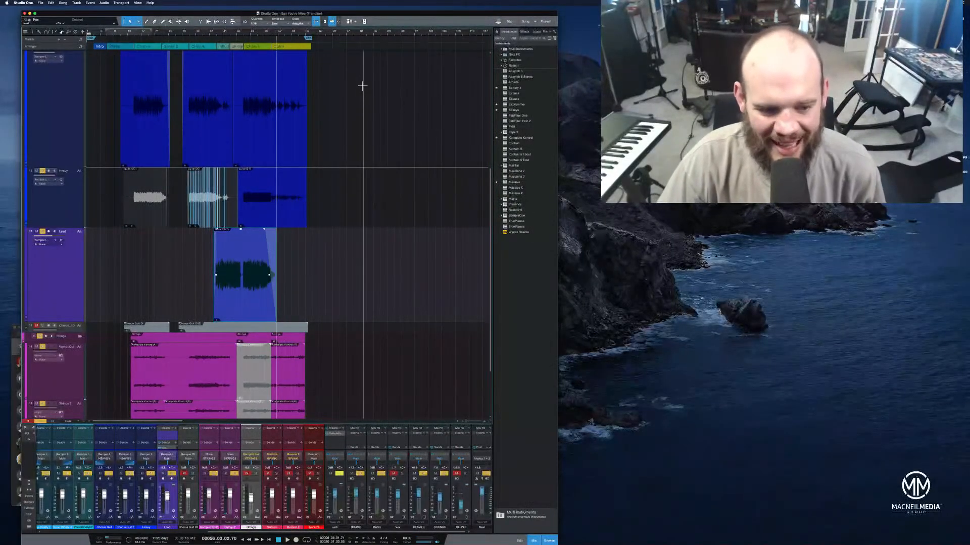
pyautogui.scroll(3, 376, 156)
pyautogui.scroll(-5, 379, 158)
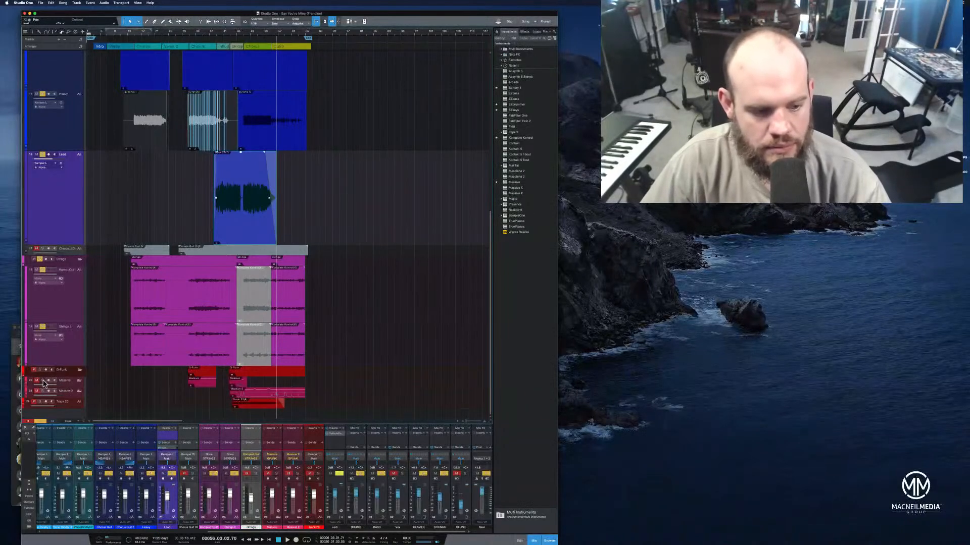
pyautogui.click(193, 34)
pyautogui.press('space')
pyautogui.moveTo(193, 35); pyautogui.dragTo(219, 50)
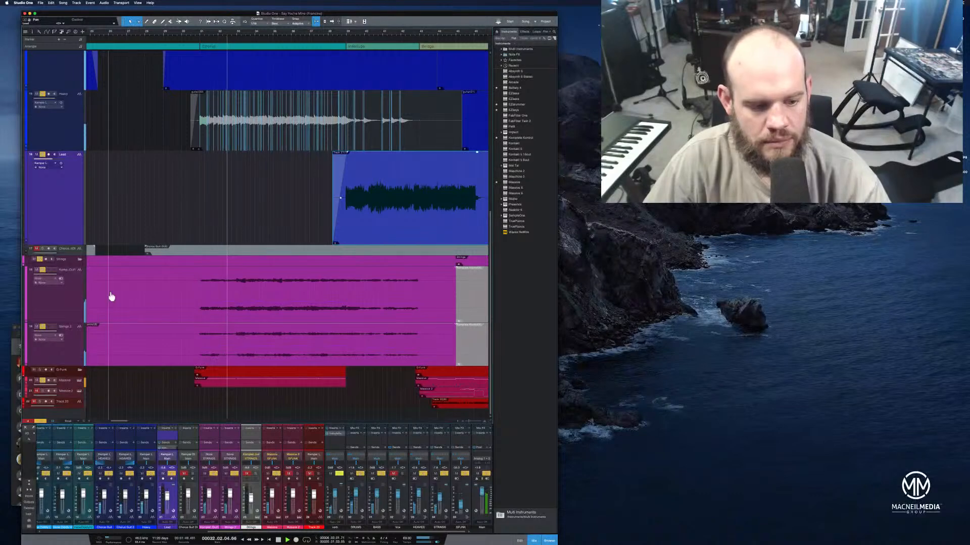
pyautogui.moveTo(71, 387); pyautogui.dragTo(67, 451)
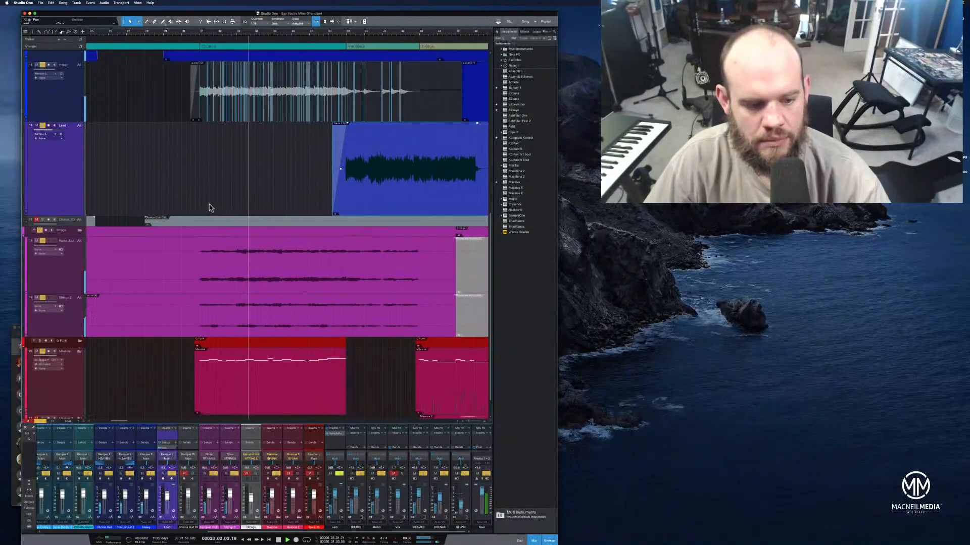
# Try a higher fader level on the Massive channel while replaying the chorus from bar 31, and return it to its previous level
pyautogui.click(199, 35)
pyautogui.press('space')
pyautogui.press('space')
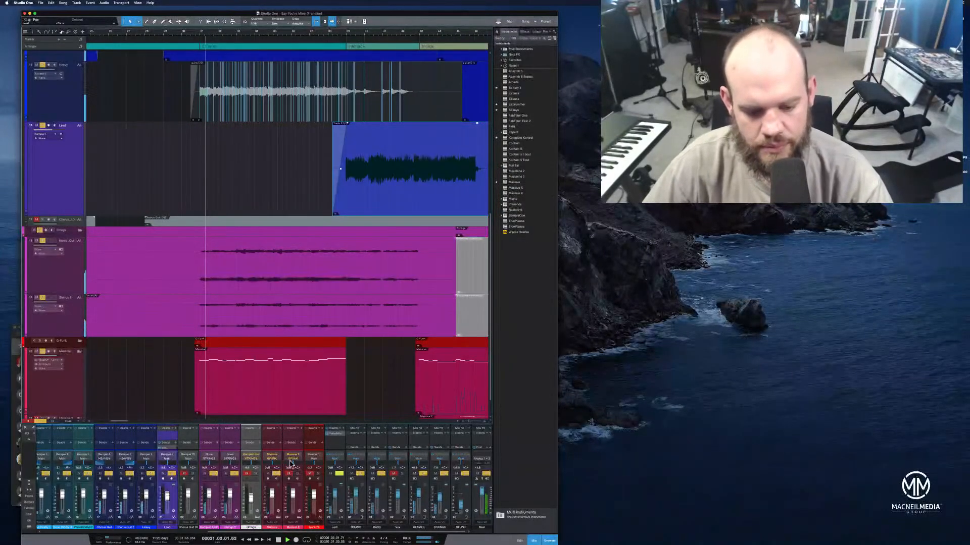
pyautogui.moveTo(273, 489); pyautogui.dragTo(276, 480)
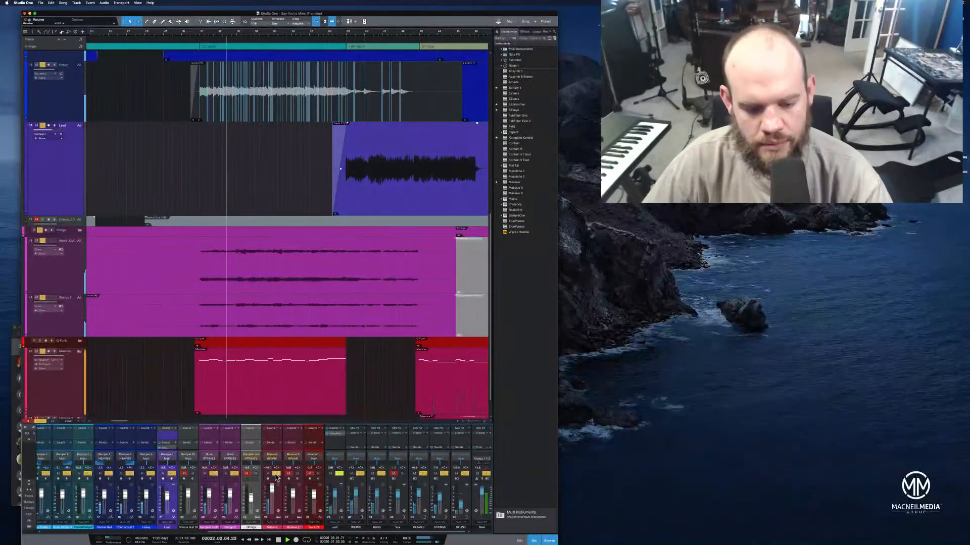
pyautogui.keyDown('super'); pyautogui.click(273, 489); pyautogui.keyUp('super')
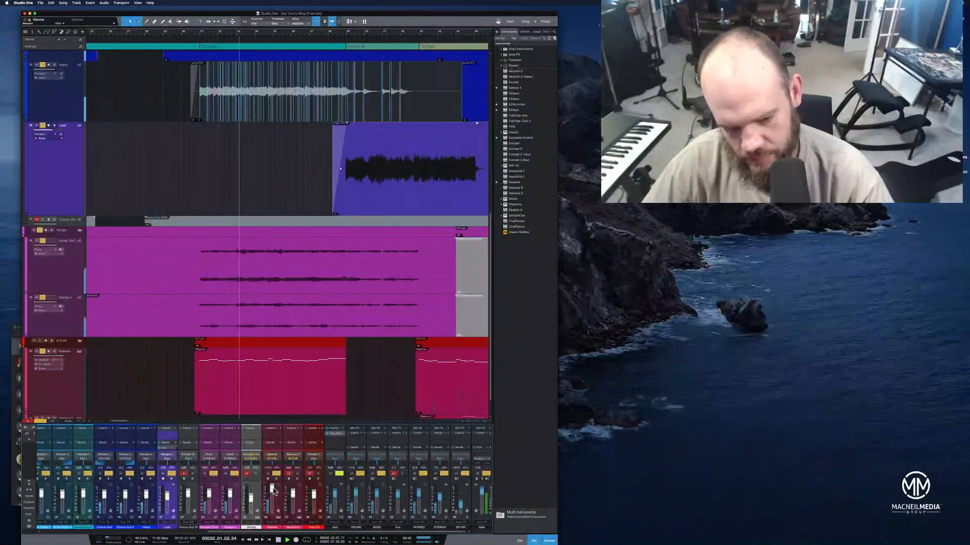
# Check the Massive instrument's settings, solo only the Massive track, and play it from the chorus at bar 31
pyautogui.click(79, 352)
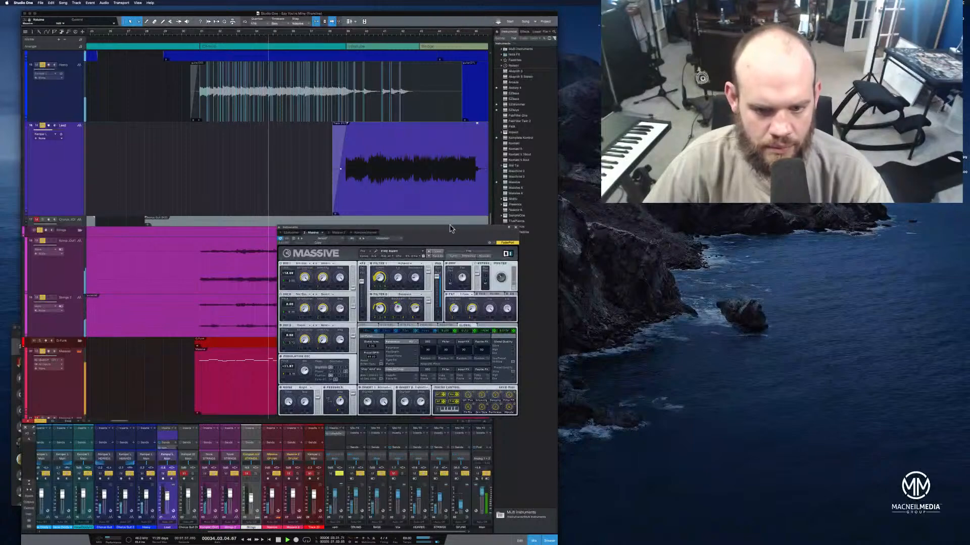
pyautogui.click(517, 229)
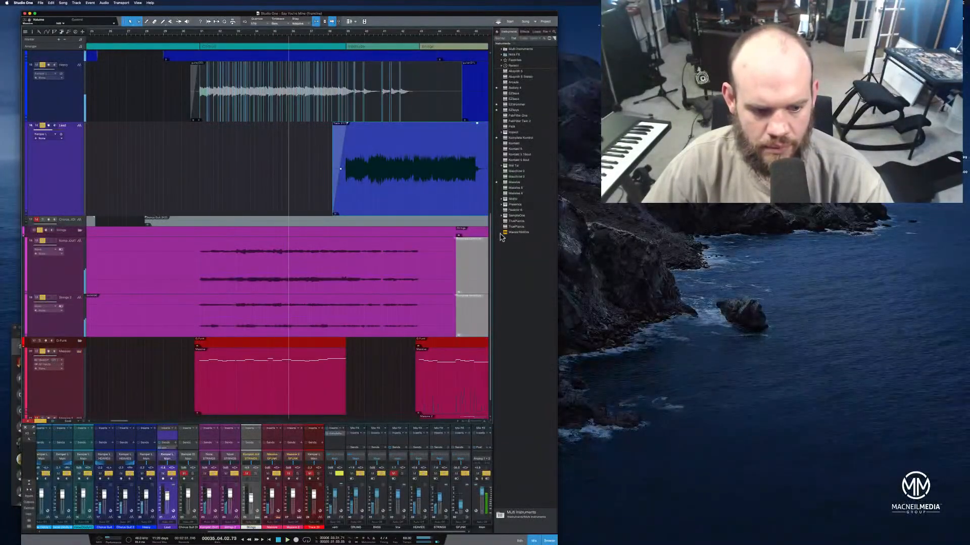
pyautogui.click(43, 421)
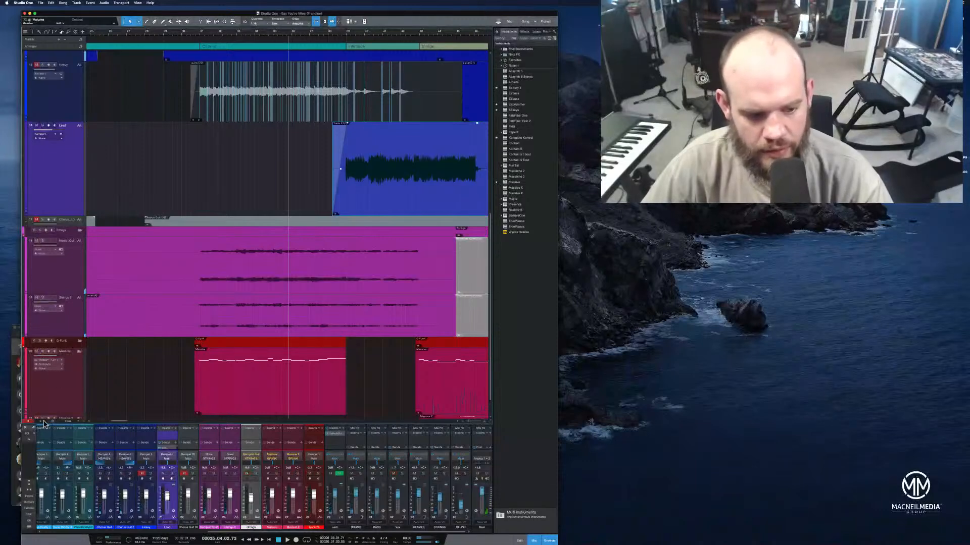
pyautogui.click(201, 34)
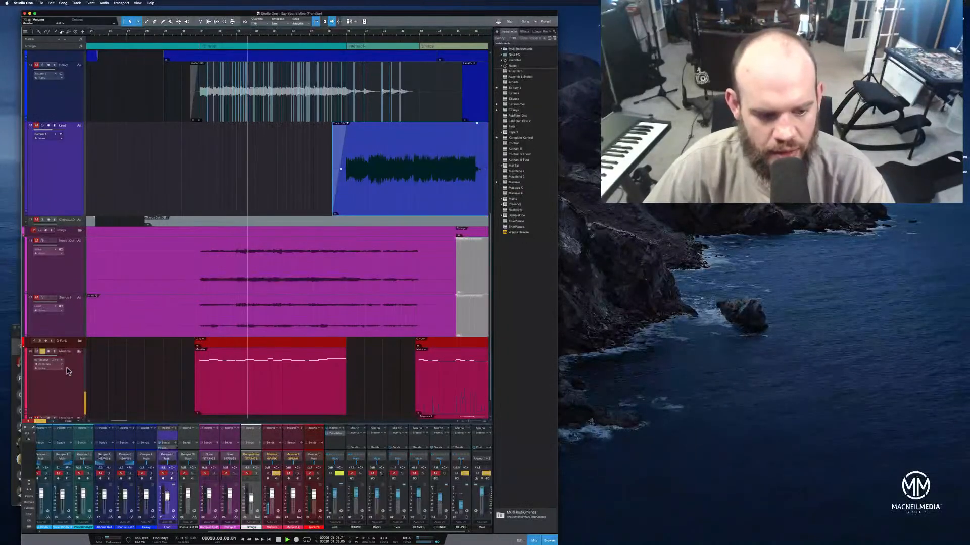
# Adjust the master volume inside Massive and replay the soloed synth from bar 30 with its instrument window open
pyautogui.click(79, 351)
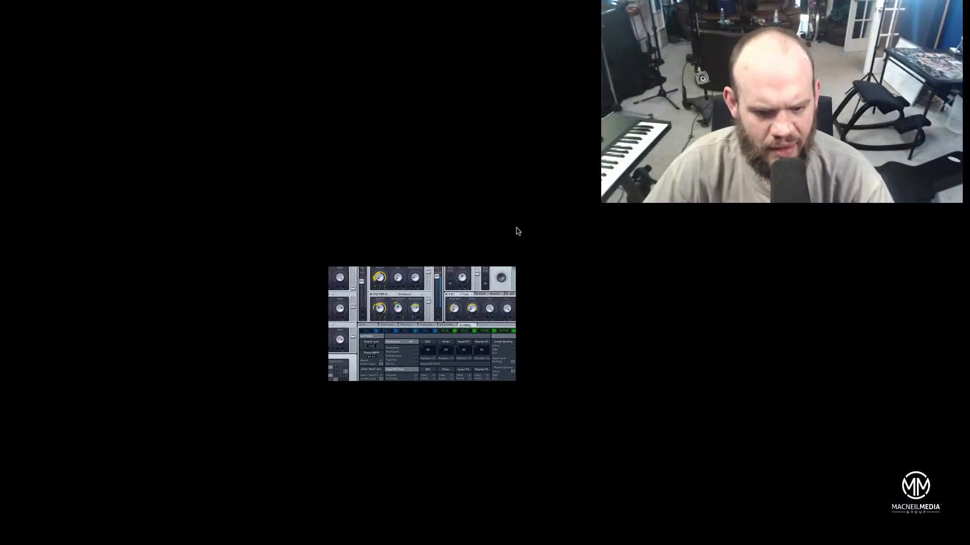
pyautogui.click(515, 229)
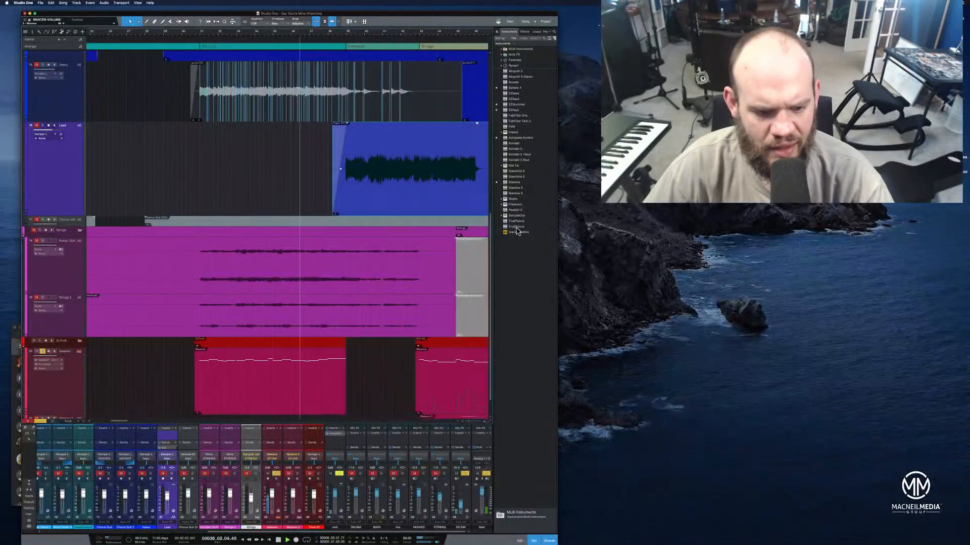
pyautogui.scroll(-2, 384, 358)
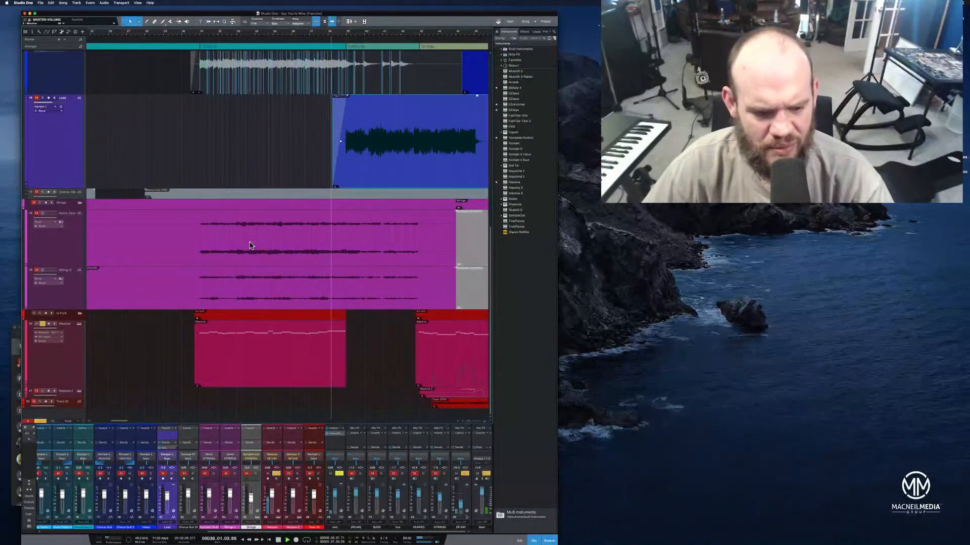
pyautogui.click(191, 33)
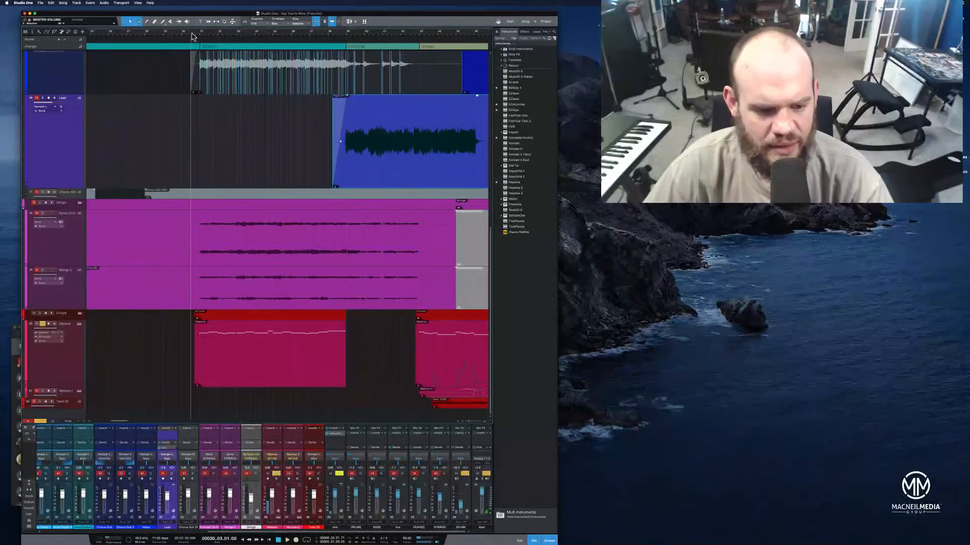
pyautogui.click(79, 324)
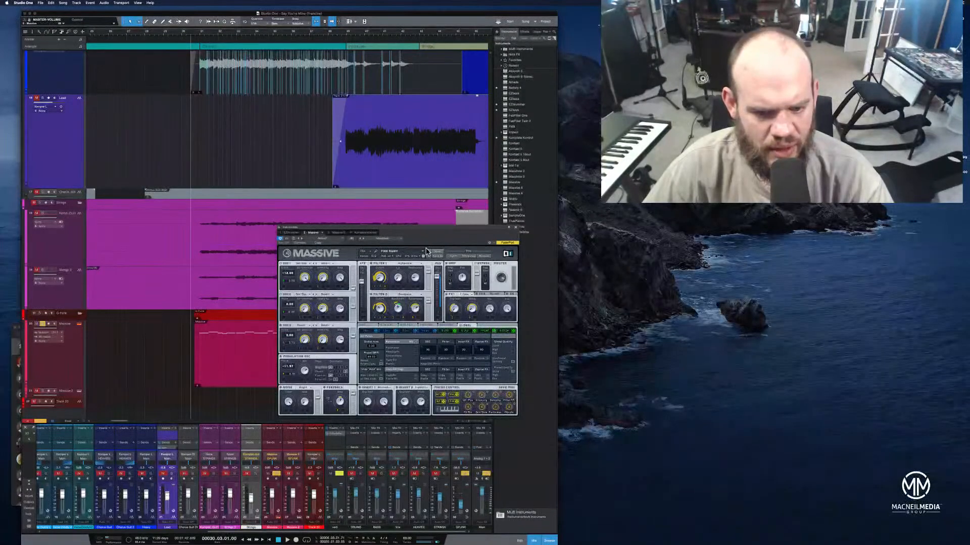
pyautogui.press('space')
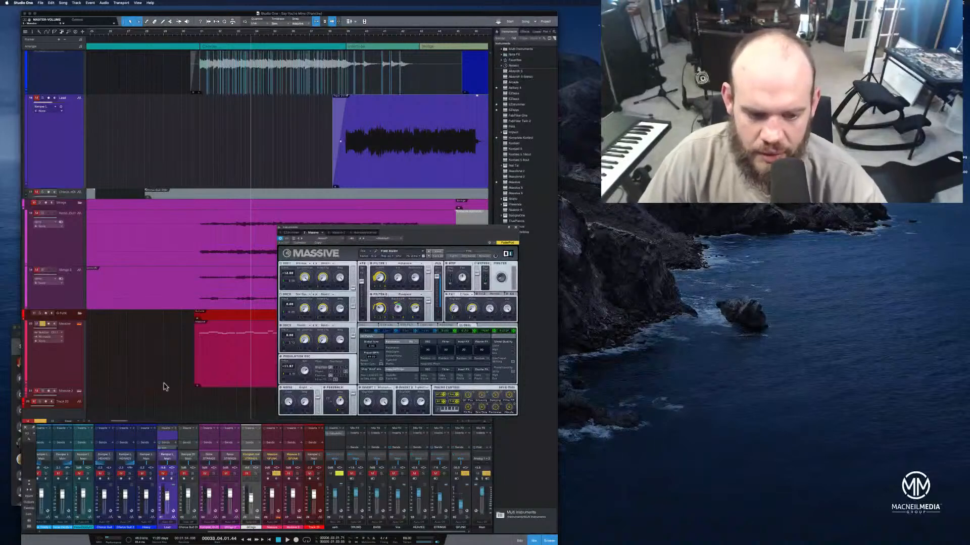
# Raise the level of the synth's bus channel and adjust Massive's master volume while replaying from bar 30
pyautogui.click(78, 358)
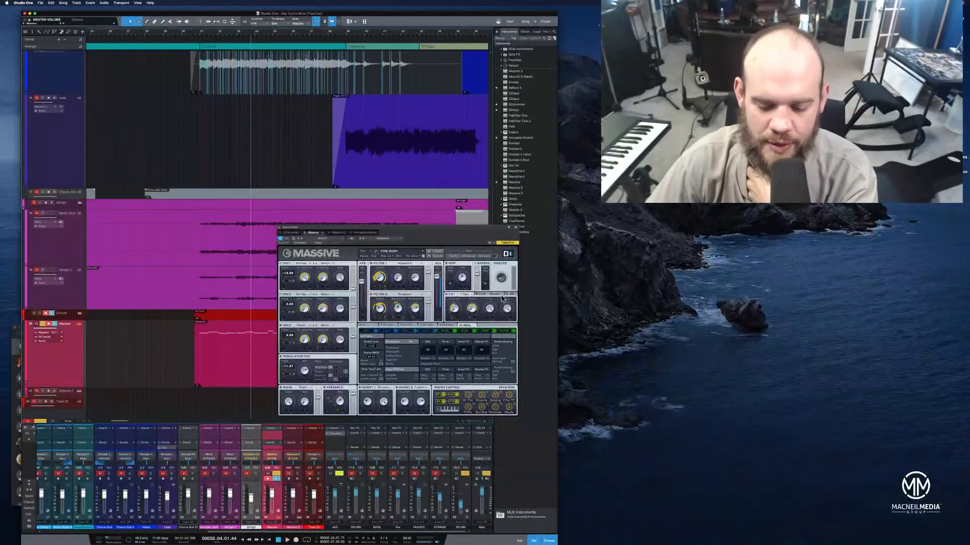
pyautogui.click(461, 444)
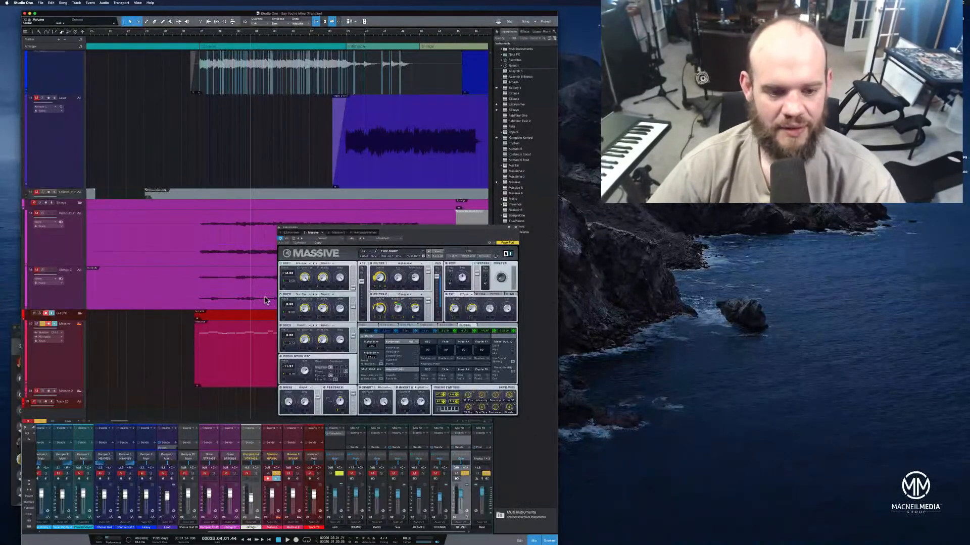
pyautogui.click(192, 35)
pyautogui.press('space')
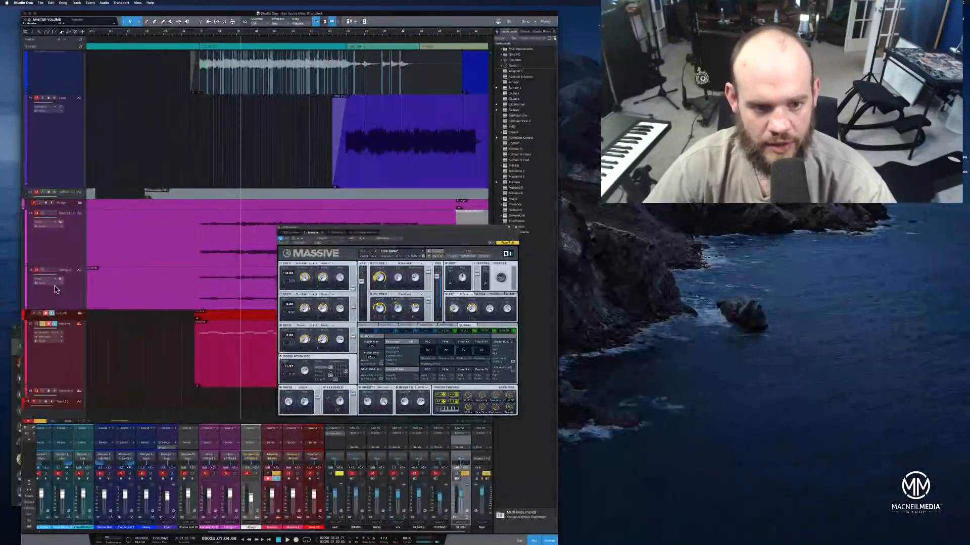
# Solo the drum, bass, clean guitar, chorus guitar and Strings tracks again alongside the Massive synth
pyautogui.scroll(10, 57, 291)
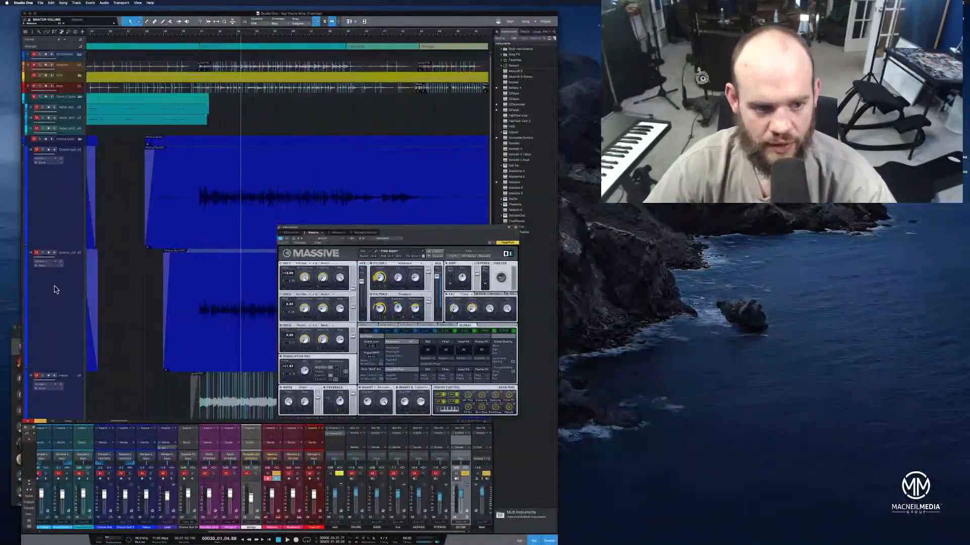
pyautogui.click(40, 65)
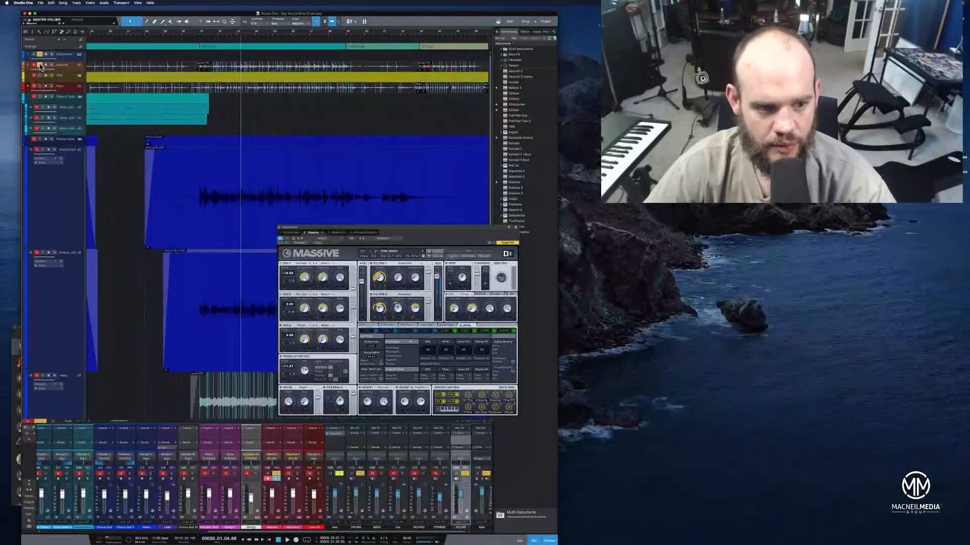
pyautogui.click(41, 97)
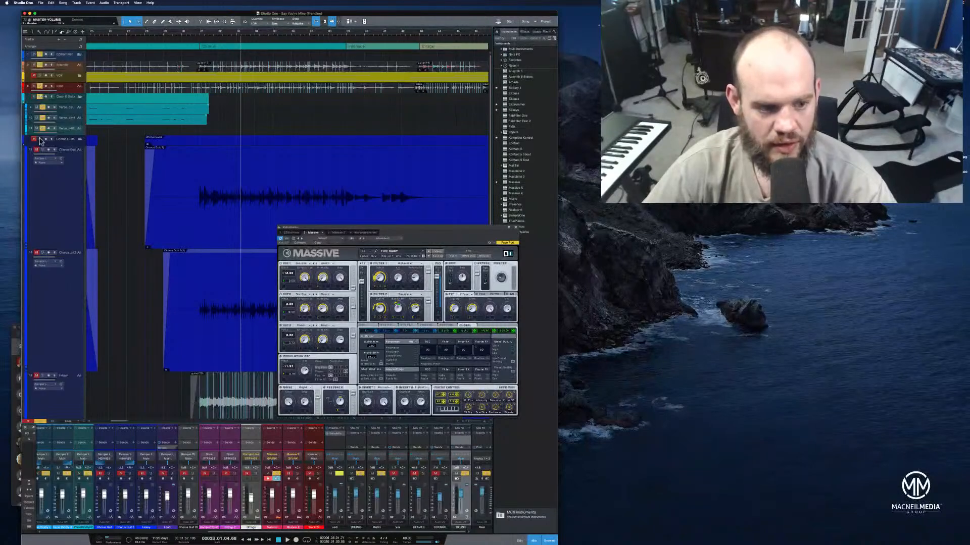
pyautogui.click(40, 139)
pyautogui.scroll(-10, 60, 233)
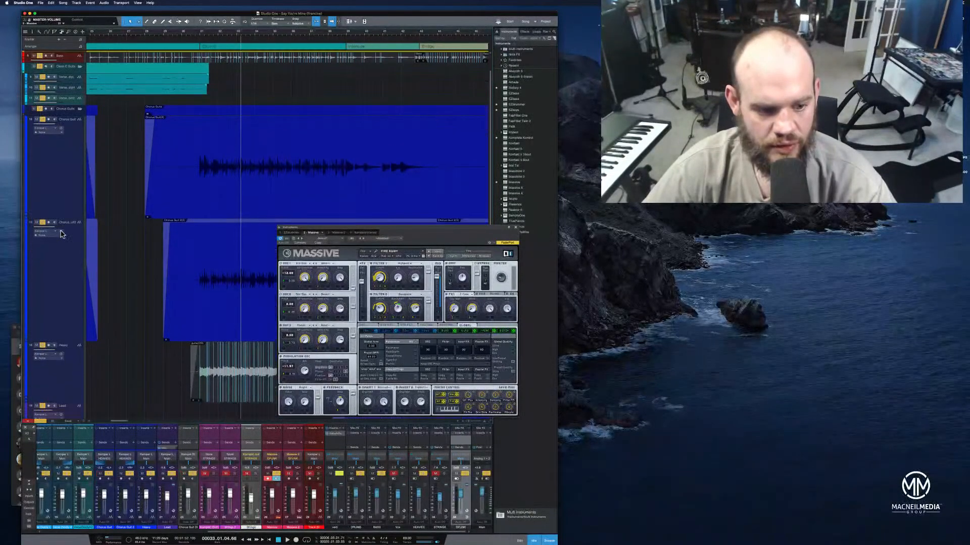
pyautogui.scroll(-1, 60, 234)
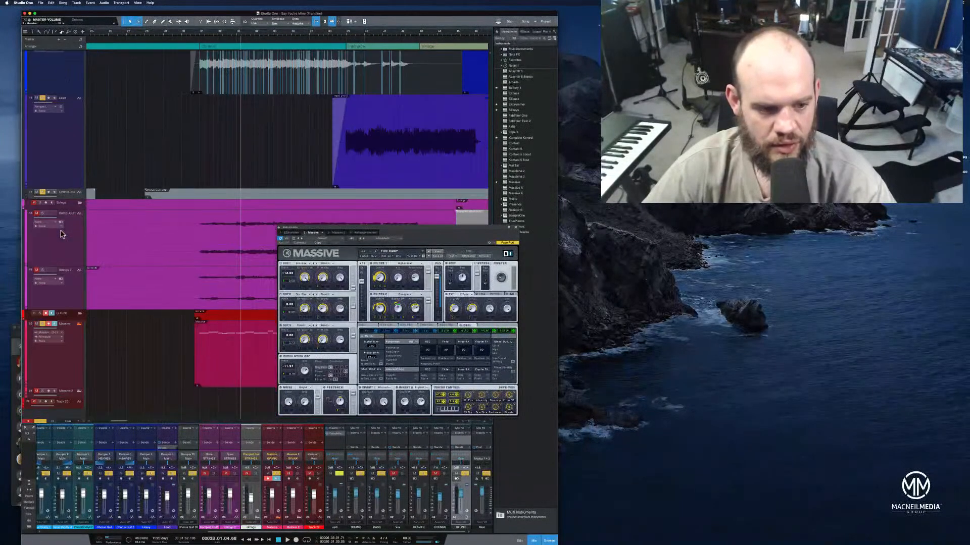
pyautogui.click(40, 203)
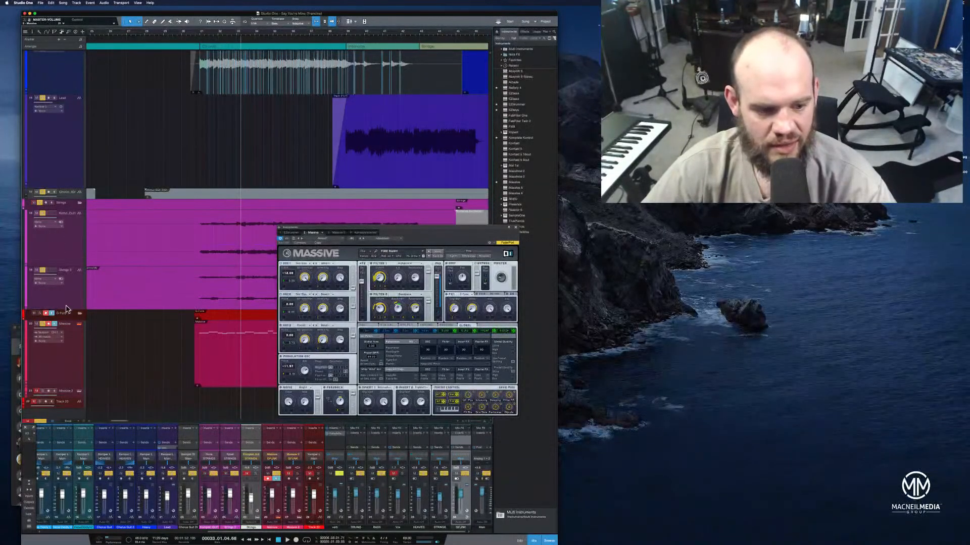
# Play the second chorus with the full arrangement and adjust the wavetable position of oscillator 2 in Massive
pyautogui.click(187, 38)
pyautogui.press('space')
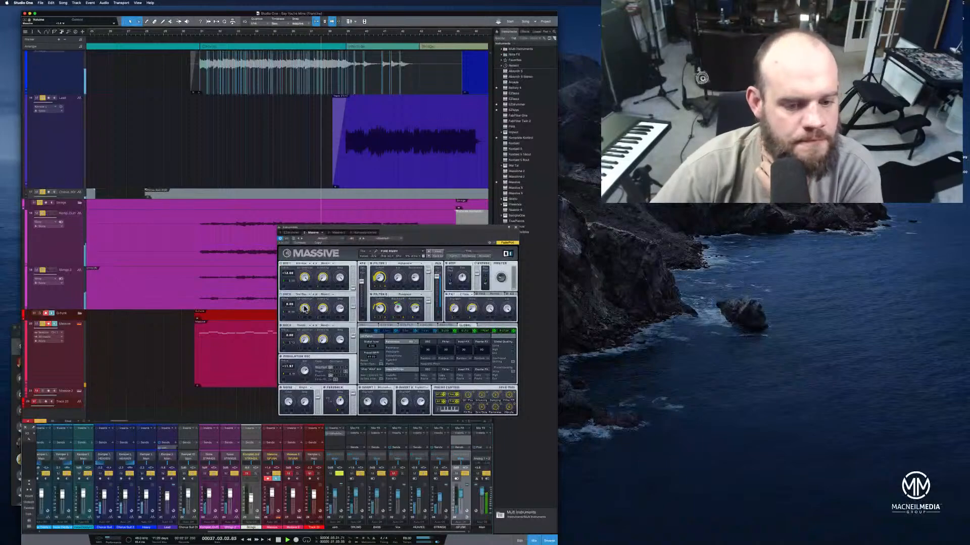
pyautogui.moveTo(304, 309); pyautogui.dragTo(304, 303)
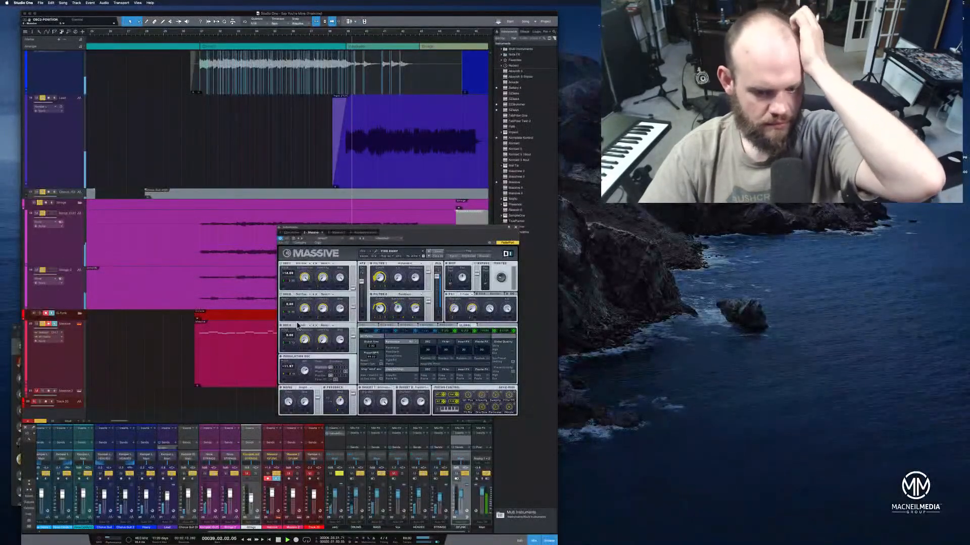
# Move the Massive window clear of the arrangement and open the Massive part at the bridge for note editing
pyautogui.moveTo(336, 231); pyautogui.dragTo(651, 242)
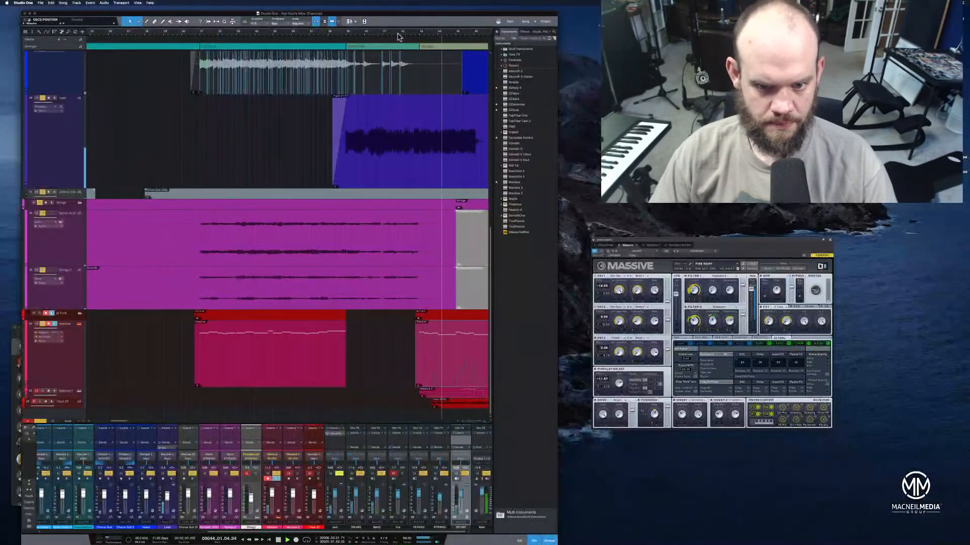
pyautogui.moveTo(398, 35); pyautogui.dragTo(324, 34)
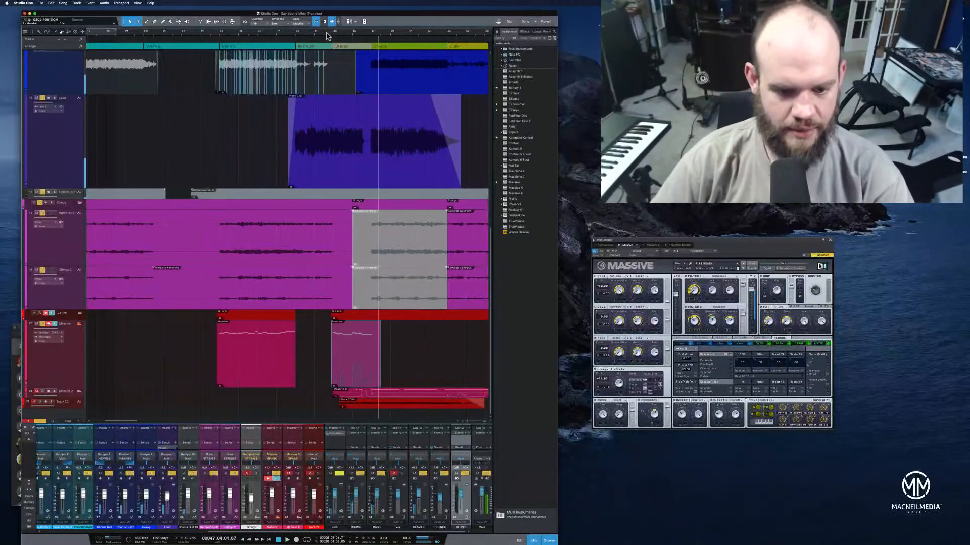
pyautogui.doubleClick(371, 383)
# Raise the pitch of the last note in the bridge's Massive part, replaying the phrase after each change
pyautogui.moveTo(304, 399); pyautogui.dragTo(305, 386)
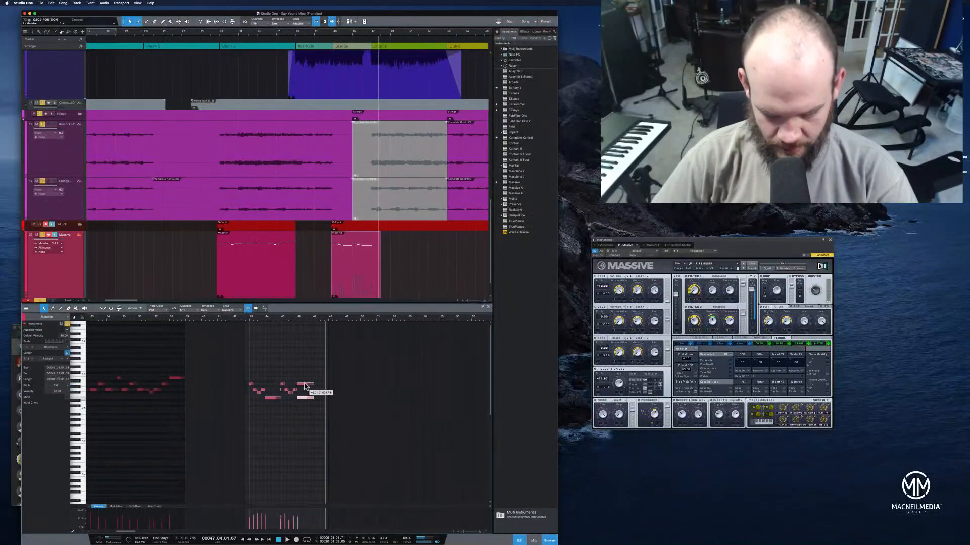
pyautogui.click(282, 319)
pyautogui.press('space')
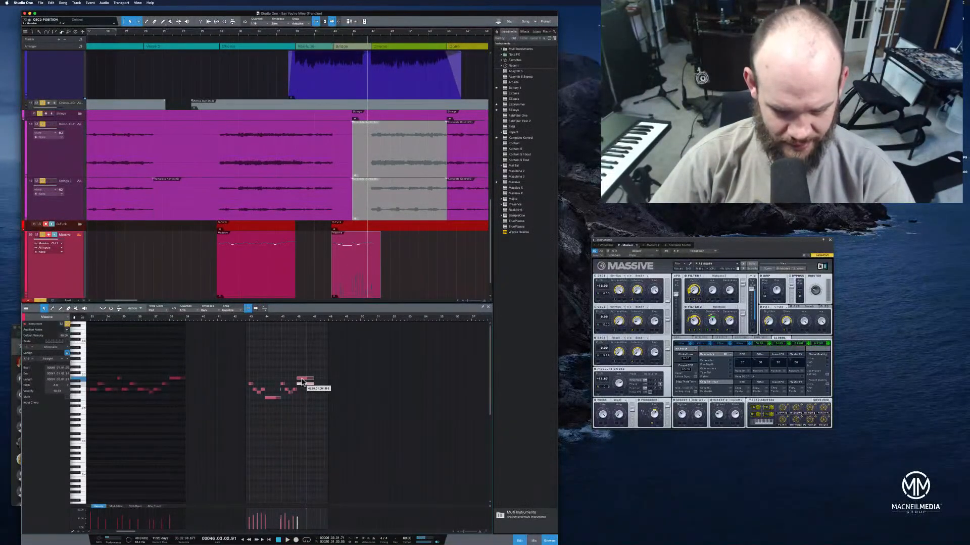
pyautogui.moveTo(302, 379); pyautogui.dragTo(302, 378)
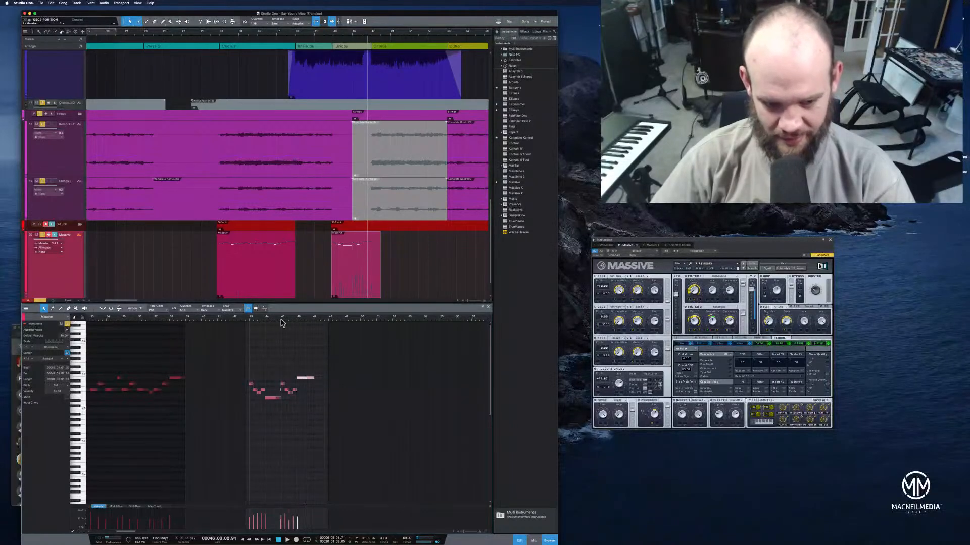
pyautogui.click(282, 319)
pyautogui.press('space')
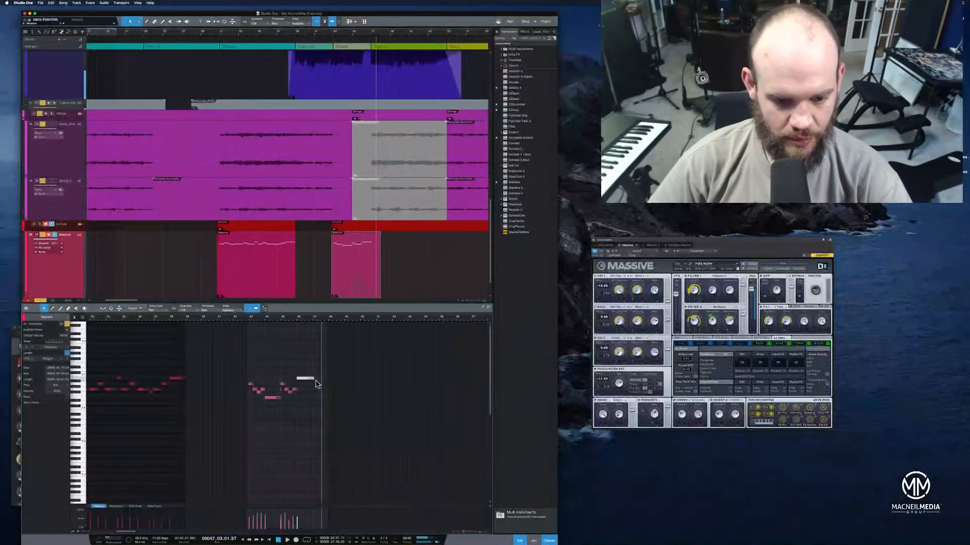
# Shorten the end of the last note in the bridge's Massive part slightly and replay the ending
pyautogui.moveTo(316, 380); pyautogui.dragTo(314, 381)
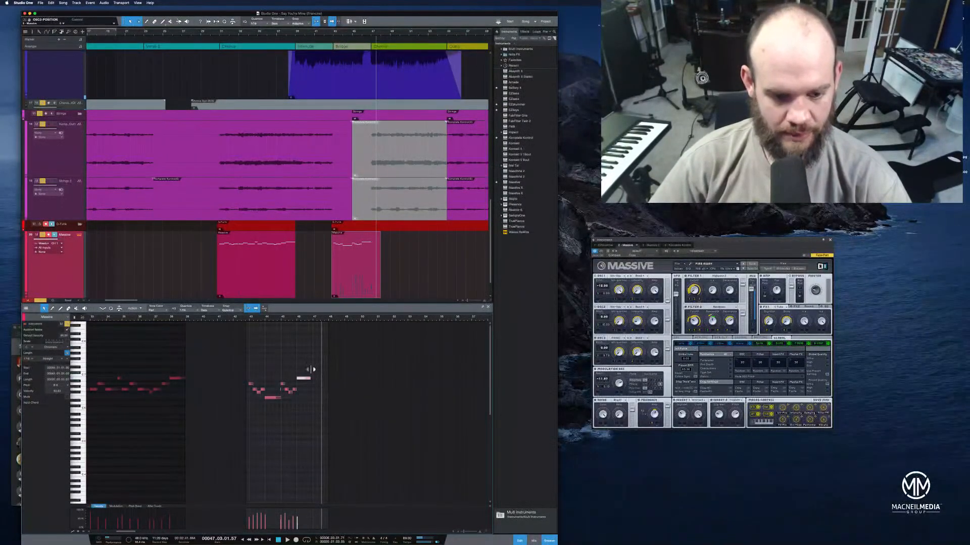
pyautogui.click(291, 320)
pyautogui.press('space')
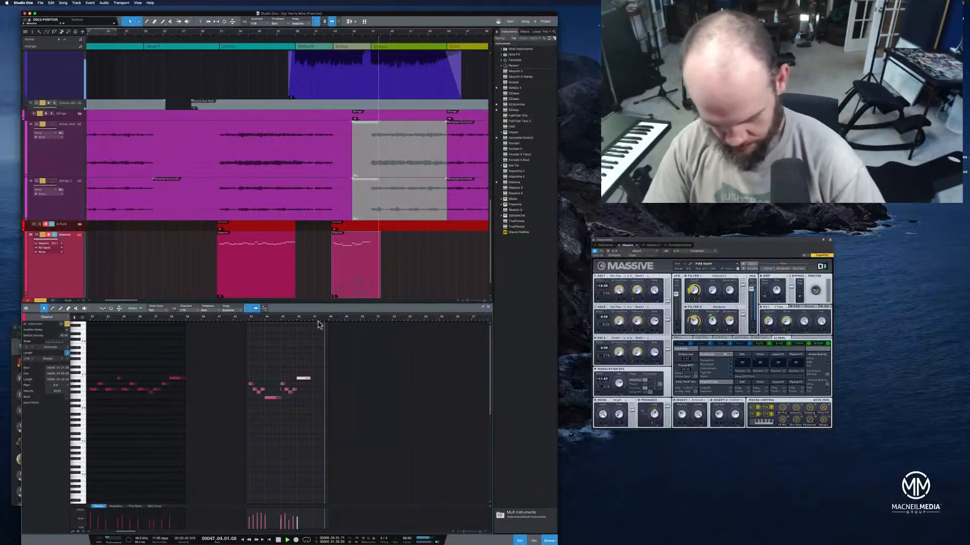
# Bring the mixer back in place of the note editor and move the playhead to the start of the second chorus
pyautogui.click(535, 542)
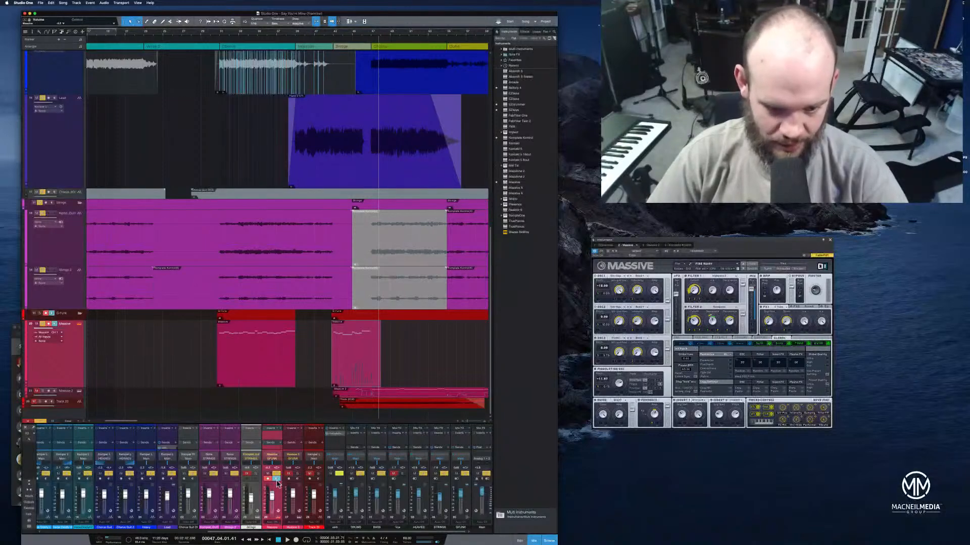
pyautogui.click(218, 37)
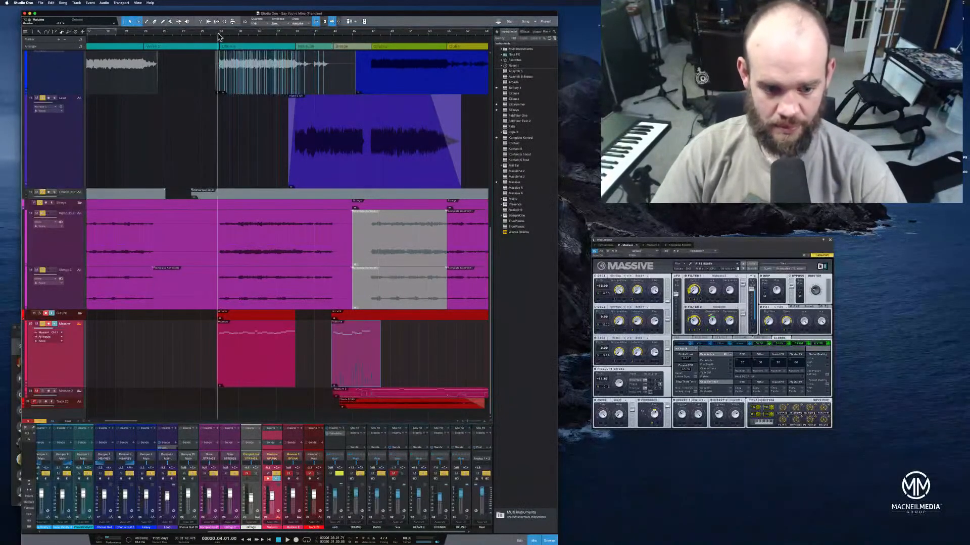
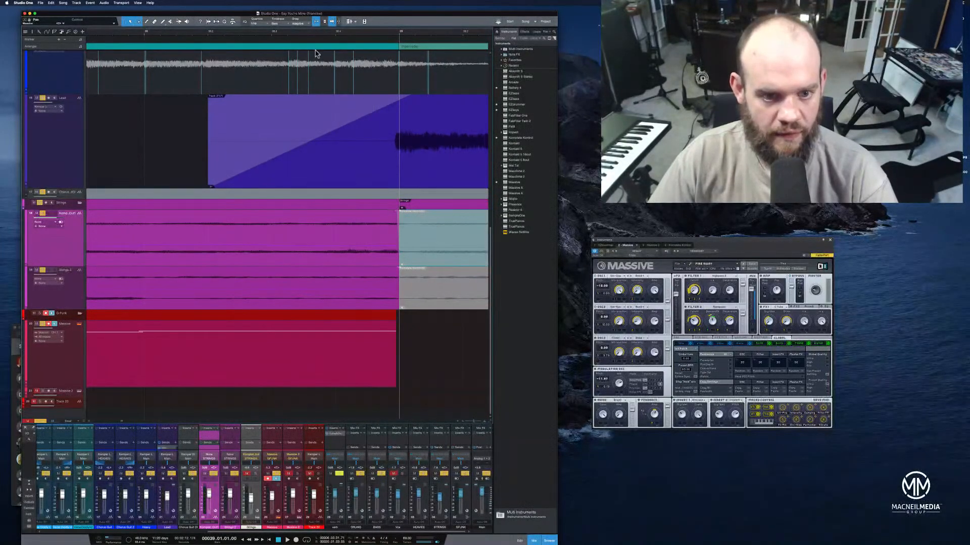
# Play back the transition from the second chorus into the interlude, and listen from the second chorus through to the last chorus
pyautogui.click(175, 36)
pyautogui.press('space')
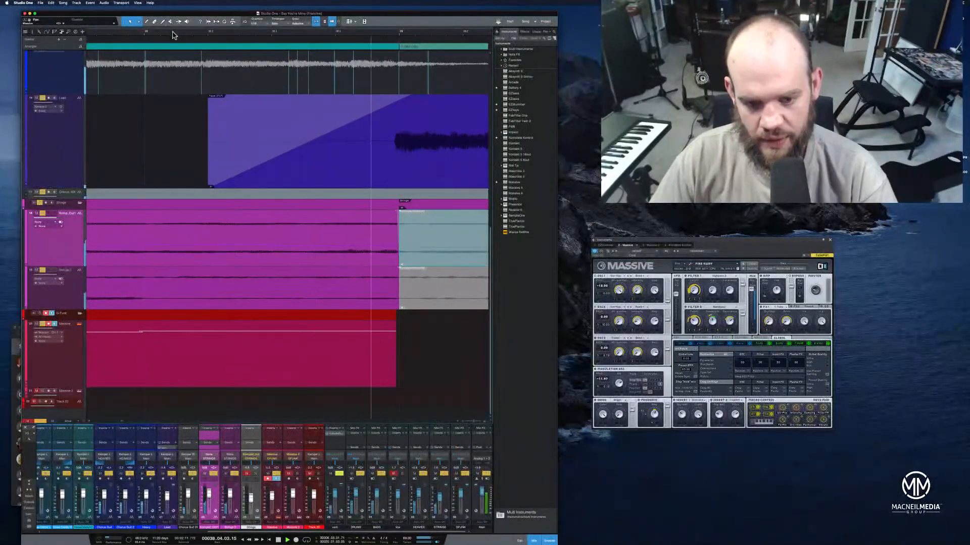
pyautogui.press('space')
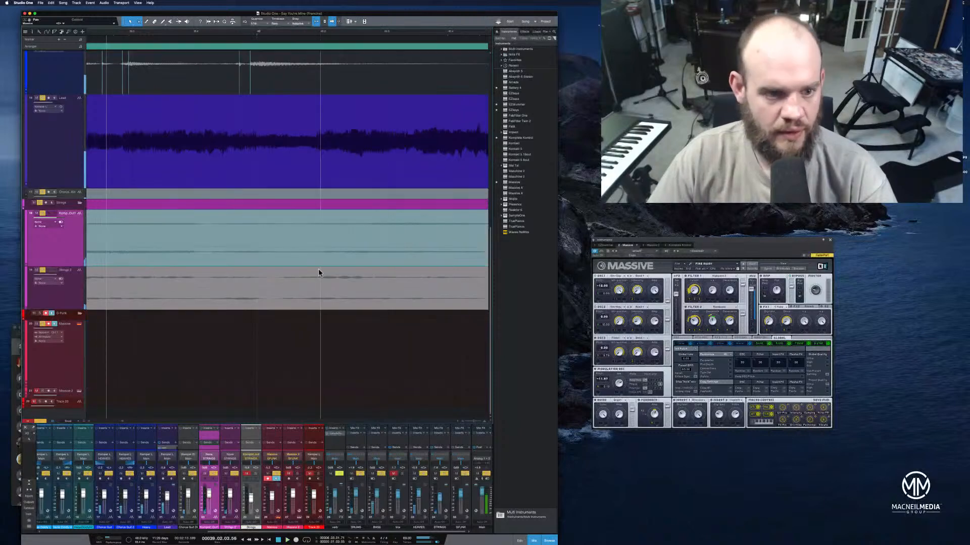
pyautogui.moveTo(175, 35); pyautogui.dragTo(348, 35)
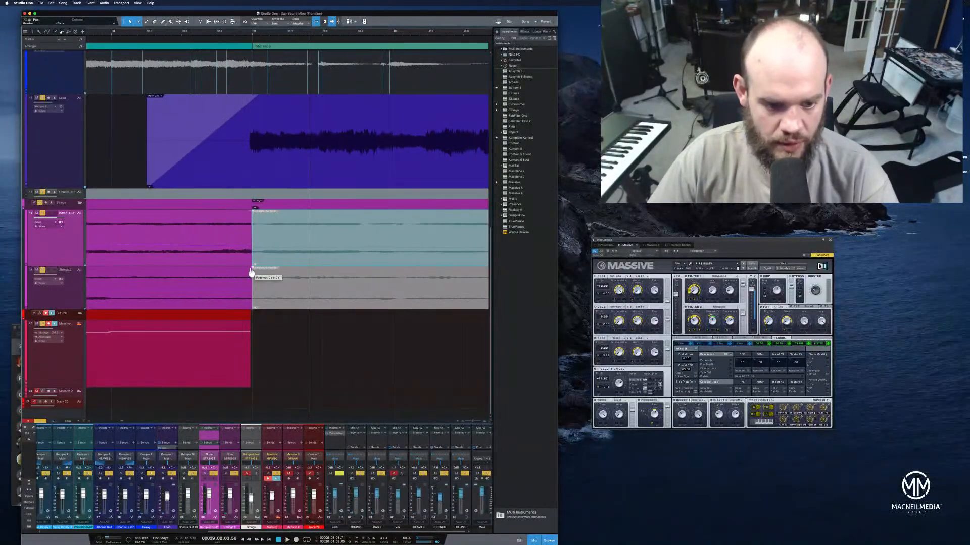
pyautogui.moveTo(223, 35); pyautogui.dragTo(365, 18)
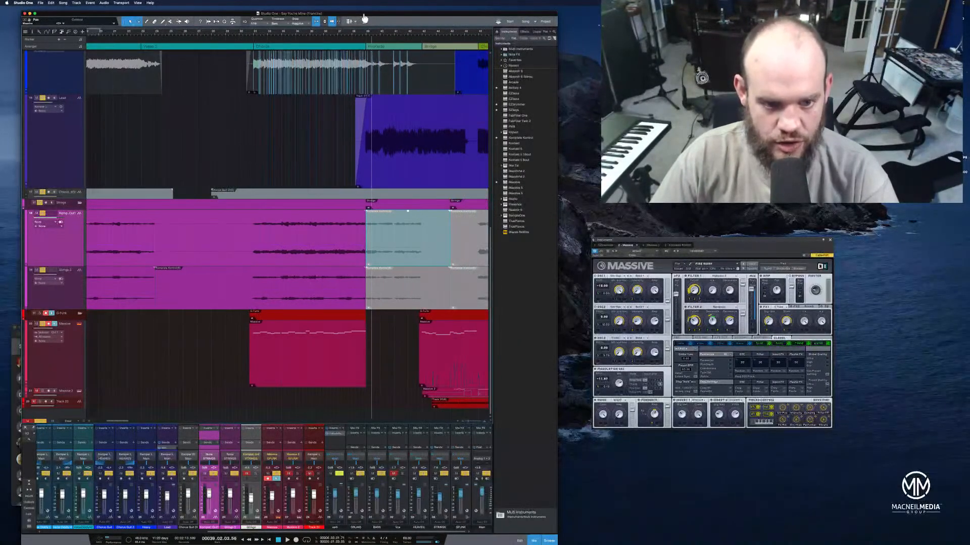
pyautogui.click(236, 35)
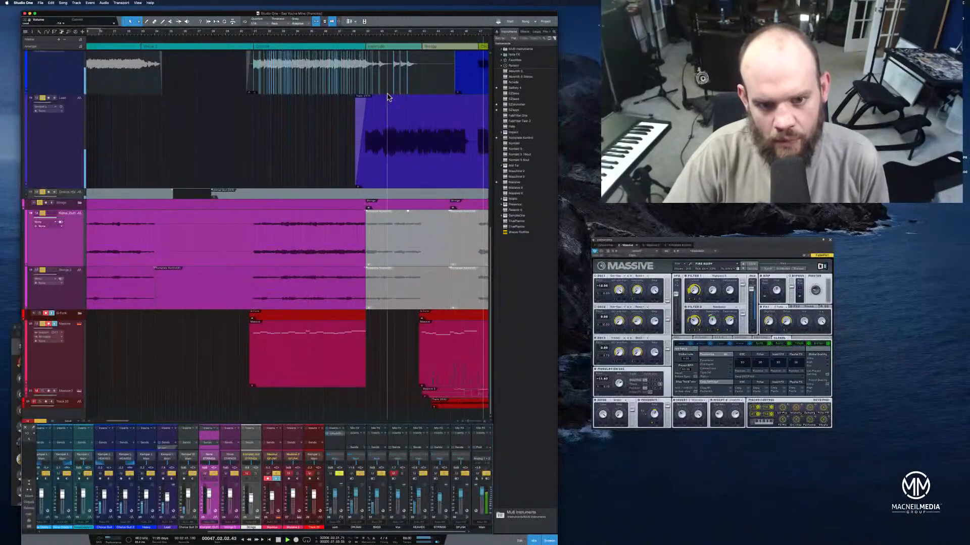
pyautogui.moveTo(398, 34); pyautogui.dragTo(384, 28)
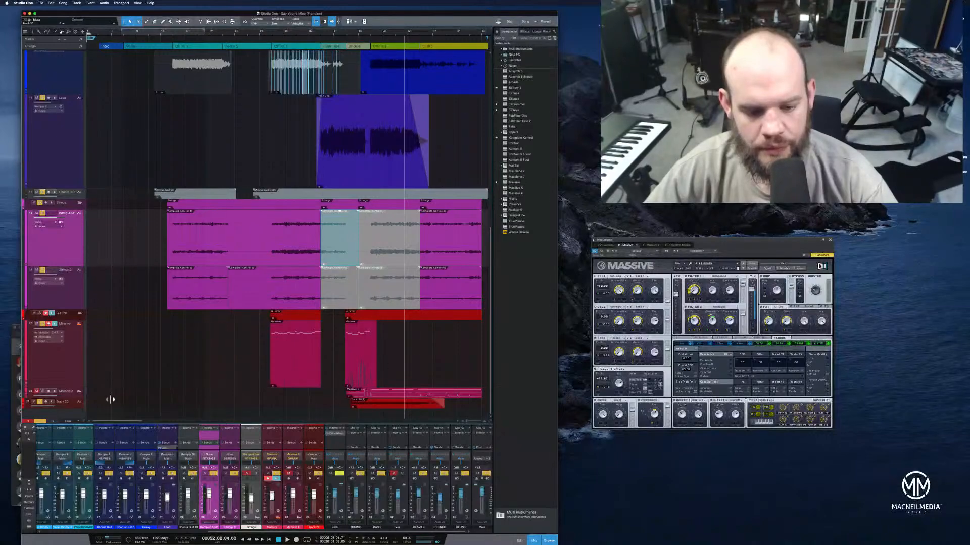
# Solo Track 25 and play it in isolation during the last chorus
pyautogui.press('space')
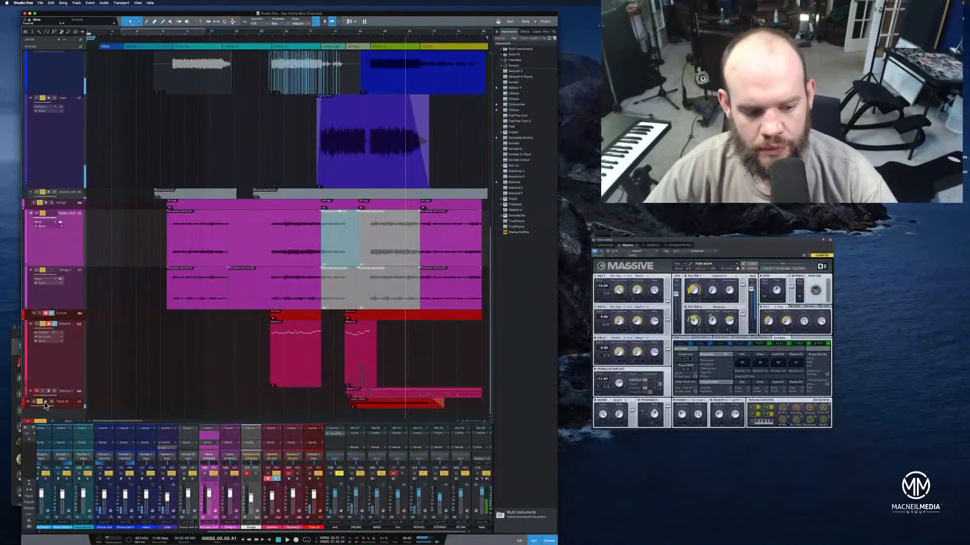
pyautogui.click(364, 407)
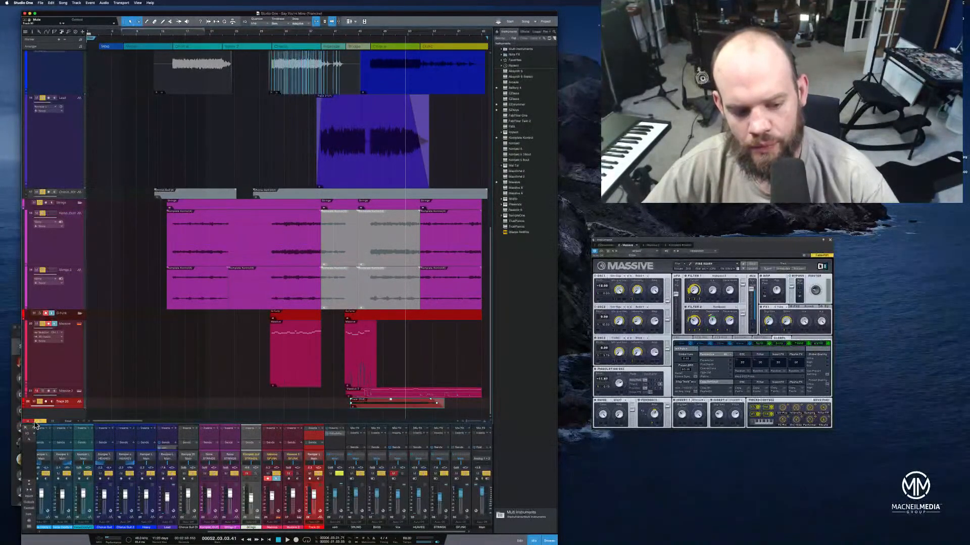
pyautogui.click(33, 422)
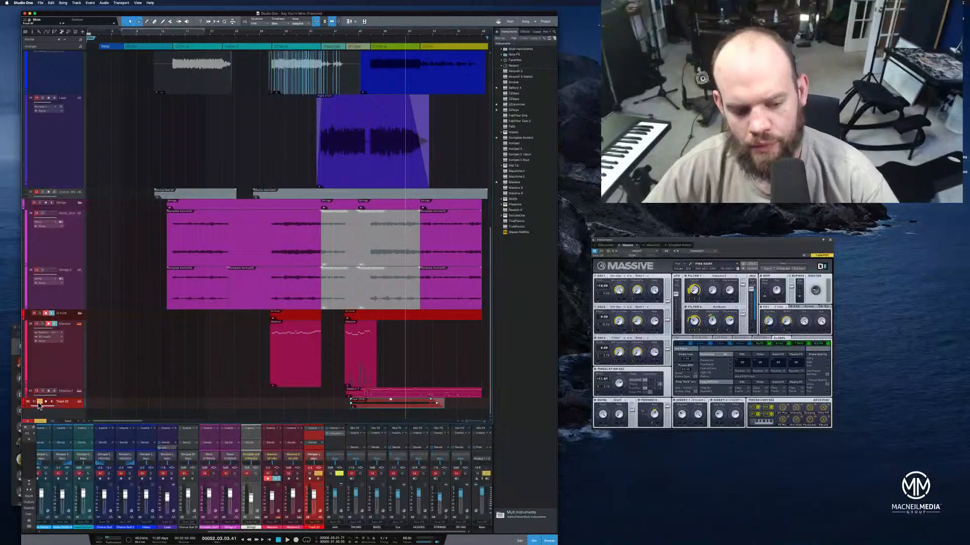
pyautogui.press('space')
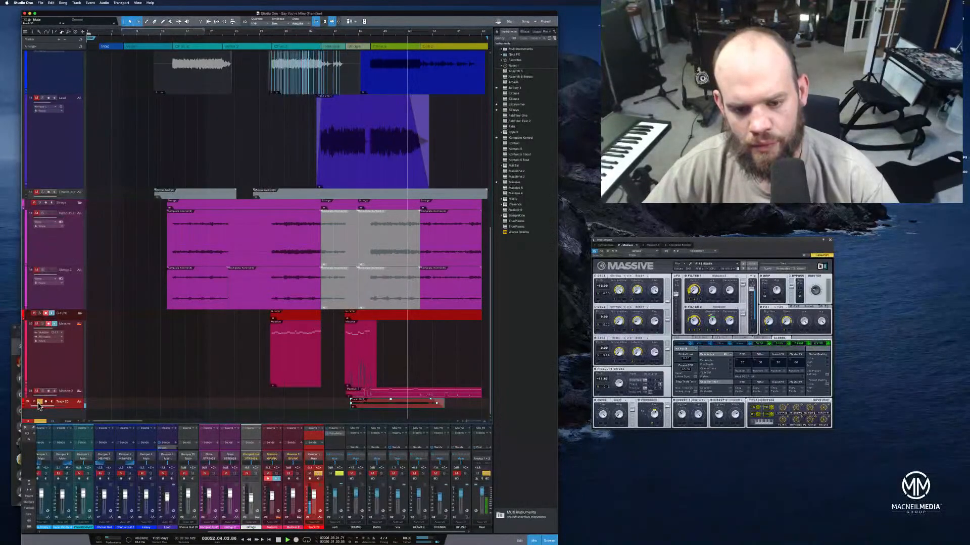
pyautogui.press('space')
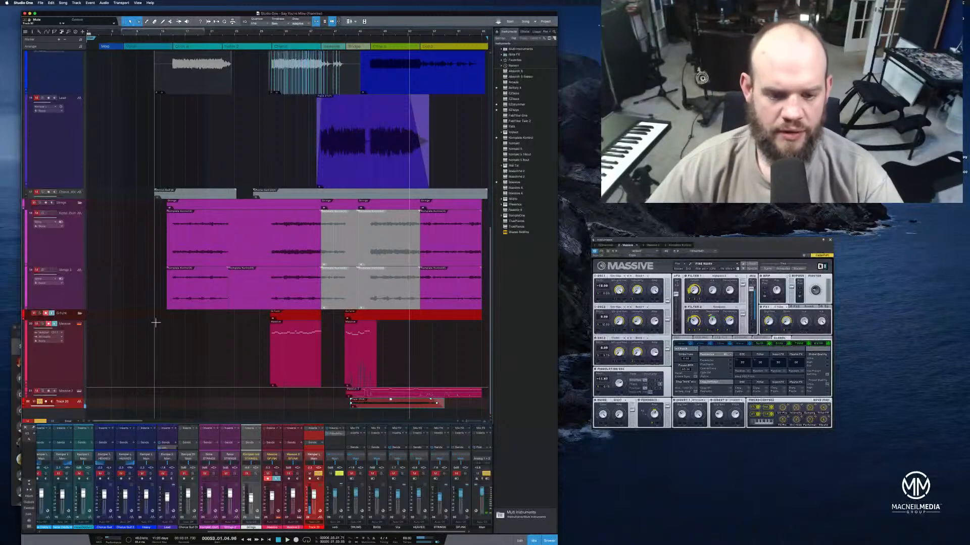
# Set the height of all tracks to Small so the whole arrangement fits in view
pyautogui.scroll(2, 156, 322)
pyautogui.scroll(-2, 283, 354)
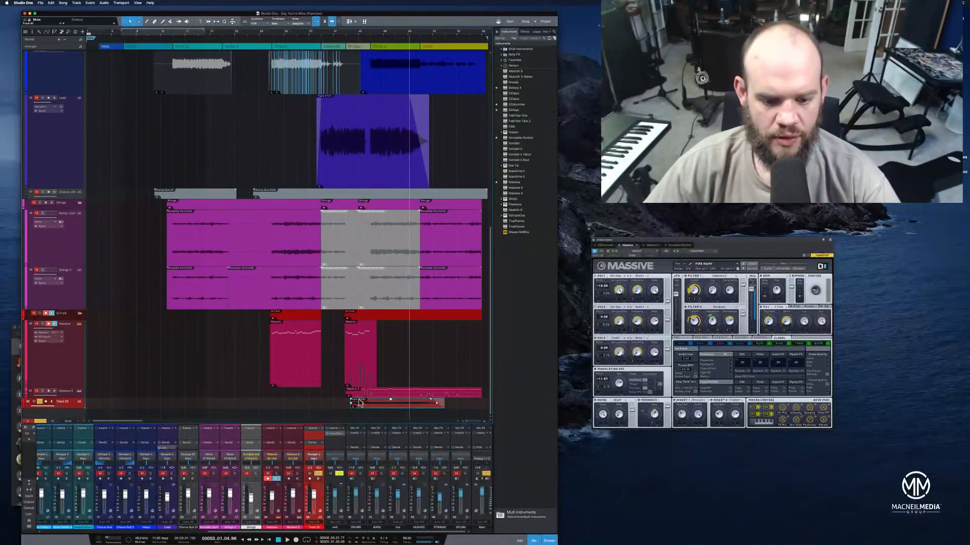
pyautogui.moveTo(366, 410); pyautogui.dragTo(372, 177)
pyautogui.moveTo(376, 105); pyautogui.dragTo(383, 355)
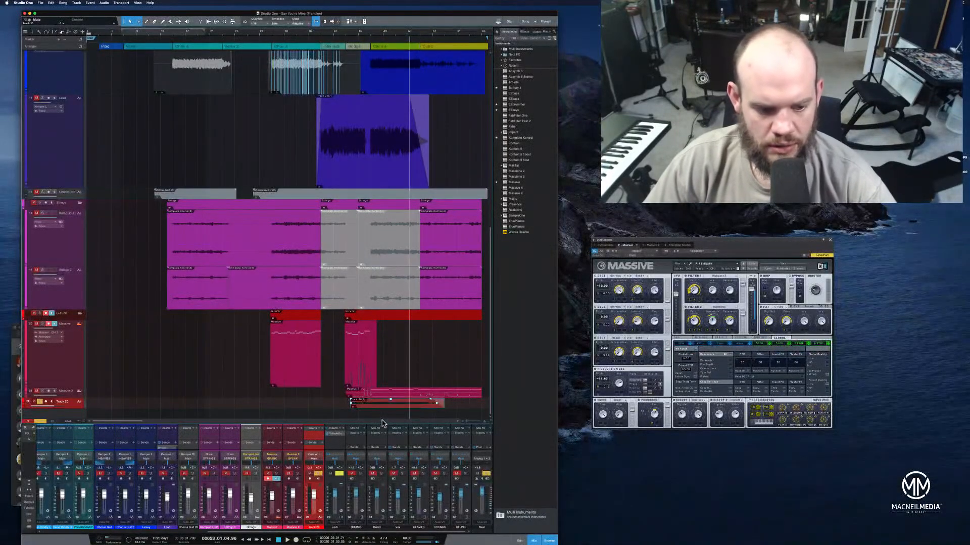
pyautogui.scroll(10, 367, 319)
pyautogui.scroll(-10, 367, 318)
pyautogui.scroll(-5, 367, 319)
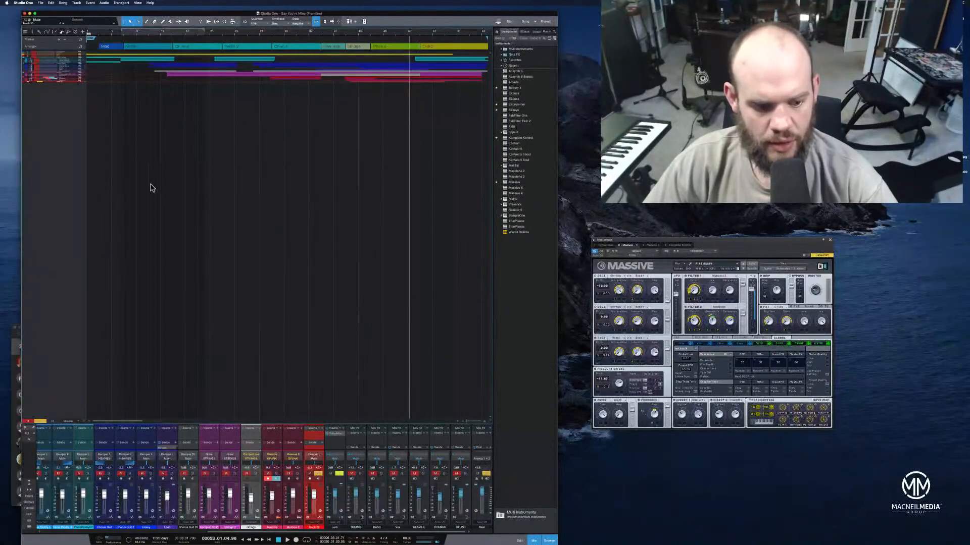
pyautogui.click(69, 421)
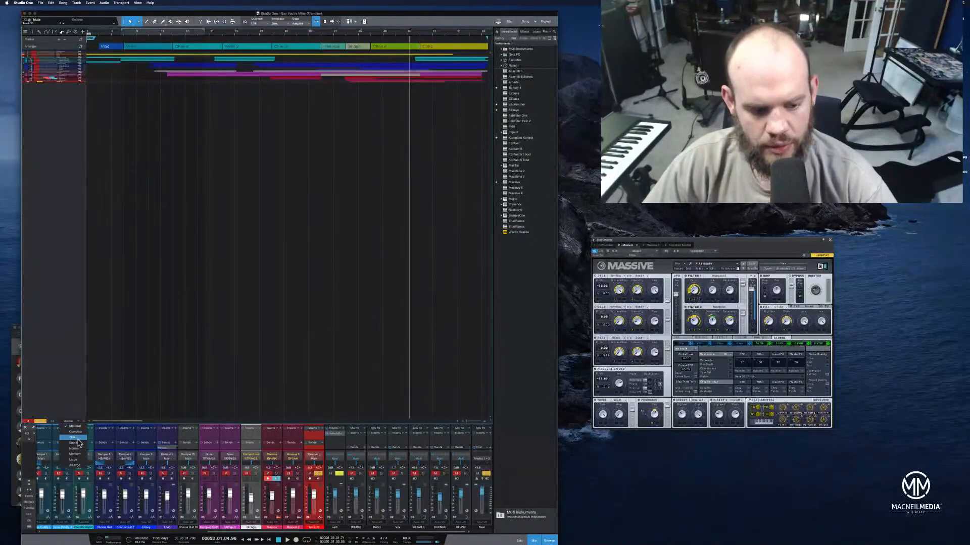
pyautogui.click(76, 444)
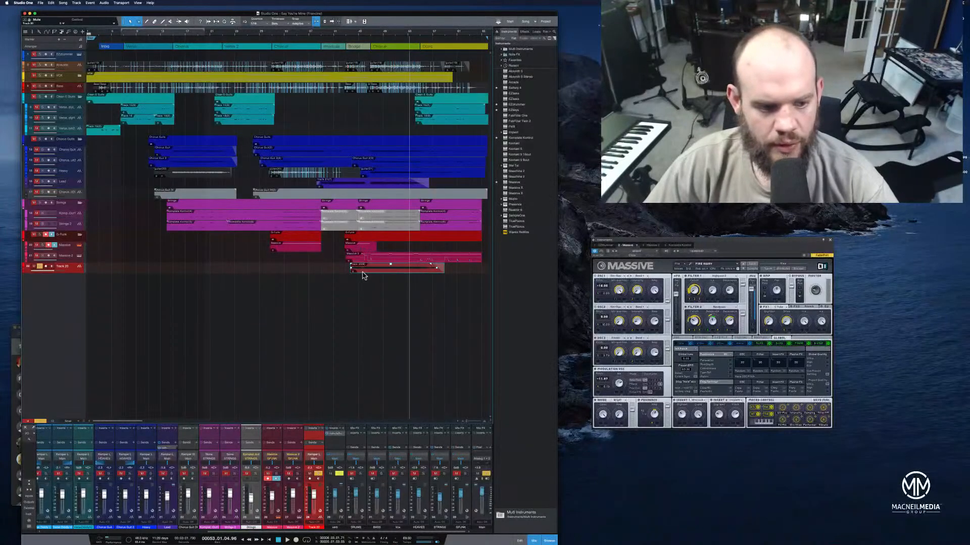
# Move Track 25 up into the blue chorus guitars folder, above the existing Heavy track, and rename it Heavy
pyautogui.moveTo(66, 245); pyautogui.dragTo(67, 167)
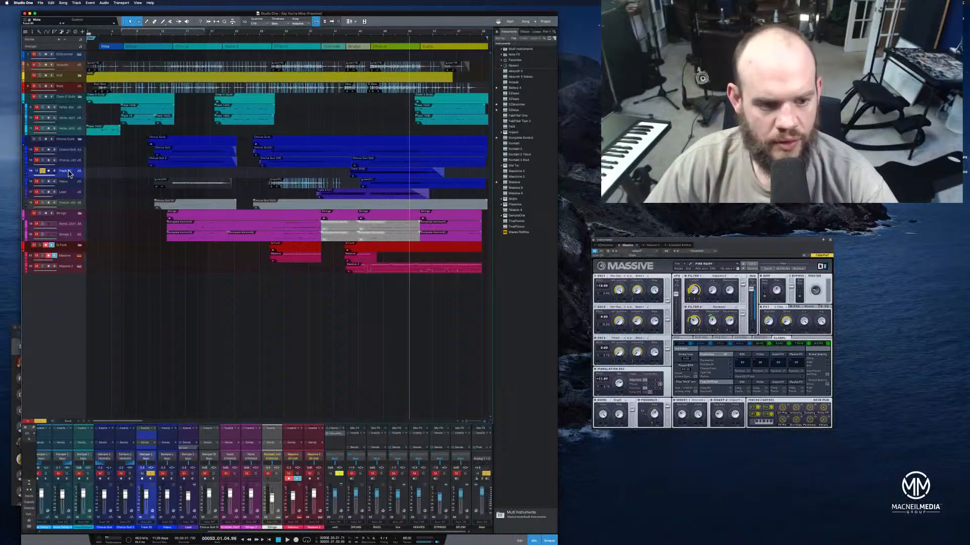
pyautogui.doubleClick(66, 171)
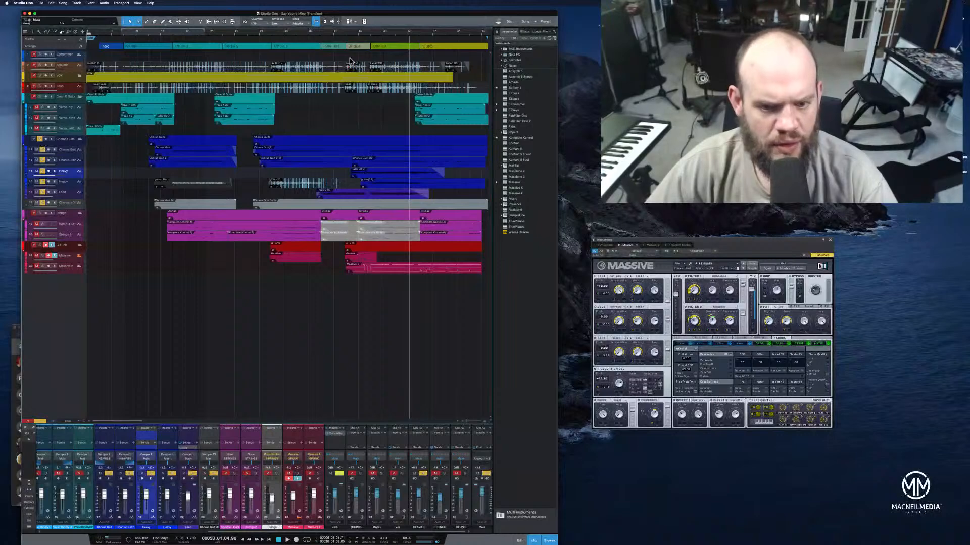
# Play the chorus guitars from the interlude into the bridge, select the new Heavy track's clip and enlarge that track
pyautogui.click(321, 35)
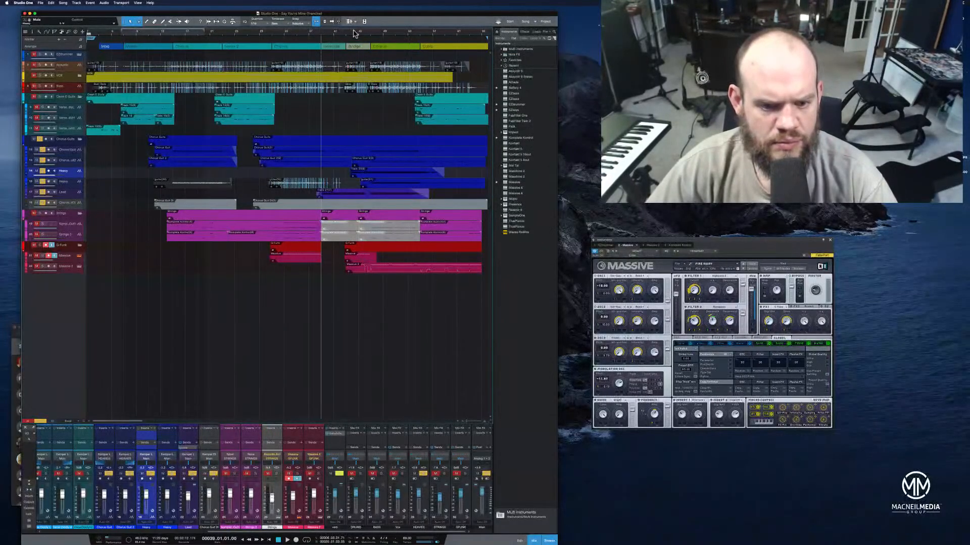
pyautogui.press('space')
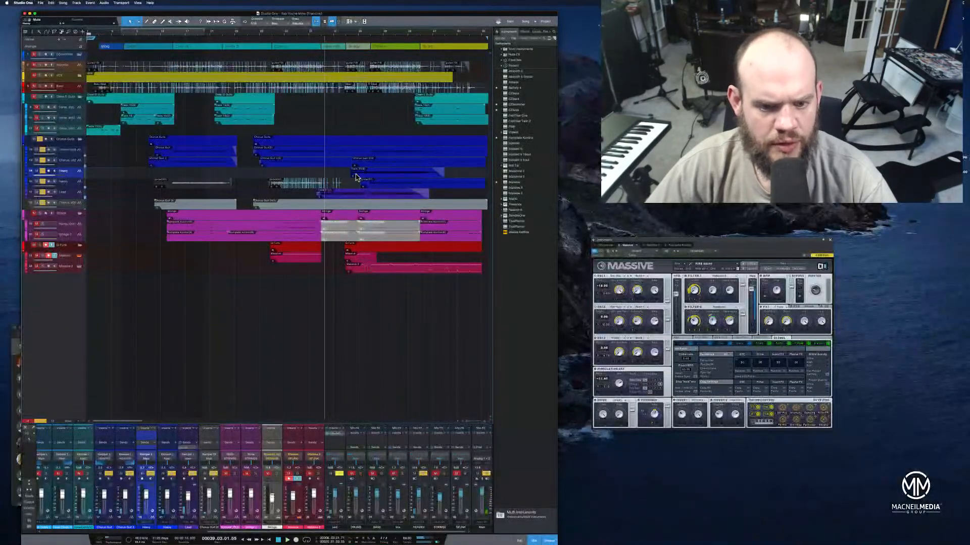
pyautogui.click(356, 175)
pyautogui.click(344, 34)
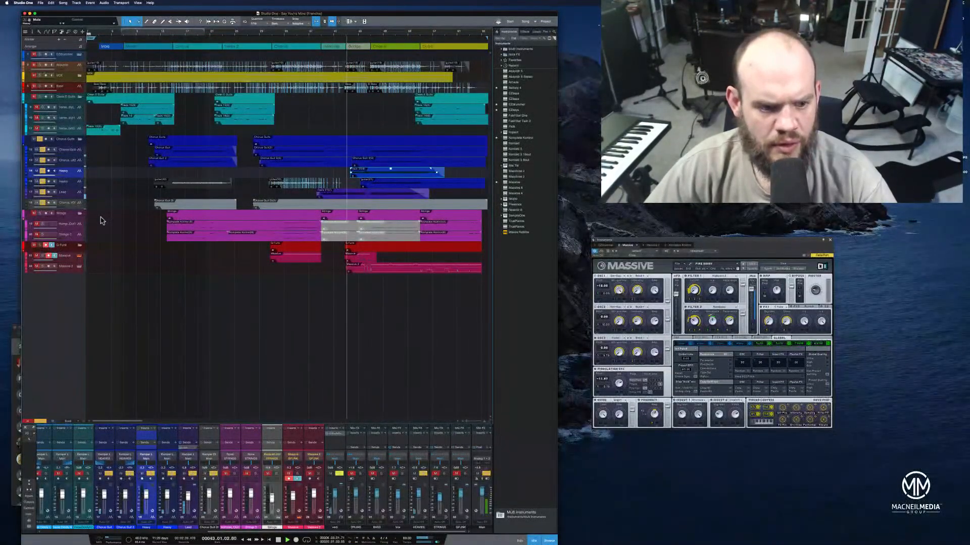
pyautogui.moveTo(75, 181); pyautogui.dragTo(71, 209)
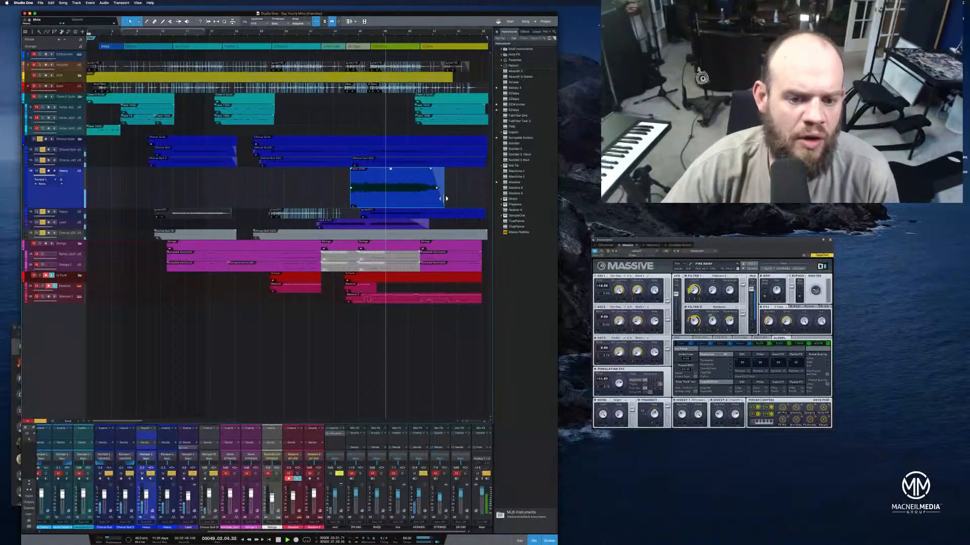
# Lower the gain of the new Heavy track's clip slightly during playback, keeping its full length, and save the song
pyautogui.moveTo(446, 198); pyautogui.dragTo(374, 206)
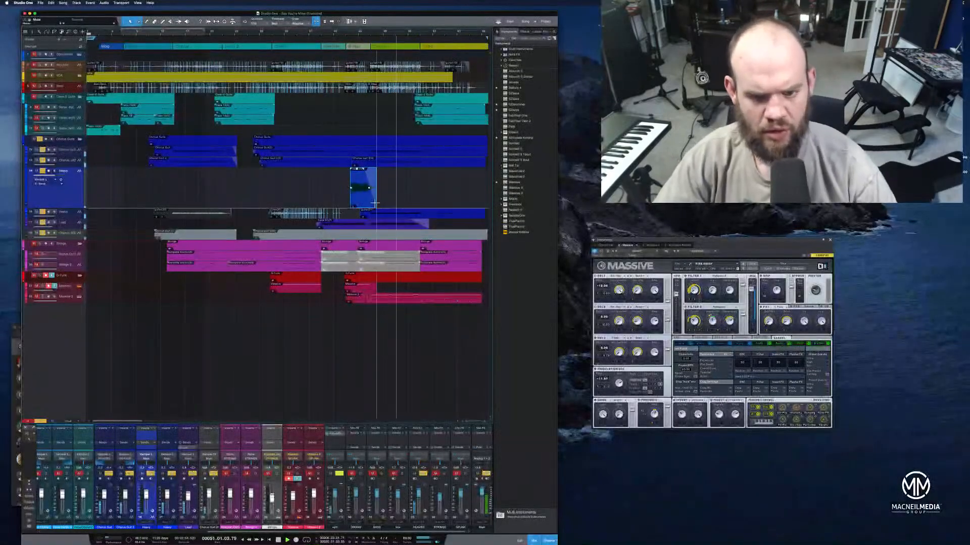
pyautogui.press('super+z')
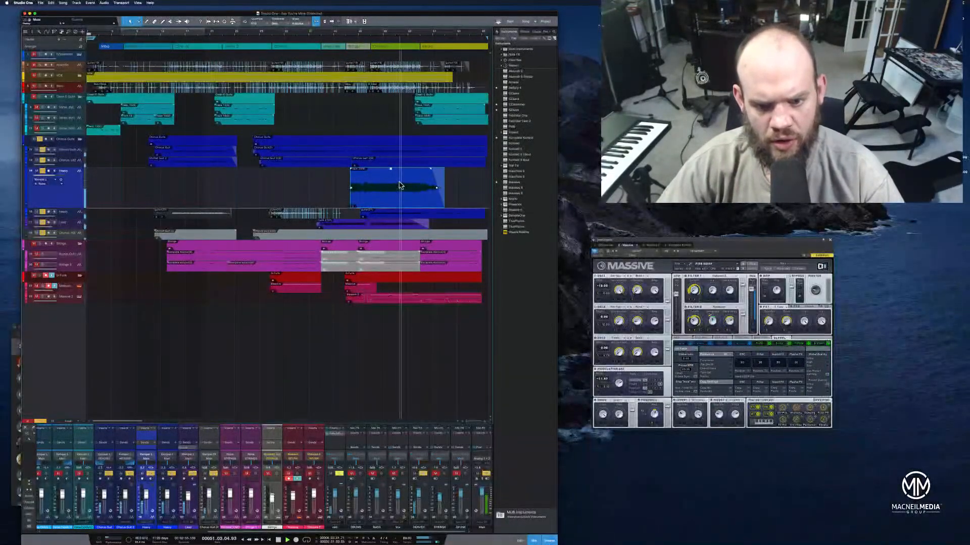
pyautogui.moveTo(391, 170); pyautogui.dragTo(392, 177)
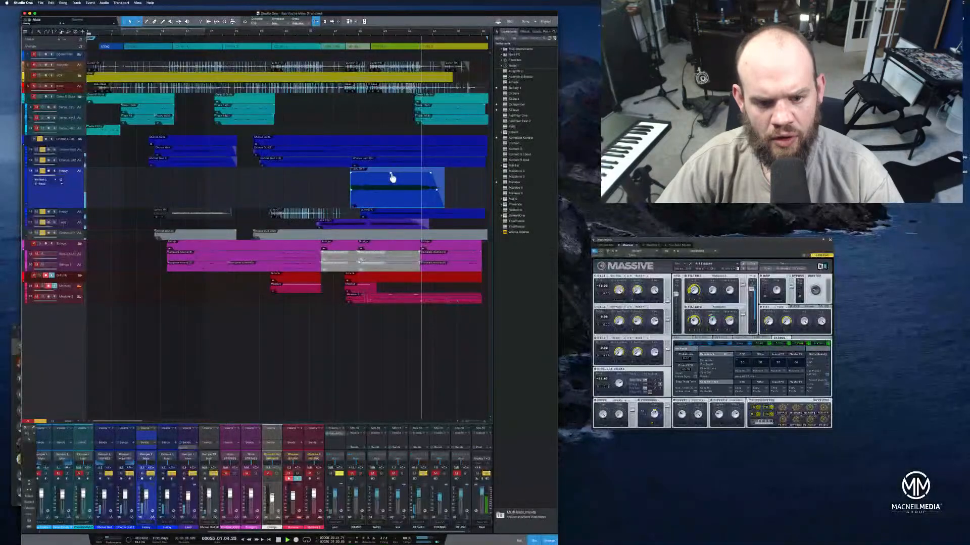
pyautogui.press('space')
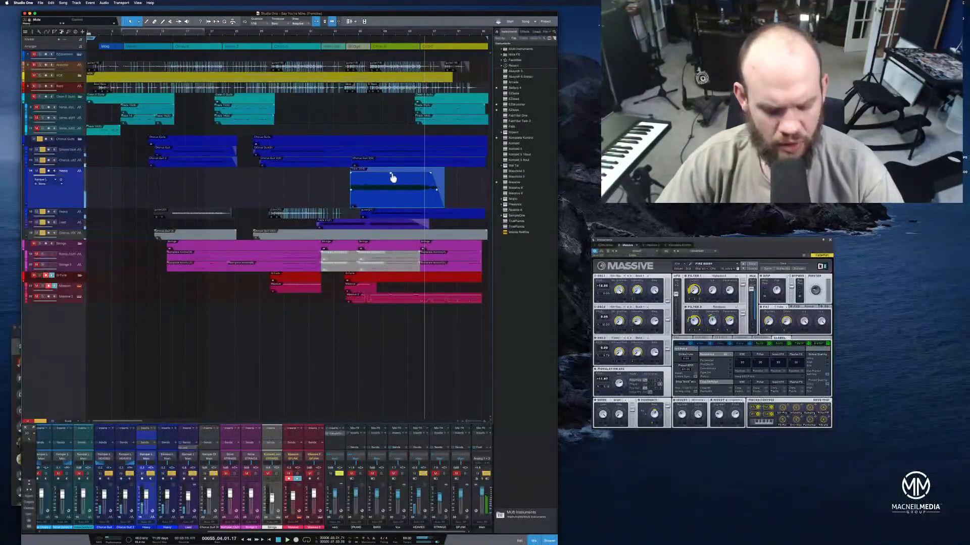
pyautogui.press('super+s')
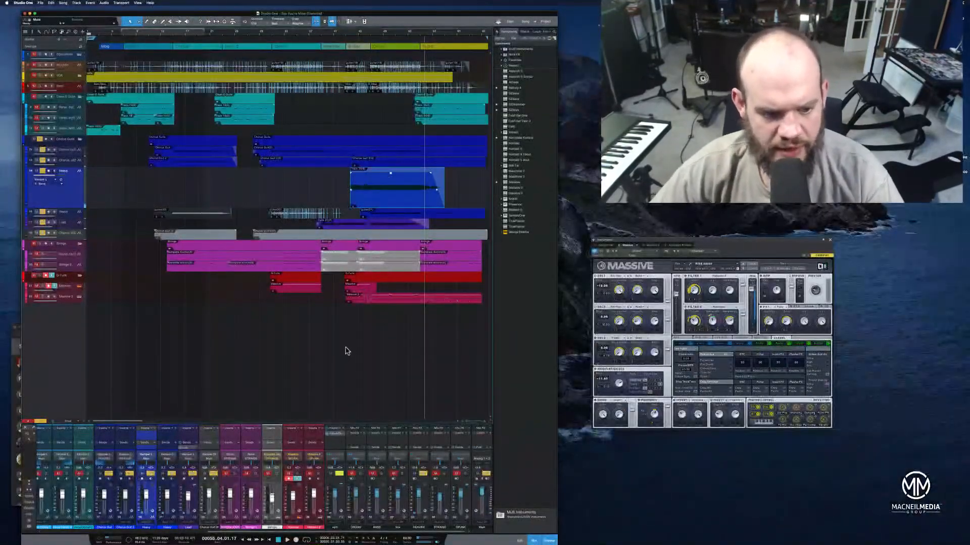
# Clear all track solos and hide the old muted Heavy track below the new one
pyautogui.click(42, 422)
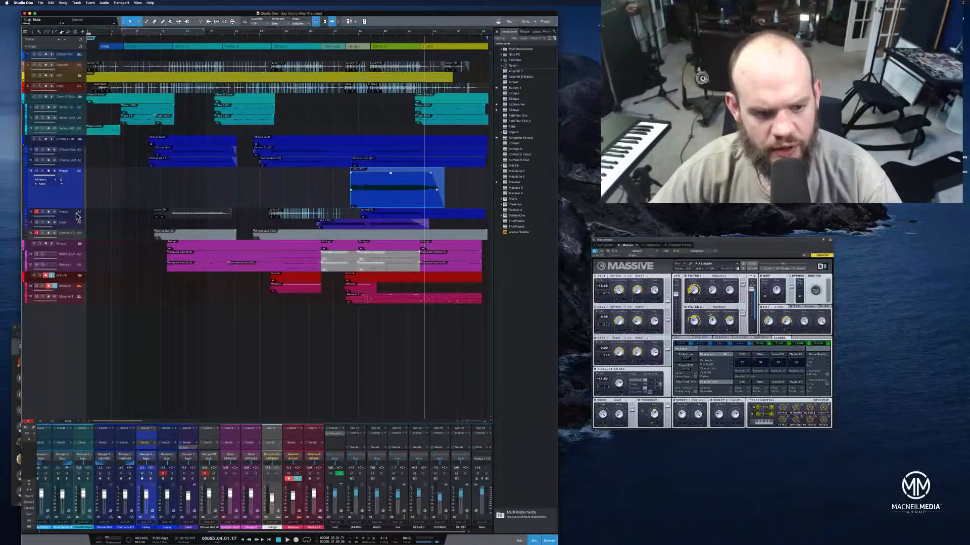
pyautogui.press('Down')
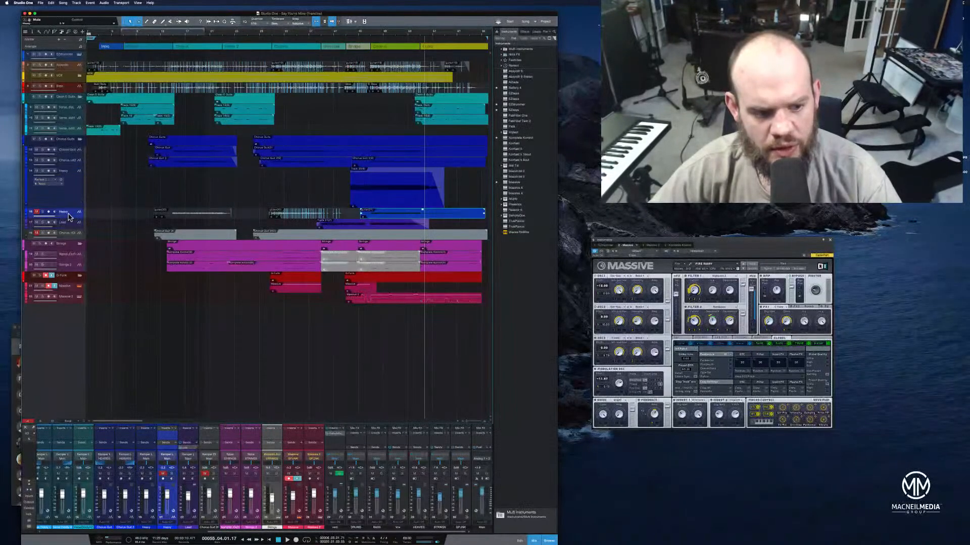
pyautogui.rightClick(69, 218)
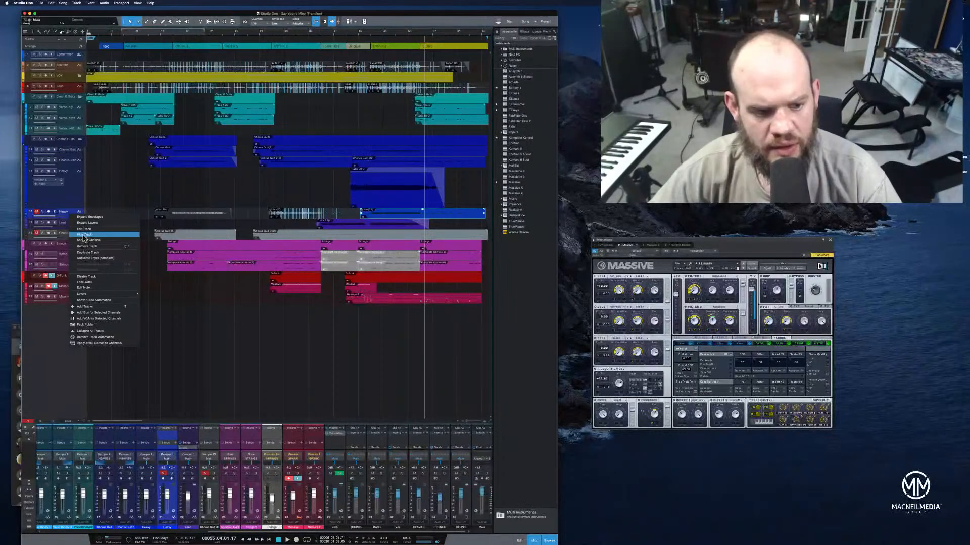
pyautogui.click(85, 235)
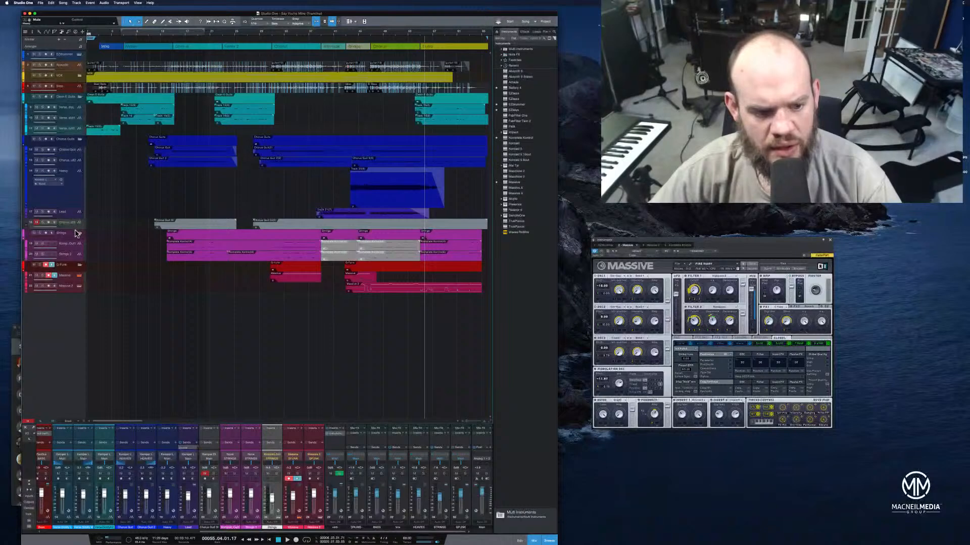
# Collapse the Strings, G-Funk, chorus guitar and clean guitar folders and set the track height to Medium
pyautogui.click(75, 235)
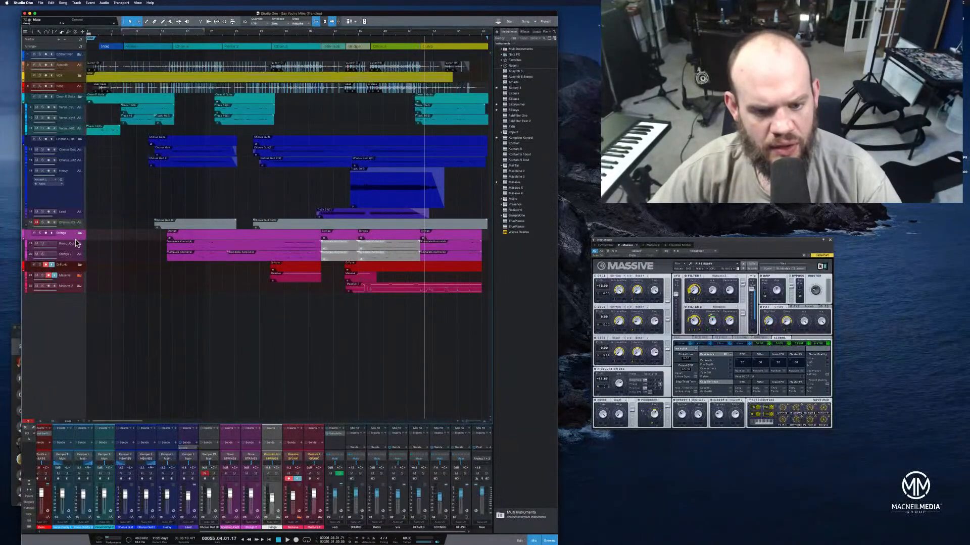
pyautogui.click(79, 235)
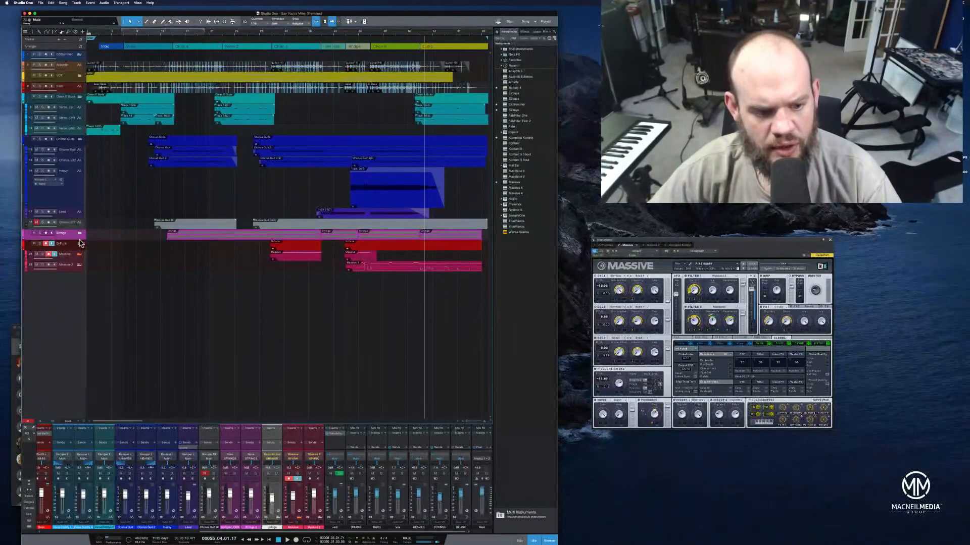
pyautogui.click(80, 246)
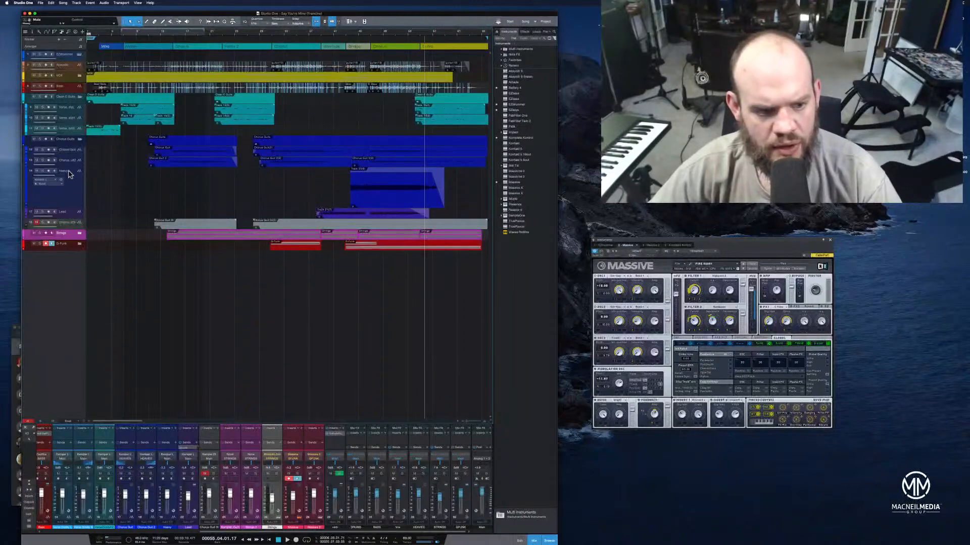
pyautogui.click(80, 139)
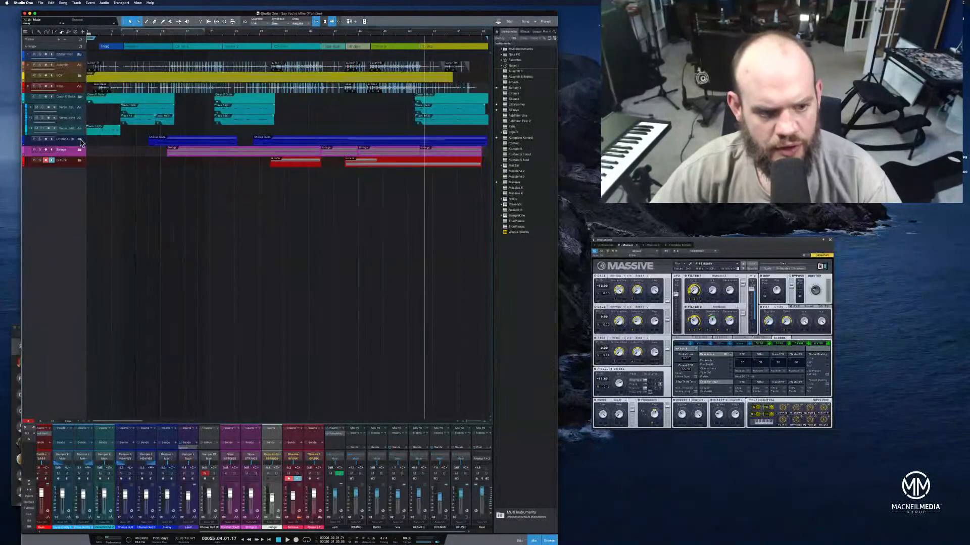
pyautogui.click(80, 97)
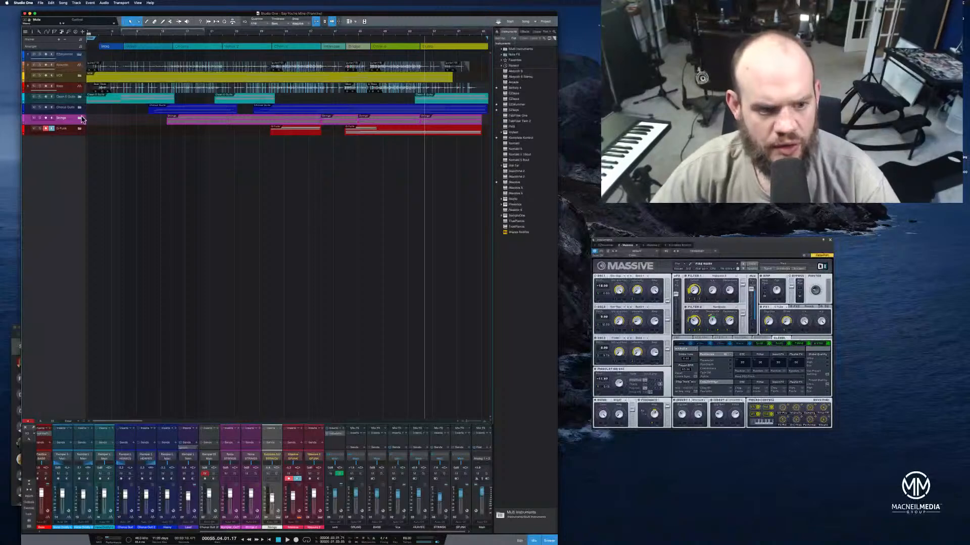
pyautogui.click(69, 421)
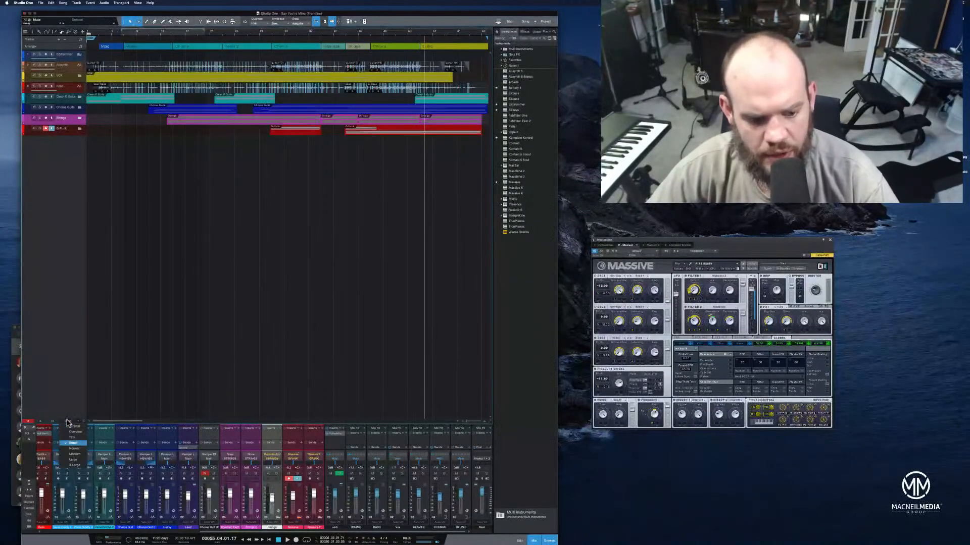
pyautogui.click(83, 454)
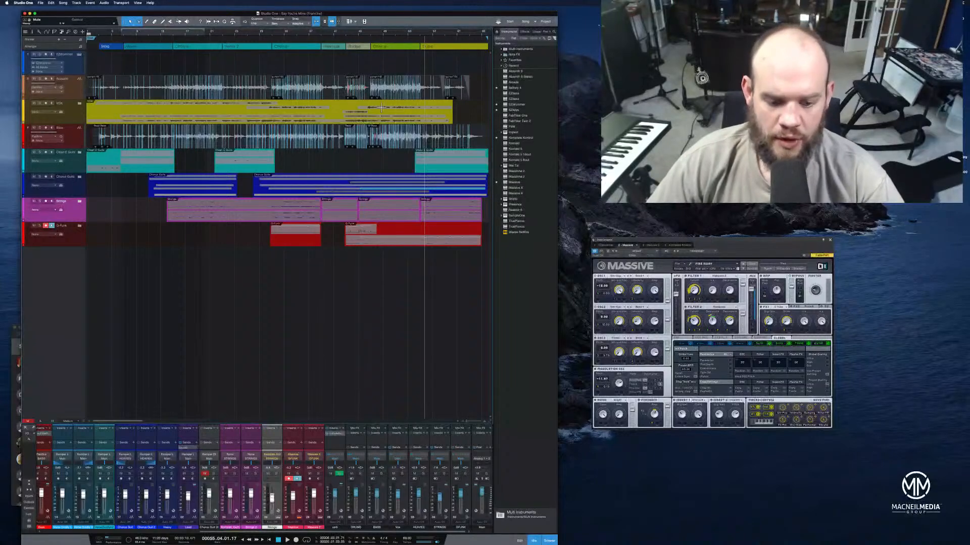
# Play the song from the start to the end, with the yellow vocal folder's tracks expanded
pyautogui.click(270, 541)
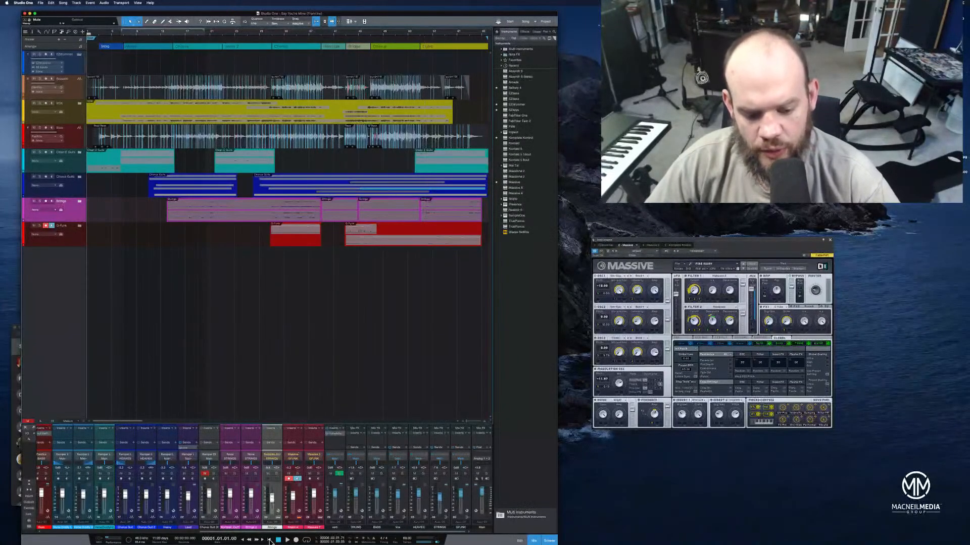
pyautogui.moveTo(272, 532); pyautogui.dragTo(53, 526)
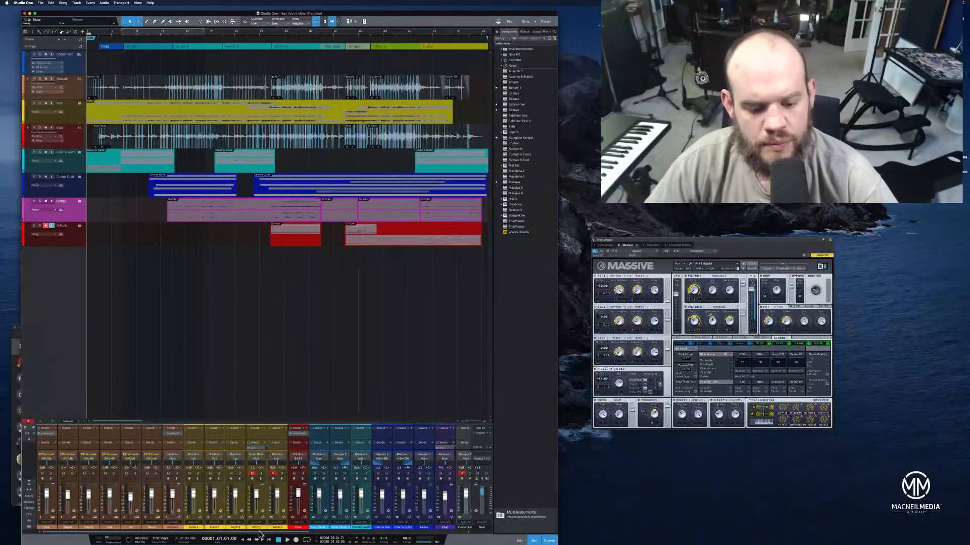
pyautogui.click(287, 540)
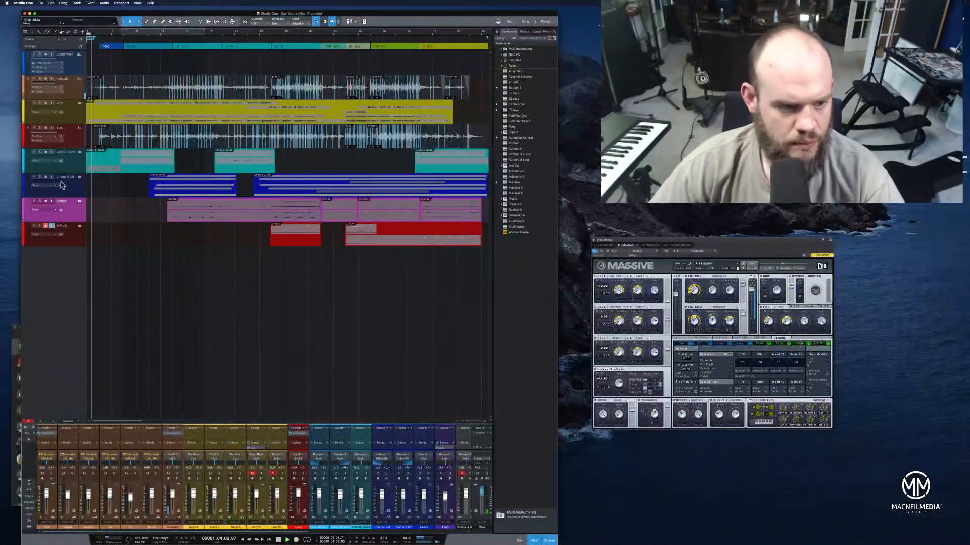
pyautogui.click(79, 103)
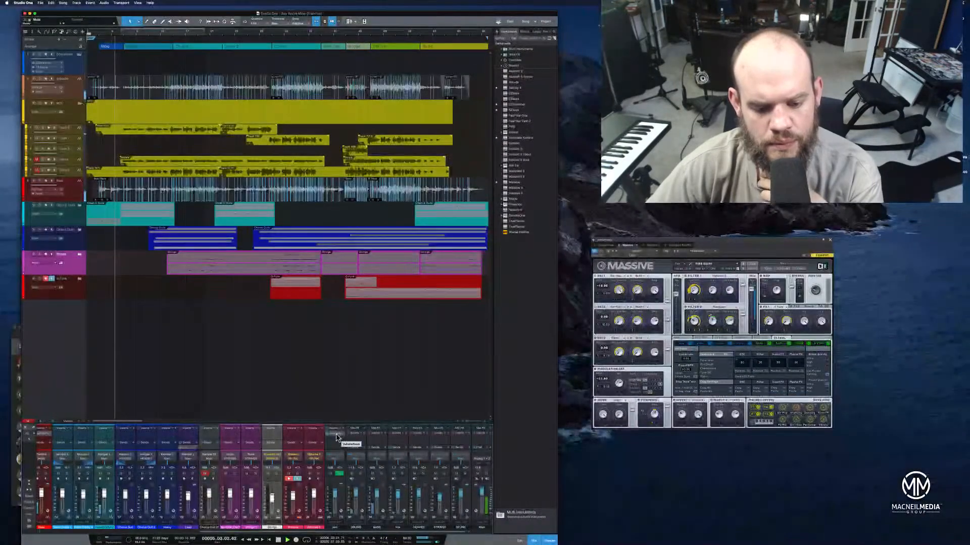
pyautogui.click(337, 437)
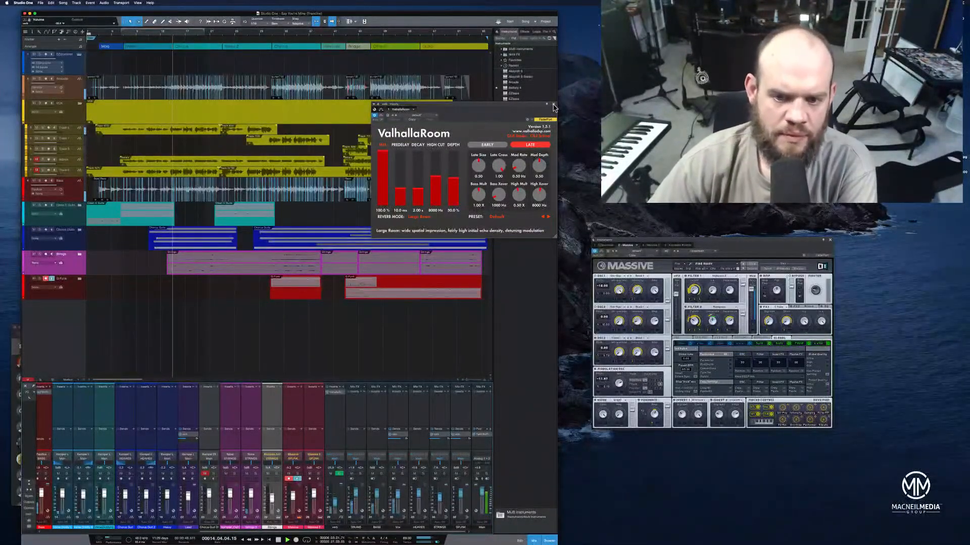
pyautogui.click(553, 105)
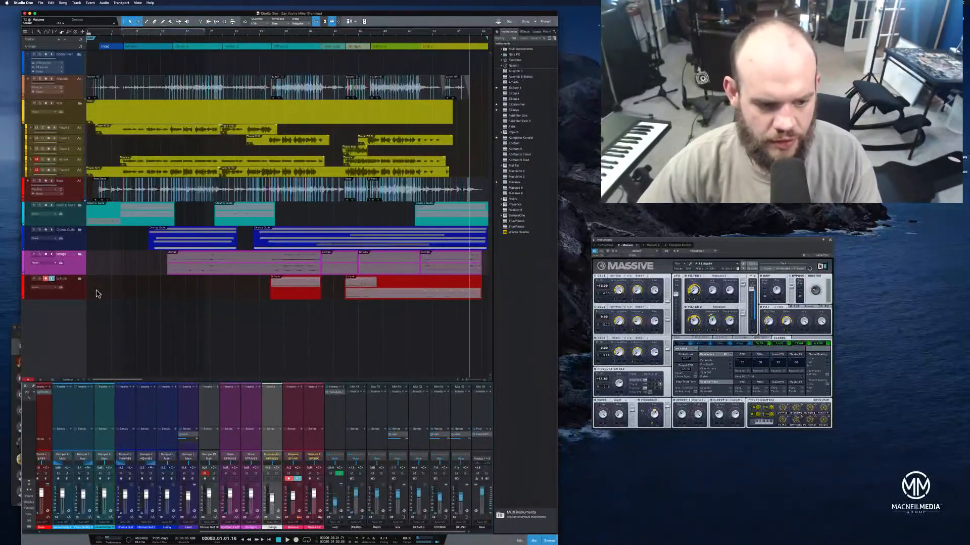
# Expand the G-Funk folder, enlarge the Massive 2 track and select it
pyautogui.click(79, 279)
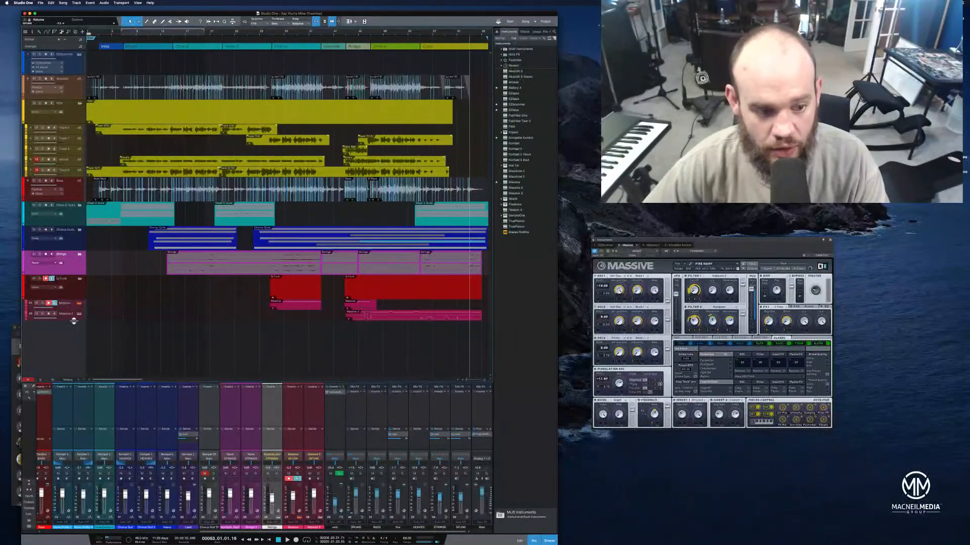
pyautogui.moveTo(74, 321); pyautogui.dragTo(73, 362)
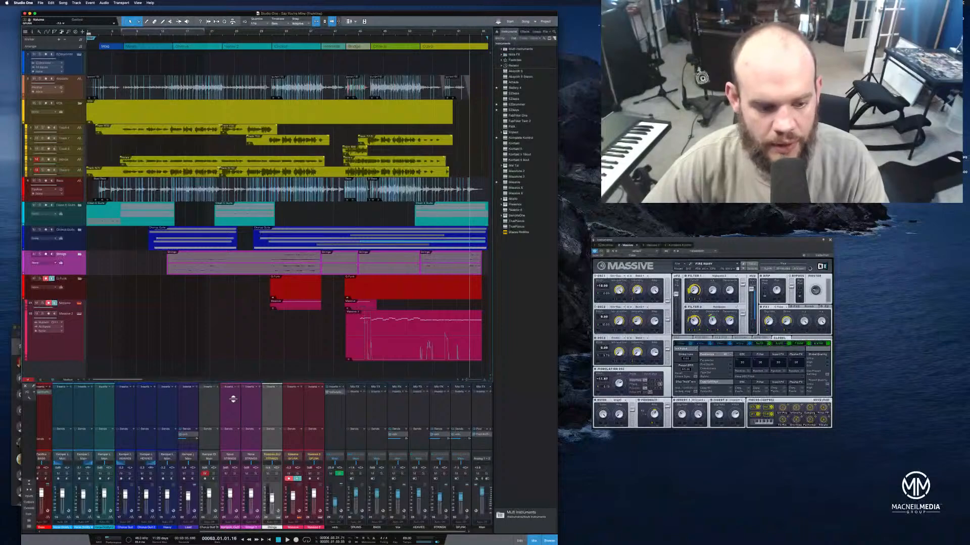
pyautogui.moveTo(133, 382); pyautogui.dragTo(141, 381)
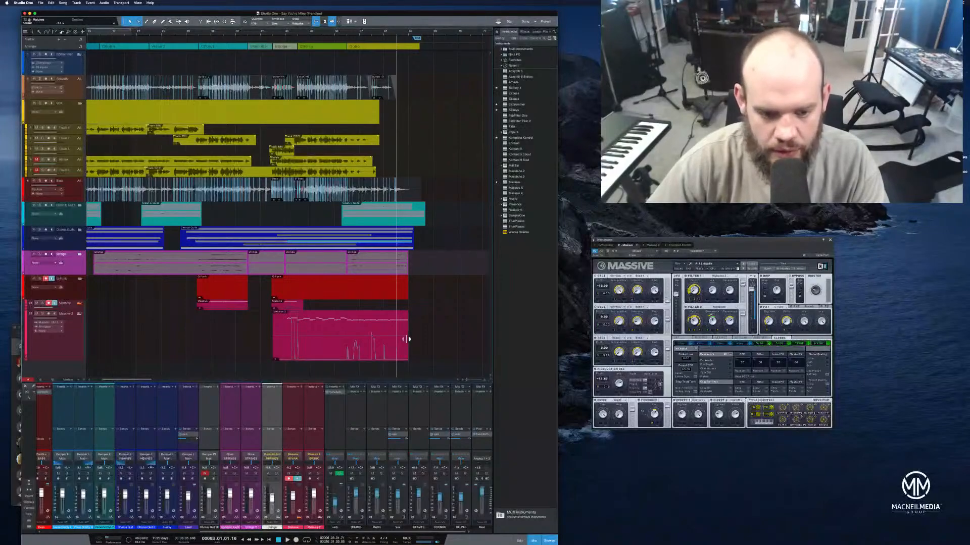
pyautogui.click(63, 348)
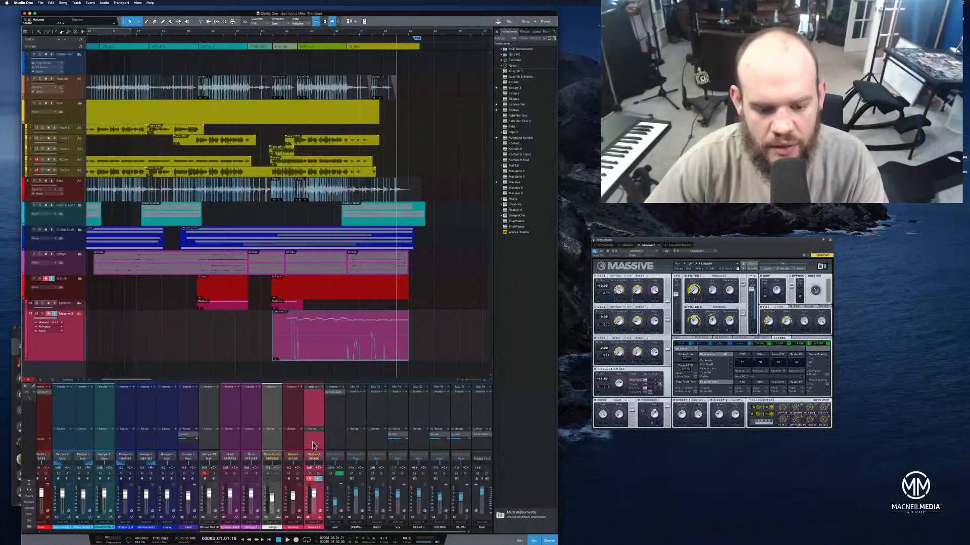
# Lower the Massive 2 channel's level while playing the outro and the bridge
pyautogui.moveTo(314, 498); pyautogui.dragTo(316, 508)
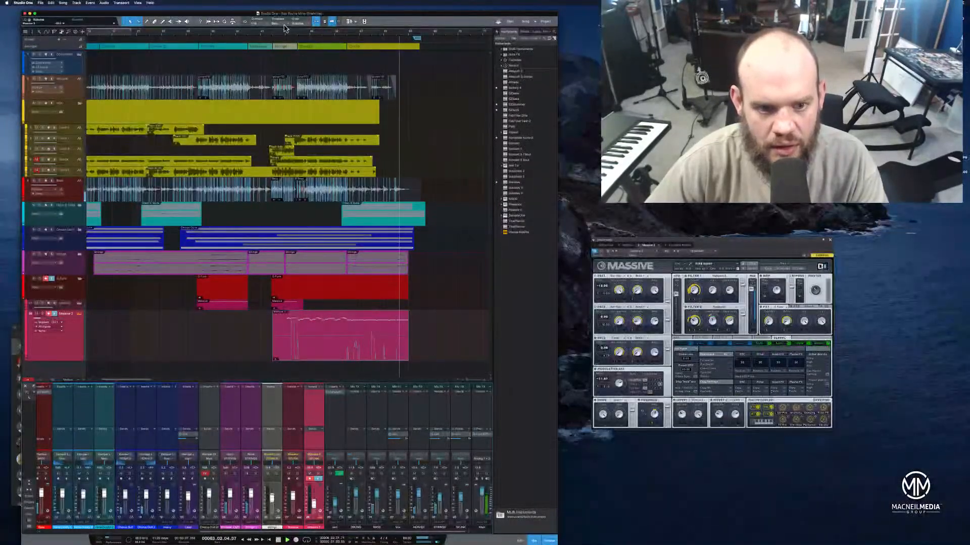
pyautogui.click(286, 32)
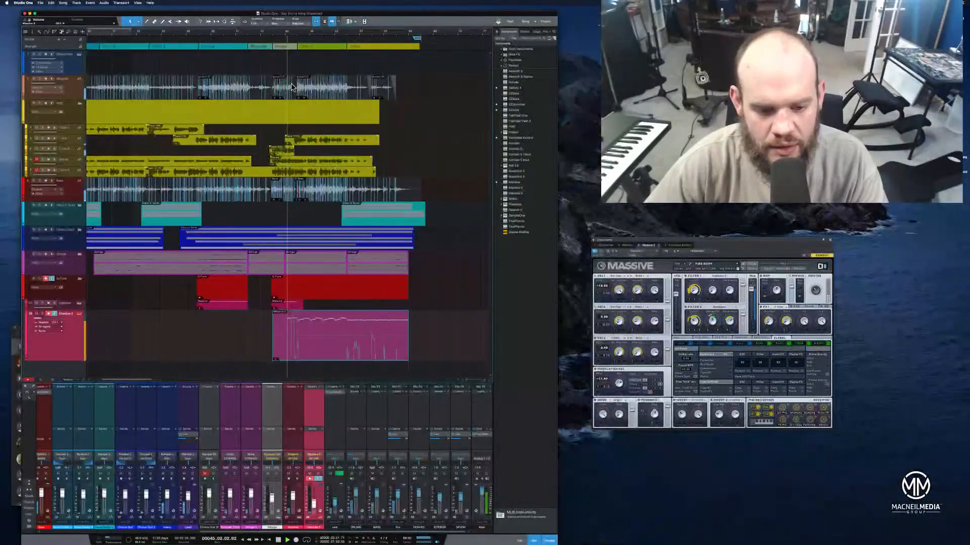
pyautogui.moveTo(313, 504); pyautogui.dragTo(314, 496)
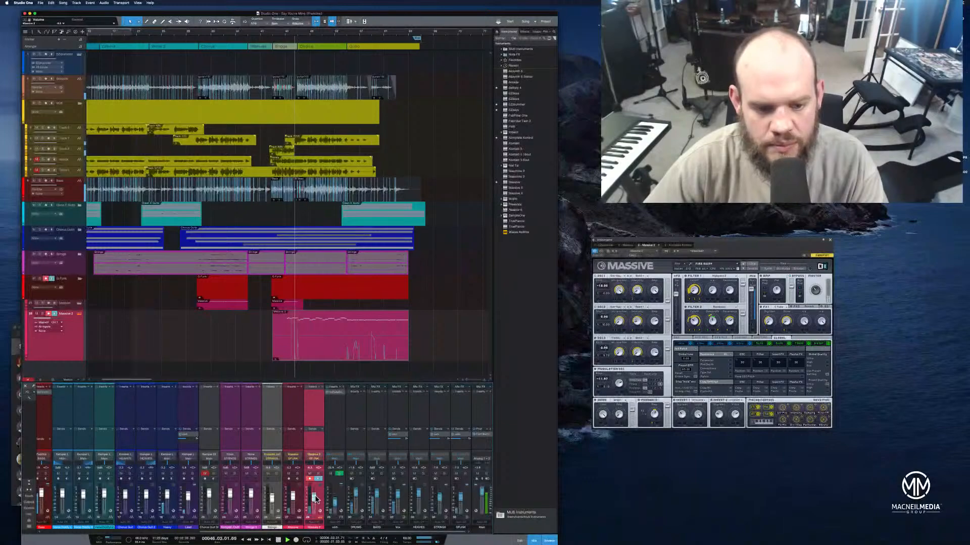
pyautogui.moveTo(315, 499); pyautogui.dragTo(317, 504)
pyautogui.press('space')
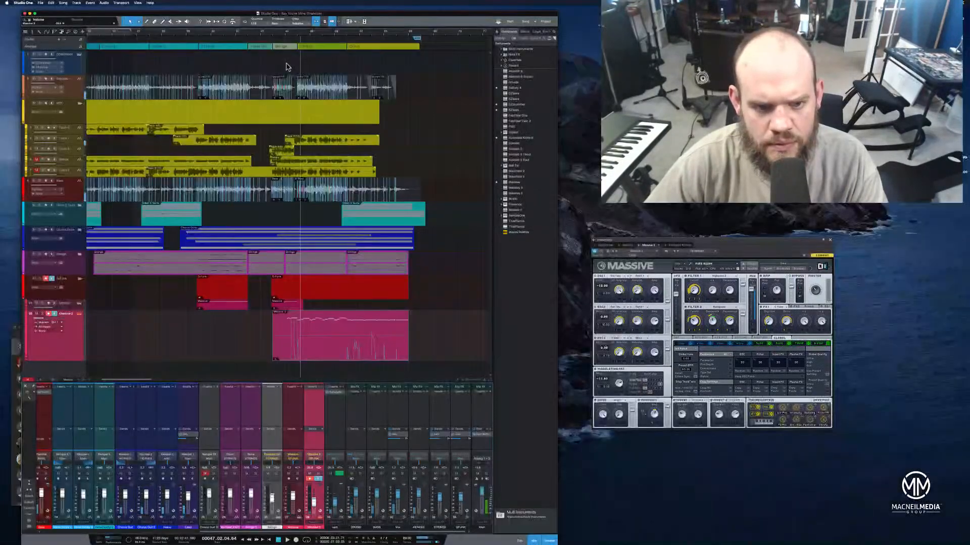
# Play the Massive tracks from the bridge and trim the Massive 2 clip's start to the beginning of the last chorus
pyautogui.click(274, 36)
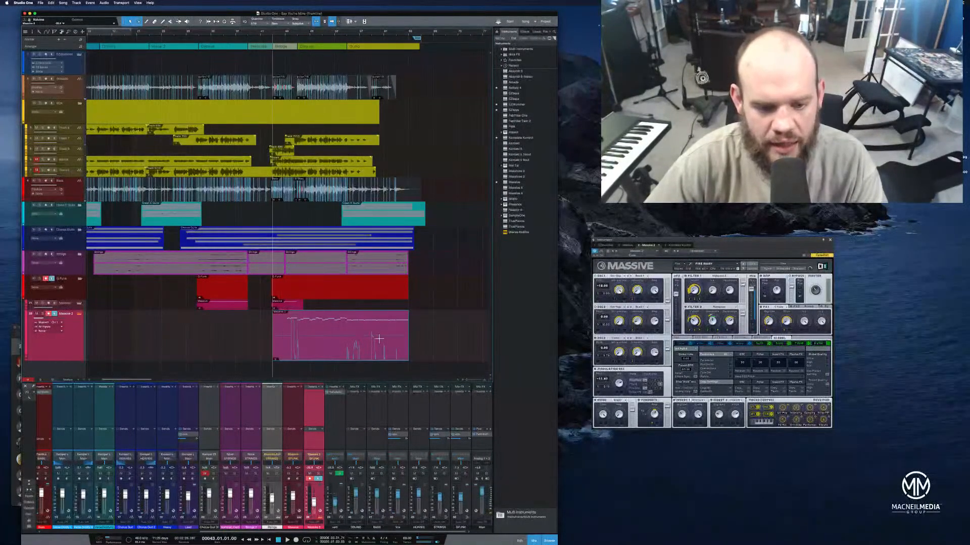
pyautogui.click(70, 306)
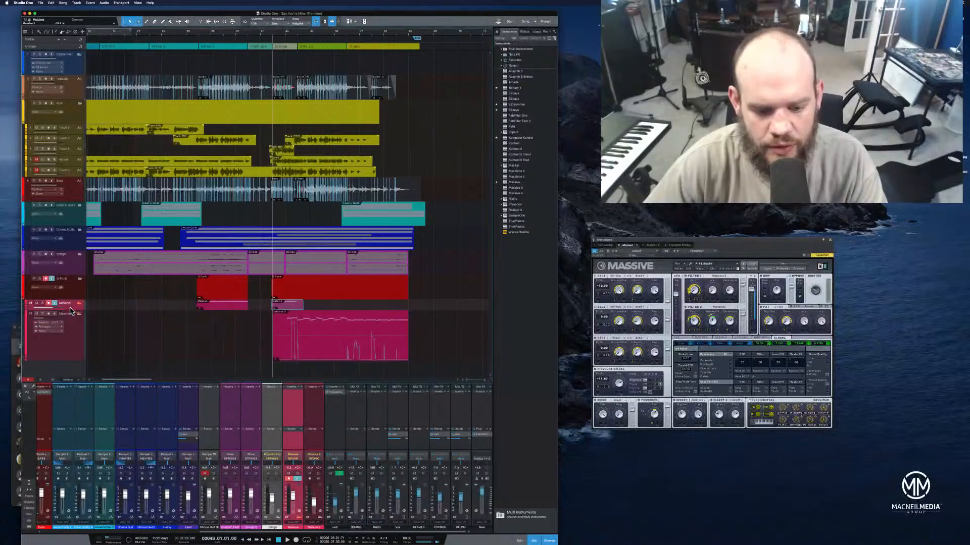
pyautogui.click(315, 425)
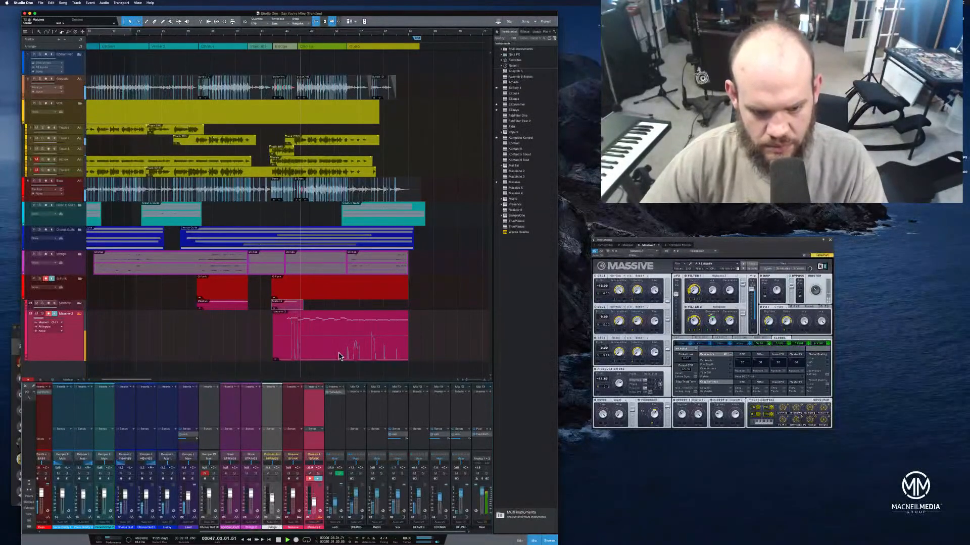
pyautogui.press('space')
pyautogui.moveTo(270, 331); pyautogui.dragTo(293, 332)
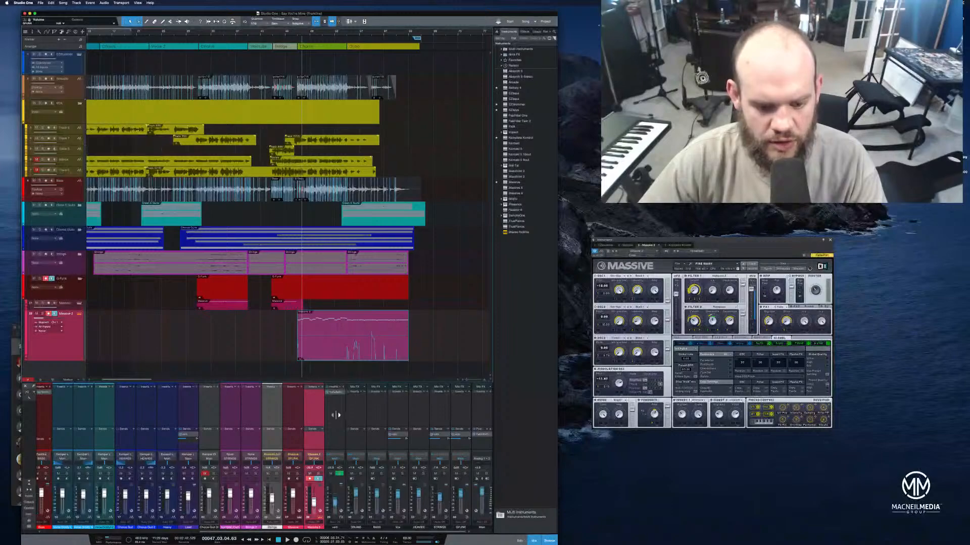
# Raise the Massive 2 channel's level slightly while playing the last chorus into the outro
pyautogui.press('space')
pyautogui.moveTo(314, 501); pyautogui.dragTo(318, 497)
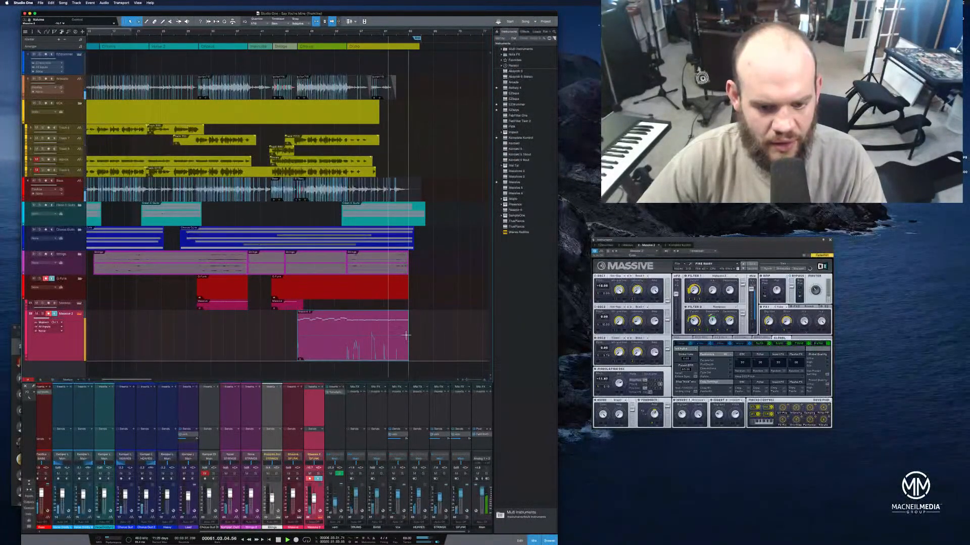
pyautogui.press('space')
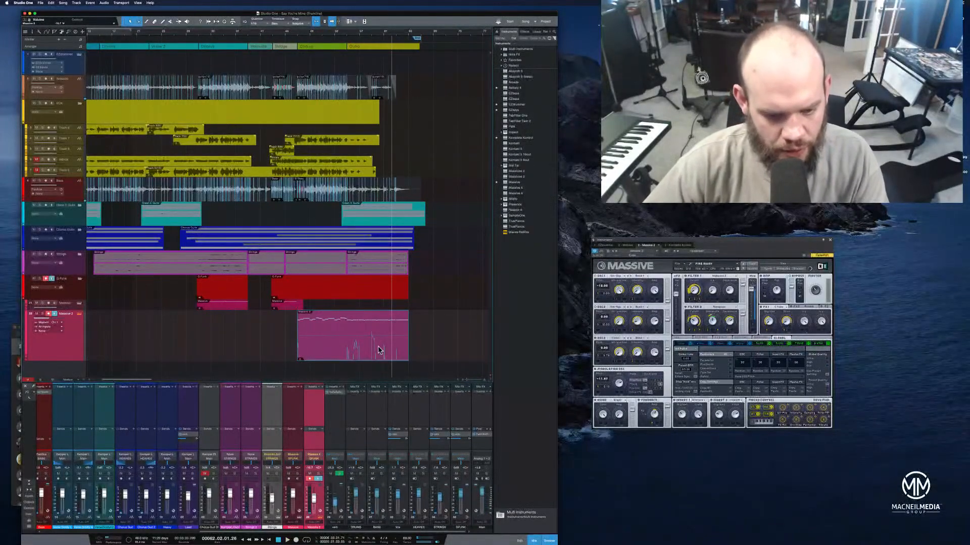
# Transform the Massive 2 instrument track to an audio track
pyautogui.rightClick(313, 348)
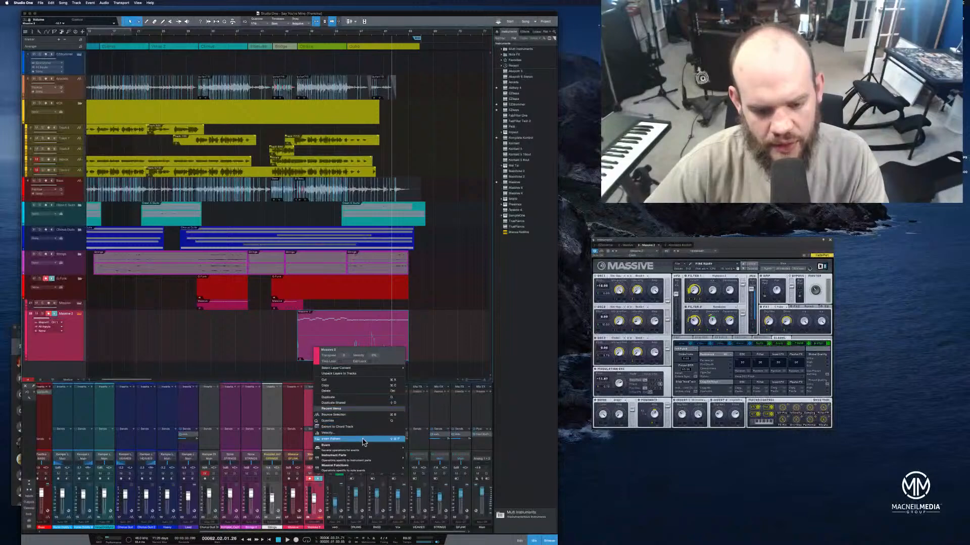
pyautogui.click(308, 338)
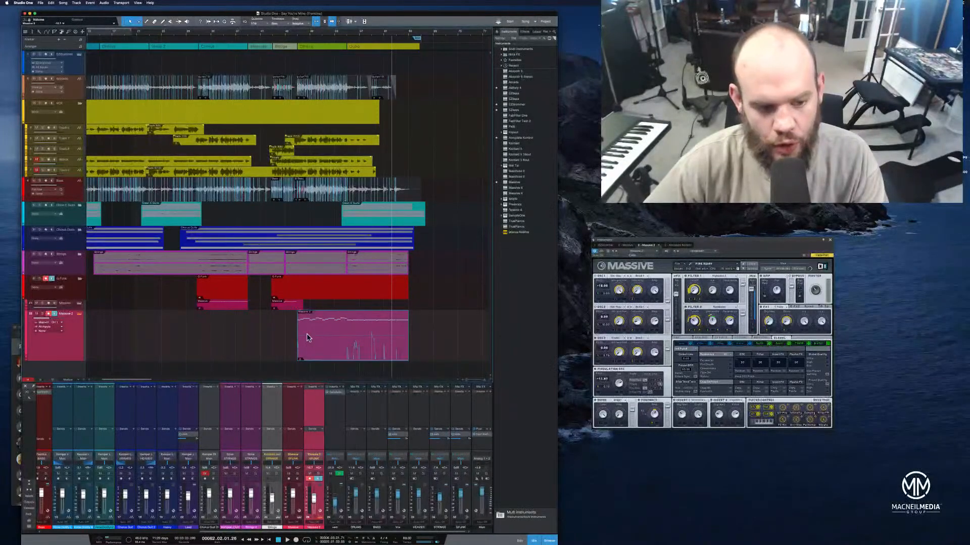
pyautogui.rightClick(78, 350)
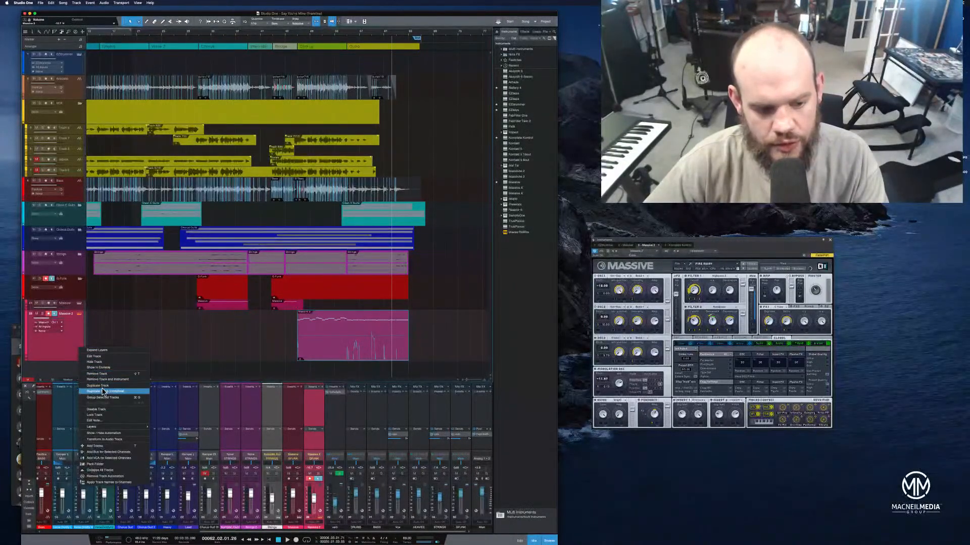
pyautogui.click(131, 441)
pyautogui.click(472, 196)
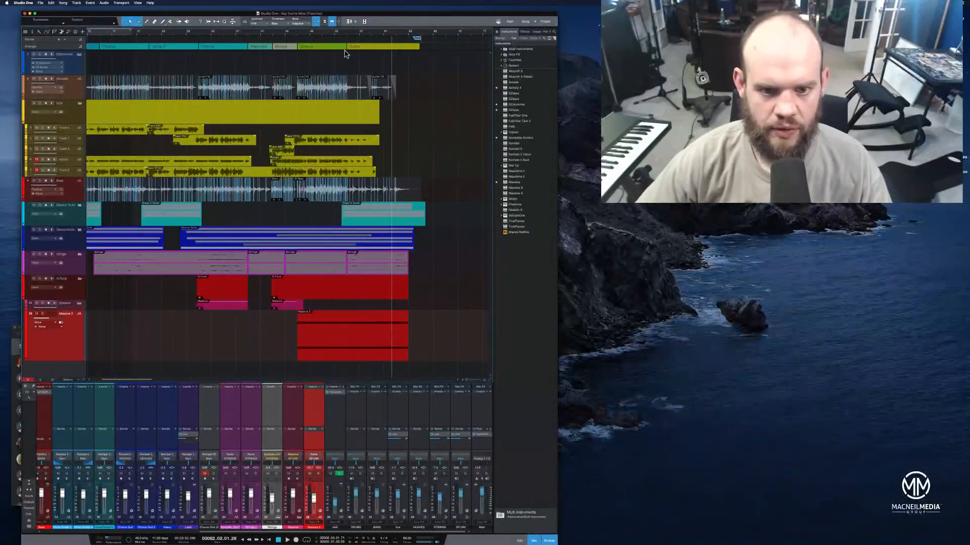
# Play the outro and add a long fade-out to the Massive 2 audio clip, starting at the outro
pyautogui.moveTo(361, 38); pyautogui.dragTo(361, 49)
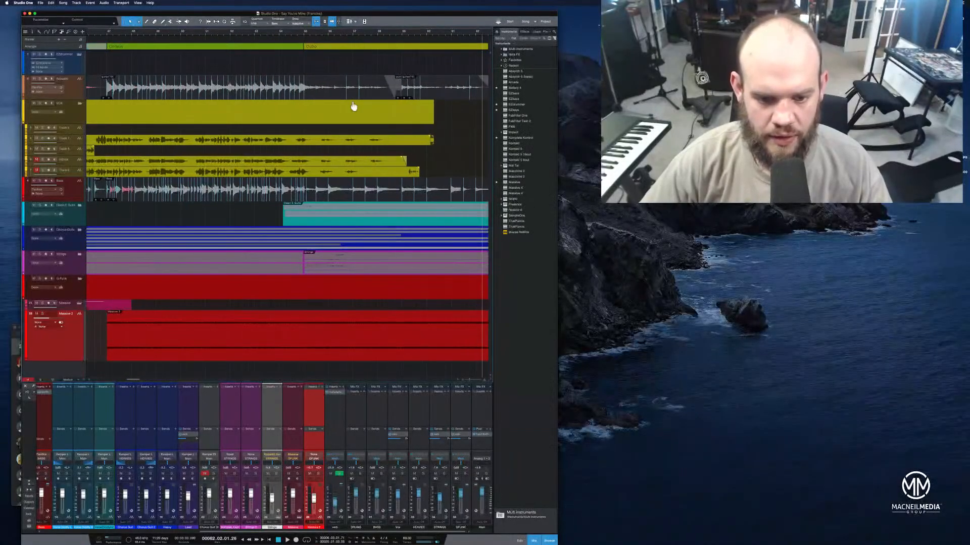
pyautogui.click(304, 38)
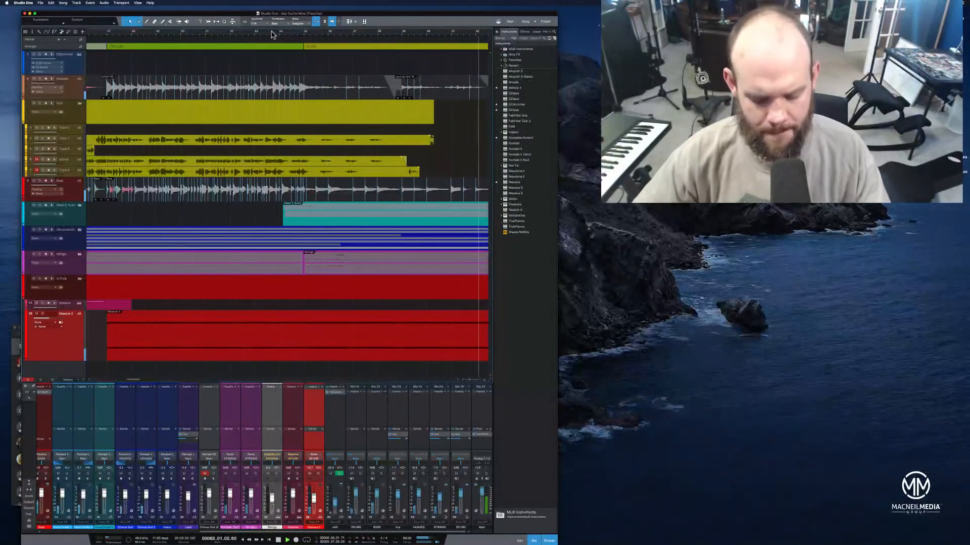
pyautogui.moveTo(259, 33); pyautogui.dragTo(269, 26)
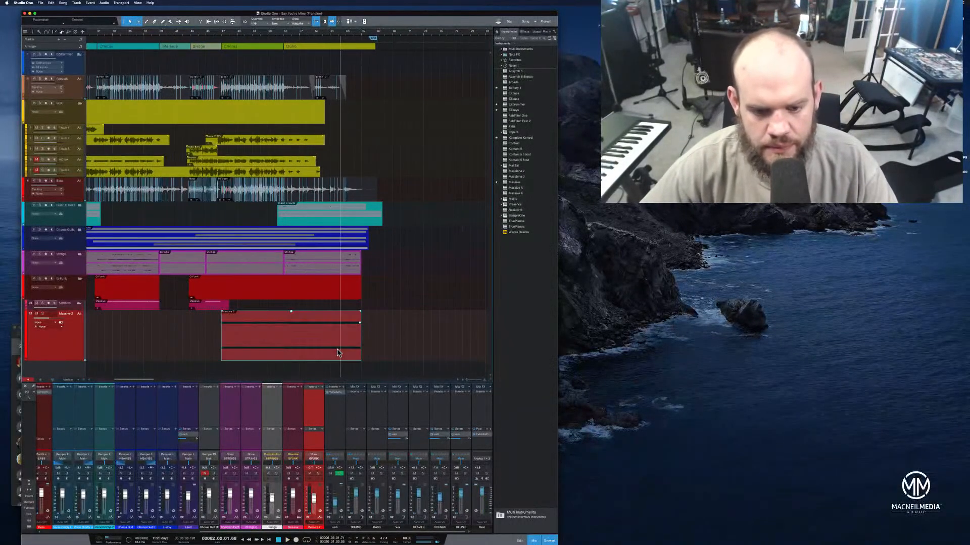
pyautogui.moveTo(360, 312); pyautogui.dragTo(314, 334)
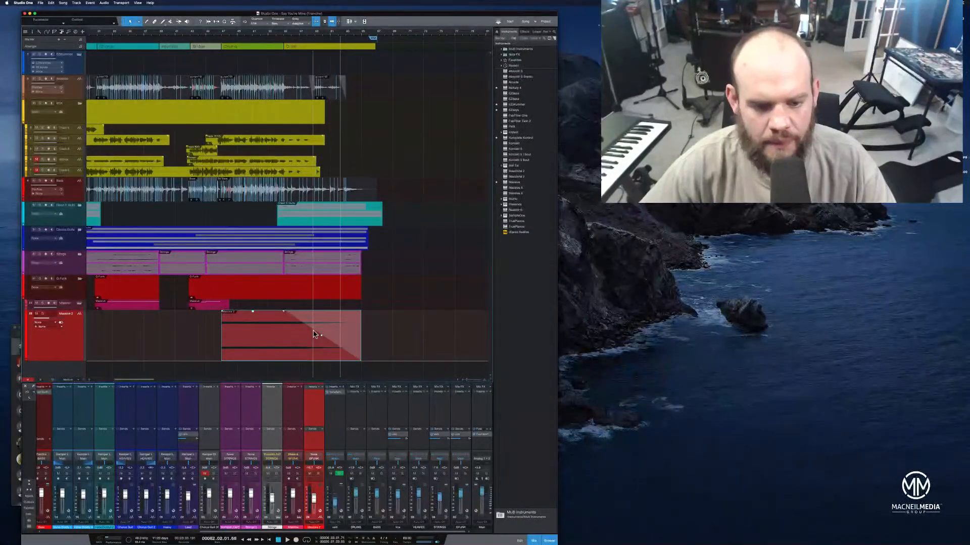
# Play the outro, and undo the Massive 2 fade-out and its transformation to audio so it is an instrument track again
pyautogui.click(281, 38)
pyautogui.click(281, 38)
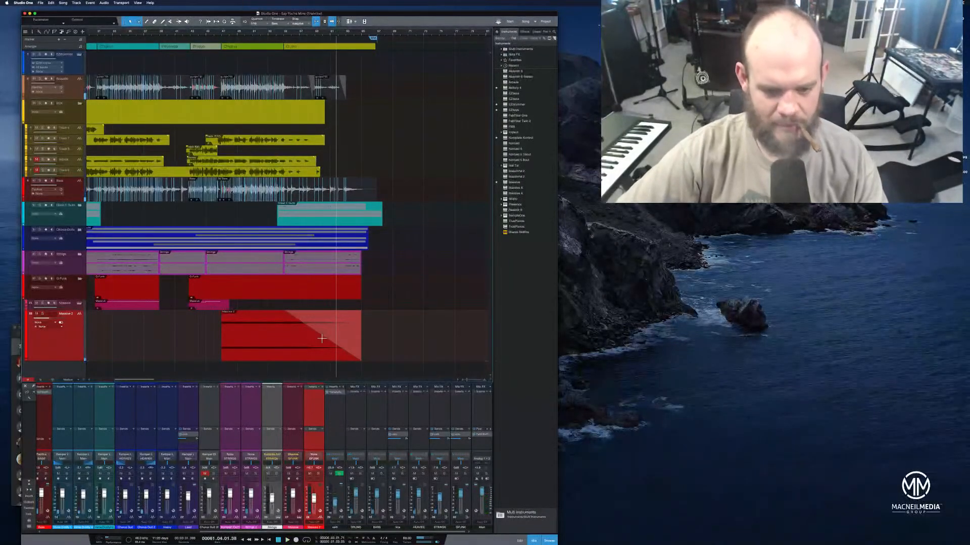
pyautogui.click(323, 359)
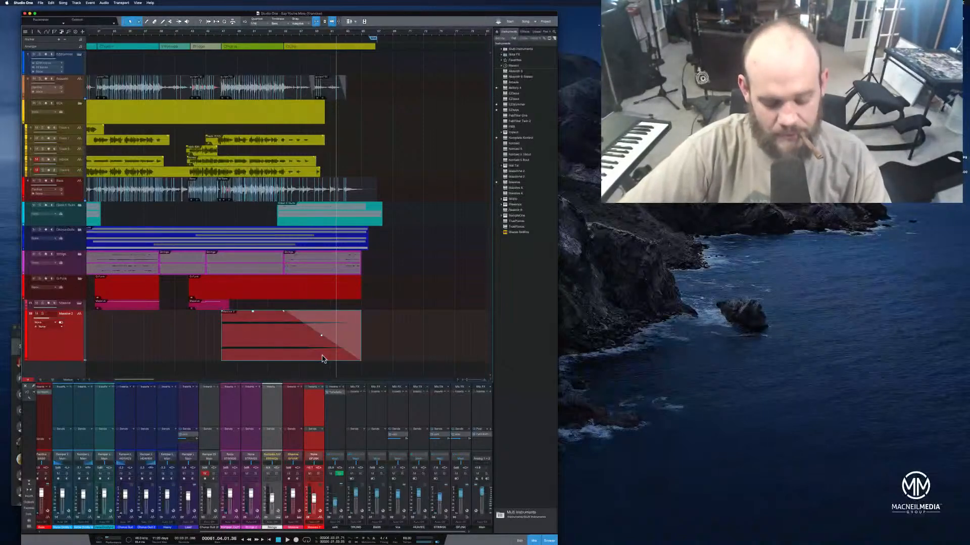
pyautogui.press('super+z')
pyautogui.press('super+z')
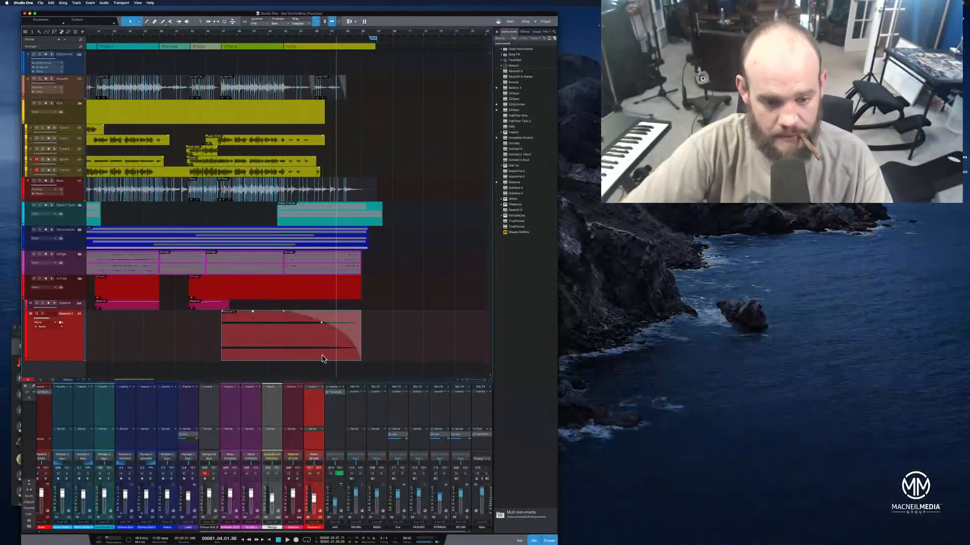
pyautogui.press('super+z')
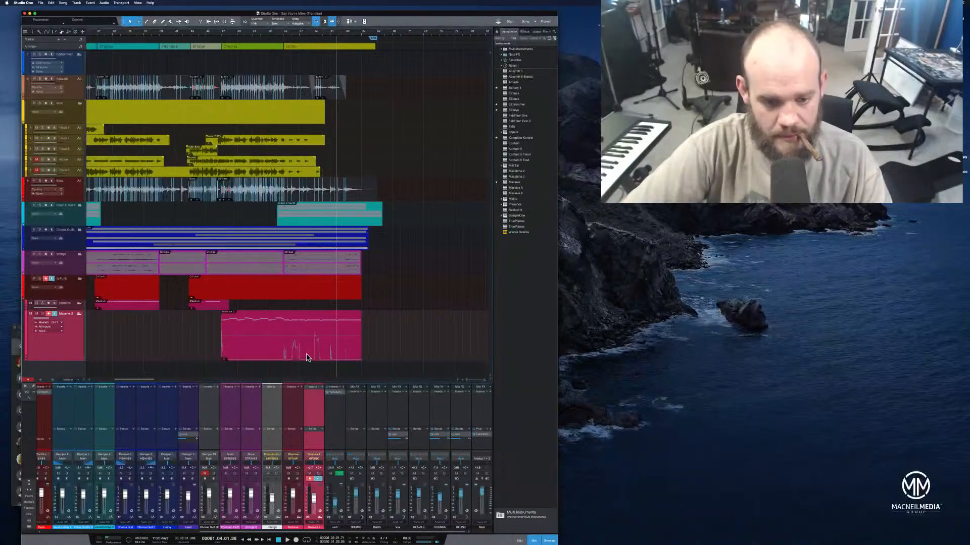
pyautogui.rightClick(306, 353)
pyautogui.press('Escape')
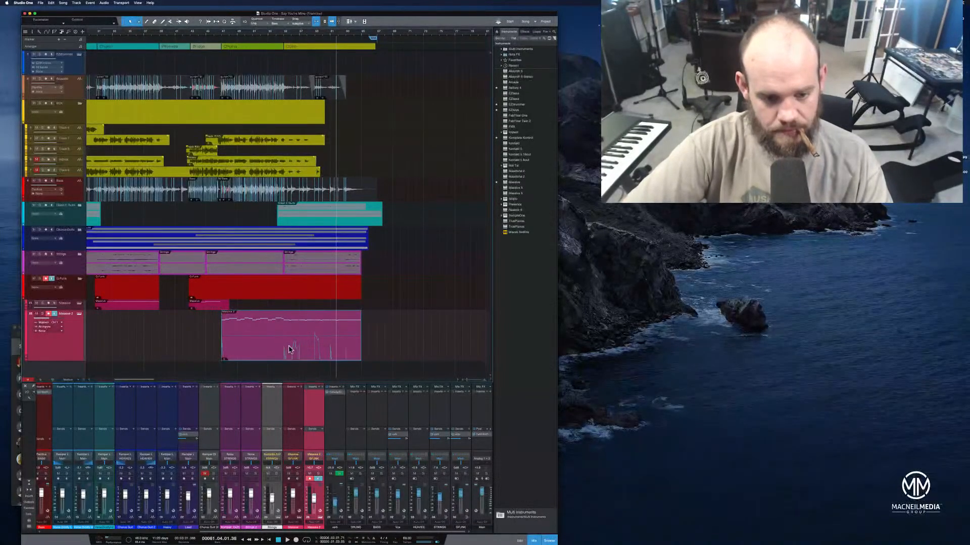
# Open the Massive 2 notes for editing and slightly adjust their velocities while playing from the last chorus
pyautogui.doubleClick(289, 346)
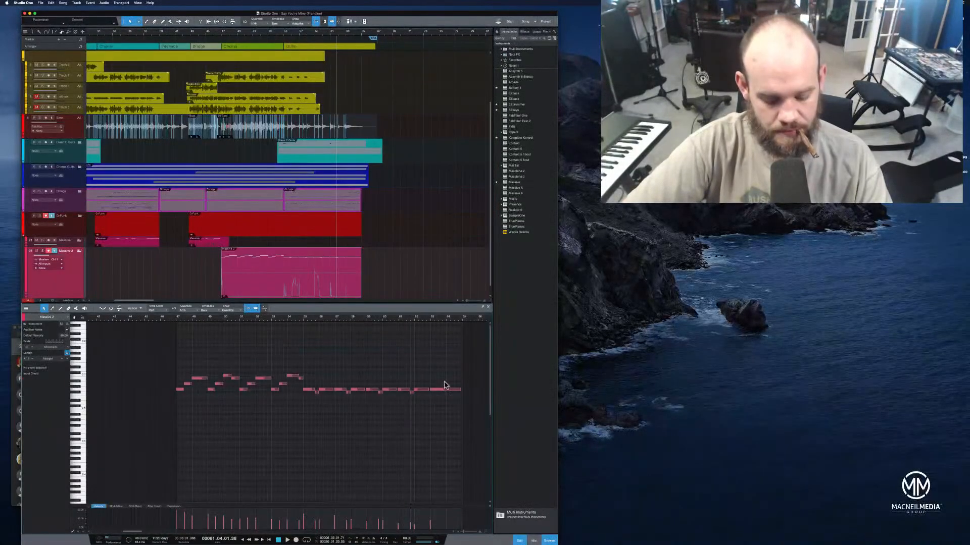
pyautogui.press('super+a')
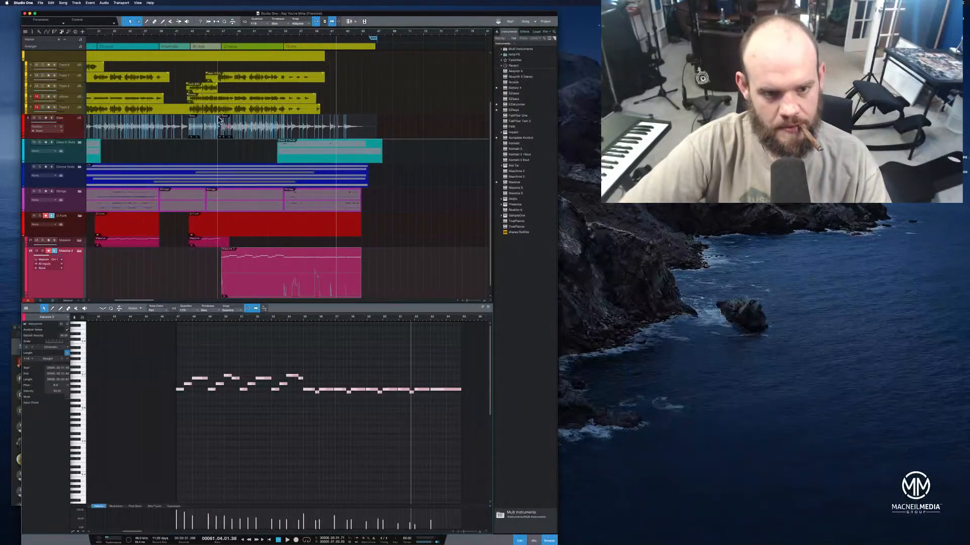
pyautogui.click(222, 34)
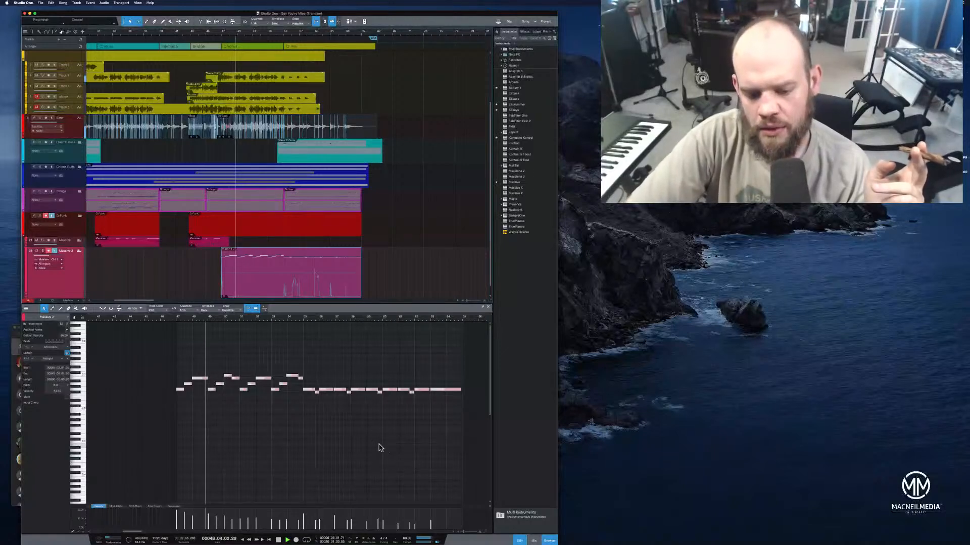
pyautogui.moveTo(305, 517); pyautogui.dragTo(304, 513)
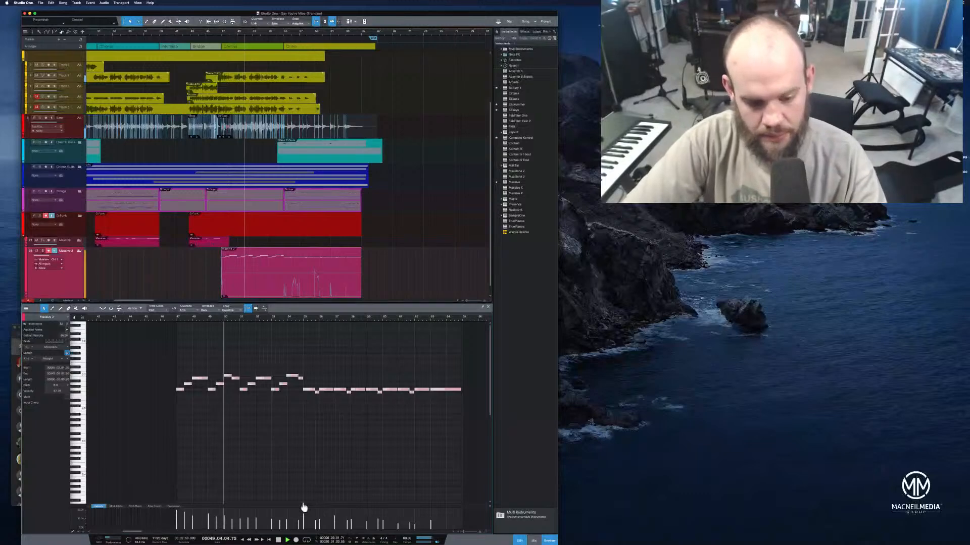
pyautogui.click(141, 425)
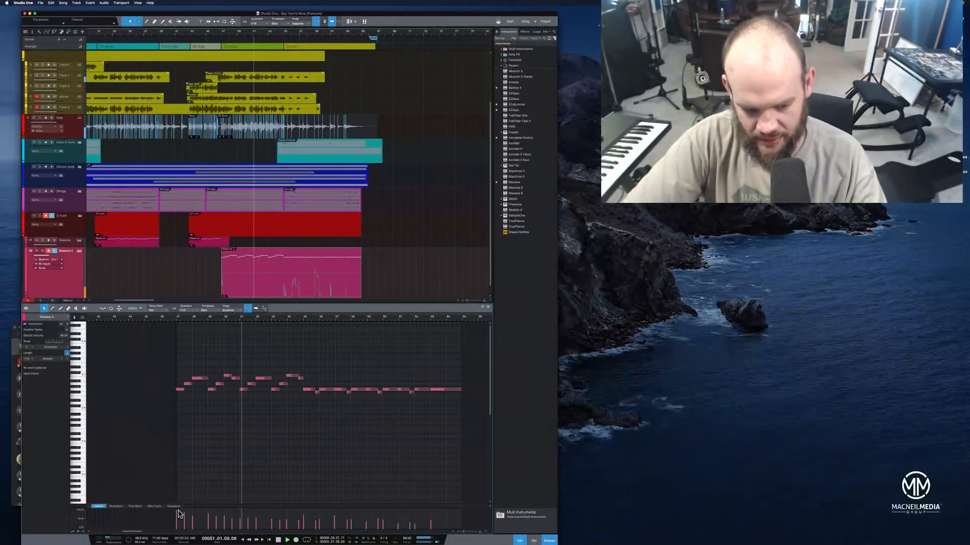
pyautogui.moveTo(176, 511); pyautogui.dragTo(178, 513)
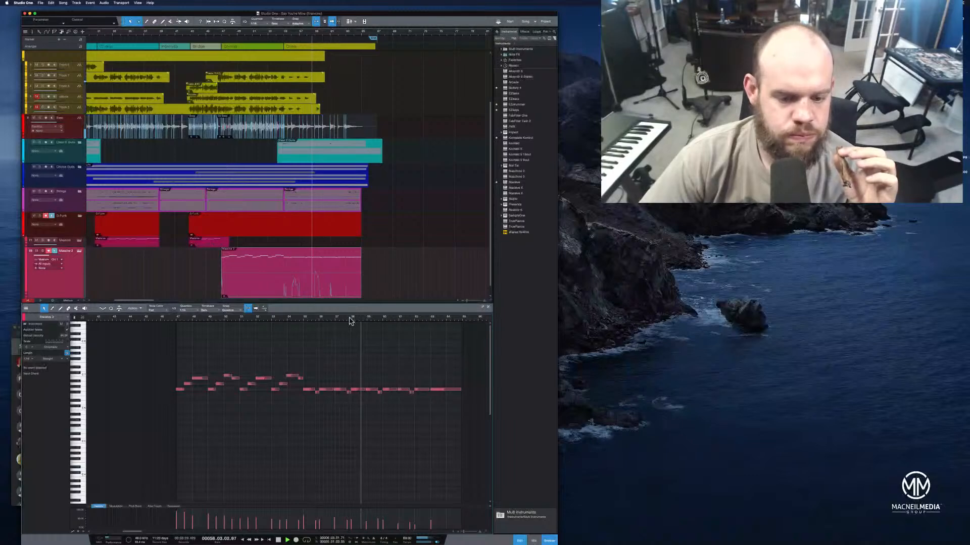
# Lengthen an early Massive 2 outro note to meet the following note, and play the outro from around there
pyautogui.moveTo(350, 320); pyautogui.dragTo(348, 336)
pyautogui.moveTo(332, 394); pyautogui.dragTo(337, 393)
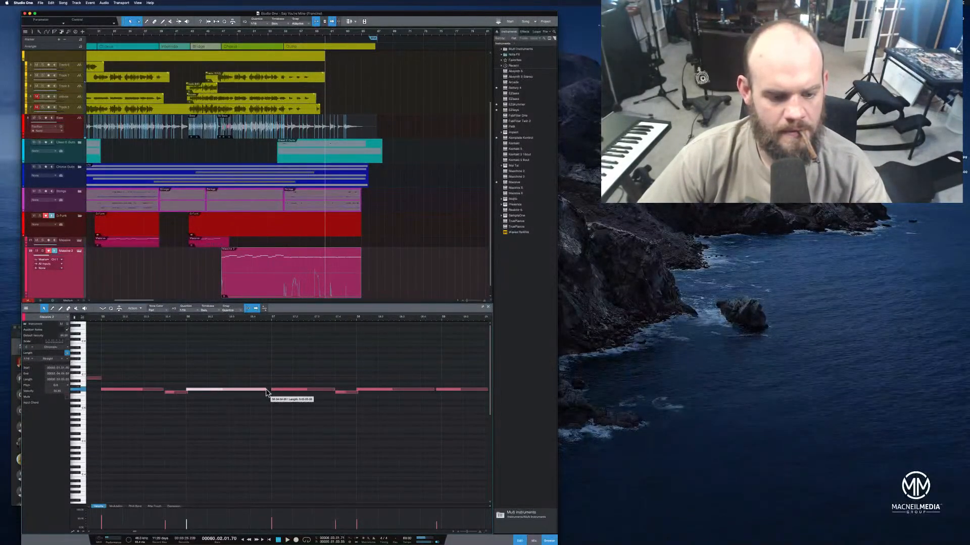
pyautogui.click(176, 316)
pyautogui.press('space')
pyautogui.moveTo(191, 319); pyautogui.dragTo(186, 314)
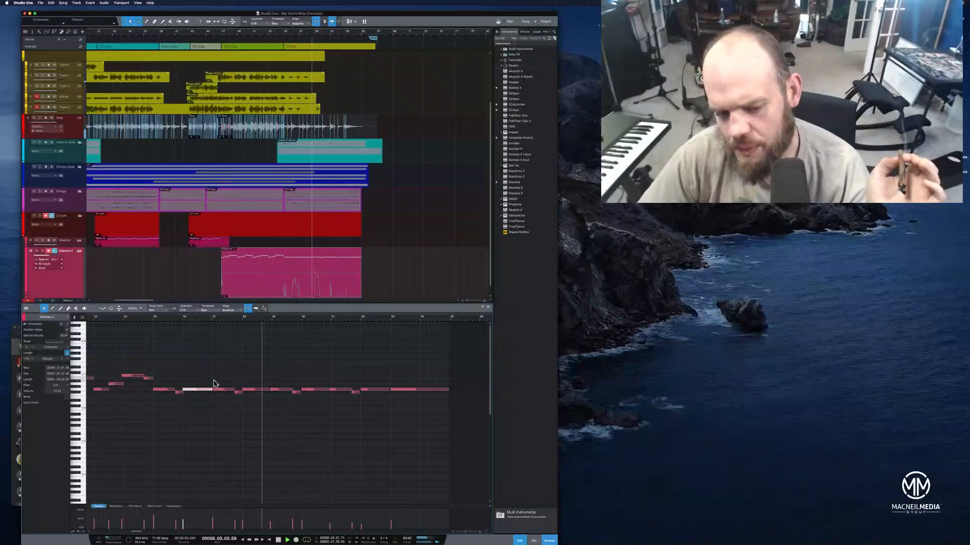
# Lengthen the remaining sustained Massive 2 notes in the outro to close the gaps between them during playback
pyautogui.click(270, 391)
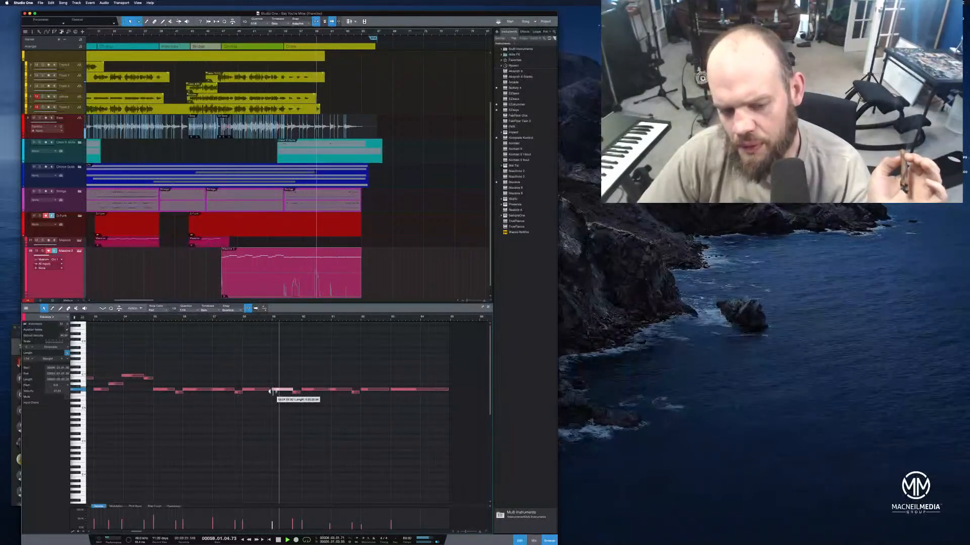
pyautogui.click(272, 391)
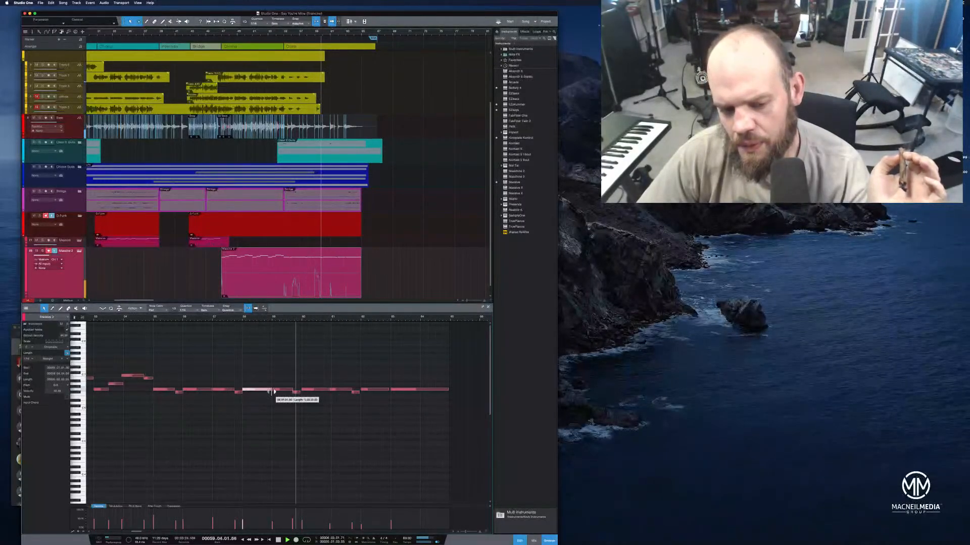
pyautogui.click(300, 392)
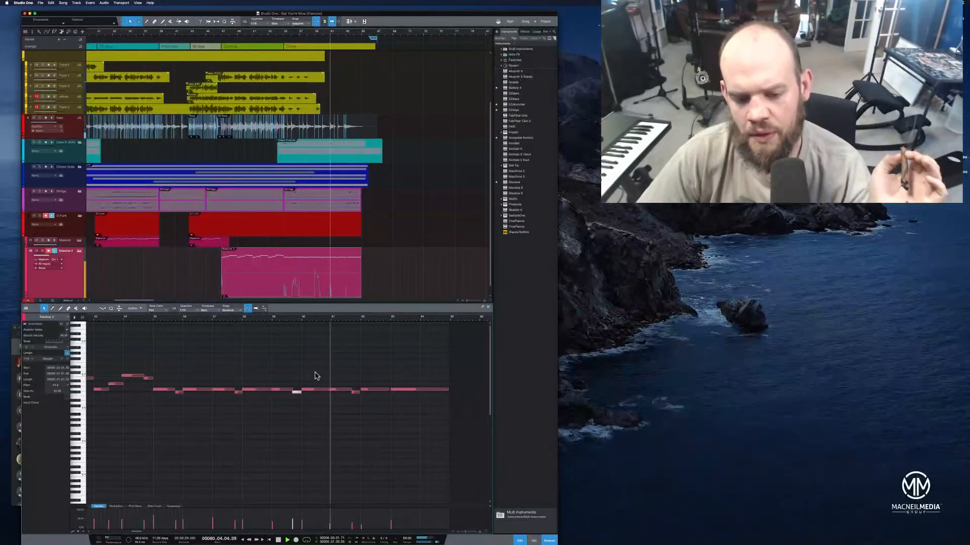
pyautogui.click(325, 391)
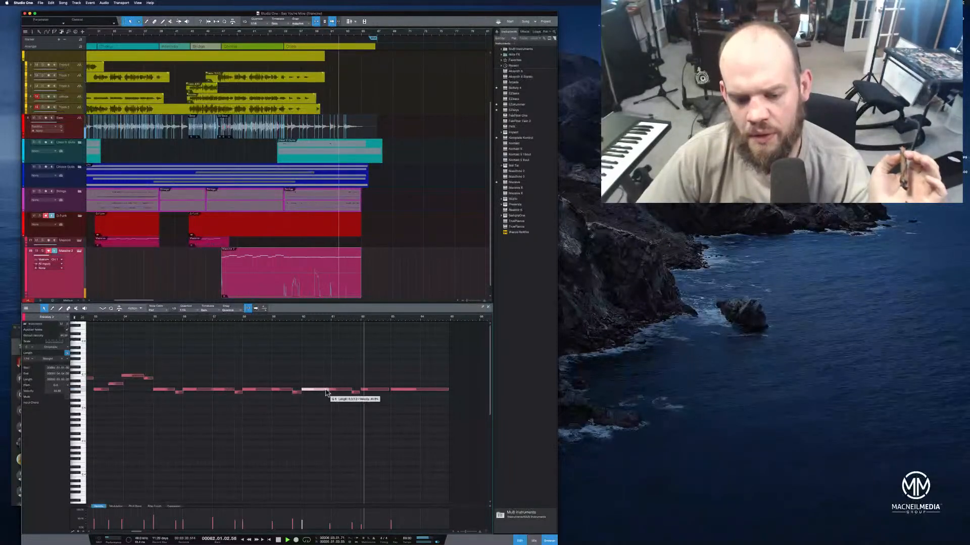
pyautogui.click(333, 391)
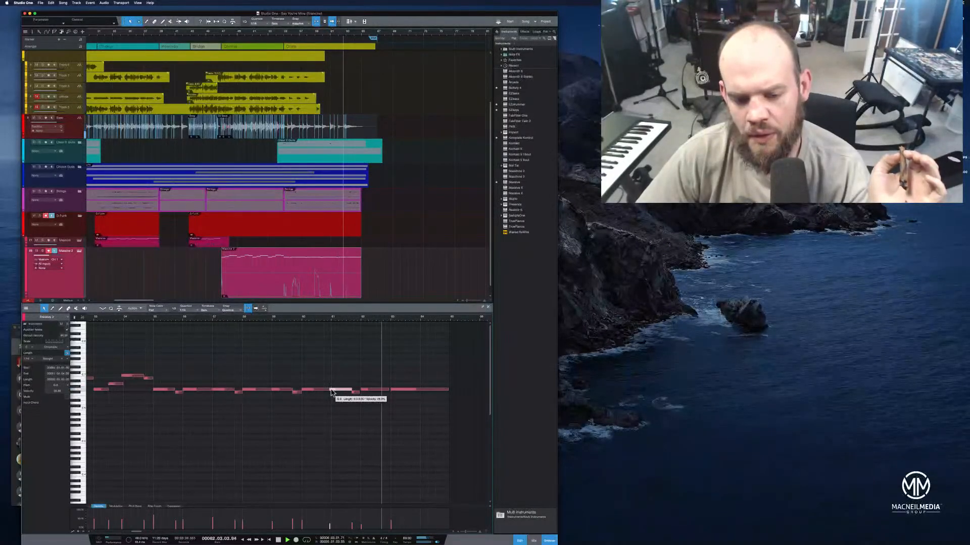
pyautogui.click(323, 391)
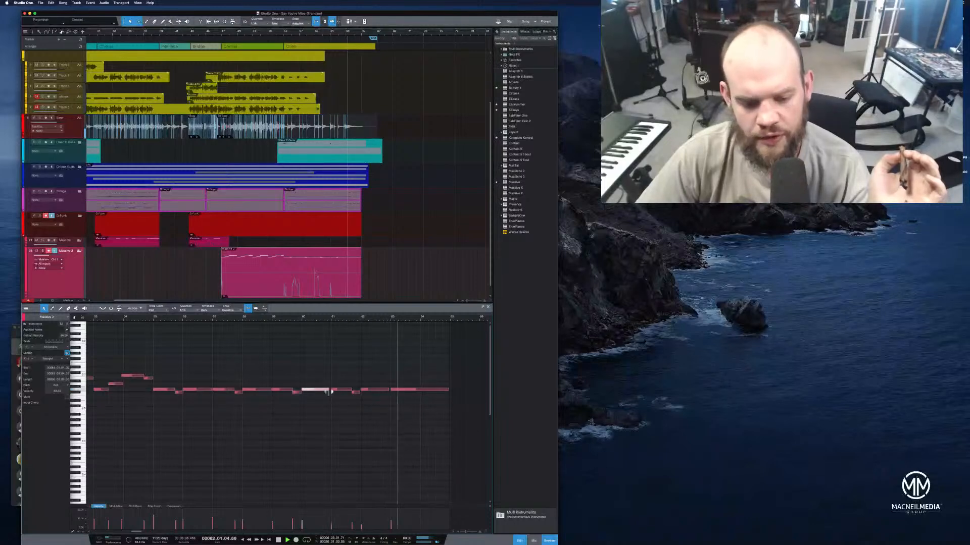
pyautogui.click(386, 390)
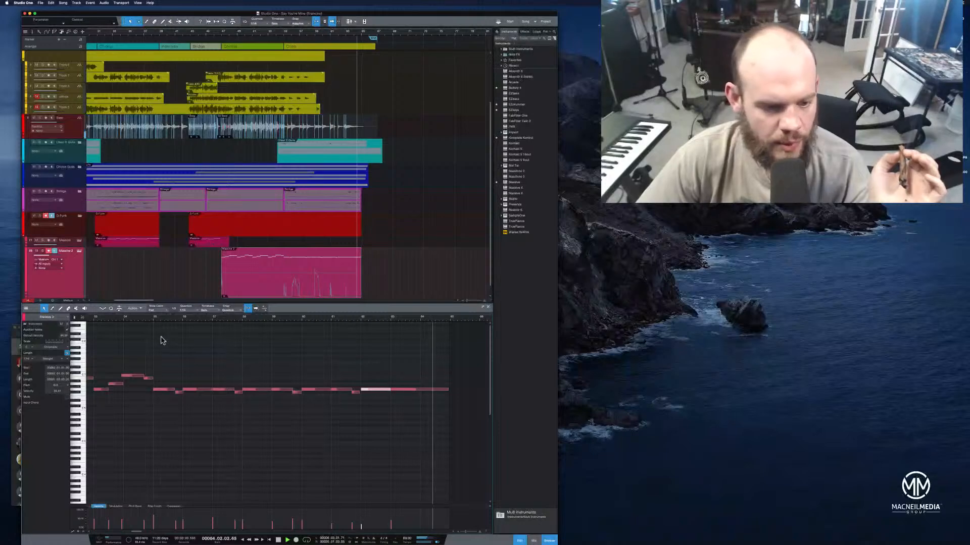
# Play the outro, adjust the Massive 2 note ending before the final low note, and replay that passage
pyautogui.click(151, 318)
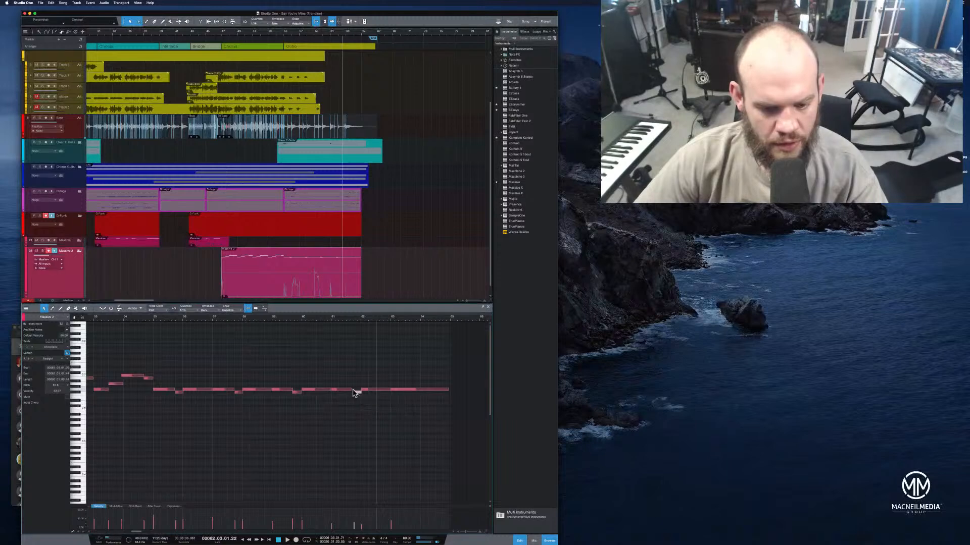
pyautogui.click(349, 390)
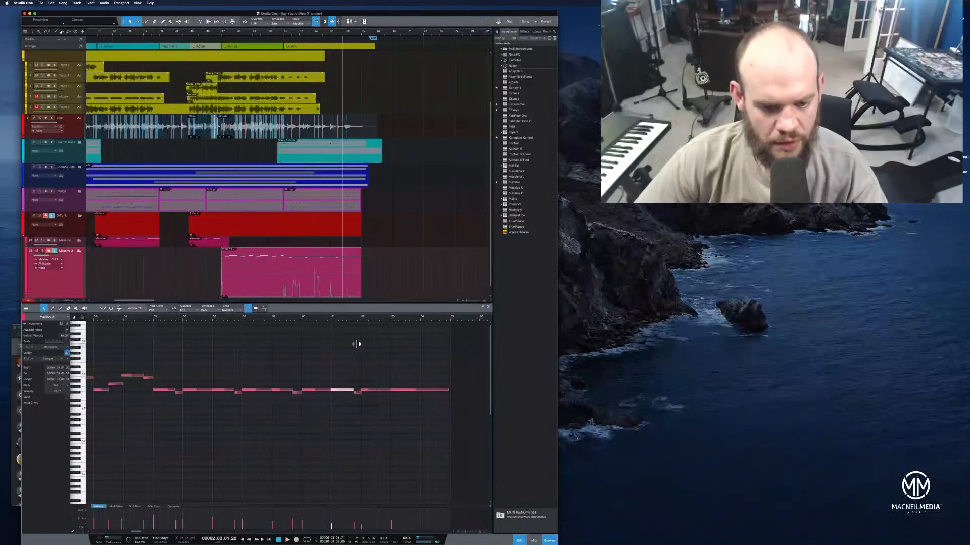
pyautogui.click(349, 318)
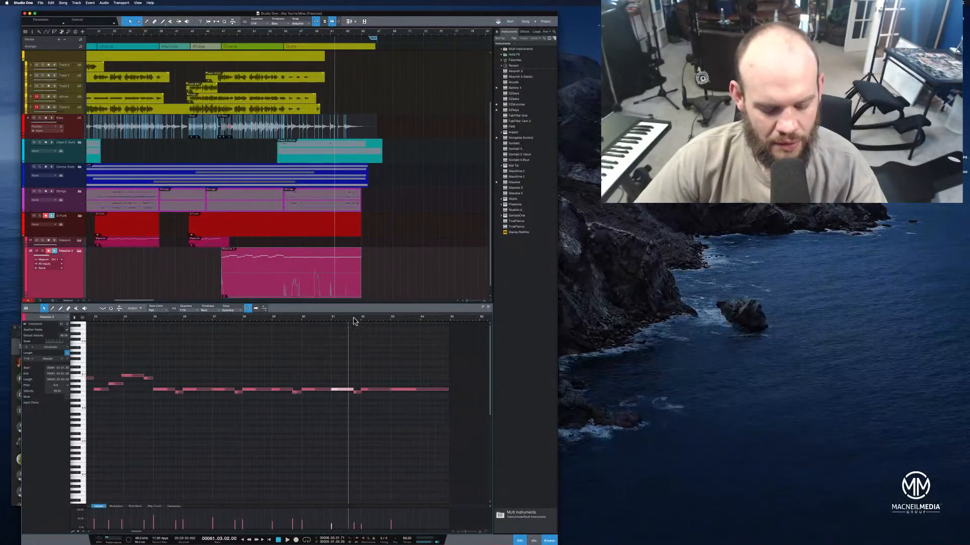
pyautogui.press('space')
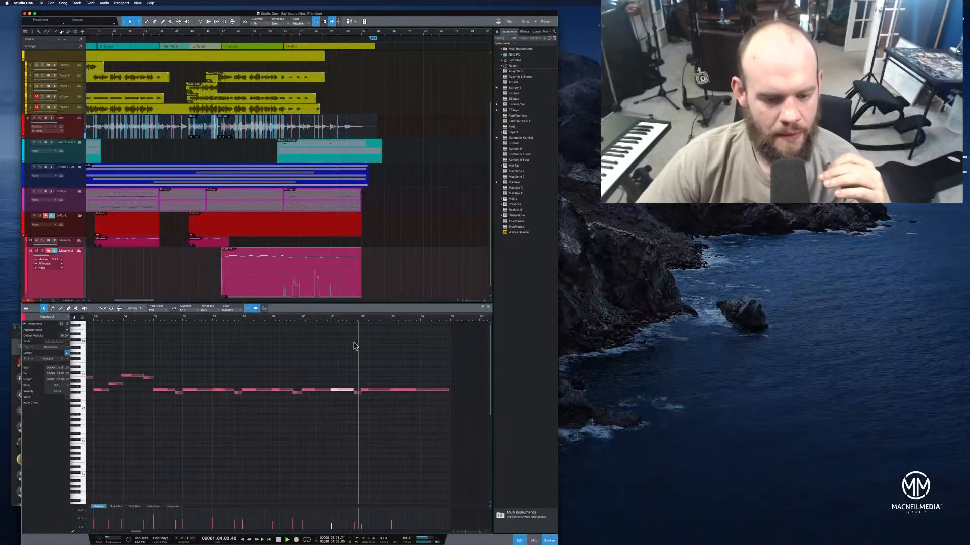
pyautogui.moveTo(382, 320); pyautogui.dragTo(377, 317)
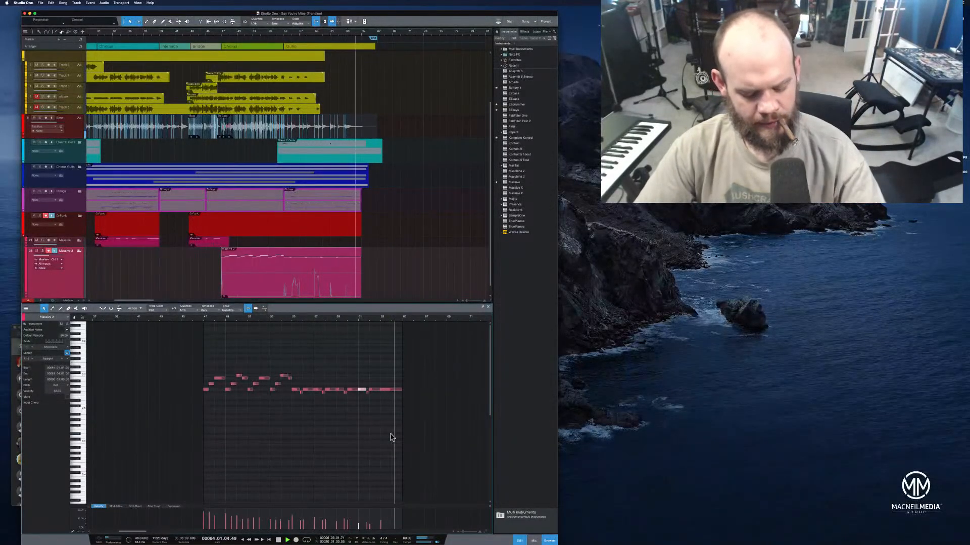
# Save the song and transform the Massive 2 instrument track to an audio track
pyautogui.press('super+s')
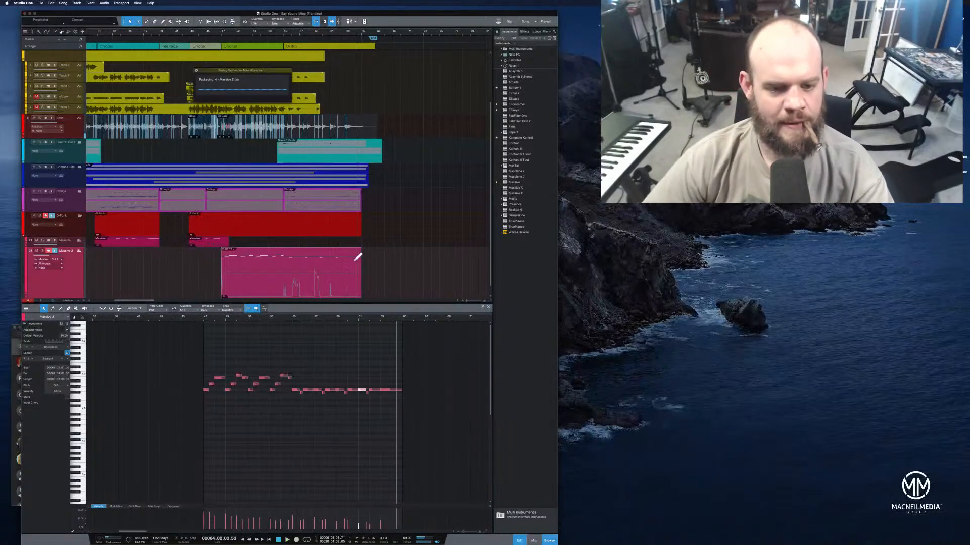
pyautogui.rightClick(303, 286)
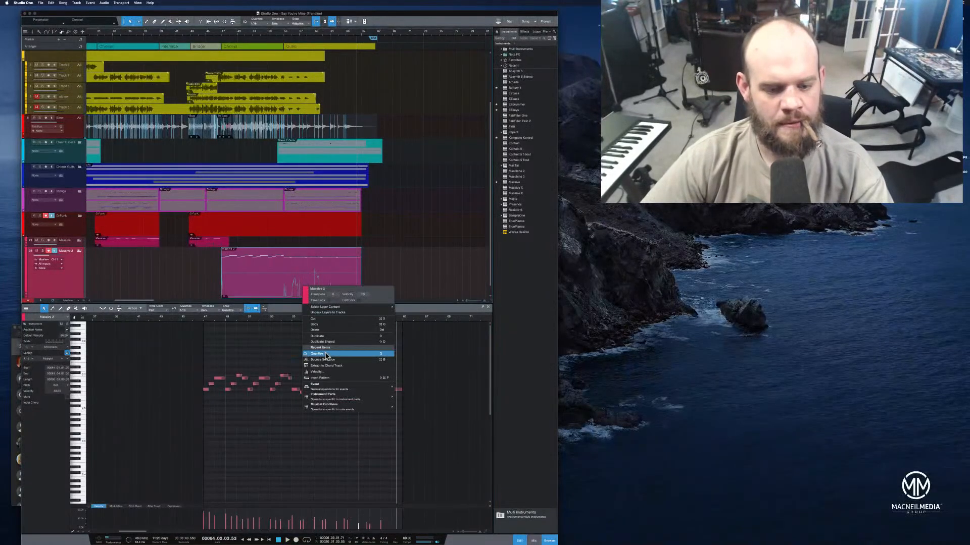
pyautogui.rightClick(71, 289)
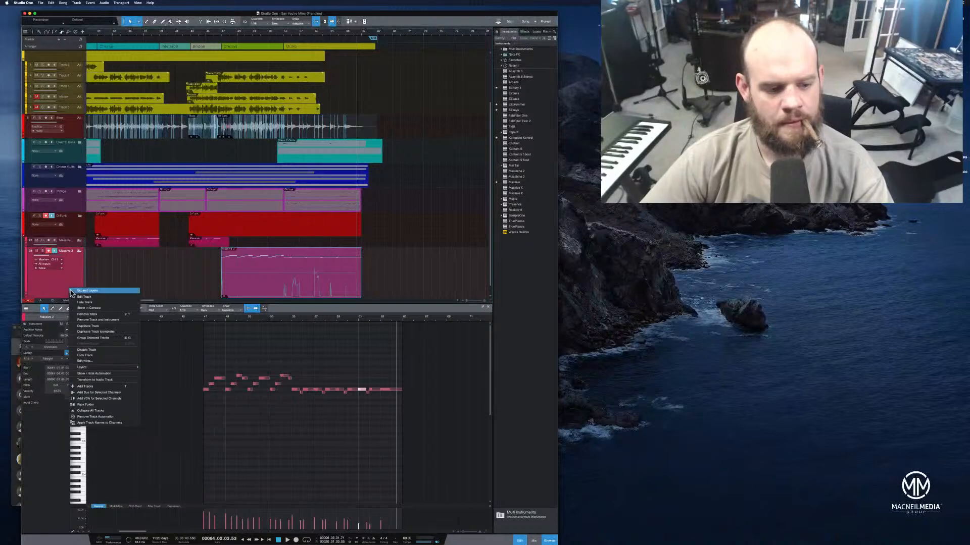
pyautogui.click(87, 380)
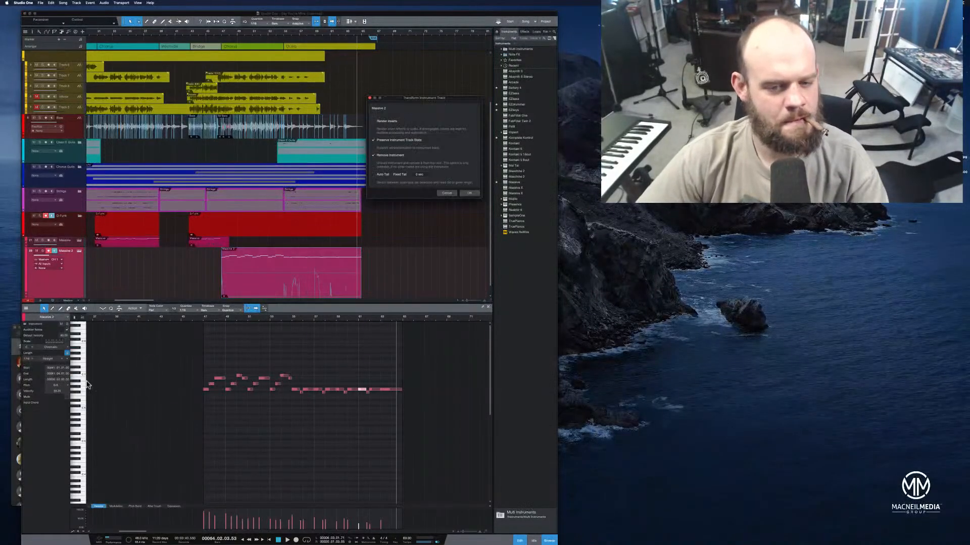
pyautogui.click(468, 194)
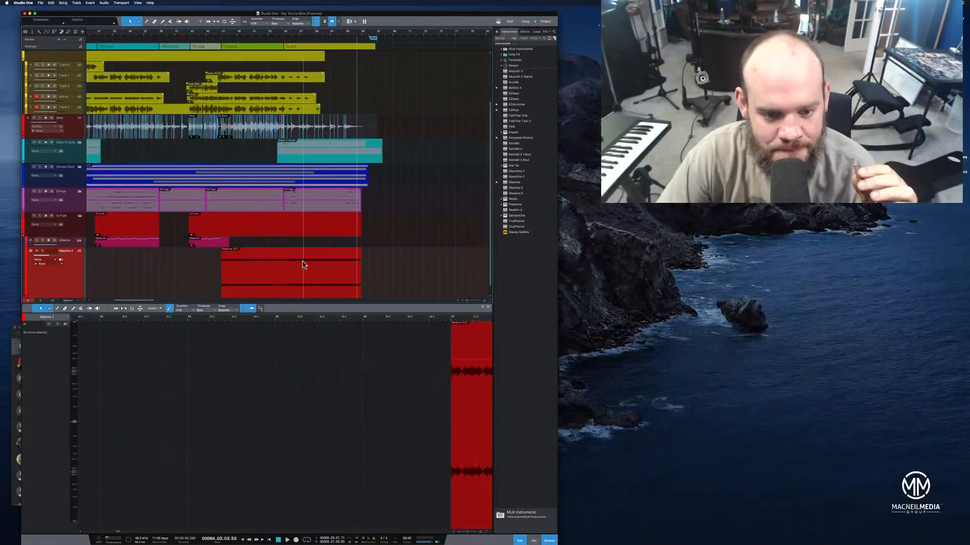
# Add a long fade-out to the Massive 2 audio clip starting at the outro, and play the outro
pyautogui.click(359, 266)
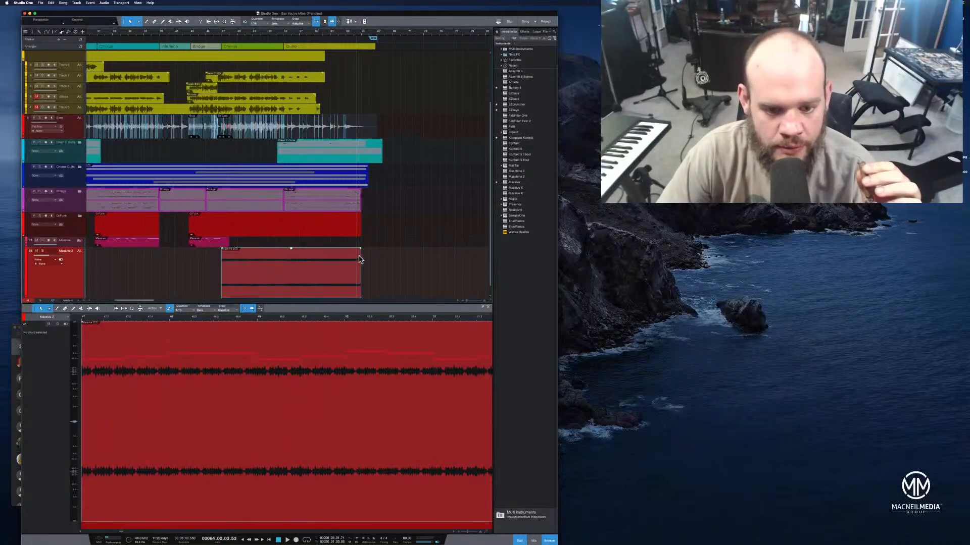
pyautogui.click(361, 249)
pyautogui.click(346, 284)
pyautogui.moveTo(360, 250); pyautogui.dragTo(286, 253)
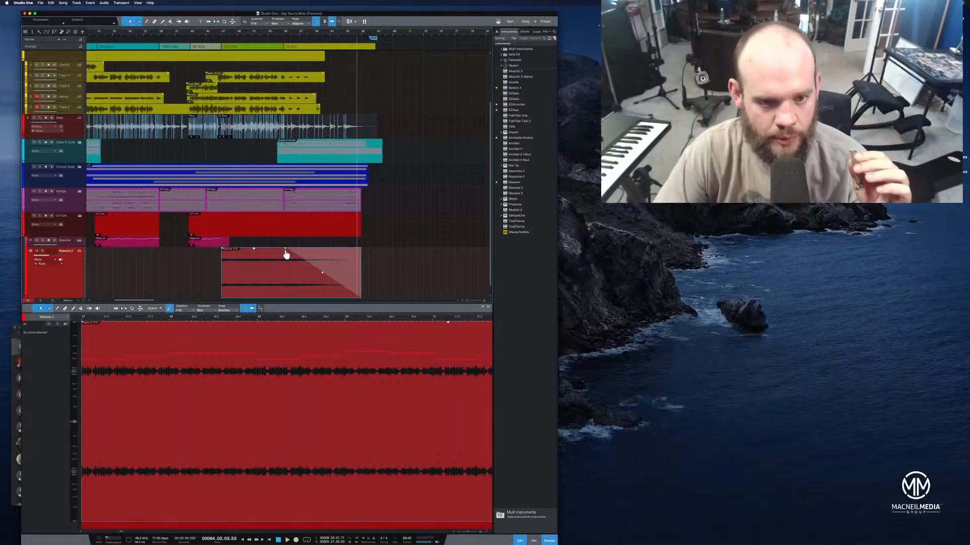
pyautogui.click(284, 34)
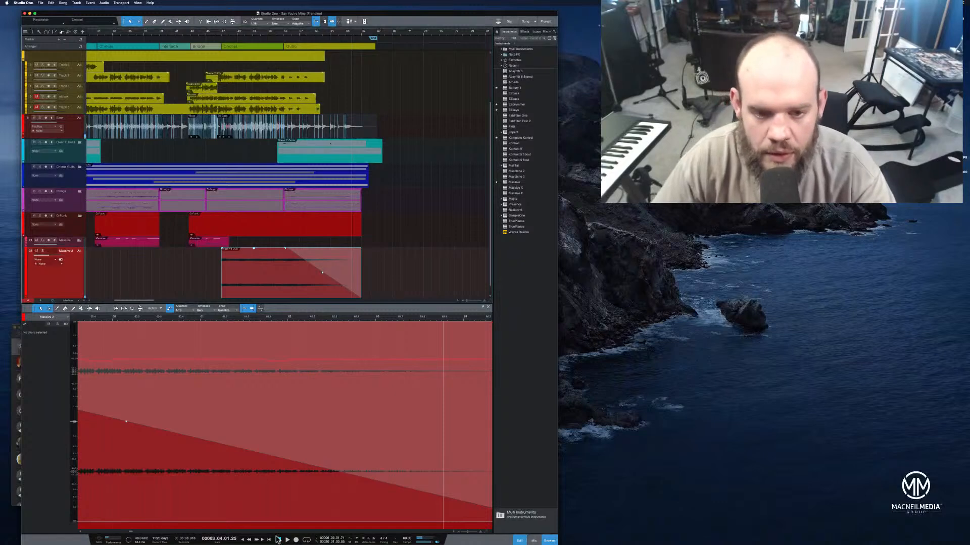
pyautogui.moveTo(299, 33); pyautogui.dragTo(444, 35)
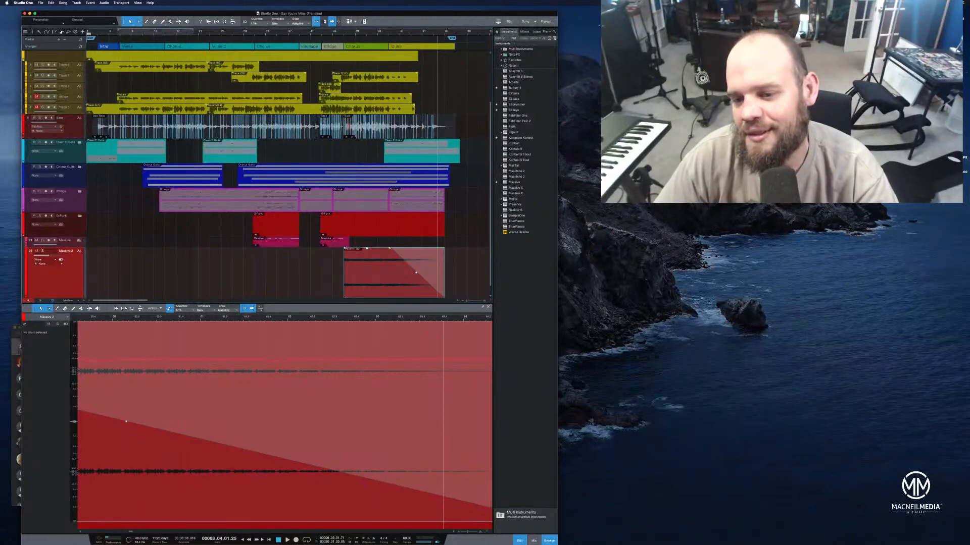
pyautogui.click(777, 208)
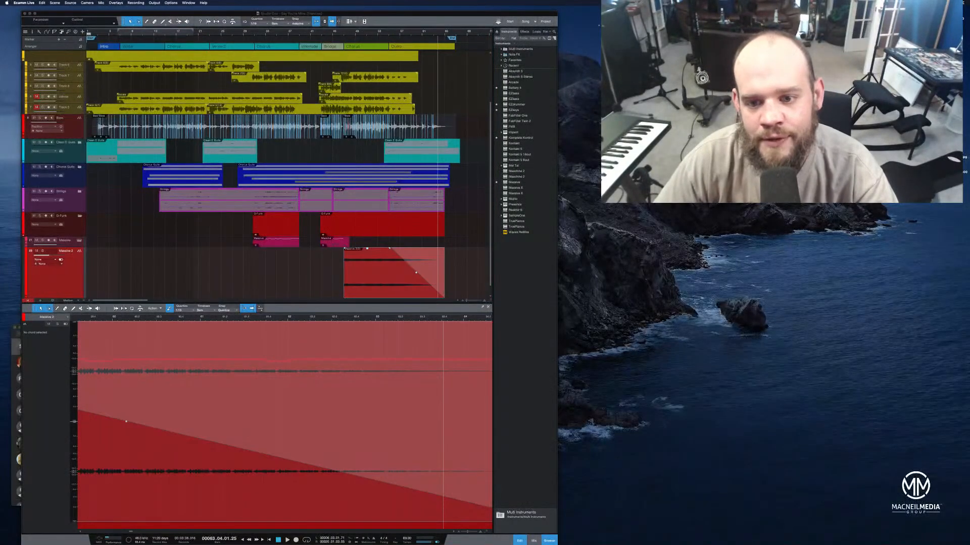
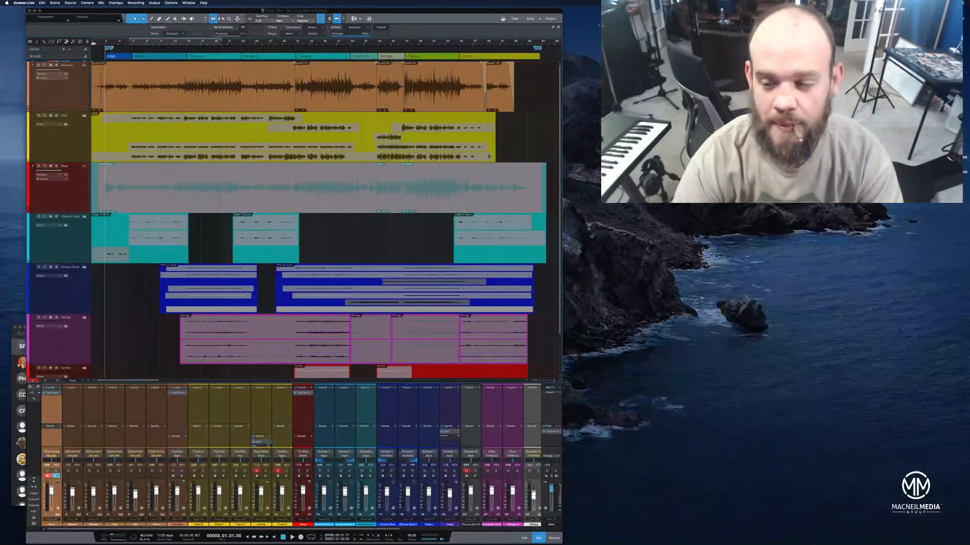
# Switch to Webcam Settings, adjust the camera's exposure time, and close the settings window
pyautogui.press('super+space')
pyautogui.write('we')
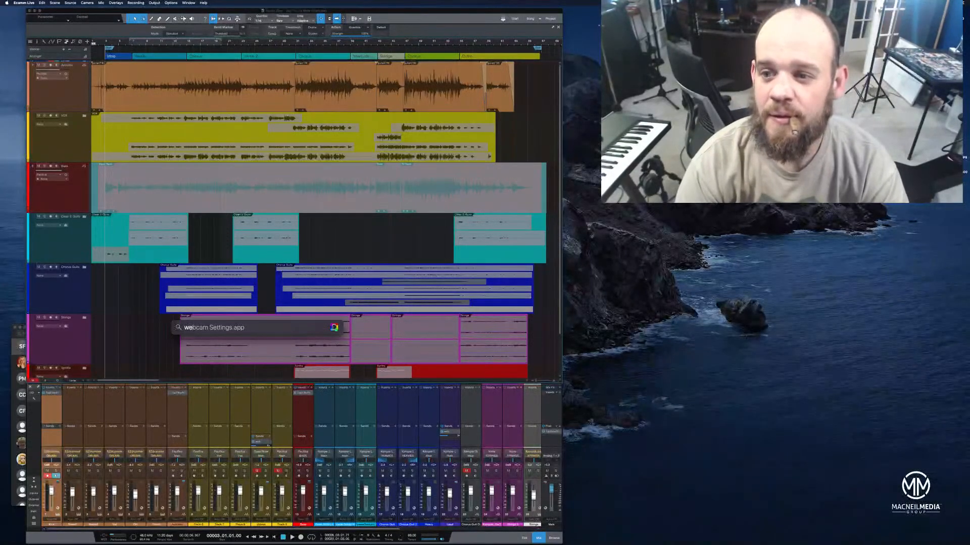
pyautogui.press('Return')
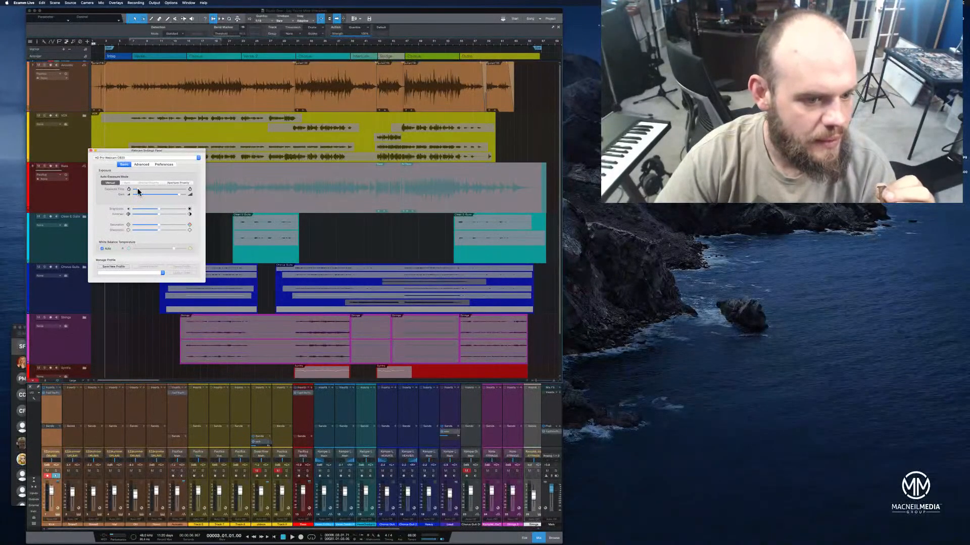
pyautogui.moveTo(138, 187); pyautogui.dragTo(136, 187)
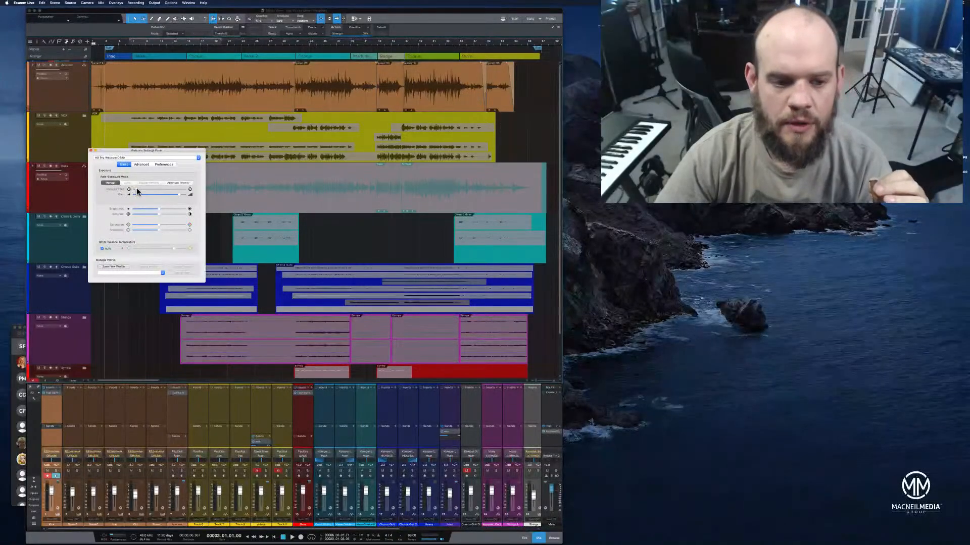
pyautogui.click(91, 150)
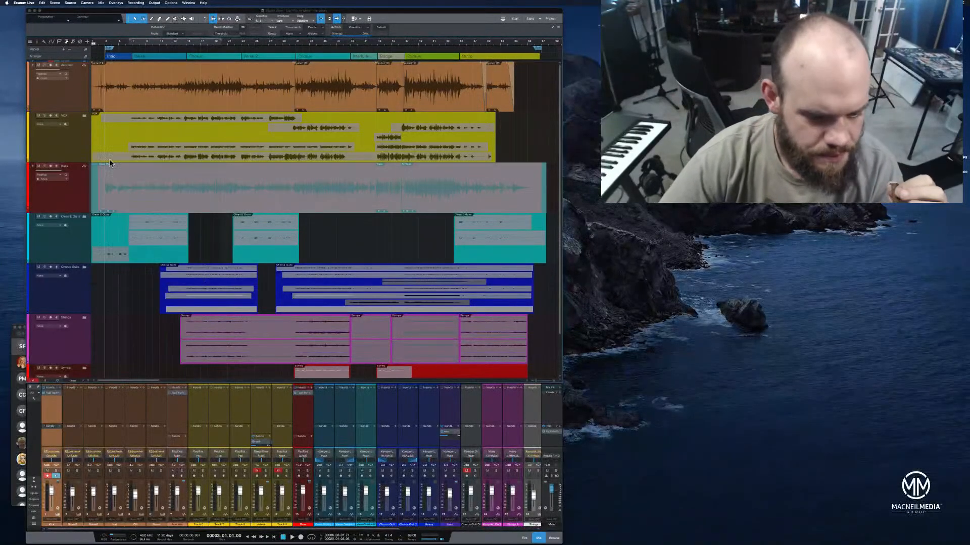
# Return the playhead to the song start and shrink the console so the lowest folder track shows at full height
pyautogui.click(275, 537)
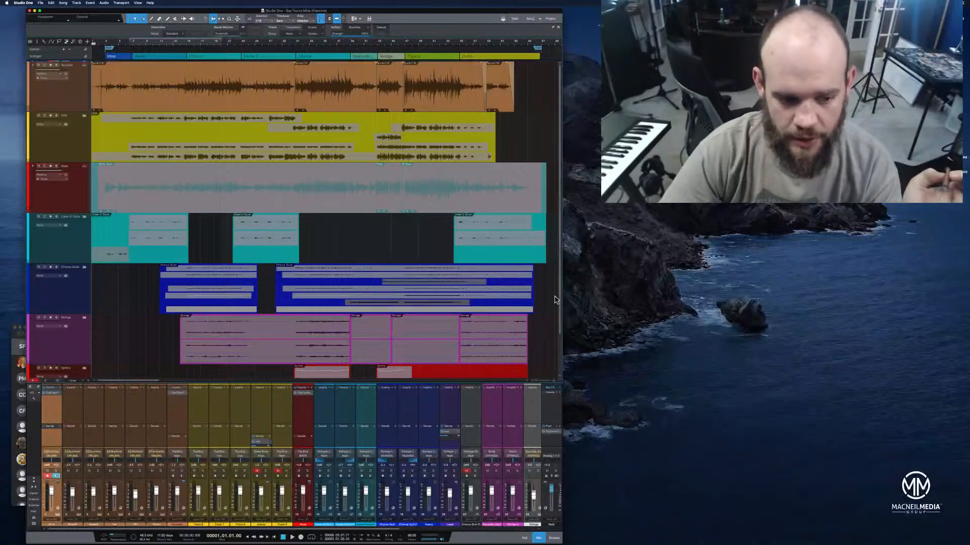
pyautogui.moveTo(82, 387); pyautogui.dragTo(83, 423)
pyautogui.click(71, 371)
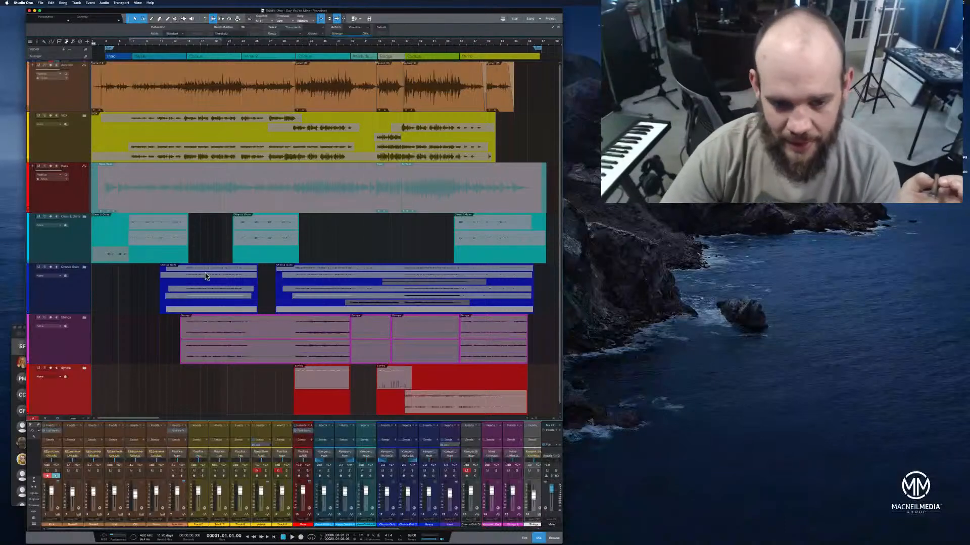
pyautogui.click(62, 346)
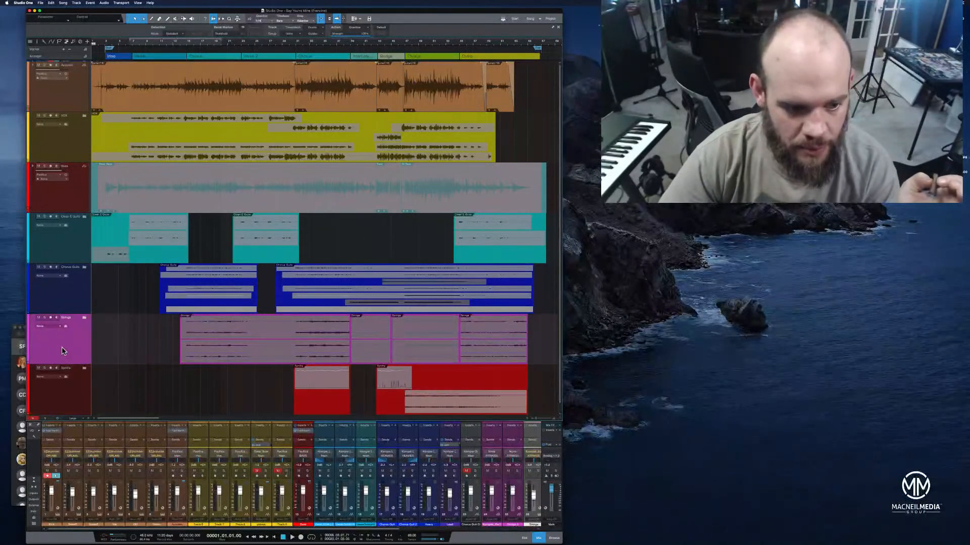
pyautogui.click(67, 282)
pyautogui.click(65, 243)
pyautogui.click(69, 208)
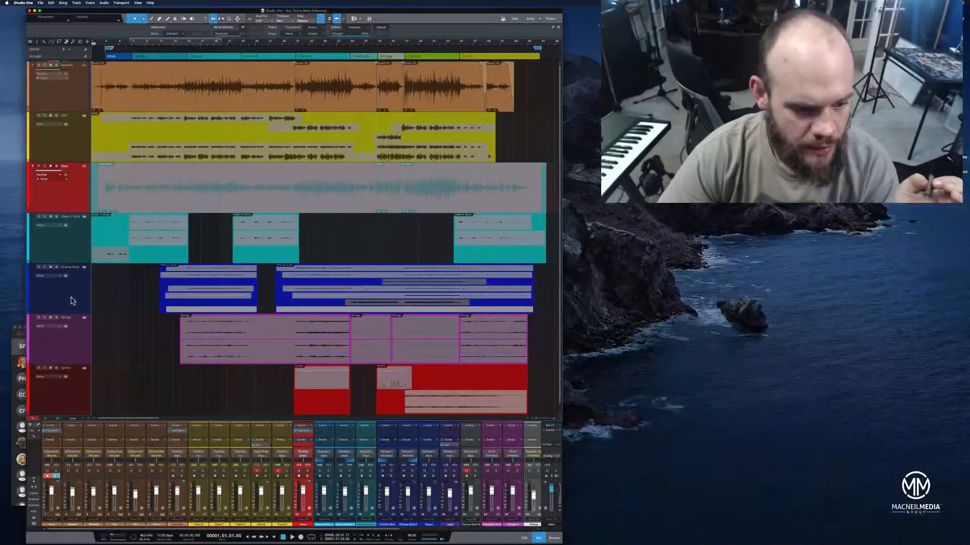
# Change the colour of the red synth folder track at the end of the track list to pink
pyautogui.click(77, 409)
pyautogui.click(28, 395)
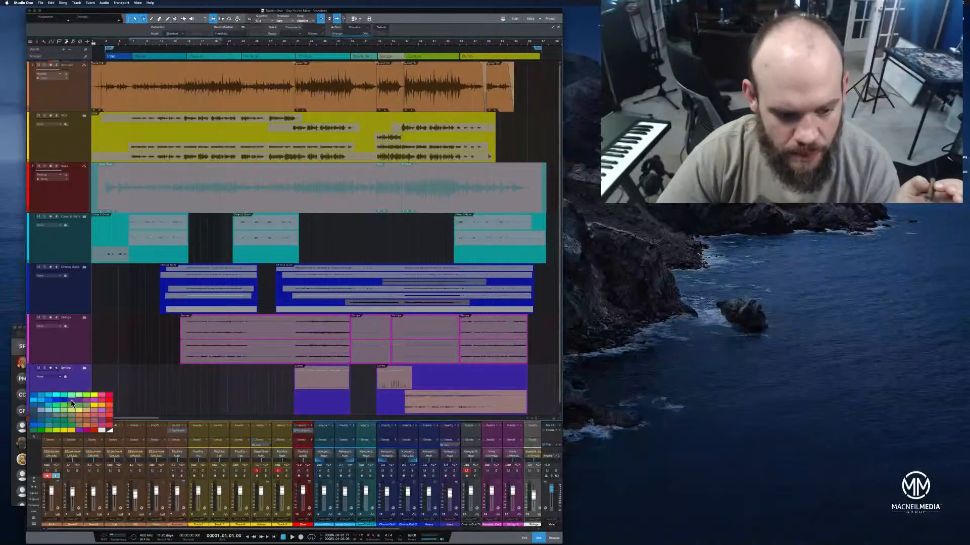
pyautogui.click(102, 416)
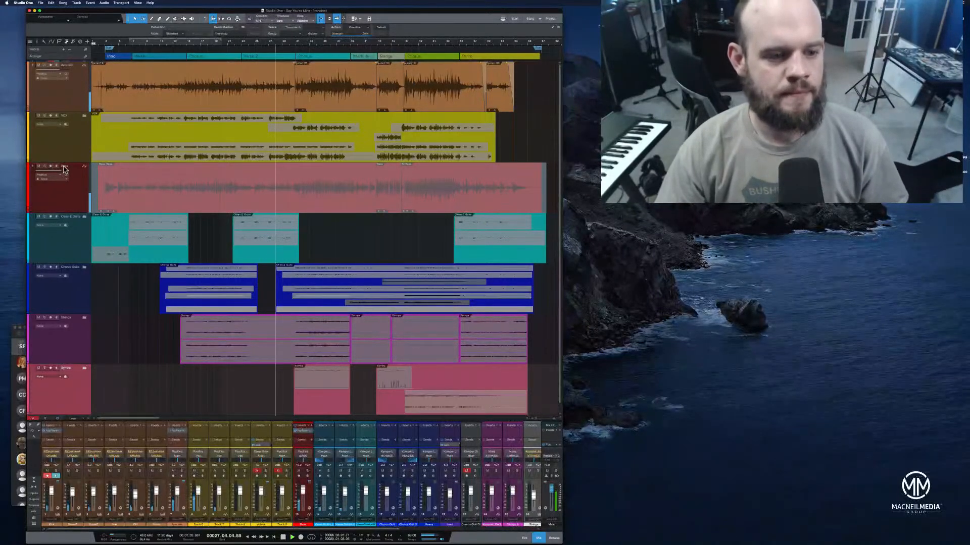
# Enlarge and expand the yellow vocal folder, and increase the height of its first vocal track
pyautogui.moveTo(66, 165); pyautogui.dragTo(61, 241)
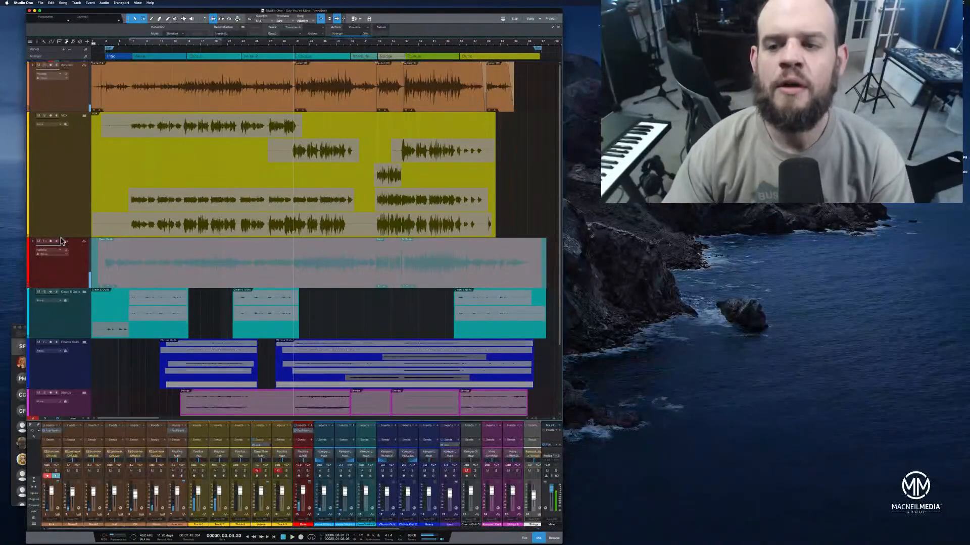
pyautogui.click(84, 116)
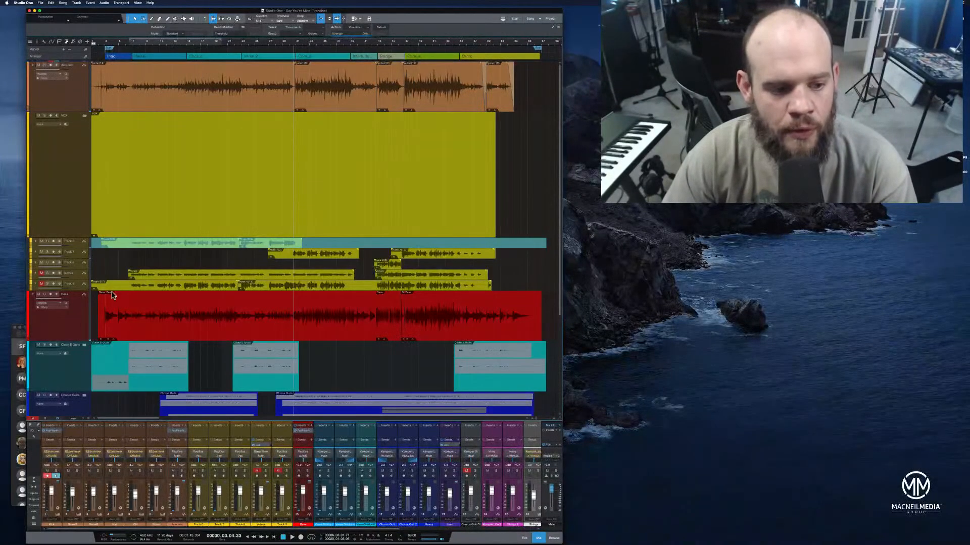
pyautogui.moveTo(81, 249); pyautogui.dragTo(81, 322)
# Play the first vocal track's final phrases leading from the second verse into the chorus
pyautogui.moveTo(276, 47); pyautogui.dragTo(282, 55)
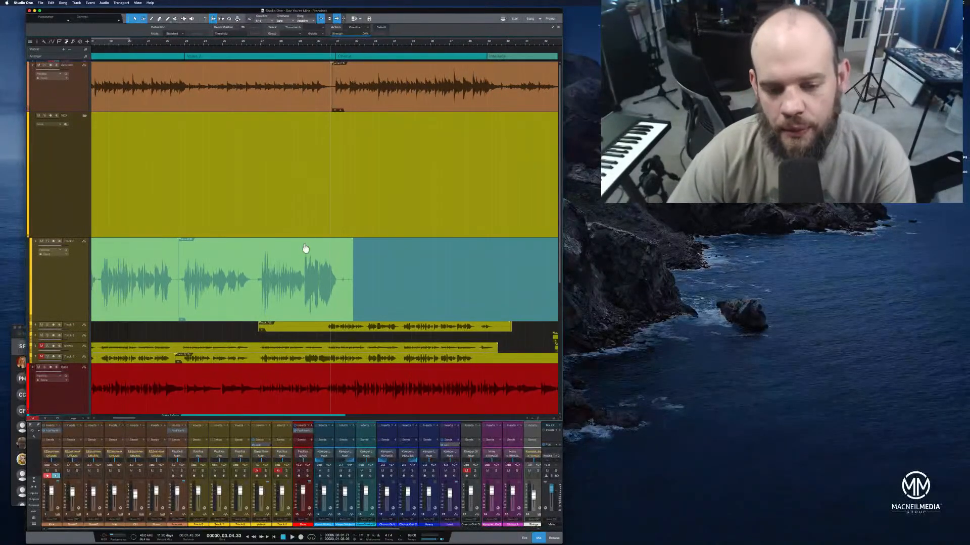
pyautogui.click(252, 45)
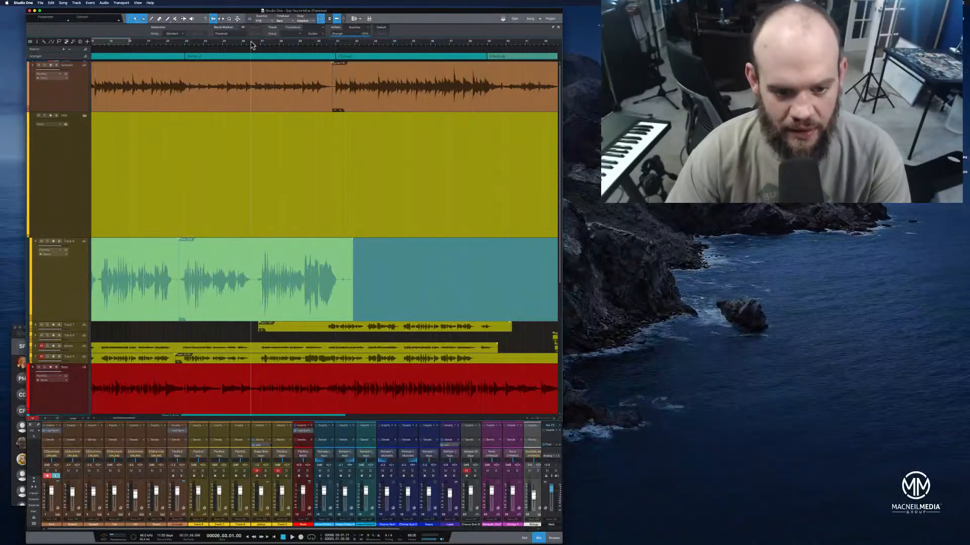
pyautogui.press('space')
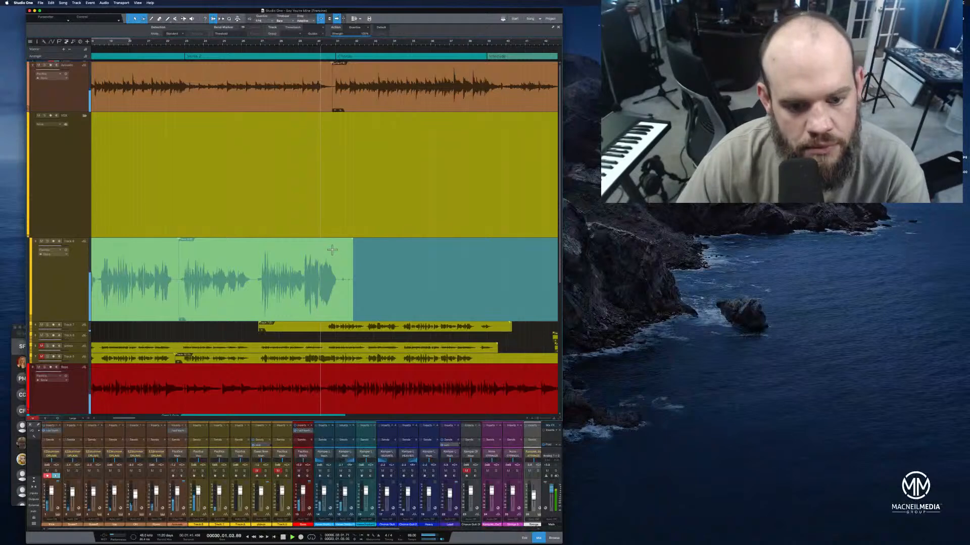
pyautogui.press('space')
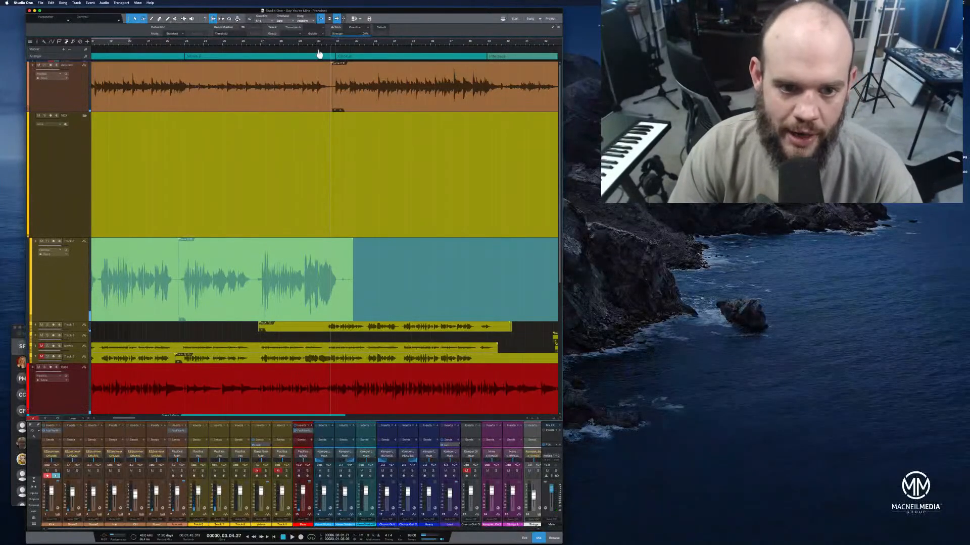
# Split the first vocal track's clip in the quiet gap just before the last loud phrase leading into the chorus
pyautogui.moveTo(318, 45); pyautogui.dragTo(348, 62)
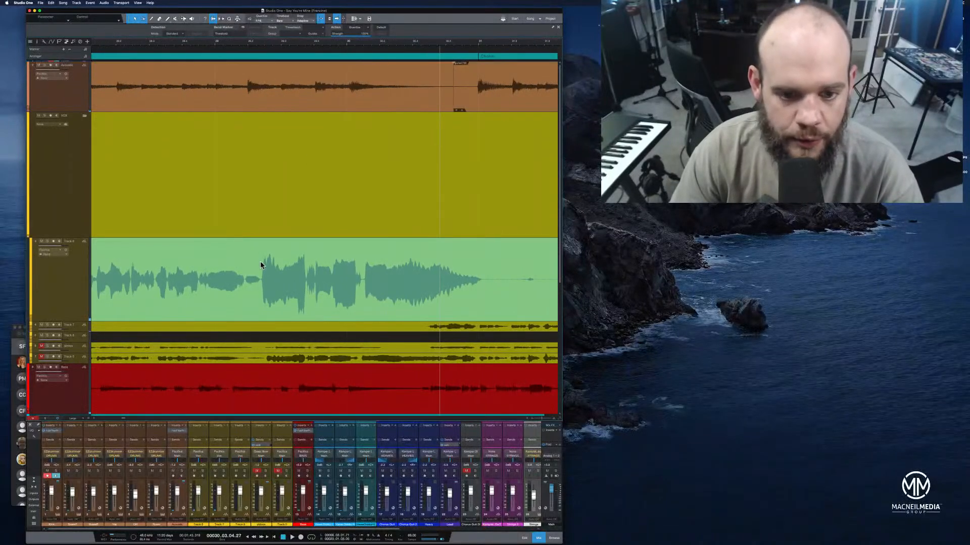
pyautogui.click(249, 45)
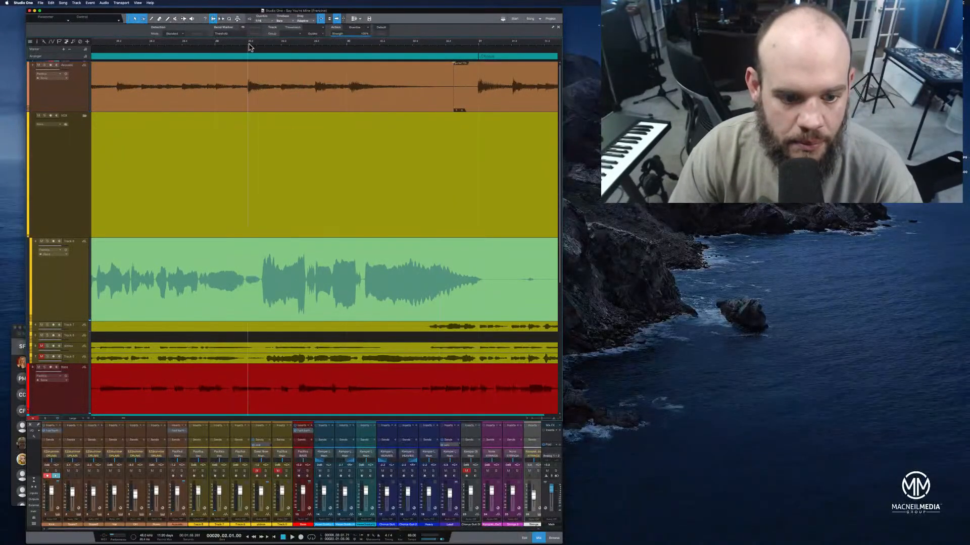
pyautogui.click(259, 251)
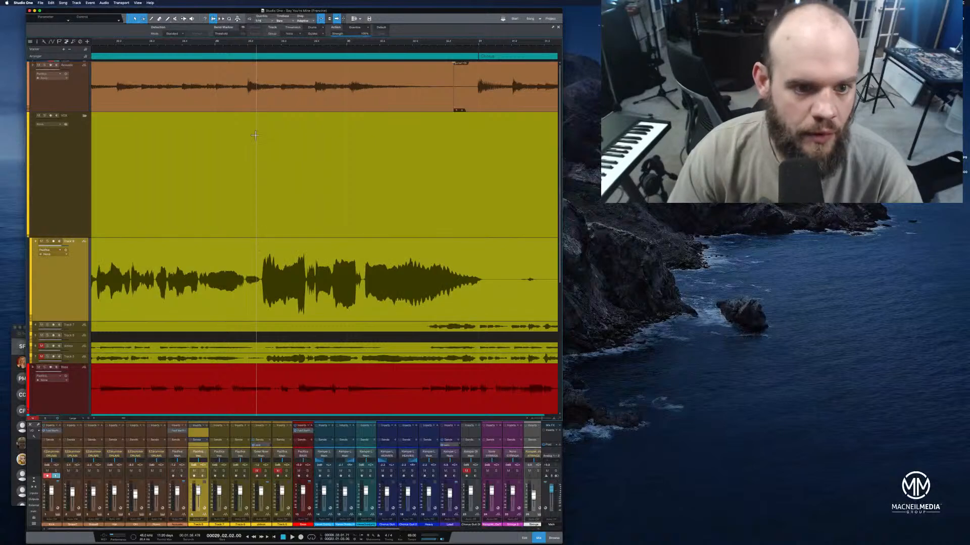
pyautogui.click(261, 46)
pyautogui.moveTo(262, 45); pyautogui.dragTo(275, 56)
pyautogui.click(269, 253)
pyautogui.hotkey('alt', 'x')
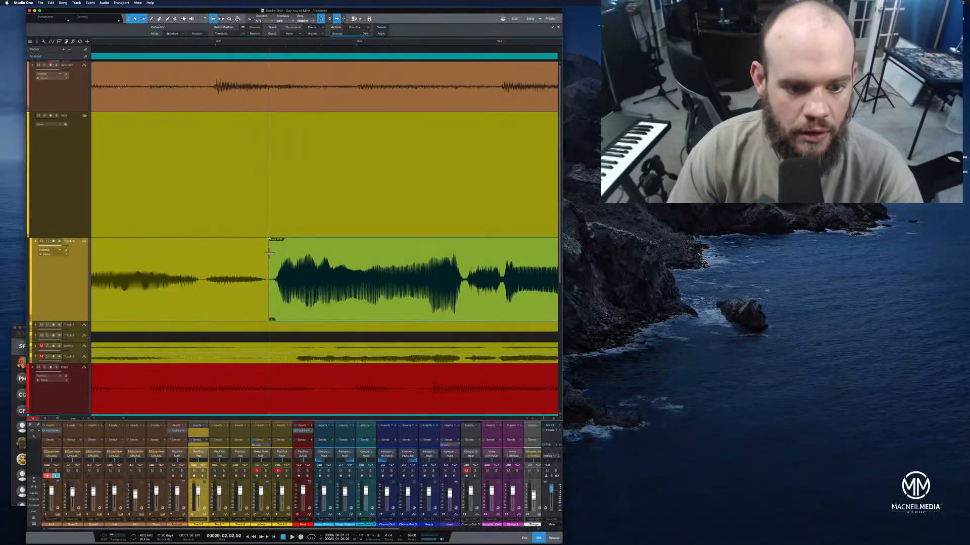
# Trim the quiet tail off the split vocal phrase and adjust short fades at its edges
pyautogui.moveTo(297, 43); pyautogui.dragTo(312, 24)
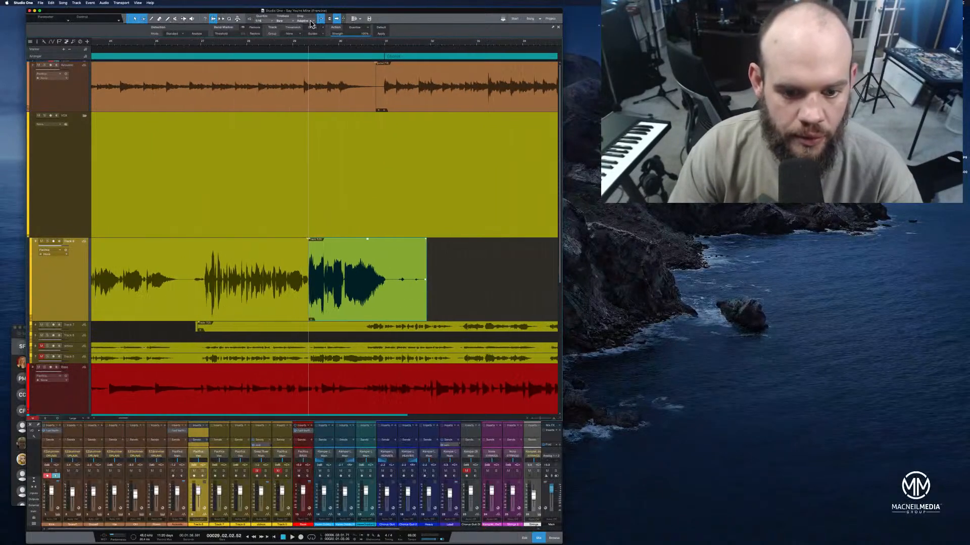
pyautogui.moveTo(426, 257); pyautogui.dragTo(393, 260)
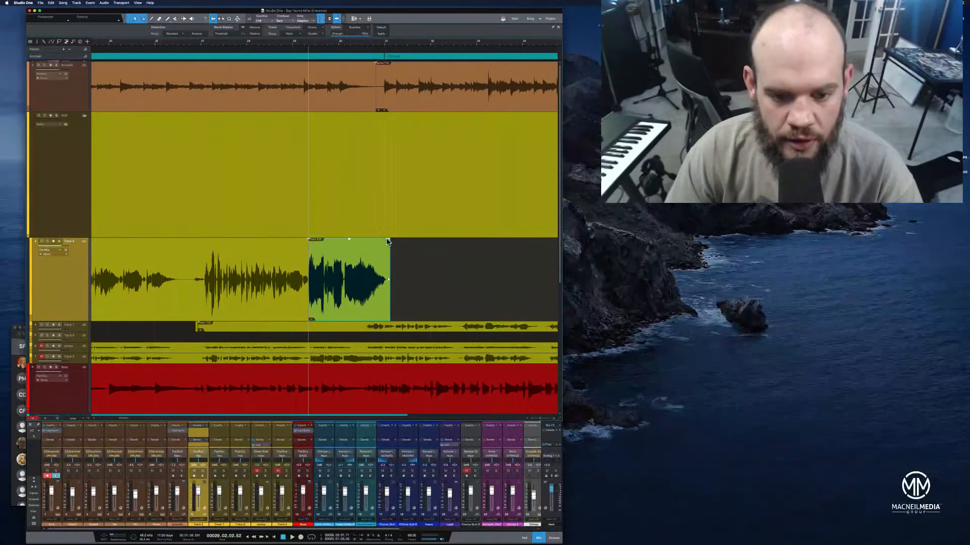
pyautogui.press('super+a')
pyautogui.moveTo(389, 242); pyautogui.dragTo(387, 244)
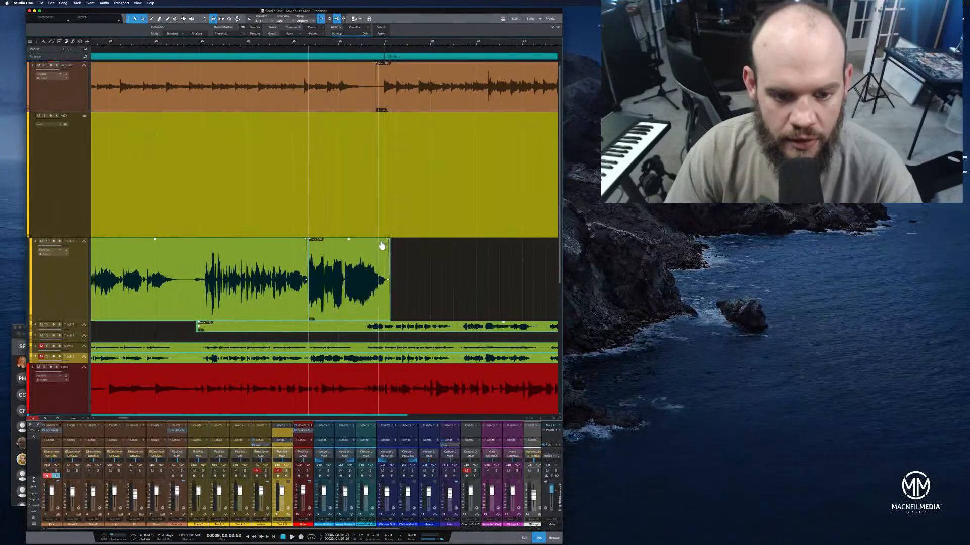
pyautogui.moveTo(309, 240); pyautogui.dragTo(312, 243)
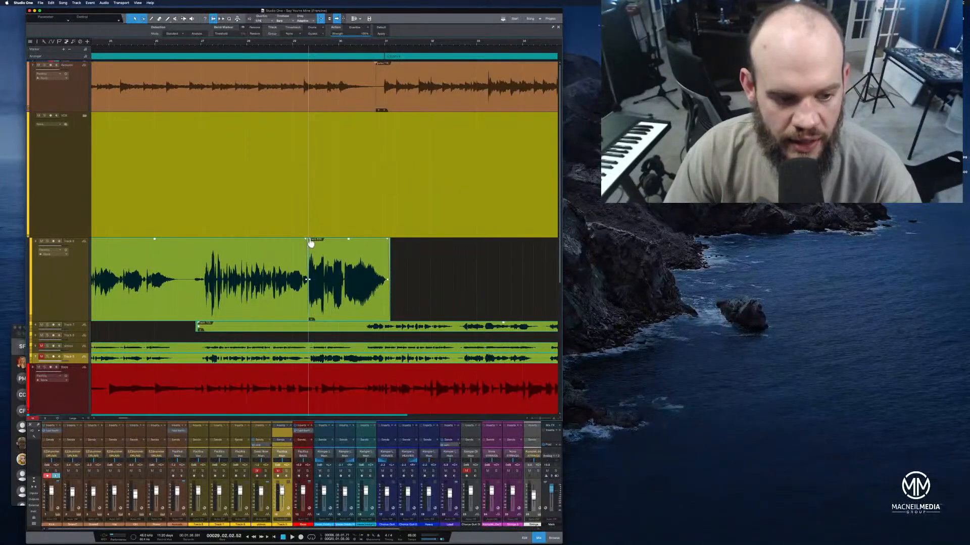
# Duplicate the first vocal track and move only the split pre-chorus phrase onto the duplicate track
pyautogui.rightClick(60, 295)
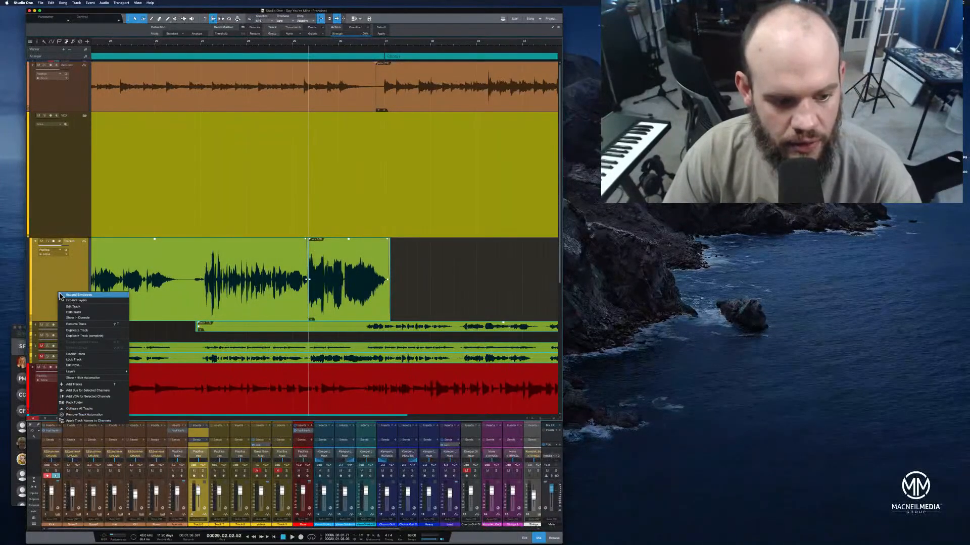
pyautogui.click(73, 331)
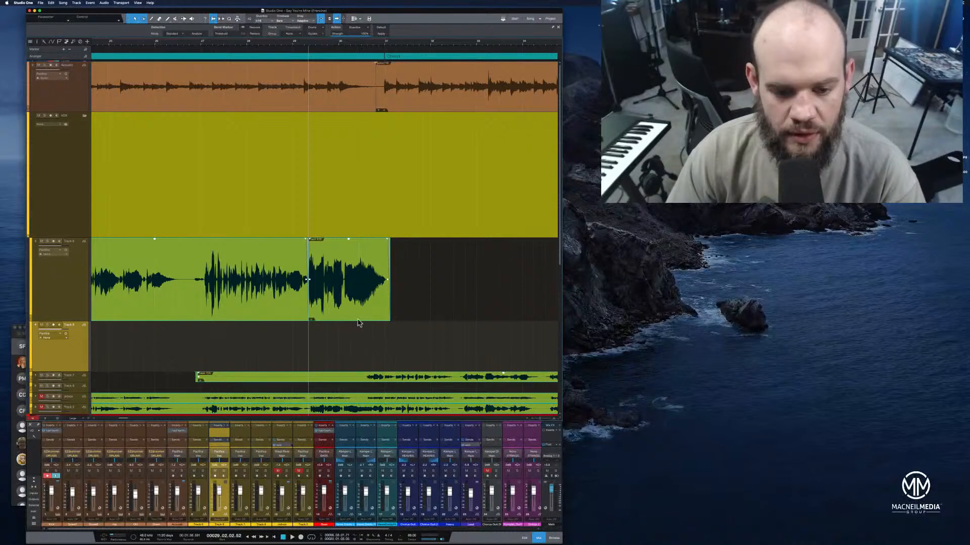
pyautogui.moveTo(357, 318); pyautogui.dragTo(358, 325)
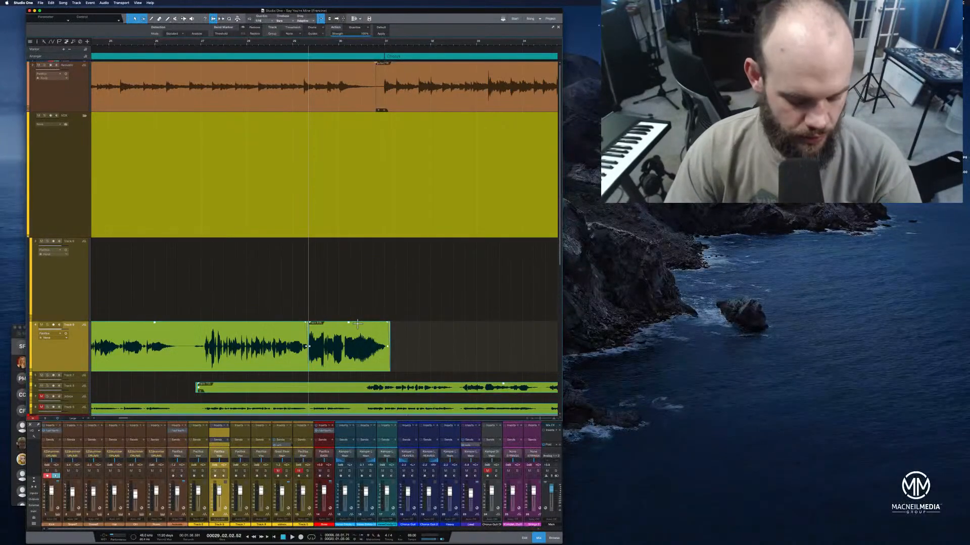
pyautogui.press('super+z')
pyautogui.click(405, 318)
pyautogui.click(350, 312)
pyautogui.moveTo(350, 313); pyautogui.dragTo(353, 325)
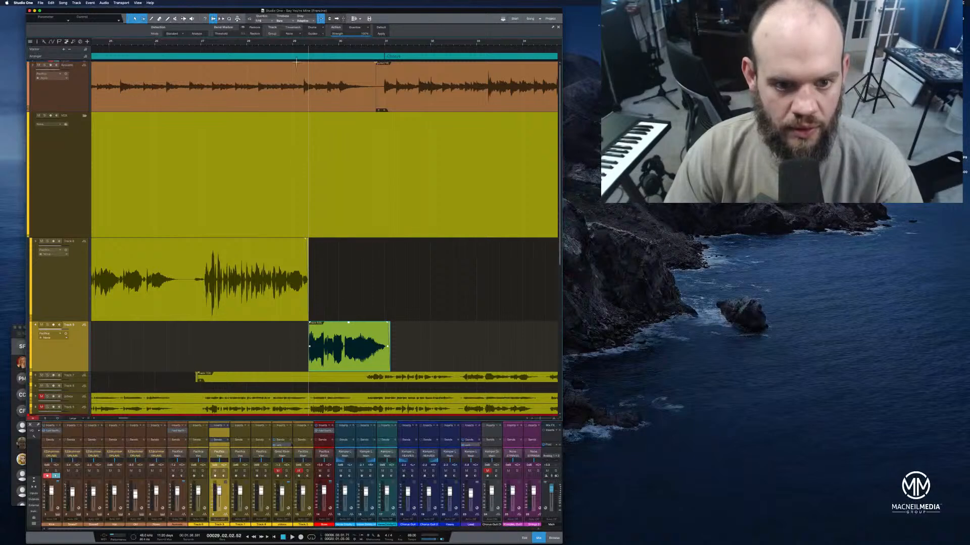
# Play the moved vocal phrase up to the start of the chorus
pyautogui.click(304, 48)
pyautogui.press('space')
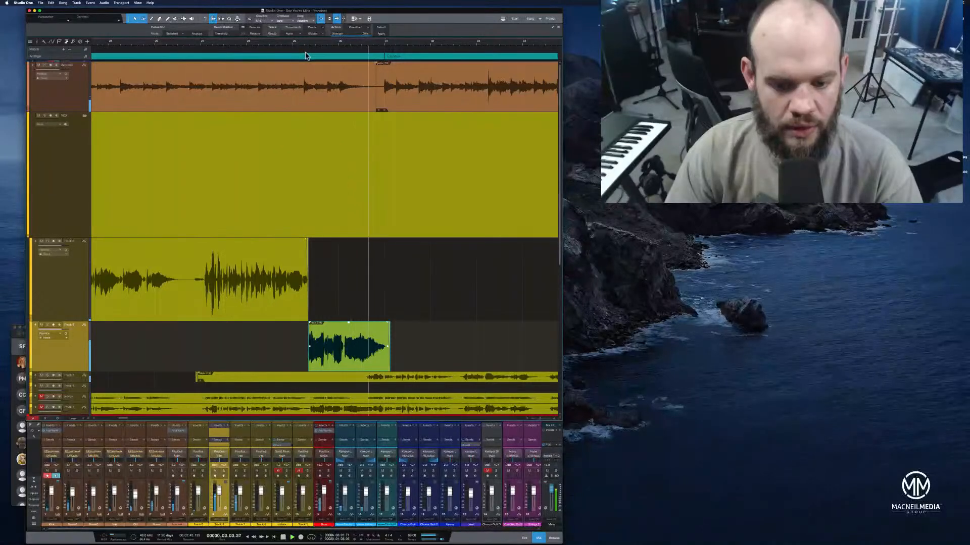
pyautogui.rightClick(373, 354)
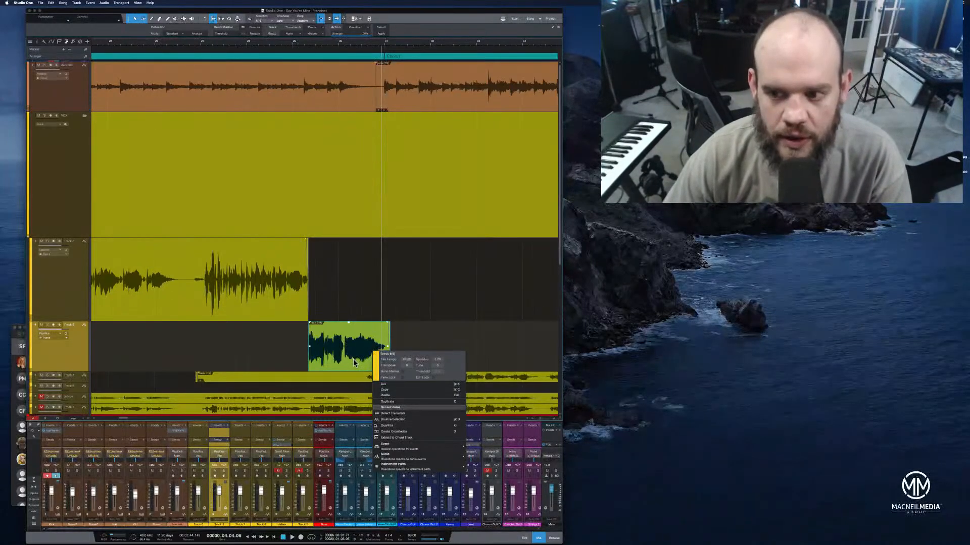
pyautogui.click(354, 362)
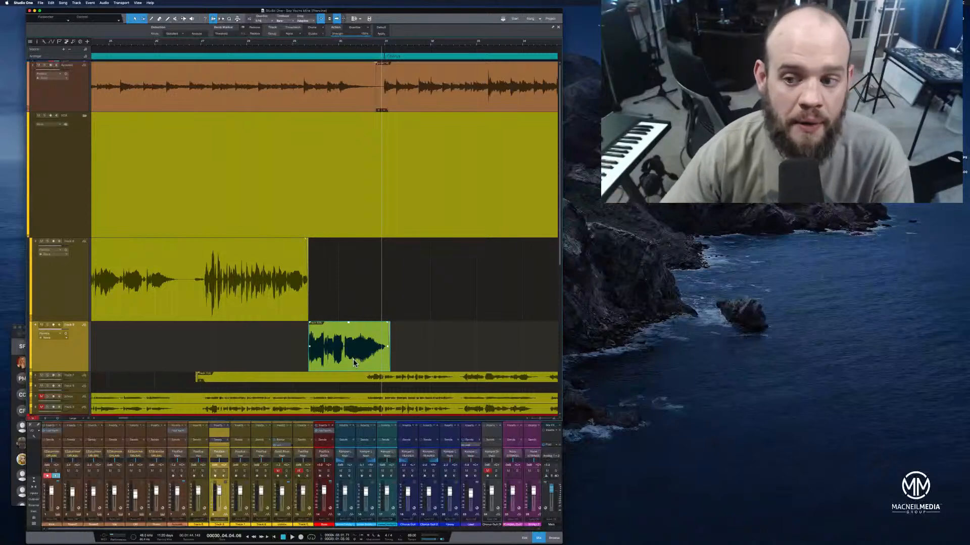
# Open the moved vocal phrase for editing with Melodyne and close the Melodyne update web page
pyautogui.rightClick(353, 362)
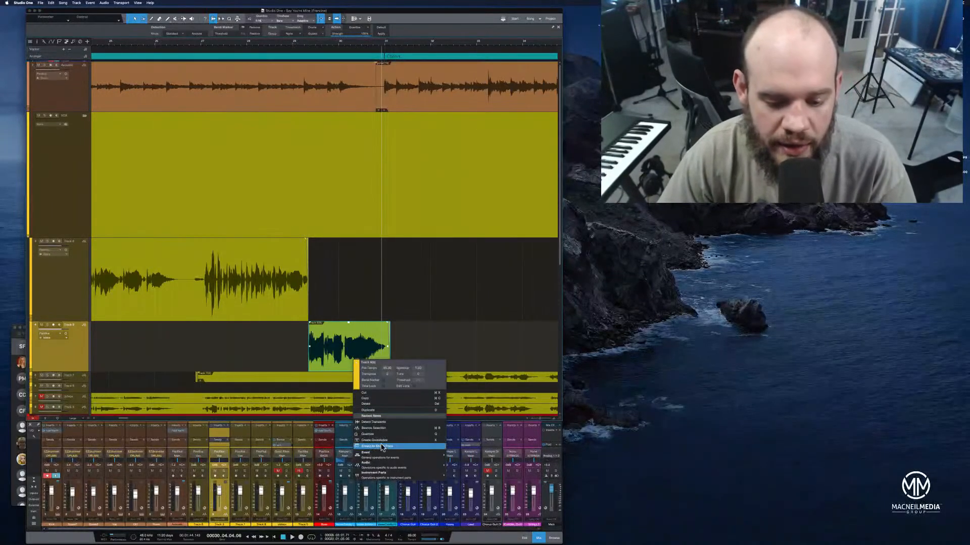
pyautogui.moveTo(389, 454)
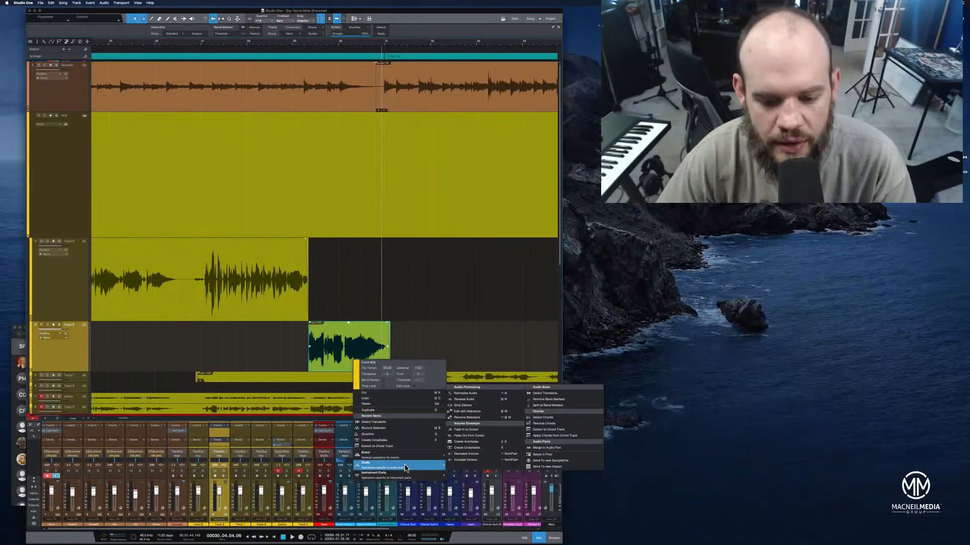
pyautogui.click(483, 415)
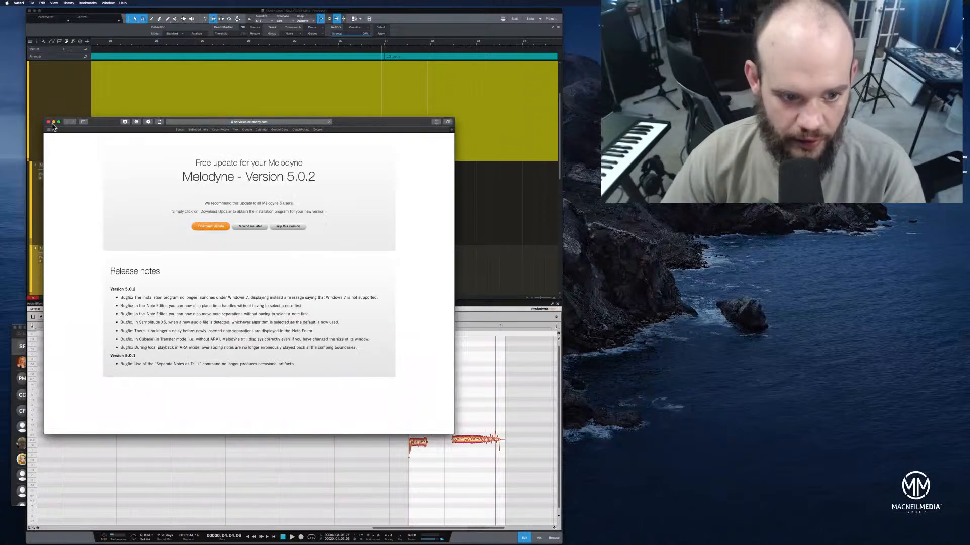
pyautogui.click(49, 122)
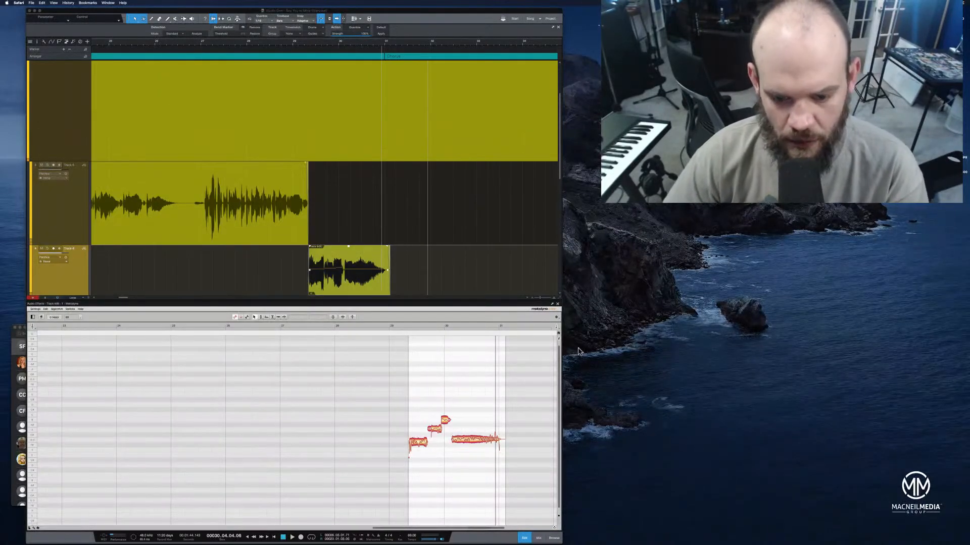
# Audition each of the four notes of the vocal phrase in Melodyne and play the end of the phrase
pyautogui.click(413, 444)
pyautogui.click(434, 430)
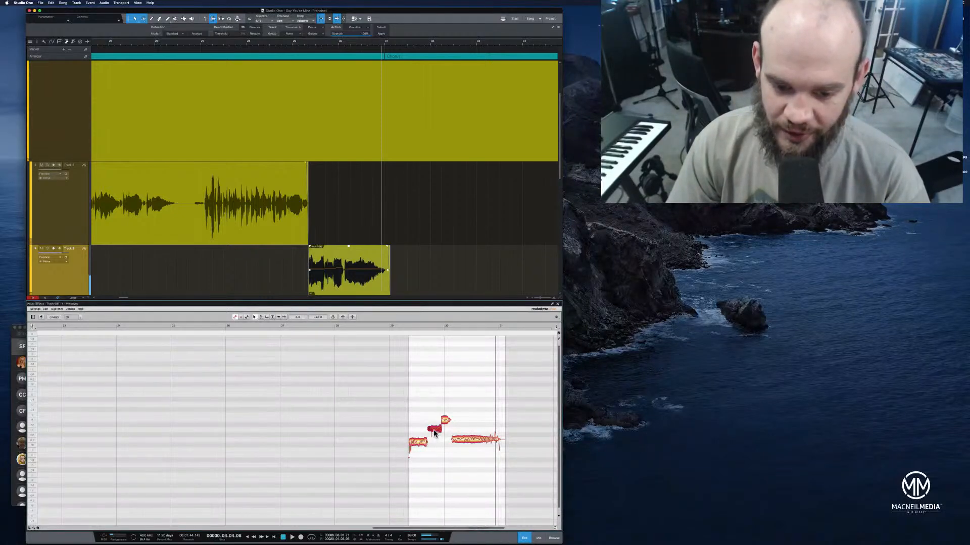
pyautogui.click(445, 422)
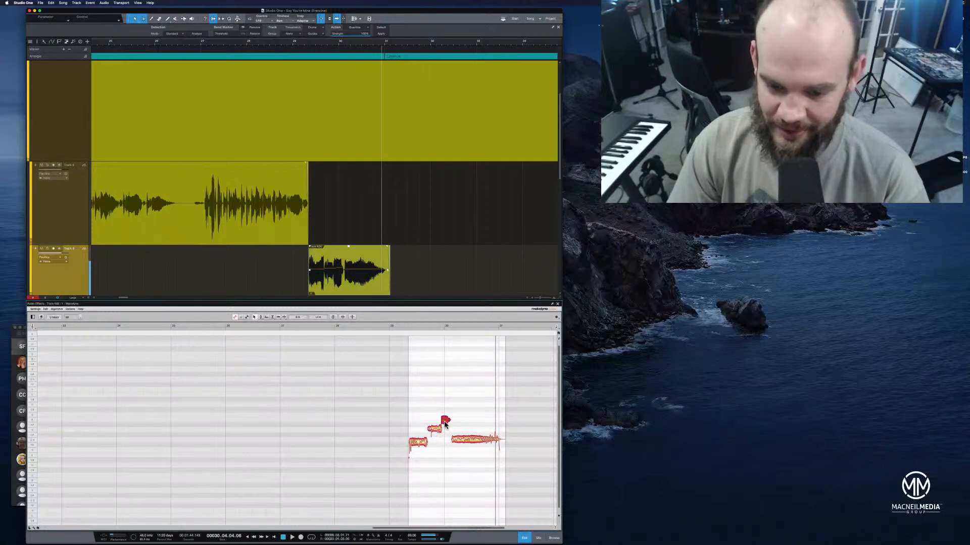
pyautogui.click(464, 441)
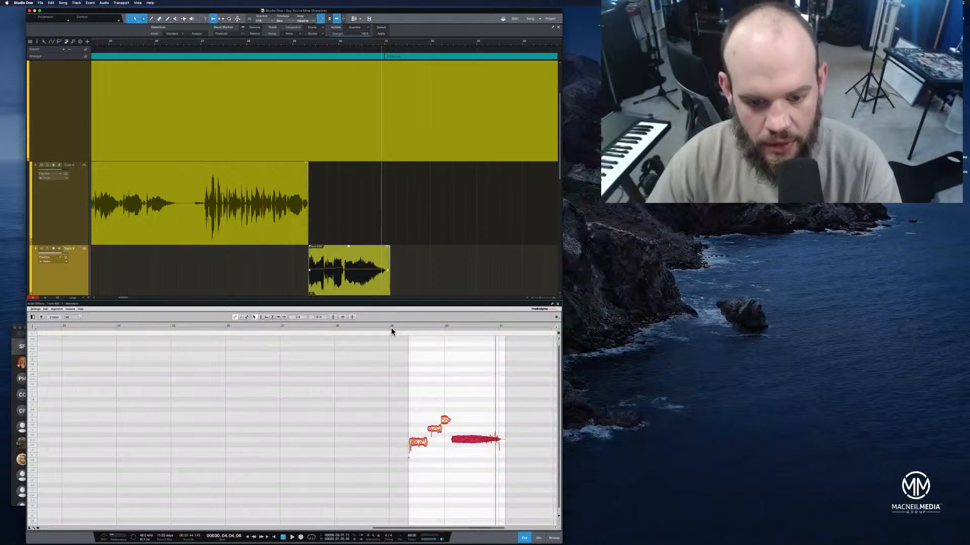
pyautogui.press('space')
pyautogui.press('space')
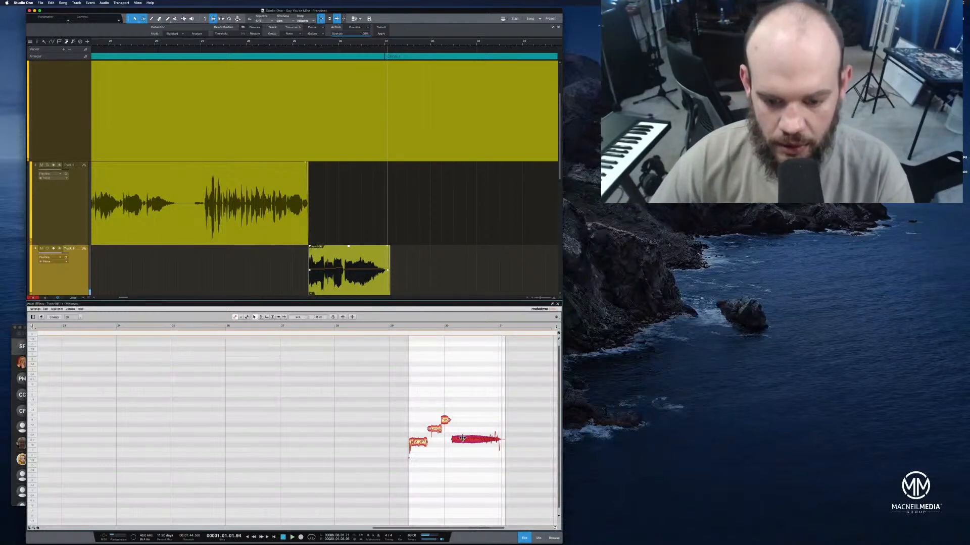
pyautogui.click(398, 328)
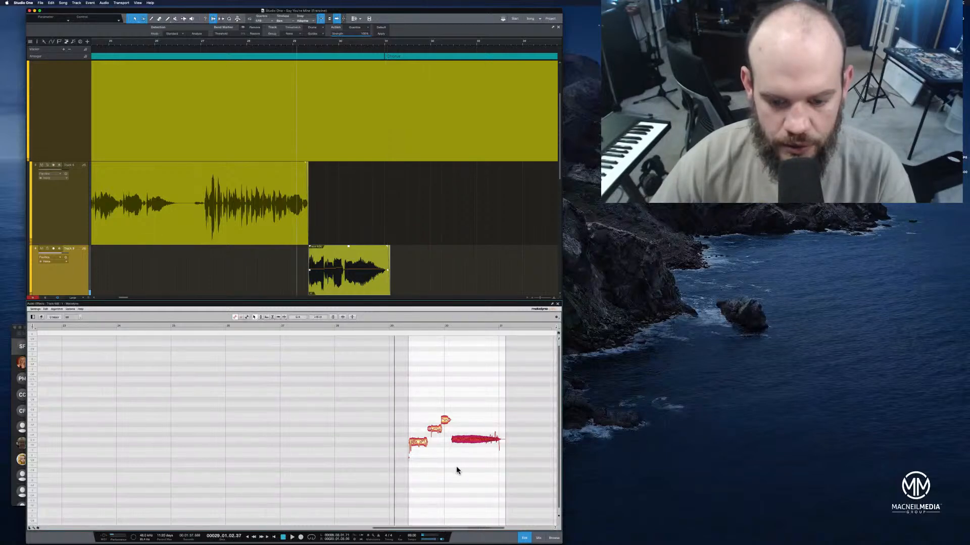
# Activate Melodyne's Pitch Modulation tool for editing the vocal phrase's notes
pyautogui.click(481, 440)
pyautogui.rightClick(479, 440)
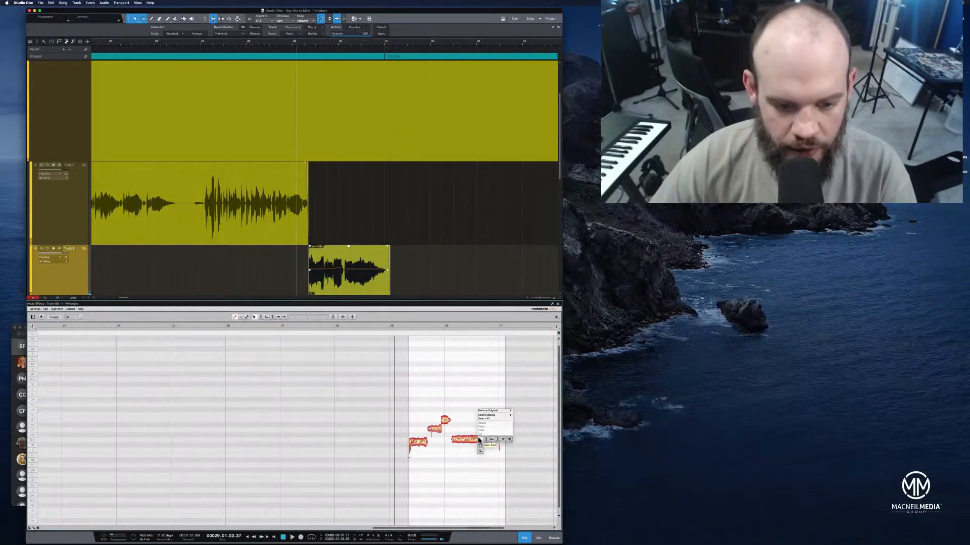
pyautogui.click(479, 440)
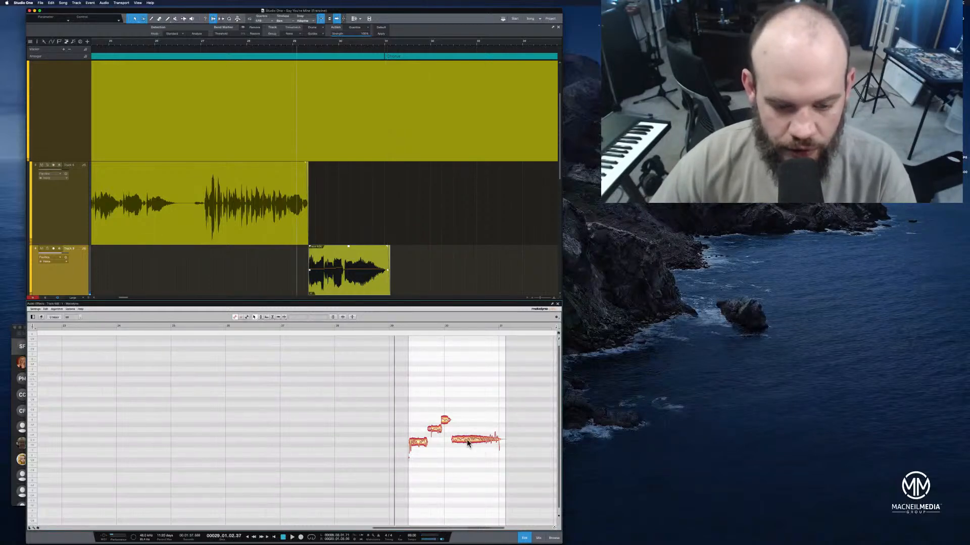
pyautogui.click(260, 318)
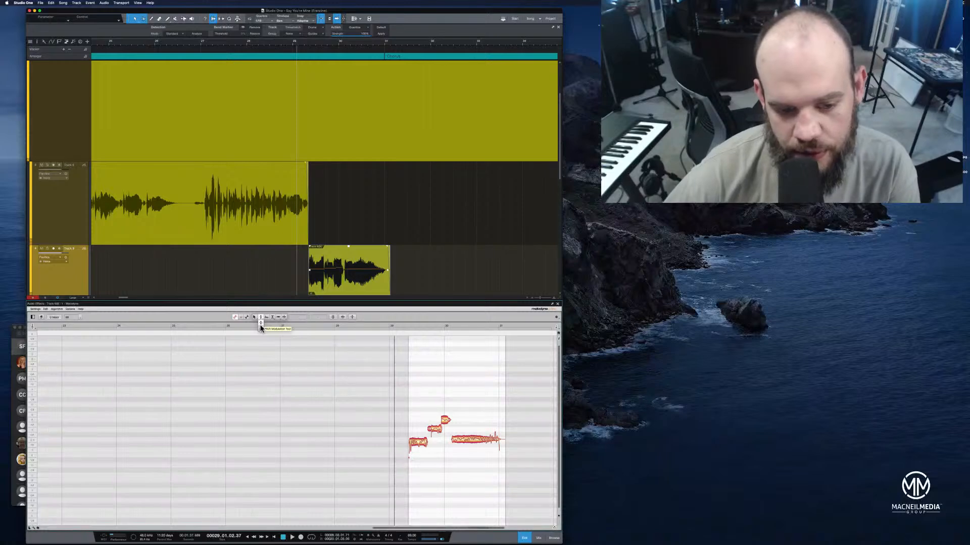
pyautogui.click(261, 328)
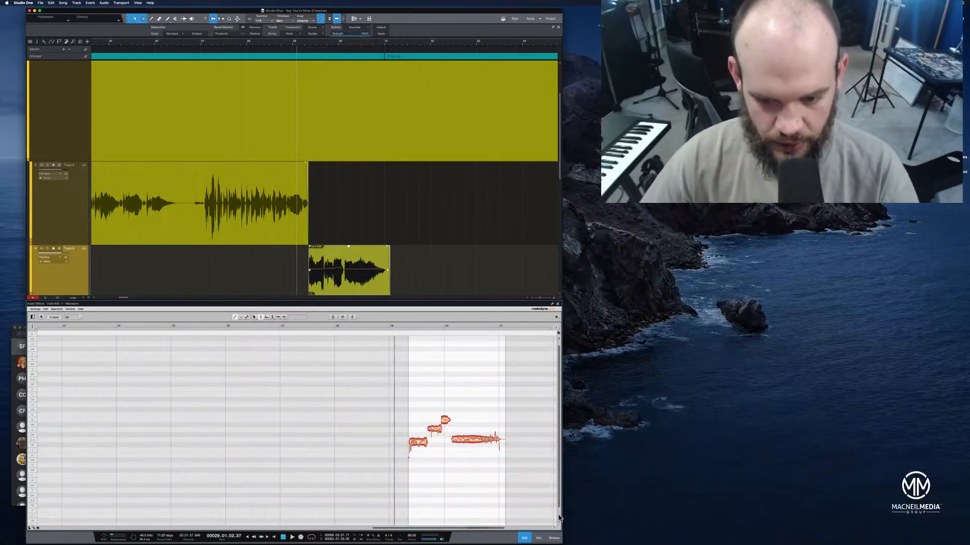
# Set a loop range in Melodyne from just before the vocal phrase to just past its end
pyautogui.moveTo(444, 329); pyautogui.dragTo(505, 330)
pyautogui.moveTo(445, 329); pyautogui.dragTo(388, 334)
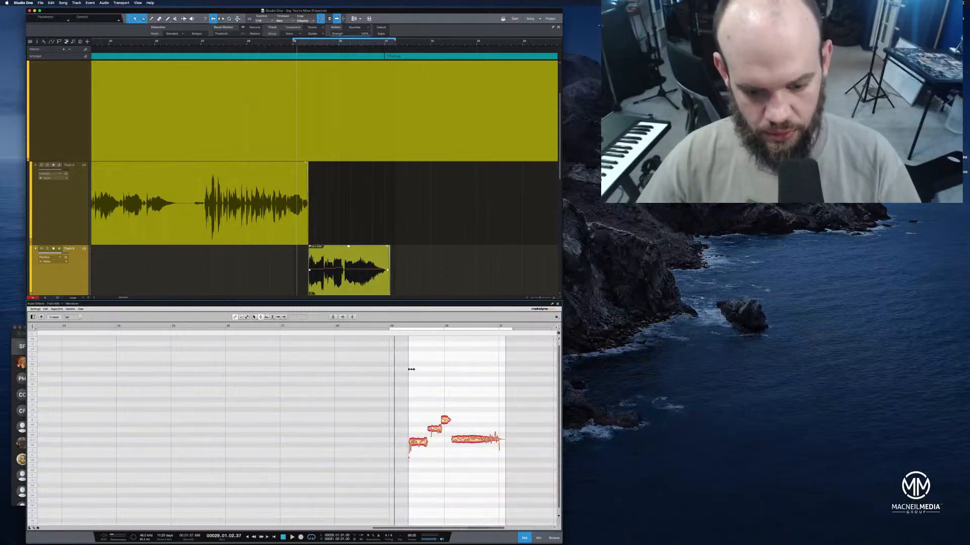
pyautogui.hscroll(5, 439, 527)
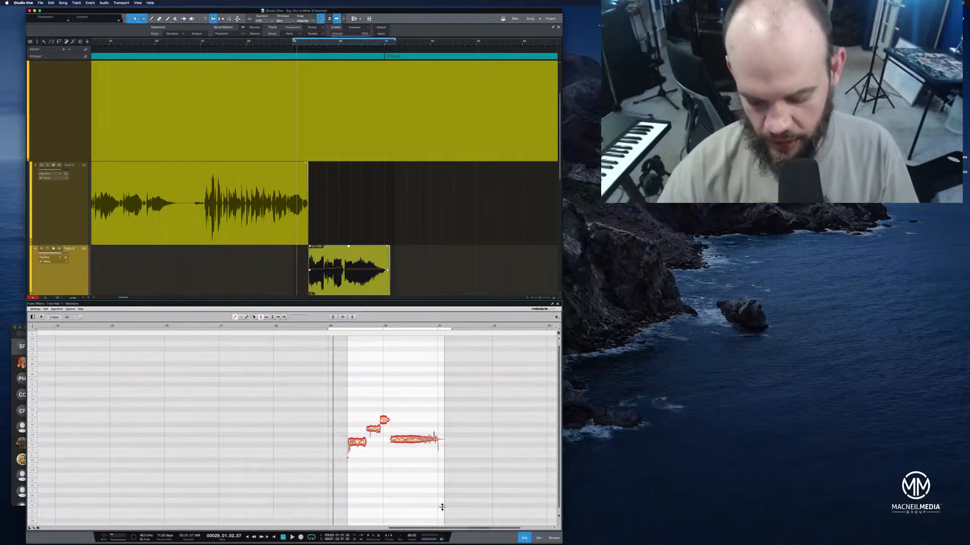
pyautogui.press('e')
pyautogui.press('e')
pyautogui.press('e')
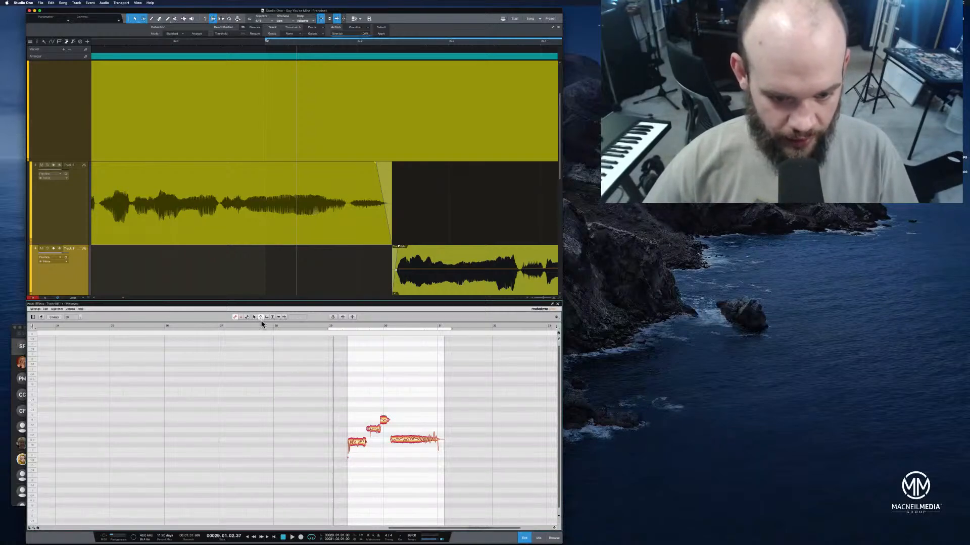
pyautogui.press('z')
pyautogui.click(399, 324)
pyautogui.press('z')
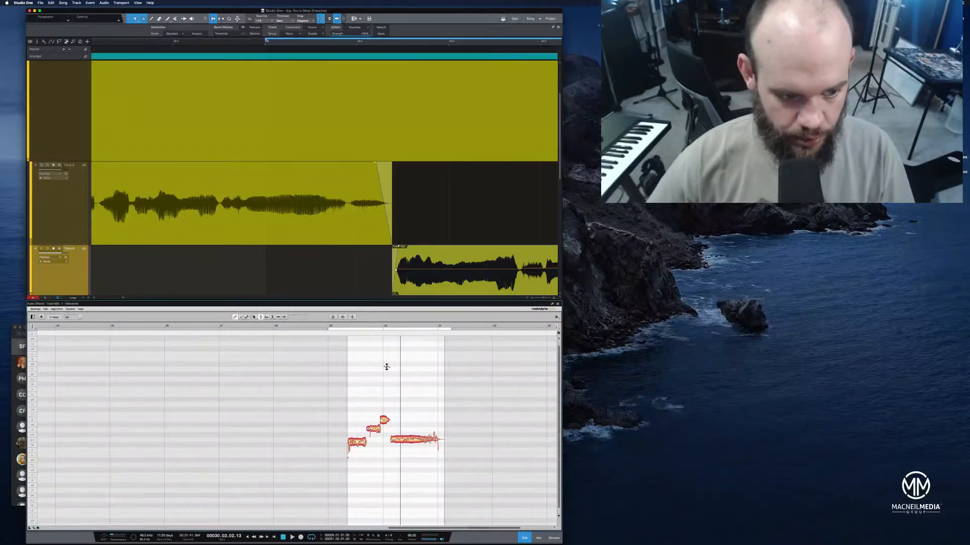
# Reduce the pitch modulation of the phrase's long last note and play the phrase
pyautogui.click(247, 317)
pyautogui.click(435, 441)
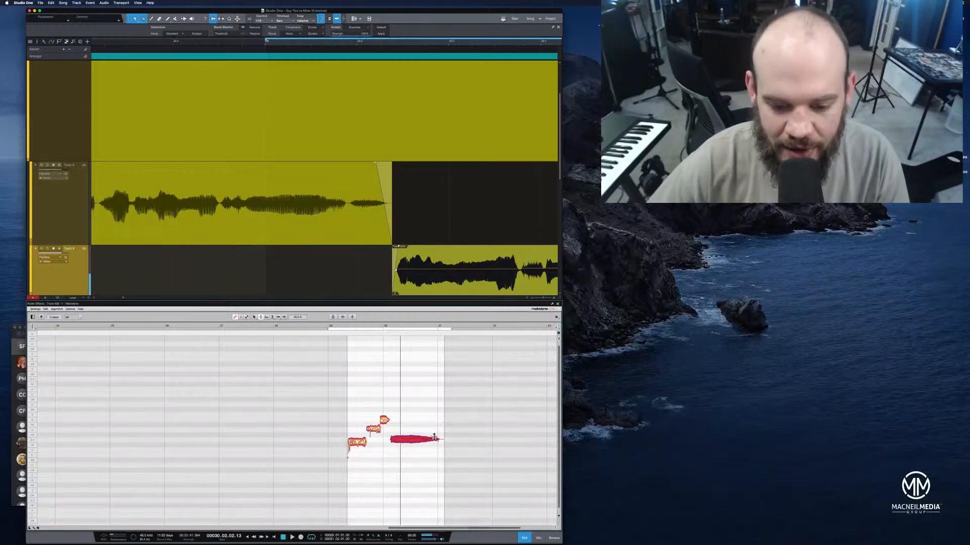
pyautogui.click(319, 329)
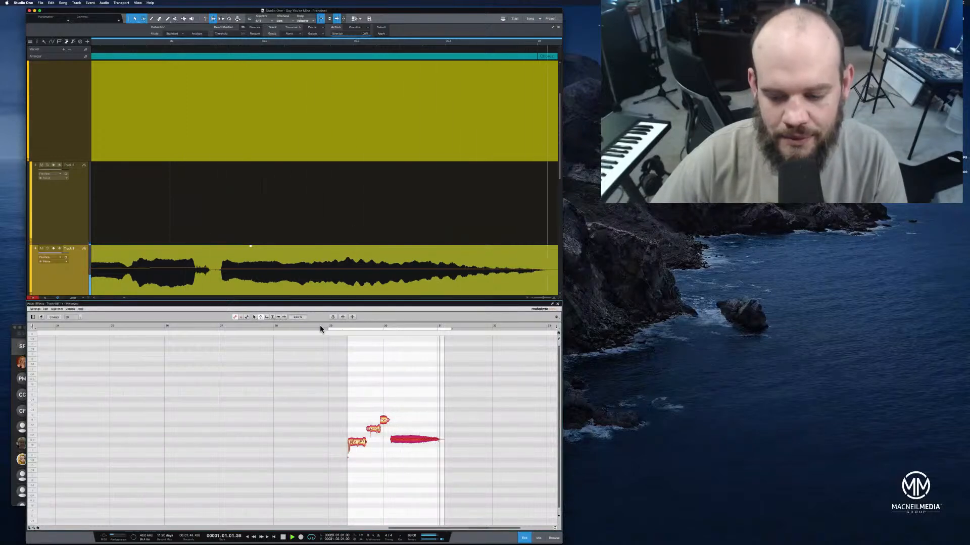
pyautogui.press('space')
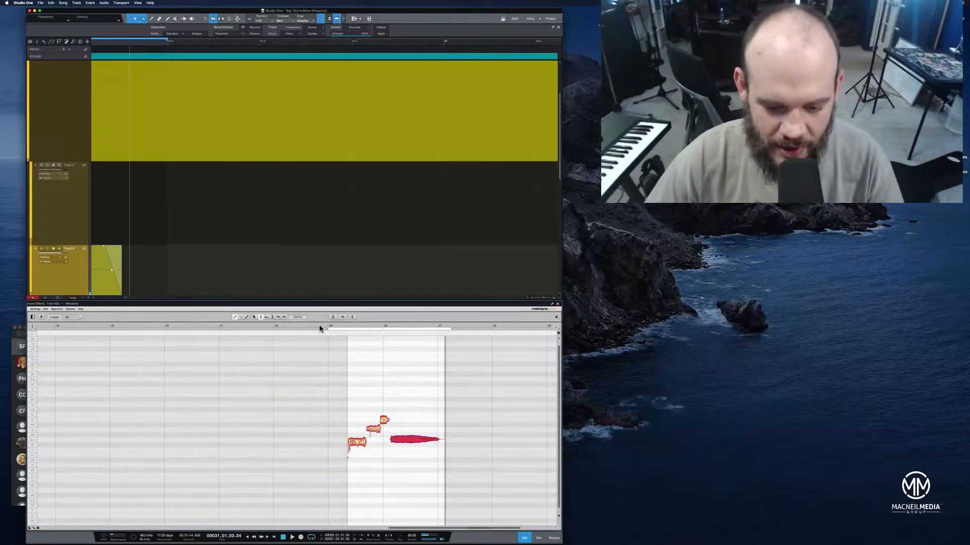
# Reduce the pitch modulation of the phrase's first three notes and play the phrase again
pyautogui.click(356, 442)
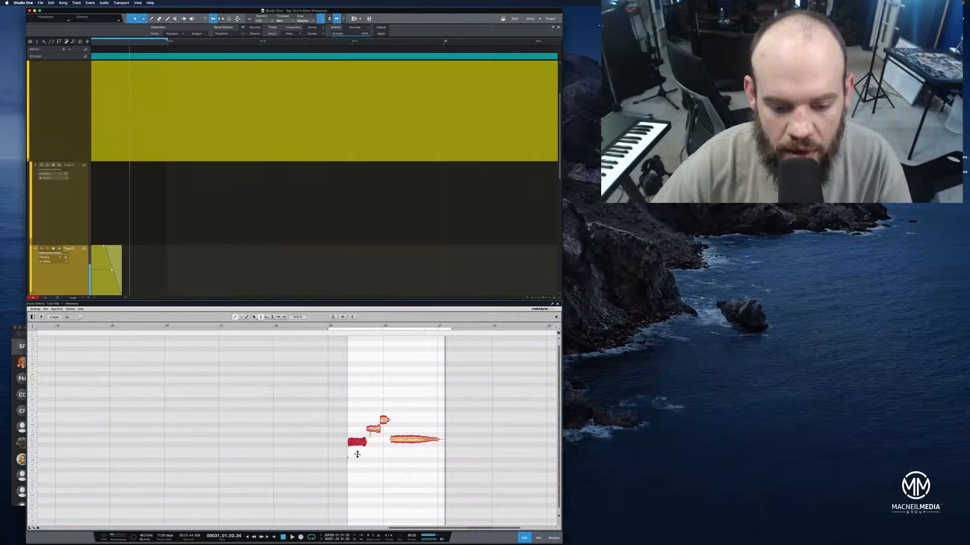
pyautogui.click(373, 429)
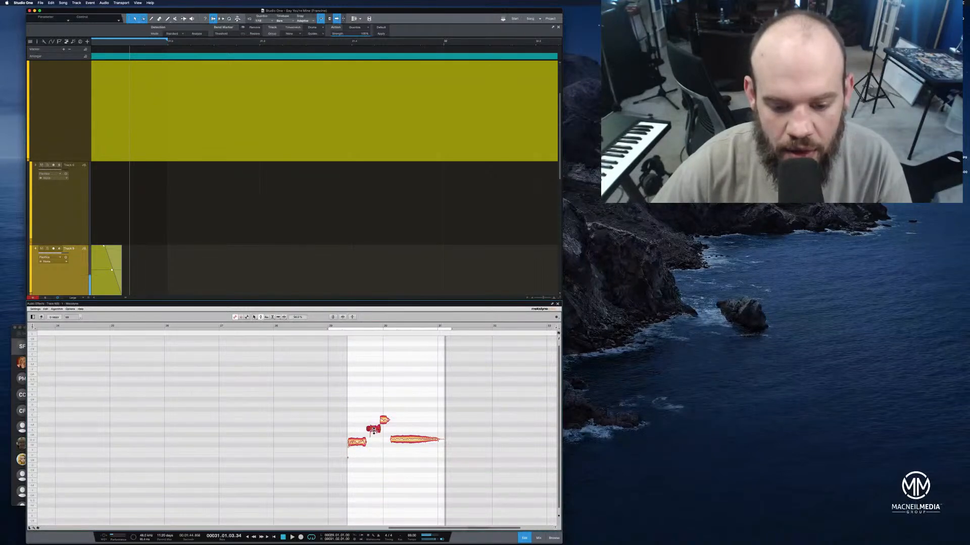
pyautogui.click(385, 420)
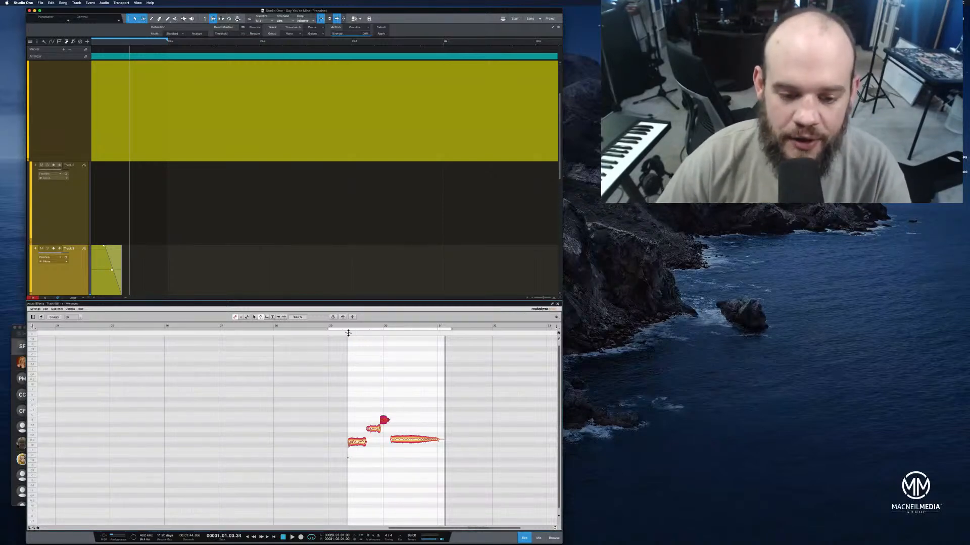
pyautogui.click(324, 327)
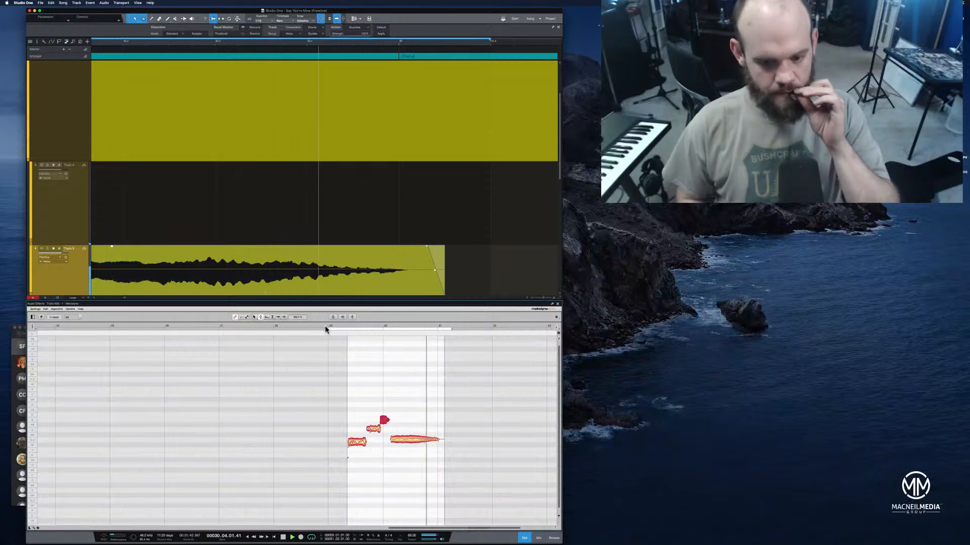
pyautogui.press('space')
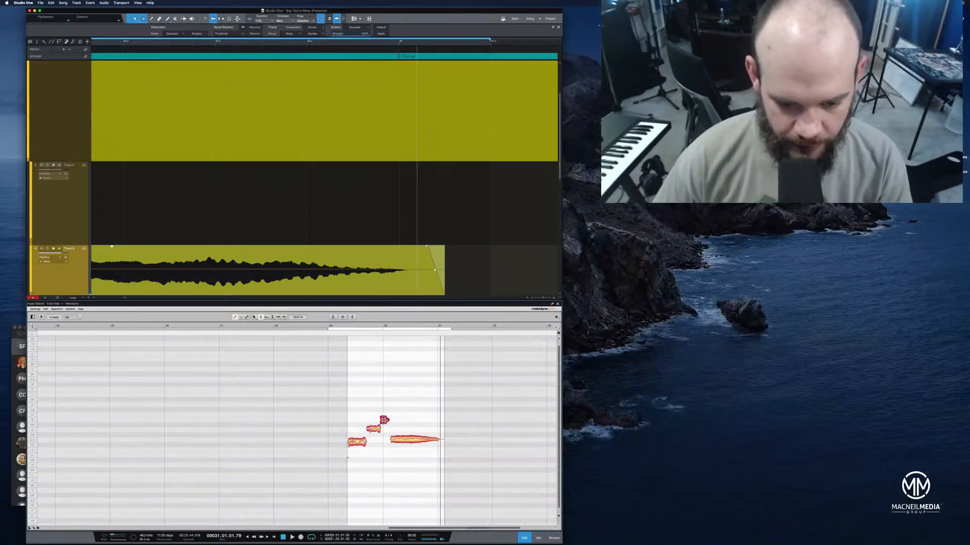
# Undo the pitch modulation edits made to the phrase's notes
pyautogui.click(384, 420)
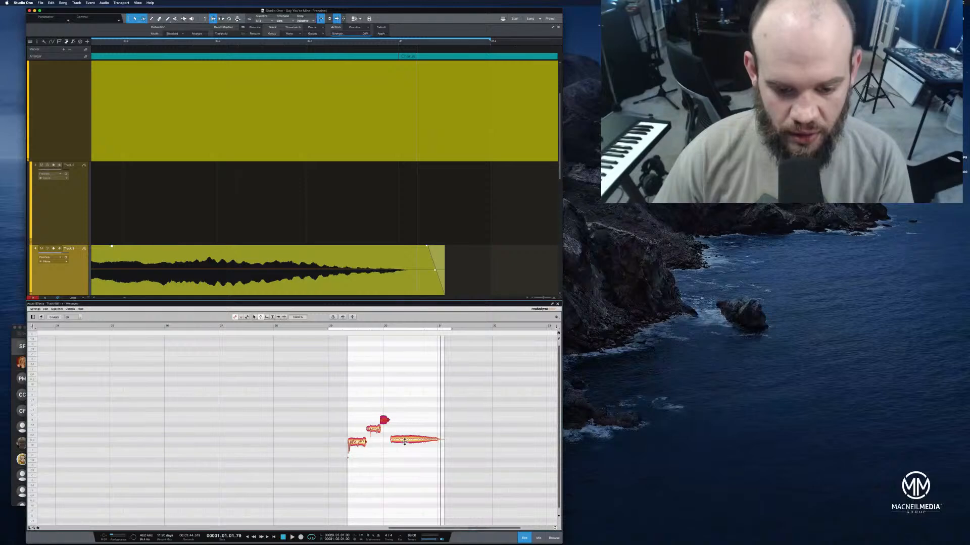
pyautogui.press('super+z')
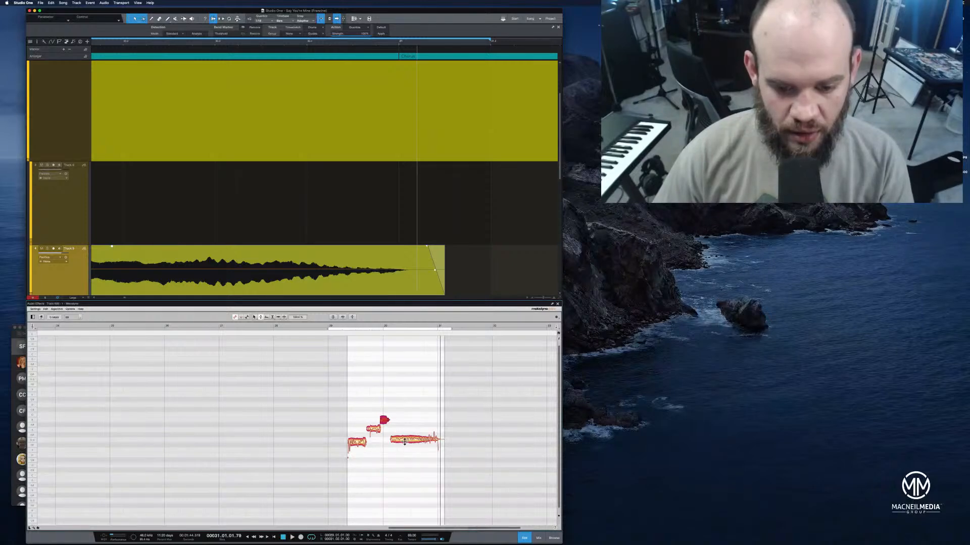
# Reduce the pitch modulation of the long last note and the first two notes, and play the phrase
pyautogui.click(435, 439)
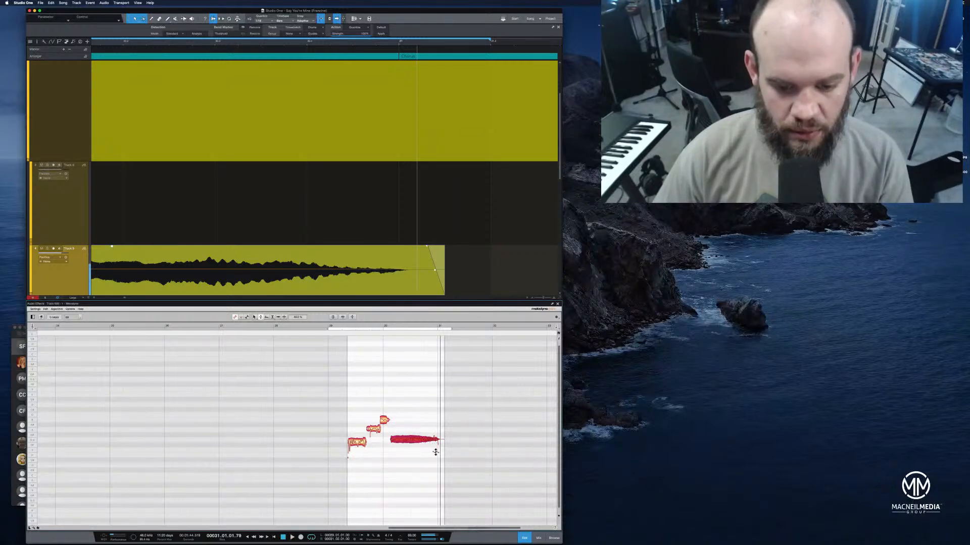
pyautogui.click(362, 440)
pyautogui.moveTo(357, 445); pyautogui.dragTo(359, 453)
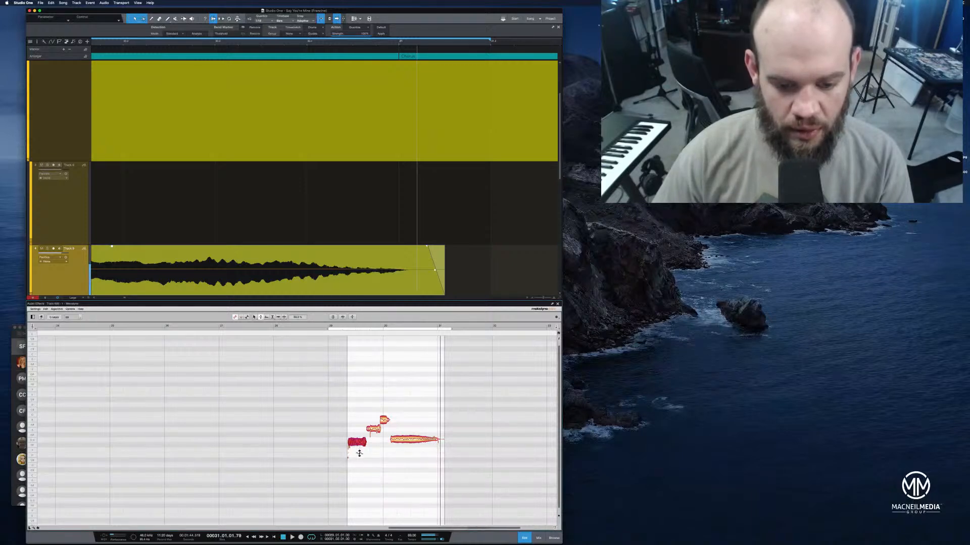
pyautogui.click(373, 430)
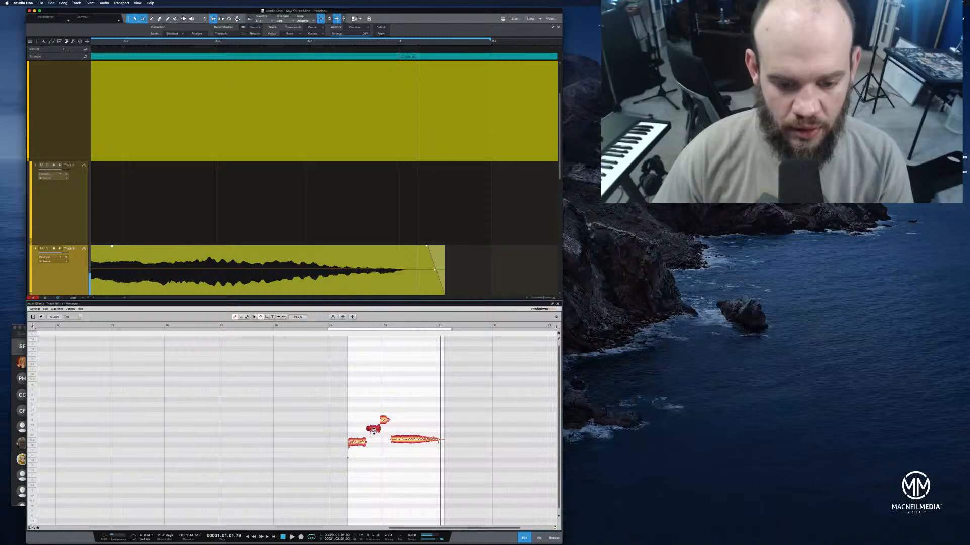
pyautogui.click(331, 326)
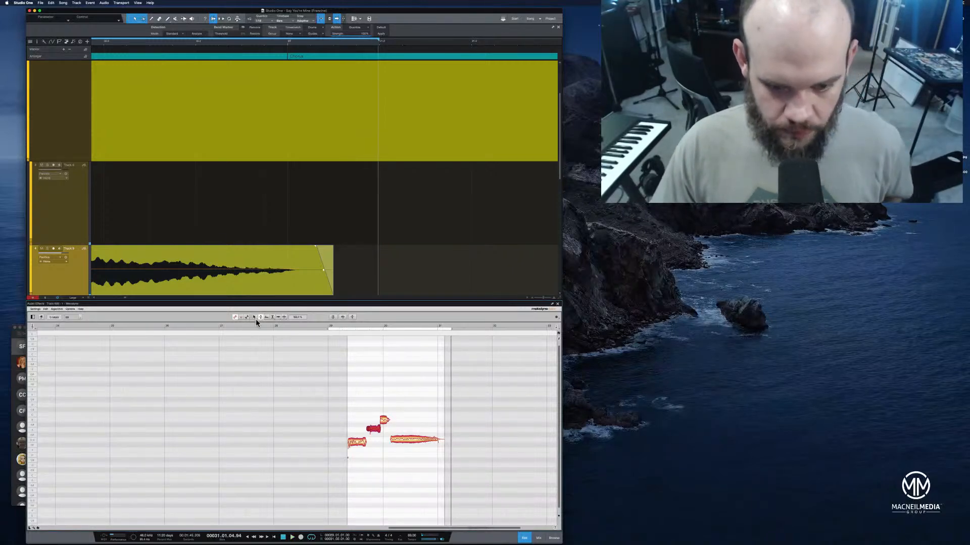
pyautogui.click(352, 317)
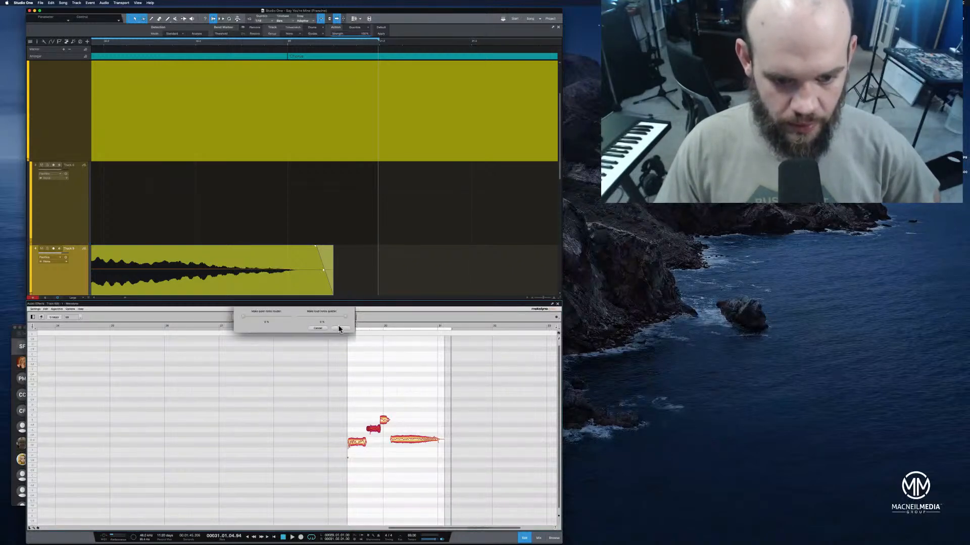
pyautogui.click(321, 329)
pyautogui.click(341, 318)
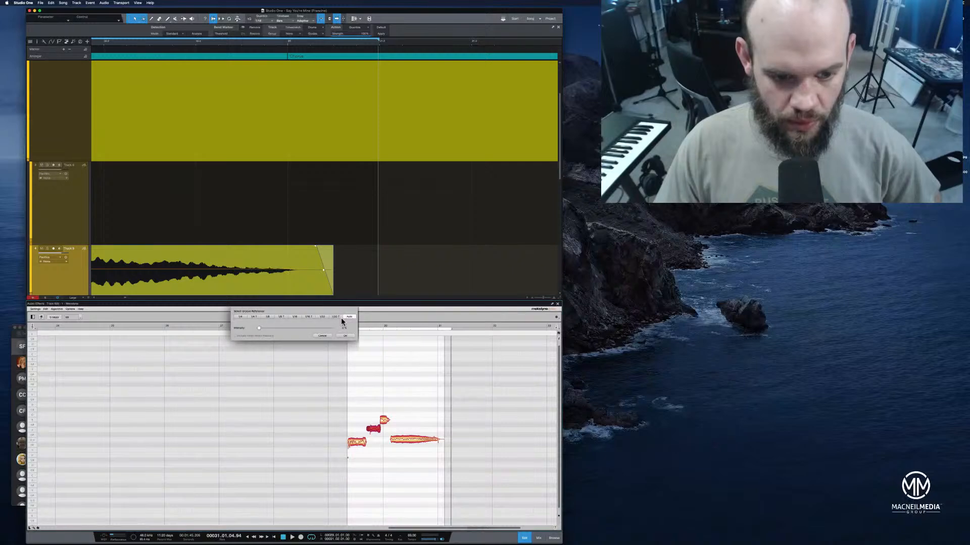
pyautogui.click(322, 336)
# Correct the selected second note's pitch with pitch center about 27% and pitch drift about 34%, and play the phrase
pyautogui.click(332, 318)
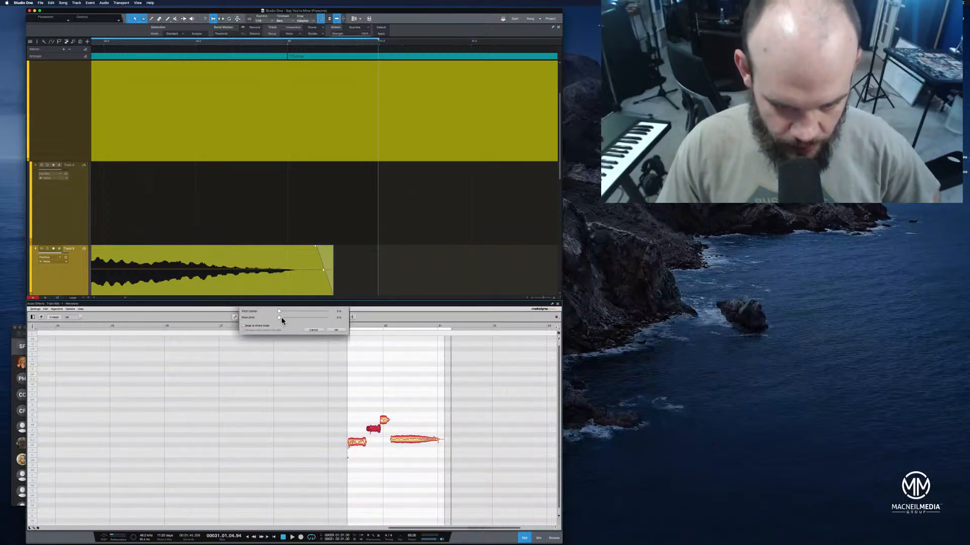
pyautogui.moveTo(286, 318); pyautogui.dragTo(294, 319)
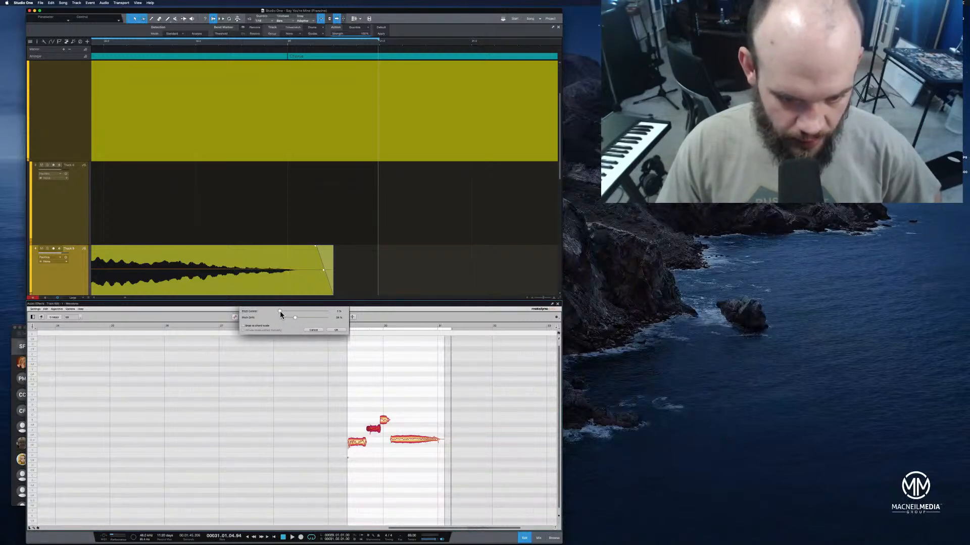
pyautogui.moveTo(284, 312); pyautogui.dragTo(292, 311)
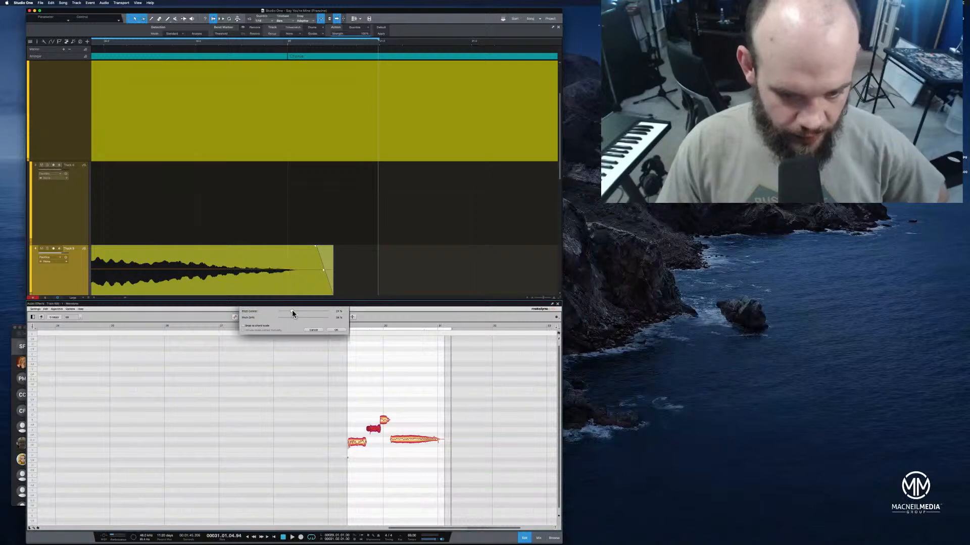
pyautogui.click(336, 330)
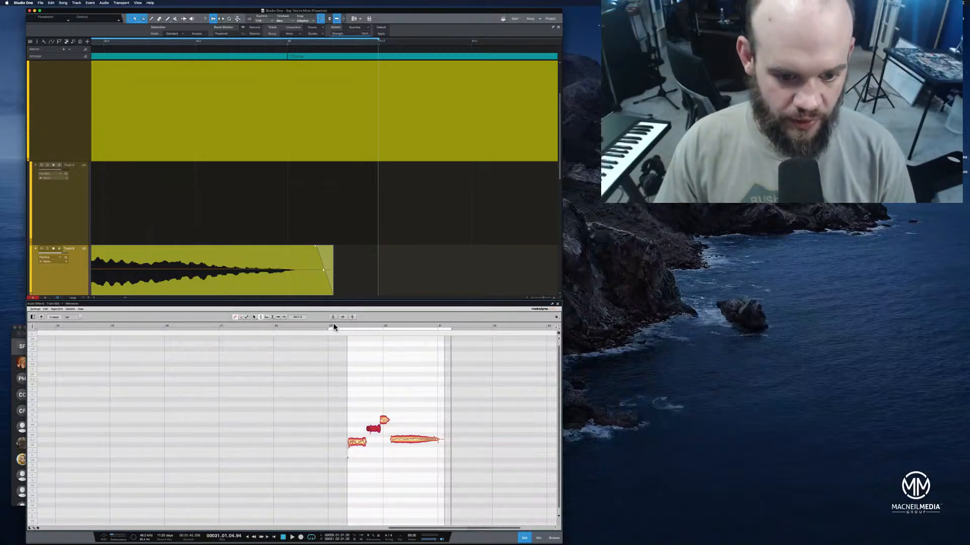
pyautogui.click(333, 326)
pyautogui.press('space')
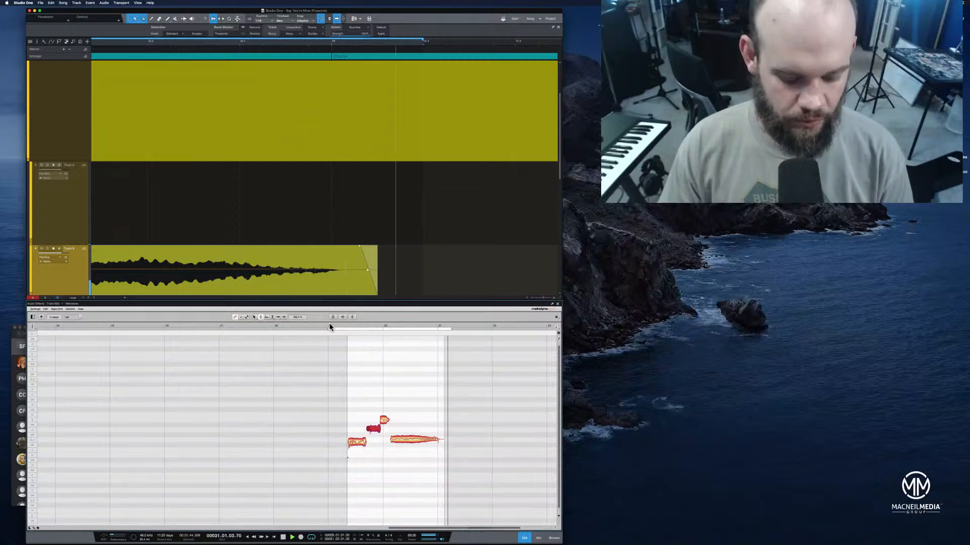
pyautogui.press('space')
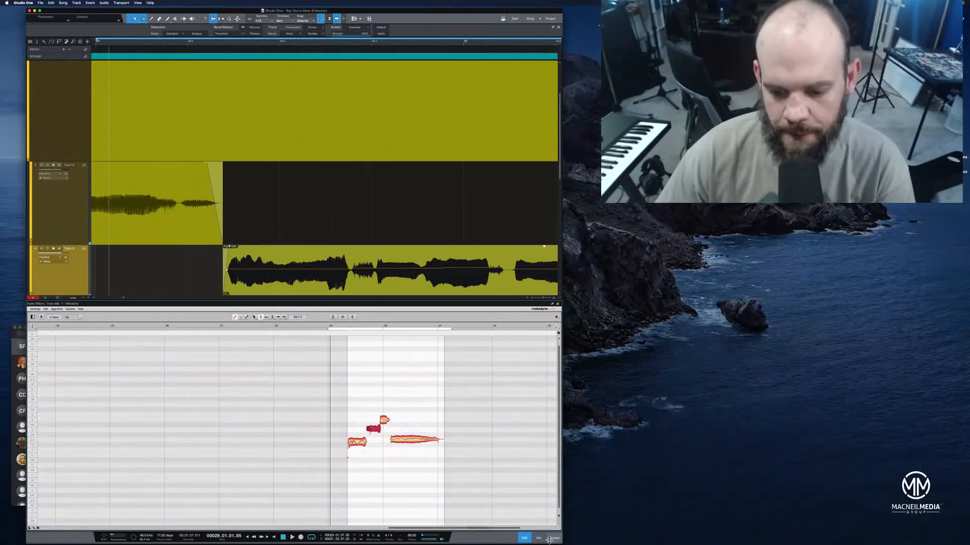
# Show the mix console and play the whole song from the start of the Intro at bar 3
pyautogui.click(540, 538)
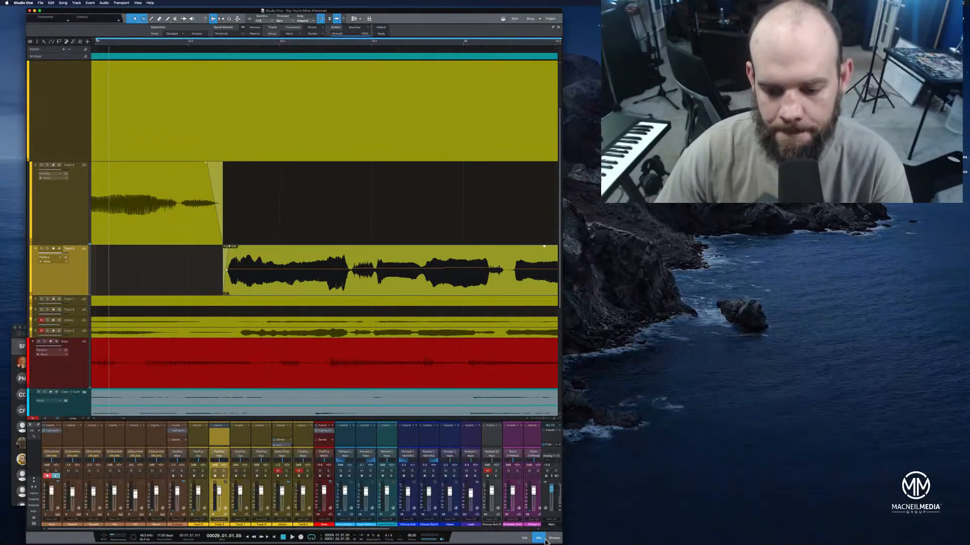
pyautogui.moveTo(232, 44); pyautogui.dragTo(407, 19)
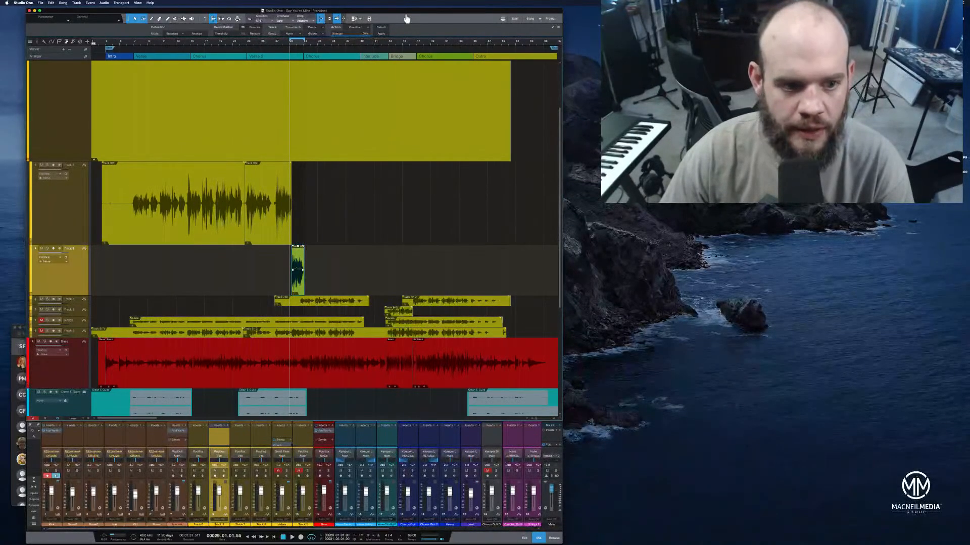
pyautogui.click(106, 44)
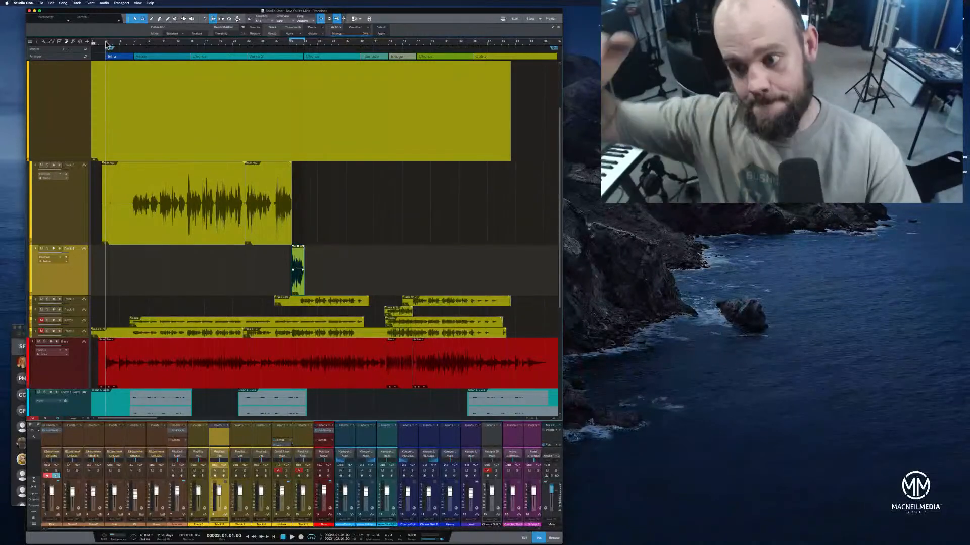
pyautogui.press('space')
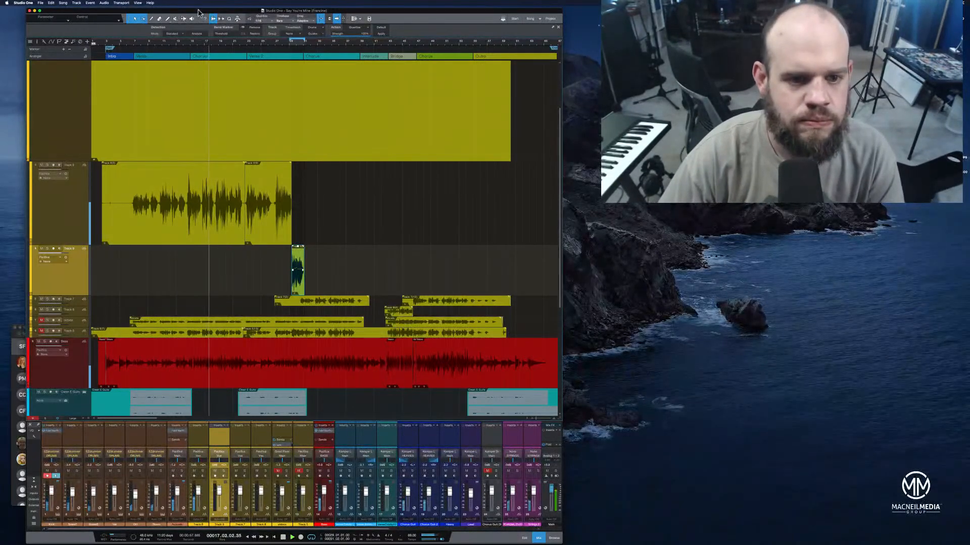
# Select the two light-blue guitar channels beside the bass channel and raise their levels together slightly during playback
pyautogui.moveTo(295, 44); pyautogui.dragTo(294, 53)
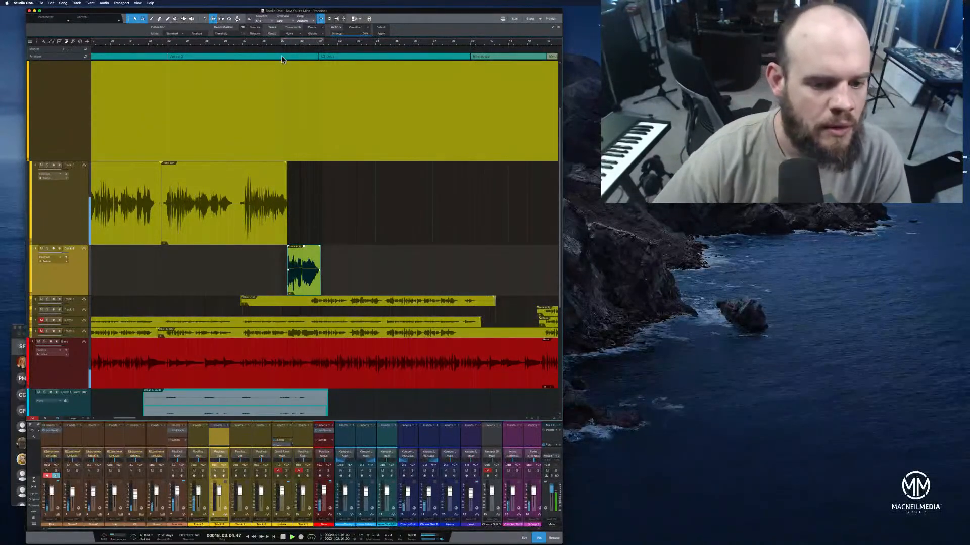
pyautogui.moveTo(320, 248); pyautogui.dragTo(318, 250)
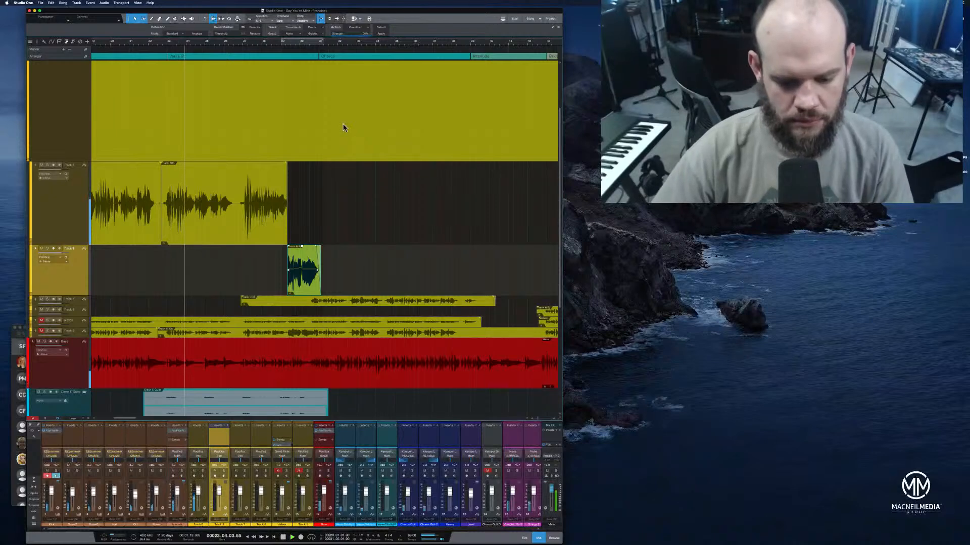
pyautogui.moveTo(386, 530); pyautogui.dragTo(537, 533)
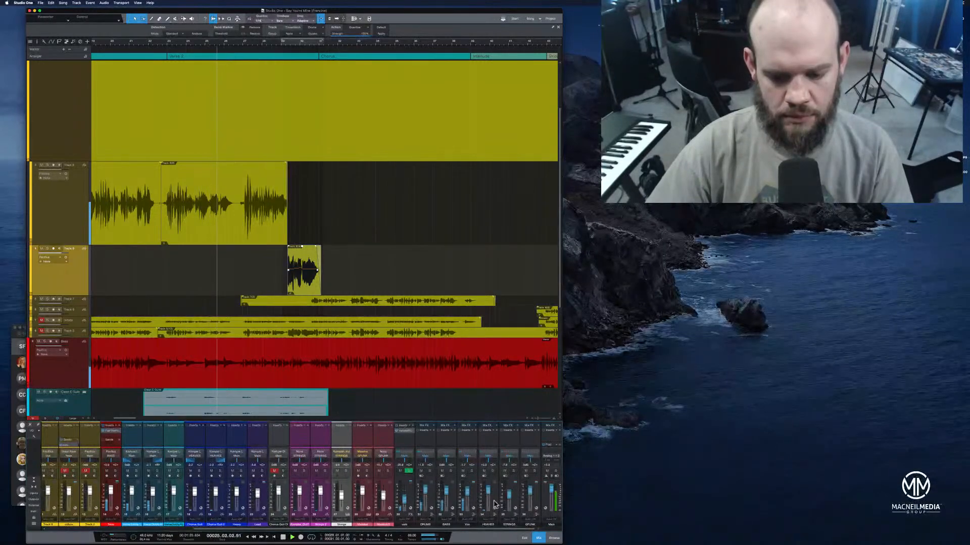
pyautogui.moveTo(415, 529); pyautogui.dragTo(354, 529)
pyautogui.click(236, 444)
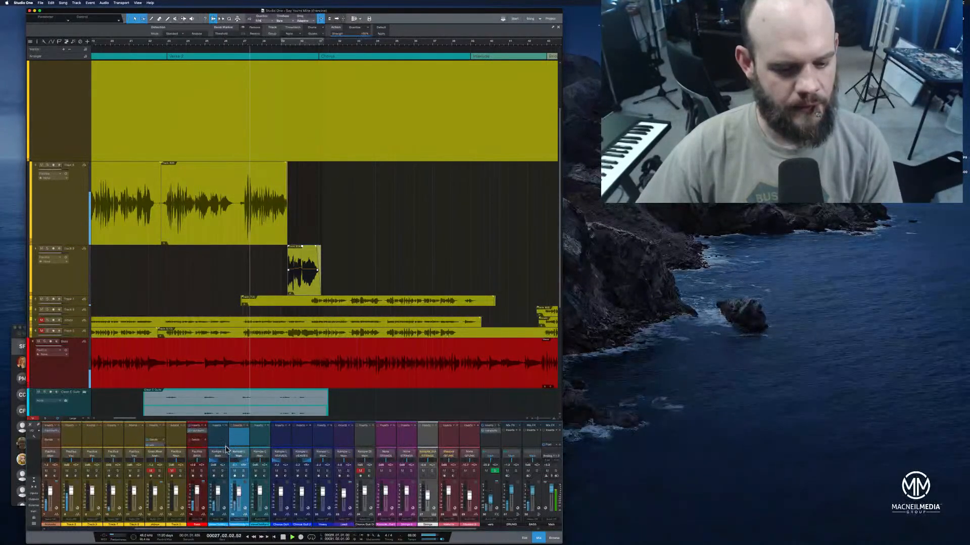
pyautogui.keyDown('shift'); pyautogui.click(226, 458); pyautogui.keyUp('shift')
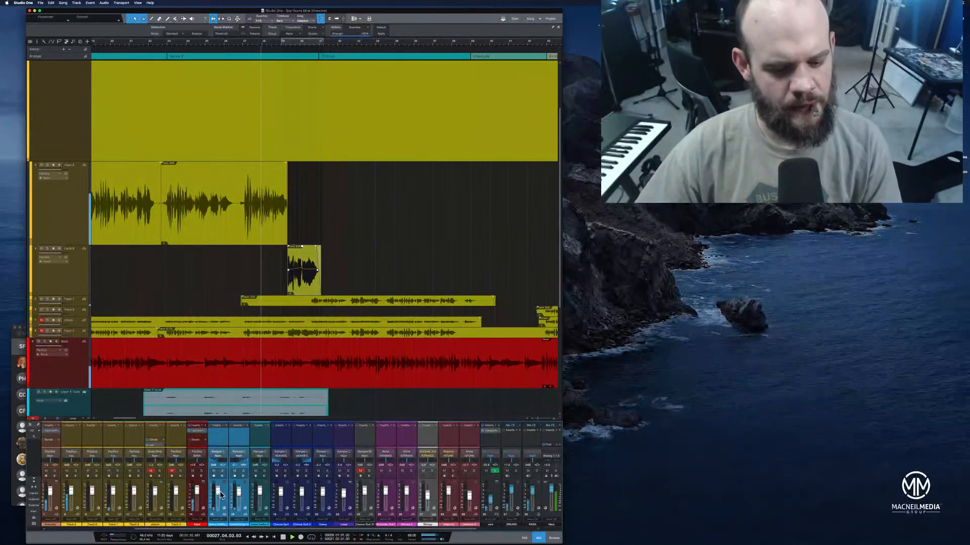
pyautogui.moveTo(218, 492); pyautogui.dragTo(223, 488)
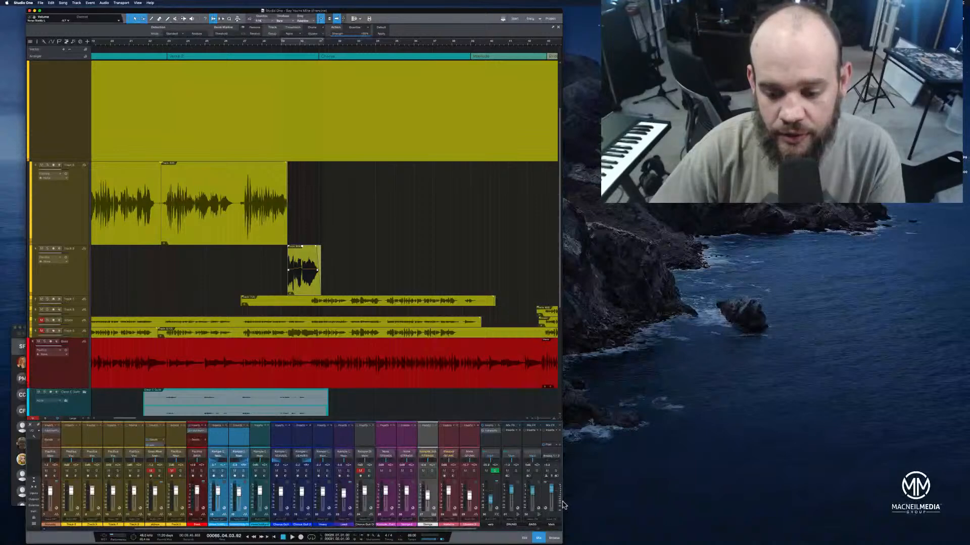
# Widen the song window slightly and save the song
pyautogui.moveTo(611, 495); pyautogui.dragTo(567, 499)
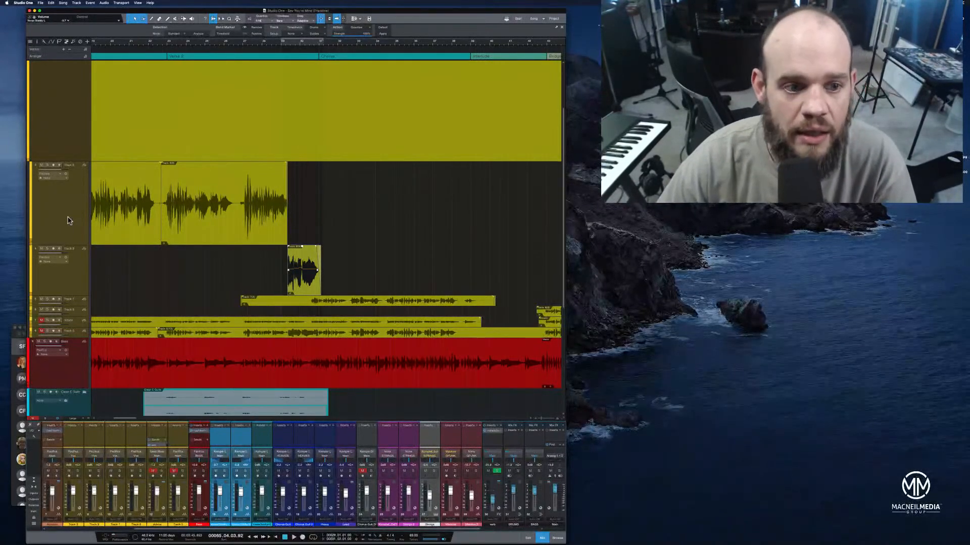
pyautogui.moveTo(131, 44); pyautogui.dragTo(309, 38)
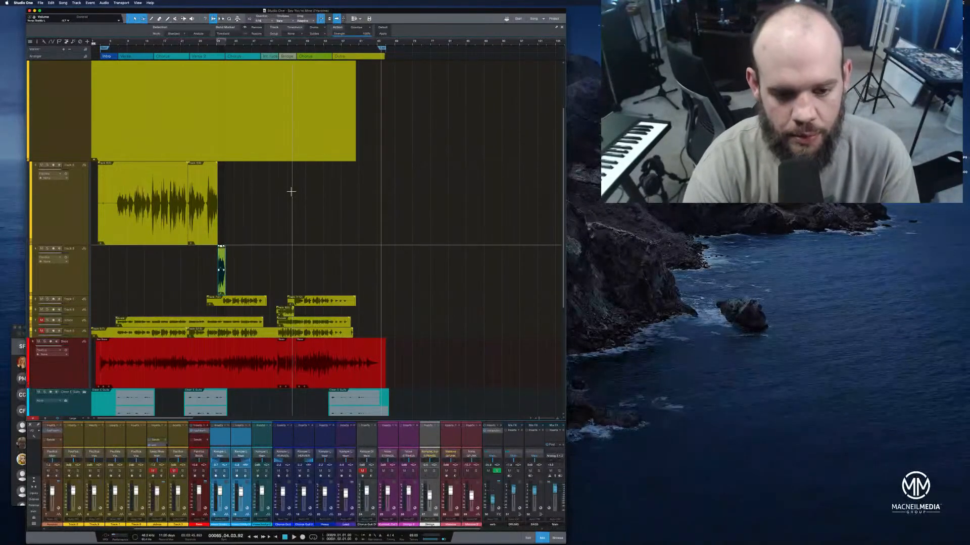
pyautogui.press('super+s')
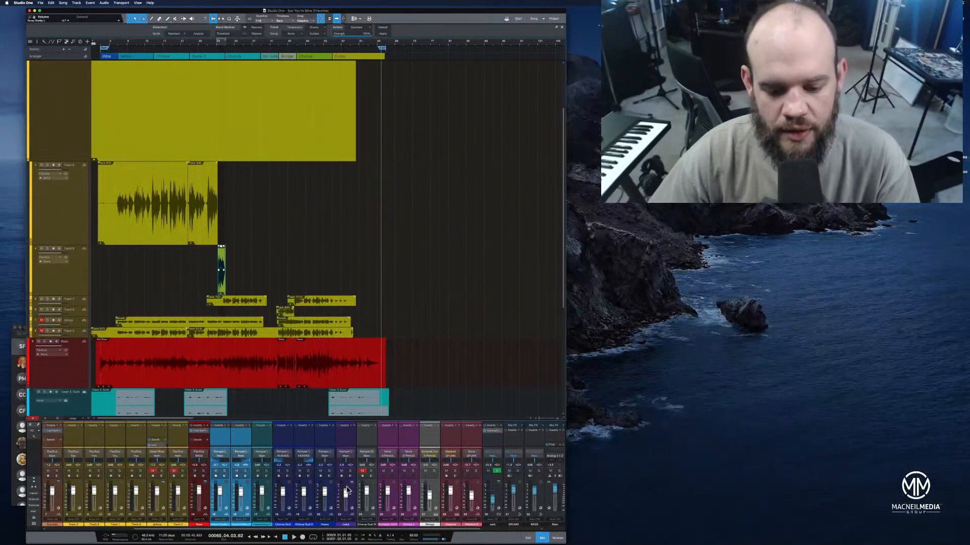
# Play the song from bar 3 and insert FabFilter Pro-Q 3 on the main output, moving its window over the arrangement
pyautogui.click(284, 538)
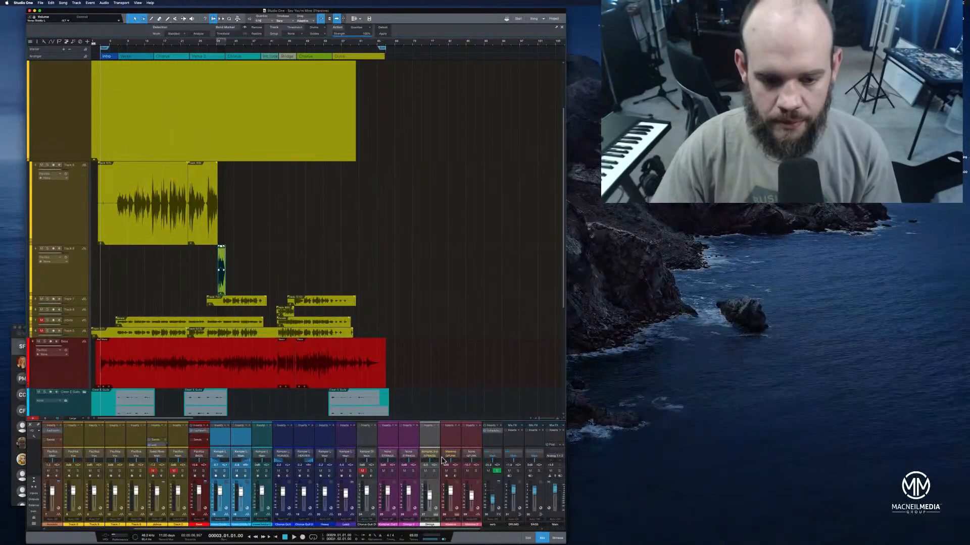
pyautogui.click(286, 537)
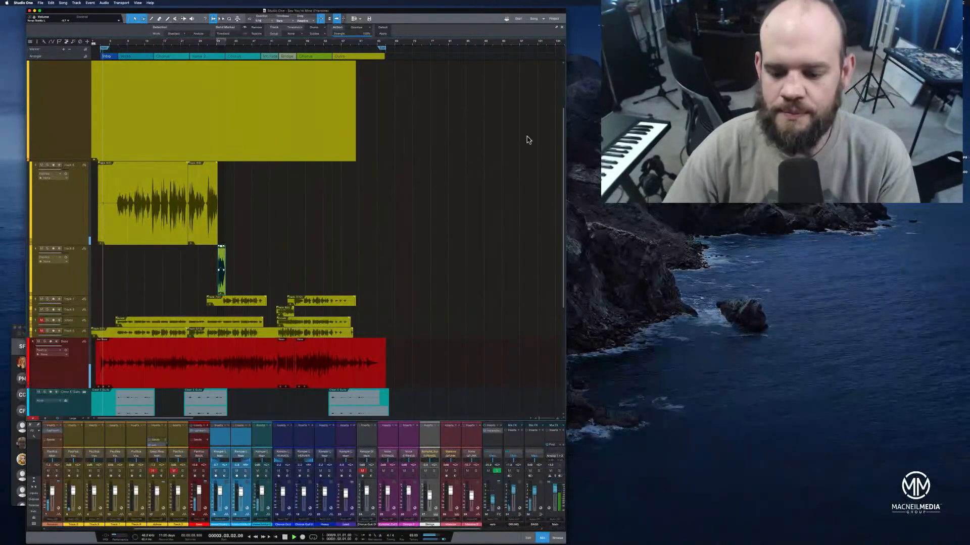
pyautogui.click(557, 538)
pyautogui.click(532, 43)
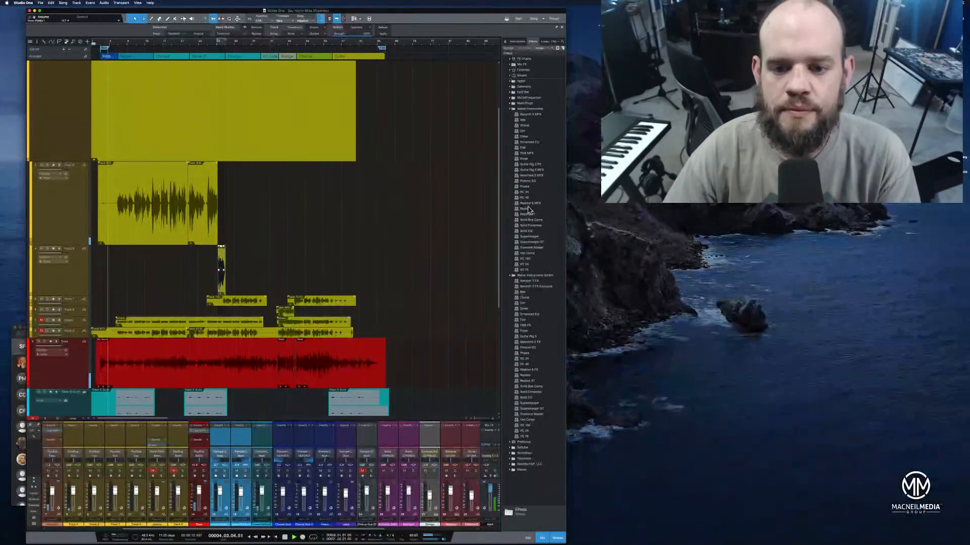
pyautogui.click(510, 109)
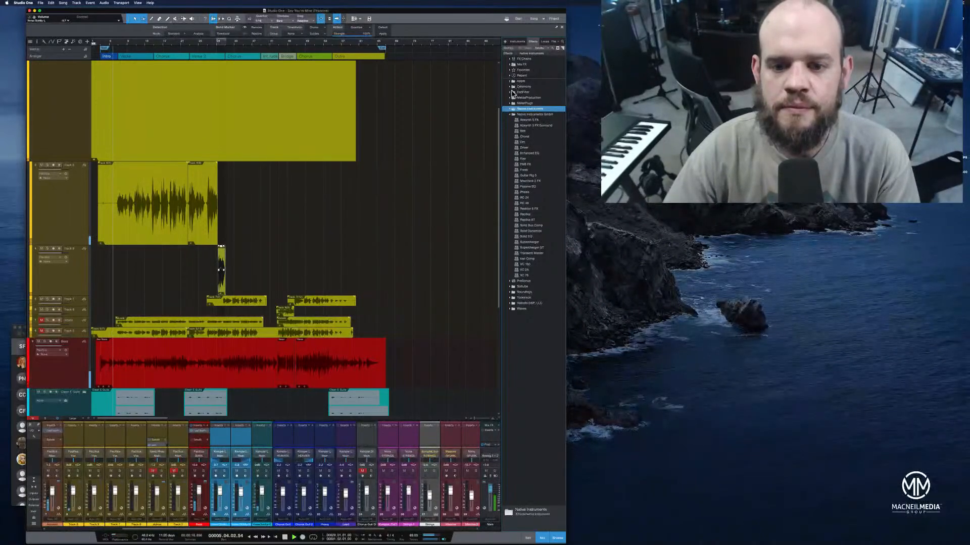
pyautogui.click(510, 92)
pyautogui.moveTo(535, 132); pyautogui.dragTo(491, 435)
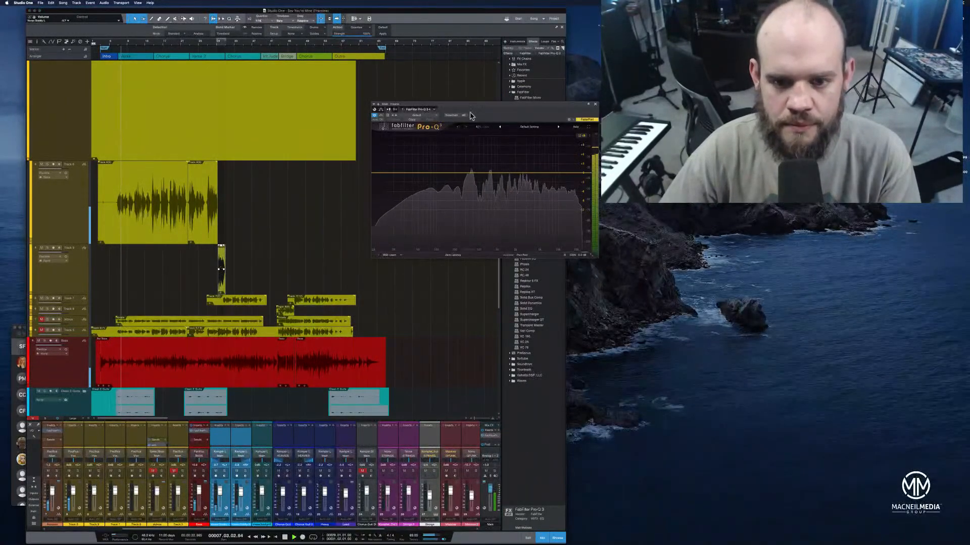
pyautogui.moveTo(472, 107); pyautogui.dragTo(350, 148)
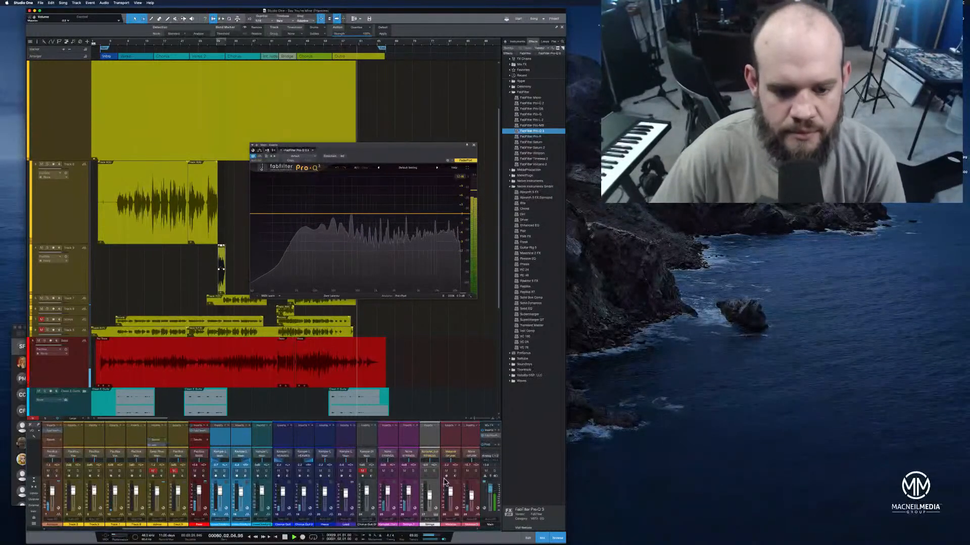
# Expand the Synths folder and transform its lowest audio track into an instrument track
pyautogui.scroll(-5, 360, 403)
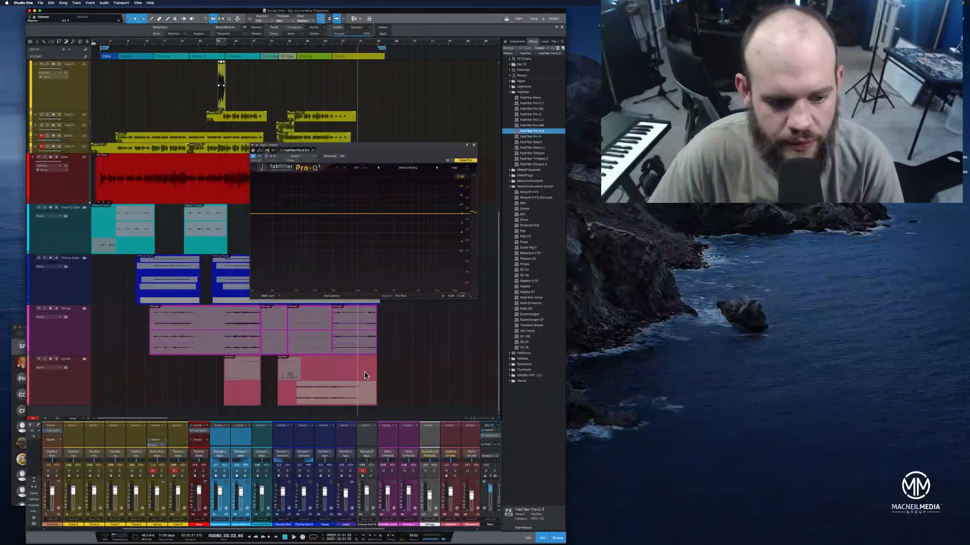
pyautogui.click(83, 360)
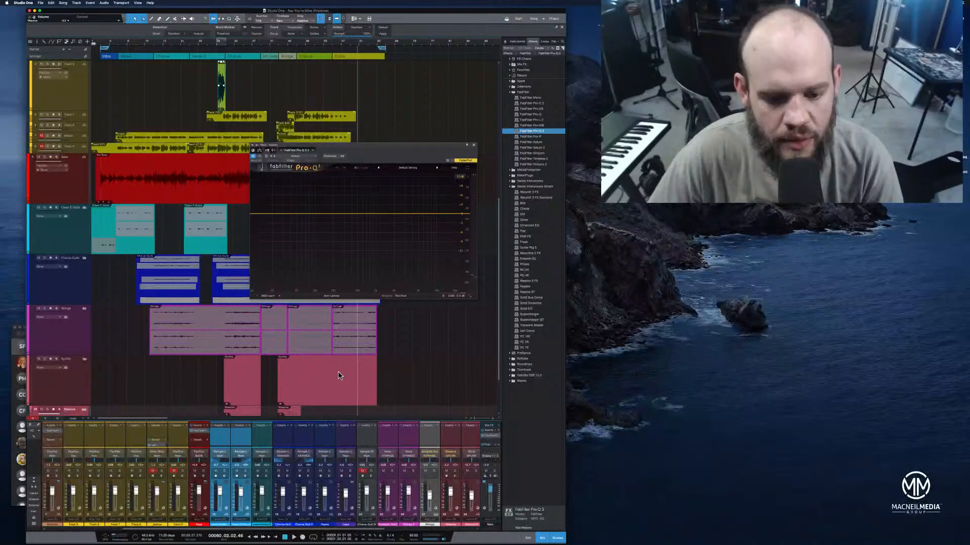
pyautogui.scroll(-2, 338, 373)
pyautogui.rightClick(354, 396)
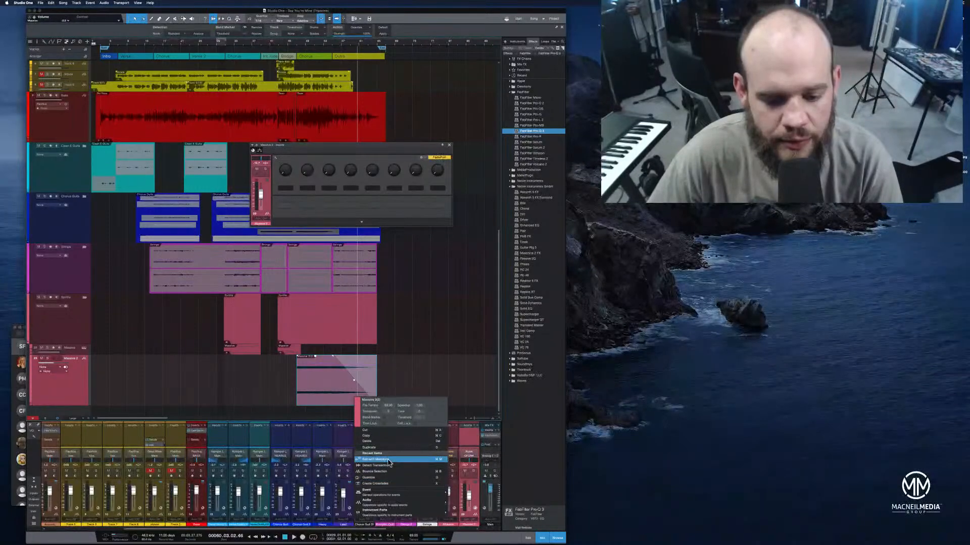
pyautogui.rightClick(75, 393)
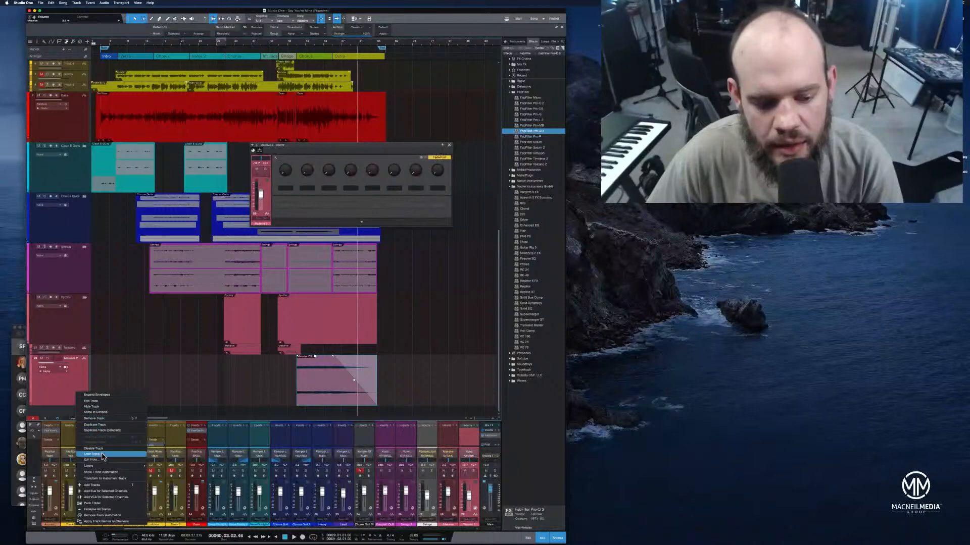
pyautogui.click(109, 479)
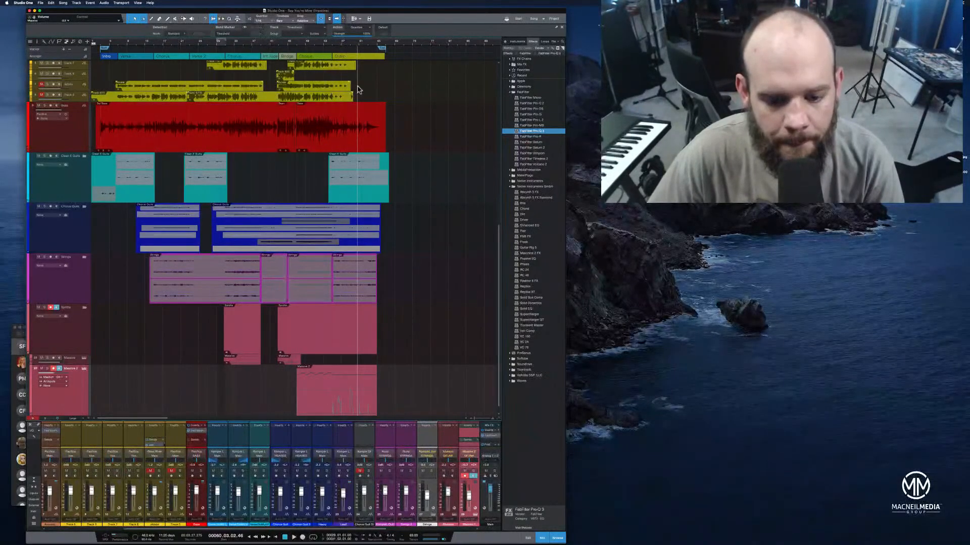
# Open the transformed synth track's part in the note editor and play it from about bar 55
pyautogui.doubleClick(371, 408)
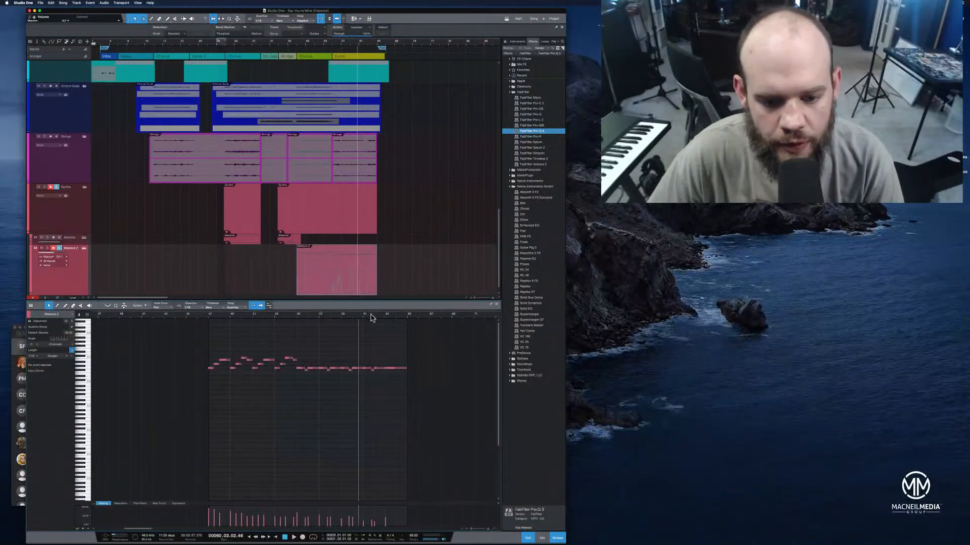
pyautogui.press('f')
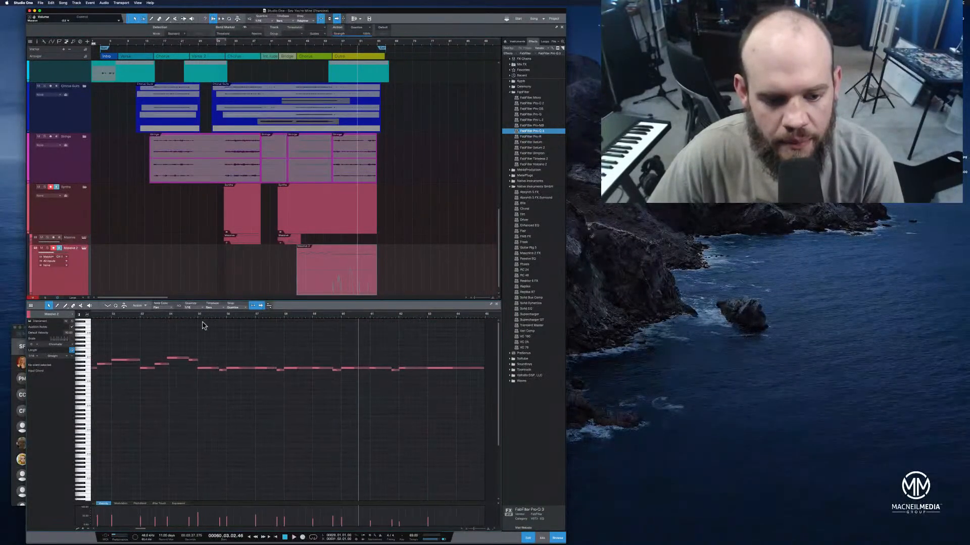
pyautogui.click(194, 315)
pyautogui.press('space')
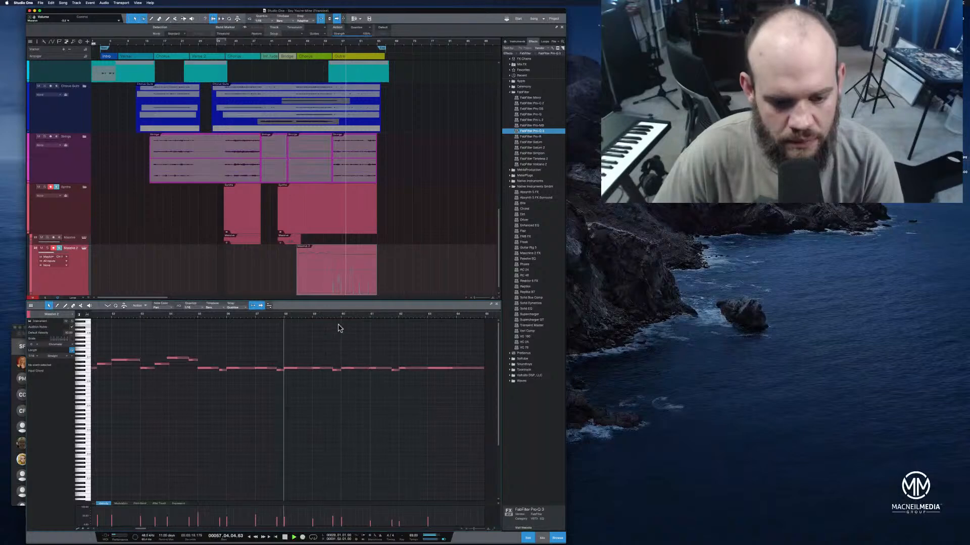
# Trim the short note's start to beat 4 of bar 59 and lengthen the preceding note to meet it
pyautogui.moveTo(398, 316)
pyautogui.mouseDown()
pyautogui.moveTo(373, 324)
pyautogui.moveTo(411, 325)
pyautogui.mouseUp()
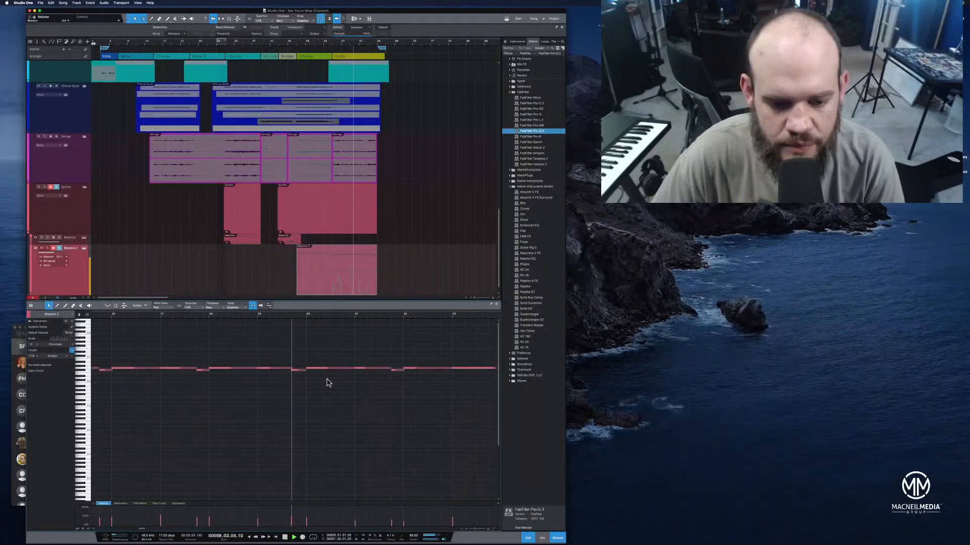
pyautogui.click(291, 370)
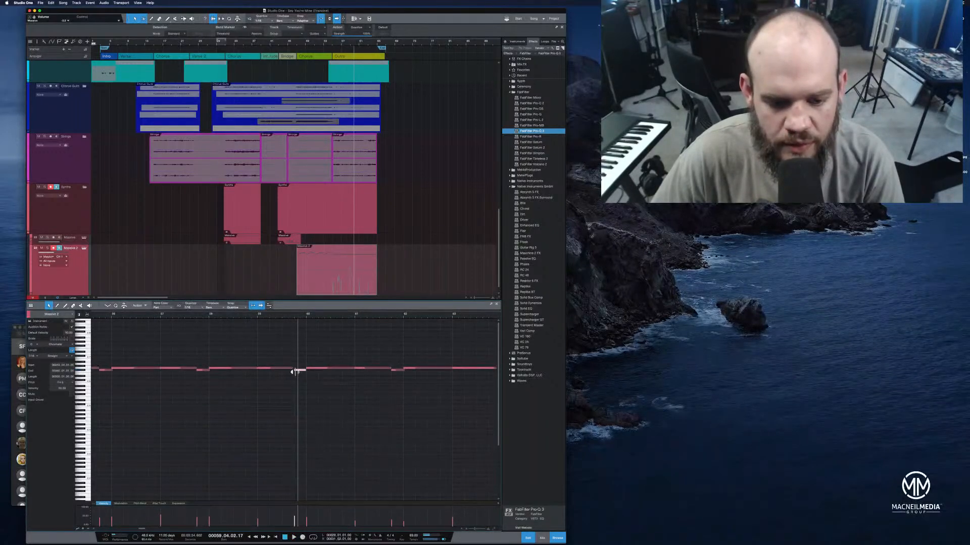
pyautogui.click(289, 369)
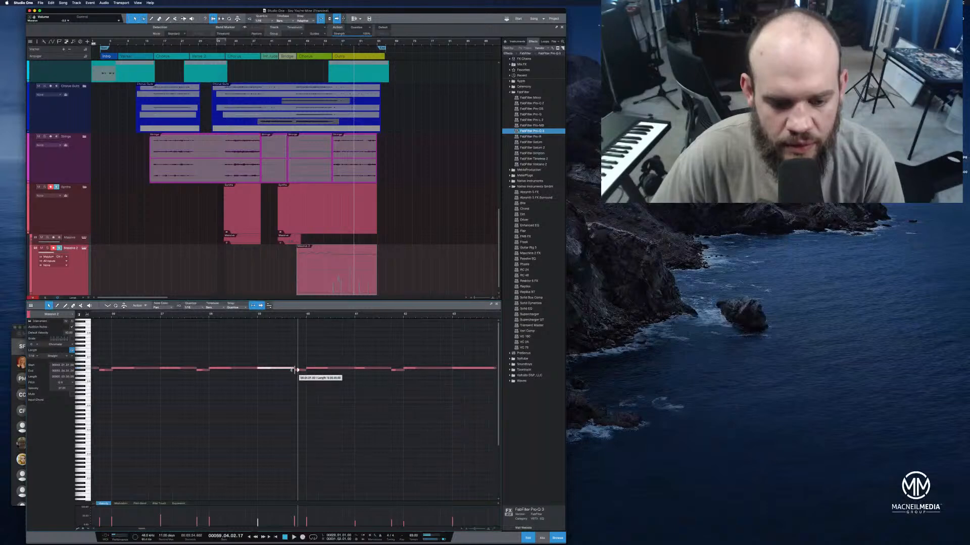
# Play the edited synth notes through the end of the outro and select the last event in the Strings folder
pyautogui.click(277, 315)
pyautogui.press('space')
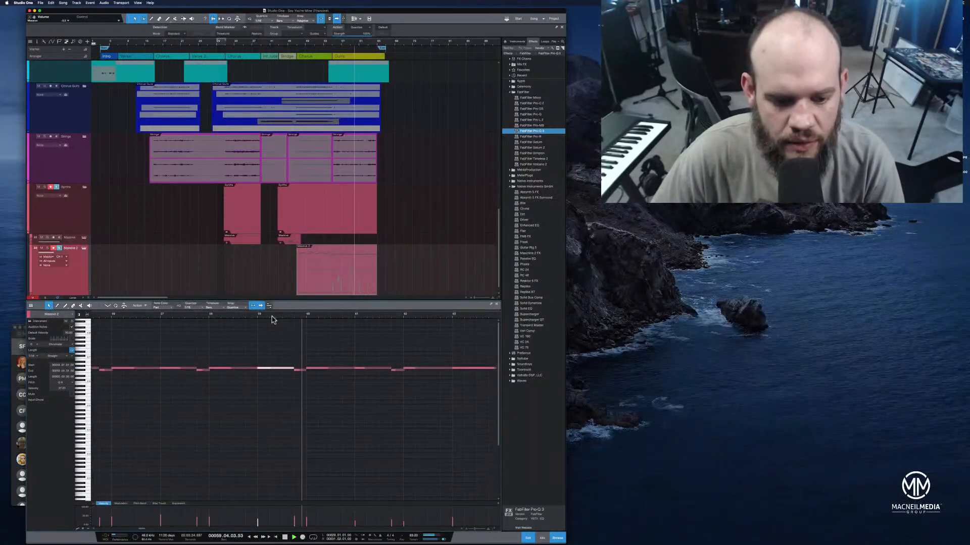
pyautogui.click(161, 315)
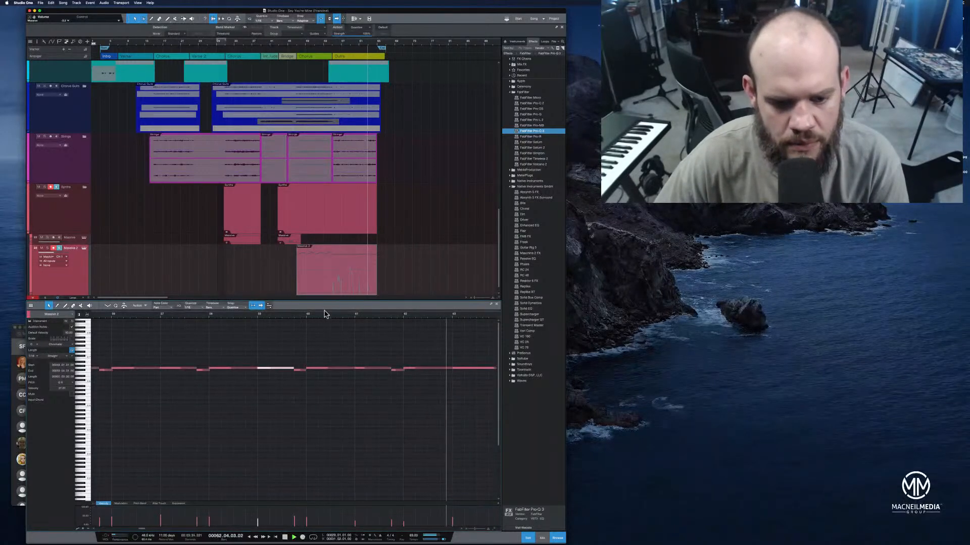
pyautogui.moveTo(327, 317); pyautogui.dragTo(331, 307)
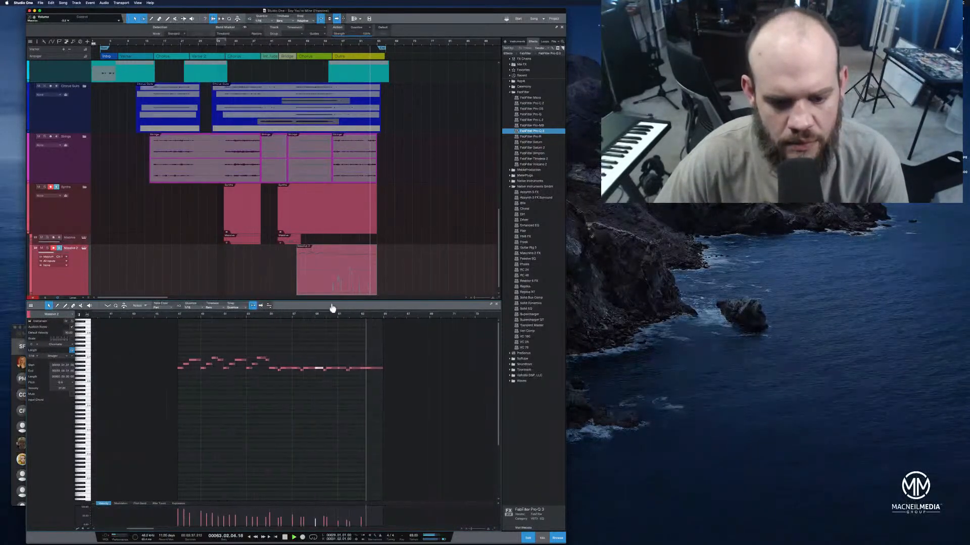
pyautogui.press('space')
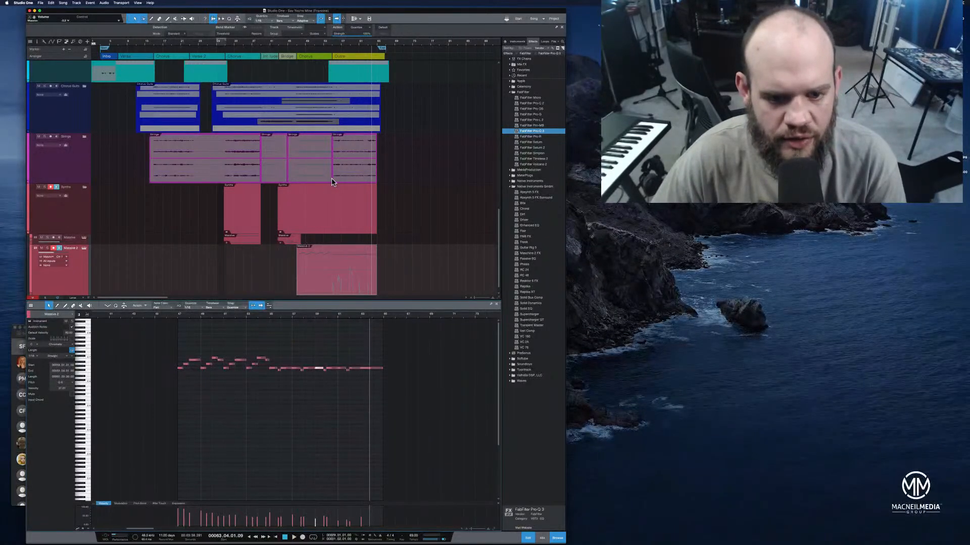
pyautogui.click(351, 181)
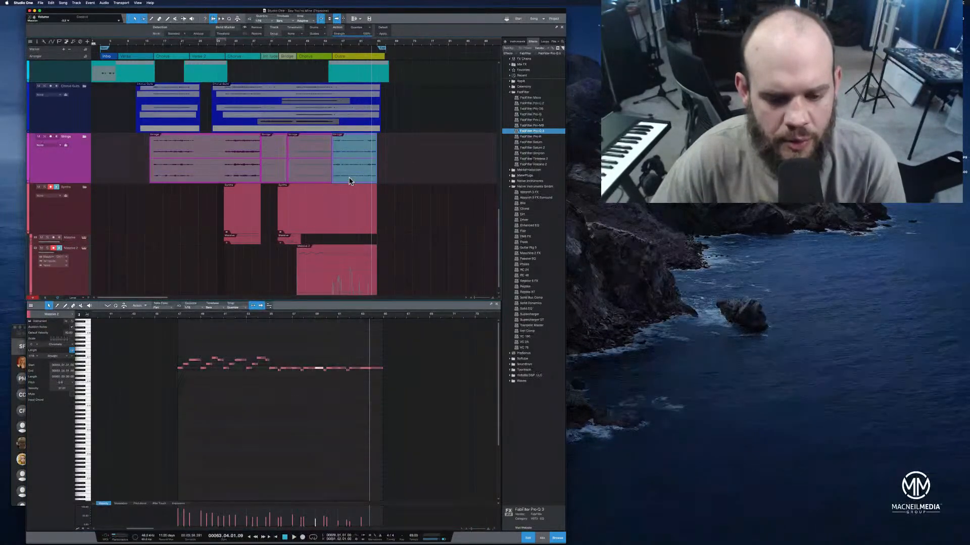
# Transform the edited synth instrument track in the Synths folder back into an audio track, keeping the default transform options
pyautogui.click(380, 419)
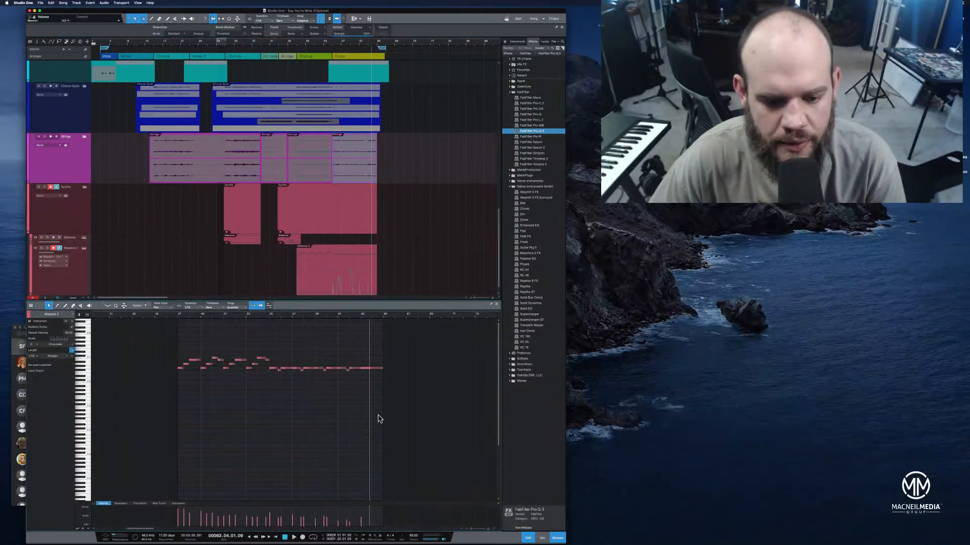
pyautogui.click(362, 291)
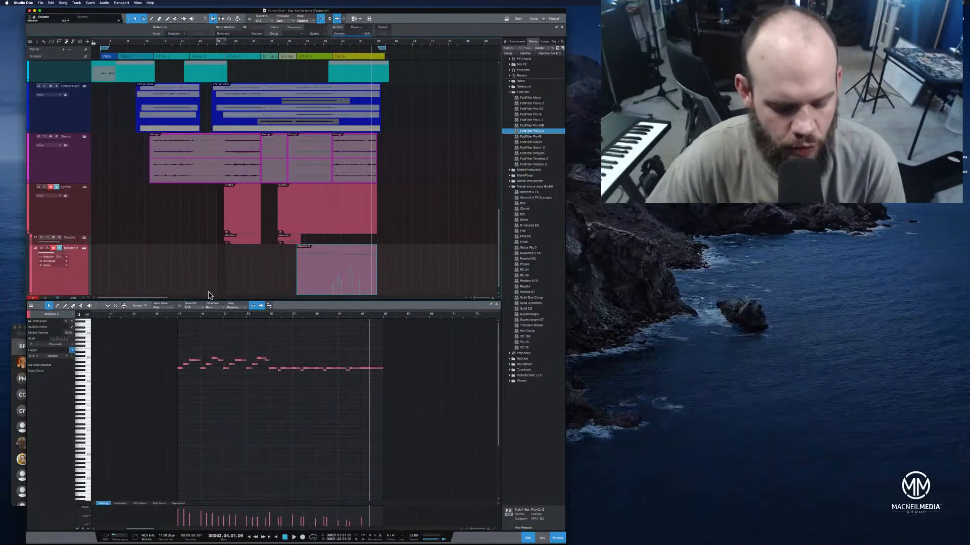
pyautogui.rightClick(323, 284)
pyautogui.click(65, 289)
pyautogui.rightClick(66, 289)
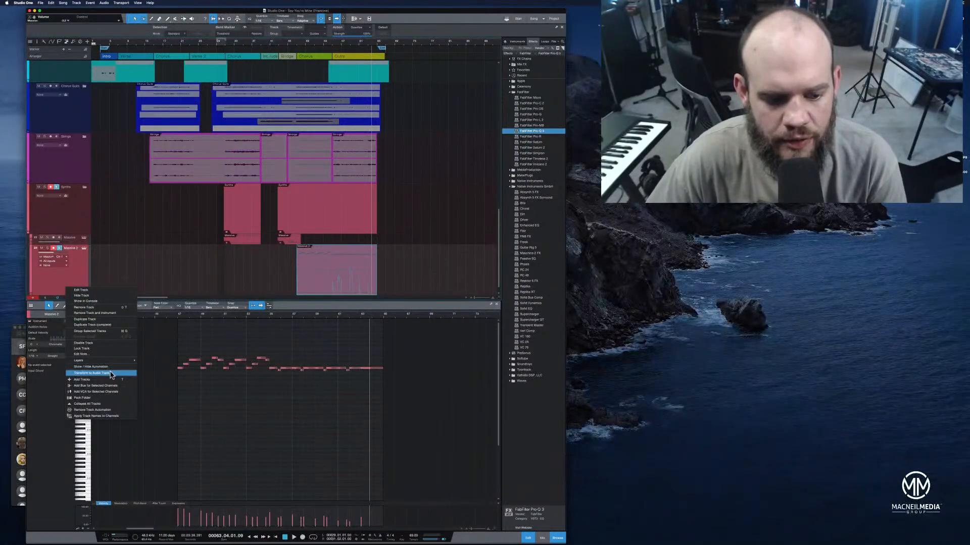
pyautogui.click(114, 374)
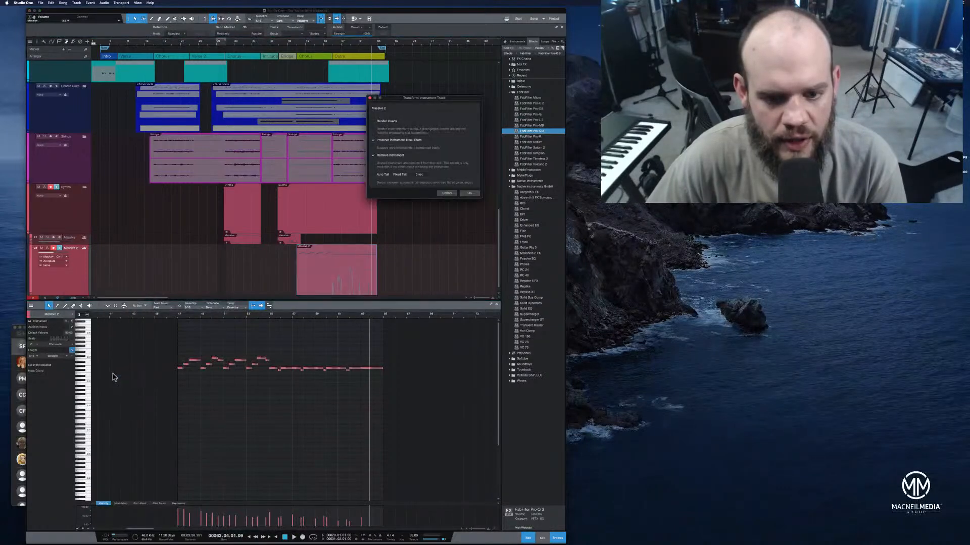
pyautogui.click(469, 193)
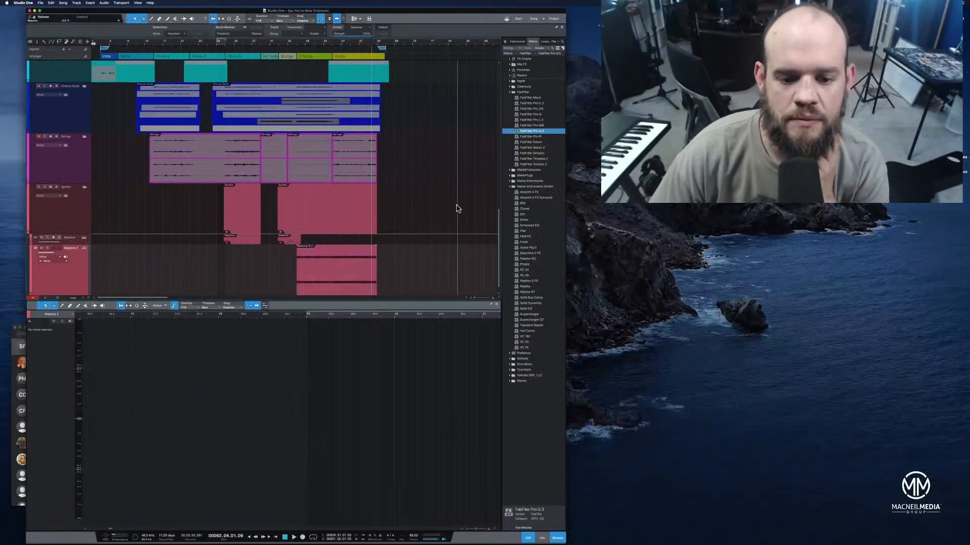
# Add a fade-out to the rendered synth event from about bar 58 to its end and straighten the fade curve
pyautogui.moveTo(375, 246); pyautogui.dragTo(365, 267)
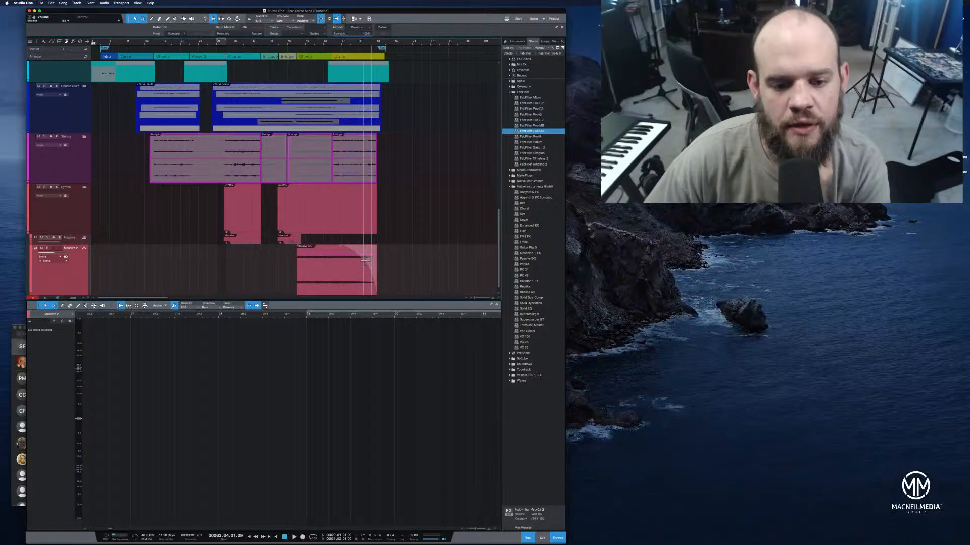
pyautogui.moveTo(381, 43); pyautogui.dragTo(426, 57)
pyautogui.moveTo(283, 251); pyautogui.dragTo(326, 234)
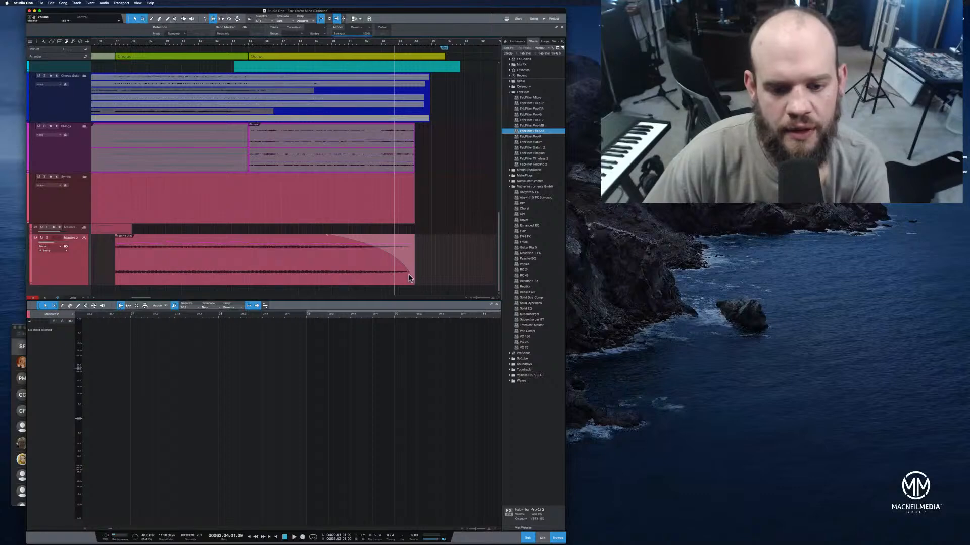
pyautogui.click(391, 254)
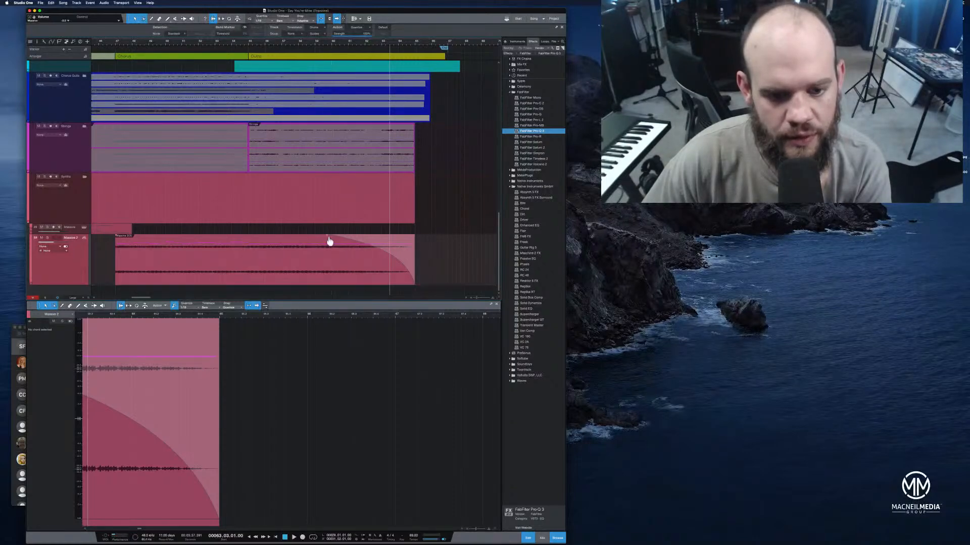
pyautogui.moveTo(328, 241); pyautogui.dragTo(295, 187)
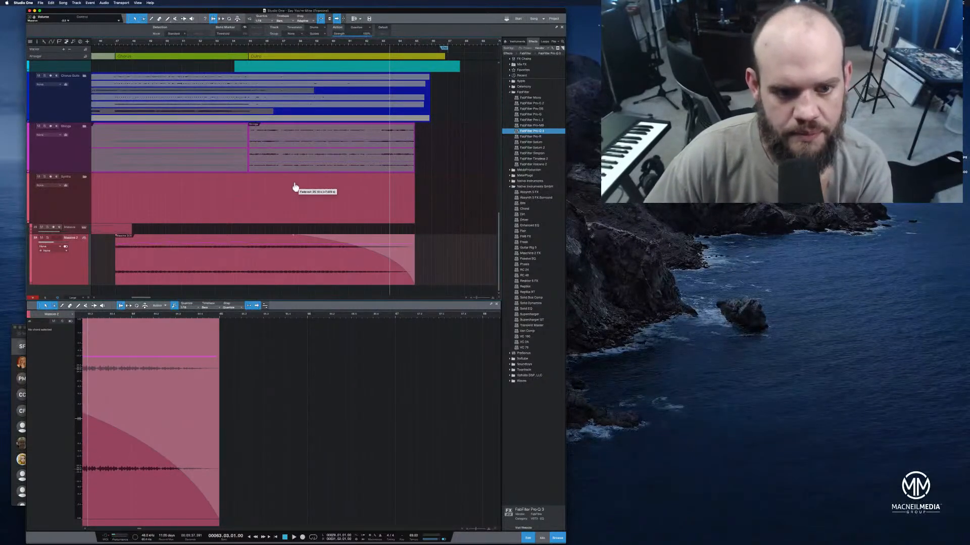
pyautogui.moveTo(297, 236); pyautogui.dragTo(296, 239)
pyautogui.rightClick(296, 240)
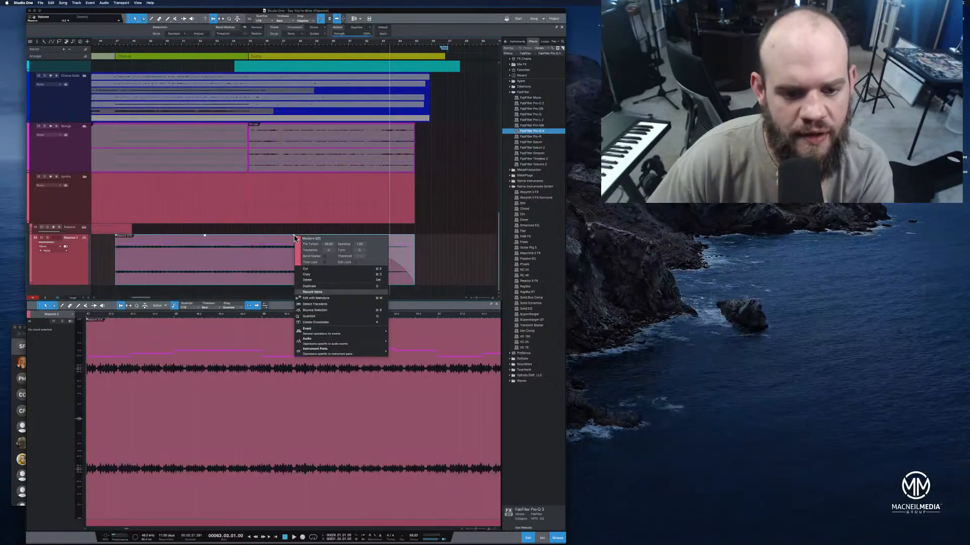
pyautogui.click(288, 243)
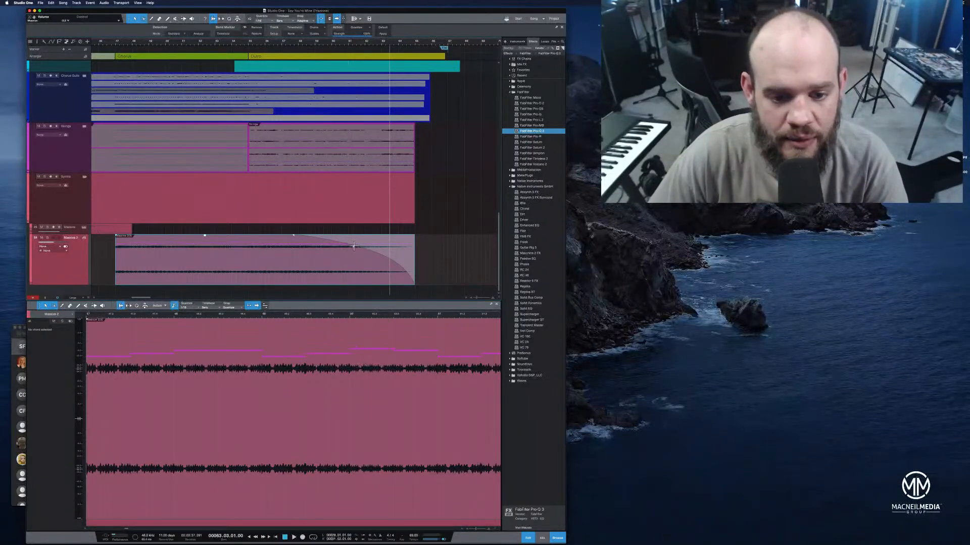
pyautogui.moveTo(354, 251)
pyautogui.mouseDown()
pyautogui.moveTo(360, 271)
pyautogui.moveTo(354, 260)
pyautogui.mouseUp()
# Play the outro, extend the synth event's fade-out back to the start of the outro and play it again from about bar 54
pyautogui.click(257, 48)
pyautogui.press('space')
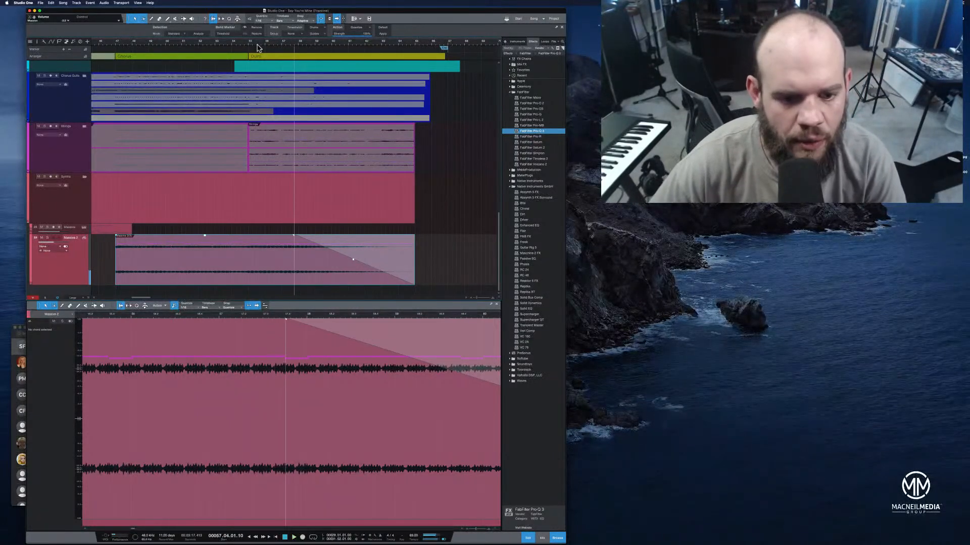
pyautogui.moveTo(293, 240); pyautogui.dragTo(248, 244)
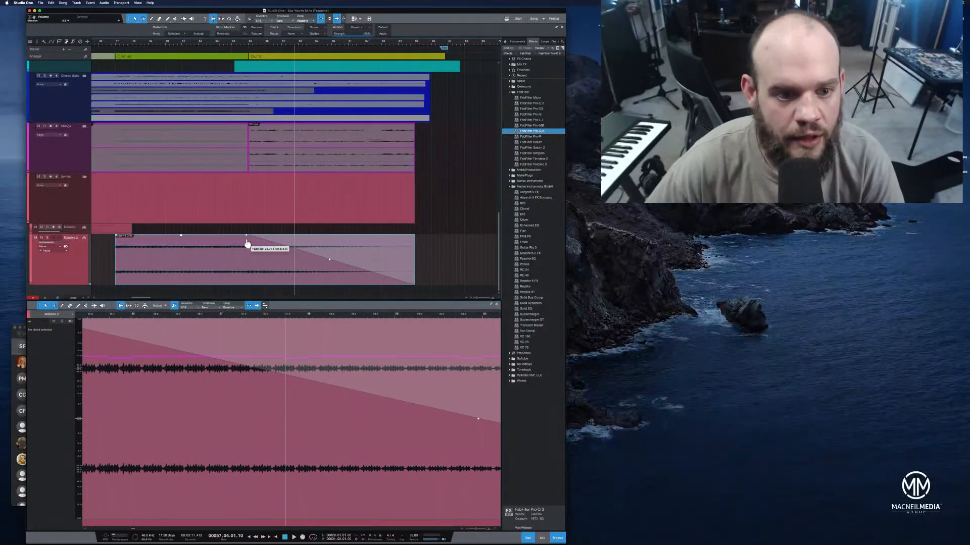
pyautogui.click(236, 43)
pyautogui.press('space')
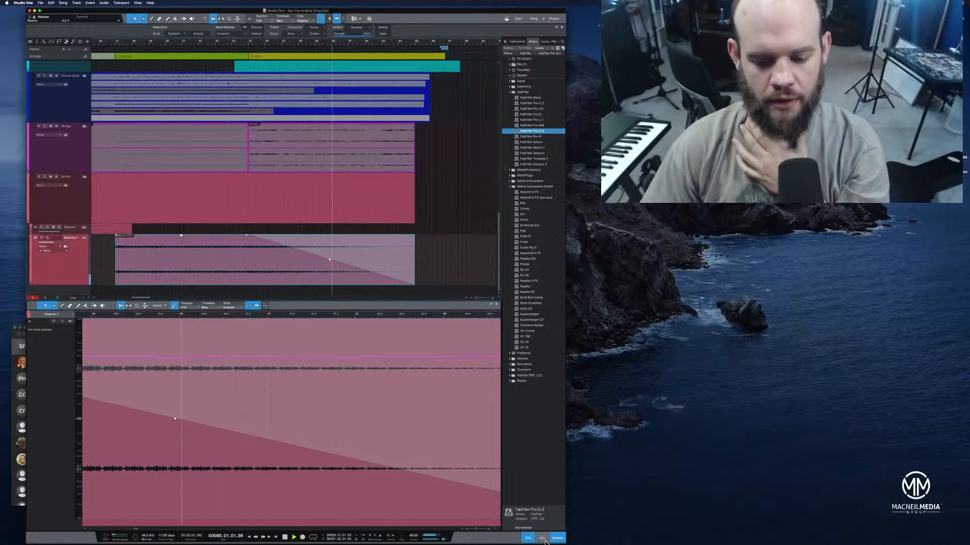
# With the mixer shown, bend the synth event's fade-out curve downward and play the outro from bar 54
pyautogui.click(542, 539)
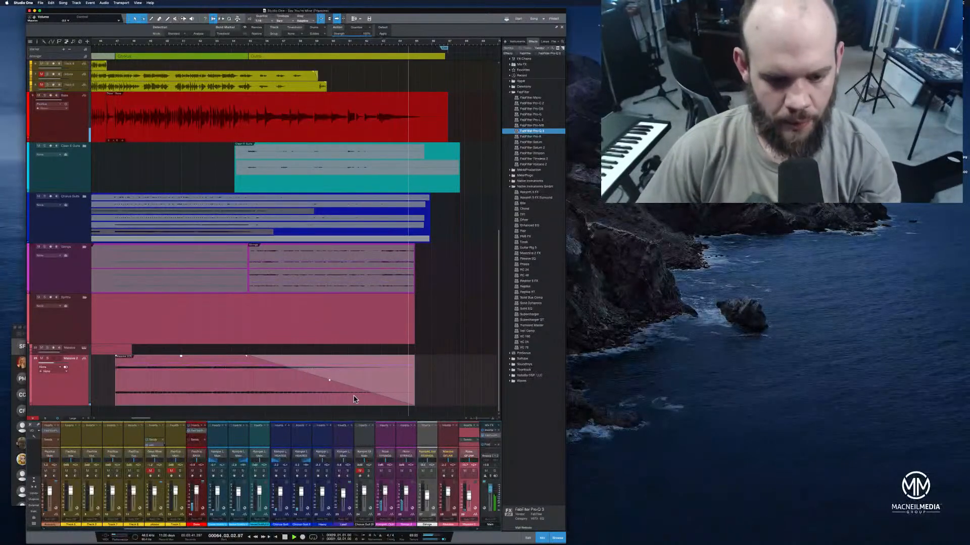
pyautogui.moveTo(329, 383); pyautogui.dragTo(330, 388)
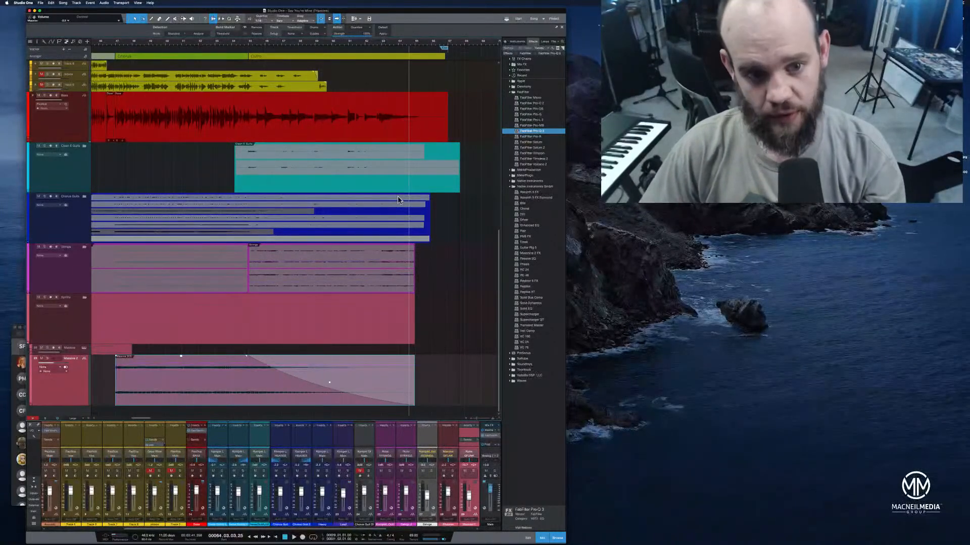
pyautogui.click(231, 48)
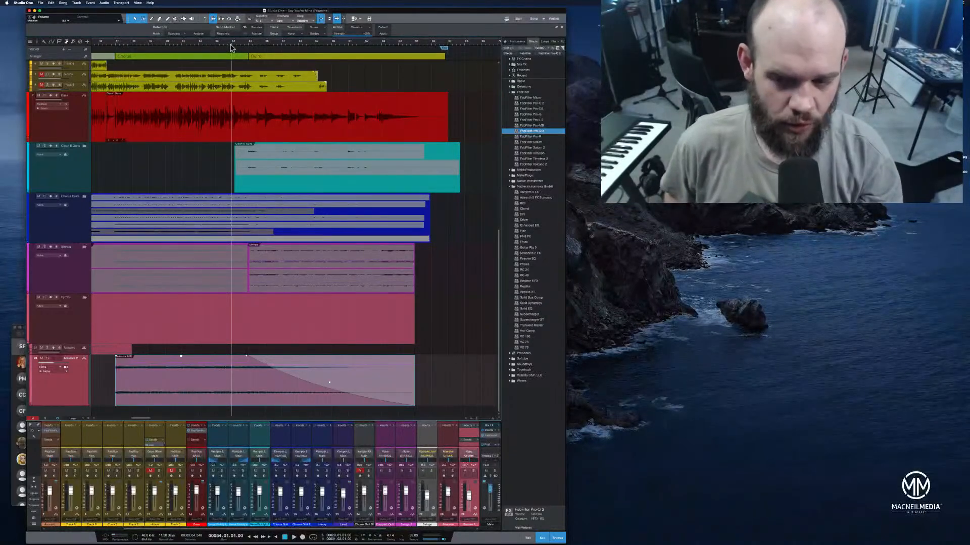
pyautogui.press('space')
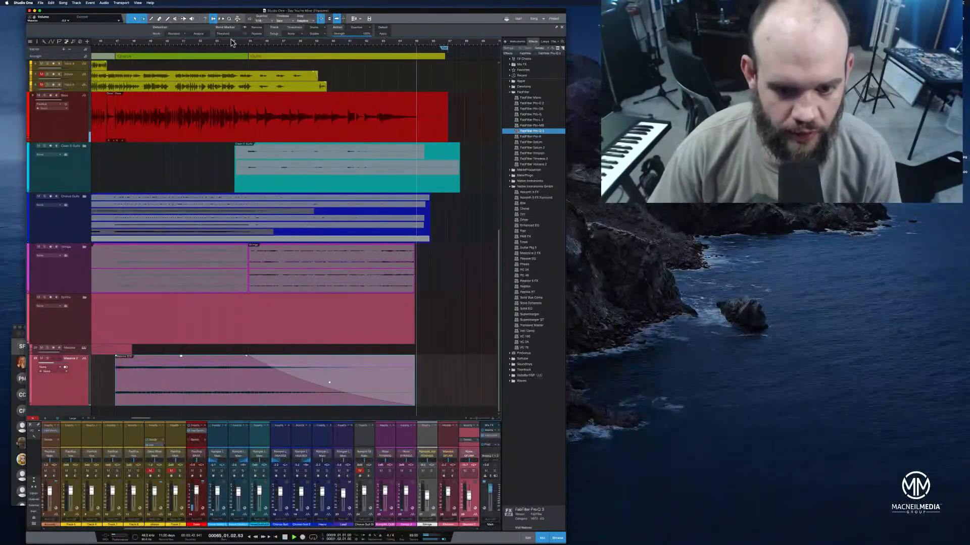
# Expand the Strings folder, solo it and play the end of the last string events from bar 64, beat 3
pyautogui.moveTo(406, 45); pyautogui.dragTo(402, 64)
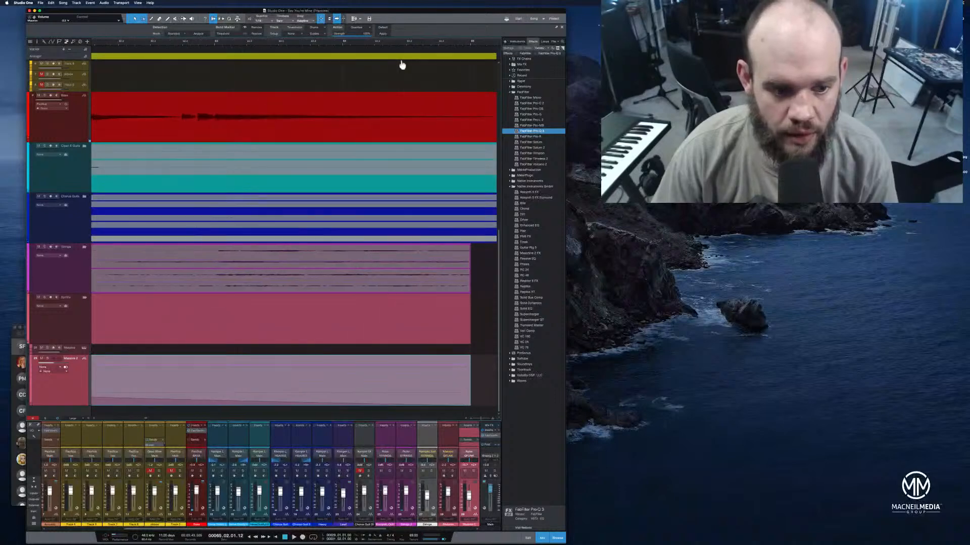
pyautogui.click(85, 258)
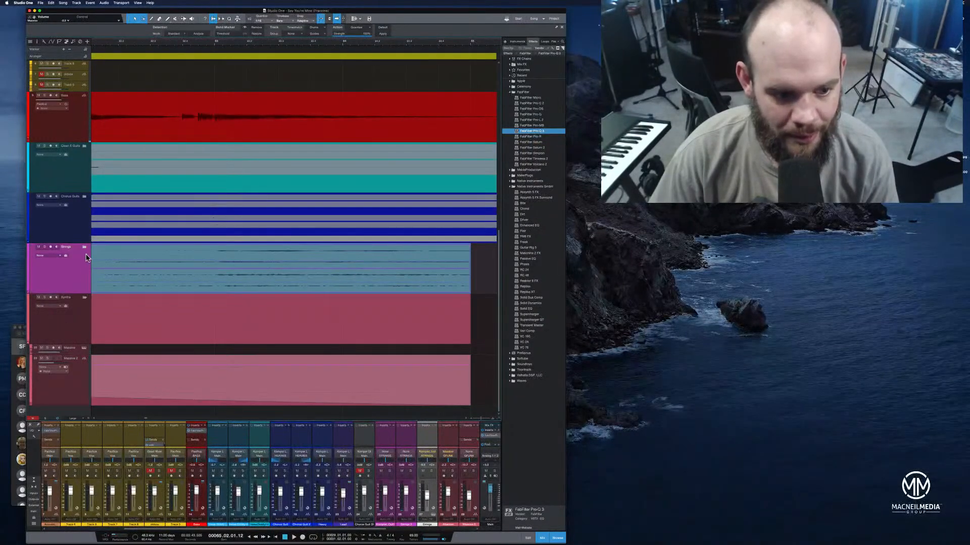
pyautogui.click(84, 248)
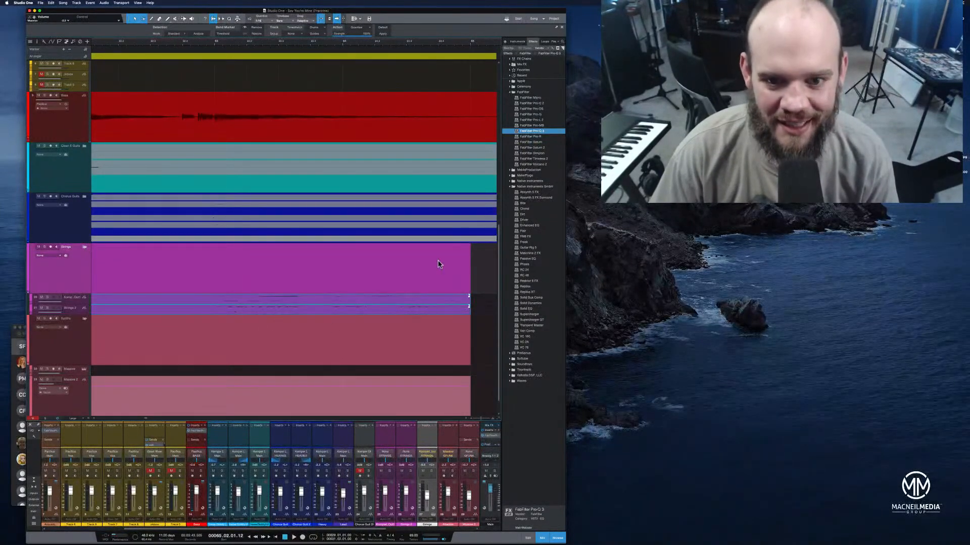
pyautogui.moveTo(475, 48); pyautogui.dragTo(493, 62)
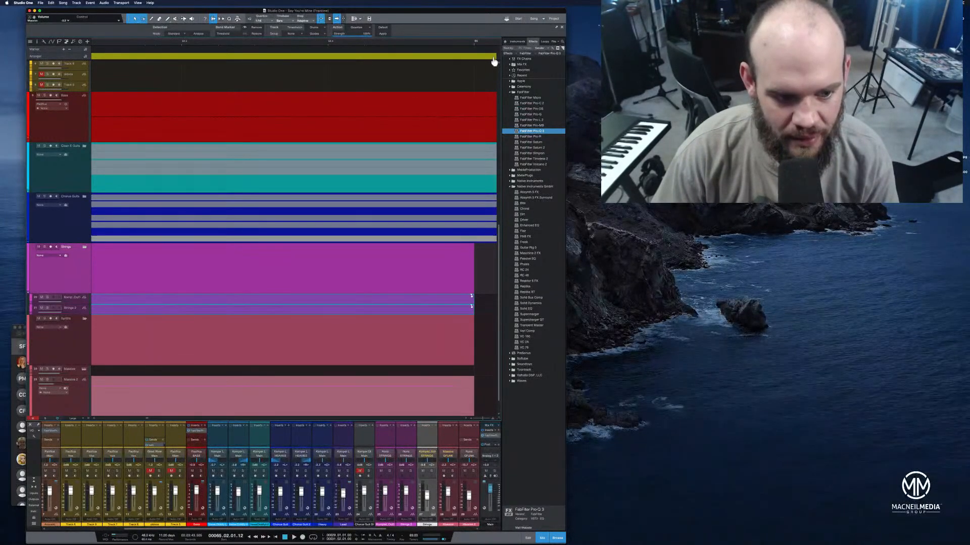
pyautogui.scroll(-2, 426, 313)
pyautogui.click(181, 43)
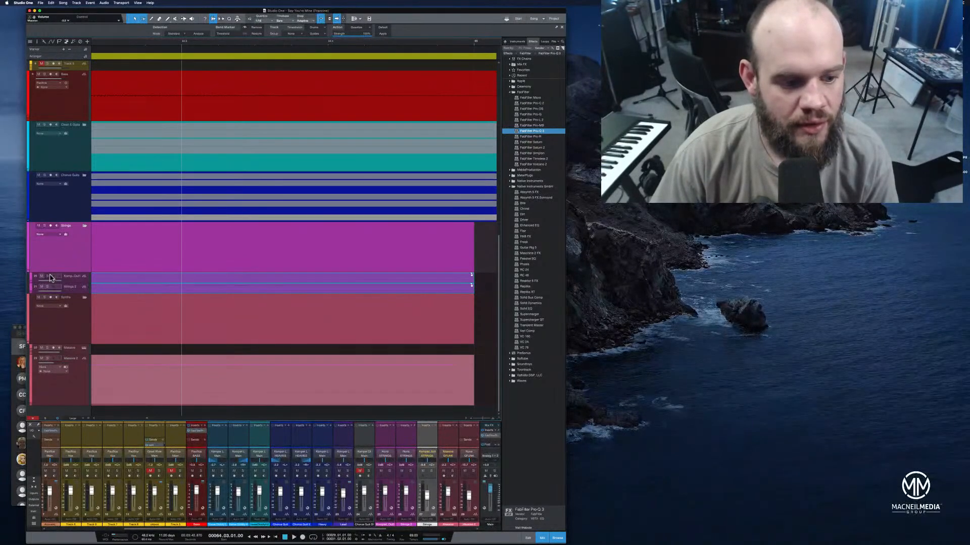
pyautogui.press('space')
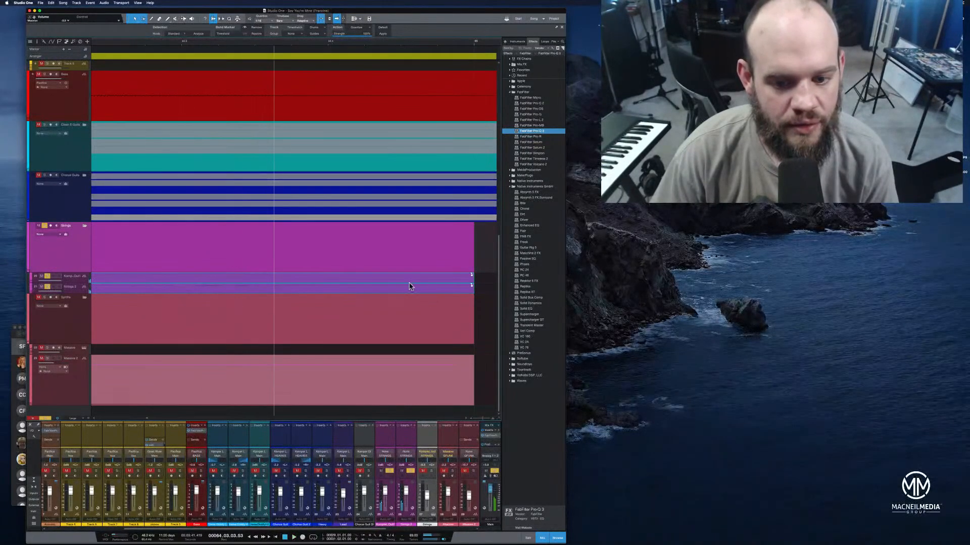
# Fade out both final string events over about their last two bars, unsolo the Strings folder and play the ending
pyautogui.moveTo(460, 290); pyautogui.dragTo(155, 281)
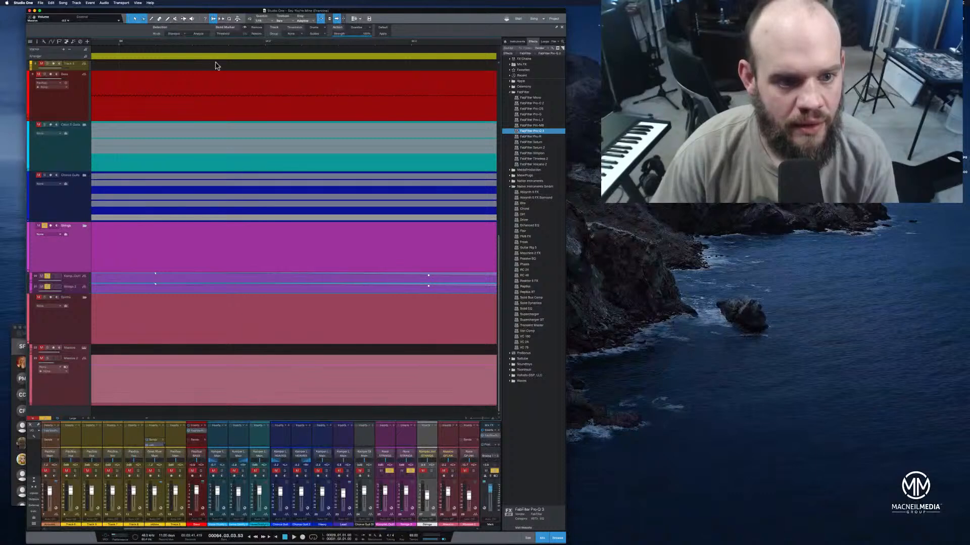
pyautogui.moveTo(222, 44); pyautogui.dragTo(275, 16)
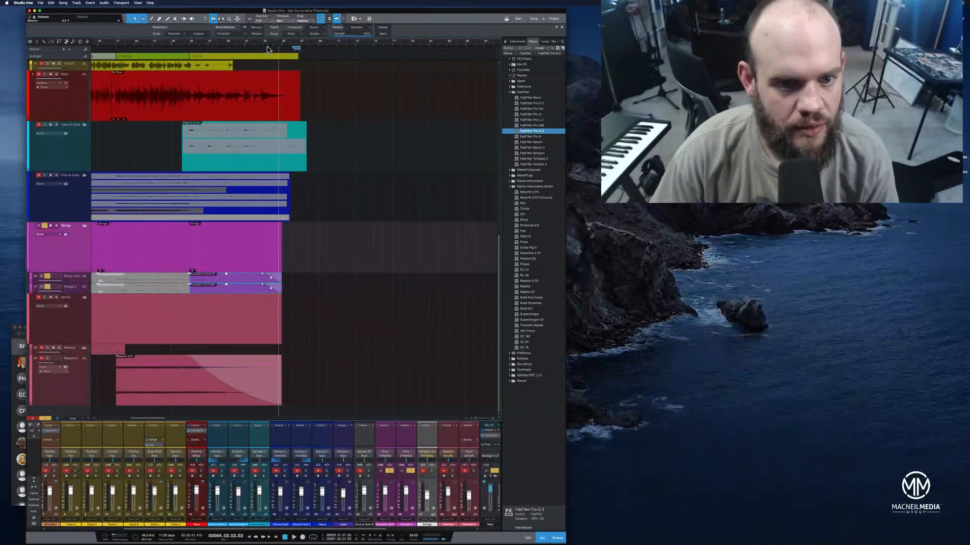
pyautogui.click(264, 45)
pyautogui.press('space')
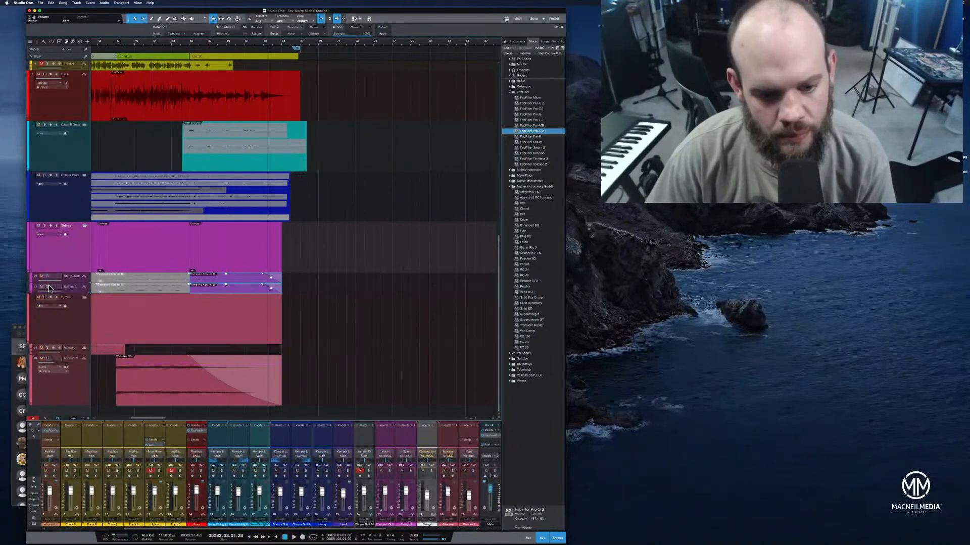
pyautogui.click(240, 45)
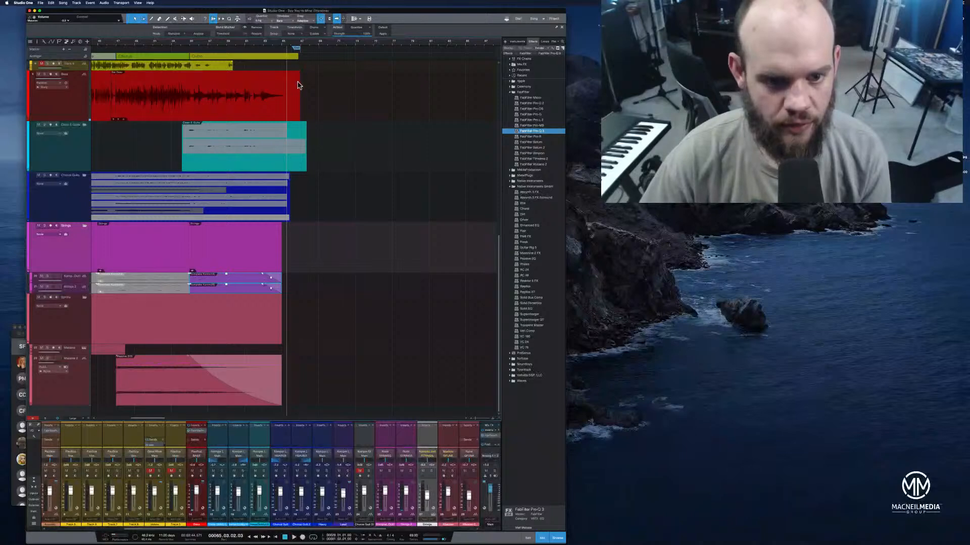
# Trim the tails of the bass event and of both outro events in the expanded clean guitar folder
pyautogui.moveTo(299, 84); pyautogui.dragTo(292, 85)
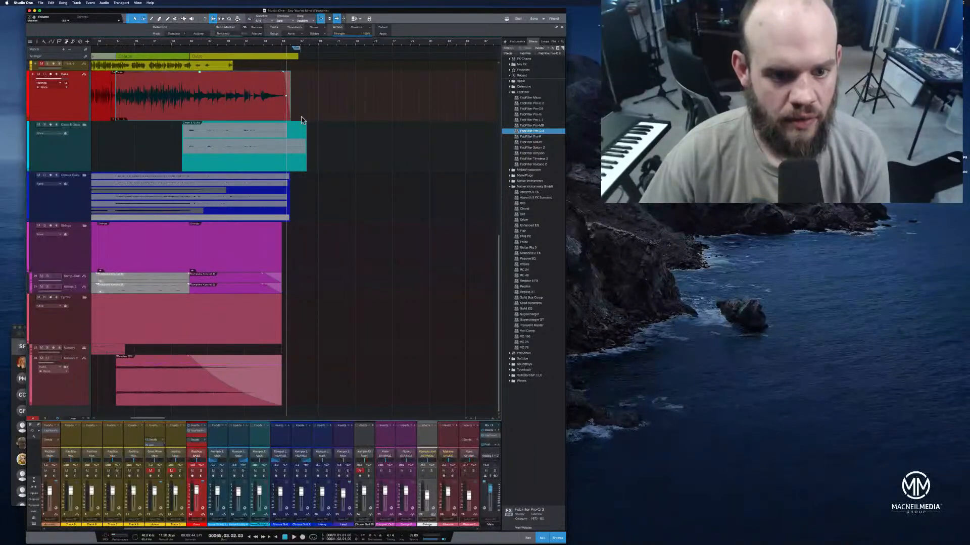
pyautogui.click(304, 162)
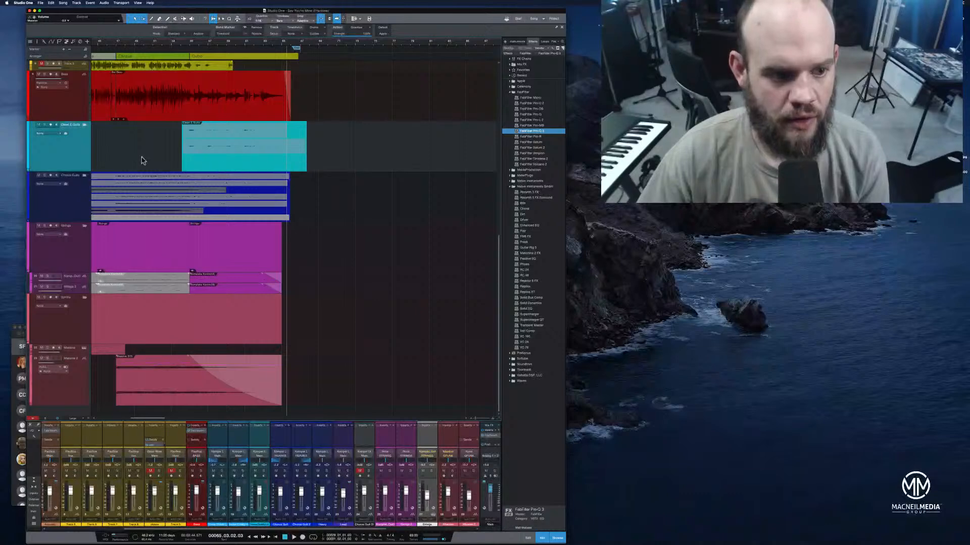
pyautogui.click(84, 127)
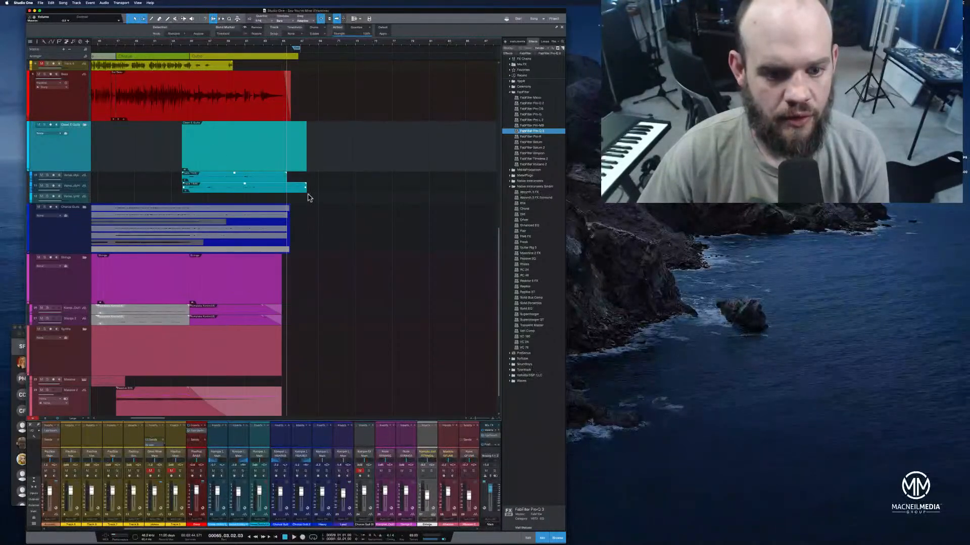
pyautogui.moveTo(307, 195); pyautogui.dragTo(287, 194)
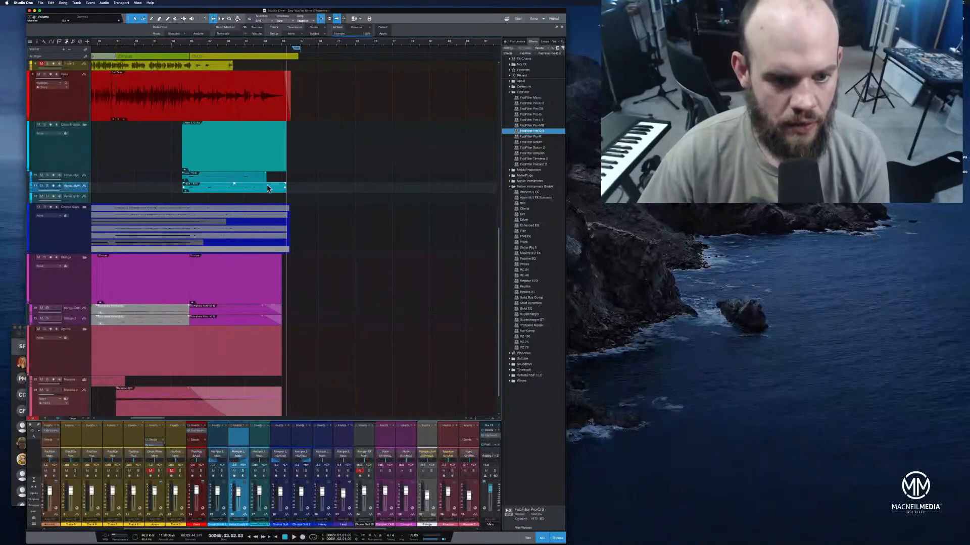
# Open and enlarge the second clean guitar track's event, split it at bar 63 and delete the silent remainder
pyautogui.doubleClick(268, 188)
pyautogui.moveTo(78, 193); pyautogui.dragTo(77, 232)
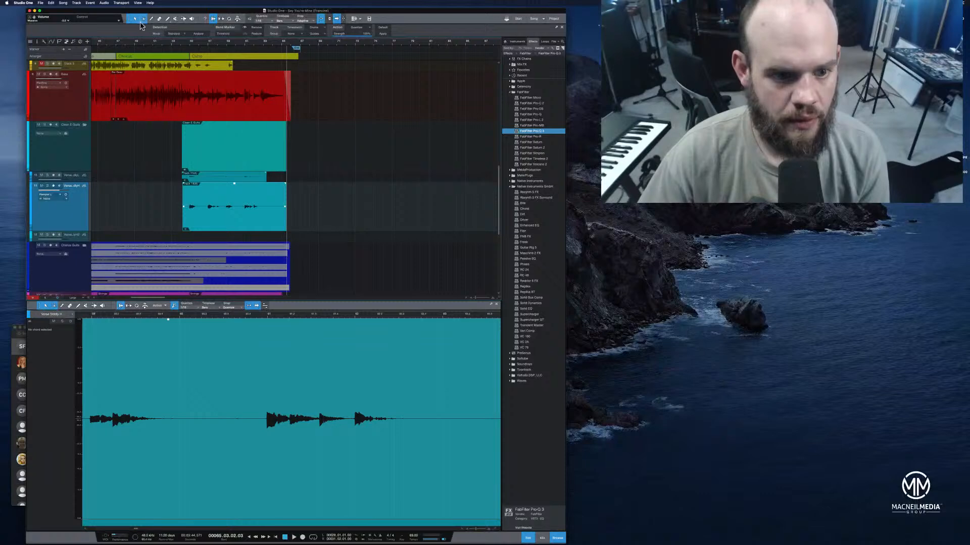
pyautogui.click(266, 192)
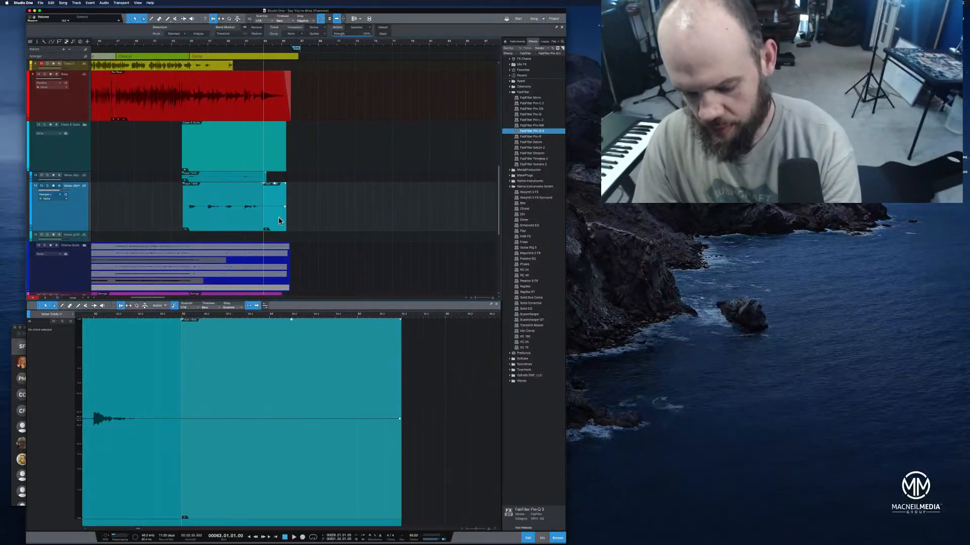
pyautogui.press('Delete')
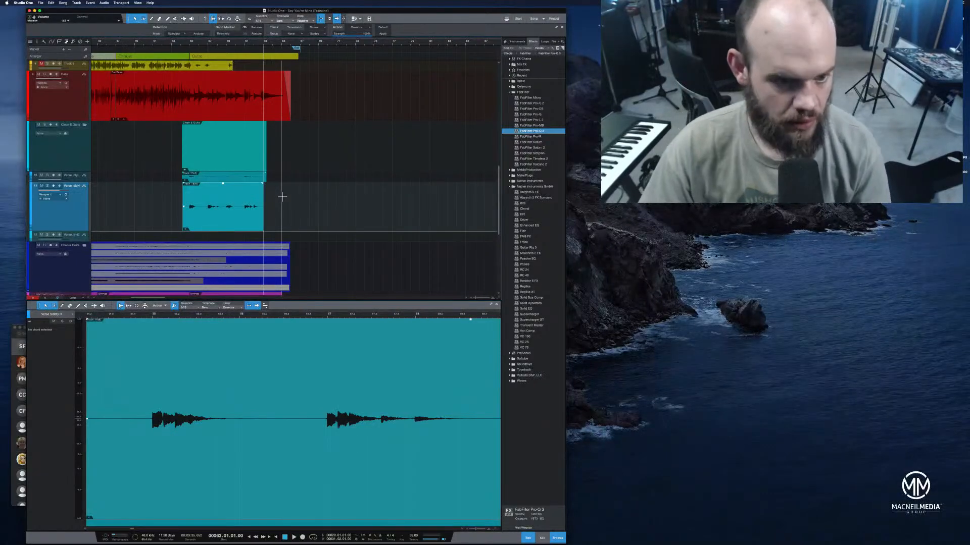
# Collapse the clean guitar folder, return to the start of the song and play it from the beginning
pyautogui.click(84, 125)
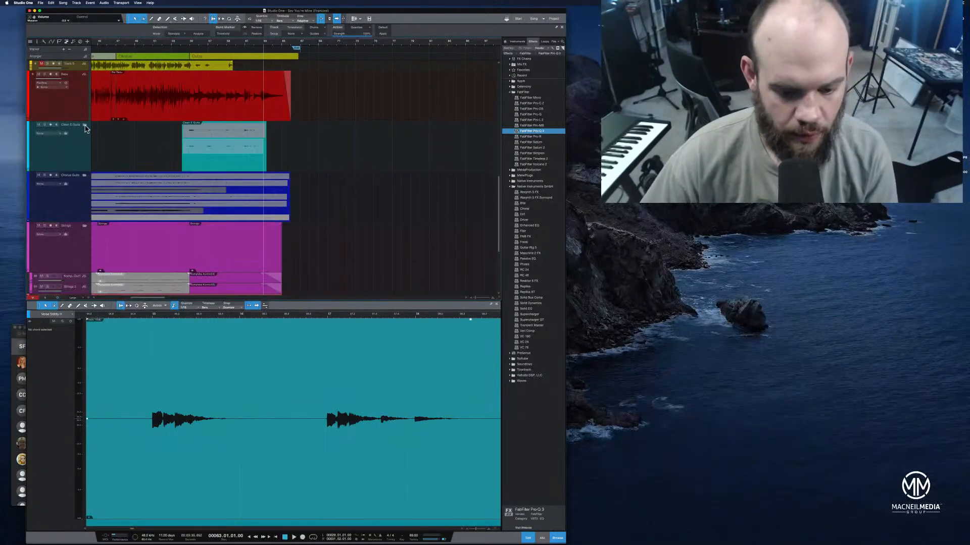
pyautogui.click(275, 538)
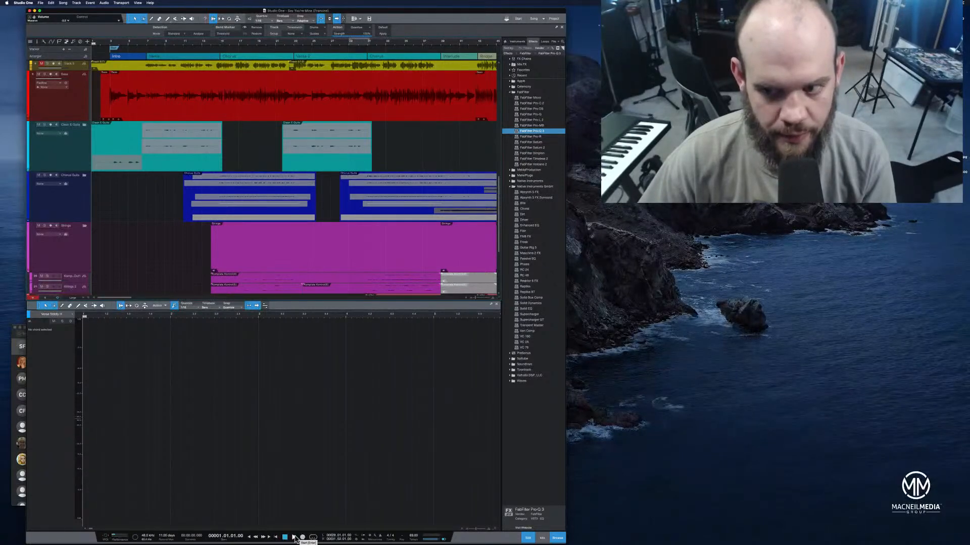
pyautogui.click(294, 538)
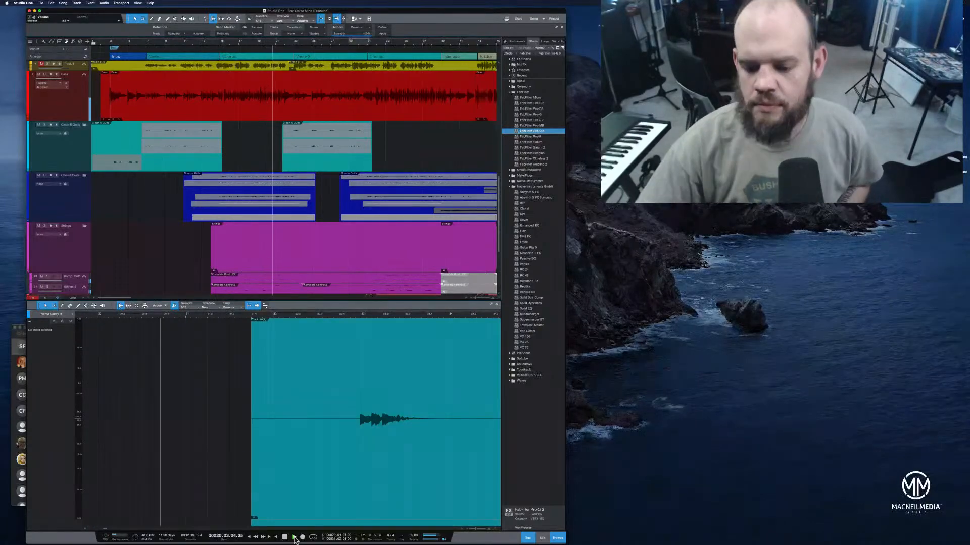
# Show the mixer in place of the audio editor, hide the browser and widen the song window across the screen
pyautogui.click(540, 538)
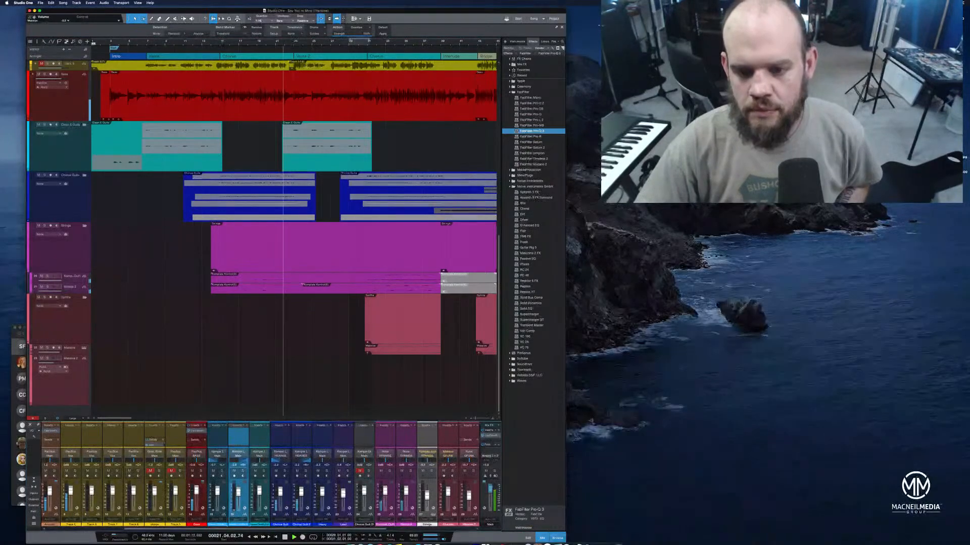
pyautogui.click(559, 538)
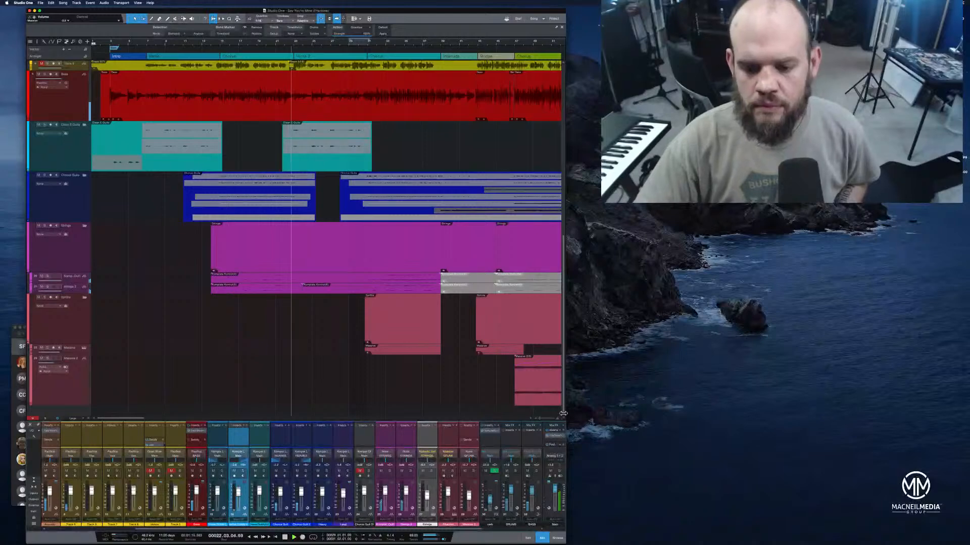
pyautogui.moveTo(566, 415); pyautogui.dragTo(827, 424)
pyautogui.moveTo(738, 432); pyautogui.dragTo(776, 437)
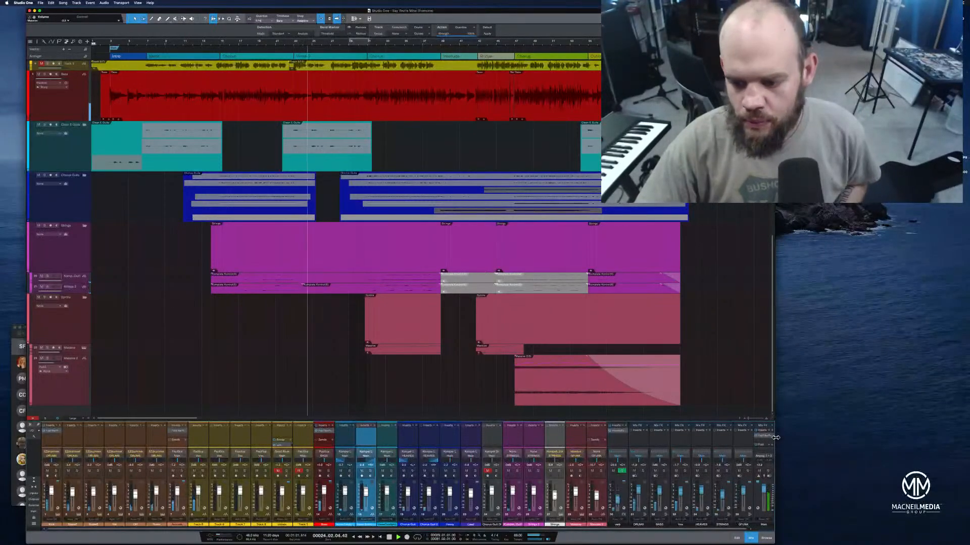
pyautogui.moveTo(783, 443); pyautogui.dragTo(967, 460)
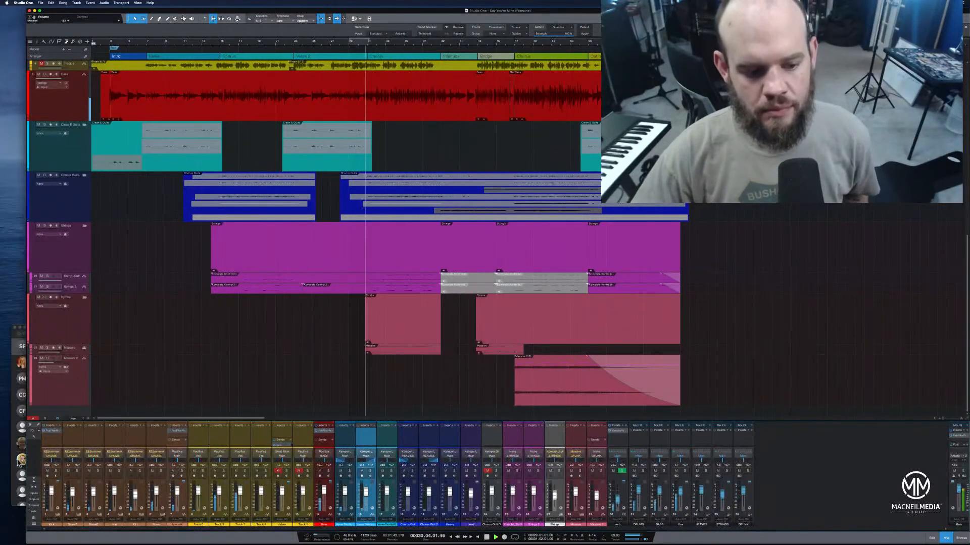
# Set the track height to Small and expand the clean guitar and chorus guitar folders
pyautogui.click(73, 418)
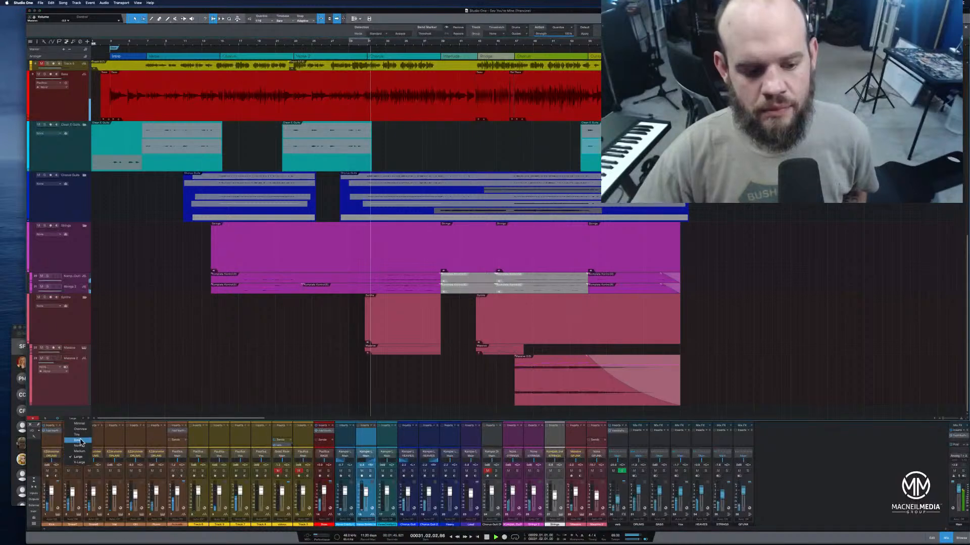
pyautogui.click(78, 440)
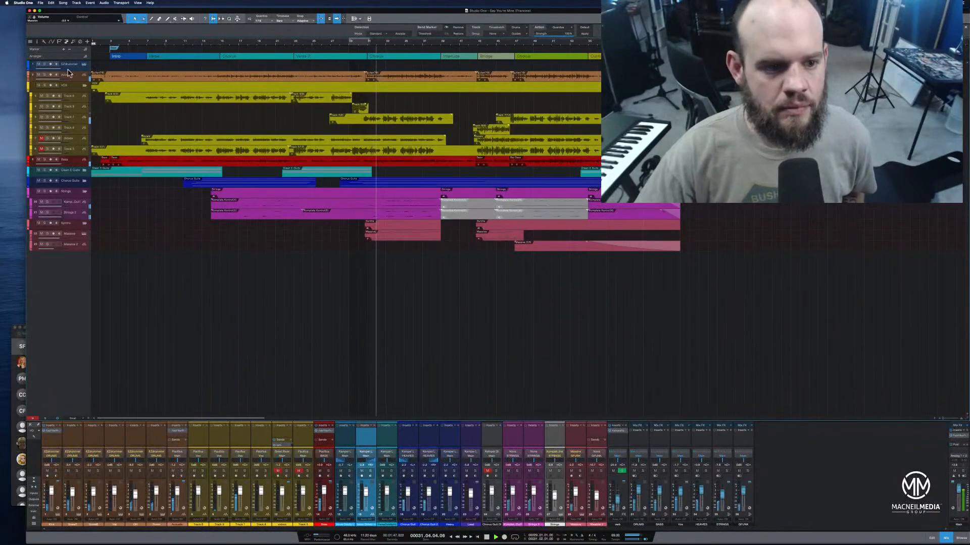
pyautogui.click(85, 171)
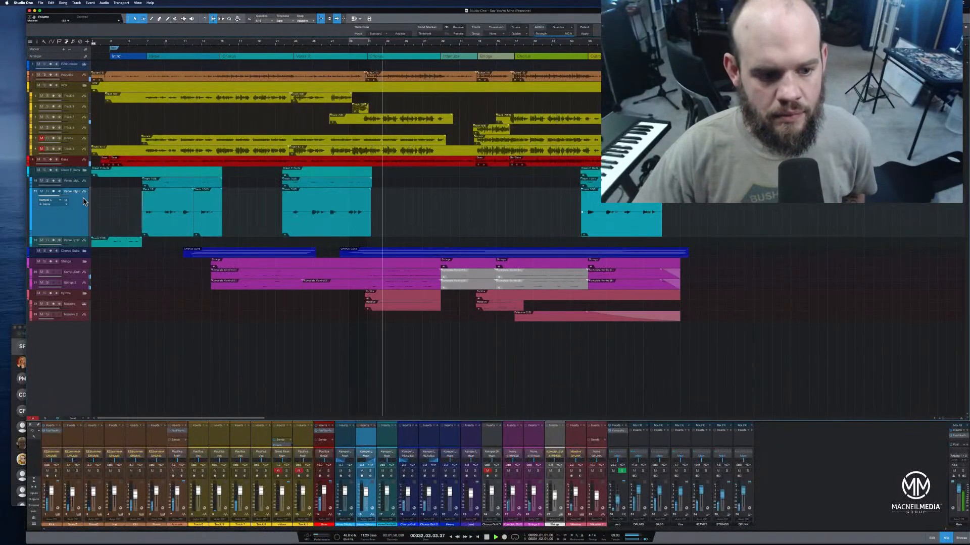
pyautogui.click(85, 251)
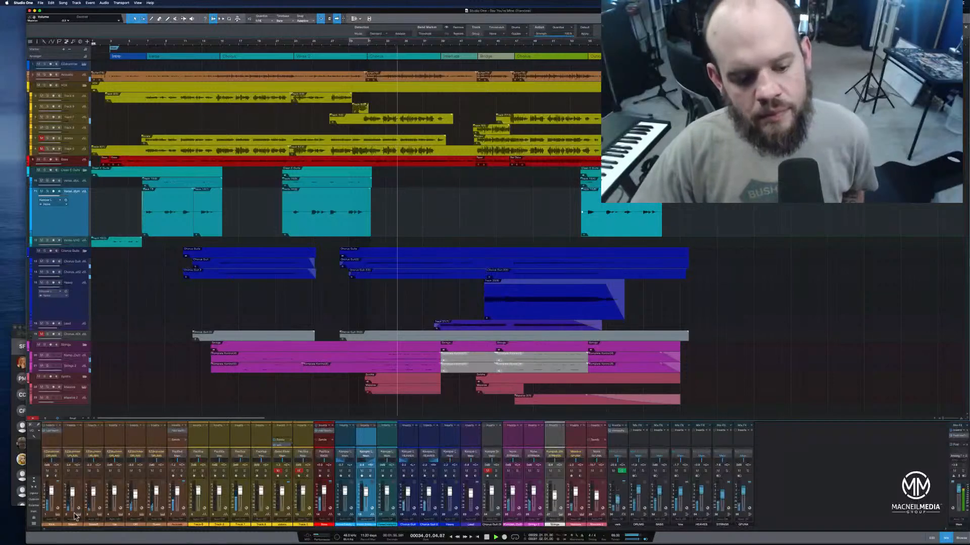
# Set the track height to Normal, let the song play through to its ending and minimise the song window
pyautogui.click(77, 418)
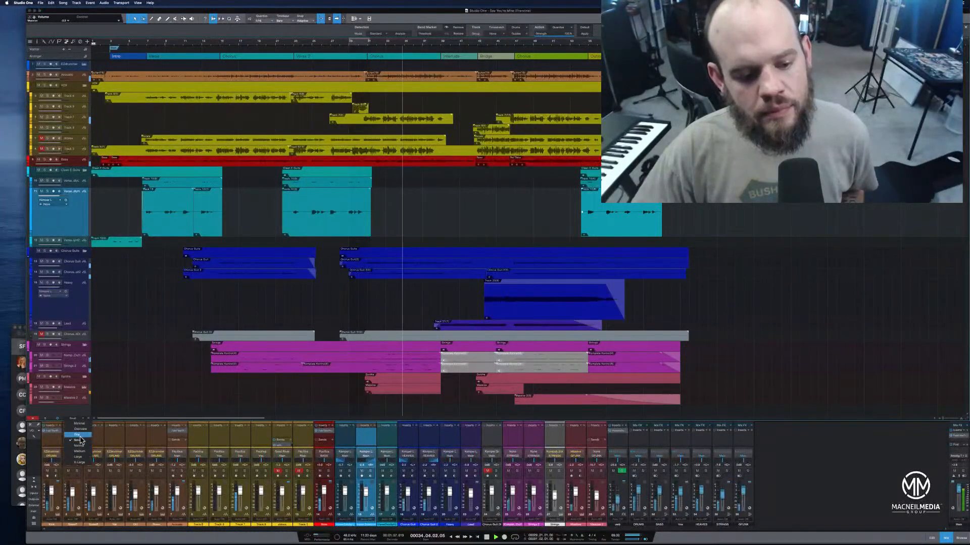
pyautogui.click(81, 446)
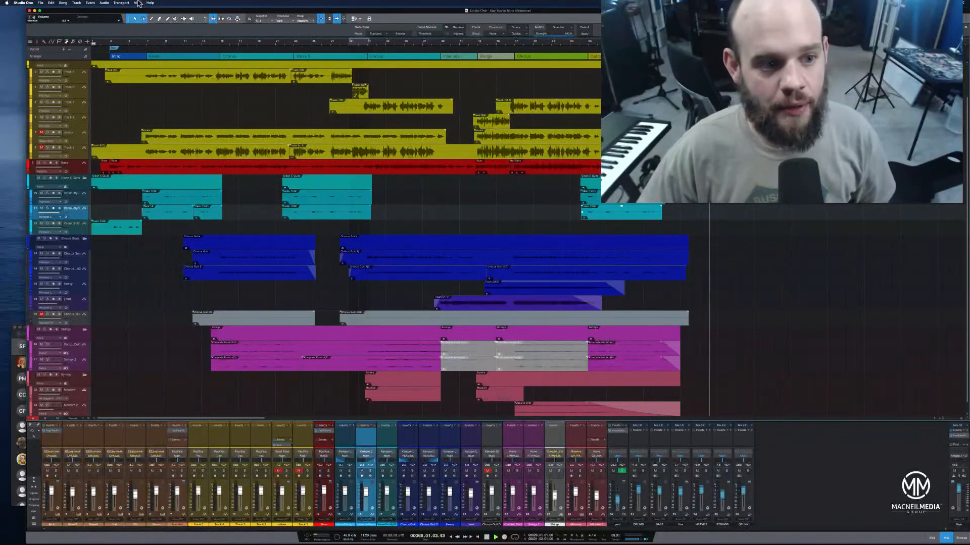
pyautogui.click(36, 11)
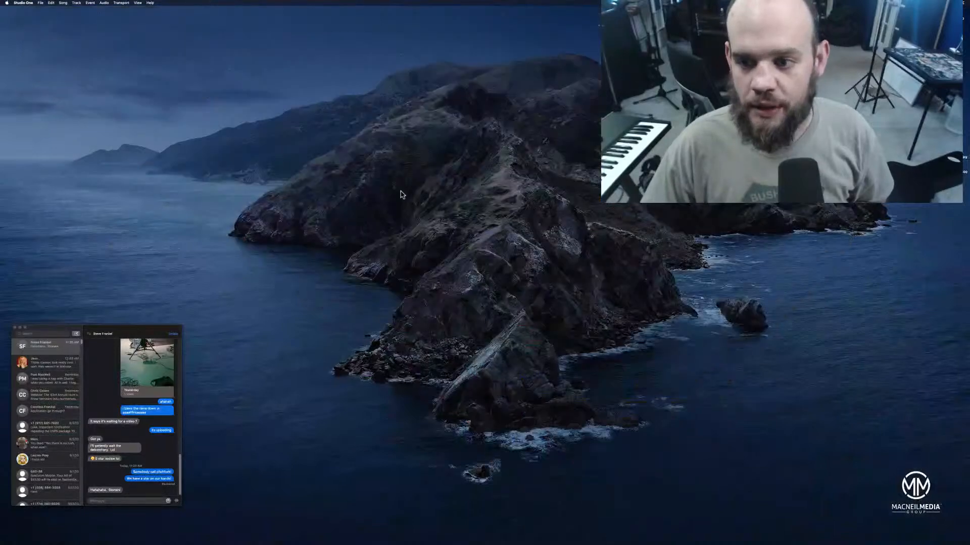